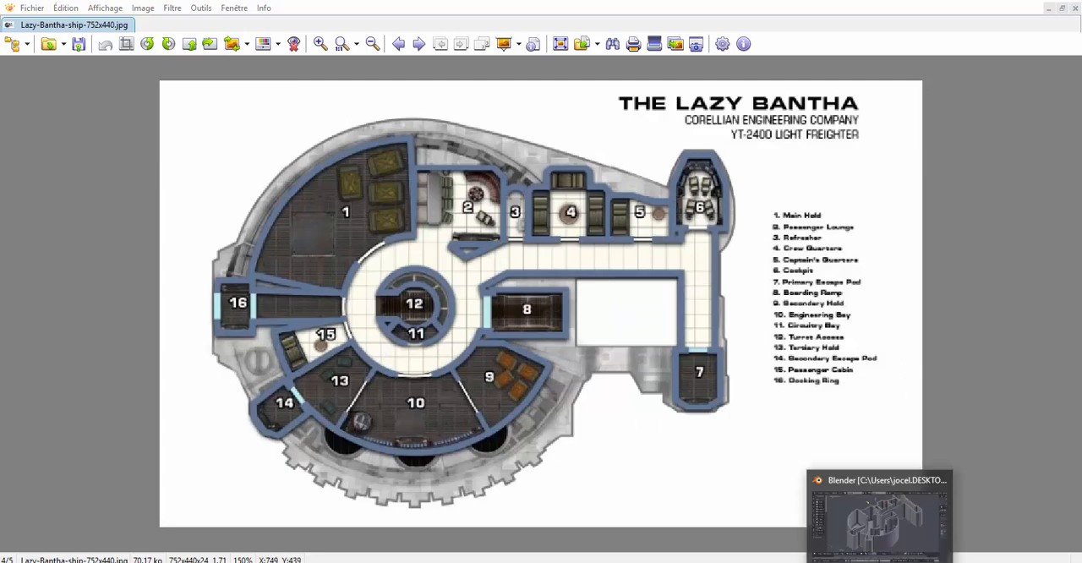
- Switch to Blender and examine the finished ship walls and floor from above and below
{"action": "left_click", "coordinate": [879, 562]}
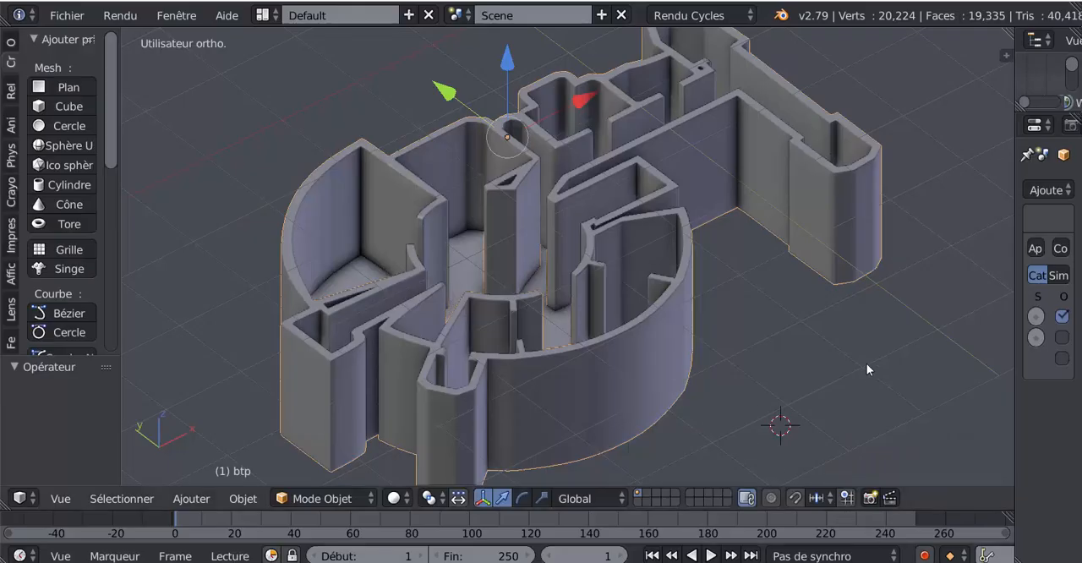
{"action": "middle_click_drag", "start_coordinate": [828, 360], "coordinate": [740, 357]}
{"action": "middle_click_drag", "start_coordinate": [671, 381], "coordinate": [675, 226]}
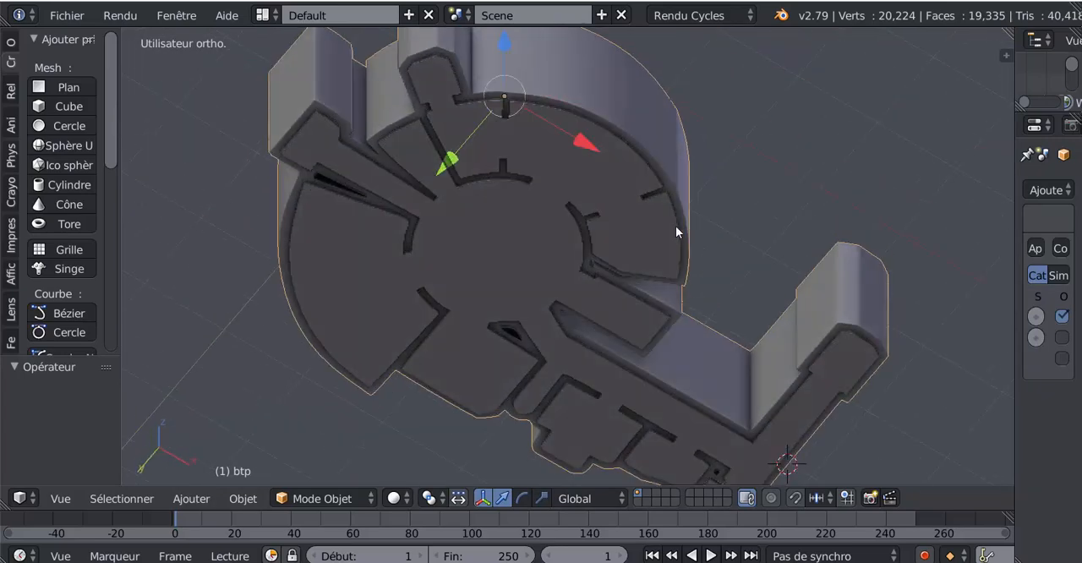
- Select the floor object and lower it along Z in two moves, about 0.69 and about 1.14 units, beneath the walls
{"action": "right_click", "coordinate": [651, 230]}
{"action": "middle_click_drag", "start_coordinate": [655, 259], "coordinate": [633, 365]}
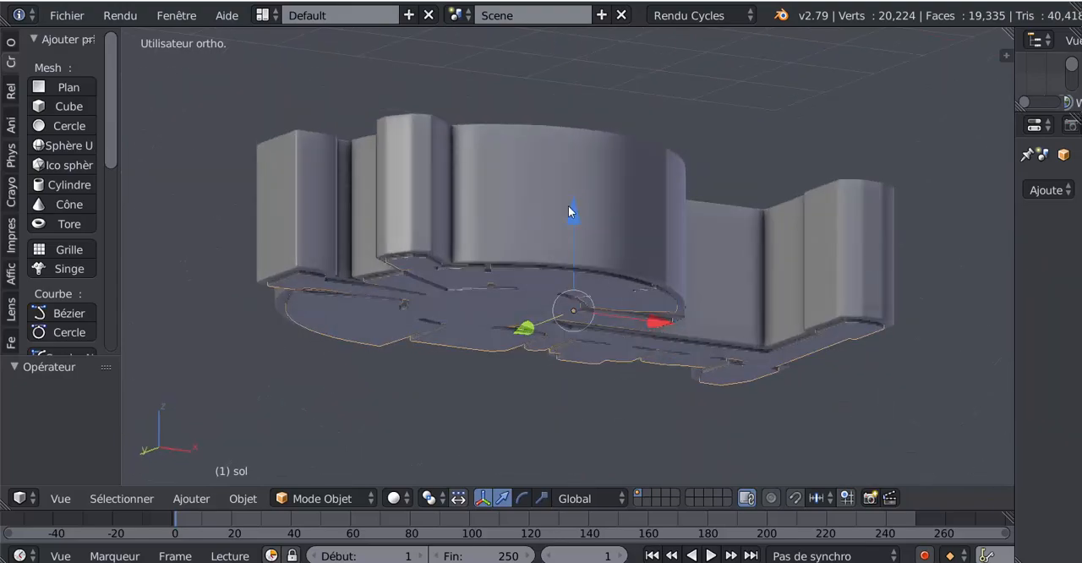
{"action": "key", "text": "g"}
{"action": "key", "text": "z"}
{"action": "left_click", "coordinate": [569, 271]}
{"action": "middle_click_drag", "start_coordinate": [569, 271], "coordinate": [609, 347]}
{"action": "scroll", "coordinate": [615, 353], "scroll_direction": "down", "scroll_amount": 3}
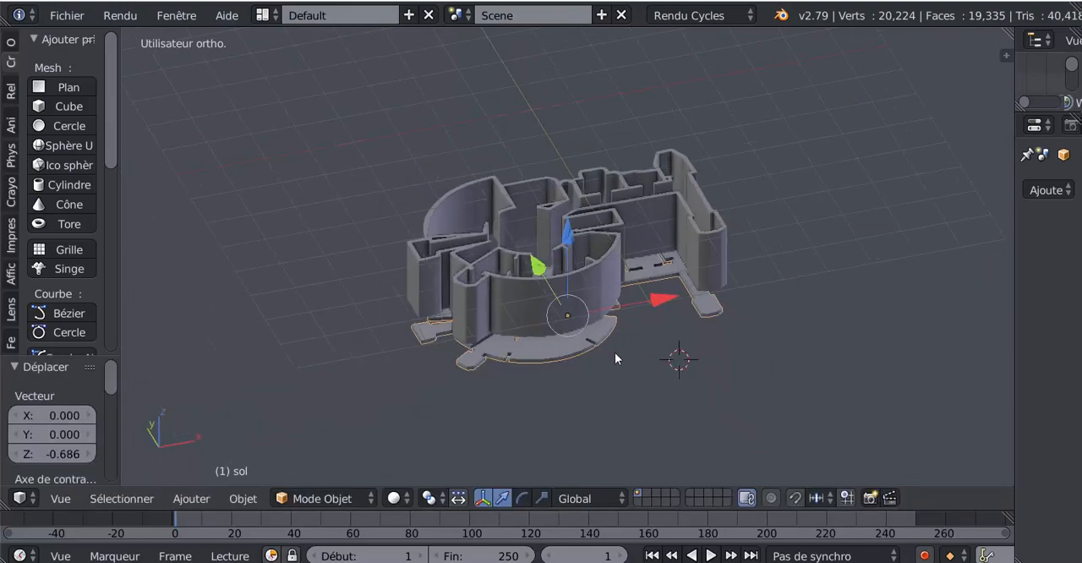
{"action": "key", "text": "g"}
{"action": "key", "text": "z"}
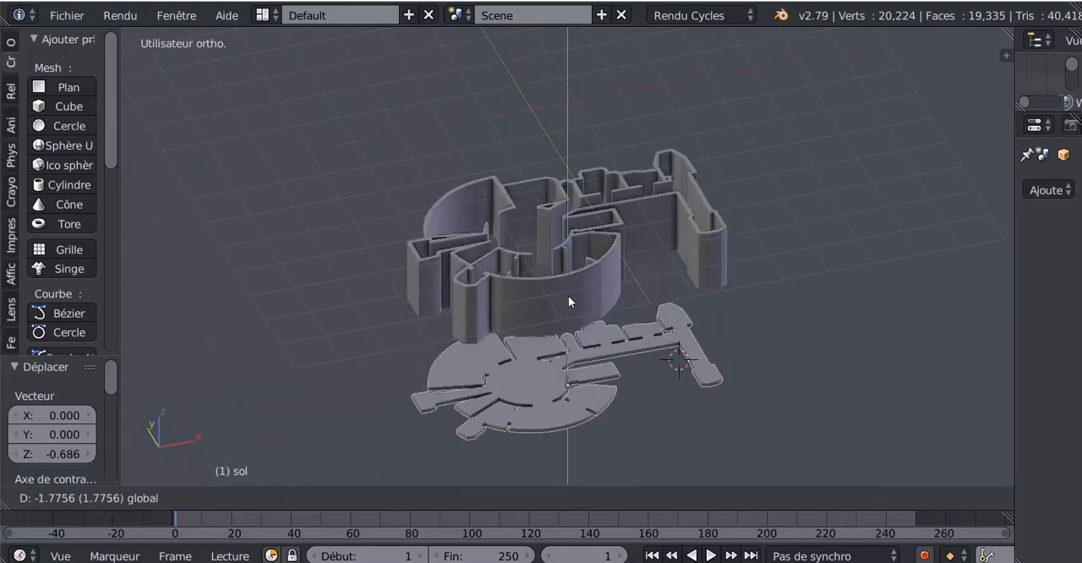
{"action": "left_click", "coordinate": [572, 292]}
{"action": "scroll", "coordinate": [570, 358], "scroll_direction": "up", "scroll_amount": 2}
{"action": "scroll", "coordinate": [533, 323], "scroll_direction": "up", "scroll_amount": 4}
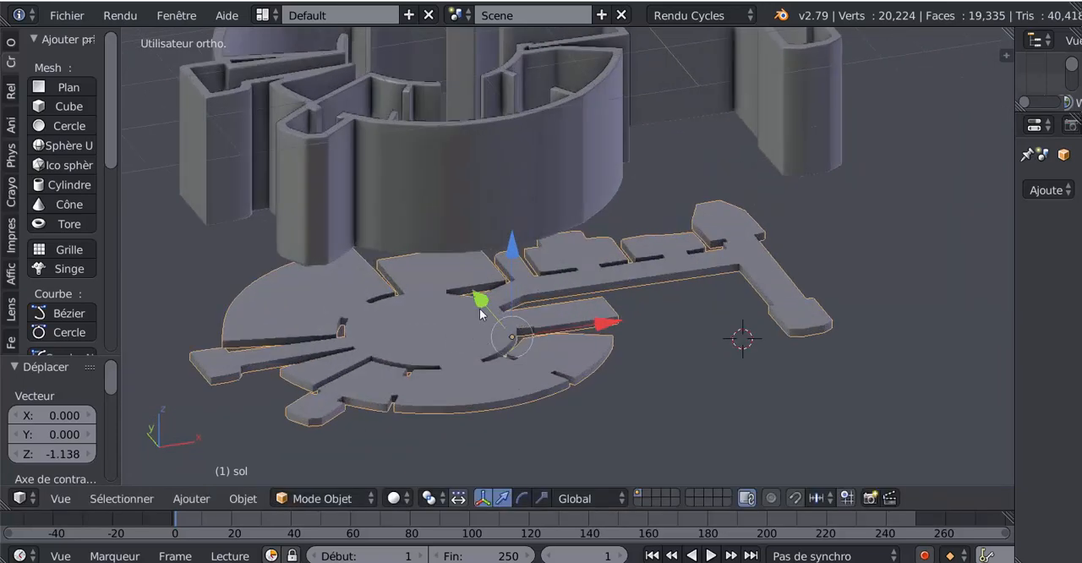
- Raise the floor 1.9 units along Z back to the base of the walls and inspect the fit from below
{"action": "key", "text": "g"}
{"action": "key", "text": "z"}
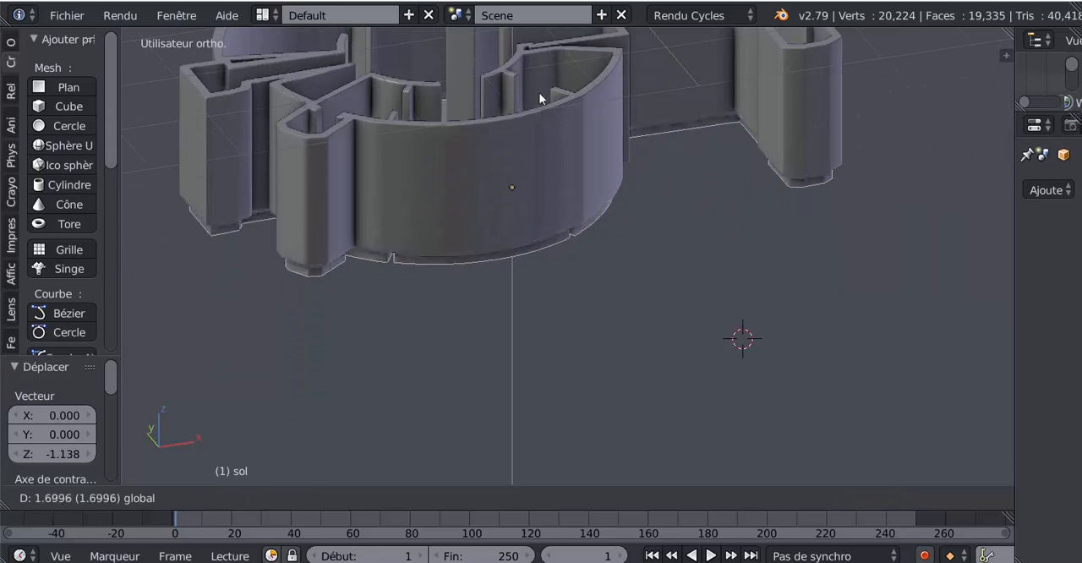
{"action": "left_click", "coordinate": [544, 80]}
{"action": "middle_click_drag", "start_coordinate": [561, 295], "coordinate": [575, 169]}
{"action": "middle_click_drag", "start_coordinate": [485, 261], "coordinate": [772, 336]}
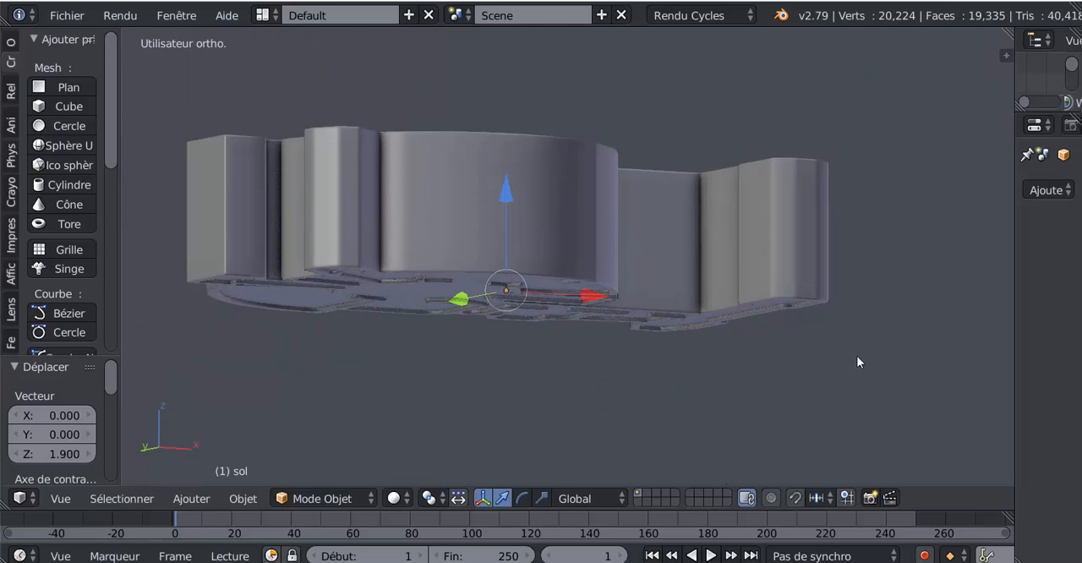
{"action": "middle_click_drag", "start_coordinate": [848, 166], "coordinate": [849, 361]}
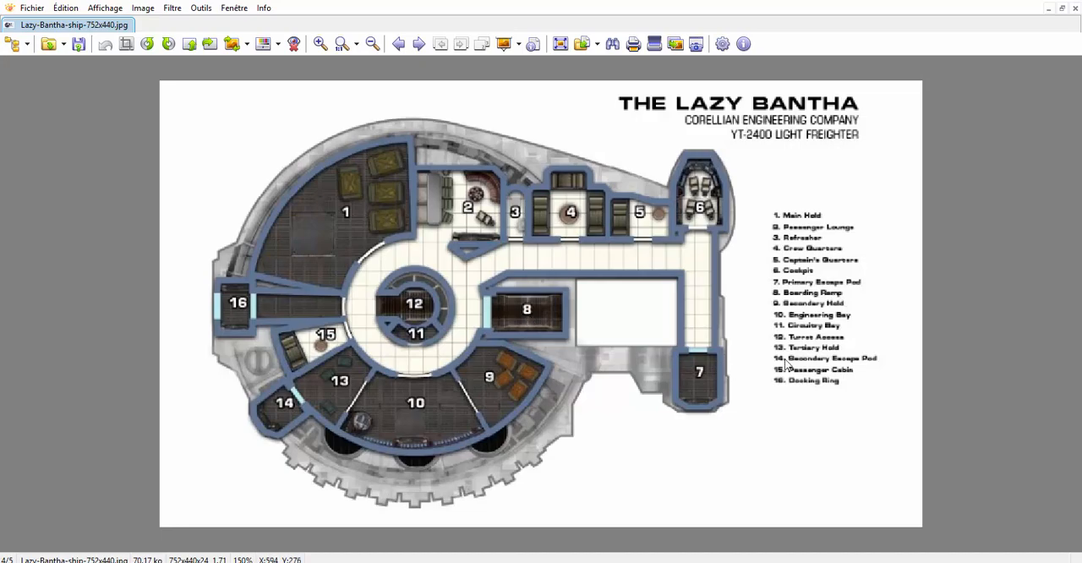
- Switch to the new Blender scene and delete its camera
{"action": "key", "text": "alt+Tab"}
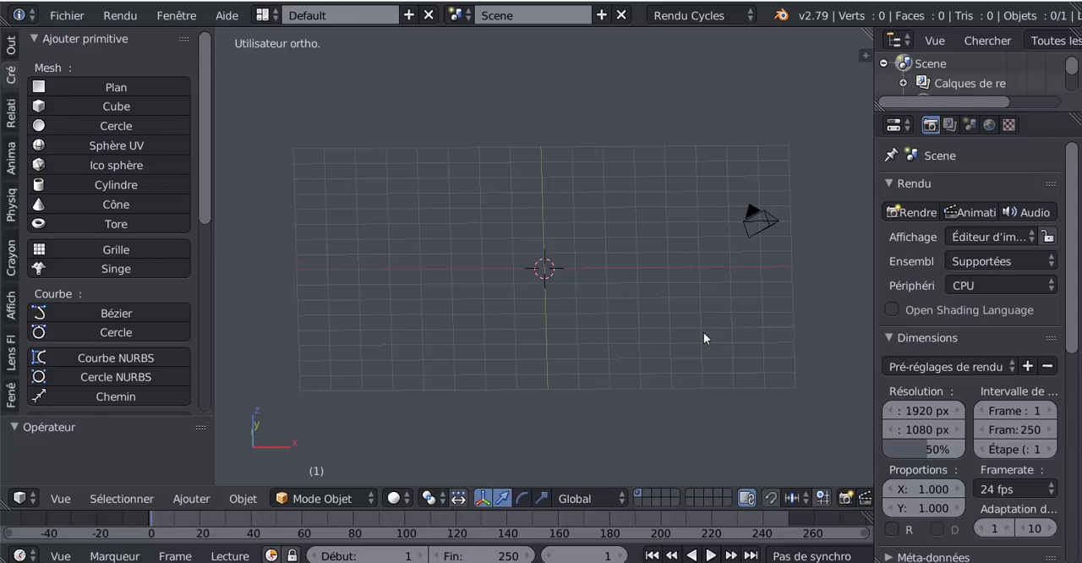
{"action": "right_click", "coordinate": [754, 222]}
{"action": "key", "text": "x"}
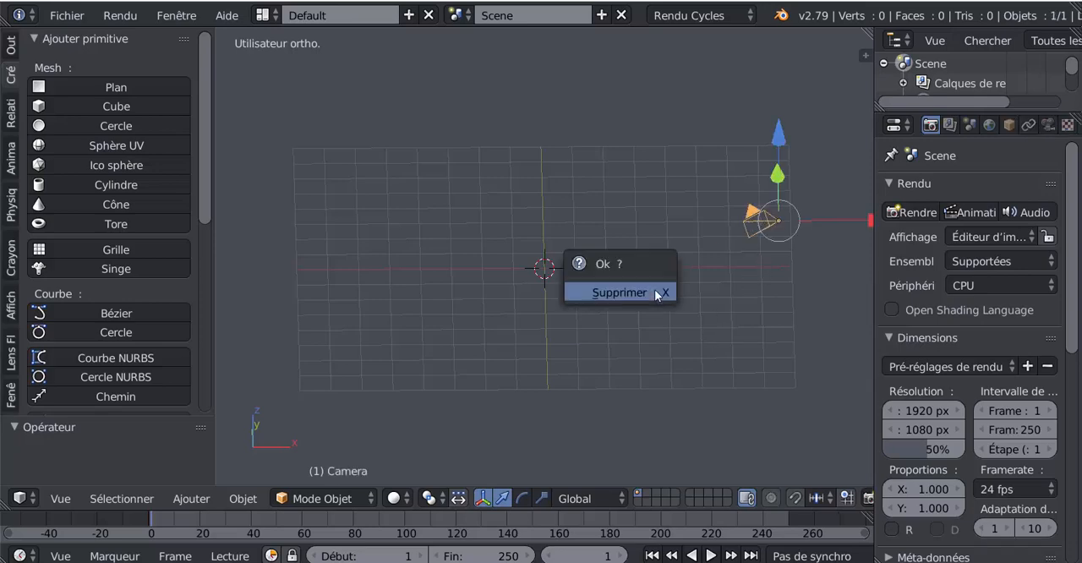
{"action": "left_click", "coordinate": [654, 292]}
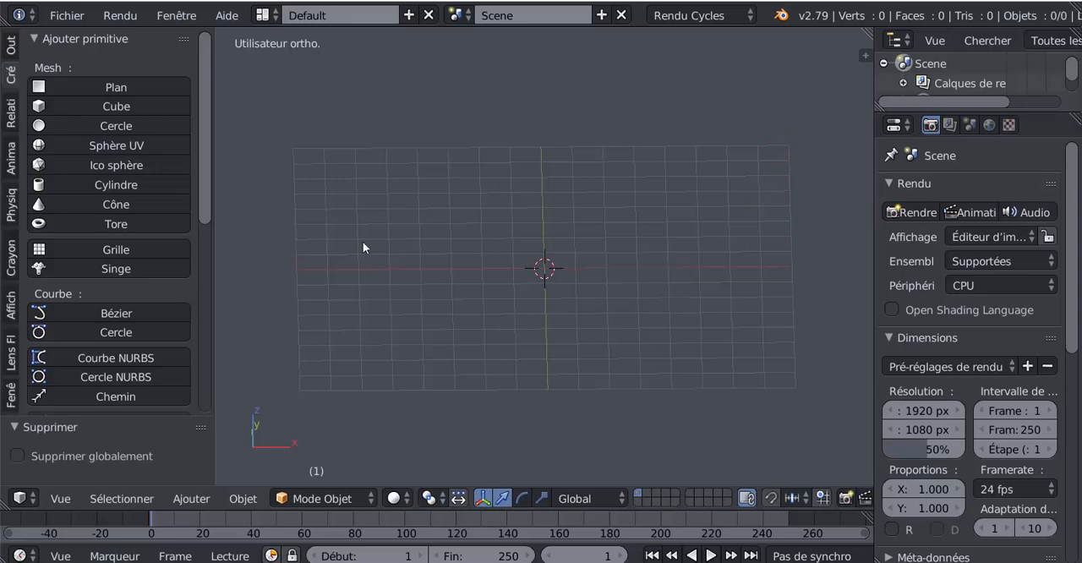
- Set the viewport to top view, enable background images and add an empty image slot
{"action": "key", "text": "KP_7"}
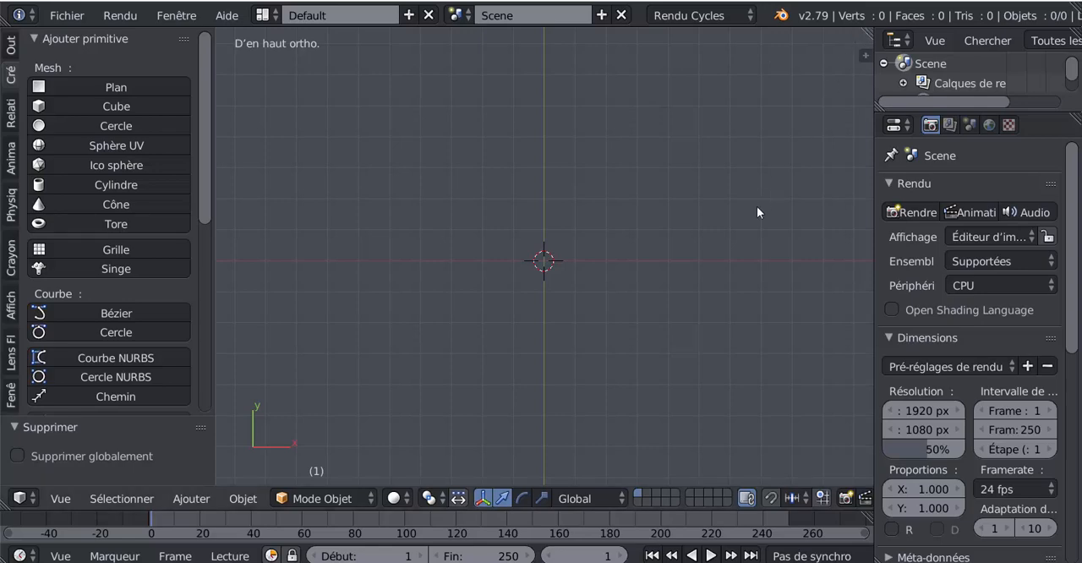
{"action": "key", "text": "n"}
{"action": "scroll", "coordinate": [786, 338], "scroll_direction": "down", "scroll_amount": 10}
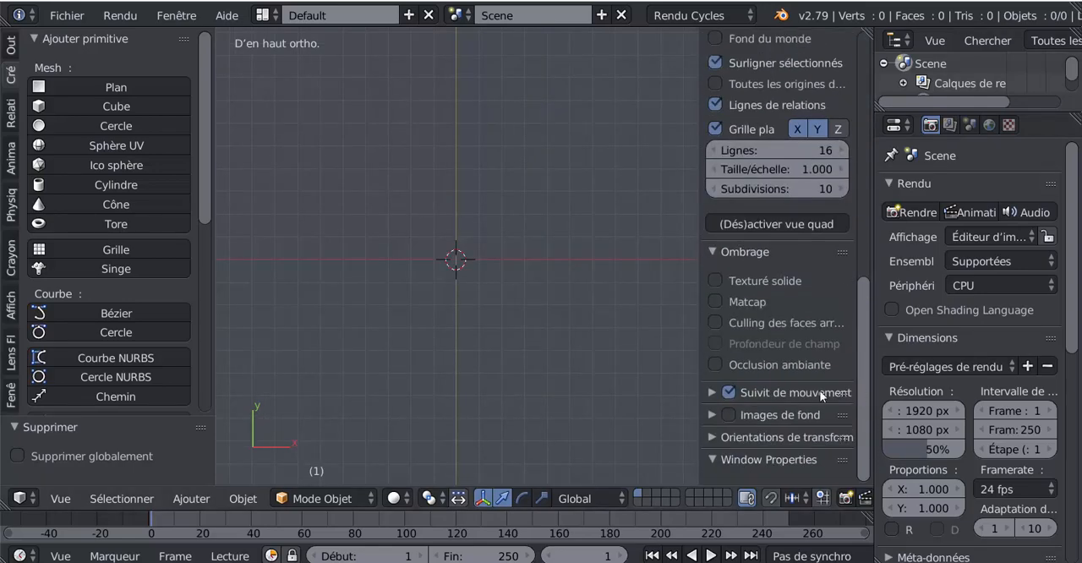
{"action": "left_click", "coordinate": [711, 415]}
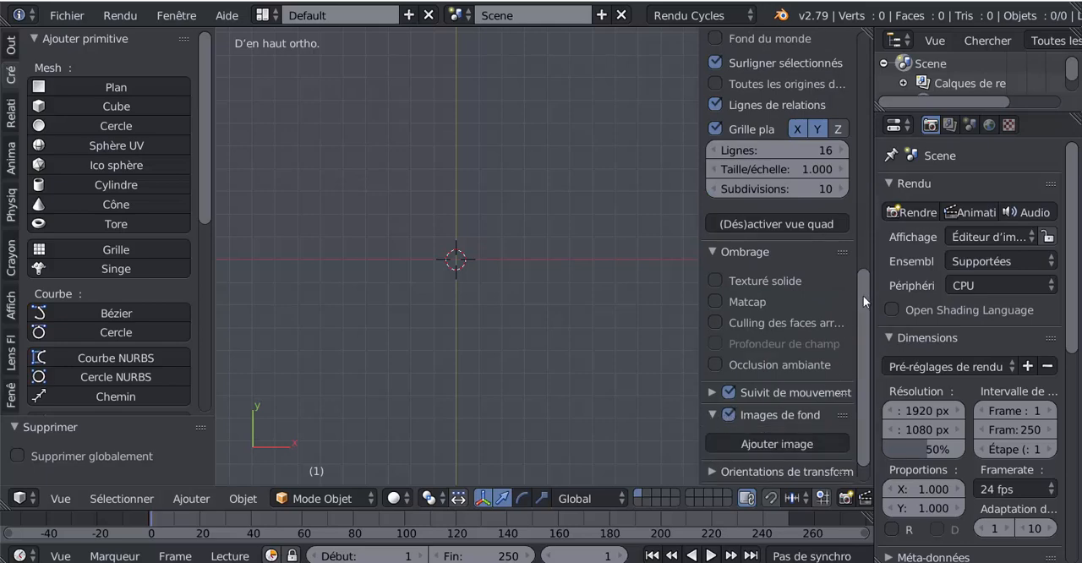
{"action": "scroll", "coordinate": [827, 378], "scroll_direction": "down", "scroll_amount": 2}
{"action": "left_click", "coordinate": [747, 410]}
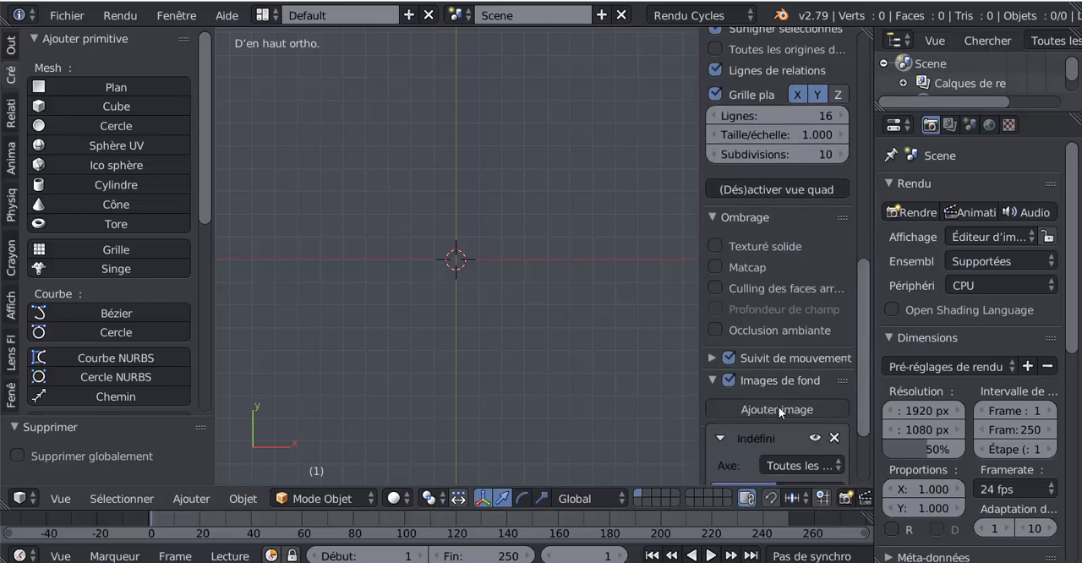
{"action": "scroll", "coordinate": [864, 350], "scroll_direction": "down", "scroll_amount": 3}
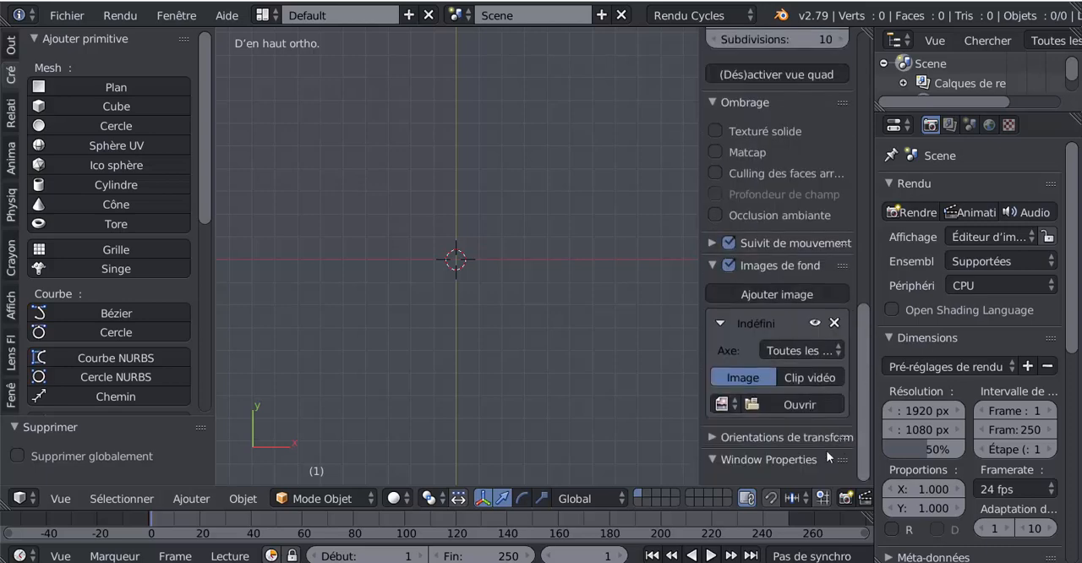
- Load Lazy-Bantha-ship-752x440.jpg from the Desktop folder as the background image, with the file browser showing thumbnails
{"action": "left_click", "coordinate": [791, 405]}
{"action": "scroll", "coordinate": [62, 156], "scroll_direction": "down", "scroll_amount": 3}
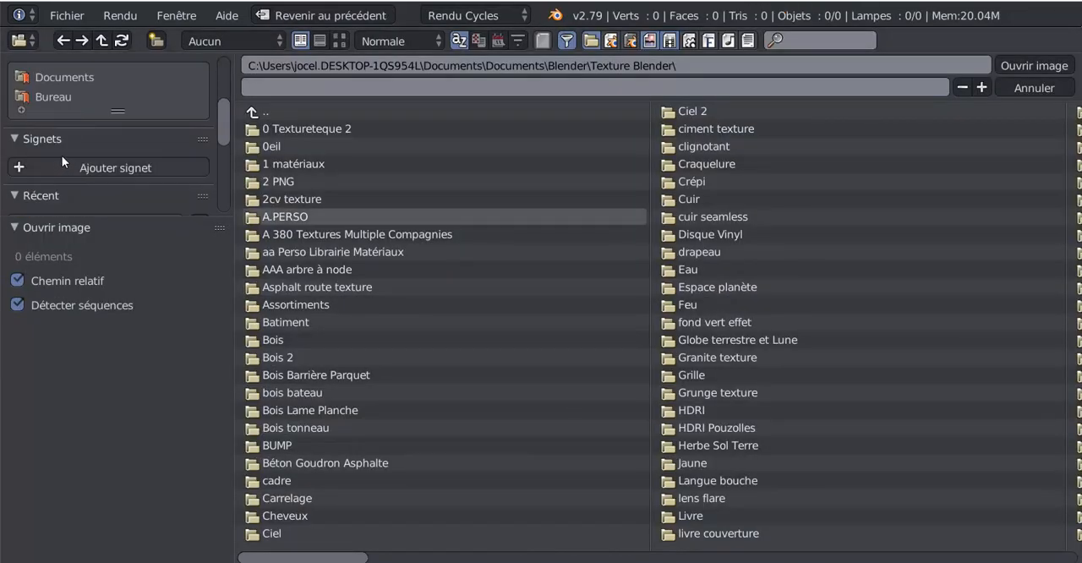
{"action": "scroll", "coordinate": [51, 155], "scroll_direction": "down", "scroll_amount": 2}
{"action": "scroll", "coordinate": [51, 131], "scroll_direction": "up", "scroll_amount": 3}
{"action": "left_click", "coordinate": [51, 103]}
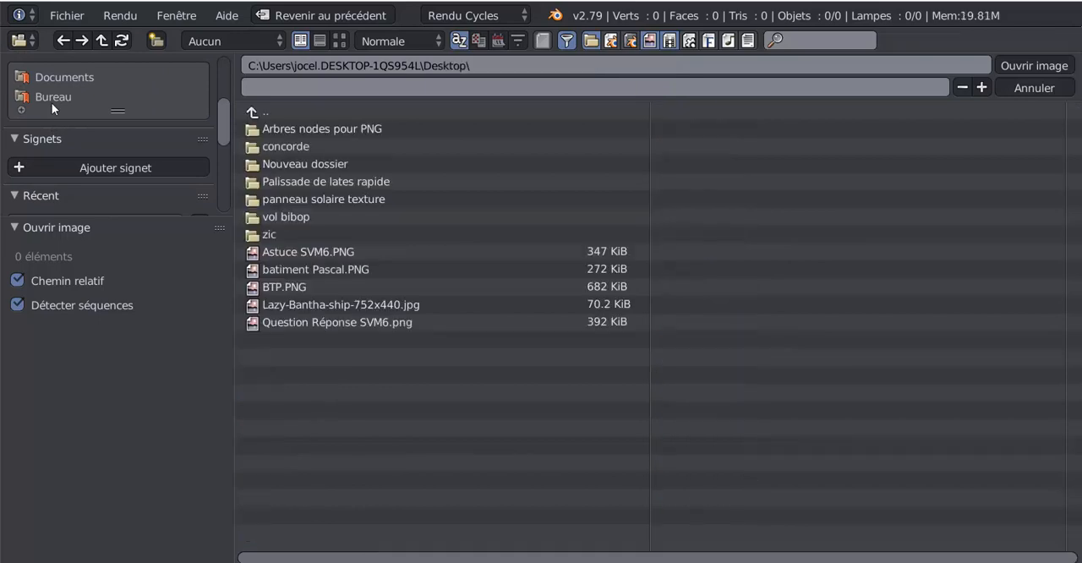
{"action": "left_click", "coordinate": [339, 41]}
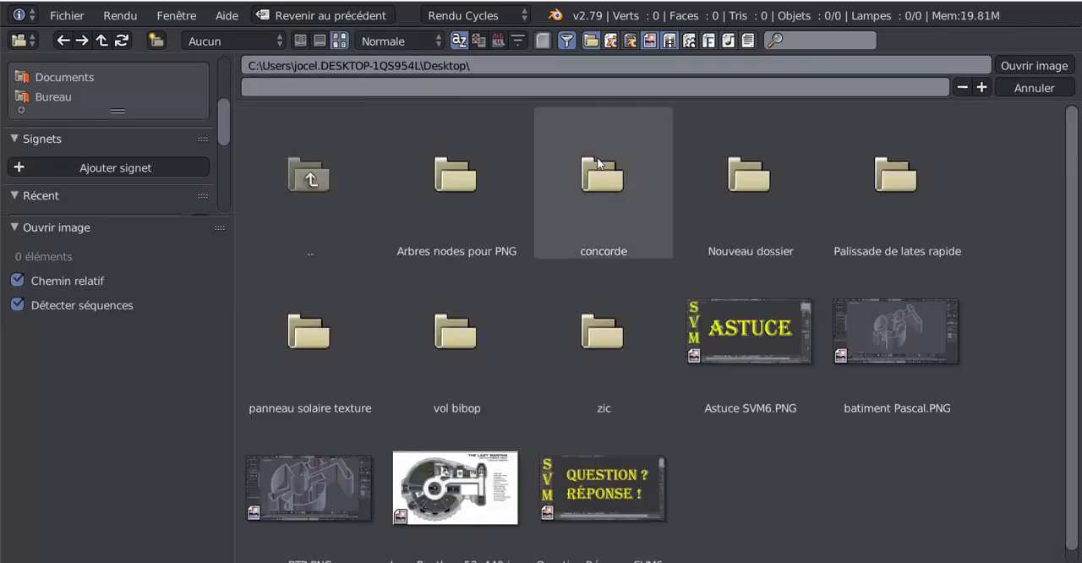
{"action": "left_click", "coordinate": [464, 498]}
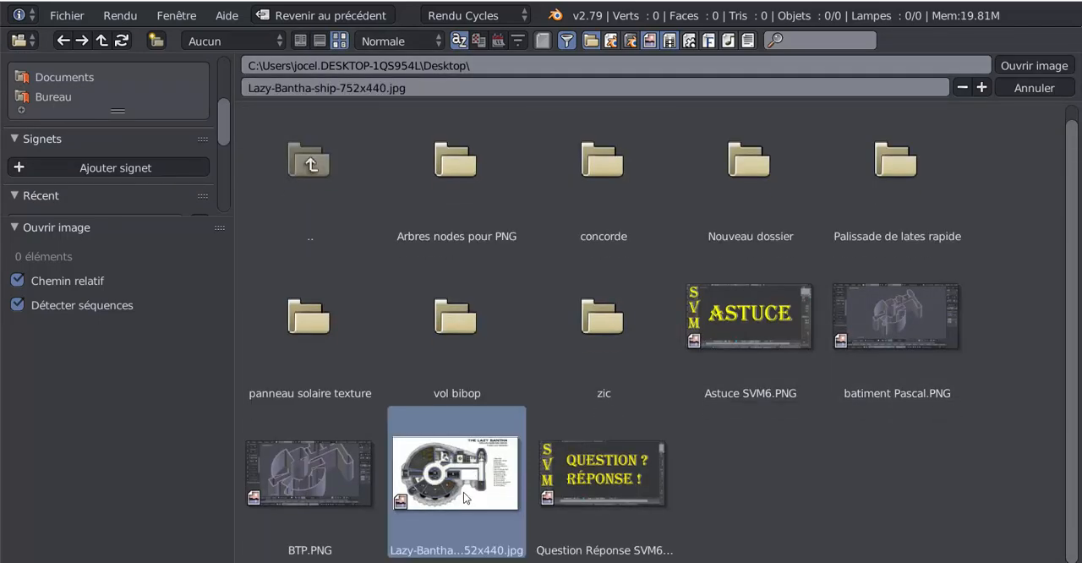
{"action": "left_click", "coordinate": [1033, 66]}
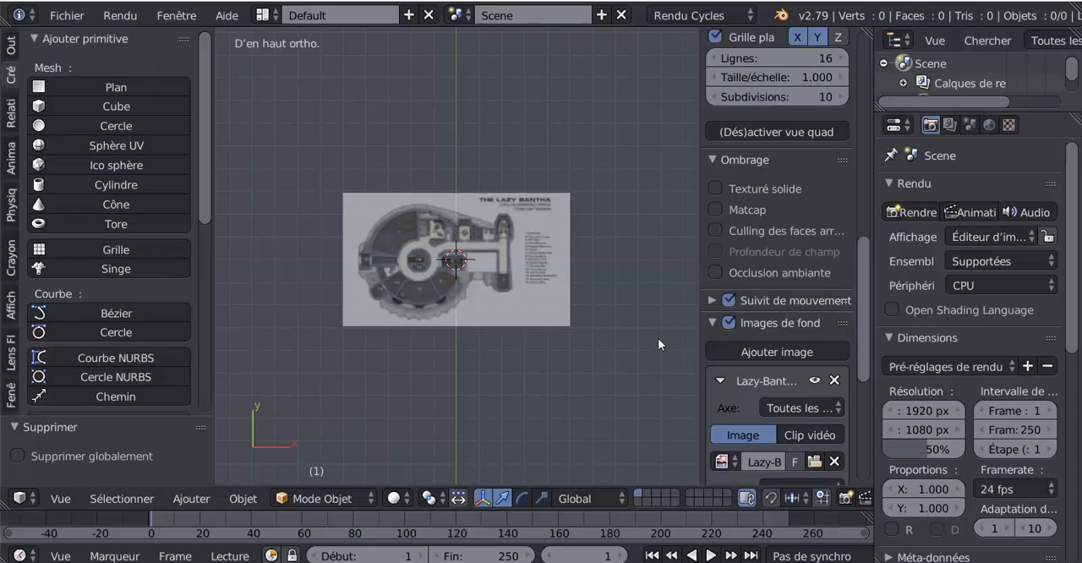
- Set the background image's opacity to about 0.467 and narrow the viewport's properties sidebar
{"action": "scroll", "coordinate": [611, 347], "scroll_direction": "up", "scroll_amount": 4}
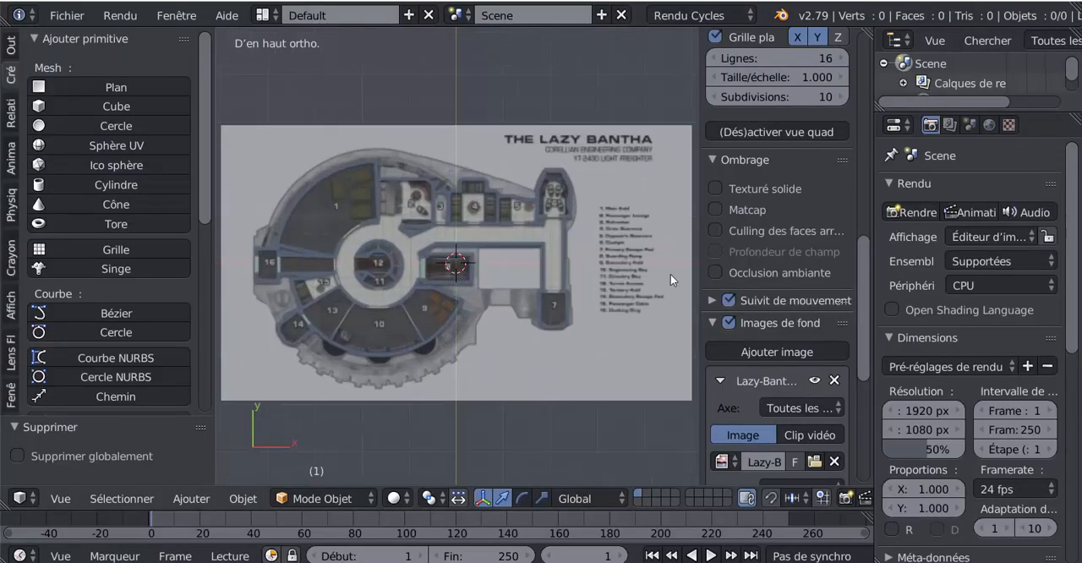
{"action": "scroll", "coordinate": [752, 335], "scroll_direction": "down", "scroll_amount": 5}
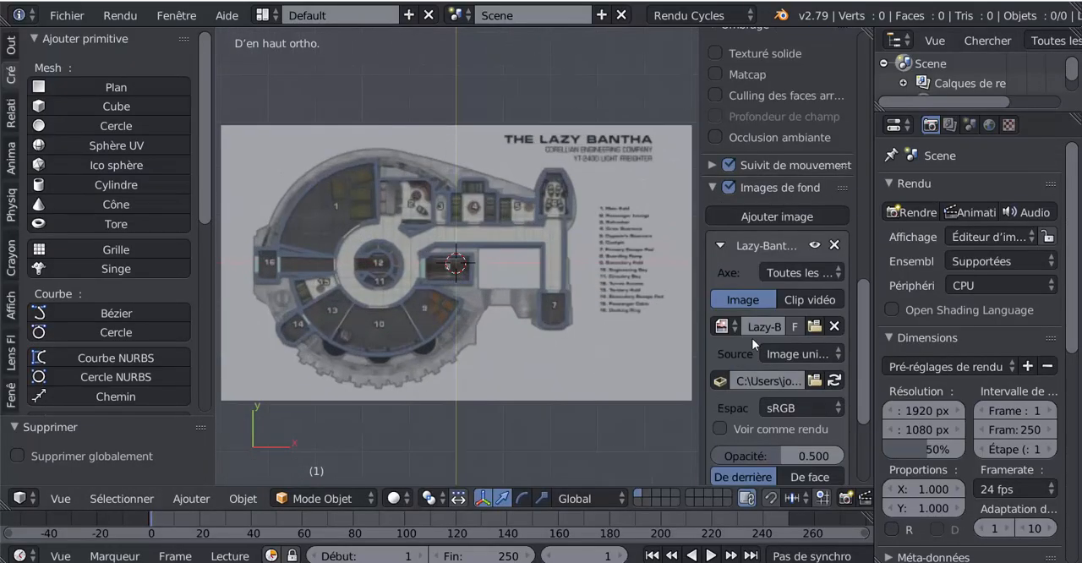
{"action": "mouse_move", "coordinate": [755, 396]}
{"action": "left_mouse_down"}
{"action": "mouse_move", "coordinate": [765, 396]}
{"action": "mouse_move", "coordinate": [751, 397]}
{"action": "left_mouse_up"}
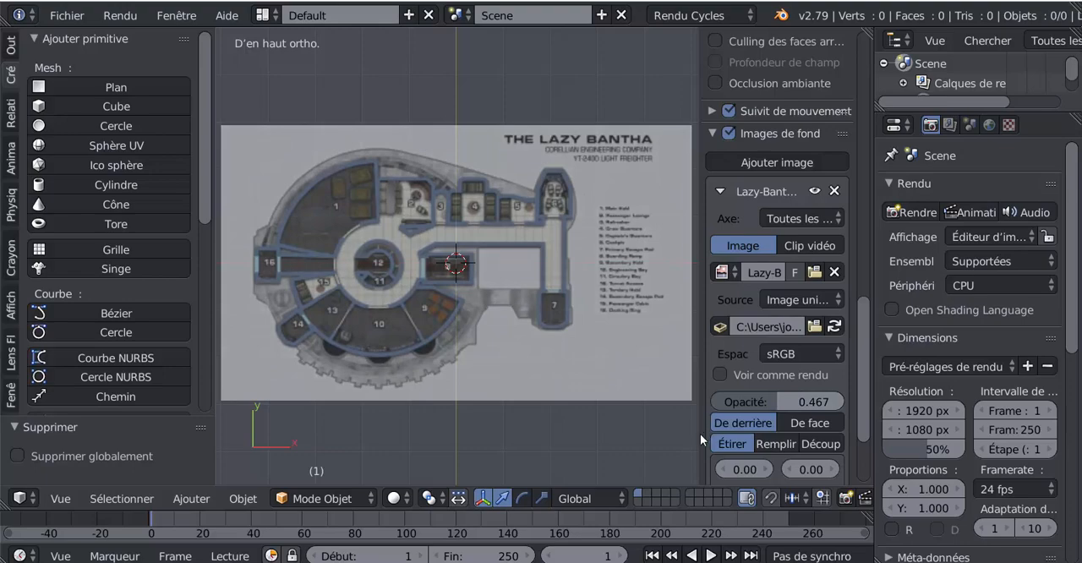
{"action": "left_click_drag", "start_coordinate": [698, 436], "coordinate": [822, 427]}
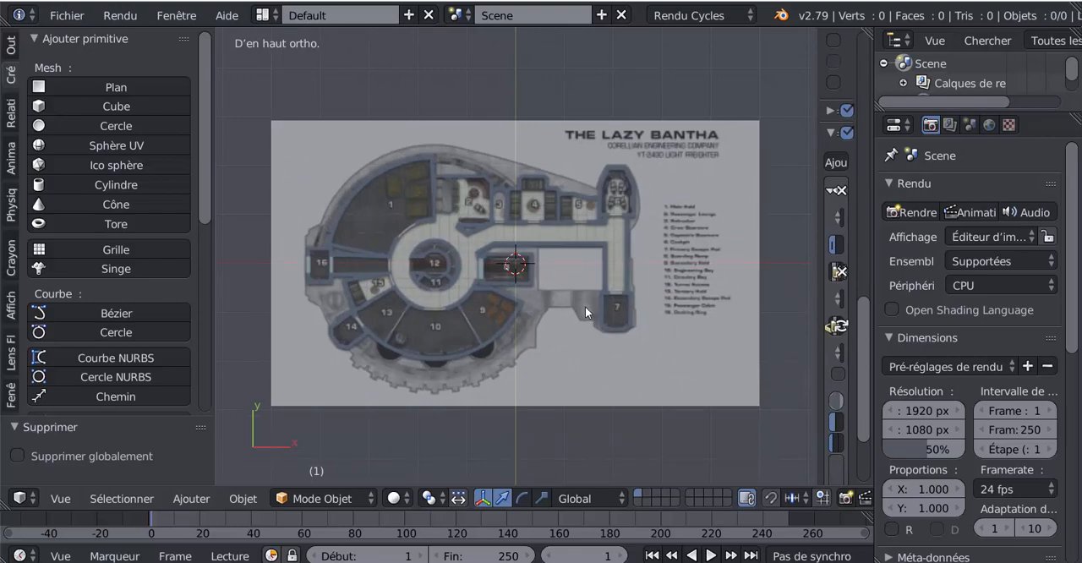
- Examine how the background plan displays in the front, top, right, left and bottom views
{"action": "key", "text": "KP_1"}
{"action": "key", "text": "KP_7"}
{"action": "key", "text": "KP_3"}
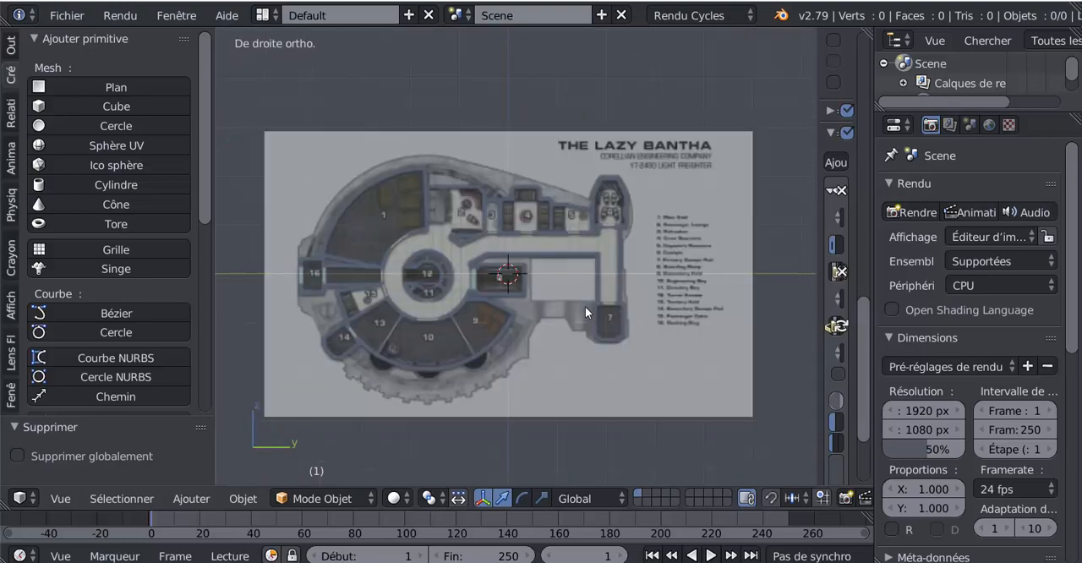
{"action": "key", "text": "ctrl+KP_3"}
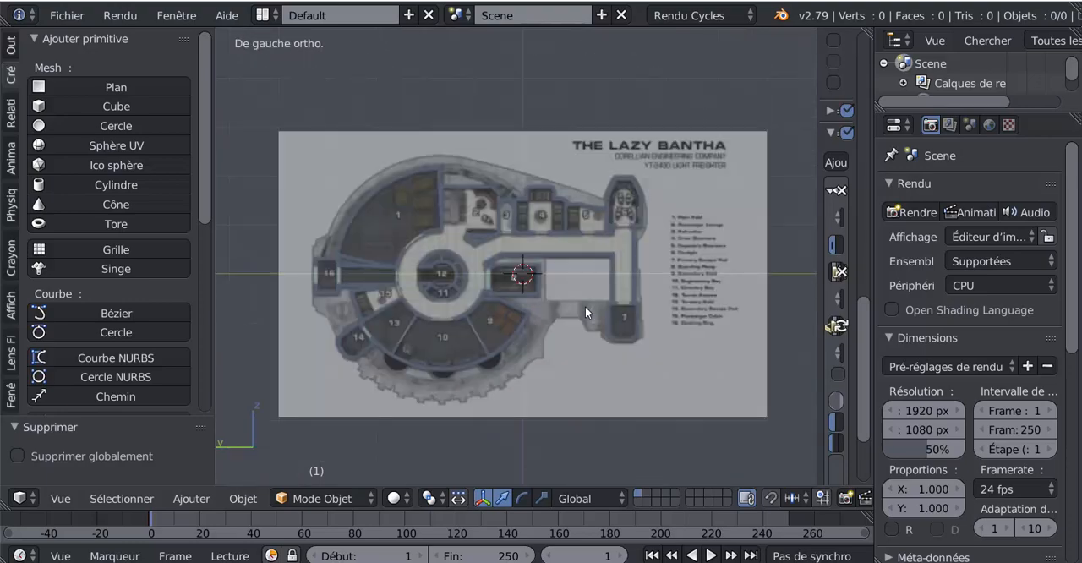
{"action": "key", "text": "KP_4"}
{"action": "key", "text": "KP_7"}
{"action": "key", "text": "ctrl+KP_7"}
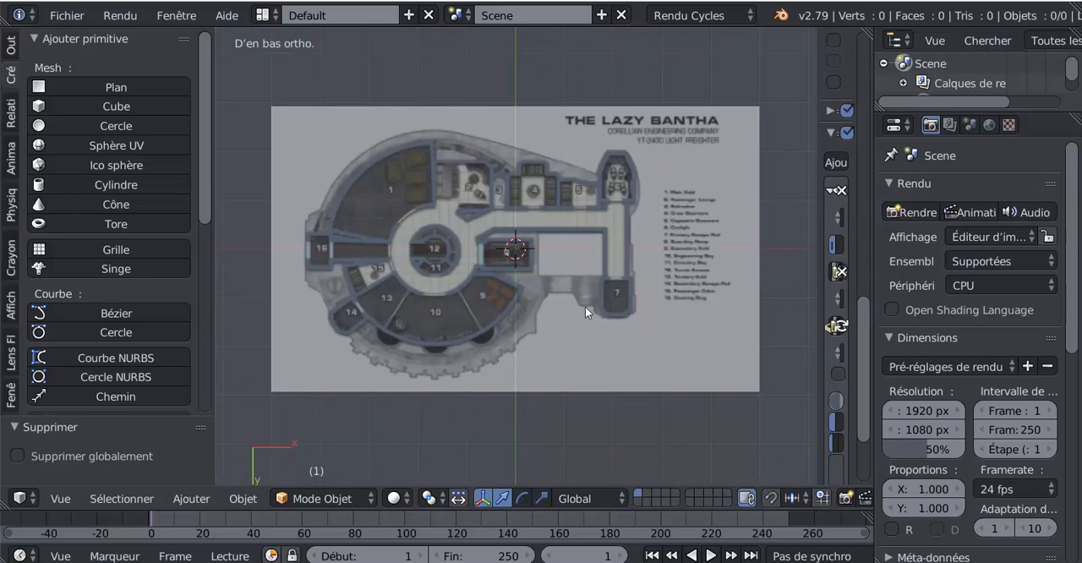
{"action": "key", "text": "KP_1"}
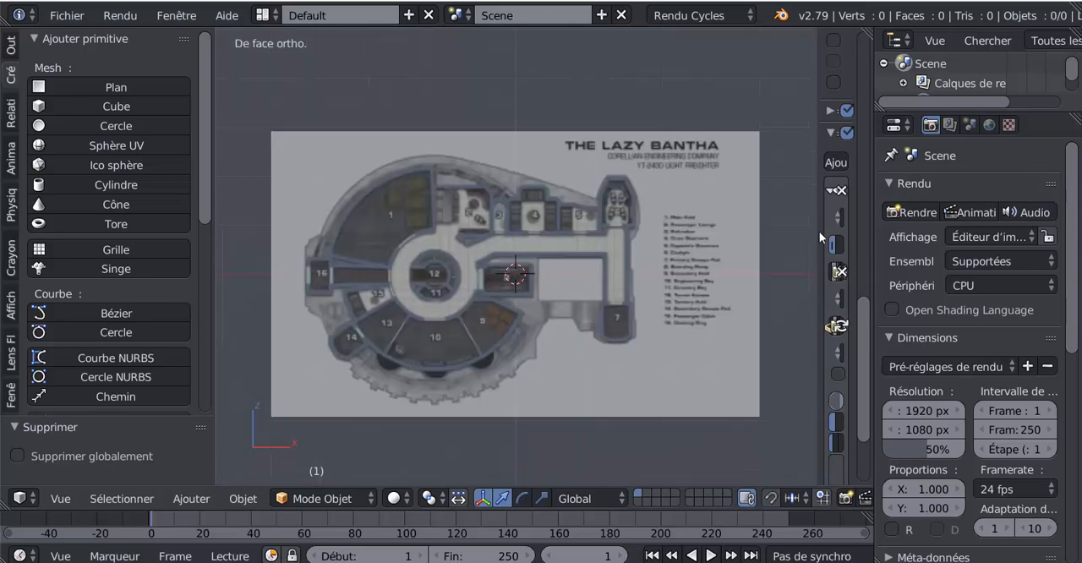
- Hide the properties sidebar and compare the background plan's display in a freely orbited view and in front view
{"action": "key", "text": "n"}
{"action": "scroll", "coordinate": [659, 363], "scroll_direction": "down", "scroll_amount": 3}
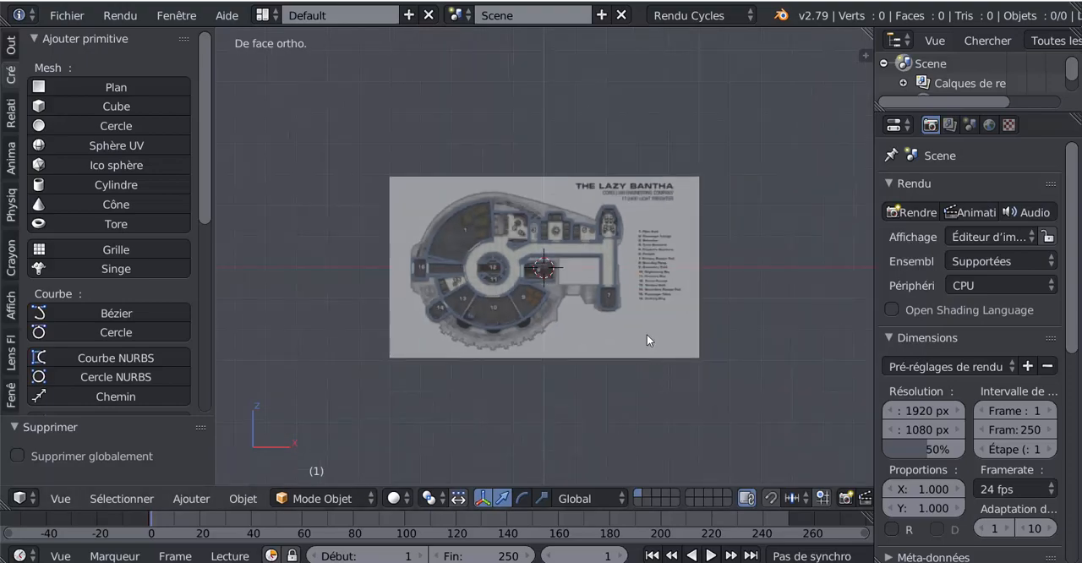
{"action": "middle_click_drag", "start_coordinate": [647, 341], "coordinate": [640, 385]}
{"action": "key", "text": "KP_1"}
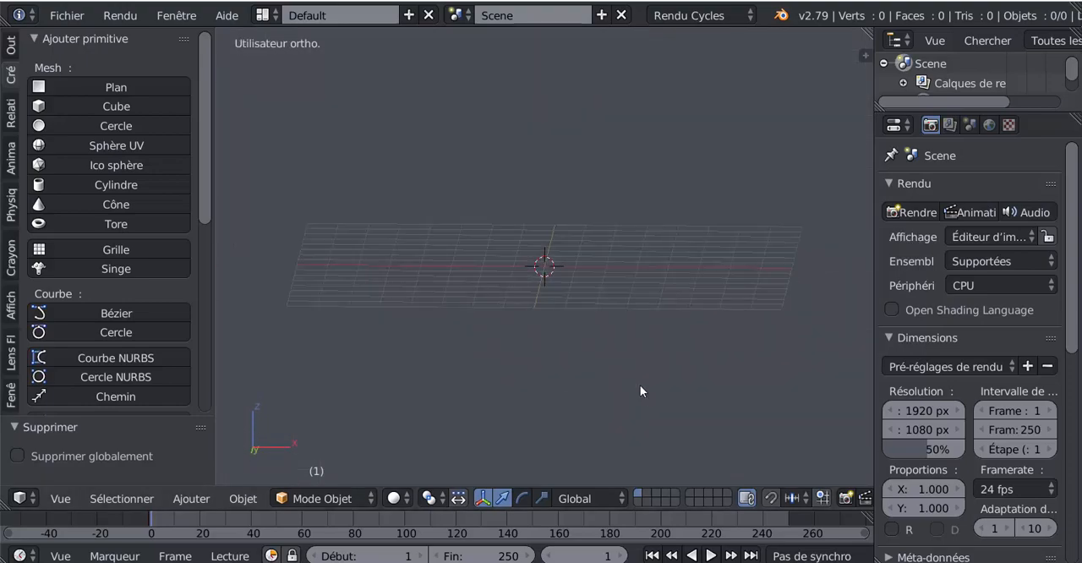
{"action": "key", "text": "KP_1"}
{"action": "scroll", "coordinate": [641, 390], "scroll_direction": "up", "scroll_amount": 2}
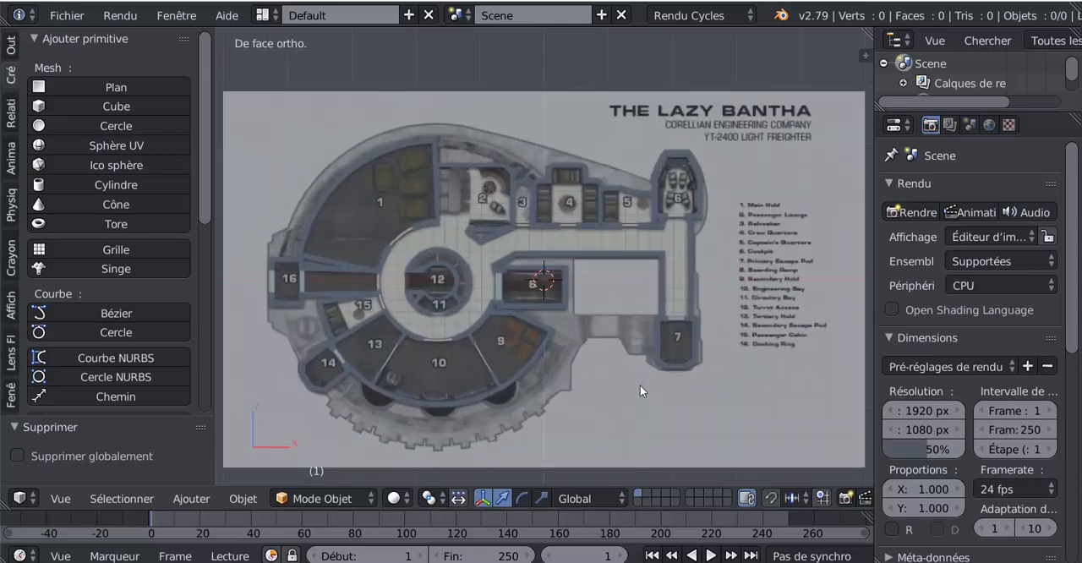
- Add a 32-vertex mesh circle at the 3D cursor in top view
{"action": "key", "text": "KP_7"}
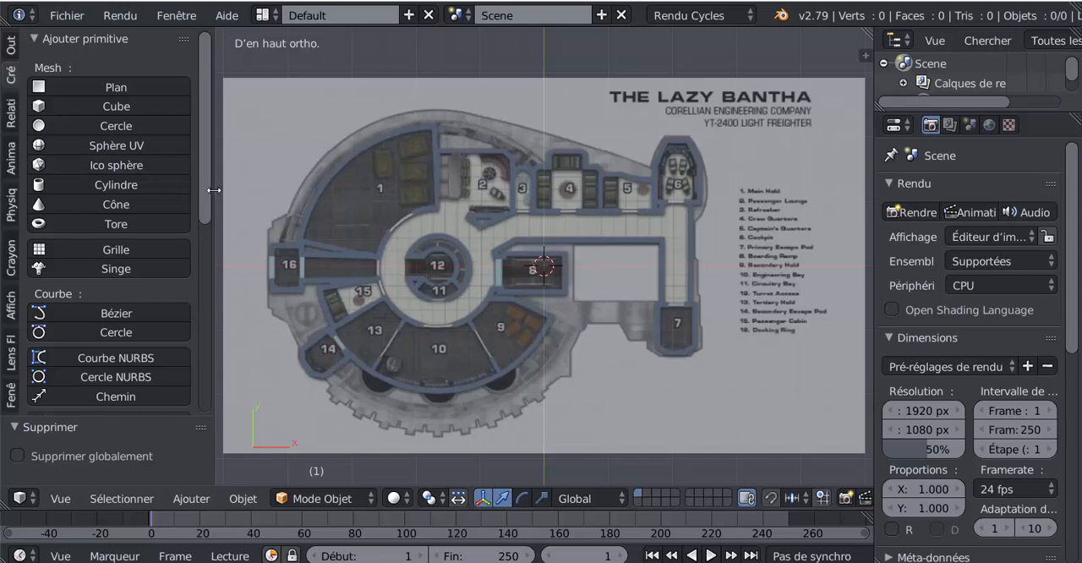
{"action": "left_click", "coordinate": [73, 124]}
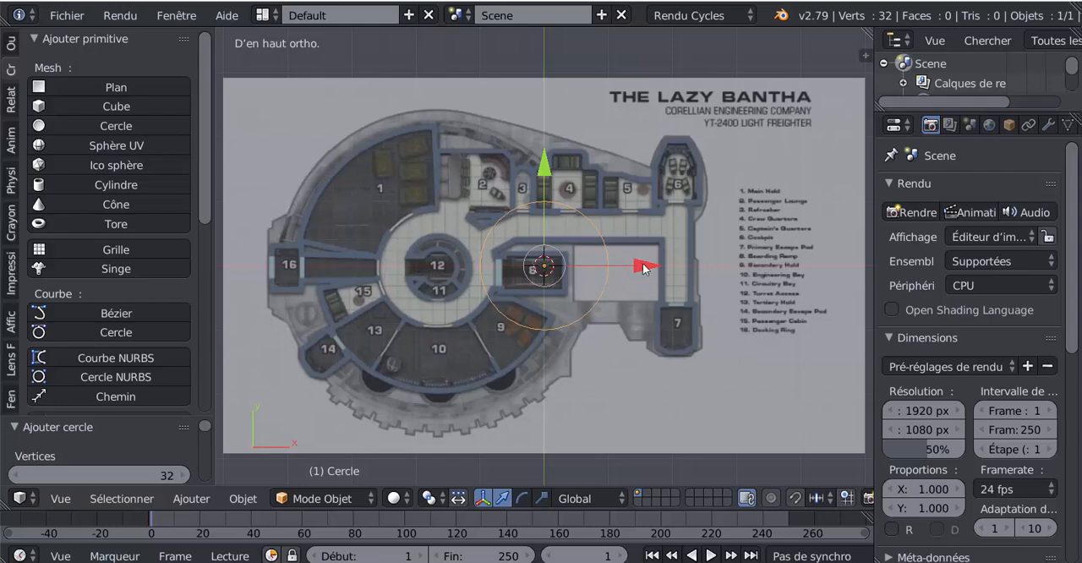
- Move the circle about -1.675 along X to centre it on area 12, and scale it by about 2.236 to the round hull
{"action": "left_click_drag", "start_coordinate": [643, 267], "coordinate": [536, 268]}
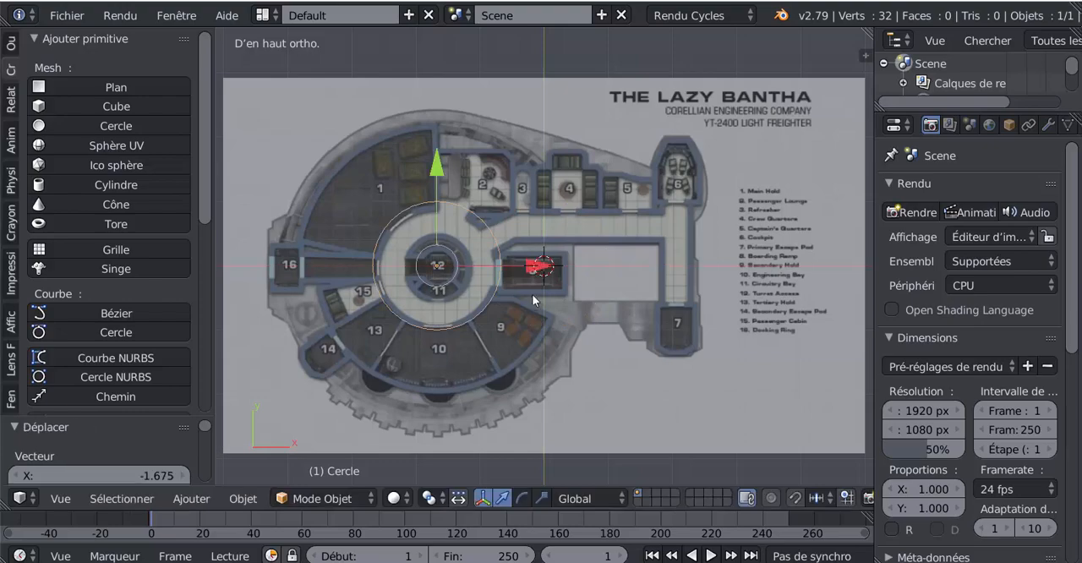
{"action": "key", "text": "s"}
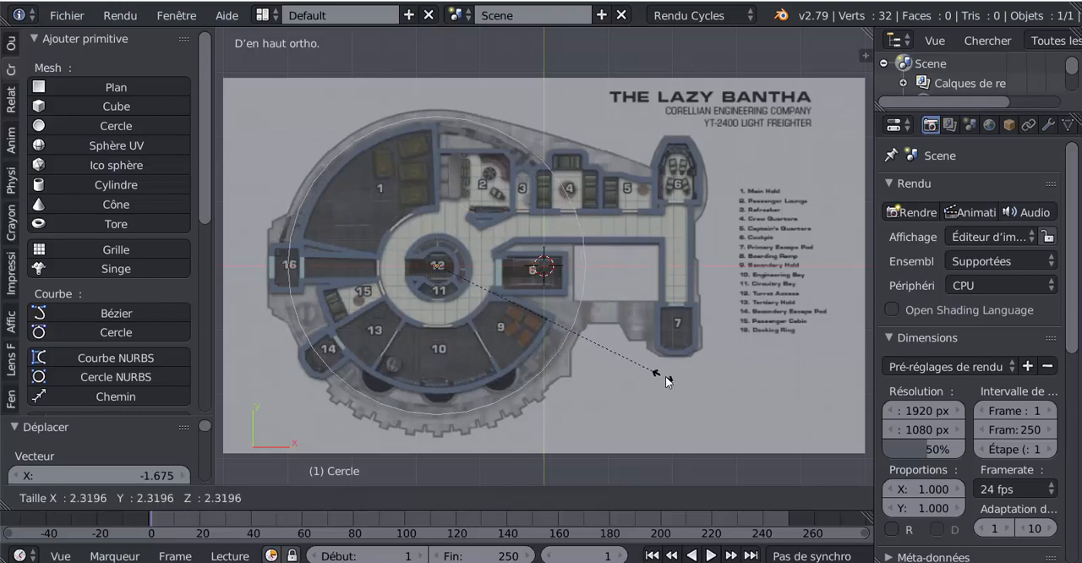
{"action": "left_click", "coordinate": [658, 372]}
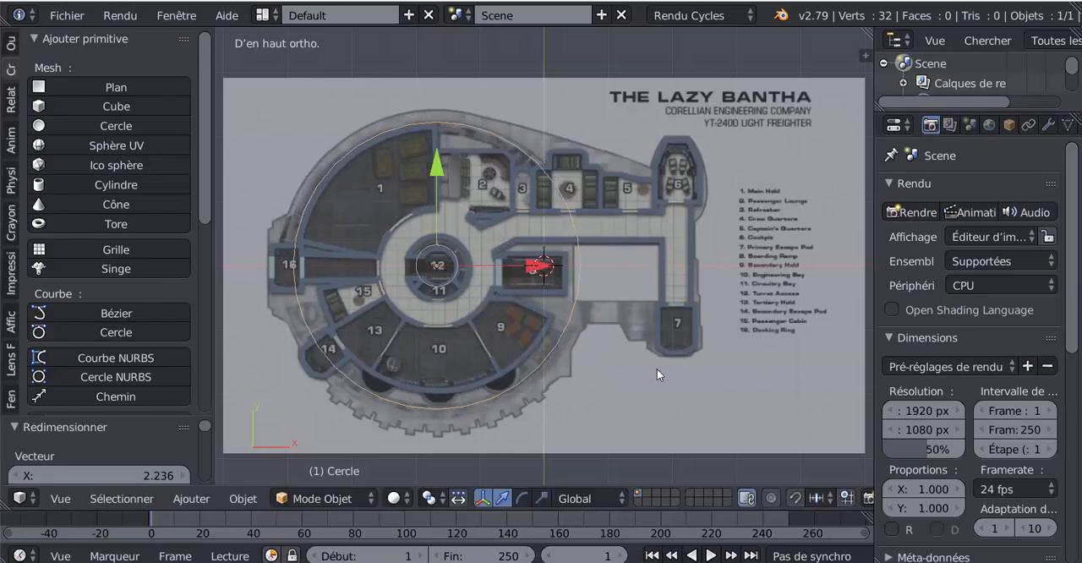
- Enter Edit Mode on the circle and widen the 3D viewport by shrinking the properties editor
{"action": "scroll", "coordinate": [594, 320], "scroll_direction": "up", "scroll_amount": 3}
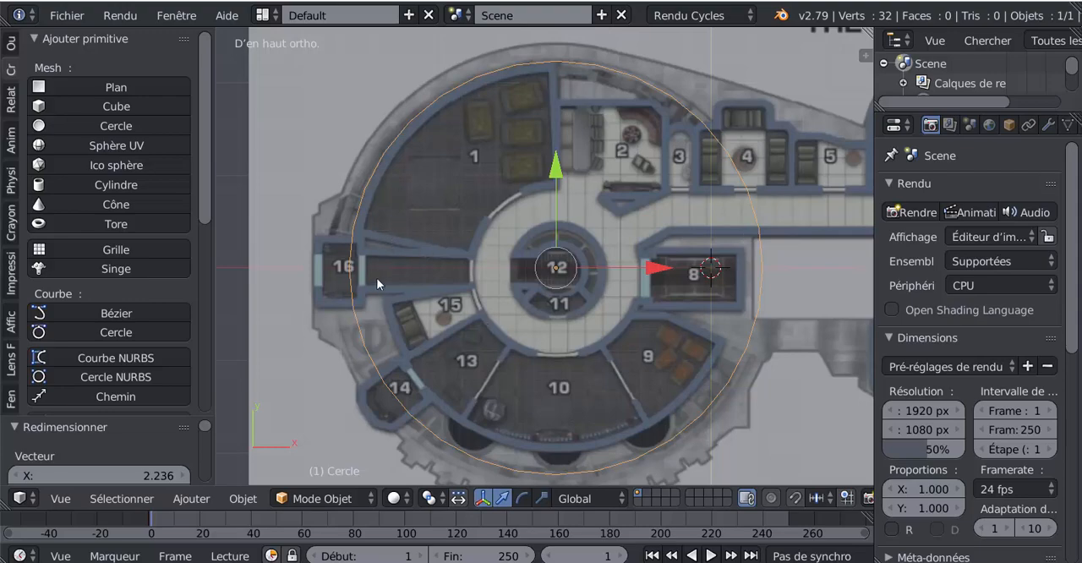
{"action": "key", "text": "Tab"}
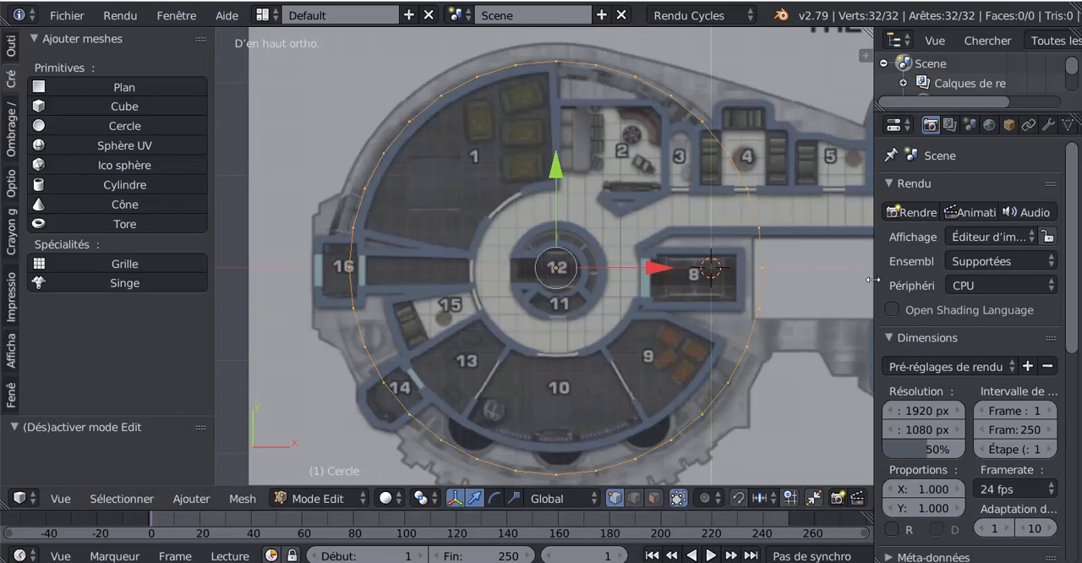
{"action": "left_click_drag", "start_coordinate": [880, 279], "coordinate": [950, 278]}
- Move two of the circle's leftmost vertices onto the upper wall of room 16, one at the hull side and one at its upper outer corner
{"action": "scroll", "coordinate": [583, 222], "scroll_direction": "up", "scroll_amount": 4}
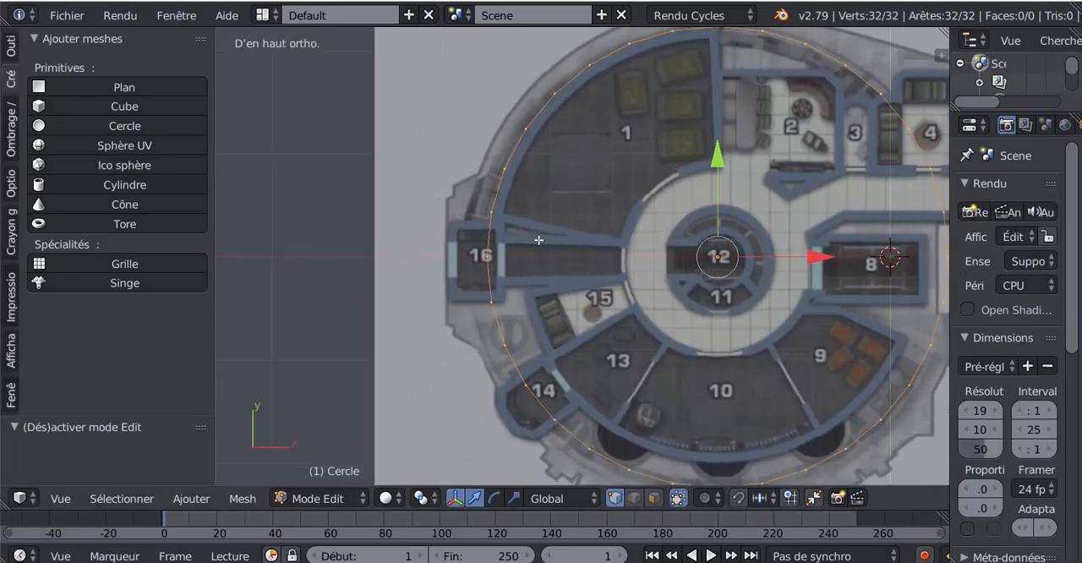
{"action": "middle_click_drag", "start_coordinate": [583, 221], "coordinate": [611, 238], "text": "shift"}
{"action": "scroll", "coordinate": [538, 235], "scroll_direction": "up", "scroll_amount": 1}
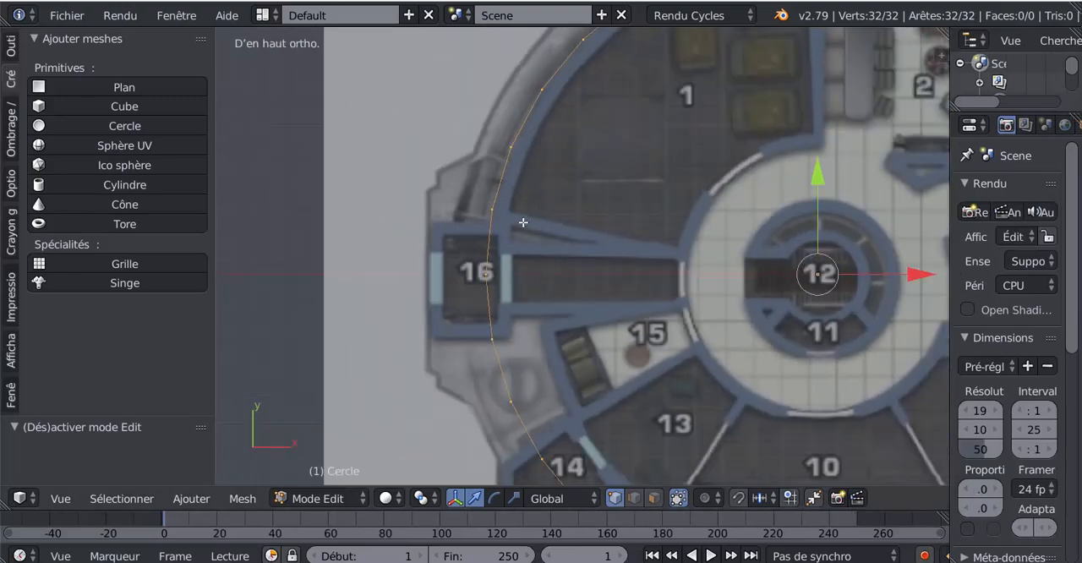
{"action": "right_click", "coordinate": [493, 209]}
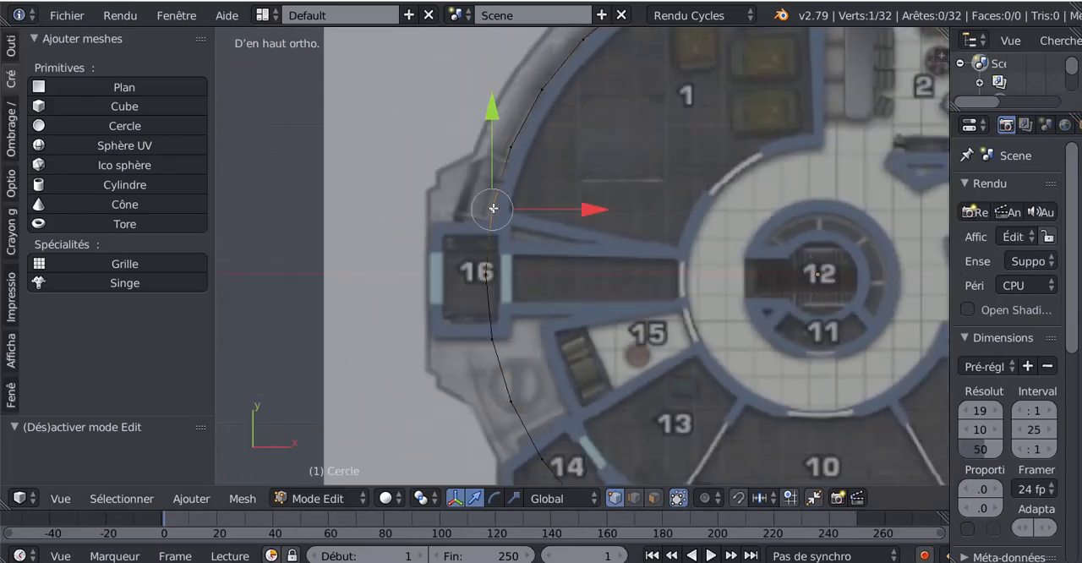
{"action": "key", "text": "g"}
{"action": "left_click", "coordinate": [526, 277]}
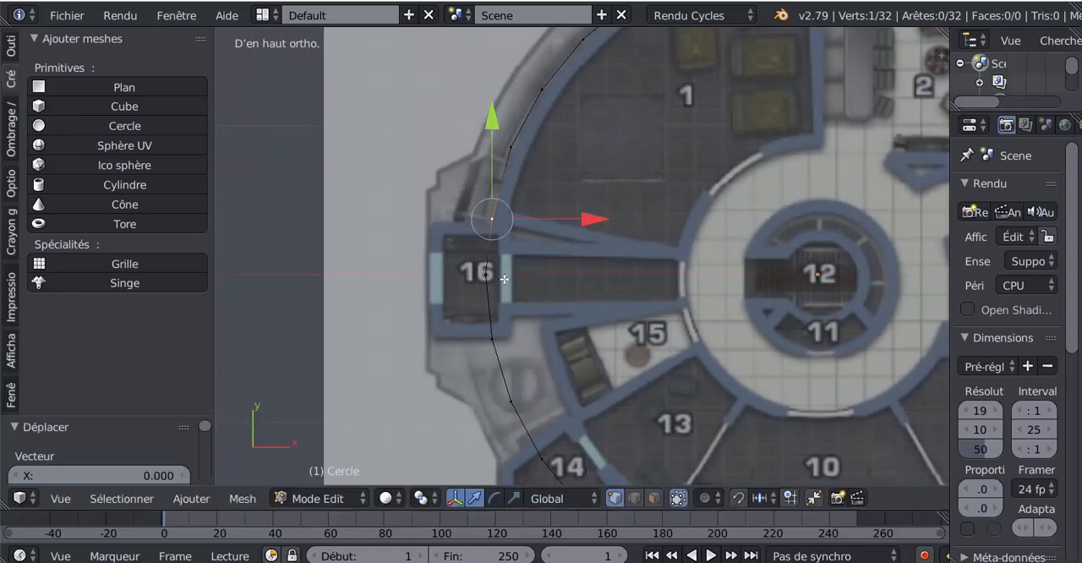
{"action": "right_click", "coordinate": [488, 277]}
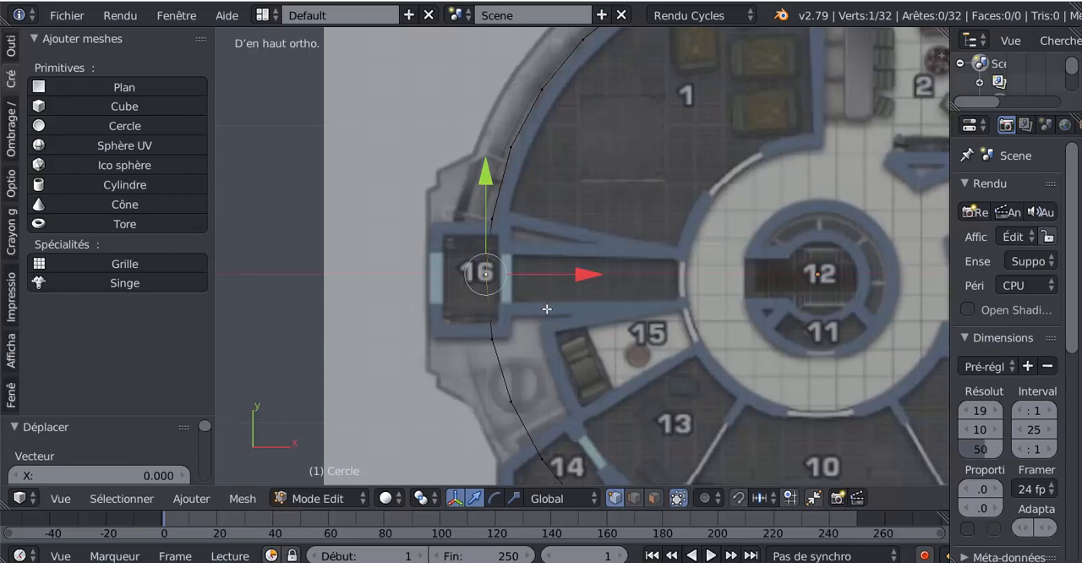
{"action": "key", "text": "g"}
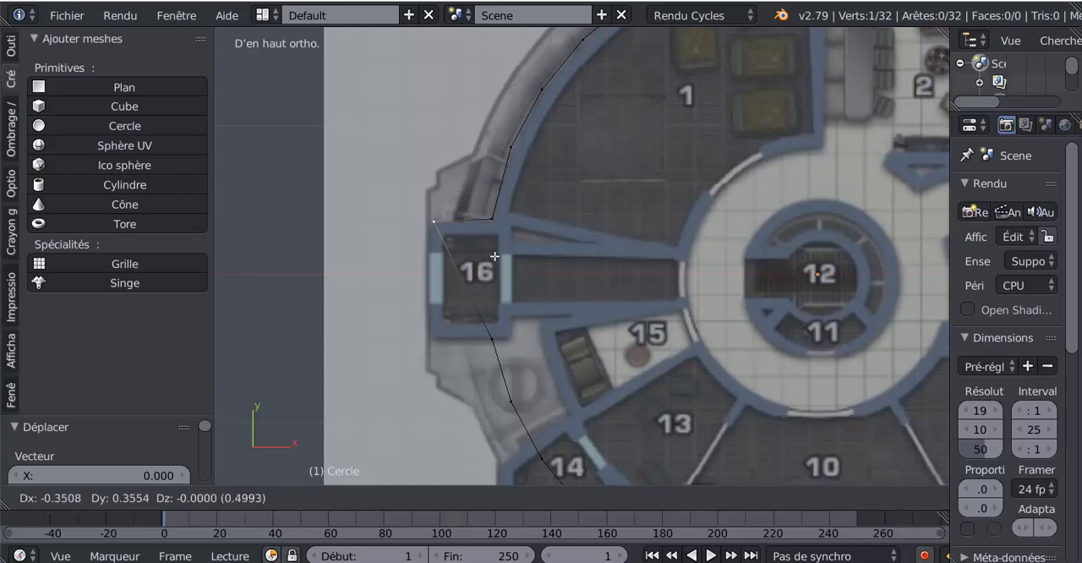
{"action": "left_click", "coordinate": [493, 256]}
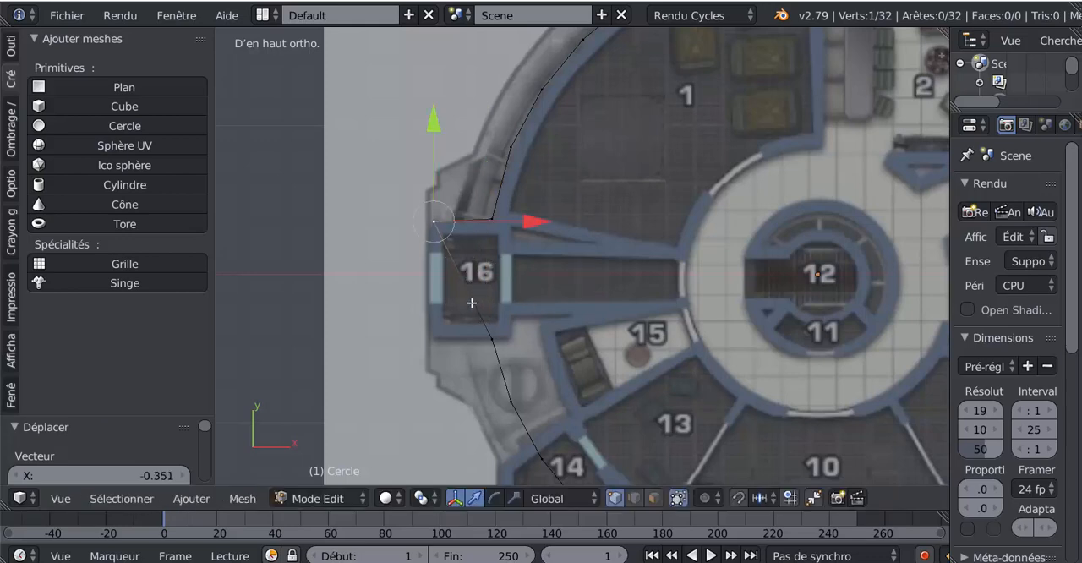
- Insert a vertex with a loop cut, place it at room 16's lower outer corner, and realign the upper outer corner vertex above it
{"action": "key", "text": "ctrl+r"}
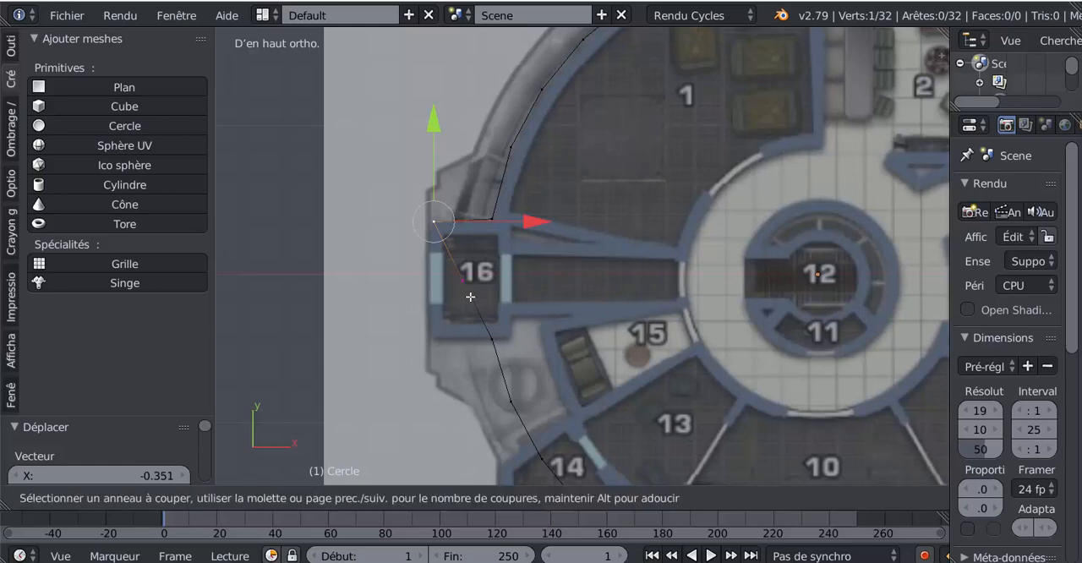
{"action": "left_click", "coordinate": [471, 292]}
{"action": "right_click", "coordinate": [471, 292]}
{"action": "key", "text": "g"}
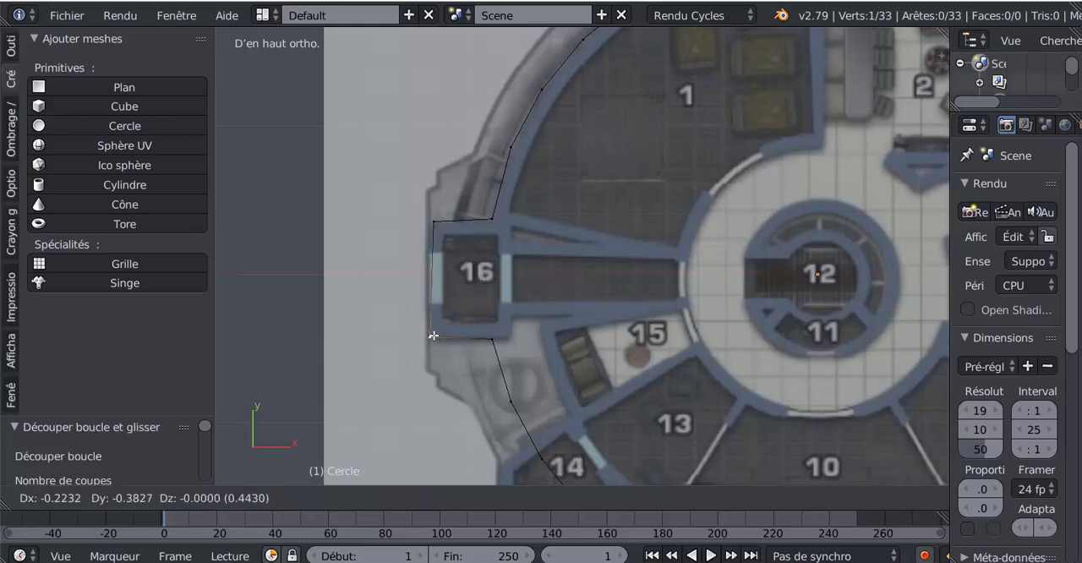
{"action": "left_click", "coordinate": [433, 335]}
{"action": "right_click", "coordinate": [441, 218]}
{"action": "key", "text": "g"}
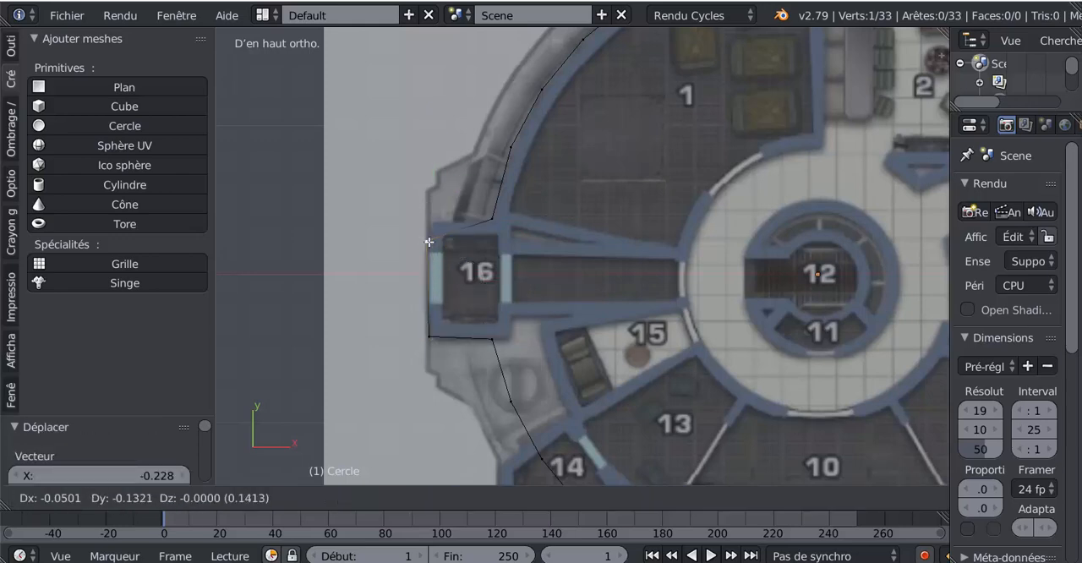
{"action": "left_click", "coordinate": [432, 222]}
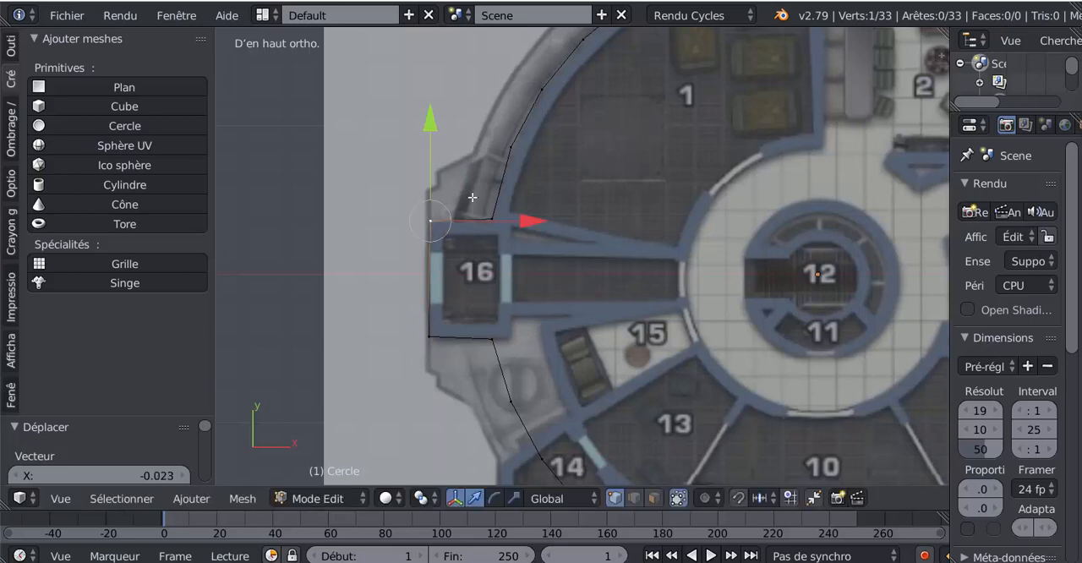
- Move the next vertex to room 16's lower inner corner and insert another one just above it at the corridor wall
{"action": "right_click", "coordinate": [496, 341]}
{"action": "key", "text": "g"}
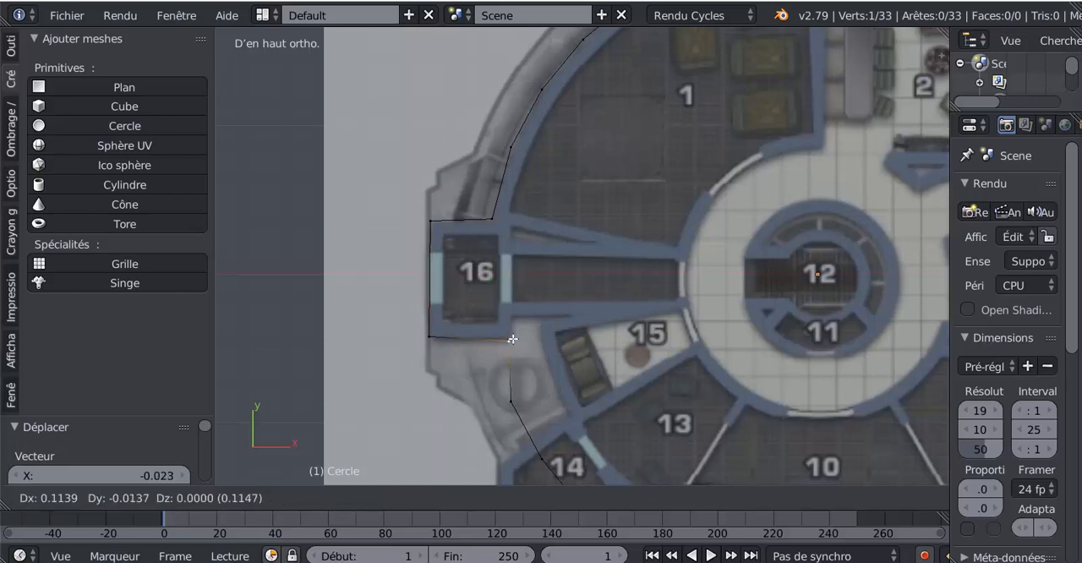
{"action": "left_click", "coordinate": [514, 339]}
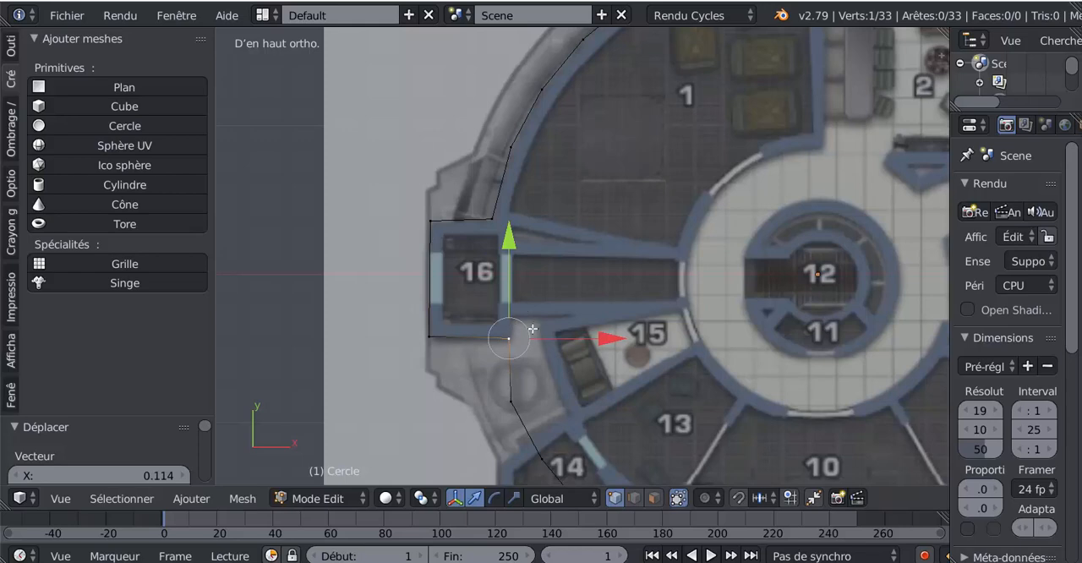
{"action": "key", "text": "ctrl+r"}
{"action": "left_click", "coordinate": [511, 379]}
{"action": "left_click", "coordinate": [510, 380]}
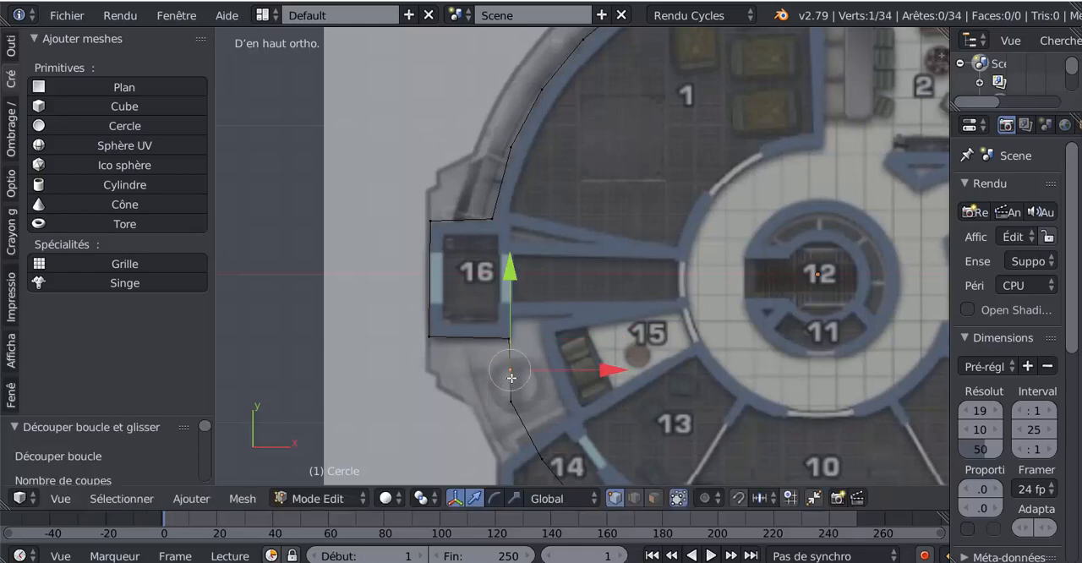
{"action": "key", "text": "g"}
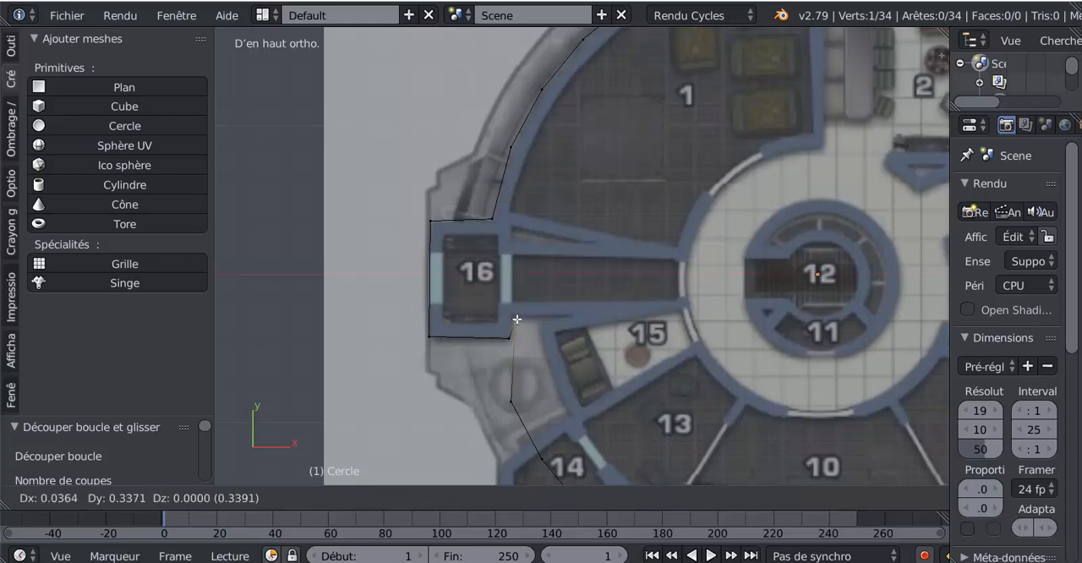
{"action": "left_click", "coordinate": [515, 318]}
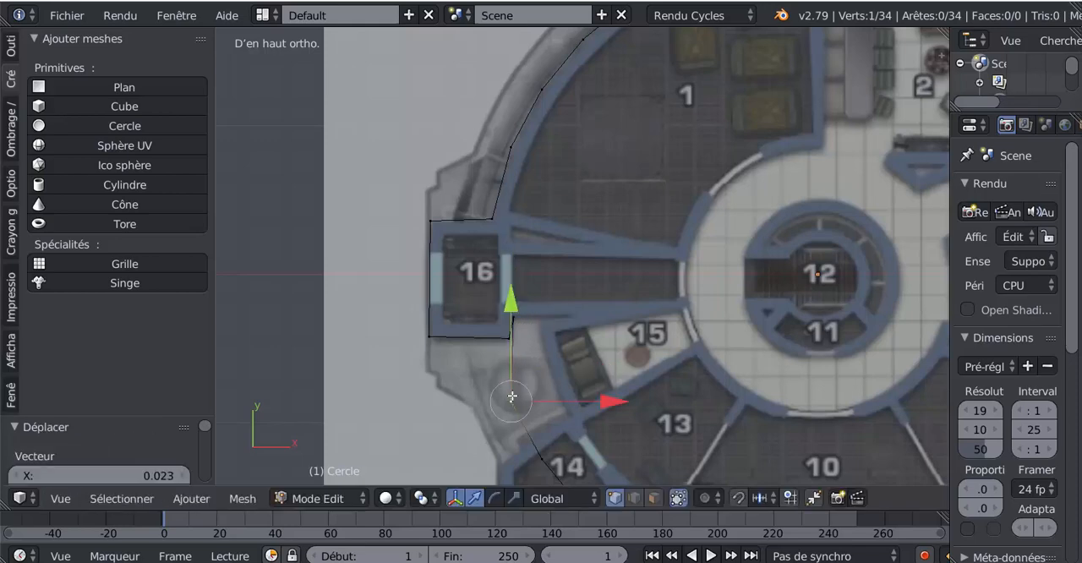
- Move the next vertex along the corridor wall above room 15, and insert a vertex at room 15's upper outer corner
{"action": "key", "text": "g"}
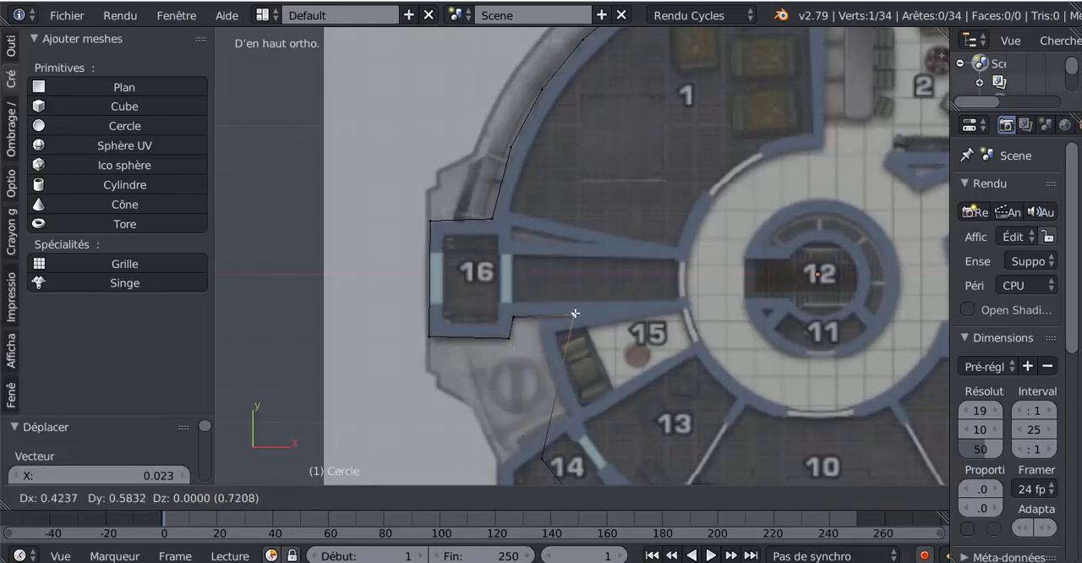
{"action": "left_click", "coordinate": [574, 313]}
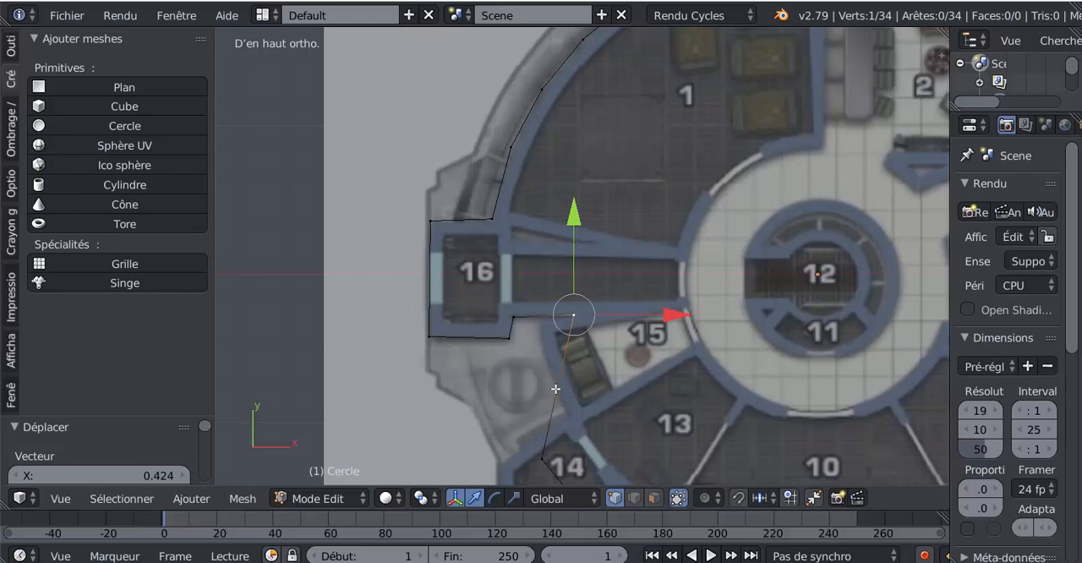
{"action": "key", "text": "ctrl+r"}
{"action": "left_click", "coordinate": [556, 388]}
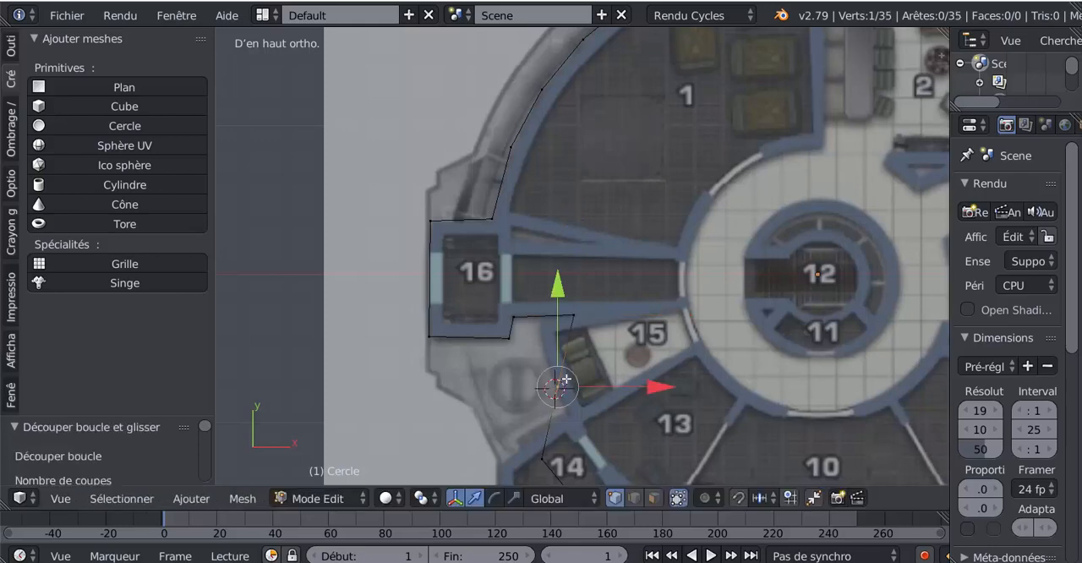
{"action": "key", "text": "g"}
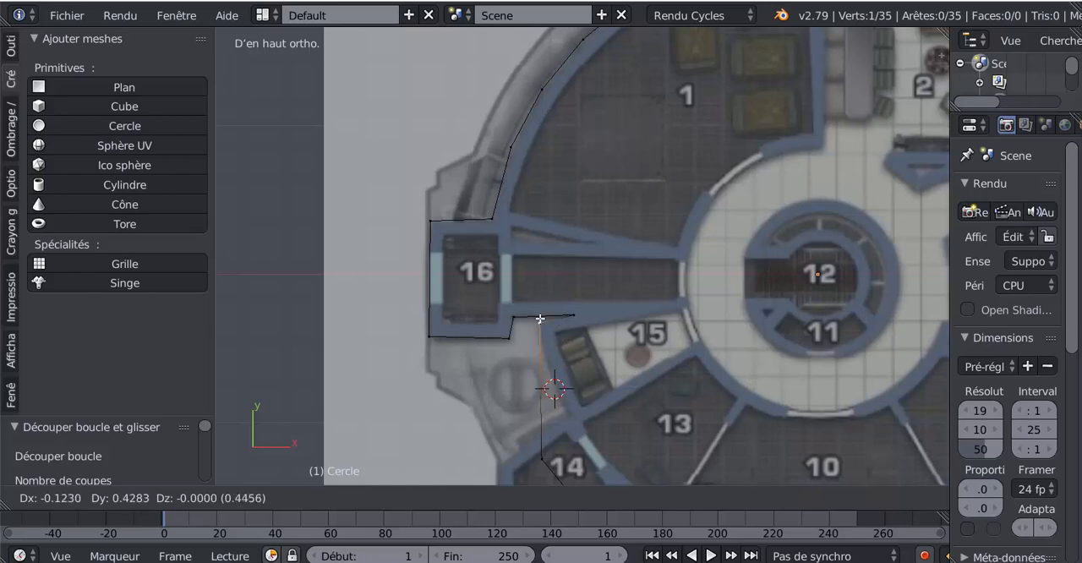
{"action": "left_click", "coordinate": [539, 319]}
- Move the next vertex onto room 15's outer wall and insert another one where that wall meets room 14
{"action": "key", "text": "g"}
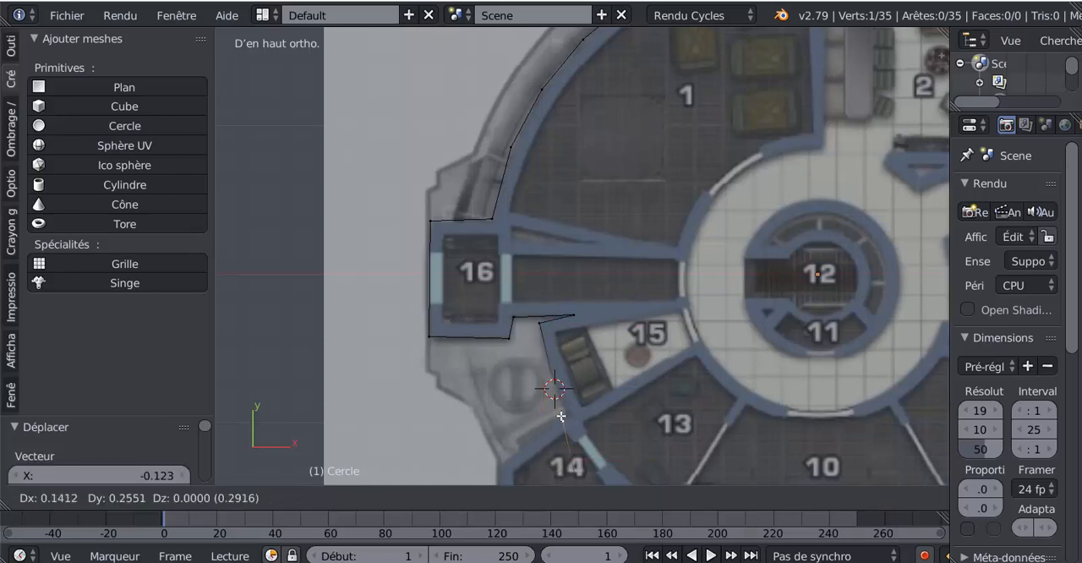
{"action": "left_click", "coordinate": [547, 365]}
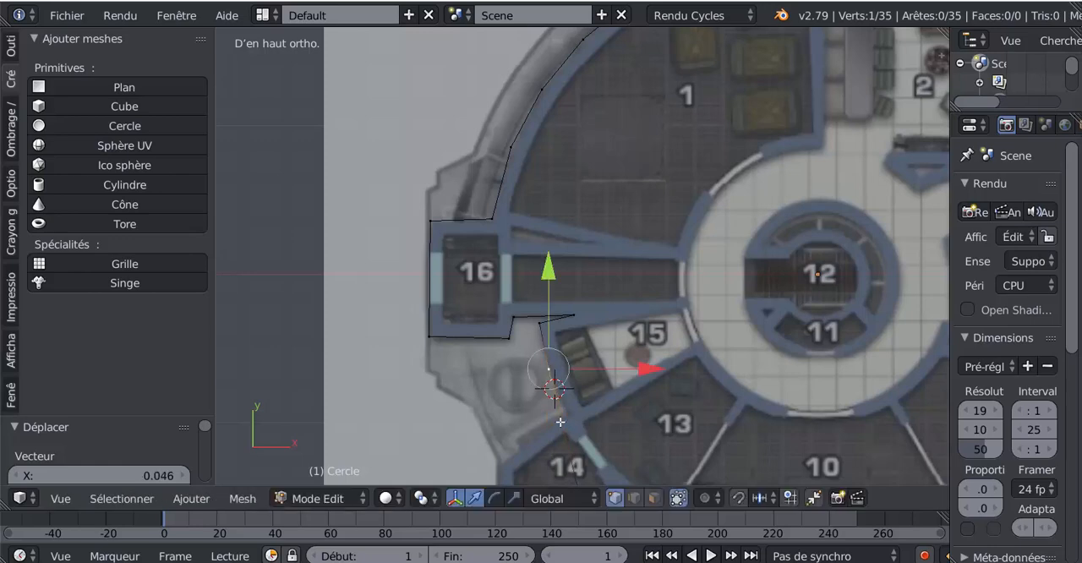
{"action": "scroll", "coordinate": [563, 433], "scroll_direction": "down", "scroll_amount": 1}
{"action": "key", "text": "ctrl+r"}
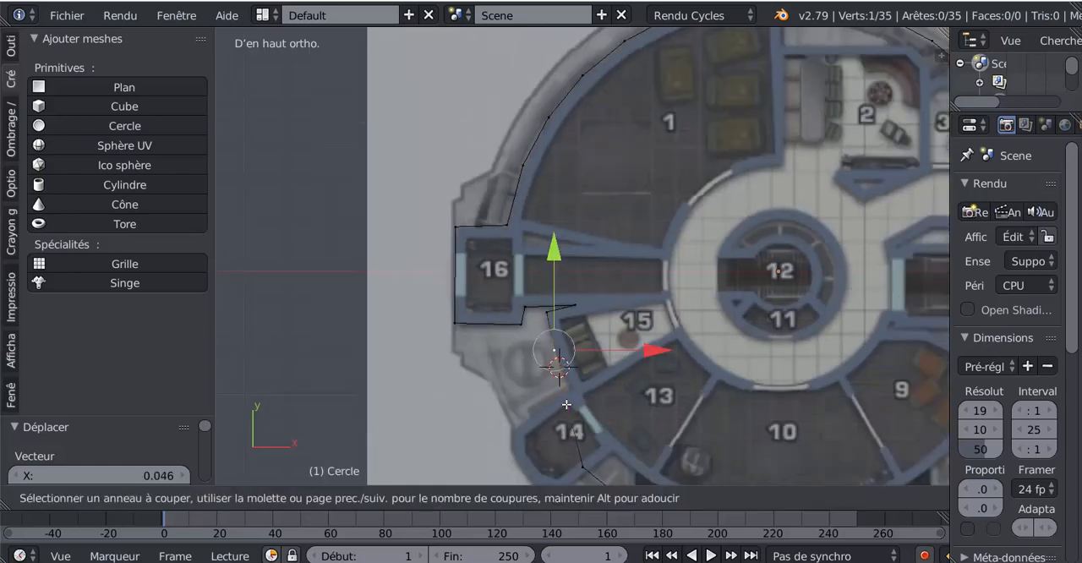
{"action": "left_click", "coordinate": [567, 404]}
{"action": "key", "text": "g"}
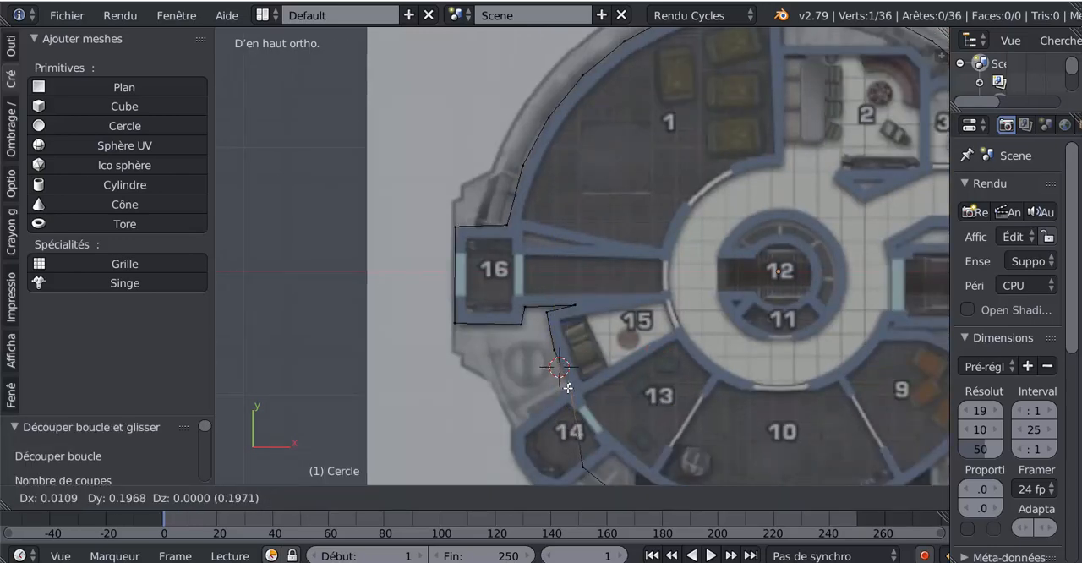
{"action": "left_click", "coordinate": [570, 386]}
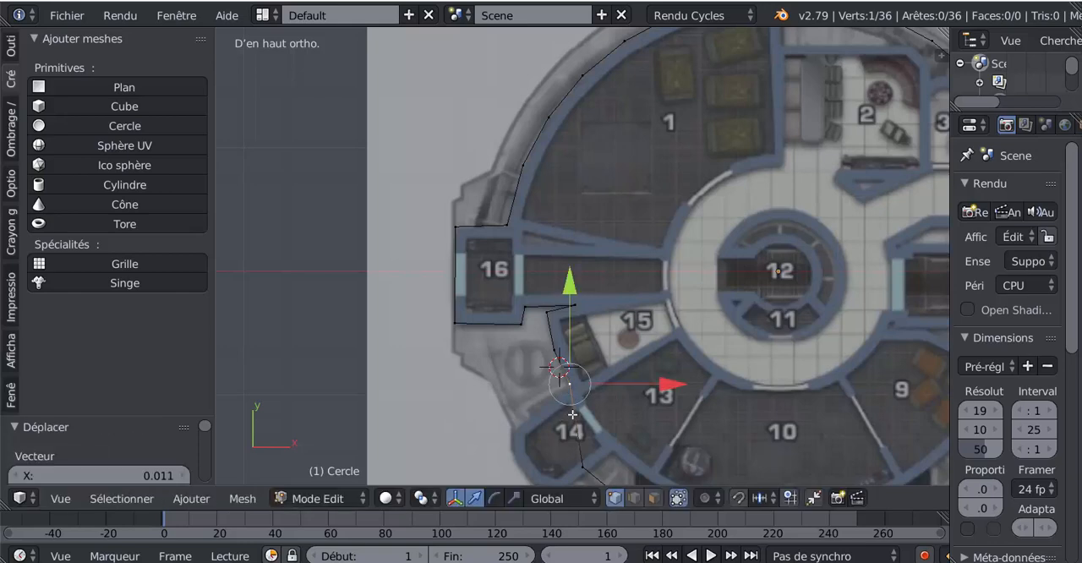
- Examine the traced outline around room 14 and against the whole plan, and deselect all vertices
{"action": "scroll", "coordinate": [573, 419], "scroll_direction": "up", "scroll_amount": 1}
{"action": "middle_click_drag", "start_coordinate": [565, 461], "coordinate": [563, 345], "text": "shift"}
{"action": "scroll", "coordinate": [562, 337], "scroll_direction": "up", "scroll_amount": 2}
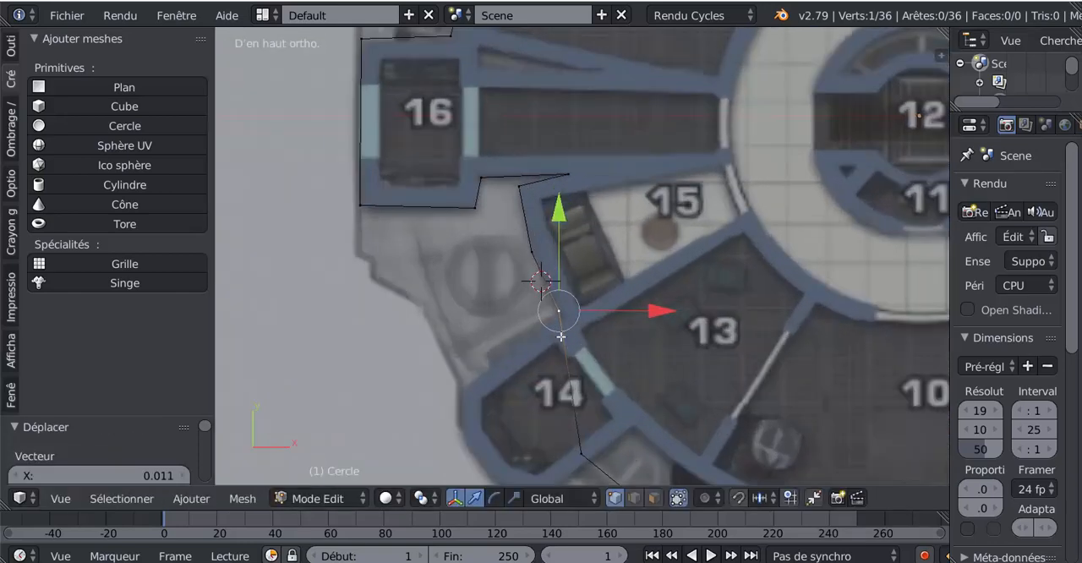
{"action": "scroll", "coordinate": [572, 375], "scroll_direction": "down", "scroll_amount": 2}
{"action": "scroll", "coordinate": [568, 381], "scroll_direction": "up", "scroll_amount": 1}
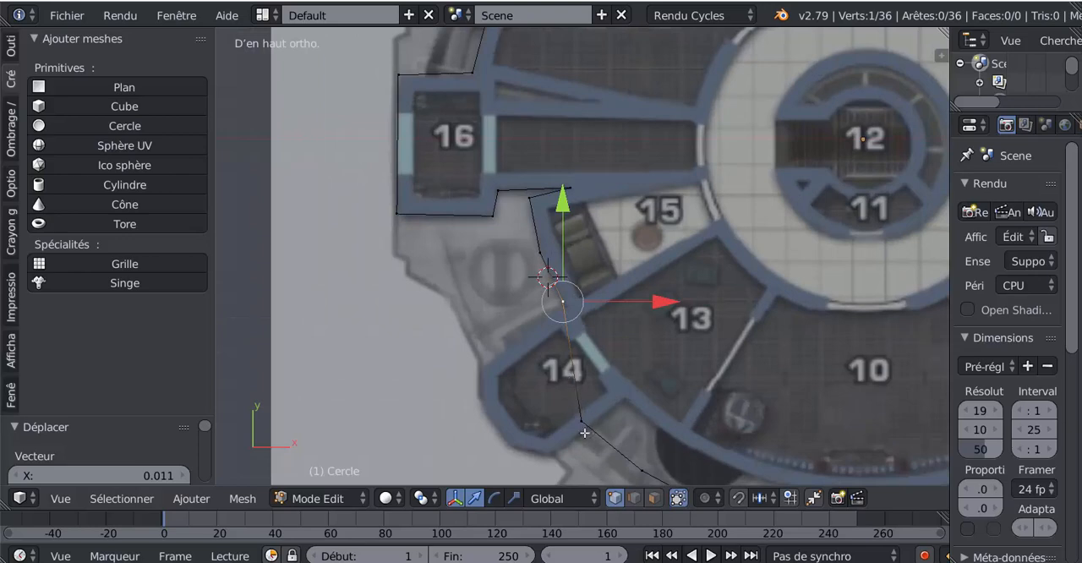
{"action": "scroll", "coordinate": [585, 433], "scroll_direction": "down", "scroll_amount": 5}
{"action": "middle_click_drag", "start_coordinate": [584, 433], "coordinate": [519, 434], "text": "shift"}
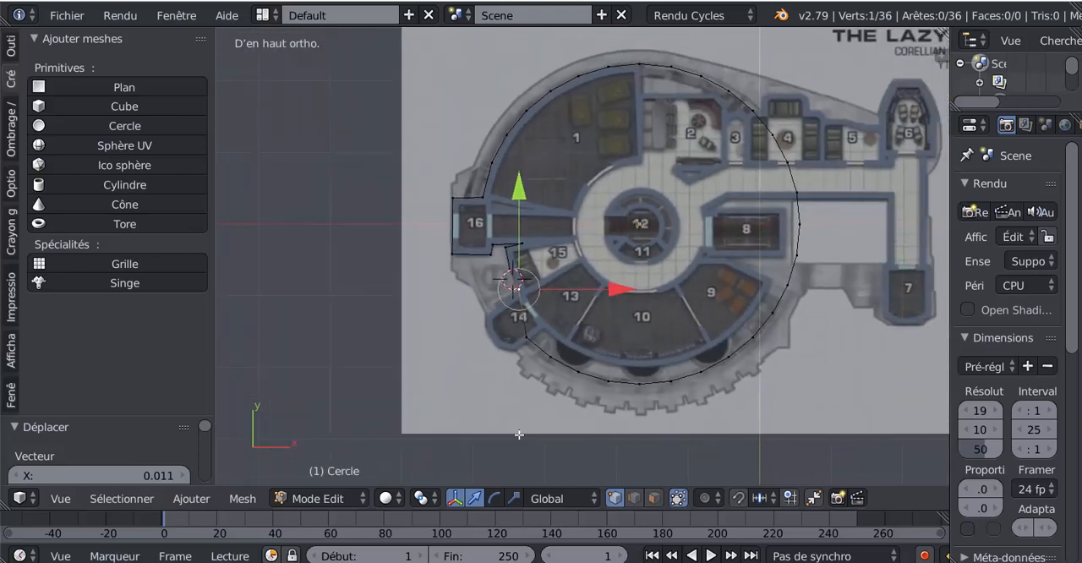
{"action": "middle_click_drag", "start_coordinate": [689, 202], "coordinate": [687, 254], "text": "shift"}
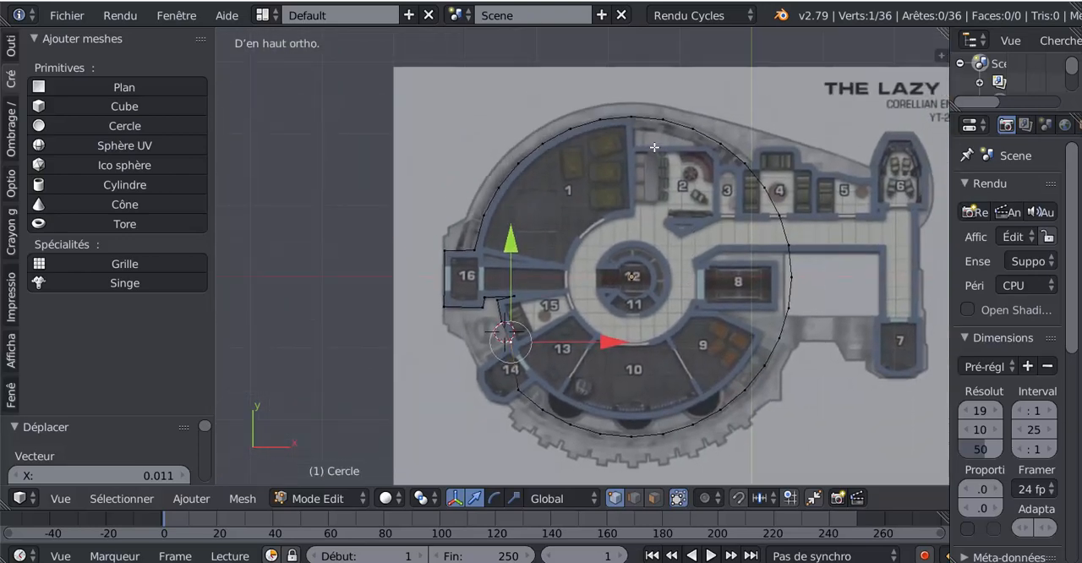
{"action": "key", "text": "a"}
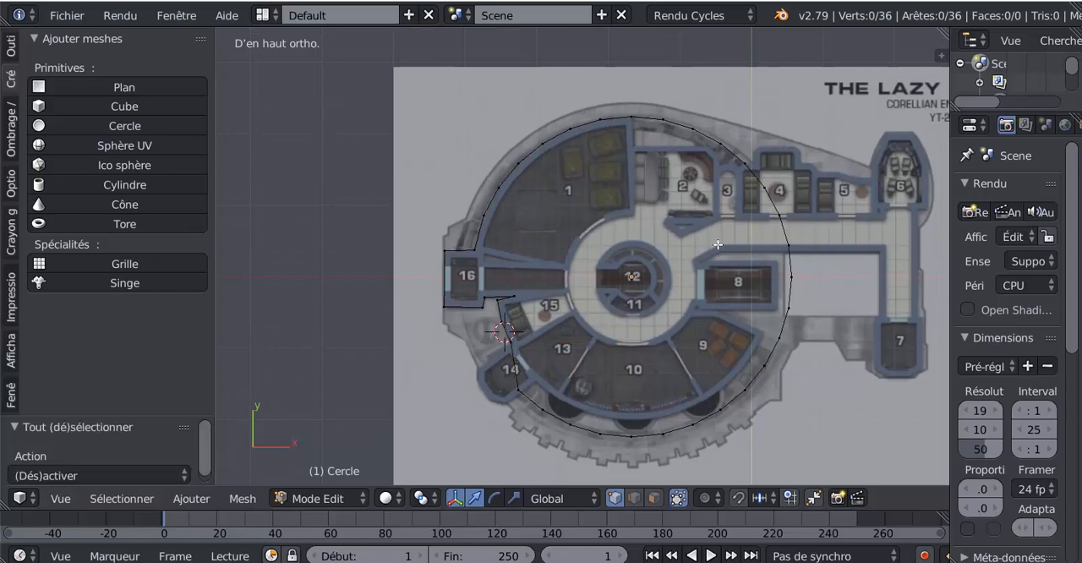
- Delete the circle's vertices along its right side and bottom, from just past room 1 around to room 14
{"action": "key", "text": "c"}
{"action": "mouse_move", "coordinate": [650, 133]}
{"action": "left_mouse_down"}
{"action": "mouse_move", "coordinate": [771, 213]}
{"action": "mouse_move", "coordinate": [788, 273]}
{"action": "mouse_move", "coordinate": [677, 422]}
{"action": "mouse_move", "coordinate": [592, 442]}
{"action": "mouse_move", "coordinate": [542, 410]}
{"action": "left_mouse_up"}
{"action": "right_click", "coordinate": [541, 410]}
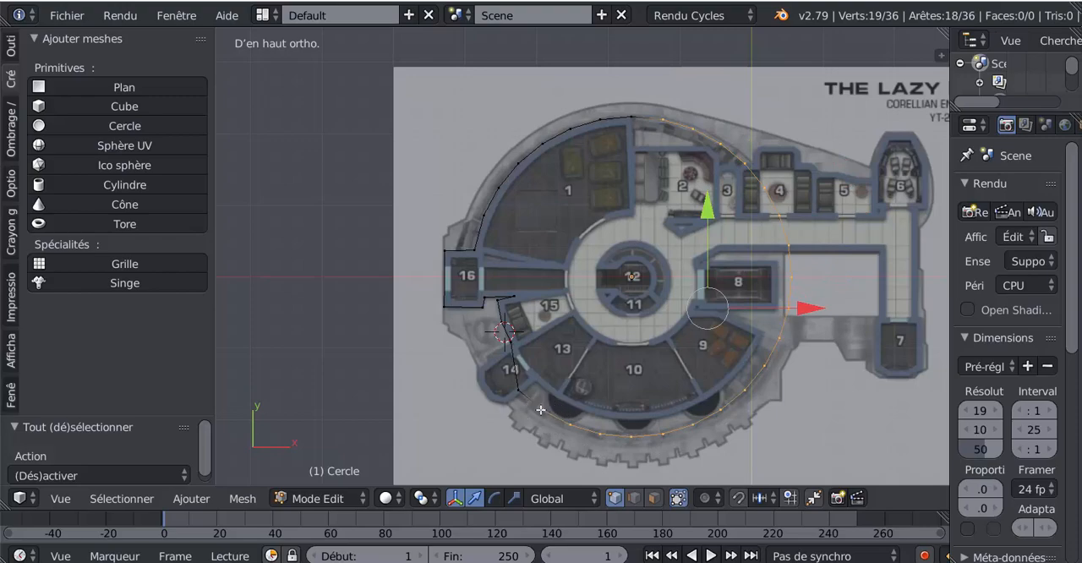
{"action": "key", "text": "x"}
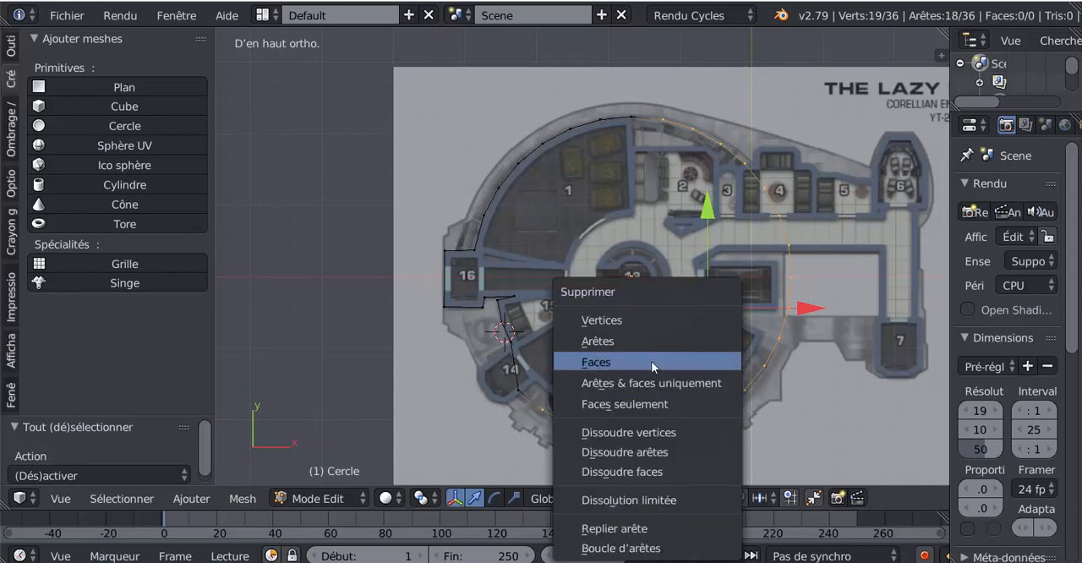
{"action": "left_click", "coordinate": [643, 319]}
- Move the vertex at the junction of rooms 15 and 14 onto the wall corner
{"action": "scroll", "coordinate": [585, 392], "scroll_direction": "up", "scroll_amount": 4}
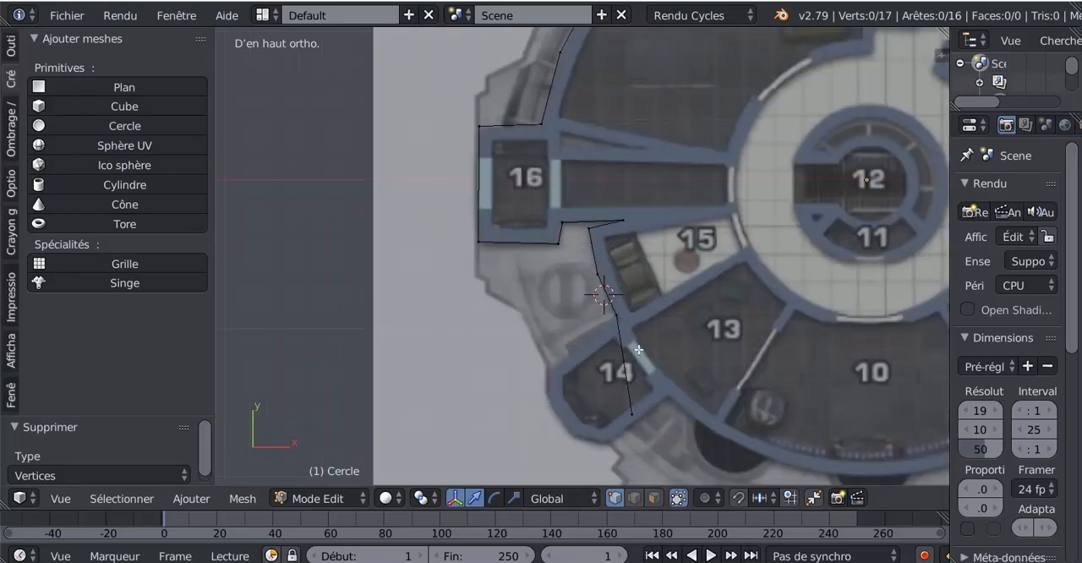
{"action": "scroll", "coordinate": [639, 349], "scroll_direction": "up", "scroll_amount": 2}
{"action": "right_click", "coordinate": [642, 355]}
{"action": "key", "text": "g"}
{"action": "left_click", "coordinate": [647, 364]}
{"action": "scroll", "coordinate": [648, 367], "scroll_direction": "down", "scroll_amount": 1}
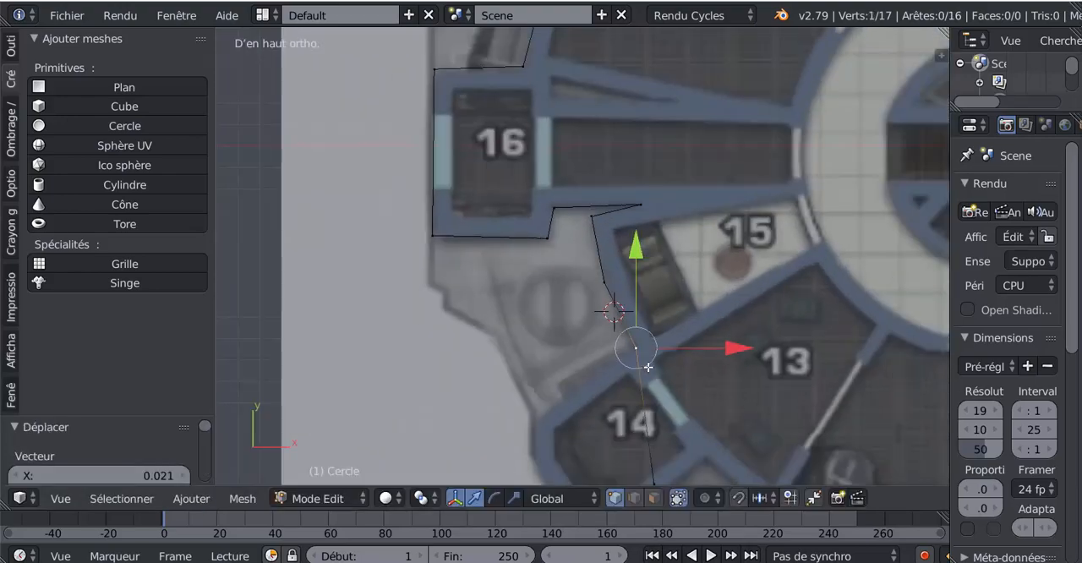
- Move the open end vertex of the outline to room 14's upper outer corner
{"action": "scroll", "coordinate": [648, 367], "scroll_direction": "down", "scroll_amount": 2}
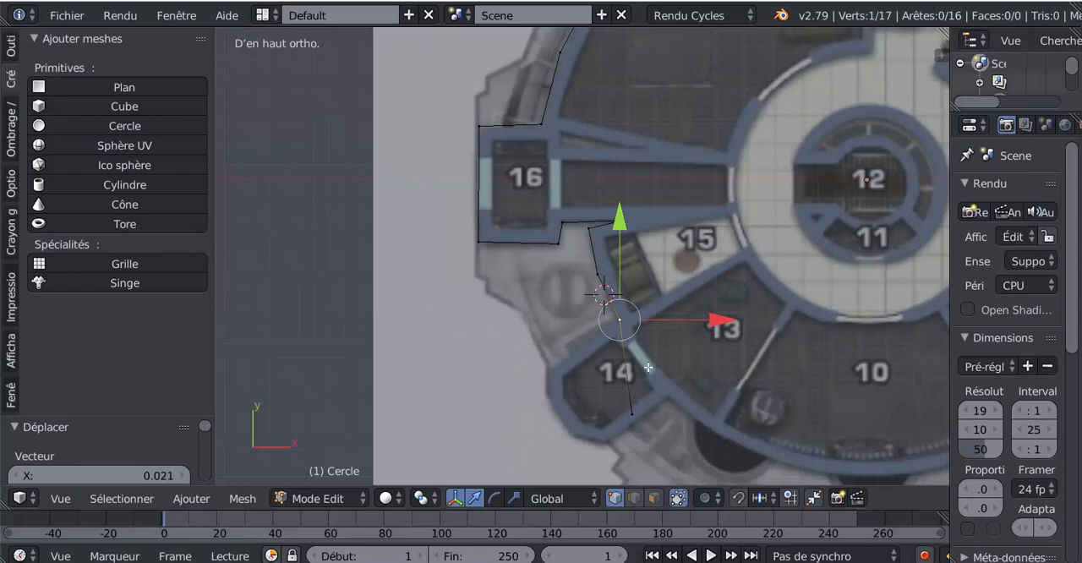
{"action": "middle_click_drag", "start_coordinate": [647, 367], "coordinate": [635, 317], "text": "shift"}
{"action": "right_click", "coordinate": [625, 369]}
{"action": "key", "text": "g"}
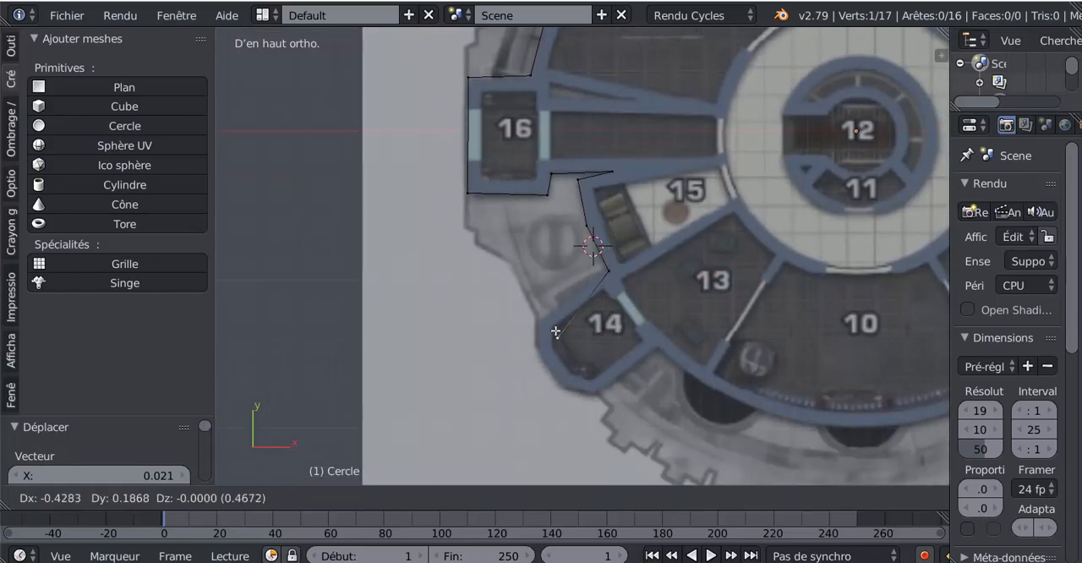
{"action": "left_click", "coordinate": [540, 319]}
- Extrude four vertices around room 14's outer wall, ending where its lower wall meets room 13's outer wall
{"action": "scroll", "coordinate": [543, 357], "scroll_direction": "up", "scroll_amount": 1}
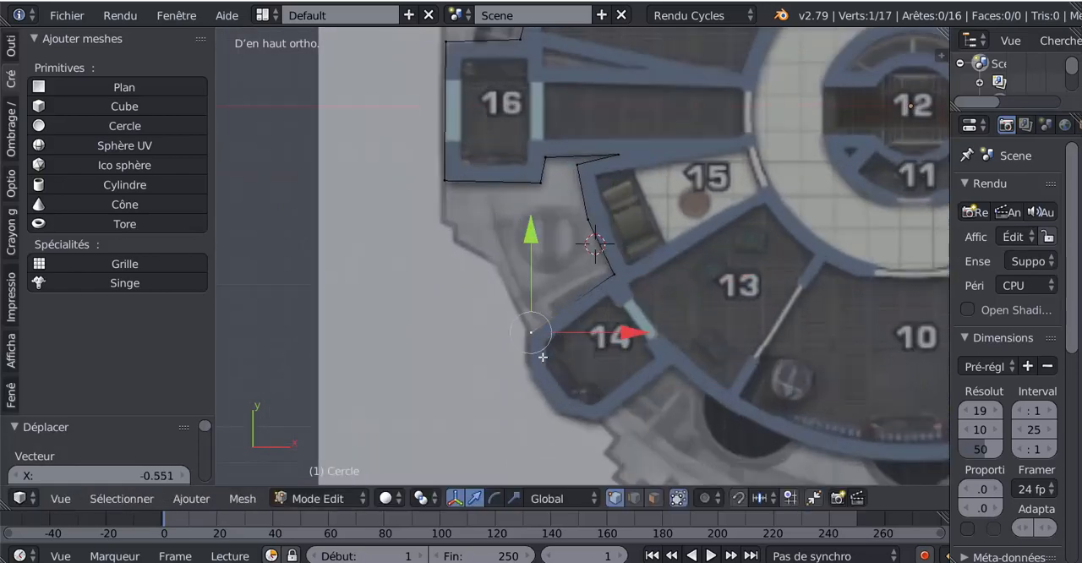
{"action": "scroll", "coordinate": [543, 357], "scroll_direction": "up", "scroll_amount": 1}
{"action": "middle_click_drag", "start_coordinate": [555, 397], "coordinate": [586, 345], "text": "shift"}
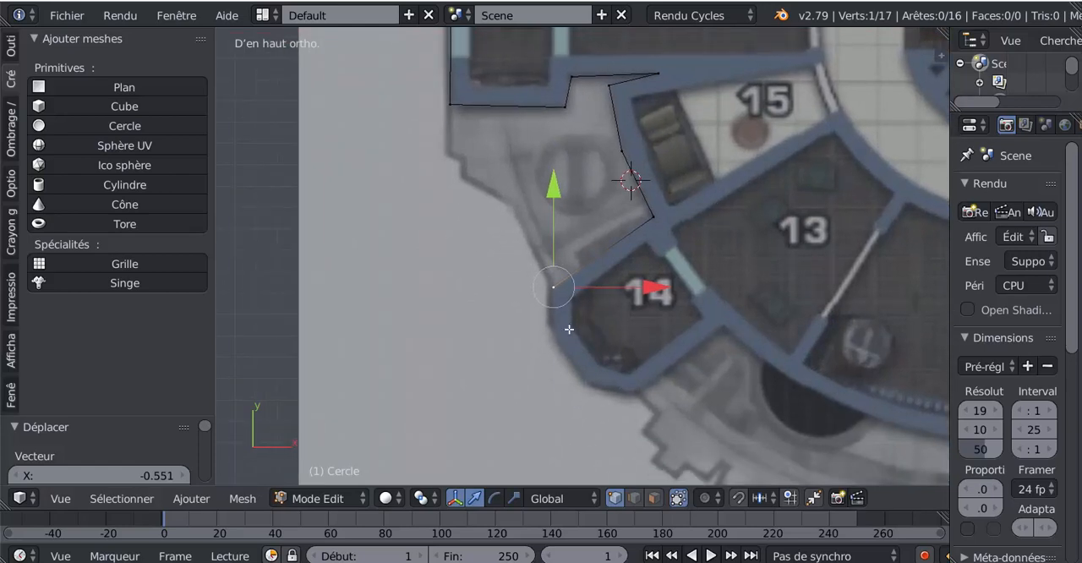
{"action": "key", "text": "e"}
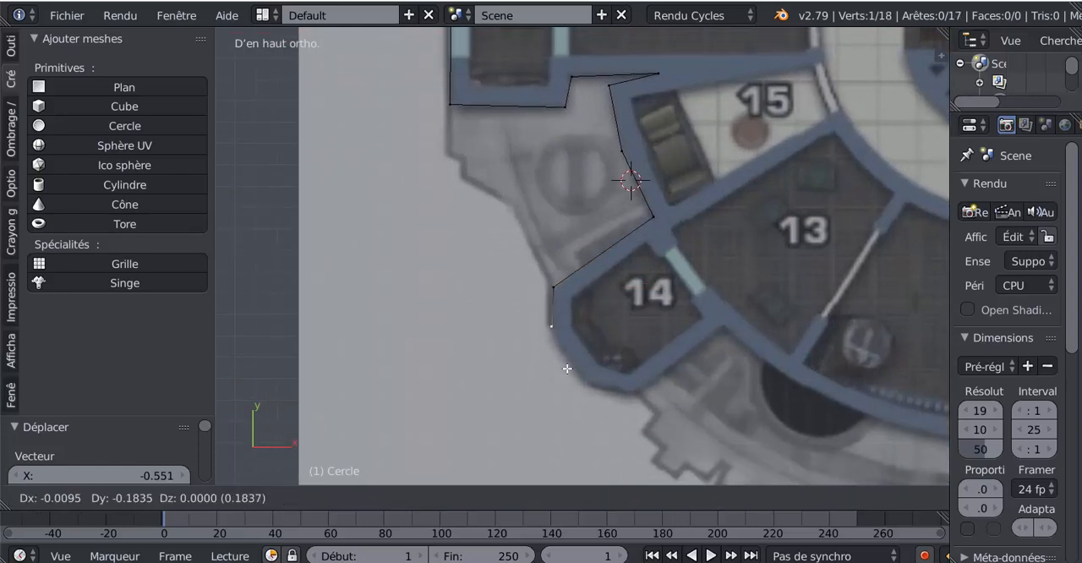
{"action": "left_click", "coordinate": [566, 369]}
{"action": "key", "text": "e"}
{"action": "left_click", "coordinate": [601, 423]}
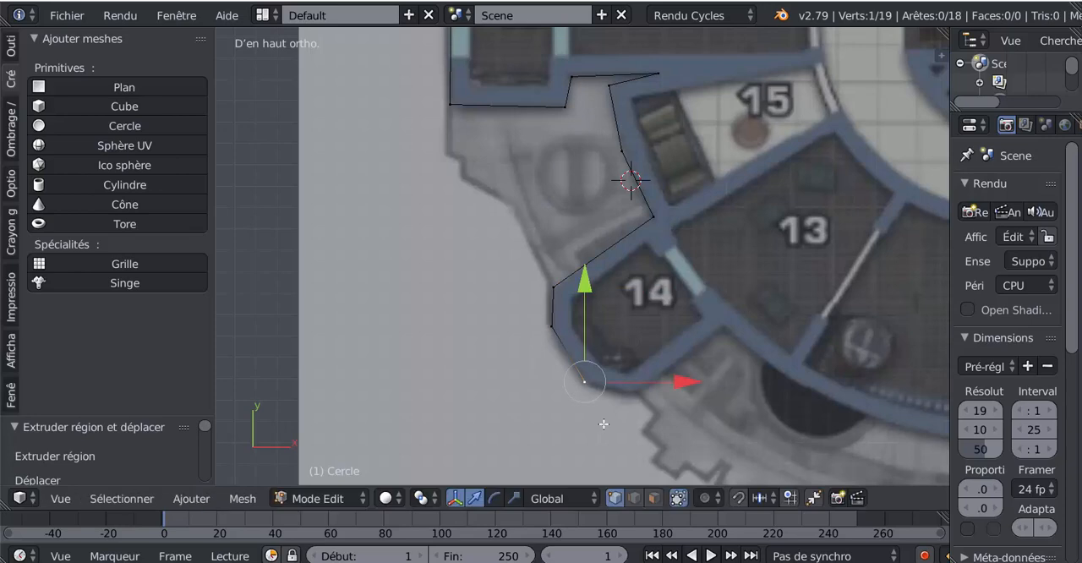
{"action": "key", "text": "e"}
{"action": "left_click", "coordinate": [648, 437]}
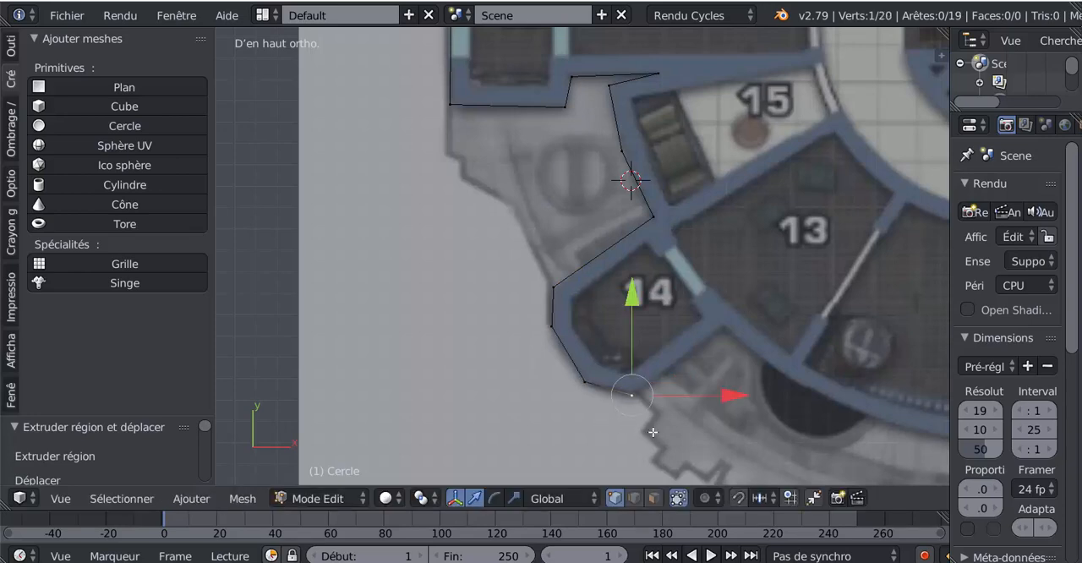
{"action": "key", "text": "e"}
{"action": "left_click", "coordinate": [741, 368]}
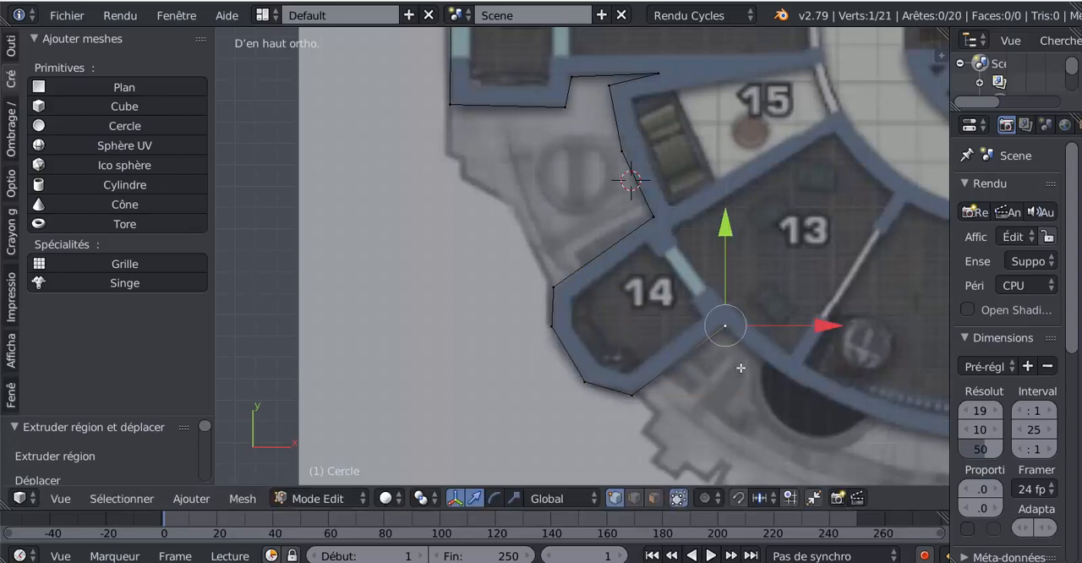
- Extrude two vertices along room 13's curved outer wall, past the partition and onto room 10's wall
{"action": "key", "text": "e"}
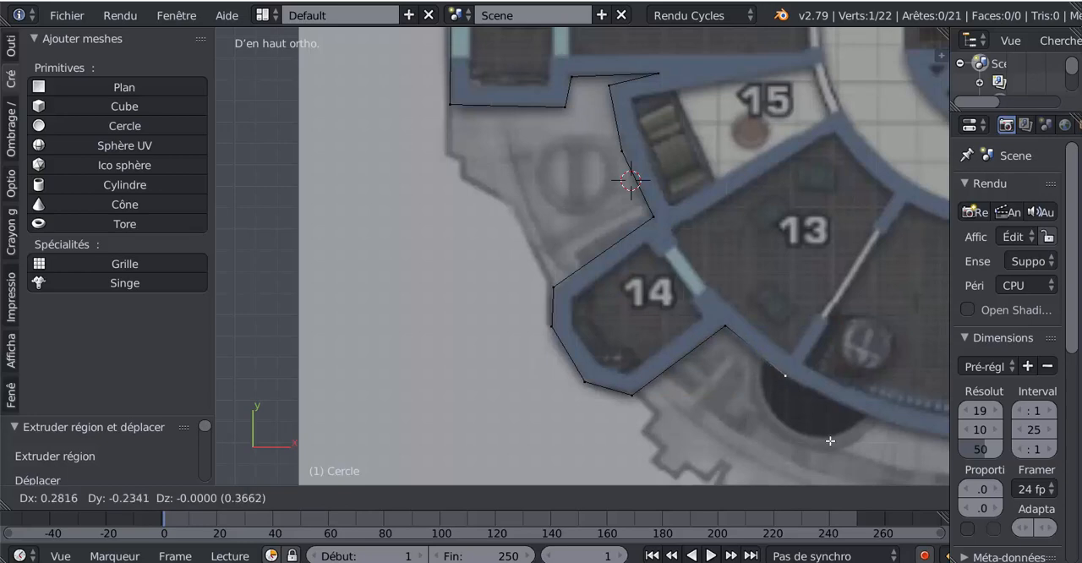
{"action": "left_click", "coordinate": [831, 440]}
{"action": "middle_click_drag", "start_coordinate": [831, 441], "coordinate": [644, 353], "text": "shift"}
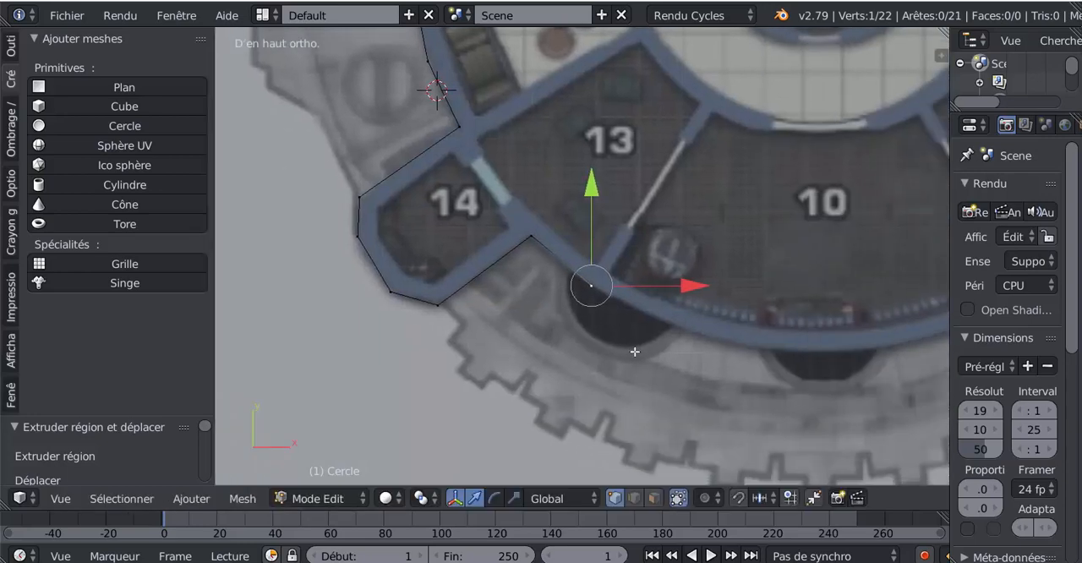
{"action": "scroll", "coordinate": [645, 354], "scroll_direction": "down", "scroll_amount": 2}
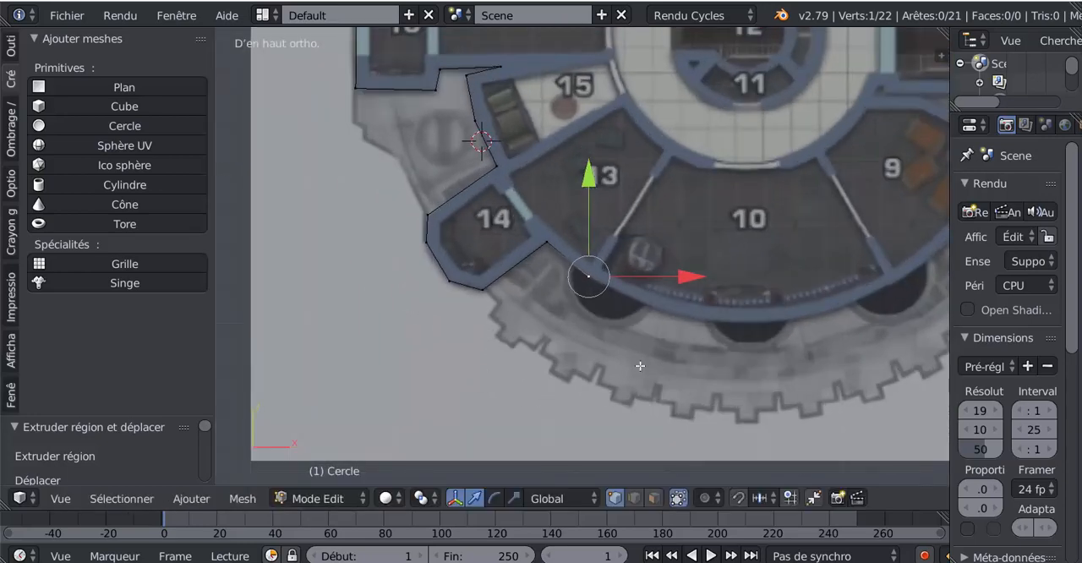
{"action": "key", "text": "e"}
{"action": "left_click", "coordinate": [692, 391]}
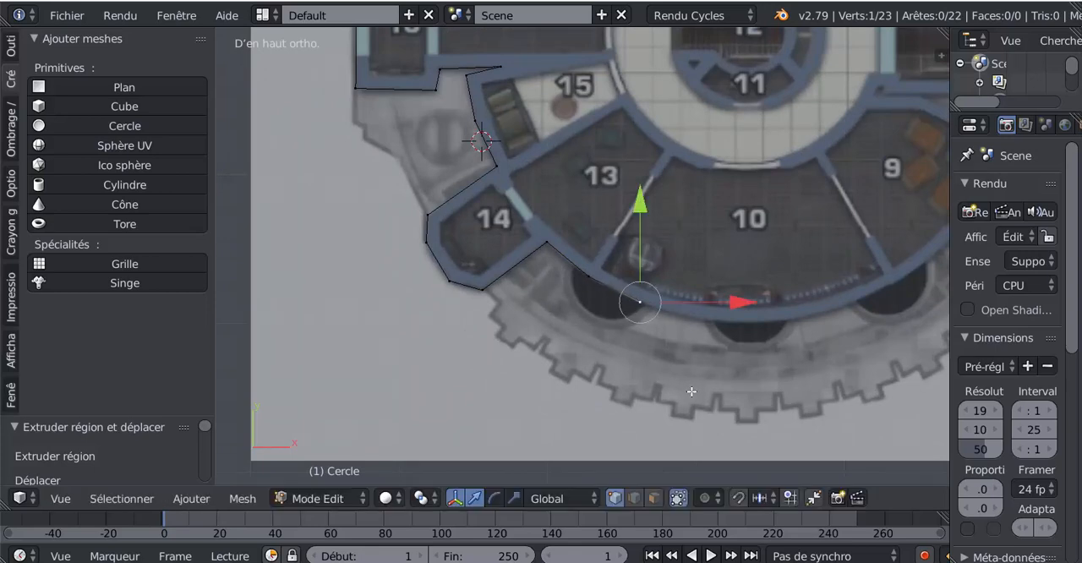
- Extrude vertices along room 10's curved outer wall as far as the partition with room 9
{"action": "key", "text": "e"}
{"action": "left_click", "coordinate": [810, 413]}
{"action": "key", "text": "e"}
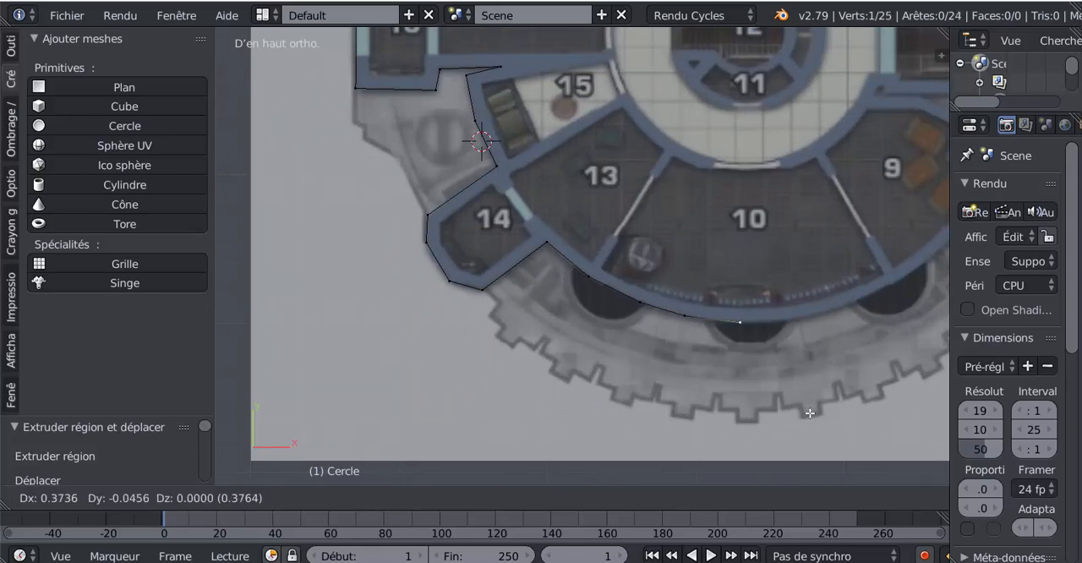
{"action": "left_click", "coordinate": [873, 408]}
{"action": "key", "text": "e"}
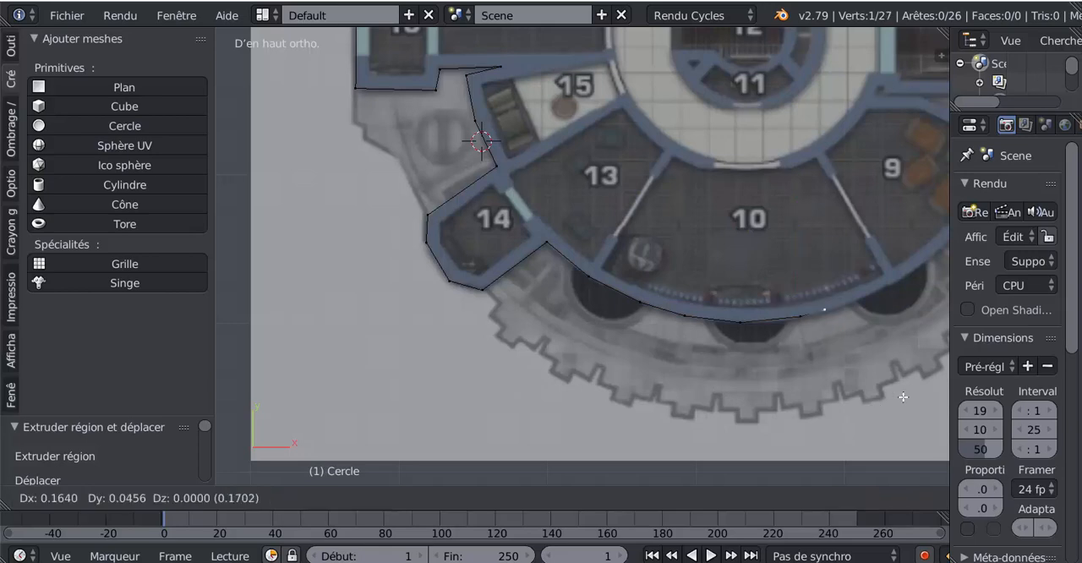
{"action": "left_click", "coordinate": [915, 397]}
{"action": "middle_click_drag", "start_coordinate": [916, 397], "coordinate": [710, 398], "text": "shift"}
{"action": "key", "text": "e"}
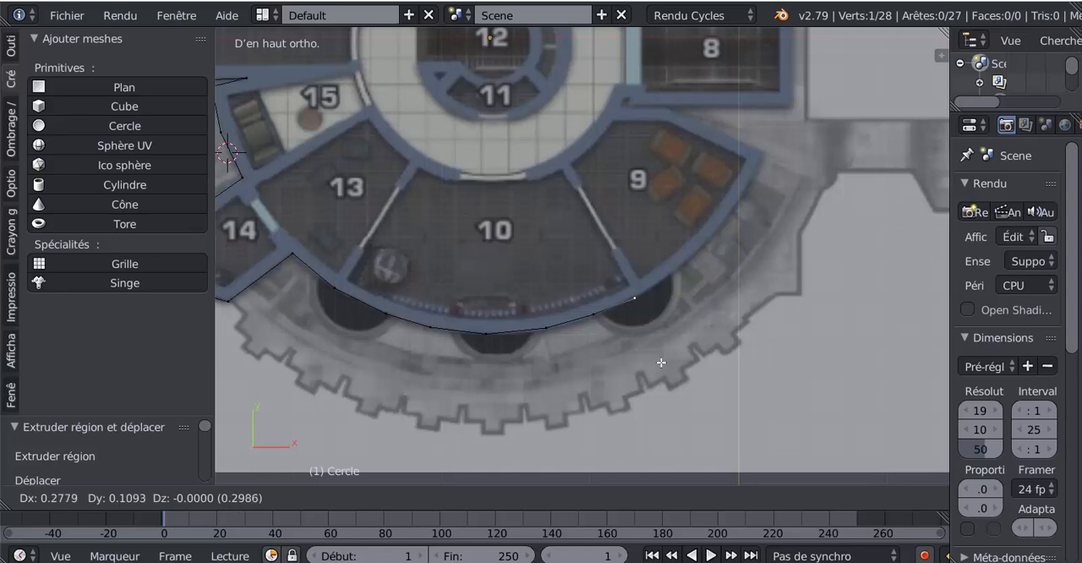
{"action": "left_click", "coordinate": [660, 362]}
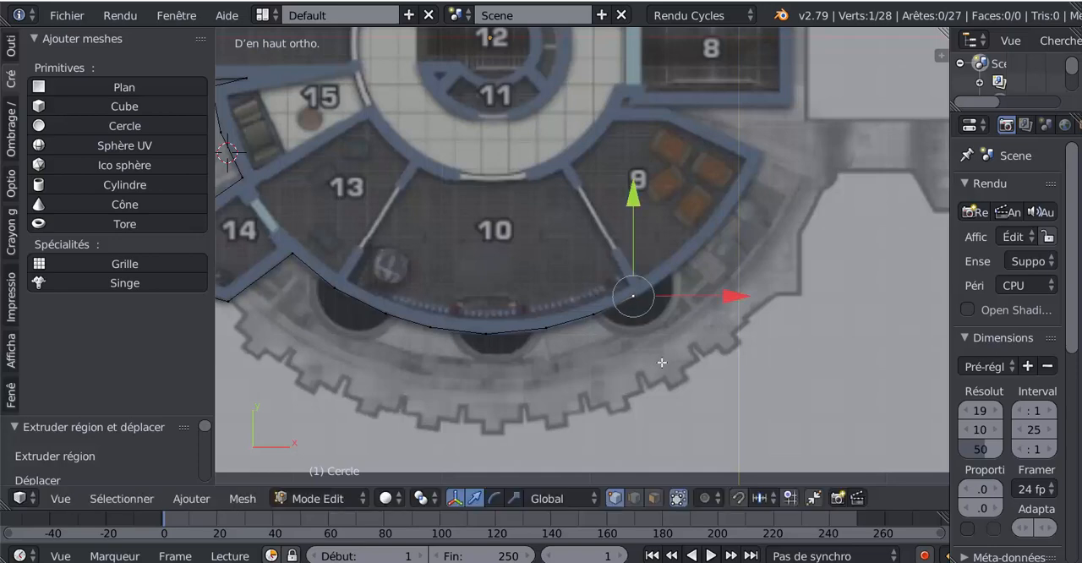
- Extrude three vertices along the lower half of room 9's curved outer wall
{"action": "scroll", "coordinate": [662, 360], "scroll_direction": "up", "scroll_amount": 3}
{"action": "key", "text": "e"}
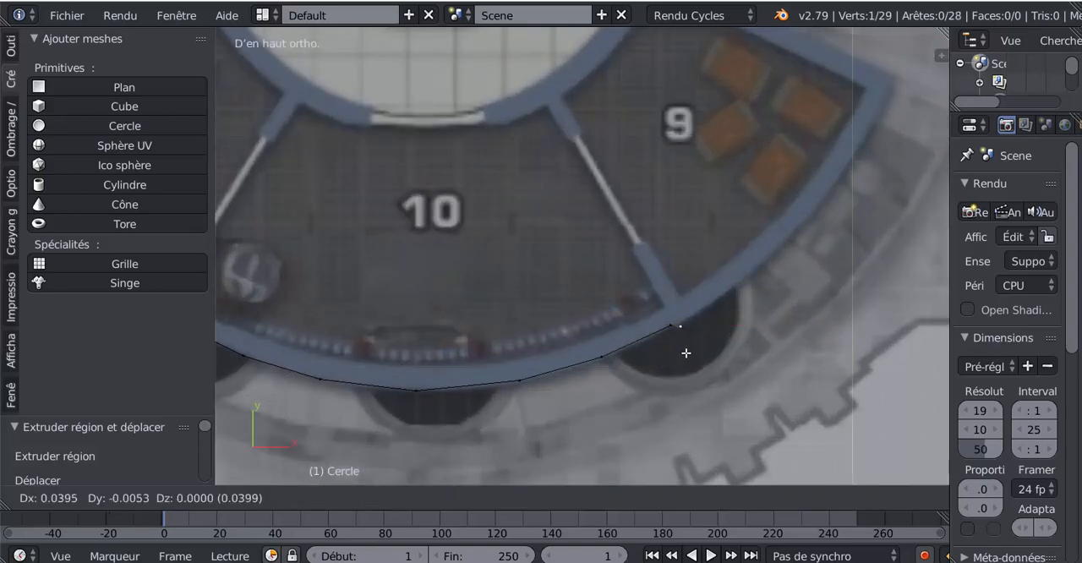
{"action": "left_click", "coordinate": [687, 352]}
{"action": "key", "text": "e"}
{"action": "left_click", "coordinate": [735, 300]}
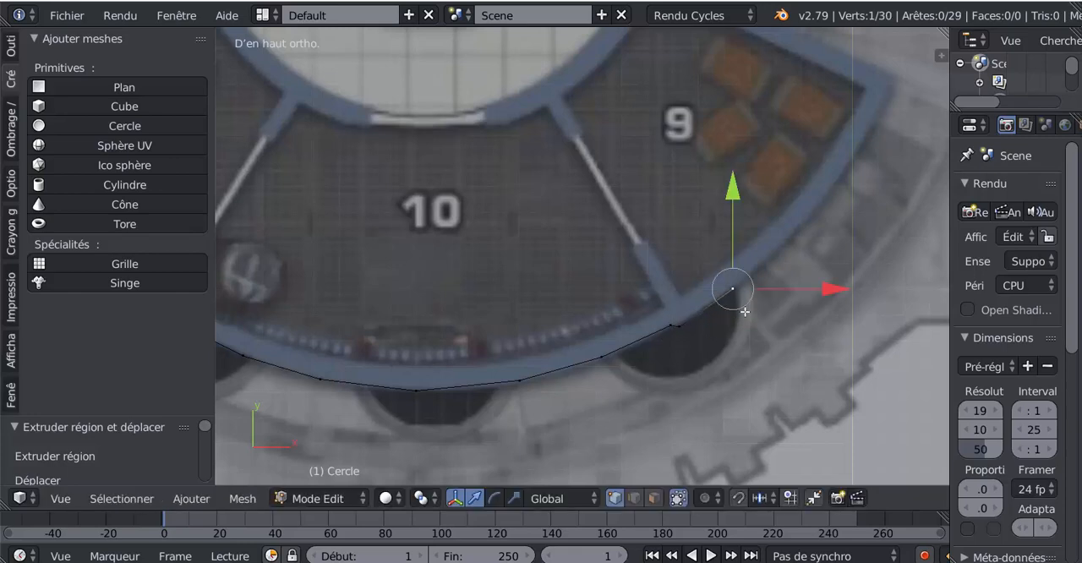
{"action": "key", "text": "e"}
{"action": "left_click", "coordinate": [803, 256]}
- Extrude four more vertices up the rest of room 9's curved wall to its outer corner
{"action": "key", "text": "e"}
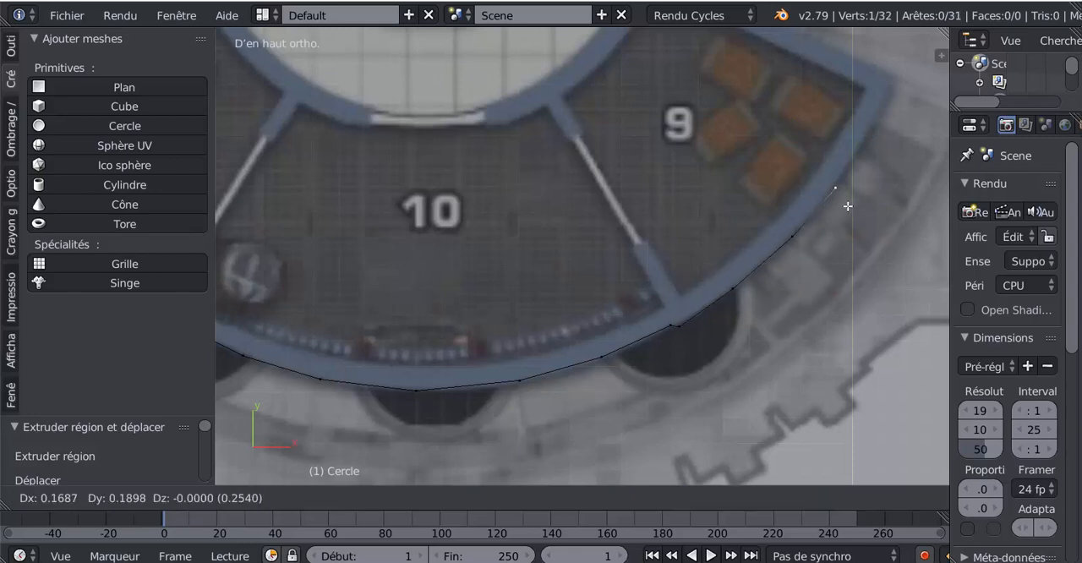
{"action": "left_click", "coordinate": [837, 187]}
{"action": "key", "text": "e"}
{"action": "left_click", "coordinate": [882, 145]}
{"action": "key", "text": "e"}
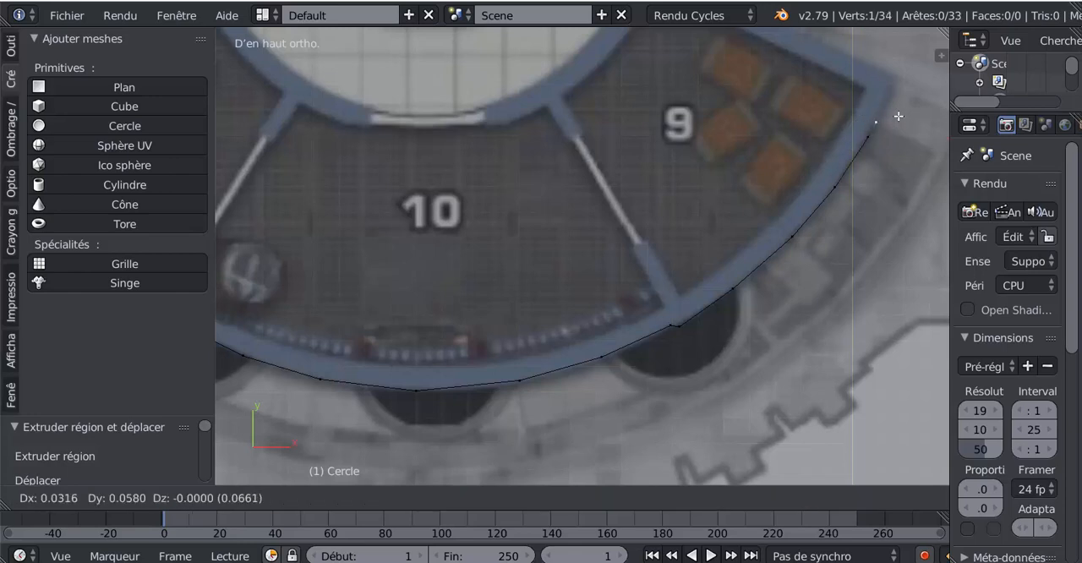
{"action": "left_click", "coordinate": [908, 95]}
{"action": "key", "text": "e"}
{"action": "left_click", "coordinate": [912, 77]}
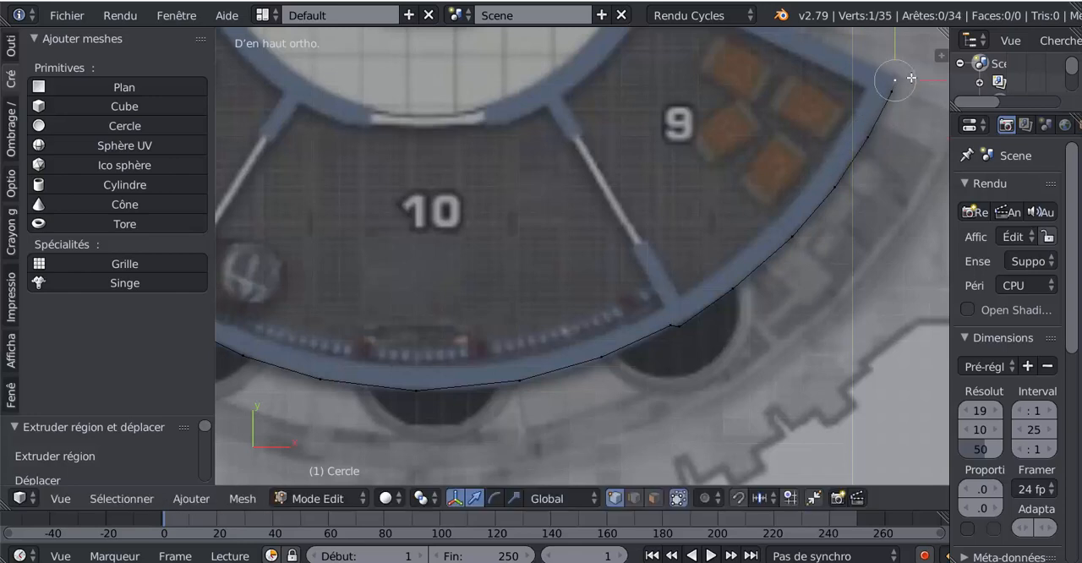
- Extrude two vertices along room 9's upper wall, through its bend to the notch below room 8
{"action": "middle_click_drag", "start_coordinate": [882, 145], "coordinate": [751, 312], "text": "shift"}
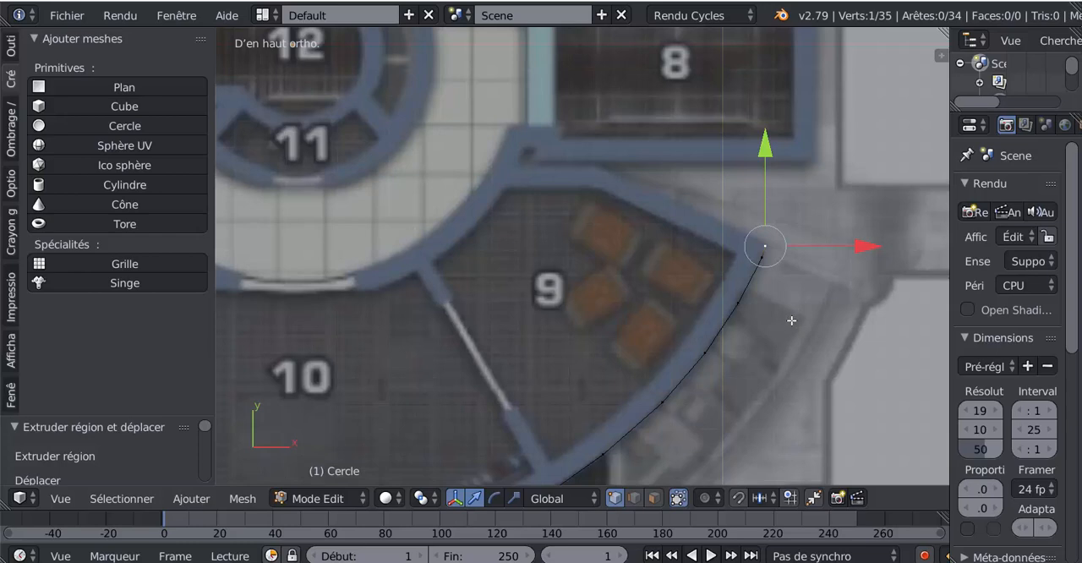
{"action": "key", "text": "e"}
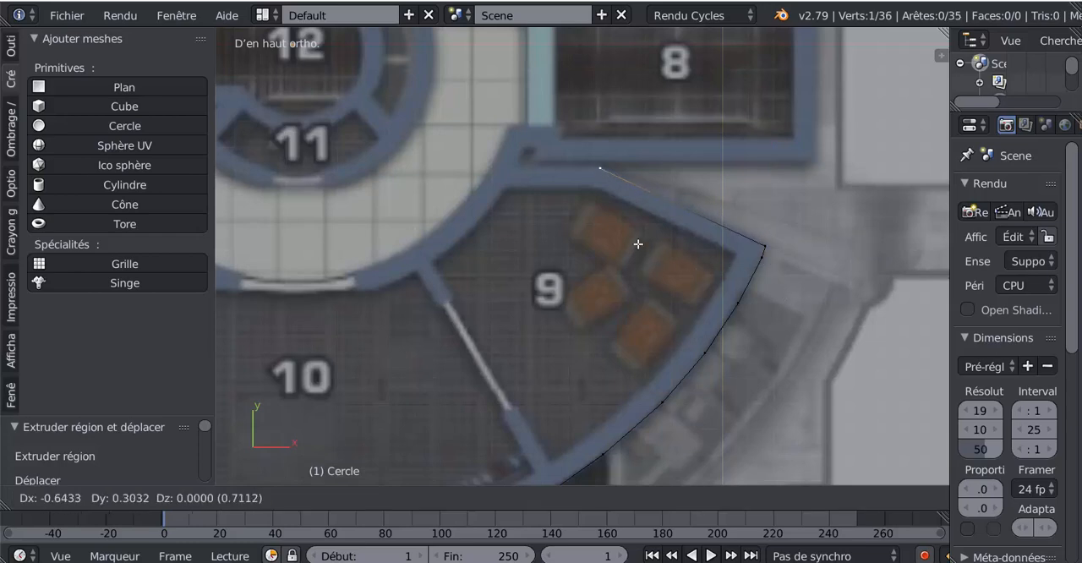
{"action": "left_click", "coordinate": [638, 244]}
{"action": "key", "text": "e"}
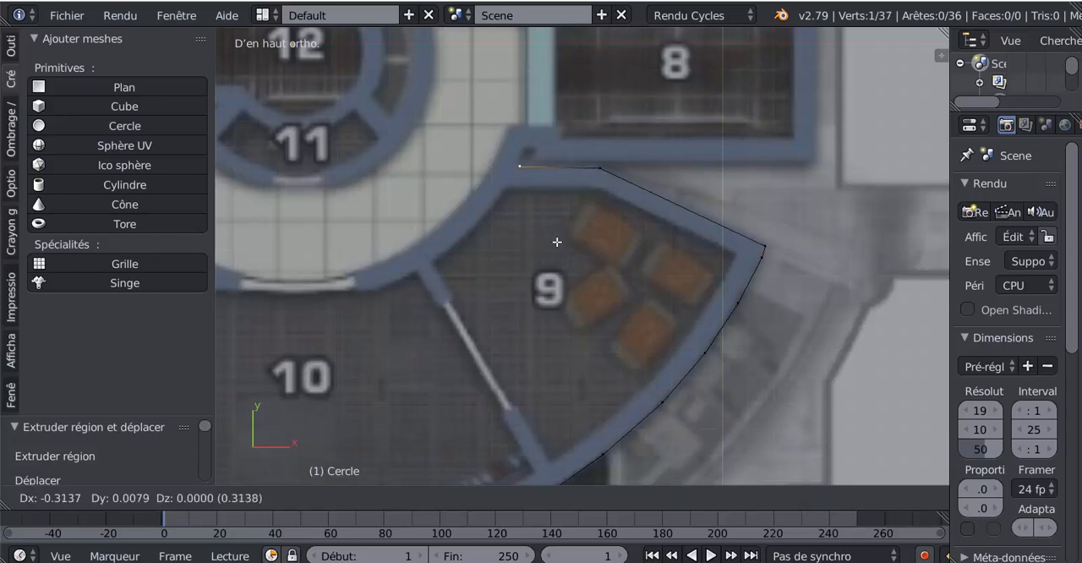
{"action": "left_click", "coordinate": [557, 242]}
- Extrude three closely spaced vertices around the small notch between the walls of rooms 9 and 8
{"action": "key", "text": "e"}
{"action": "left_click", "coordinate": [562, 223]}
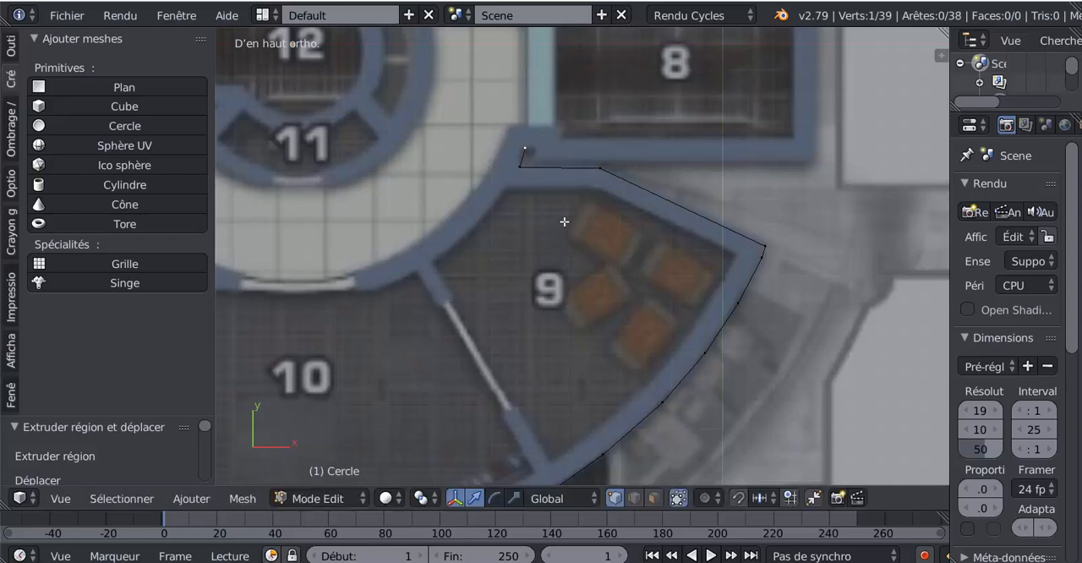
{"action": "key", "text": "e"}
{"action": "left_click", "coordinate": [572, 225]}
{"action": "key", "text": "e"}
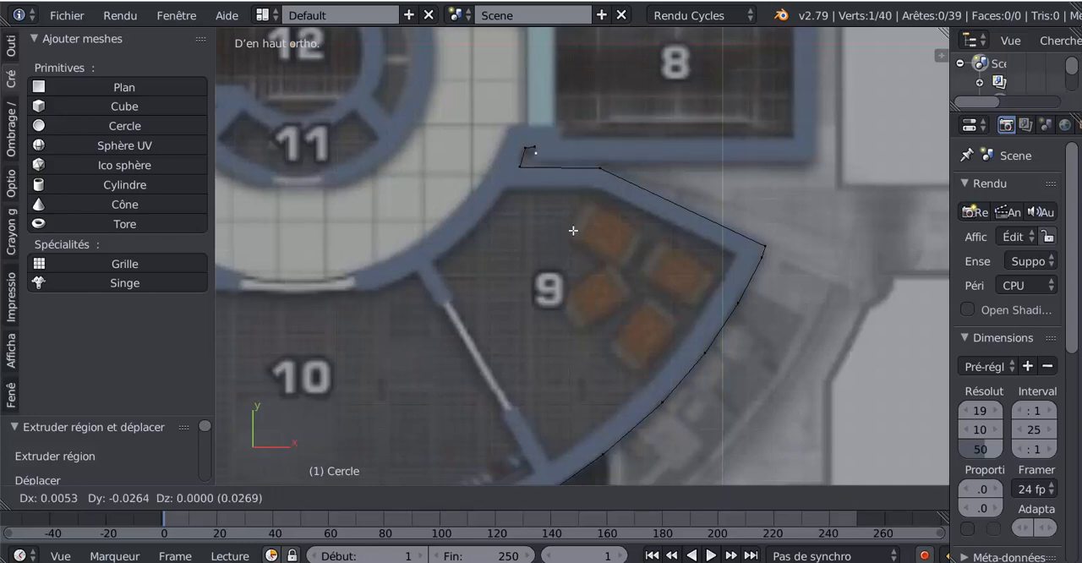
{"action": "left_click", "coordinate": [569, 235]}
- Extrude a vertex from the notch along room 8's lower wall to its lower outer corner
{"action": "key", "text": "e"}
{"action": "left_click", "coordinate": [854, 237]}
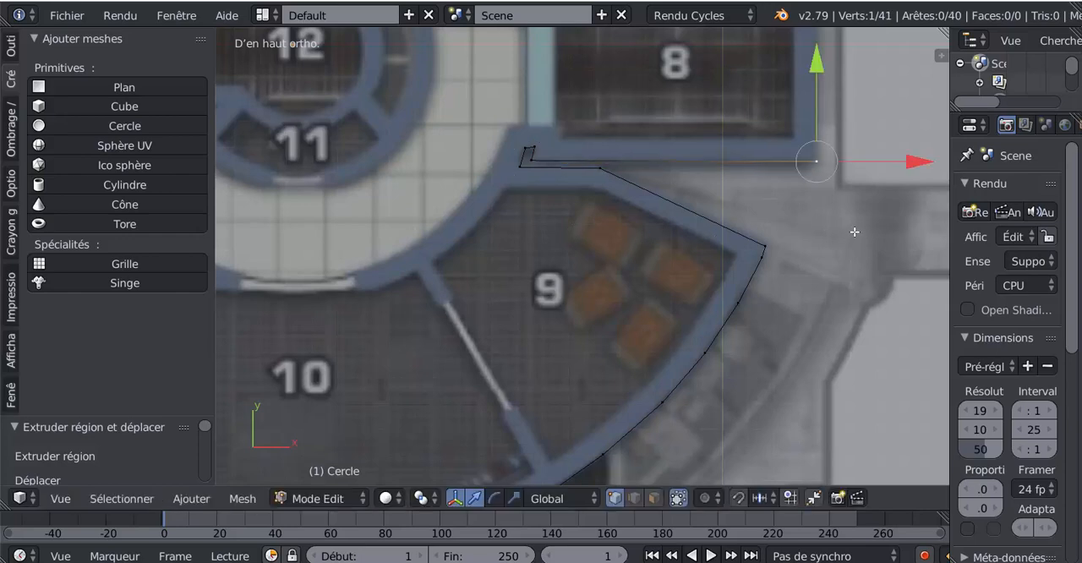
{"action": "key", "text": "e"}
{"action": "right_click", "coordinate": [858, 235]}
- Extrude two vertices around room 8, up its outer wall to the upper corner and back along its upper wall
{"action": "scroll", "coordinate": [862, 239], "scroll_direction": "down", "scroll_amount": 3}
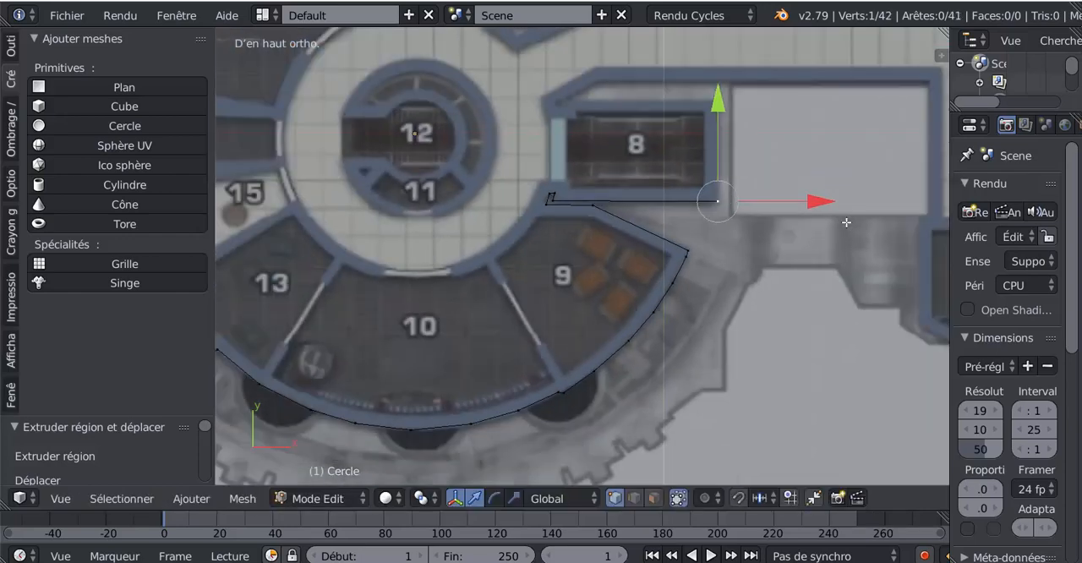
{"action": "middle_click_drag", "start_coordinate": [846, 222], "coordinate": [818, 293], "text": "shift"}
{"action": "key", "text": "r"}
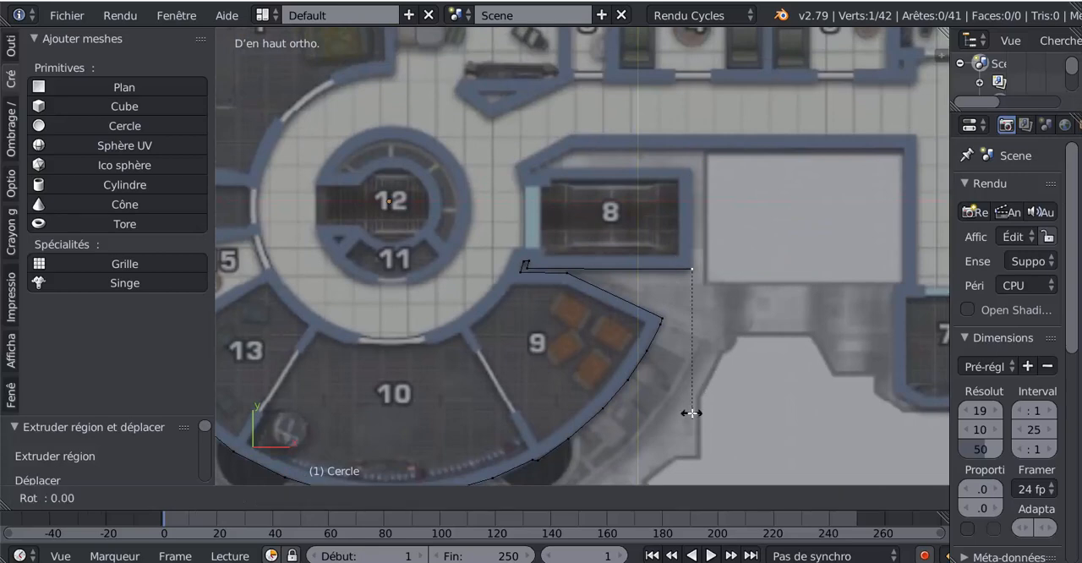
{"action": "right_click", "coordinate": [725, 374]}
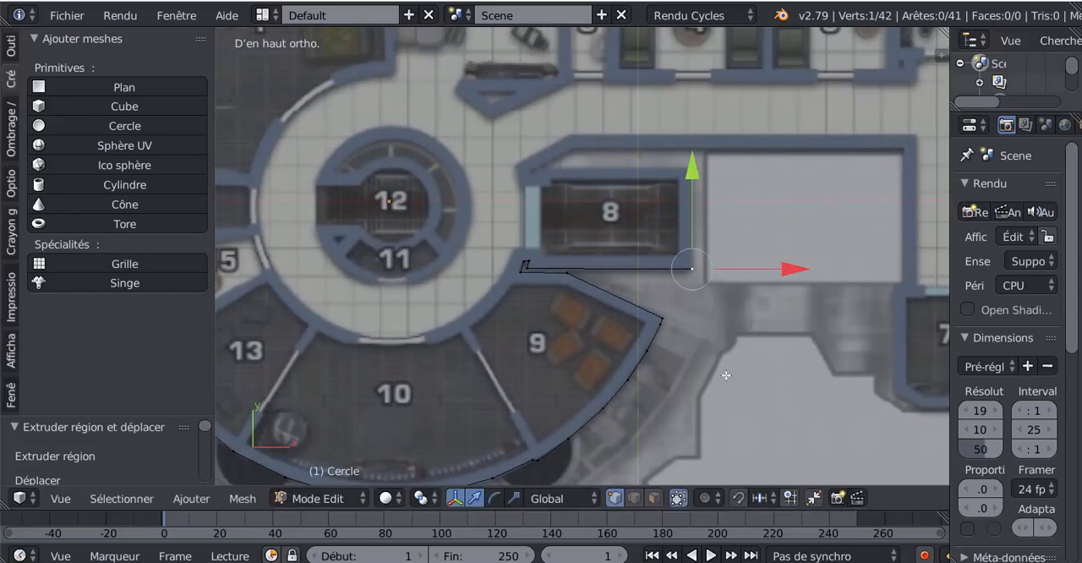
{"action": "key", "text": "e"}
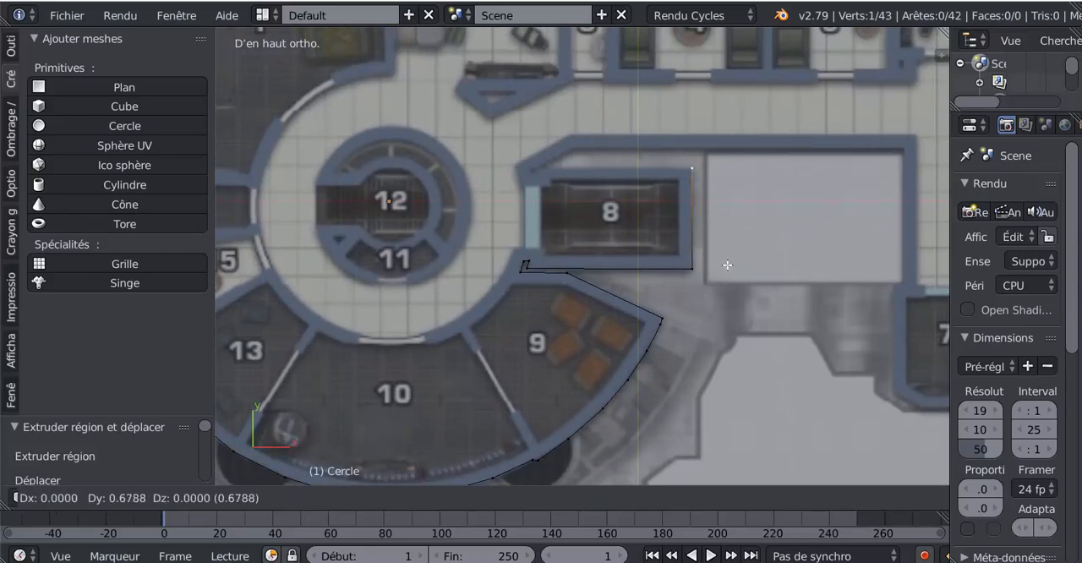
{"action": "left_click", "coordinate": [728, 265]}
{"action": "key", "text": "e"}
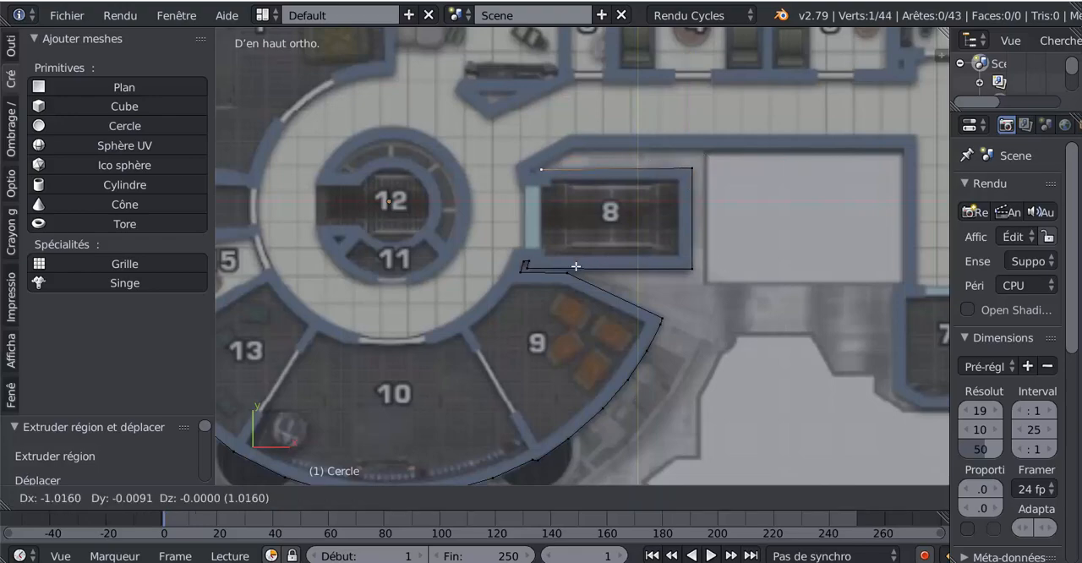
{"action": "left_click", "coordinate": [575, 266]}
- Shift the end vertex of room 8's upper wall slightly further toward the circular corridor
{"action": "scroll", "coordinate": [617, 297], "scroll_direction": "up", "scroll_amount": 4}
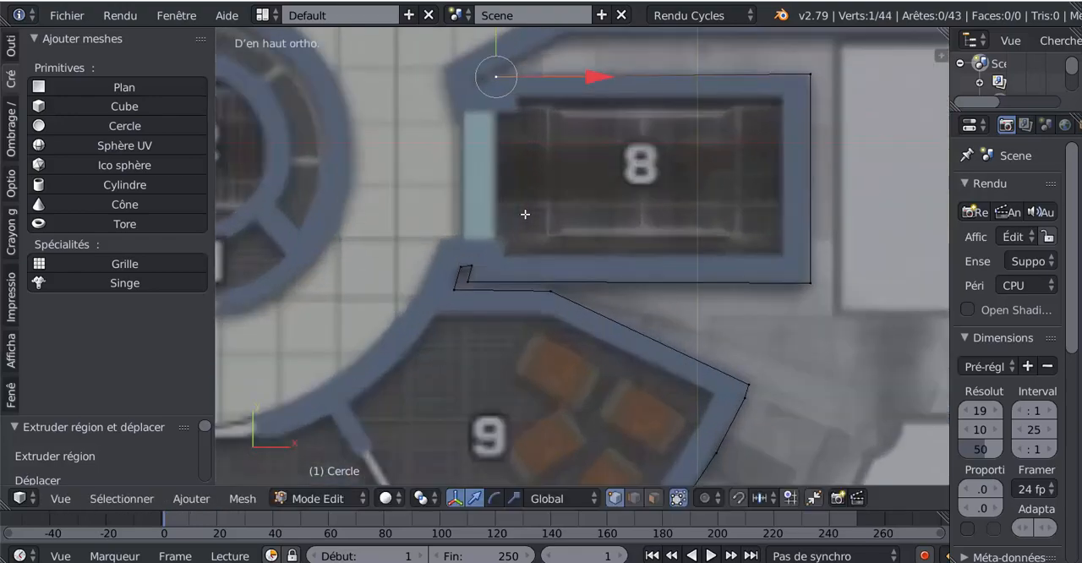
{"action": "scroll", "coordinate": [616, 297], "scroll_direction": "up", "scroll_amount": 2}
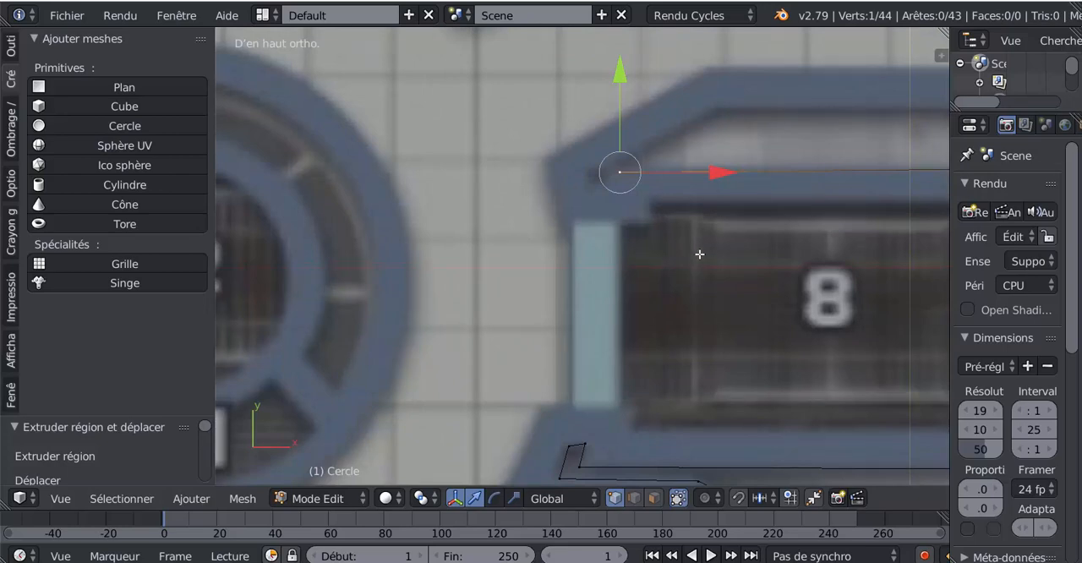
{"action": "key", "text": "e"}
{"action": "left_click", "coordinate": [688, 201]}
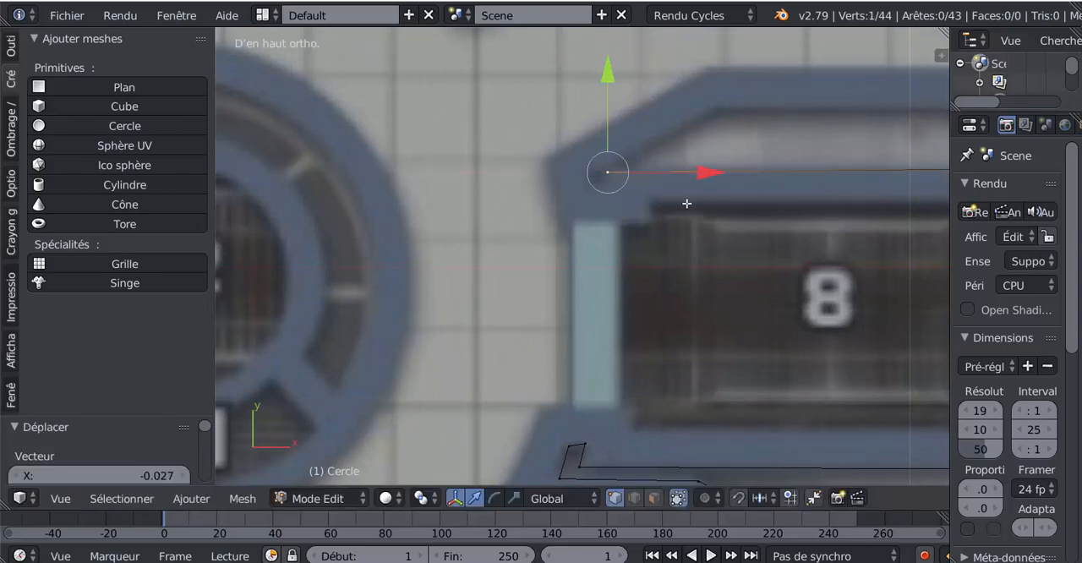
- Extrude four closely spaced vertices around the small notch where room 8's upper wall meets the corridor wall
{"action": "key", "text": "e"}
{"action": "left_click", "coordinate": [686, 216]}
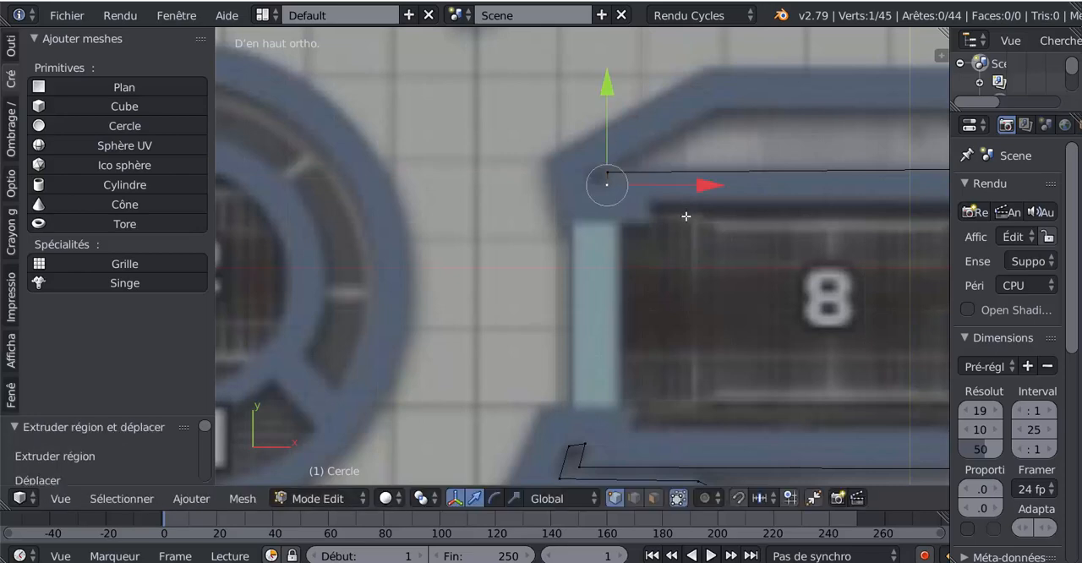
{"action": "key", "text": "e"}
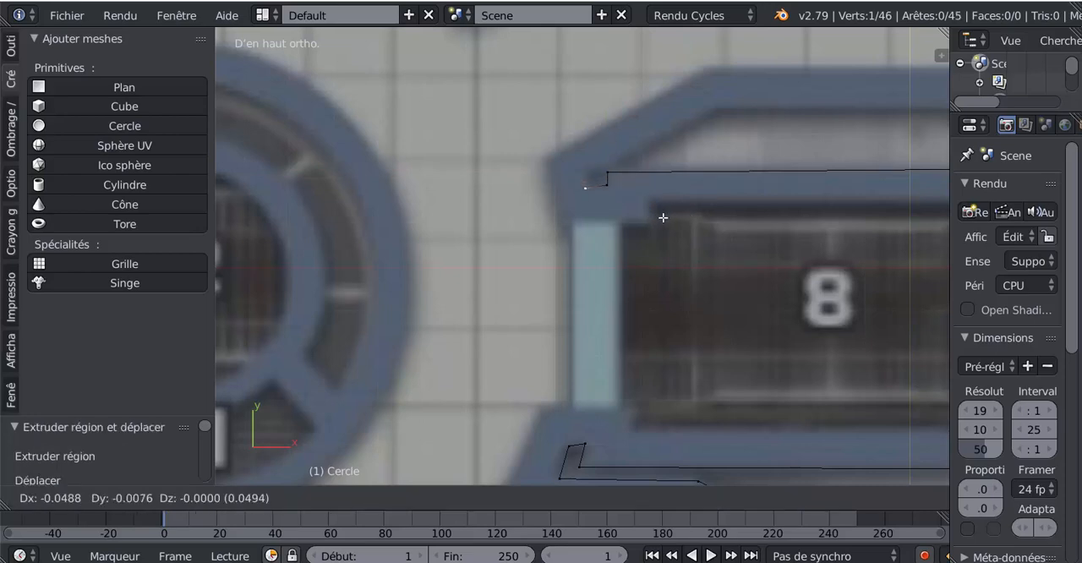
{"action": "left_click", "coordinate": [664, 211]}
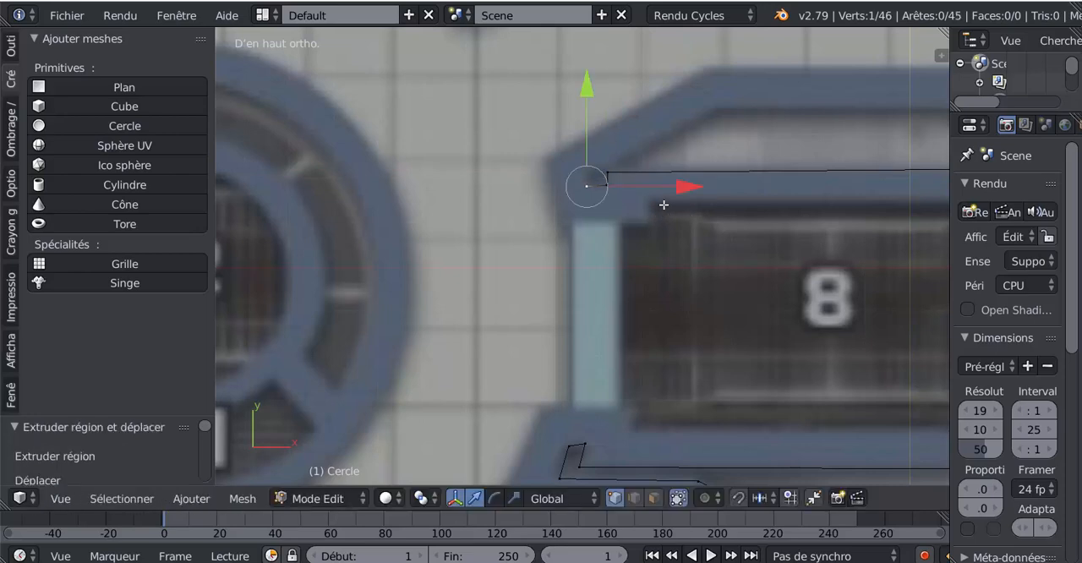
{"action": "key", "text": "e"}
{"action": "left_click", "coordinate": [666, 178]}
{"action": "key", "text": "e"}
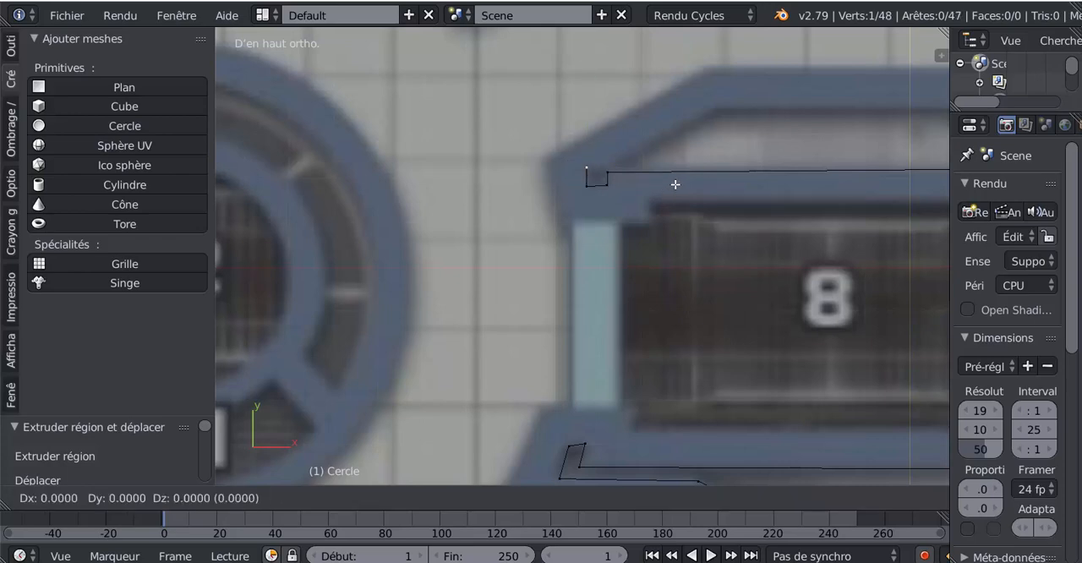
{"action": "left_click", "coordinate": [684, 185]}
- Extrude two vertices from the notch to the bend and along the long corridor's lower wall to its inner corner
{"action": "key", "text": "e"}
{"action": "left_click", "coordinate": [794, 132]}
{"action": "scroll", "coordinate": [792, 171], "scroll_direction": "down", "scroll_amount": 7}
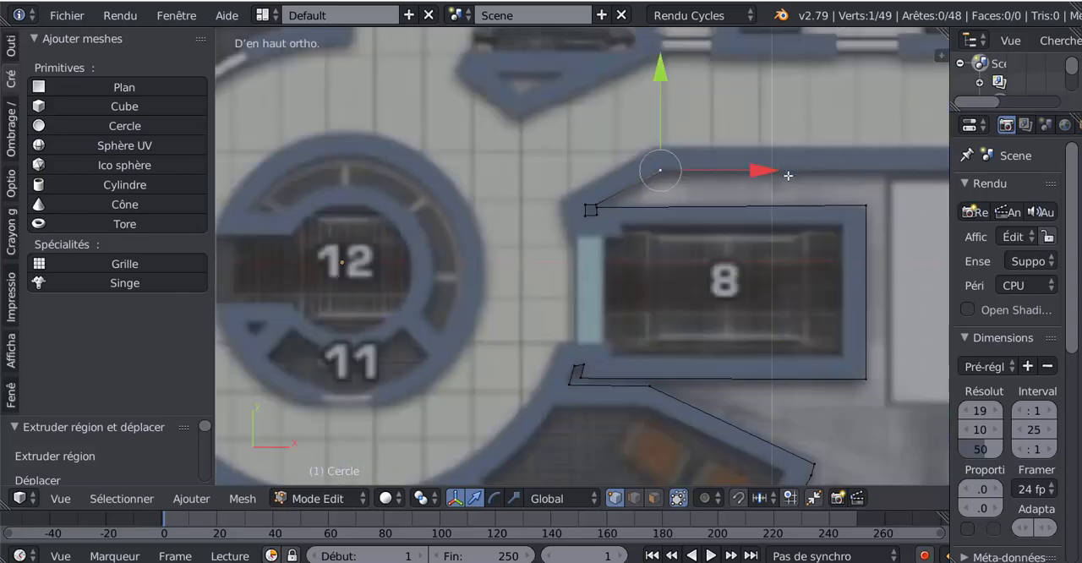
{"action": "key", "text": "e"}
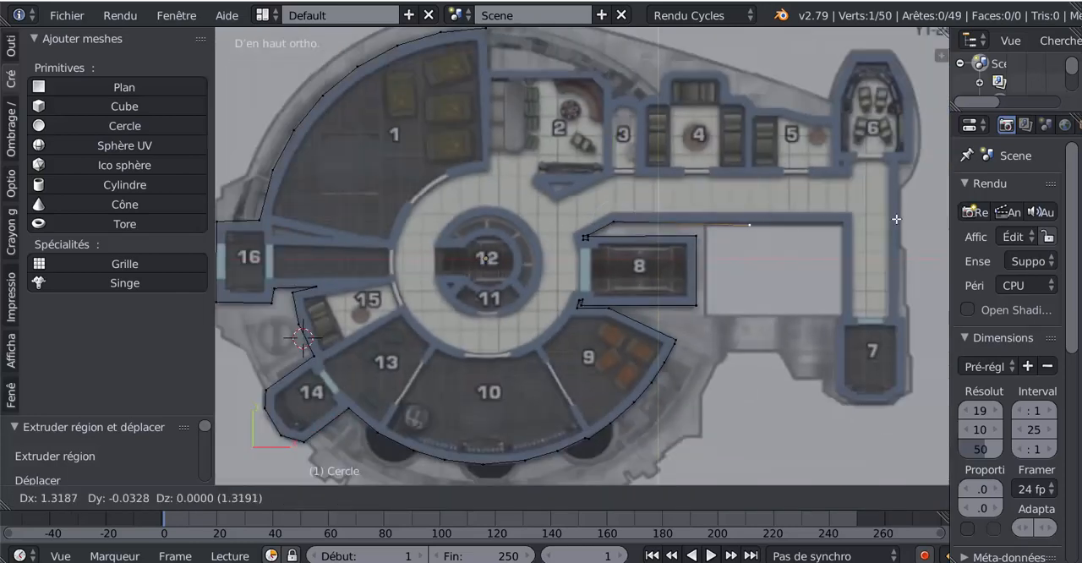
{"action": "left_click", "coordinate": [262, 222]}
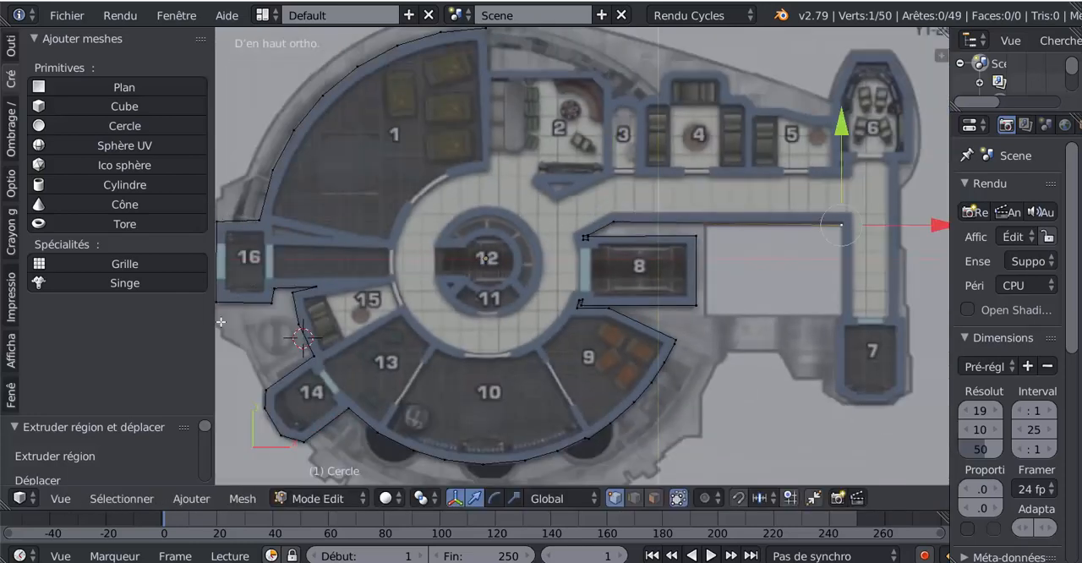
- Extrude three vertices down the corridor wall, outward to room 7's upper corner, and down that side of room 7
{"action": "middle_click_drag", "start_coordinate": [764, 308], "coordinate": [547, 282], "text": "shift"}
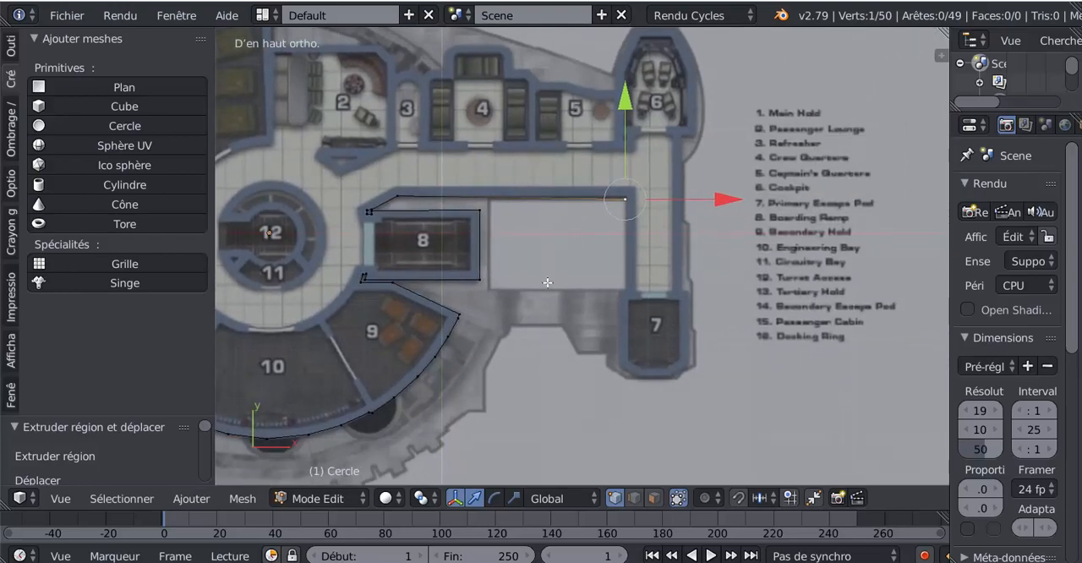
{"action": "scroll", "coordinate": [556, 291], "scroll_direction": "up", "scroll_amount": 3}
{"action": "key", "text": "e"}
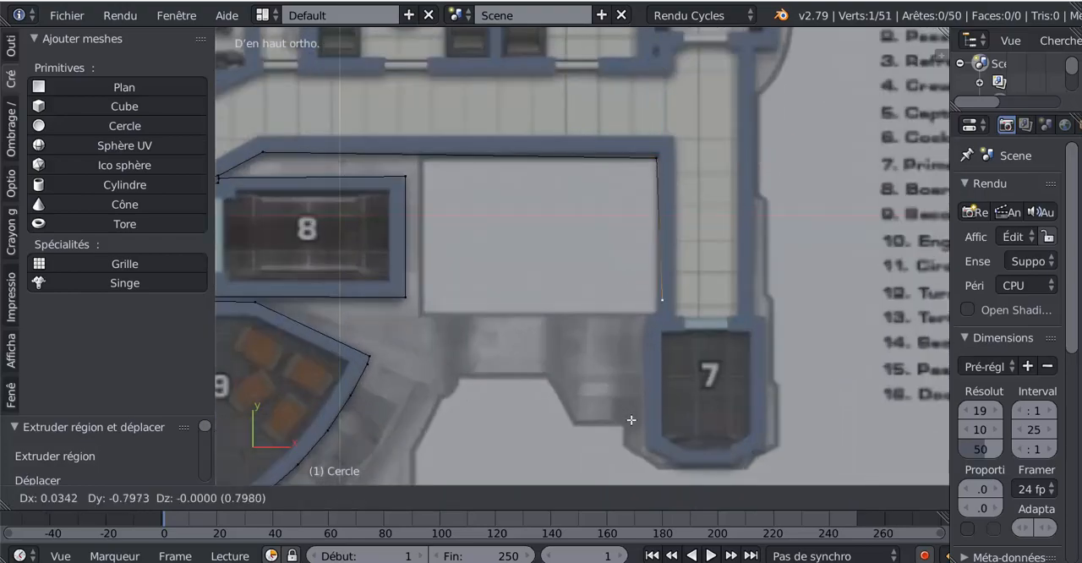
{"action": "left_click", "coordinate": [626, 432]}
{"action": "key", "text": "e"}
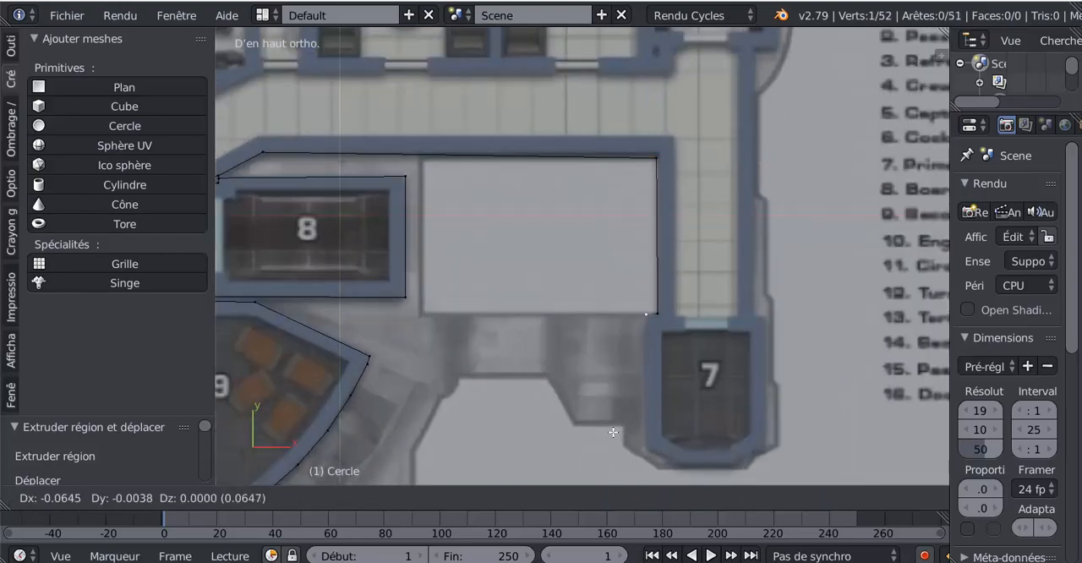
{"action": "left_click", "coordinate": [613, 432]}
{"action": "key", "text": "e"}
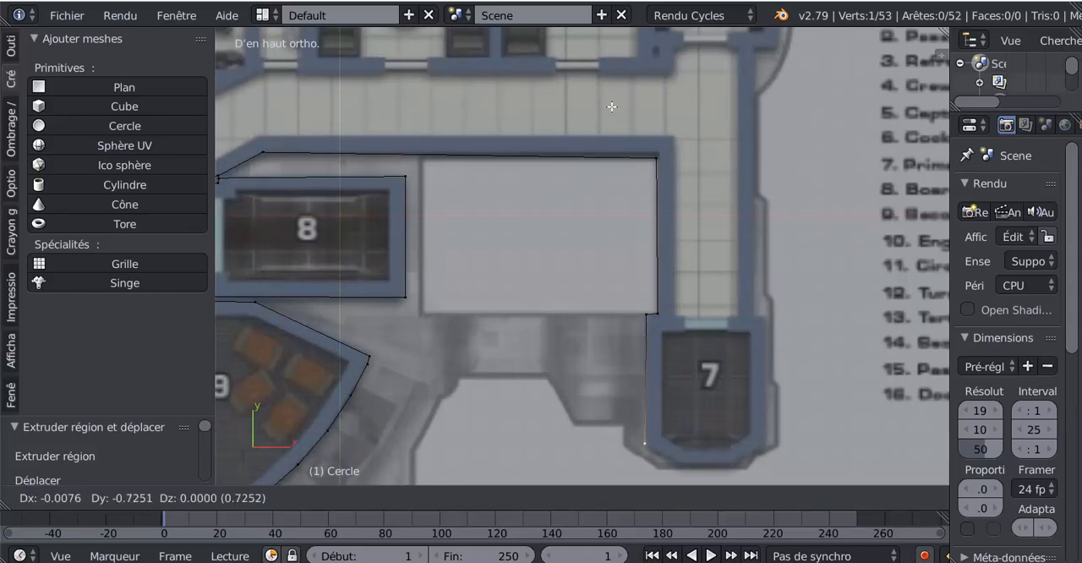
{"action": "left_click", "coordinate": [612, 106]}
- Extrude four vertices around room 7's bevelled lower end and up its outer side to the upper corner
{"action": "scroll", "coordinate": [642, 88], "scroll_direction": "down", "scroll_amount": 2}
{"action": "key", "text": "e"}
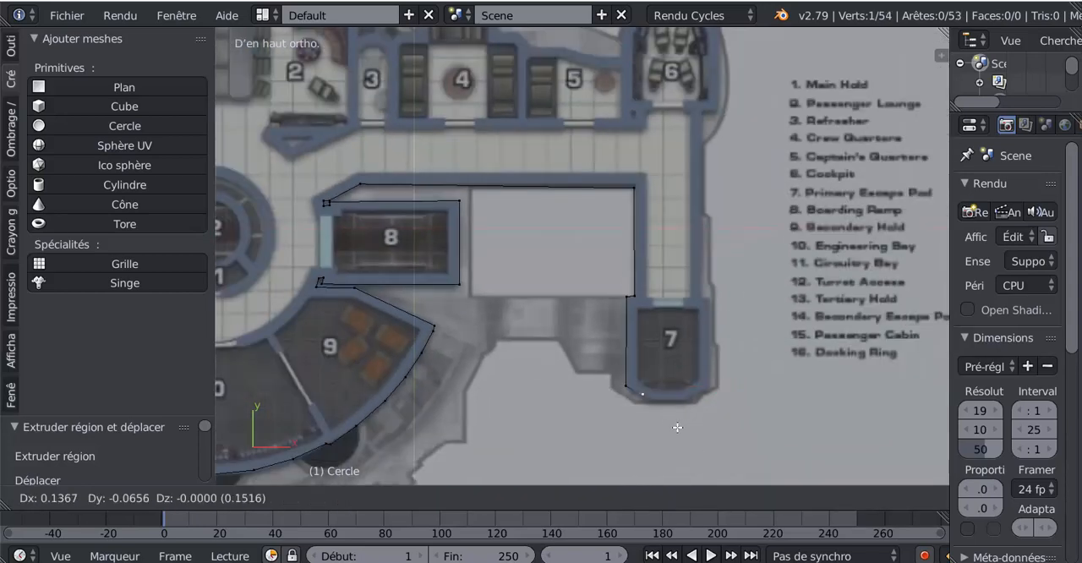
{"action": "left_click", "coordinate": [681, 431]}
{"action": "key", "text": "e"}
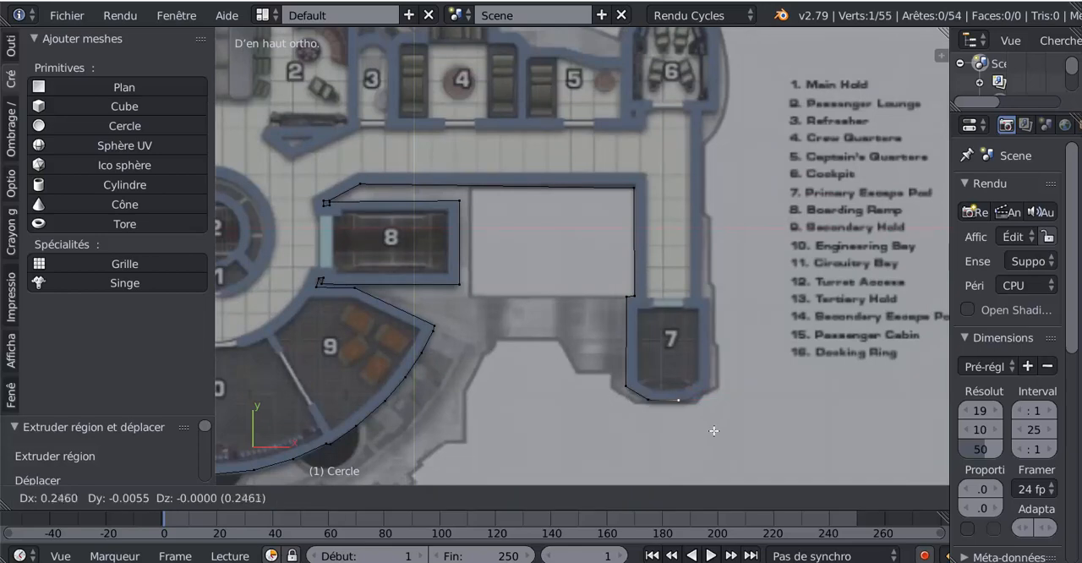
{"action": "left_click", "coordinate": [724, 427]}
{"action": "key", "text": "e"}
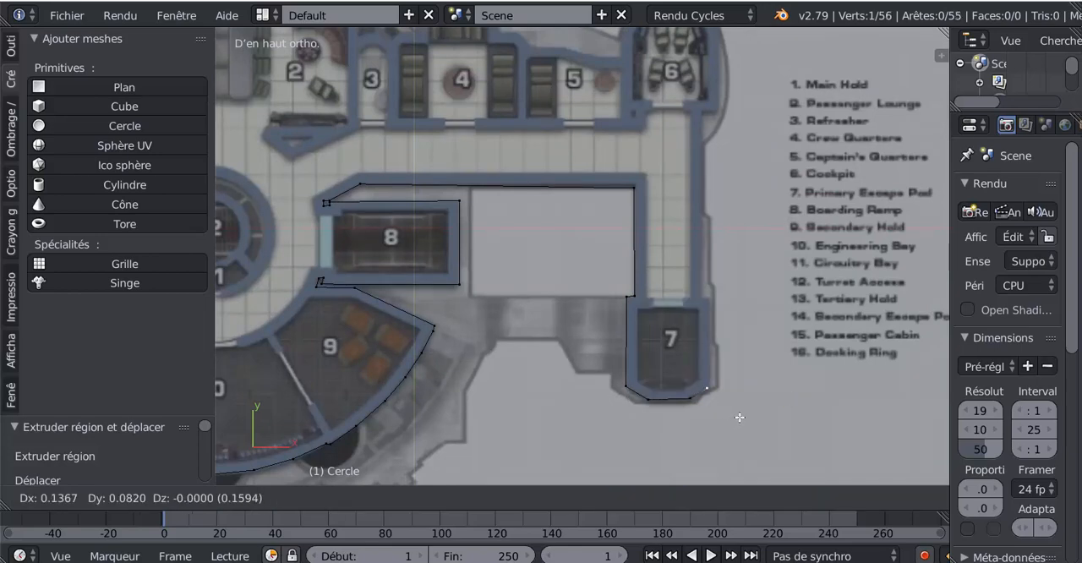
{"action": "left_click", "coordinate": [741, 415]}
{"action": "key", "text": "e"}
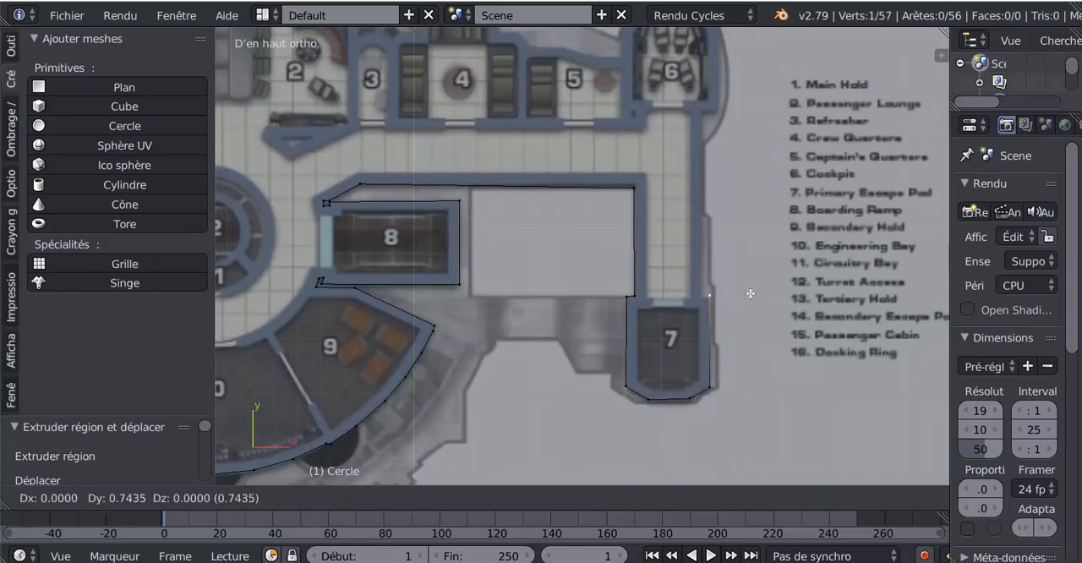
{"action": "left_click", "coordinate": [752, 294]}
- Extrude a vertex inward to the corridor's outer wall and another up that wall to the base of room 6
{"action": "scroll", "coordinate": [755, 296], "scroll_direction": "up", "scroll_amount": 2}
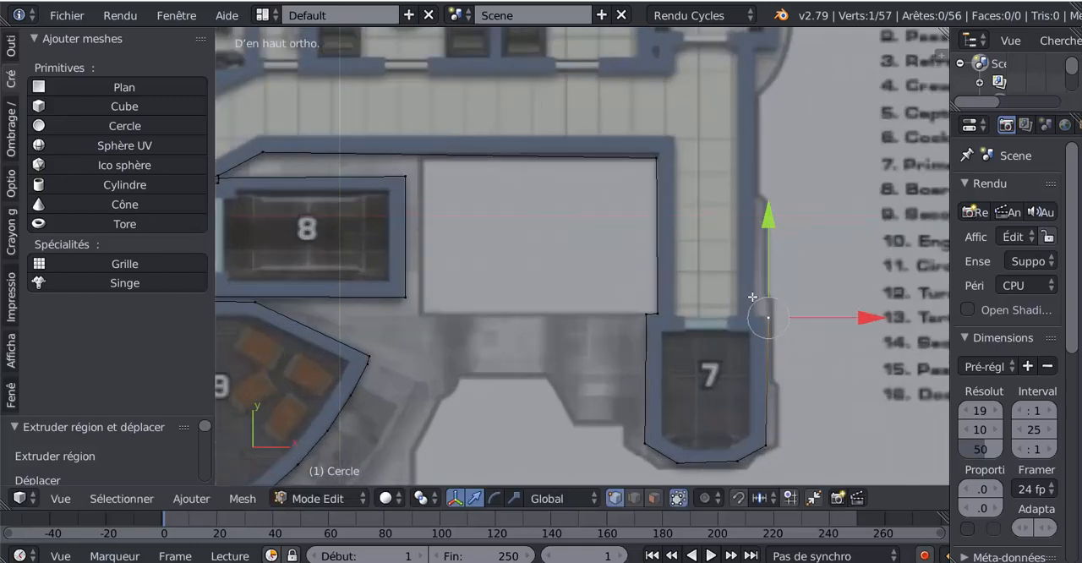
{"action": "key", "text": "e"}
{"action": "left_click", "coordinate": [756, 310]}
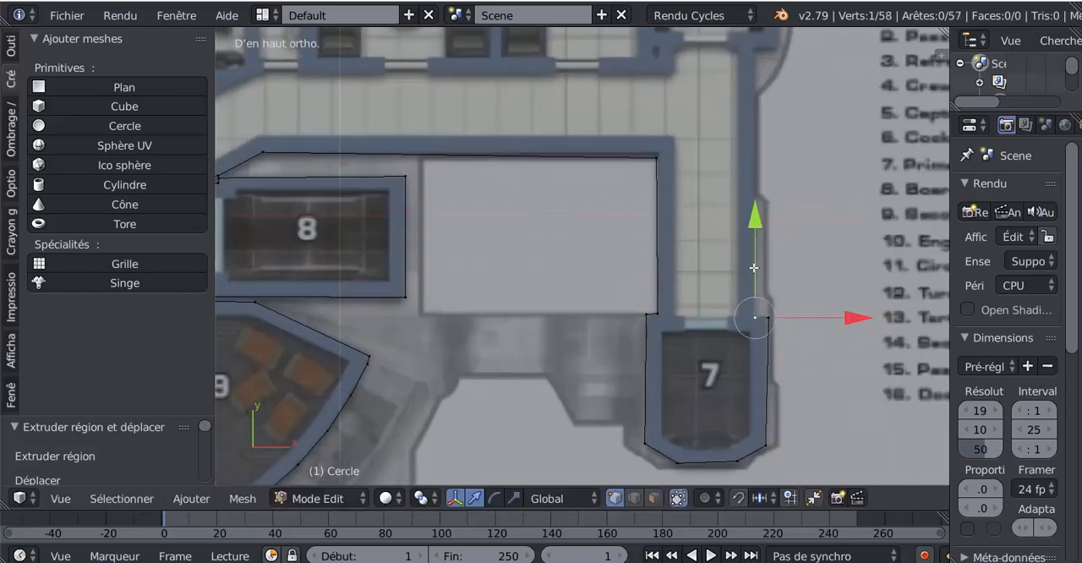
{"action": "key", "text": "e"}
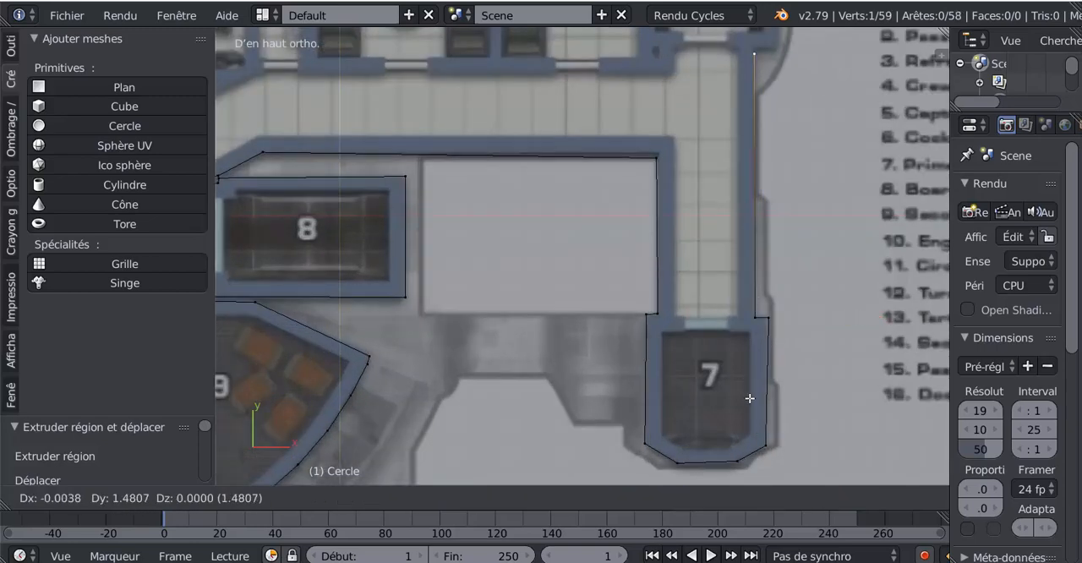
{"action": "left_click", "coordinate": [750, 395]}
- Extrude three vertices outward at room 6's base, up its outer side, and along the slanted wall to its top
{"action": "middle_click_drag", "start_coordinate": [751, 340], "coordinate": [615, 77], "text": "shift"}
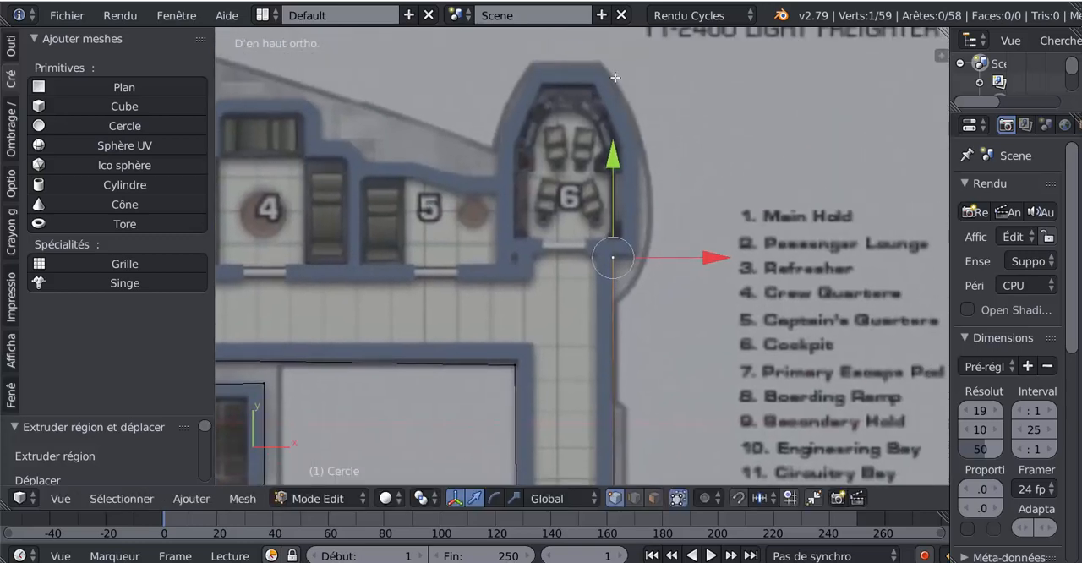
{"action": "key", "text": "e"}
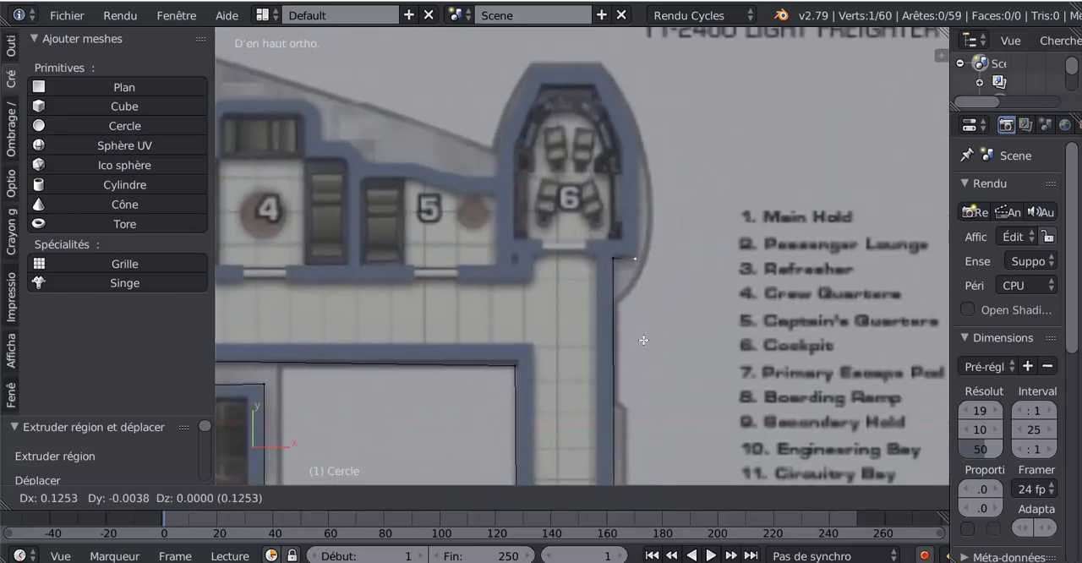
{"action": "left_click", "coordinate": [640, 326]}
{"action": "key", "text": "e"}
{"action": "left_click", "coordinate": [648, 217]}
{"action": "key", "text": "e"}
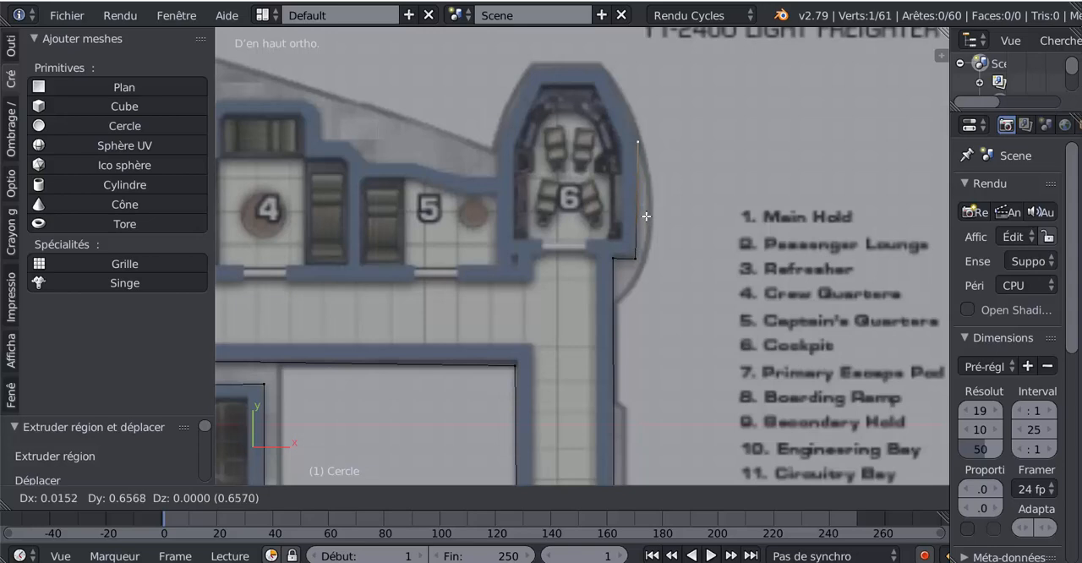
{"action": "left_click", "coordinate": [603, 127]}
- Extrude three vertices across room 6's top, down its other slanted wall, and down to room 5's upper wall
{"action": "key", "text": "e"}
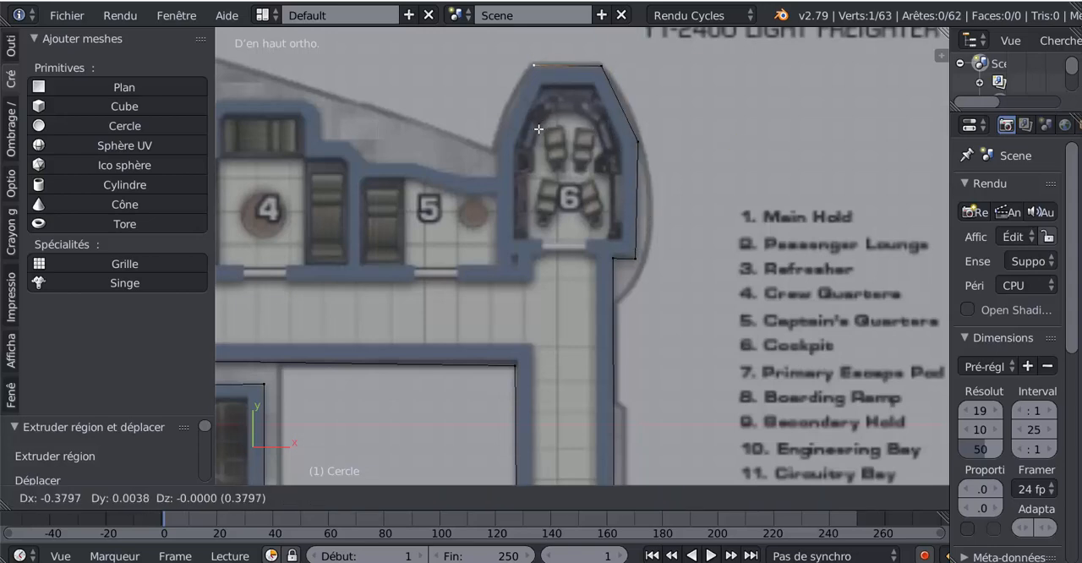
{"action": "left_click", "coordinate": [538, 128]}
{"action": "key", "text": "e"}
{"action": "left_click", "coordinate": [505, 197]}
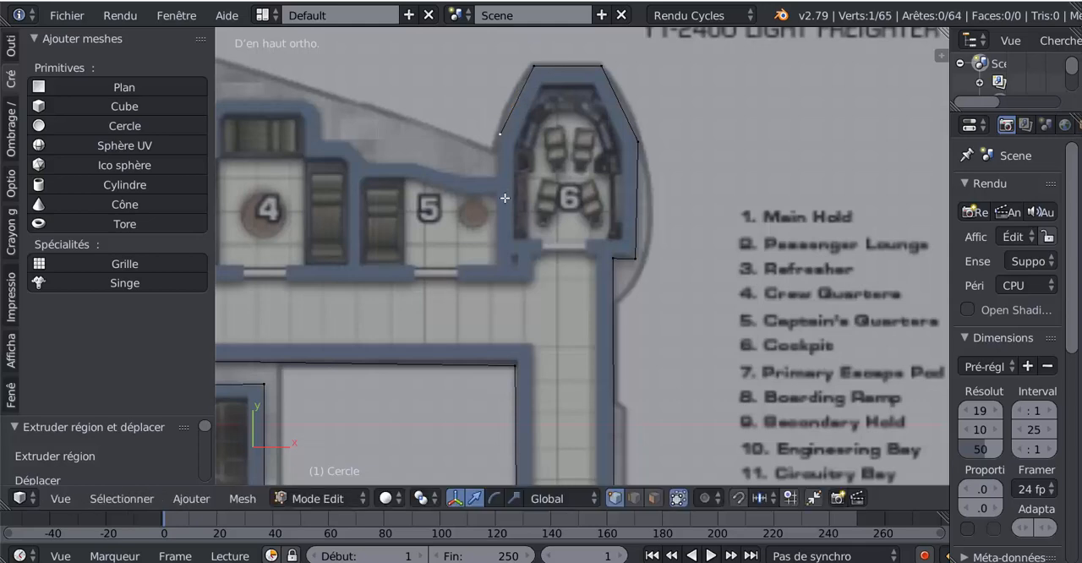
{"action": "key", "text": "e"}
{"action": "left_click", "coordinate": [495, 239]}
- Extrude four vertices along room 5's curved upper wall to the junction with room 4
{"action": "key", "text": "e"}
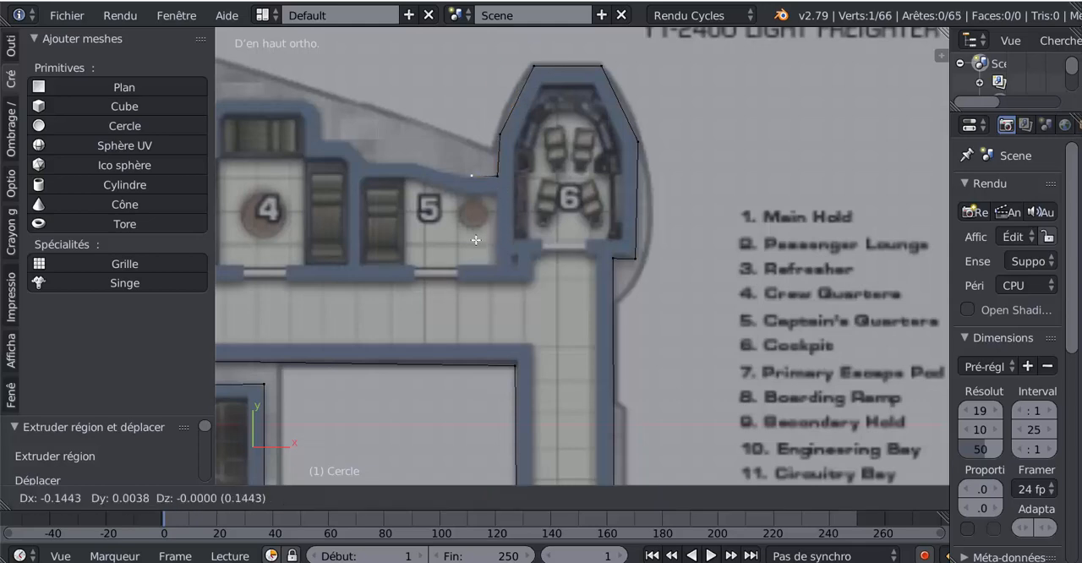
{"action": "left_click", "coordinate": [445, 236]}
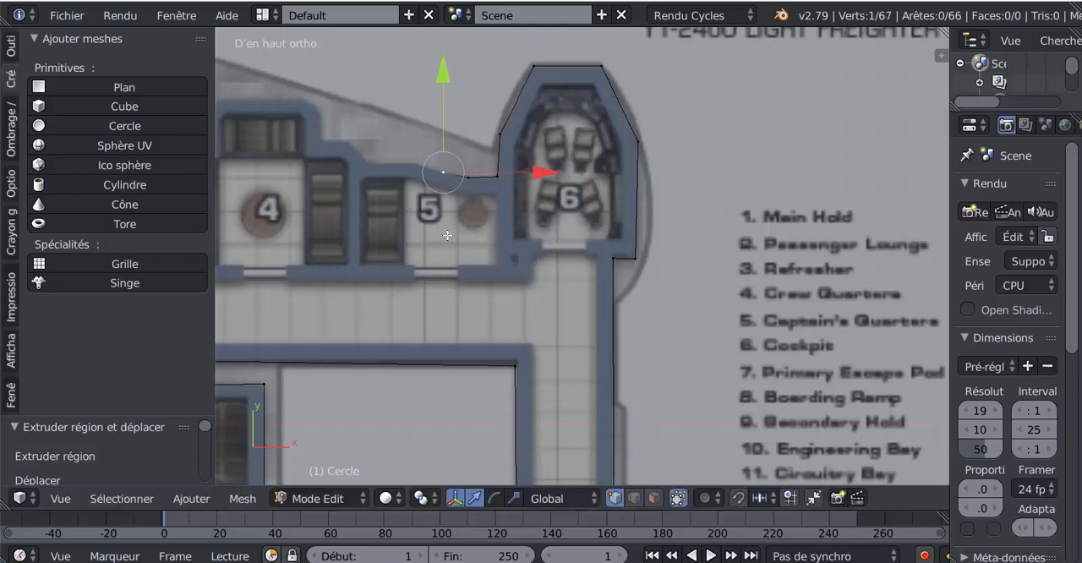
{"action": "key", "text": "e"}
{"action": "left_click", "coordinate": [419, 226]}
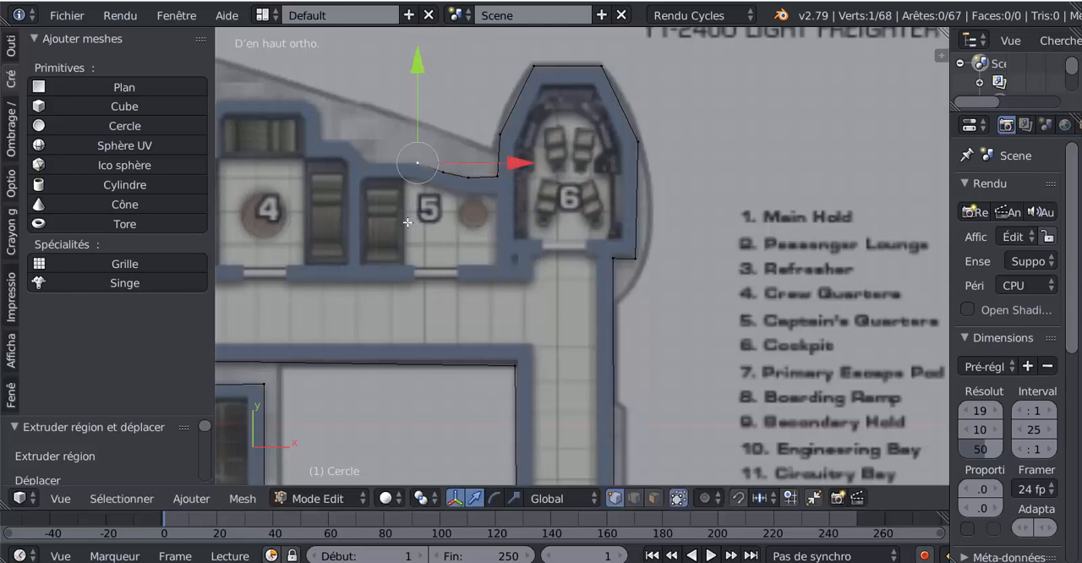
{"action": "key", "text": "e"}
{"action": "left_click", "coordinate": [368, 225]}
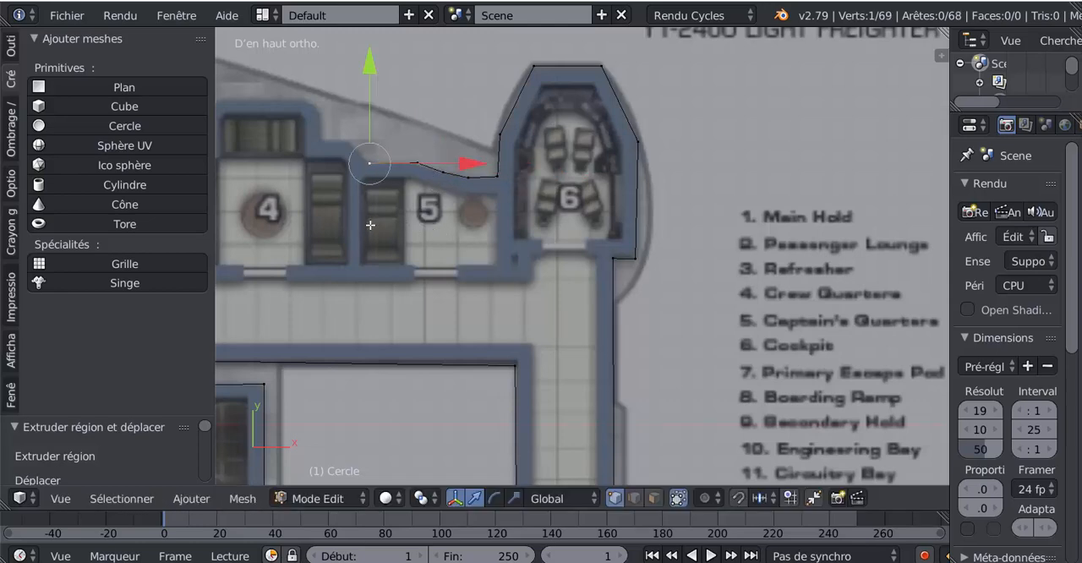
- Extrude four vertices from the junction of rooms 5 and 4 along the stepped outer wall to room 4's upper corner
{"action": "key", "text": "e"}
{"action": "left_click", "coordinate": [350, 201]}
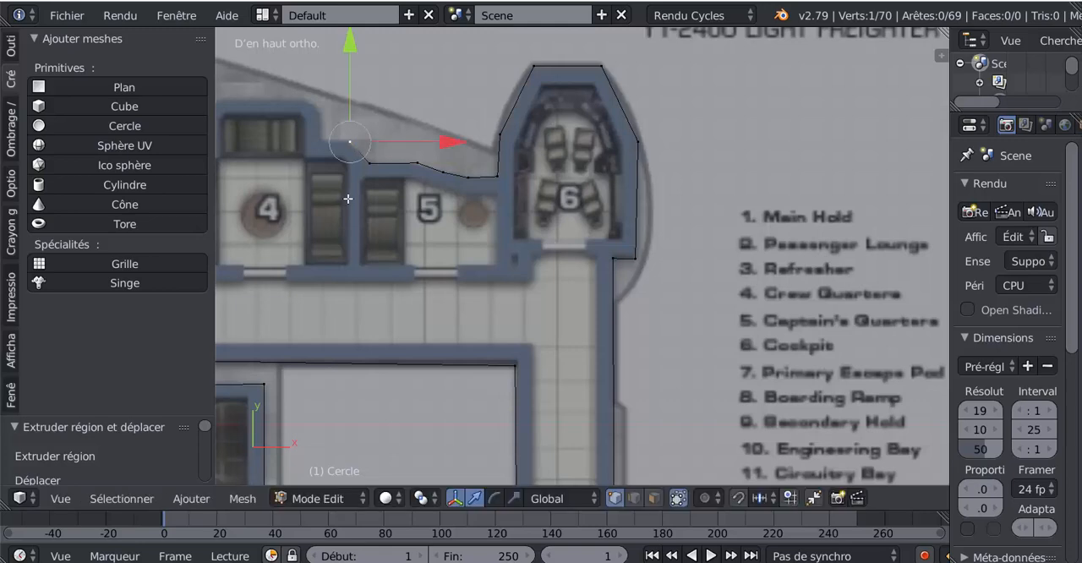
{"action": "key", "text": "e"}
{"action": "left_click", "coordinate": [319, 197]}
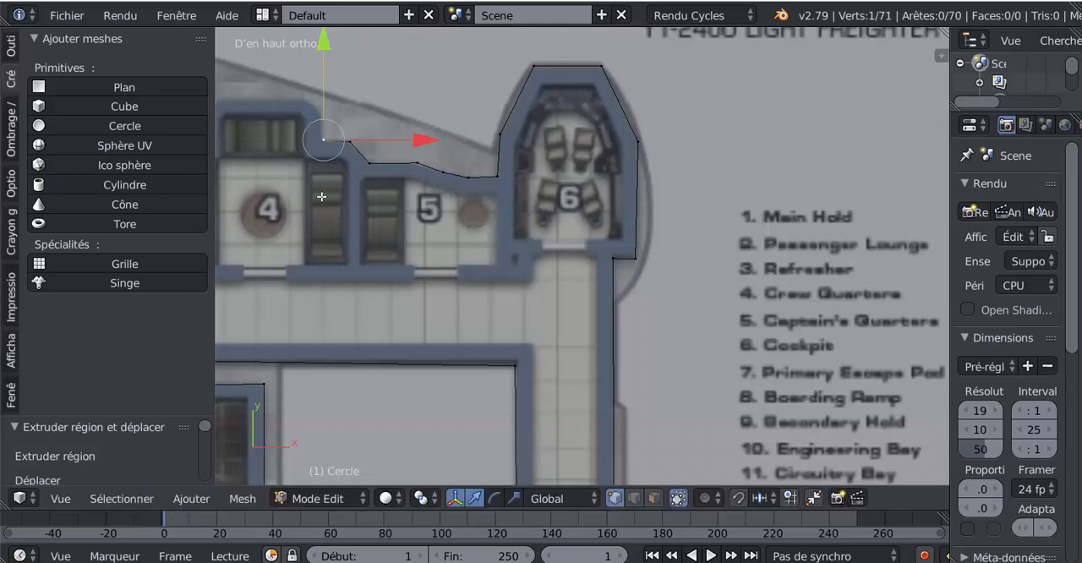
{"action": "key", "text": "e"}
{"action": "left_click", "coordinate": [317, 167]}
{"action": "key", "text": "e"}
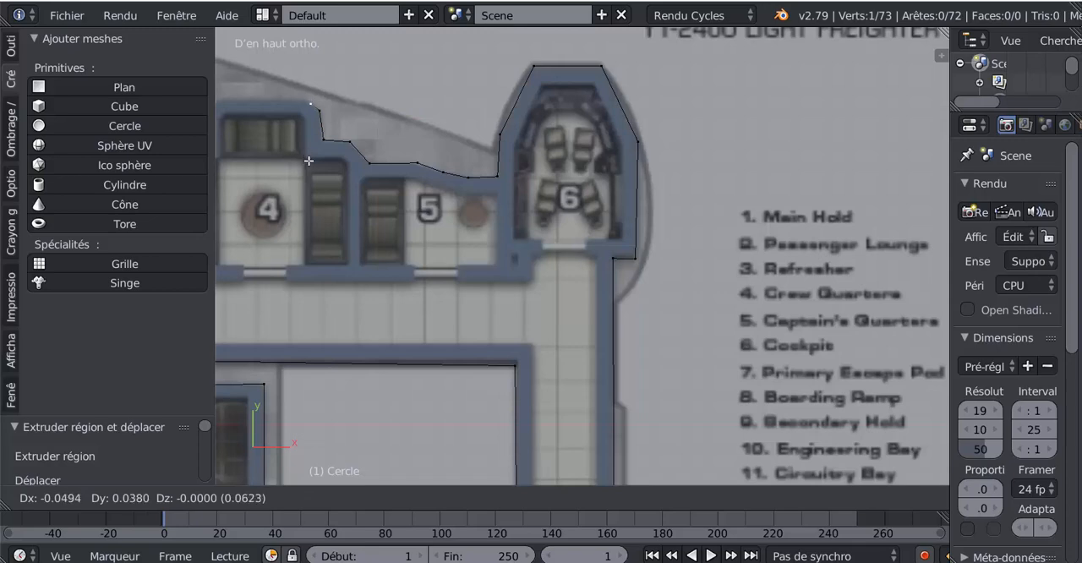
{"action": "left_click", "coordinate": [309, 160]}
- Extrude two vertices across the top of room 4's outer wall to the corner nearest room 3
{"action": "scroll", "coordinate": [409, 197], "scroll_direction": "up", "scroll_amount": 3}
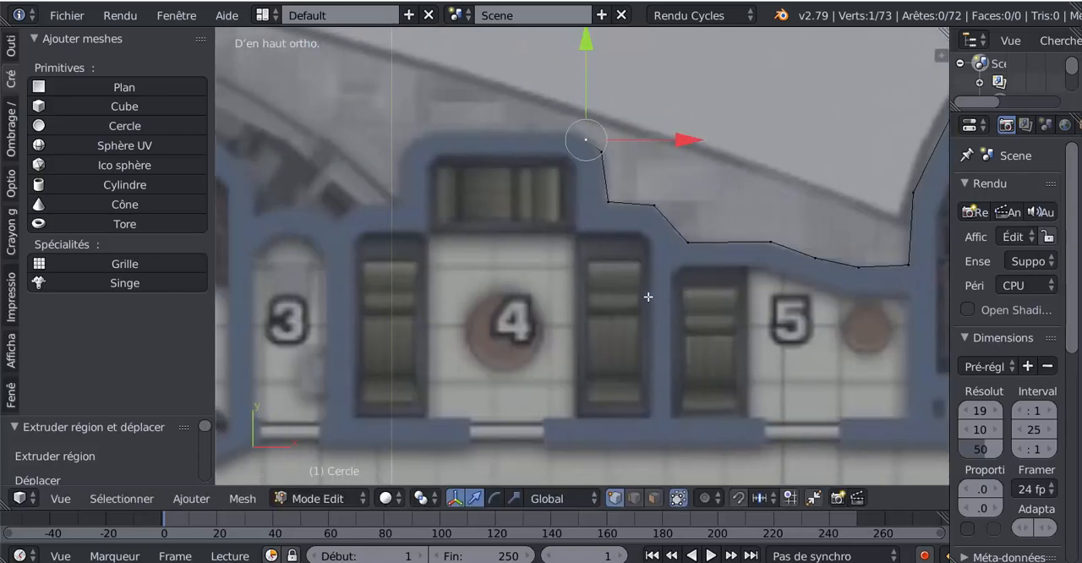
{"action": "key", "text": "r"}
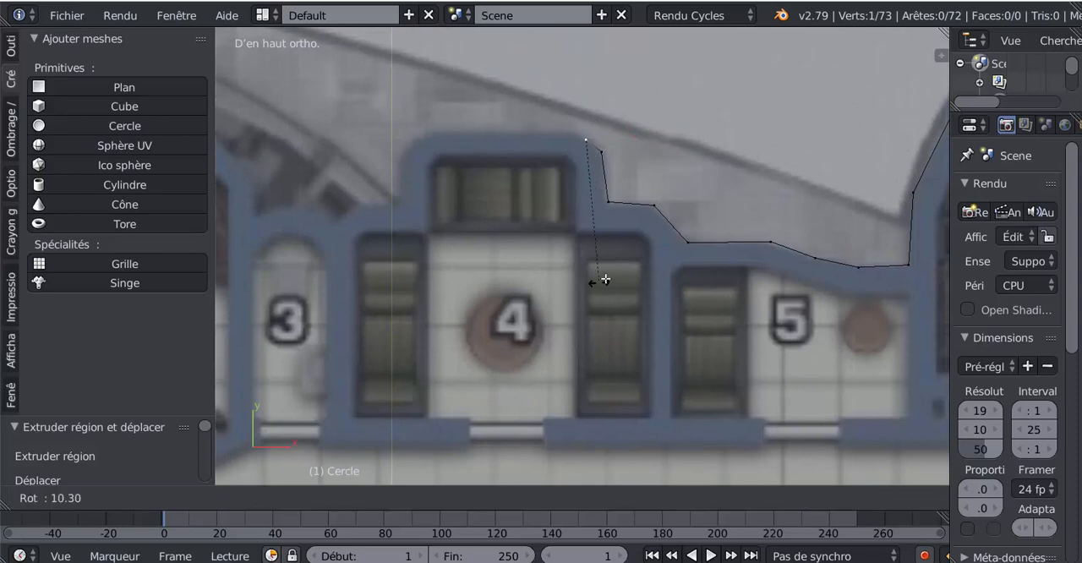
{"action": "key", "text": "Escape"}
{"action": "key", "text": "e"}
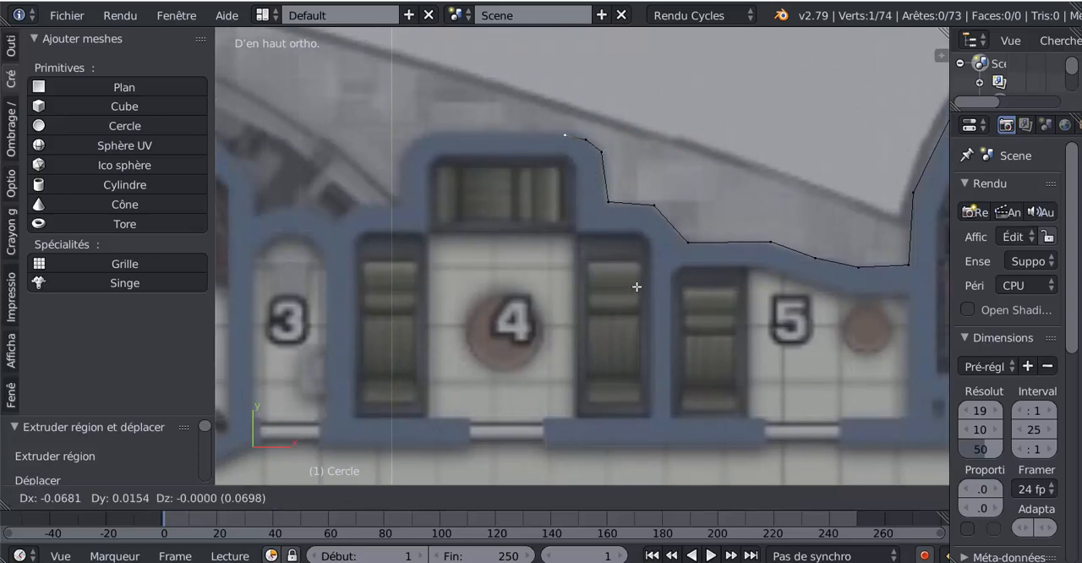
{"action": "left_click", "coordinate": [626, 283]}
{"action": "key", "text": "e"}
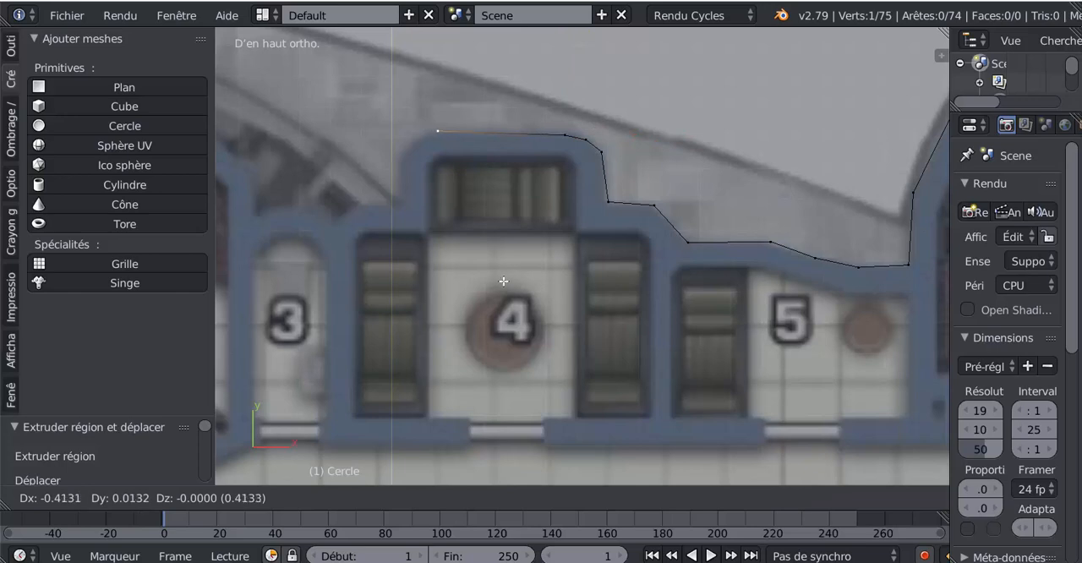
{"action": "left_click", "coordinate": [501, 281]}
- Extrude three vertices around room 4's rounded corner on room 3's side and down to the base of its raised part
{"action": "key", "text": "e"}
{"action": "left_click", "coordinate": [482, 292]}
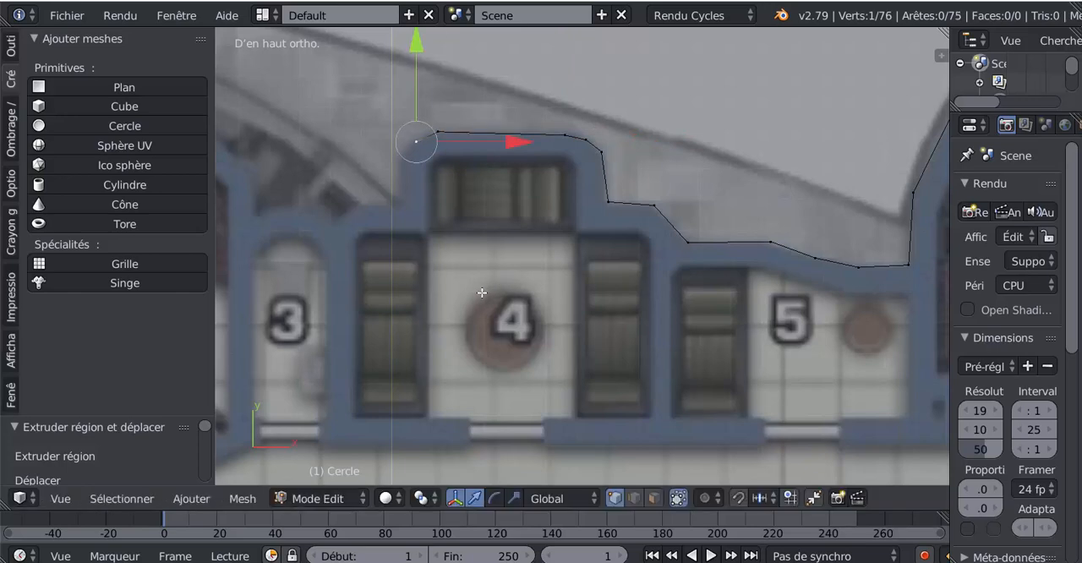
{"action": "key", "text": "e"}
{"action": "left_click", "coordinate": [468, 314]}
{"action": "key", "text": "e"}
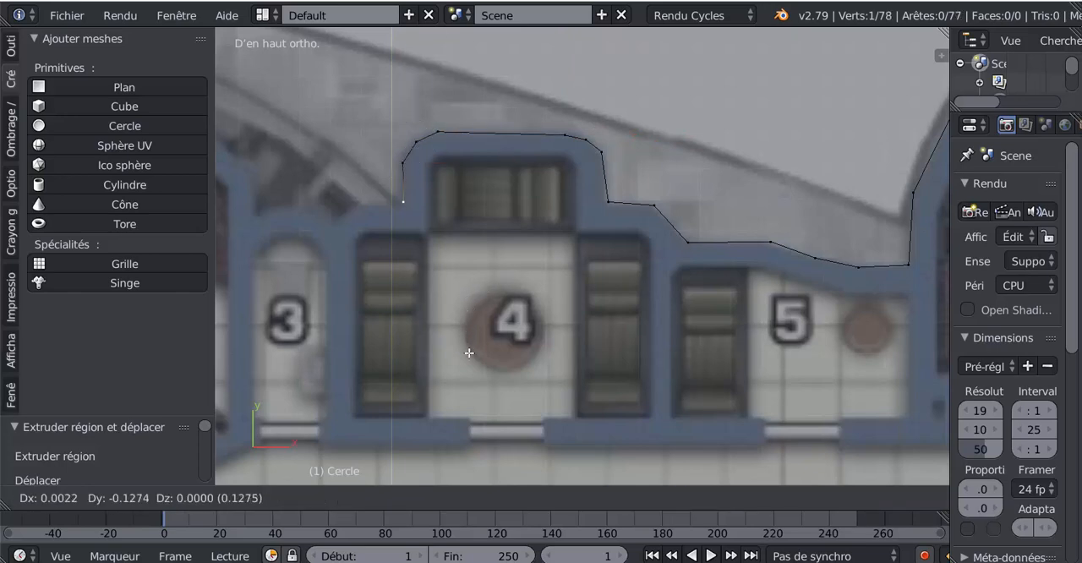
{"action": "left_click", "coordinate": [464, 355]}
- Extrude two vertices along the short ledge beside room 4 and down into the notch next to room 3
{"action": "key", "text": "e"}
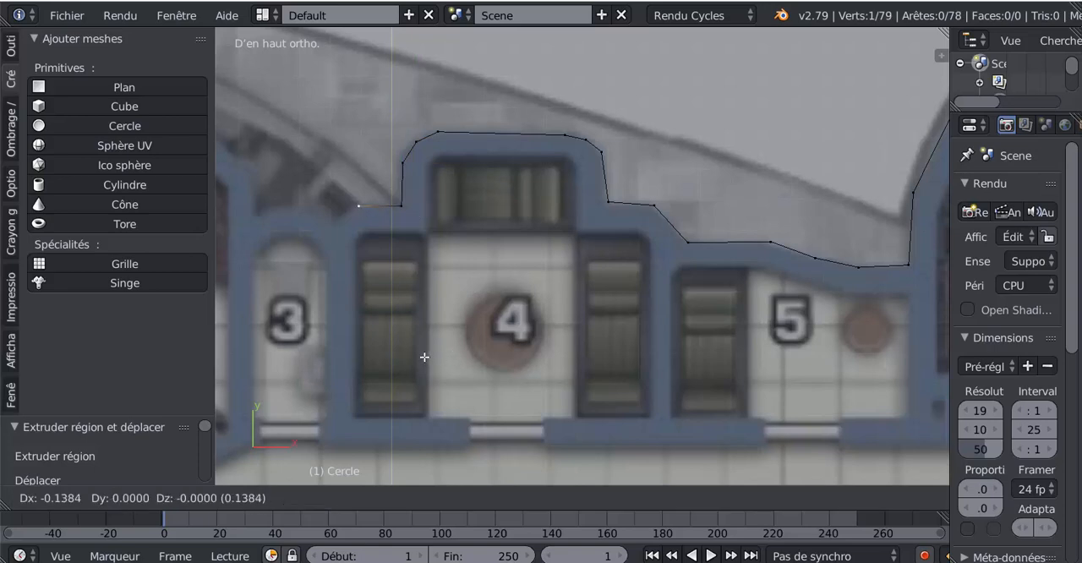
{"action": "left_click", "coordinate": [424, 357]}
{"action": "key", "text": "e"}
{"action": "left_click", "coordinate": [405, 374]}
- Extrude five vertices over room 3's rounded upper wall and up the start of room 2's outer wall
{"action": "key", "text": "e"}
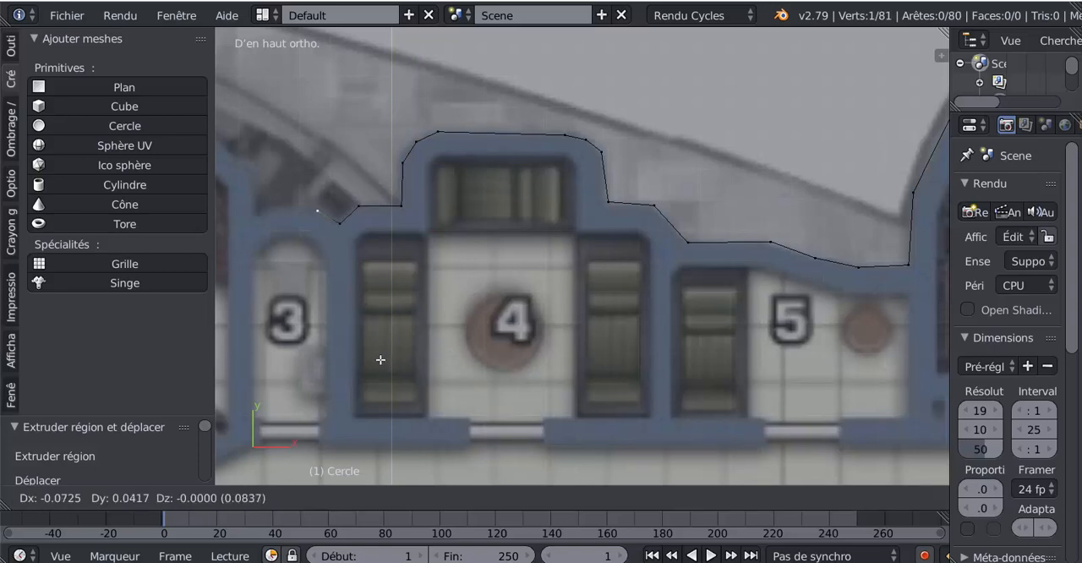
{"action": "left_click", "coordinate": [379, 360]}
{"action": "key", "text": "e"}
{"action": "left_click", "coordinate": [354, 354]}
{"action": "key", "text": "e"}
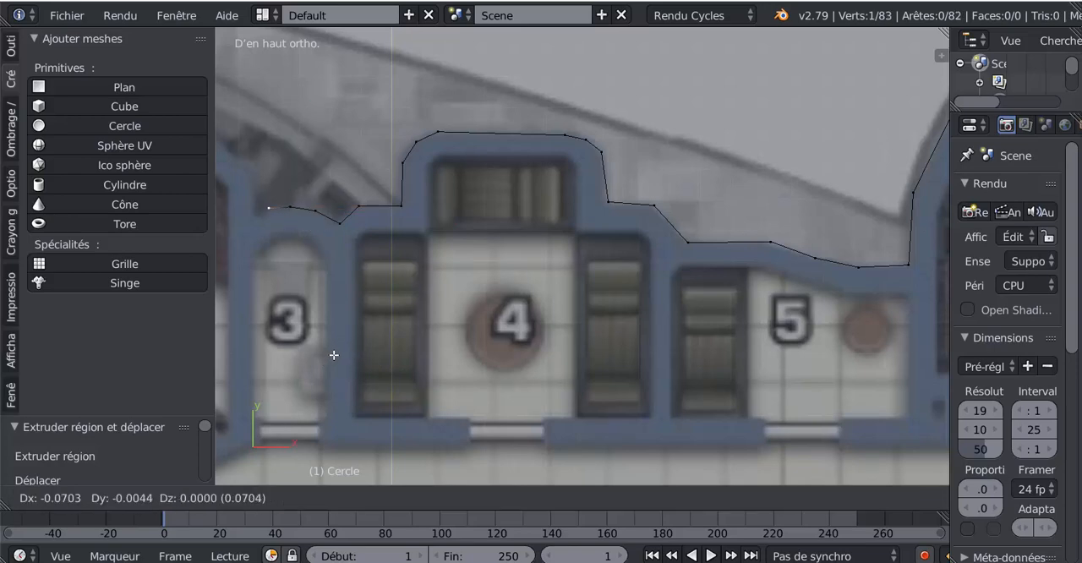
{"action": "left_click", "coordinate": [329, 358]}
{"action": "key", "text": "e"}
{"action": "left_click", "coordinate": [321, 364]}
{"action": "key", "text": "e"}
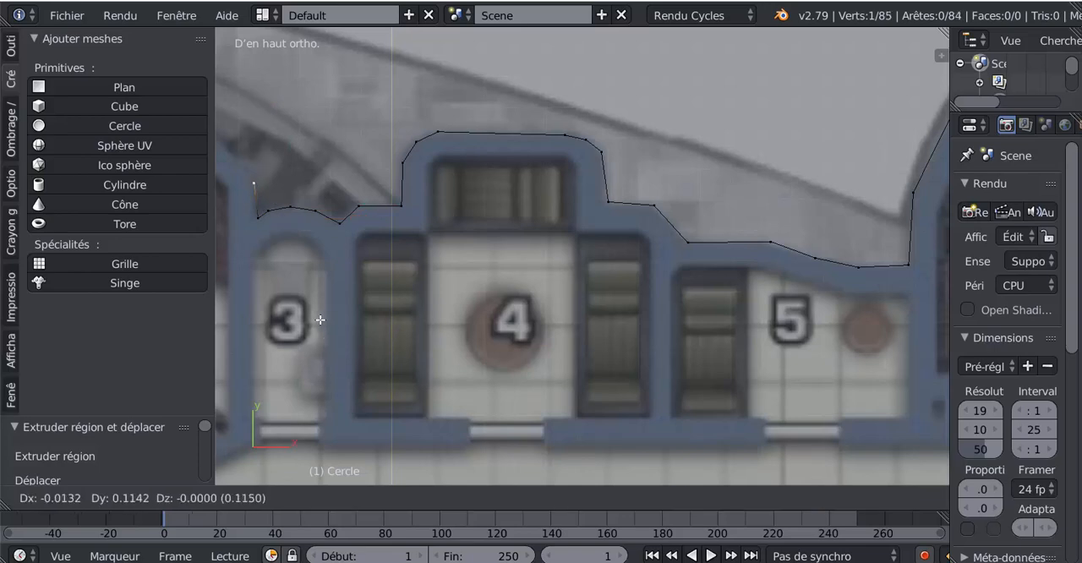
{"action": "left_click", "coordinate": [320, 319]}
- Extrude two vertices along room 2's slanted corner and across its upper wall to room 1's wall
{"action": "middle_click_drag", "start_coordinate": [379, 321], "coordinate": [565, 369]}
{"action": "scroll", "coordinate": [564, 369], "scroll_direction": "down", "scroll_amount": 6}
{"action": "key", "text": "KP_7"}
{"action": "scroll", "coordinate": [565, 370], "scroll_direction": "up", "scroll_amount": 5}
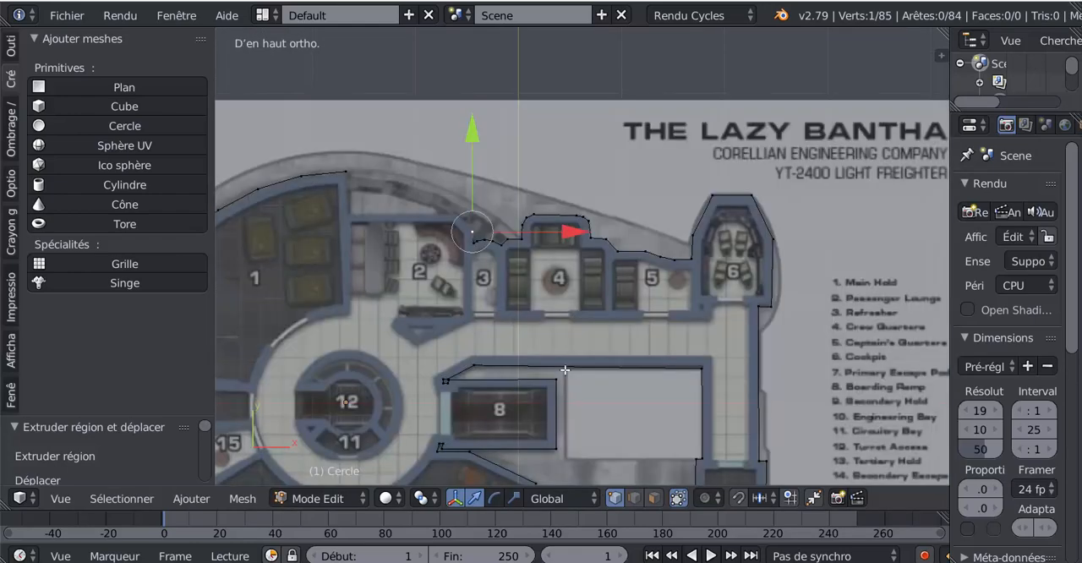
{"action": "middle_click_drag", "start_coordinate": [476, 364], "coordinate": [616, 415], "text": "shift"}
{"action": "scroll", "coordinate": [655, 394], "scroll_direction": "up", "scroll_amount": 2}
{"action": "scroll", "coordinate": [656, 394], "scroll_direction": "up", "scroll_amount": 2}
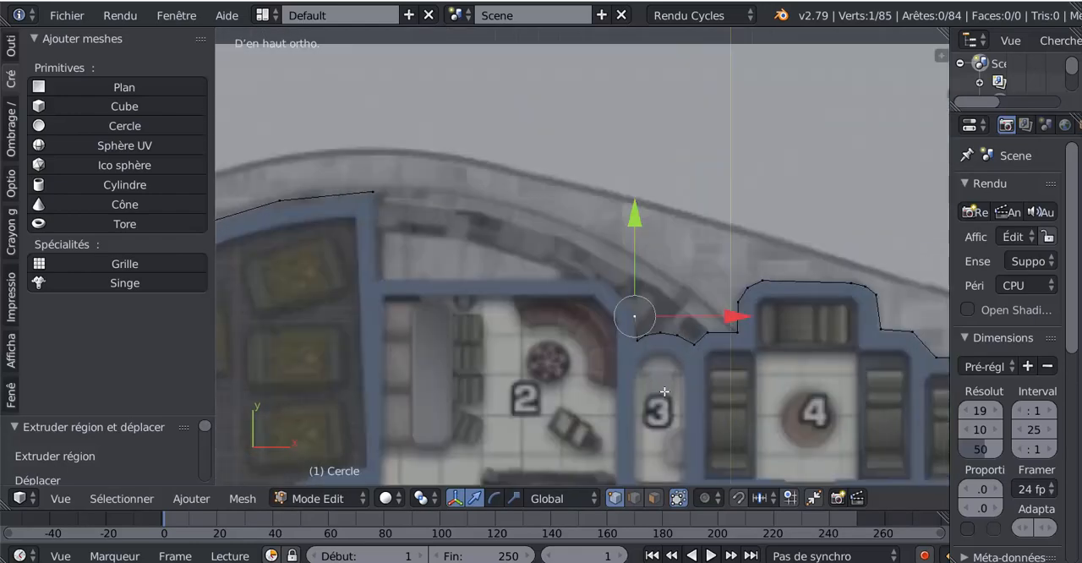
{"action": "key", "text": "e"}
{"action": "left_click", "coordinate": [642, 361]}
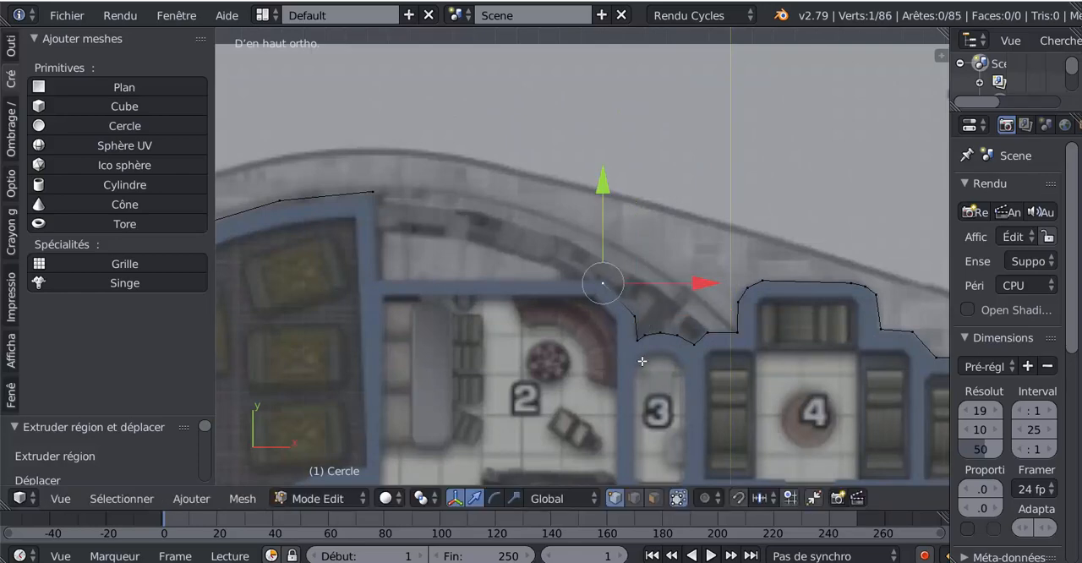
{"action": "key", "text": "e"}
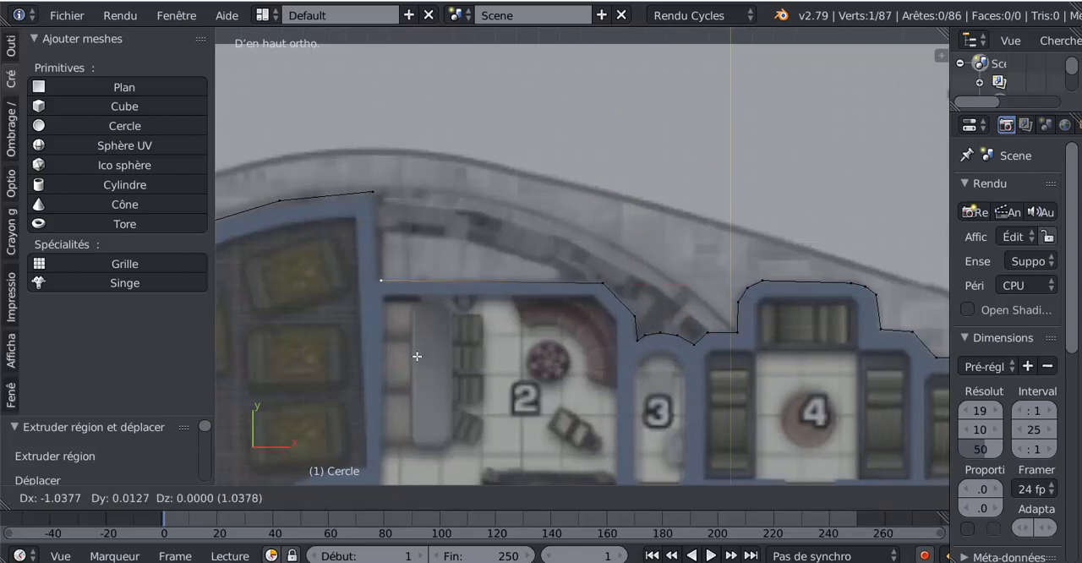
{"action": "left_click", "coordinate": [417, 356]}
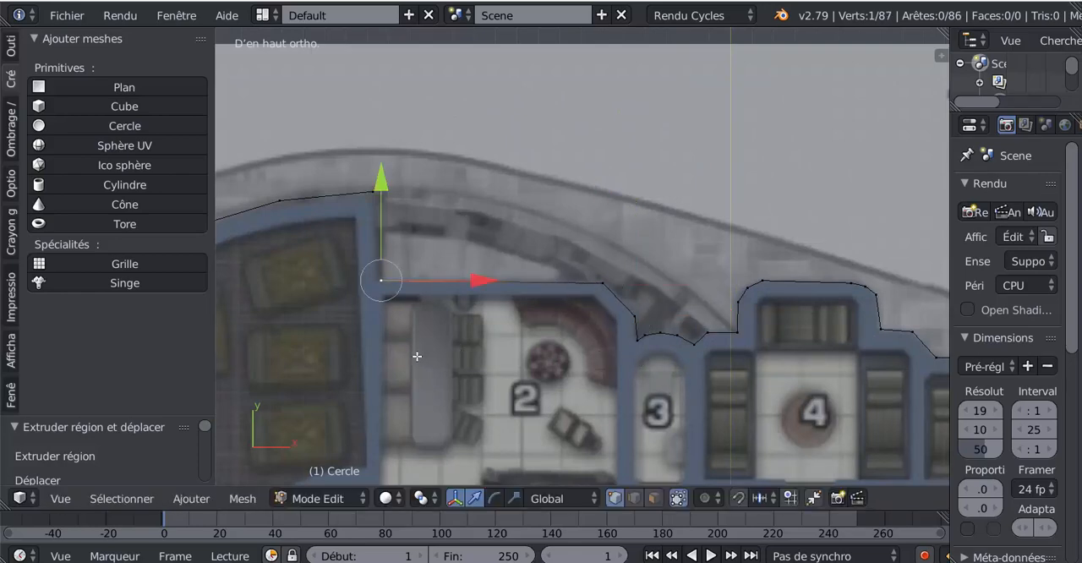
- Join the last vertex to the top corner vertex of room 1 with an edge
{"action": "right_click", "coordinate": [376, 190], "text": "shift"}
{"action": "key", "text": "f"}
{"action": "scroll", "coordinate": [453, 220], "scroll_direction": "down", "scroll_amount": 2}
{"action": "scroll", "coordinate": [452, 220], "scroll_direction": "down", "scroll_amount": 1}
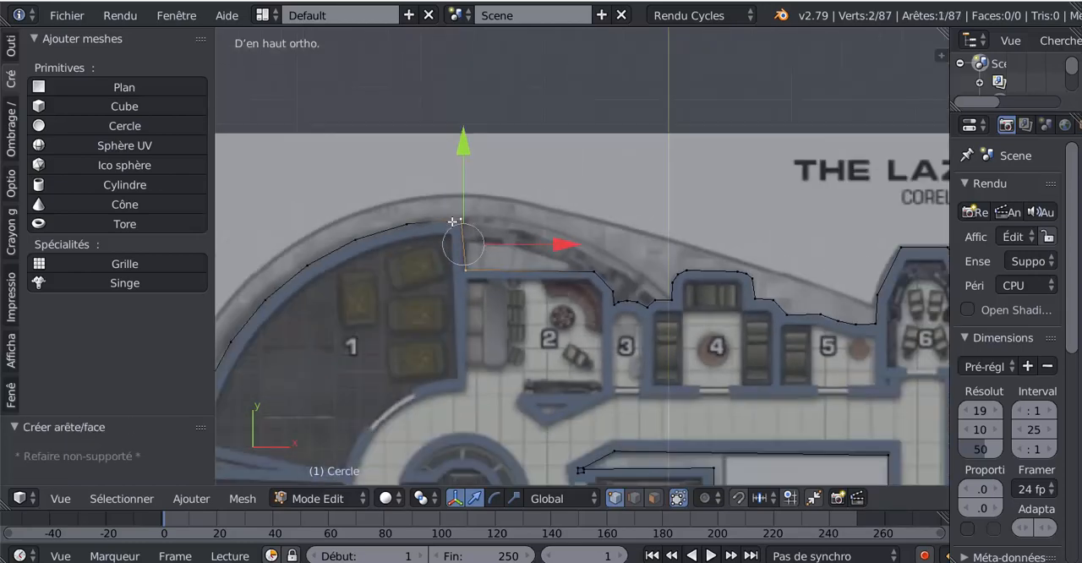
- Move the vertex where room 2's upper wall meets room 1 by -0.032 along X
{"action": "scroll", "coordinate": [393, 201], "scroll_direction": "up", "scroll_amount": 3}
{"action": "right_click", "coordinate": [373, 274]}
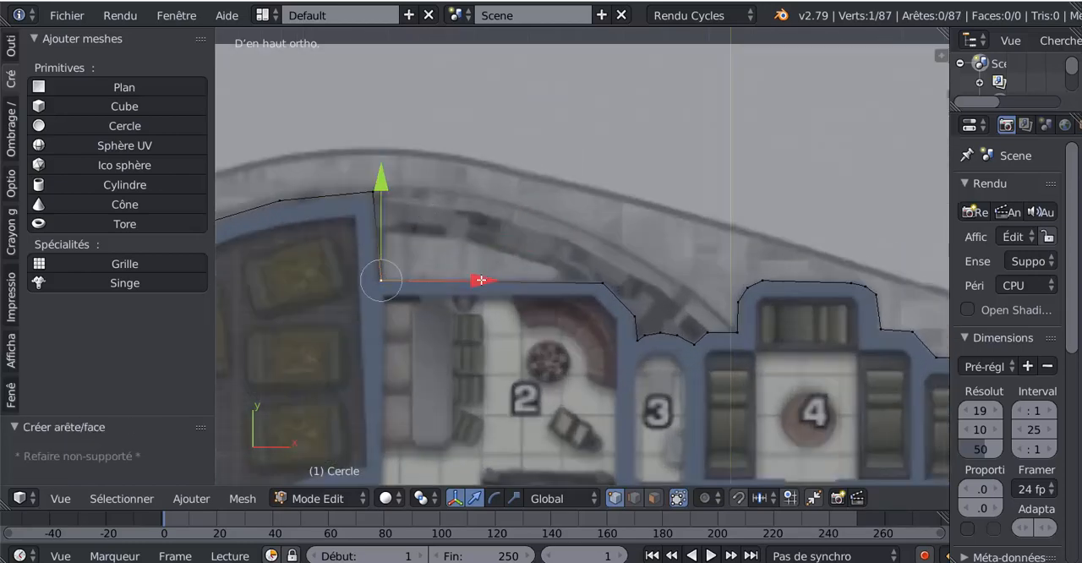
{"action": "left_click_drag", "start_coordinate": [481, 280], "coordinate": [479, 282]}
{"action": "scroll", "coordinate": [471, 269], "scroll_direction": "down", "scroll_amount": 5}
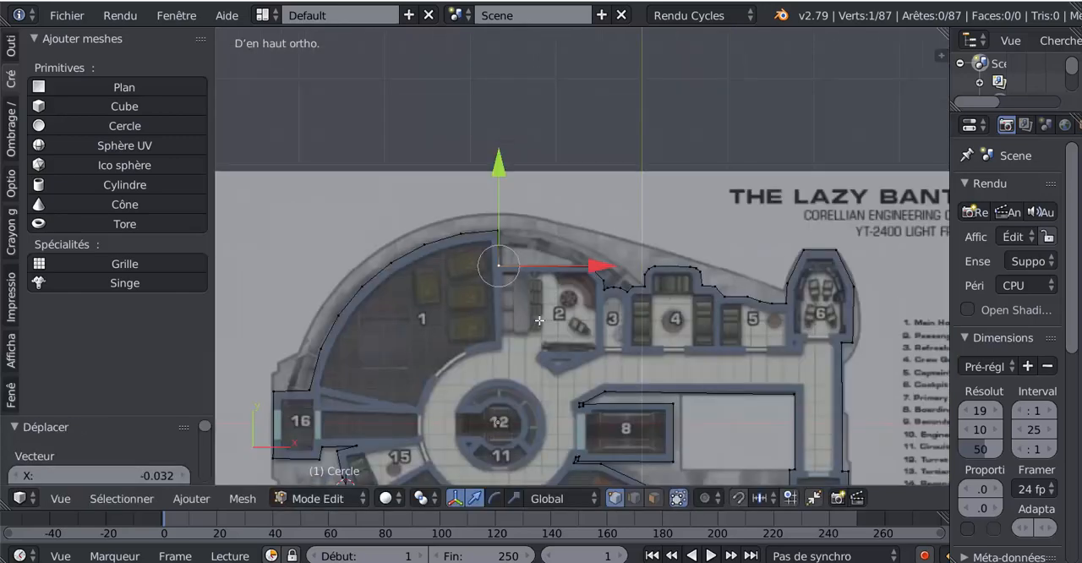
{"action": "scroll", "coordinate": [583, 335], "scroll_direction": "down", "scroll_amount": 3}
{"action": "middle_click_drag", "start_coordinate": [676, 412], "coordinate": [670, 338]}
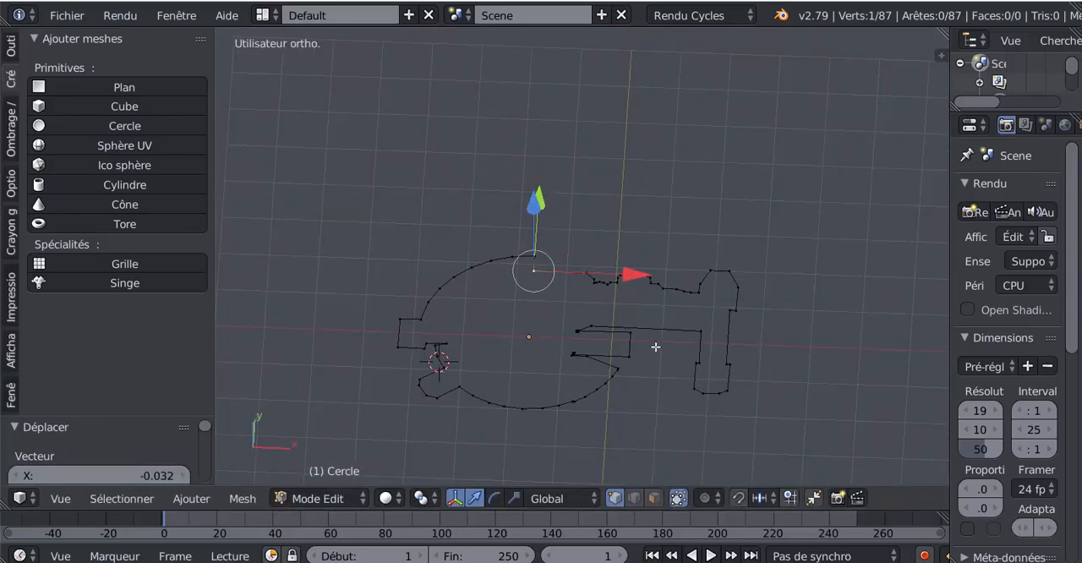
{"action": "middle_click_drag", "start_coordinate": [636, 408], "coordinate": [698, 418]}
{"action": "scroll", "coordinate": [699, 419], "scroll_direction": "up", "scroll_amount": 3}
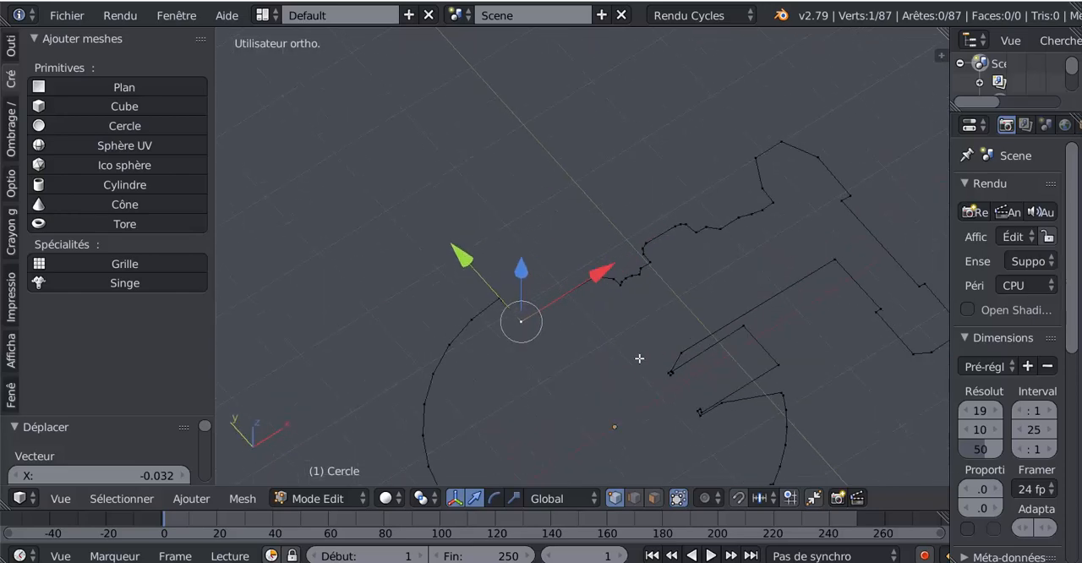
{"action": "scroll", "coordinate": [791, 313], "scroll_direction": "down", "scroll_amount": 2}
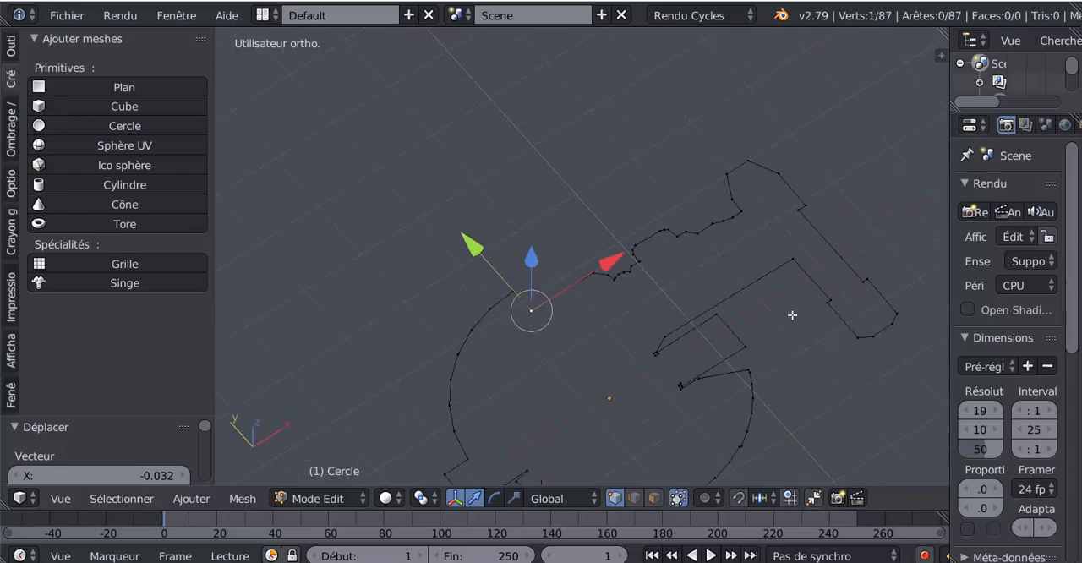
{"action": "middle_click_drag", "start_coordinate": [784, 346], "coordinate": [779, 340]}
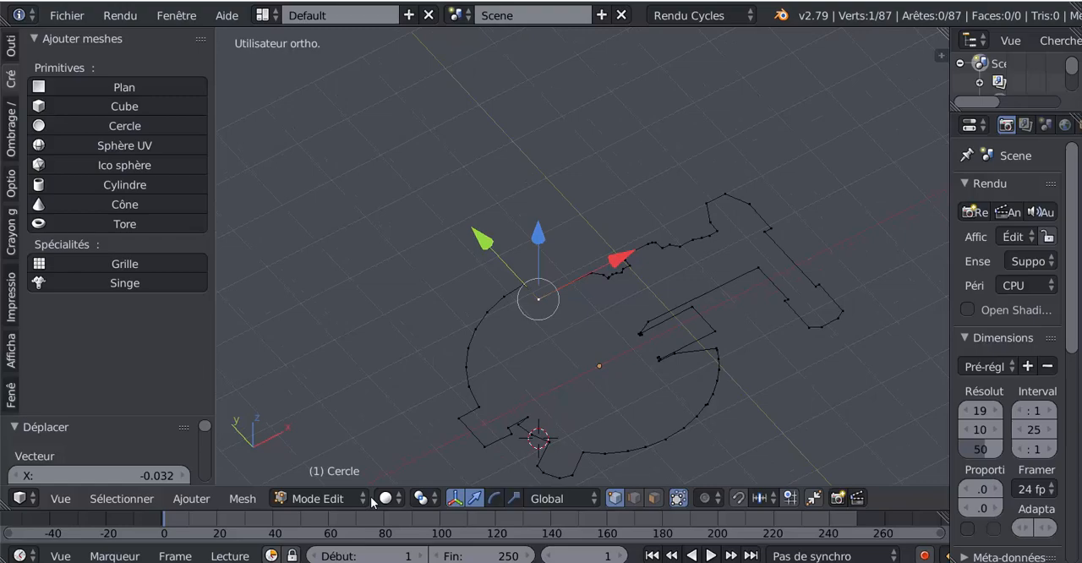
{"action": "left_click", "coordinate": [245, 499]}
{"action": "mouse_move", "coordinate": [258, 230]}
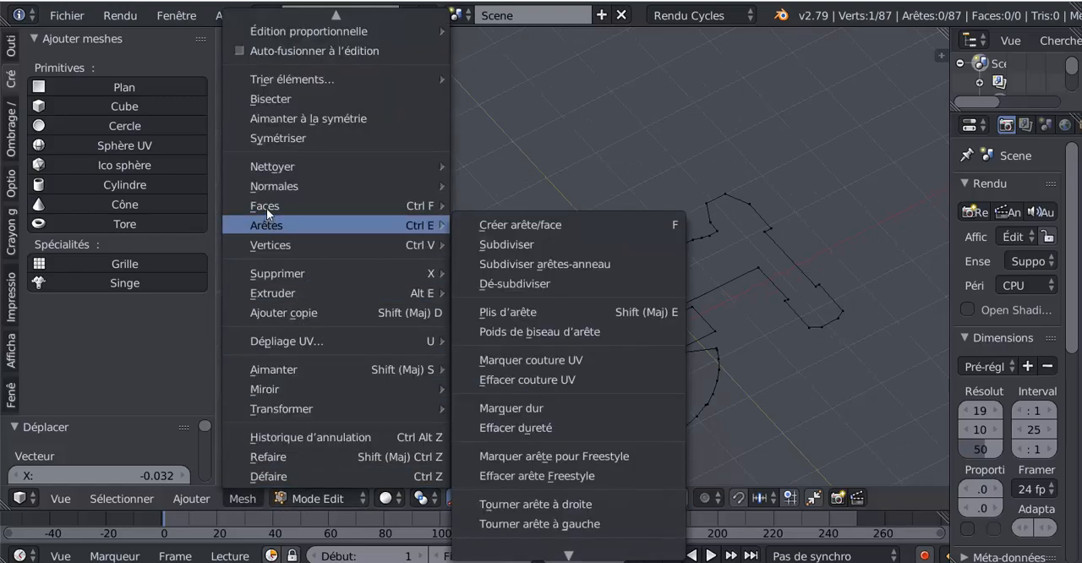
{"action": "mouse_move", "coordinate": [267, 208]}
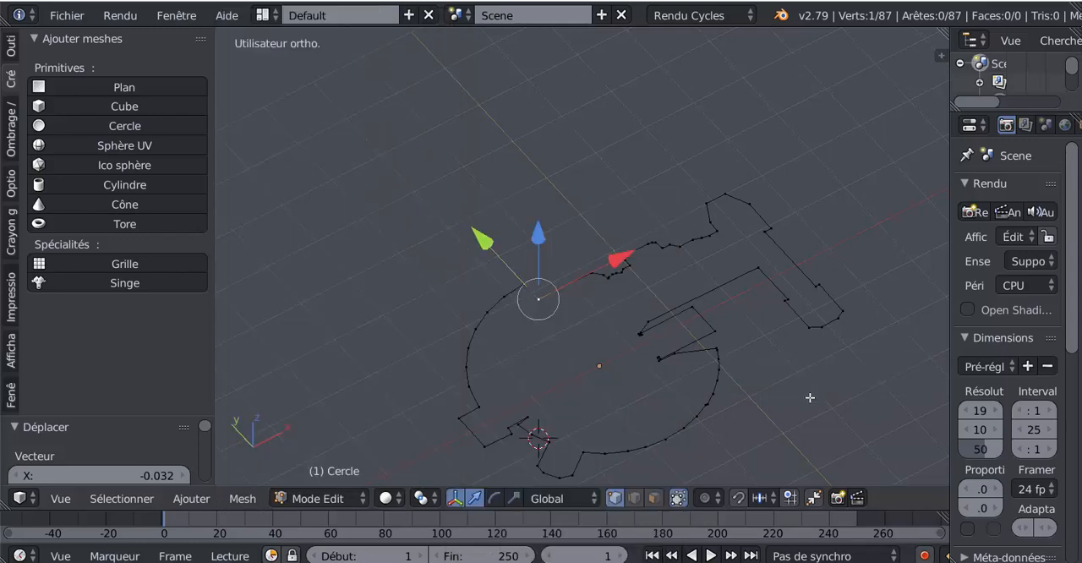
- Extrude the entire ship outline and move the new vertices about 0.6 downward along Z to form the walls
{"action": "key", "text": "a"}
{"action": "middle_click_drag", "start_coordinate": [808, 398], "coordinate": [739, 369]}
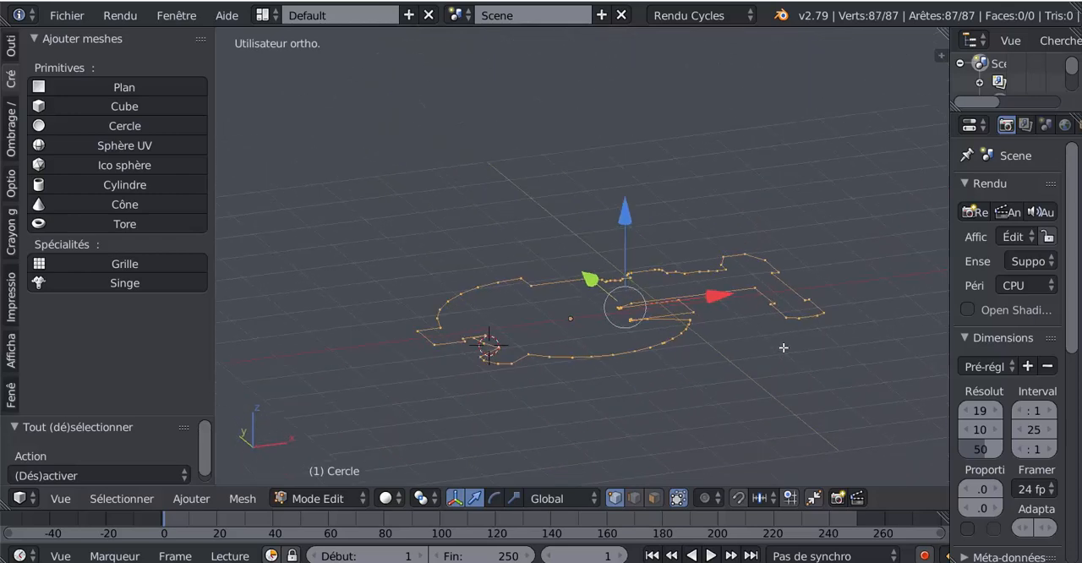
{"action": "key", "text": "e"}
{"action": "right_click", "coordinate": [739, 370]}
{"action": "key", "text": "g"}
{"action": "key", "text": "z"}
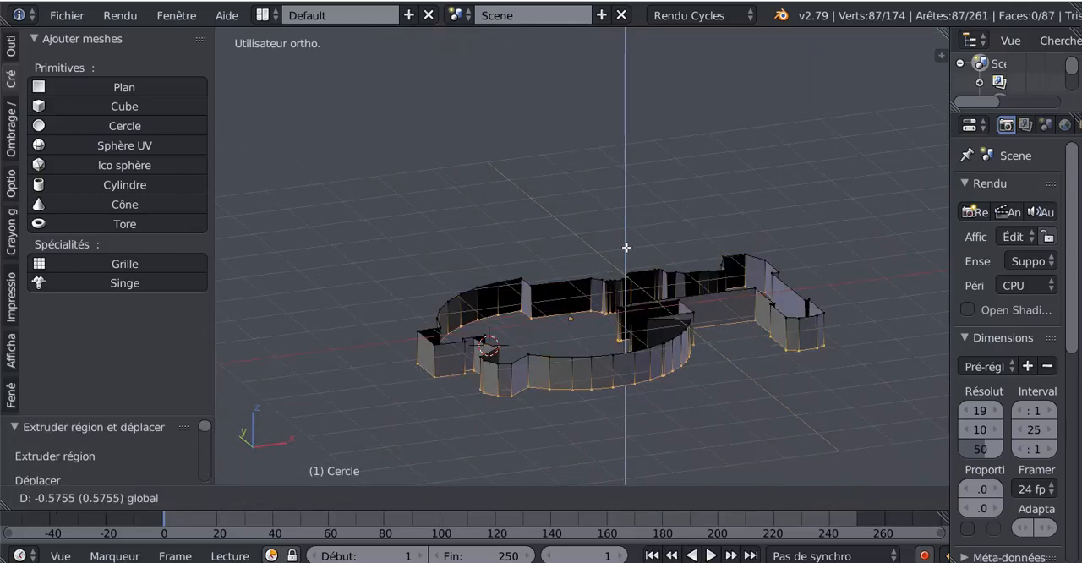
{"action": "left_click", "coordinate": [625, 246]}
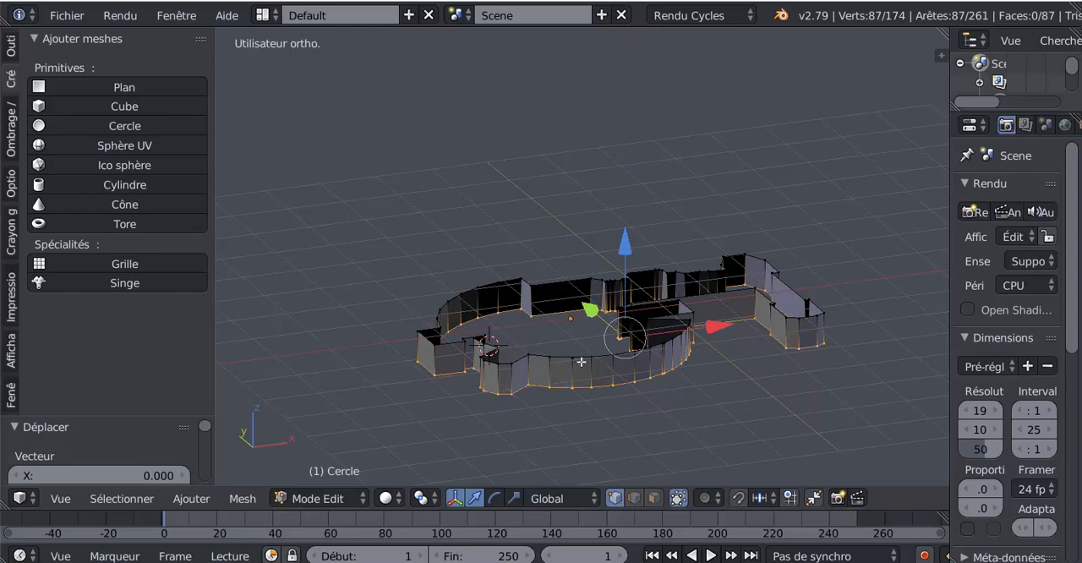
- Switch to face selection, select all the wall faces, and apply Solidify to them
{"action": "left_click", "coordinate": [654, 498]}
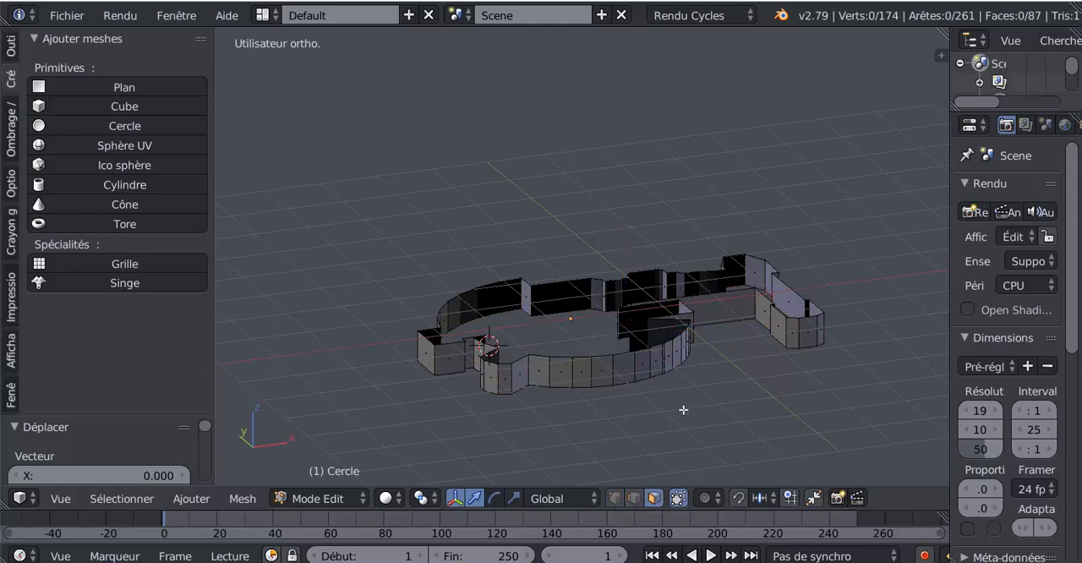
{"action": "key", "text": "a"}
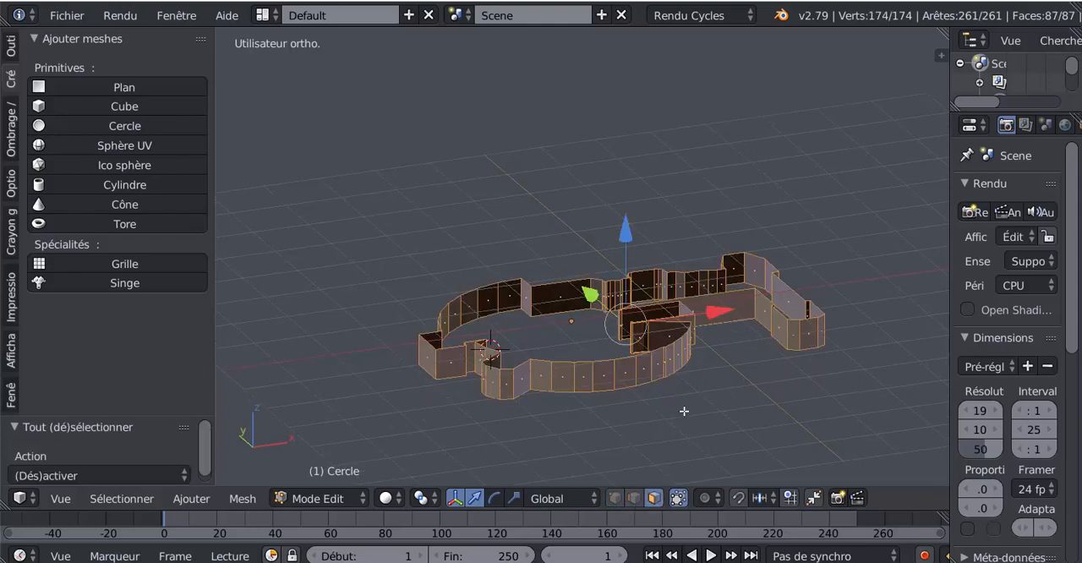
{"action": "left_click", "coordinate": [247, 500]}
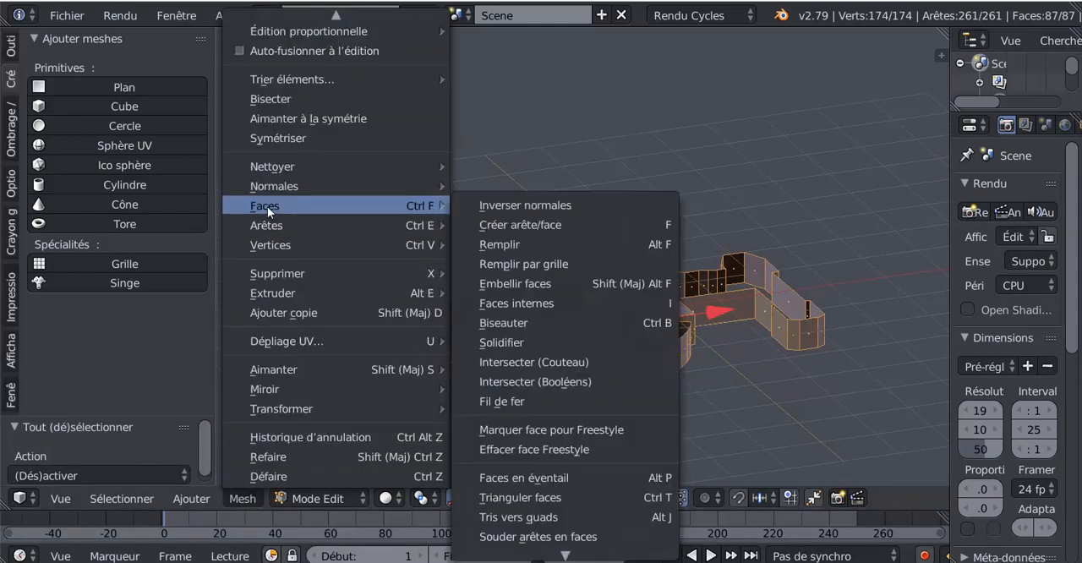
{"action": "left_click", "coordinate": [506, 341]}
- Set the walls' Solidify thickness to 0.0340
{"action": "middle_click_drag", "start_coordinate": [528, 155], "coordinate": [544, 256]}
{"action": "middle_click_drag", "start_coordinate": [540, 296], "coordinate": [470, 187], "text": "shift"}
{"action": "middle_click_drag", "start_coordinate": [457, 303], "coordinate": [493, 279]}
{"action": "scroll", "coordinate": [490, 263], "scroll_direction": "up", "scroll_amount": 2}
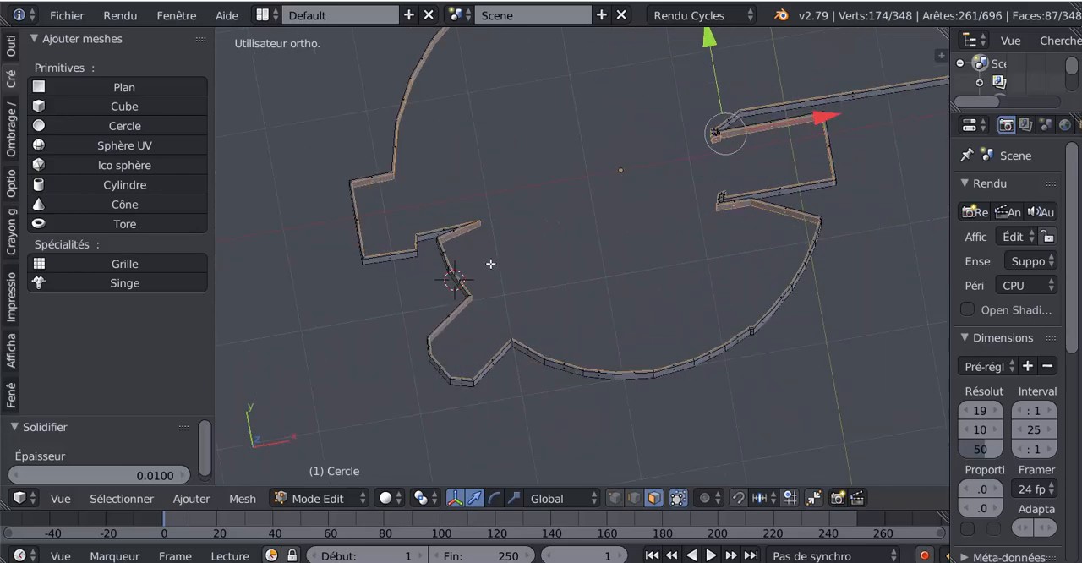
{"action": "left_click_drag", "start_coordinate": [164, 474], "coordinate": [254, 474]}
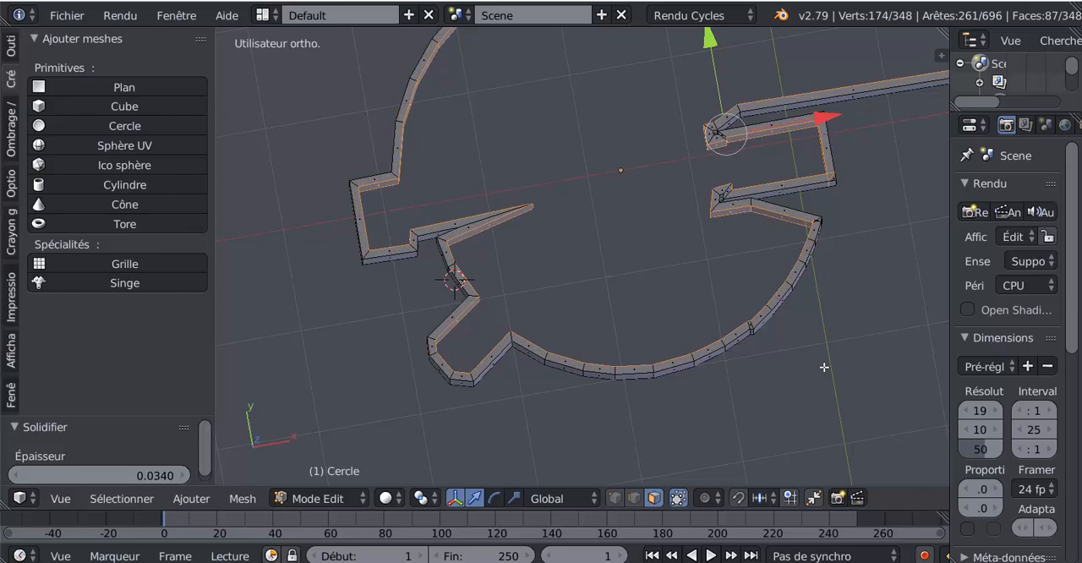
- Increase the walls' Solidify thickness to 0.0440 to match the deck plan, and check the thickened walls from above and at an angle
{"action": "key", "text": "KP_7"}
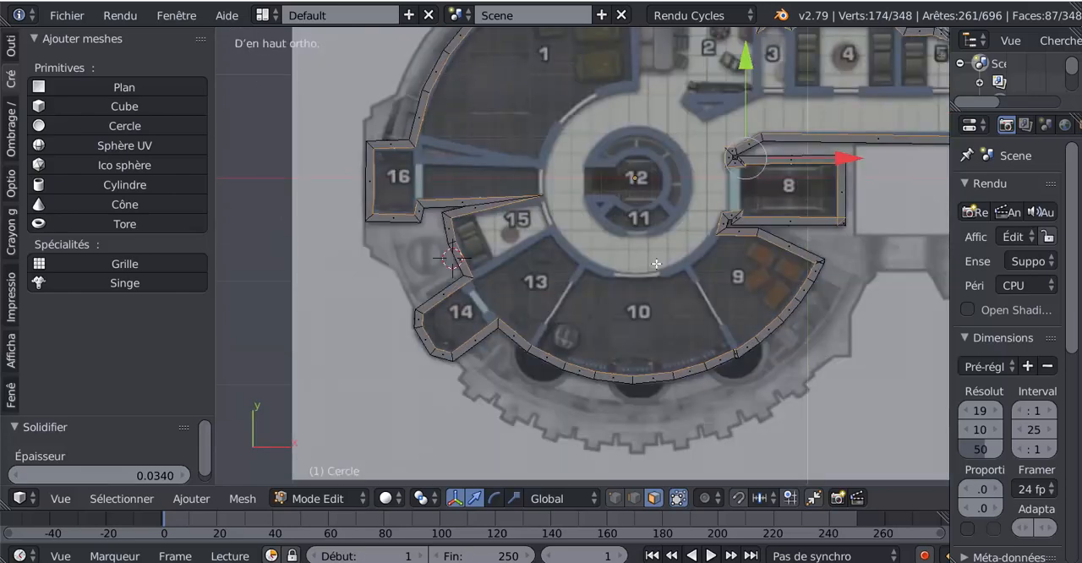
{"action": "key", "text": "z"}
{"action": "middle_click_drag", "start_coordinate": [584, 296], "coordinate": [672, 337], "text": "shift"}
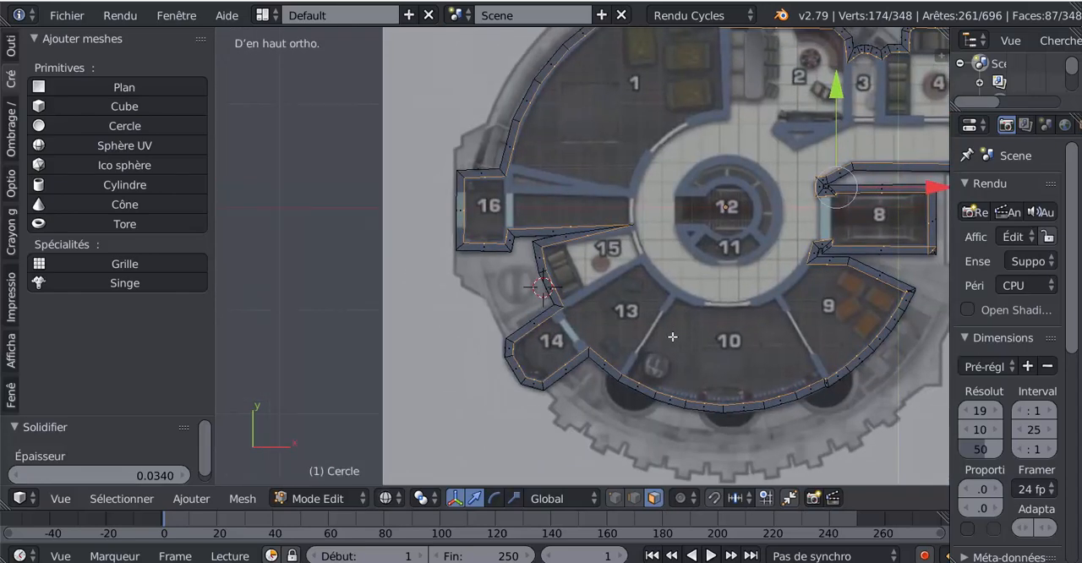
{"action": "scroll", "coordinate": [616, 295], "scroll_direction": "up", "scroll_amount": 3}
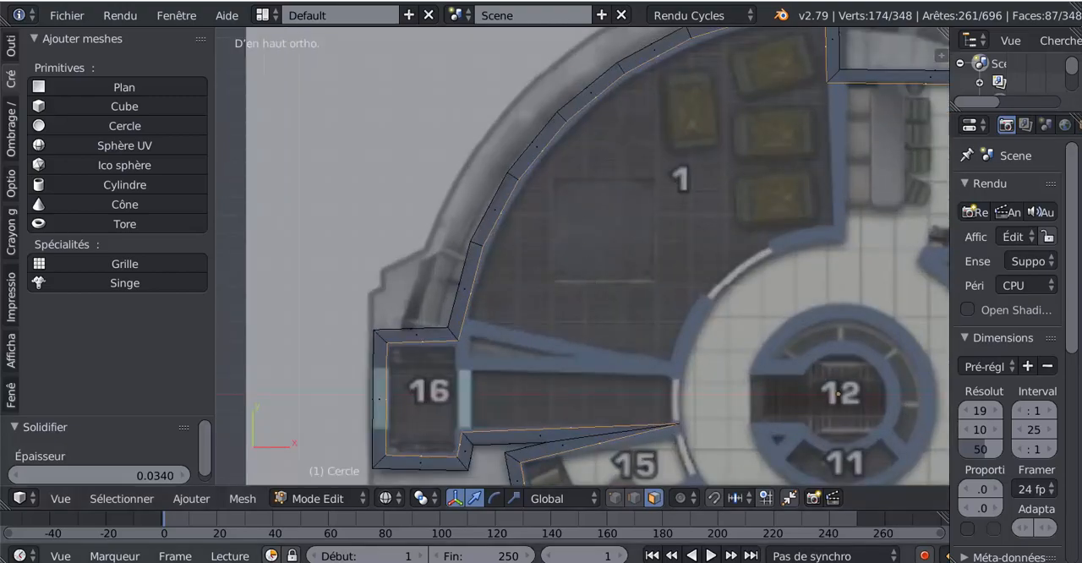
{"action": "mouse_move", "coordinate": [165, 474]}
{"action": "left_mouse_down"}
{"action": "mouse_move", "coordinate": [190, 474]}
{"action": "mouse_move", "coordinate": [179, 474]}
{"action": "left_mouse_up"}
{"action": "scroll", "coordinate": [520, 347], "scroll_direction": "down", "scroll_amount": 6}
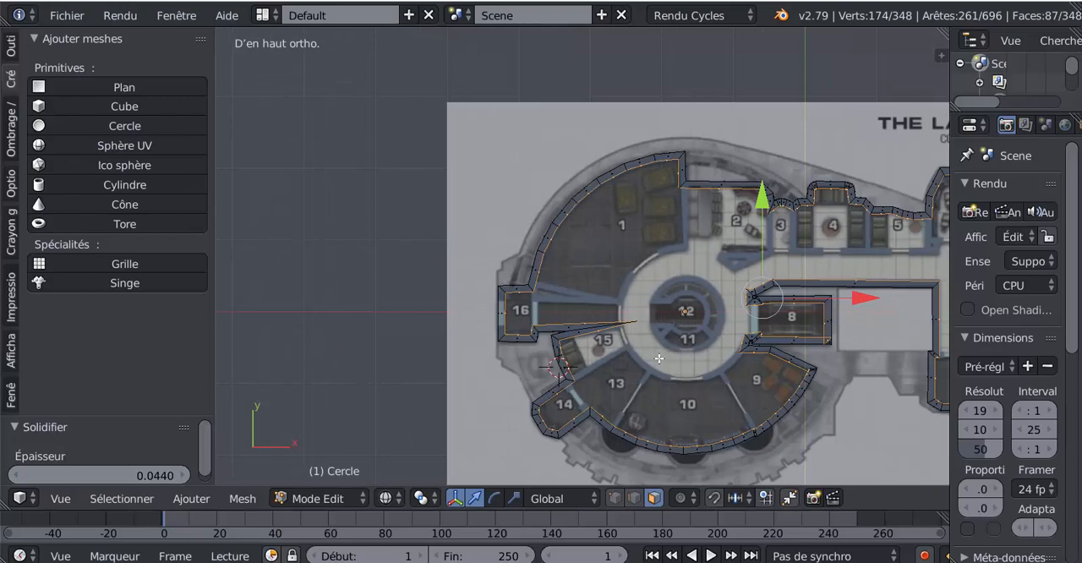
{"action": "scroll", "coordinate": [520, 347], "scroll_direction": "up", "scroll_amount": 2}
{"action": "key", "text": "z"}
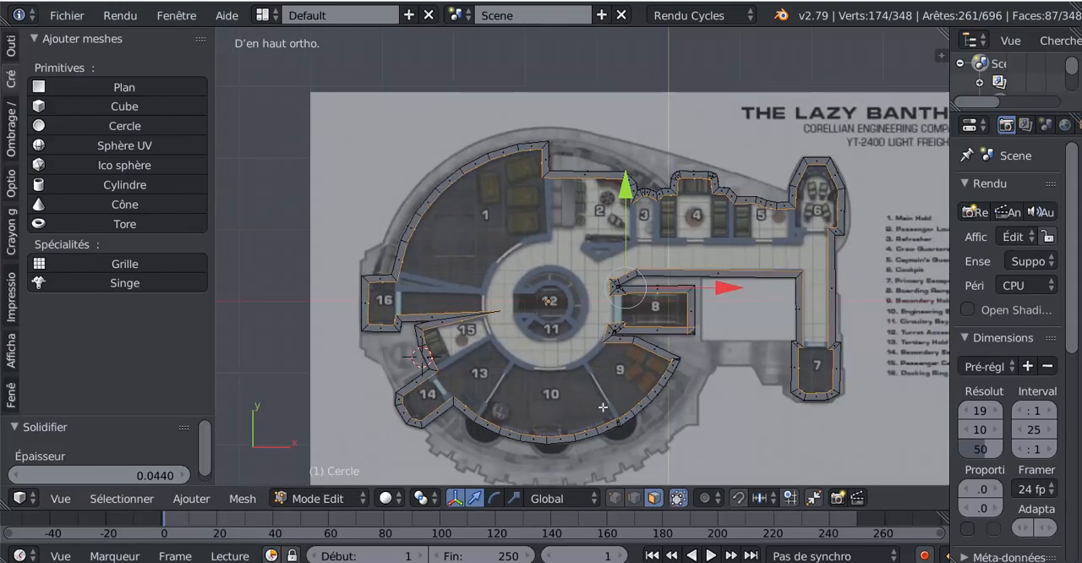
{"action": "mouse_move", "coordinate": [602, 407]}
{"action": "middle_mouse_down"}
{"action": "mouse_move", "coordinate": [607, 328]}
{"action": "mouse_move", "coordinate": [582, 319]}
{"action": "mouse_move", "coordinate": [536, 341]}
{"action": "middle_mouse_up"}
{"action": "scroll", "coordinate": [536, 341], "scroll_direction": "up", "scroll_amount": 1}
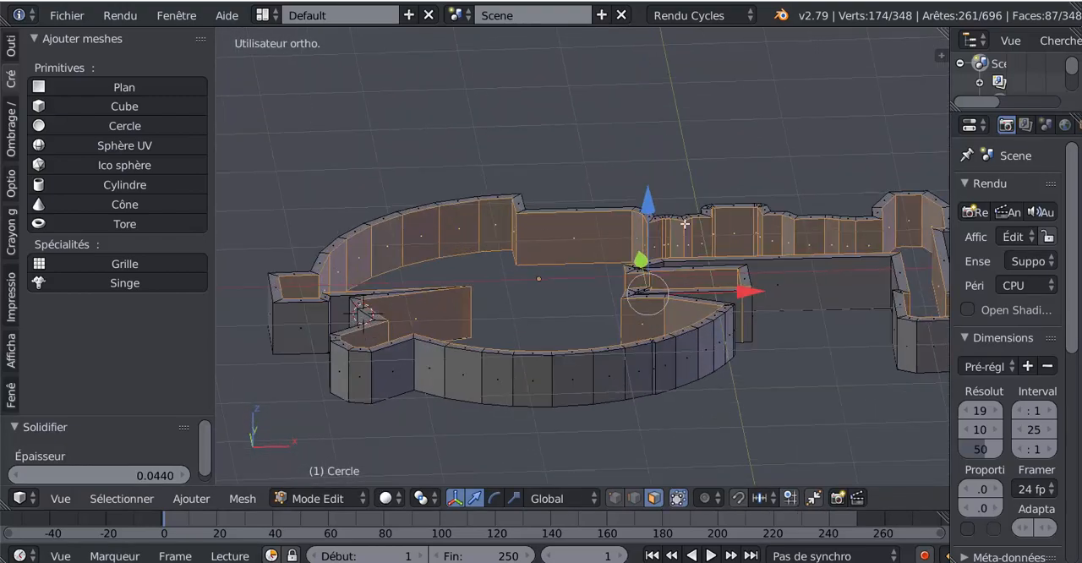
{"action": "scroll", "coordinate": [903, 336], "scroll_direction": "down", "scroll_amount": 2}
{"action": "middle_click_drag", "start_coordinate": [897, 320], "coordinate": [890, 351]}
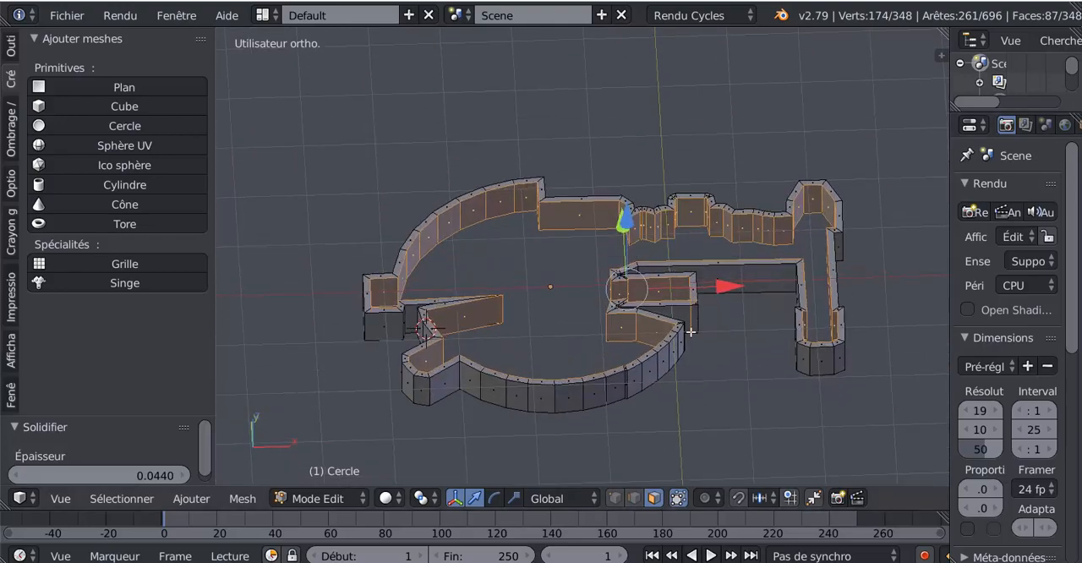
{"action": "middle_click_drag", "start_coordinate": [690, 380], "coordinate": [704, 356]}
- Select all the lower vertices of the walls in the front view and delete them, keeping only the flat upper outline
{"action": "key", "text": "KP_1"}
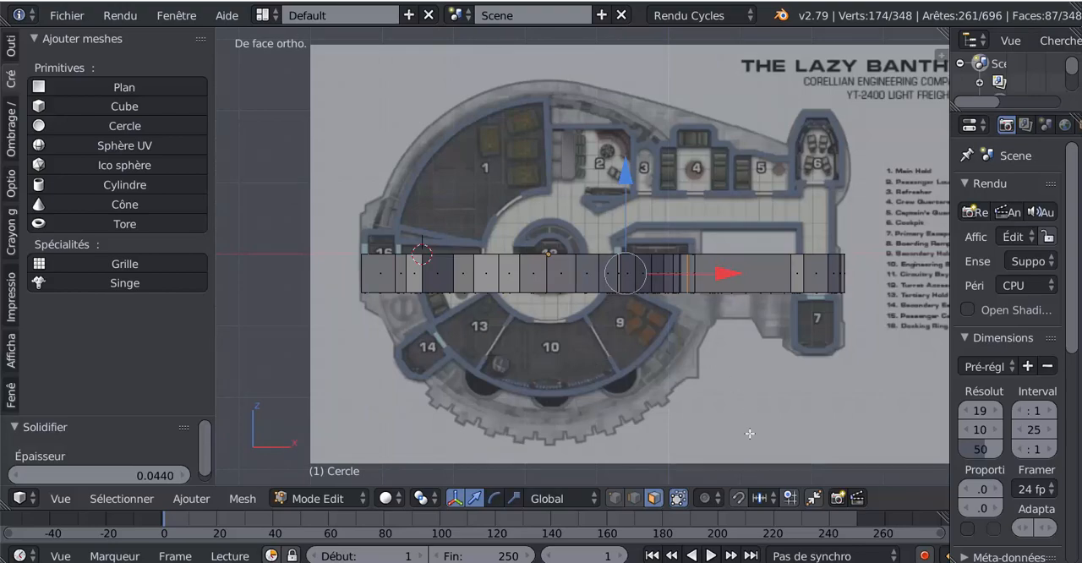
{"action": "left_click", "coordinate": [615, 499]}
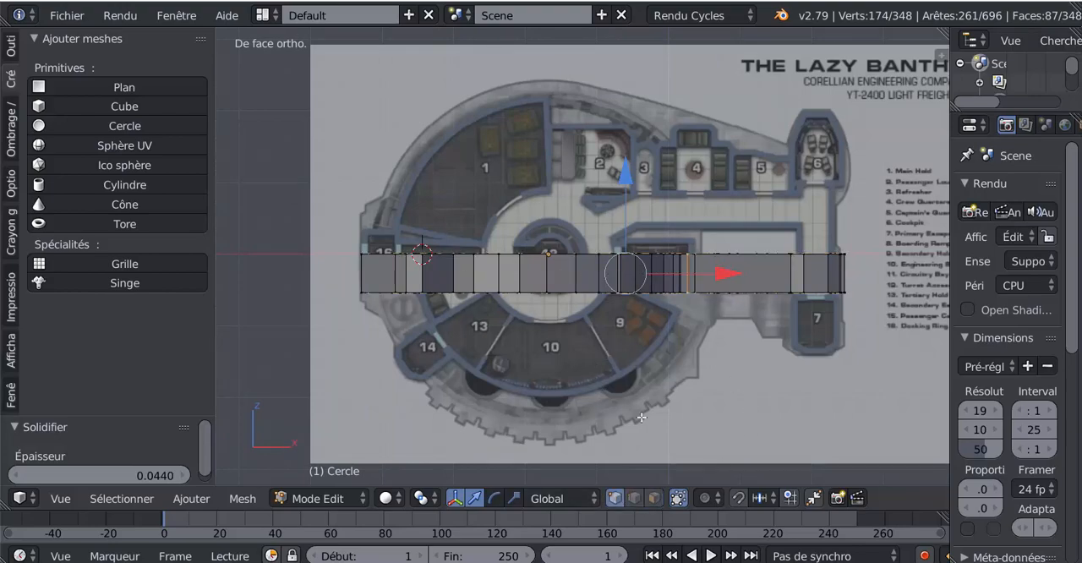
{"action": "key", "text": "z"}
{"action": "key", "text": "a"}
{"action": "key", "text": "a"}
{"action": "key", "text": "a"}
{"action": "key", "text": "a"}
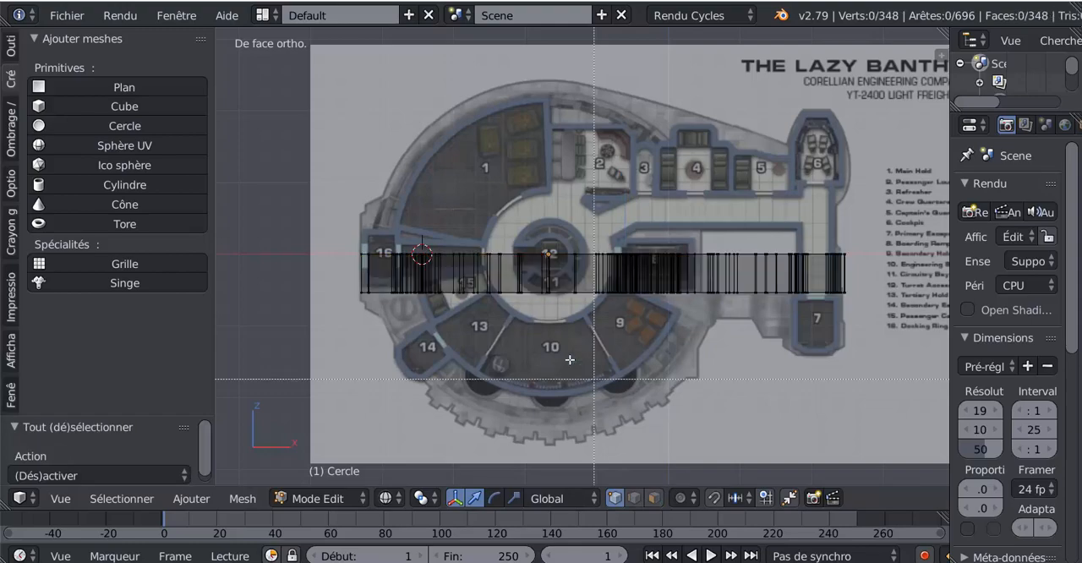
{"action": "key", "text": "b"}
{"action": "left_click_drag", "start_coordinate": [357, 281], "coordinate": [876, 347]}
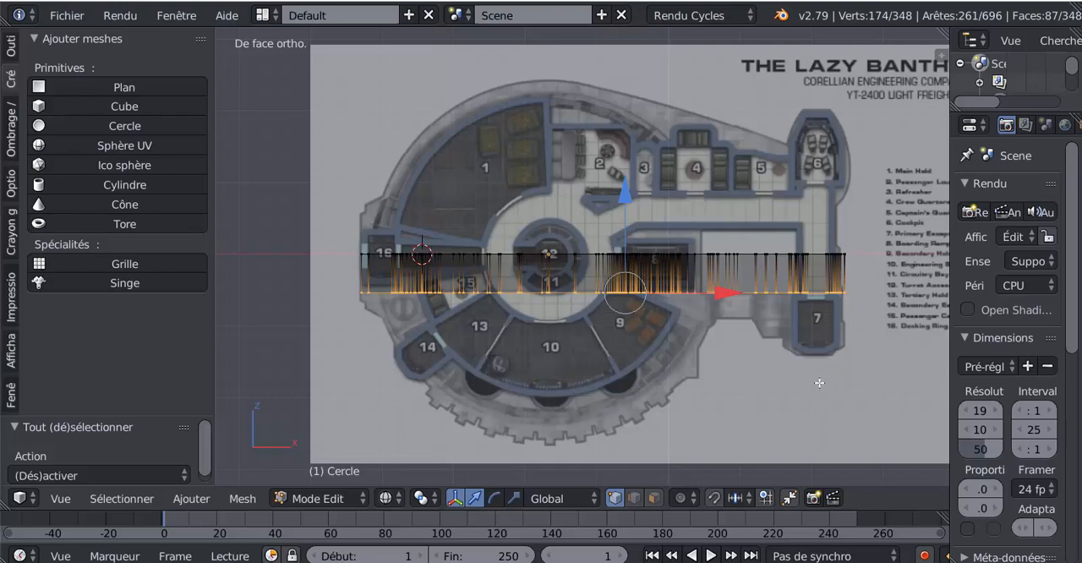
{"action": "key", "text": "x"}
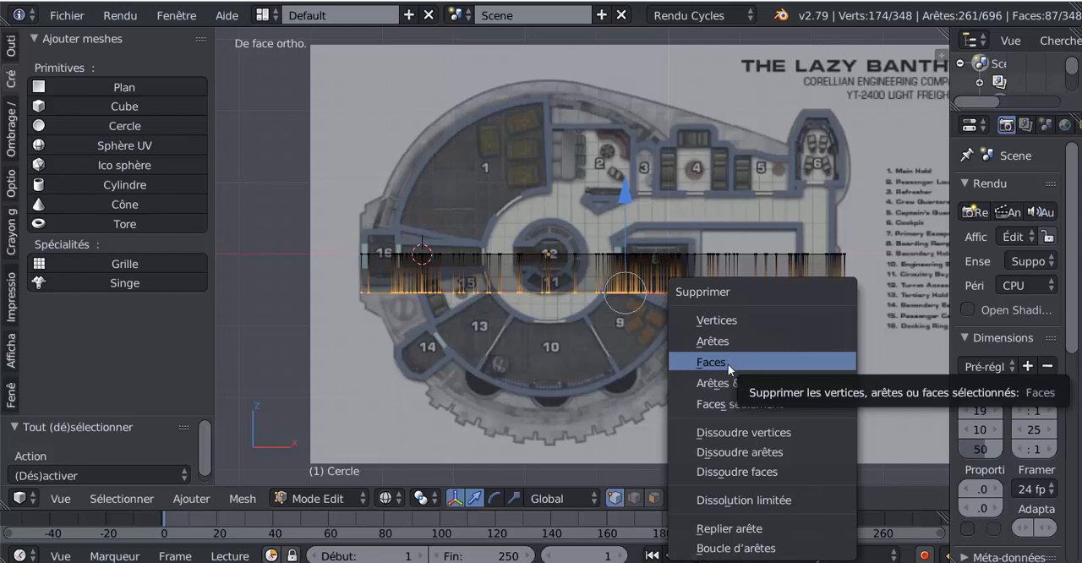
{"action": "left_click", "coordinate": [729, 321]}
- Leave Edit Mode and examine the flat wall outline against the deck plan, especially around rooms 8 and 9
{"action": "key", "text": "Tab"}
{"action": "middle_click_drag", "start_coordinate": [732, 322], "coordinate": [756, 411]}
{"action": "scroll", "coordinate": [755, 410], "scroll_direction": "up", "scroll_amount": 3}
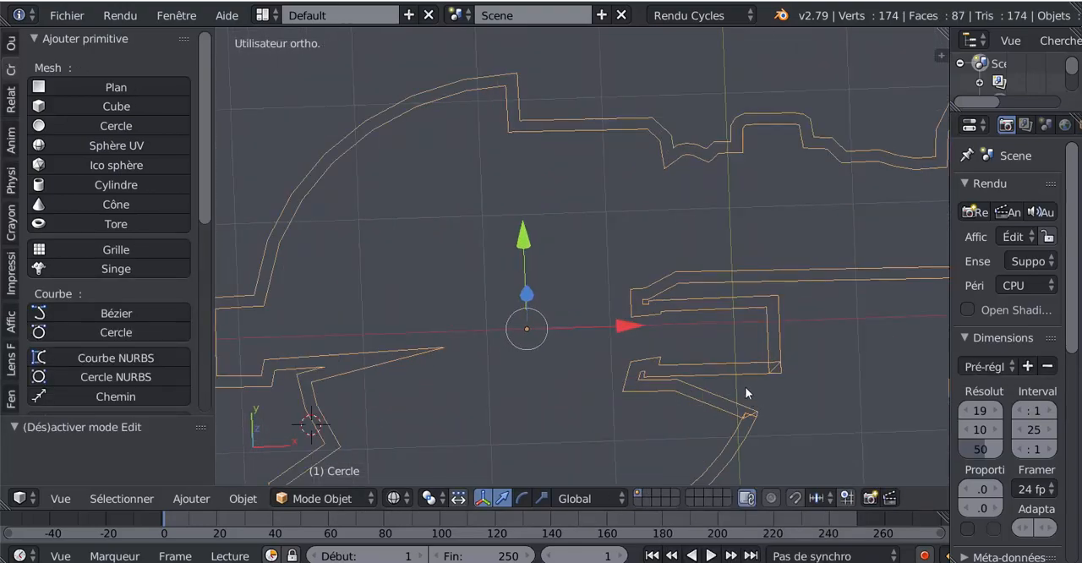
{"action": "scroll", "coordinate": [753, 387], "scroll_direction": "down", "scroll_amount": 4}
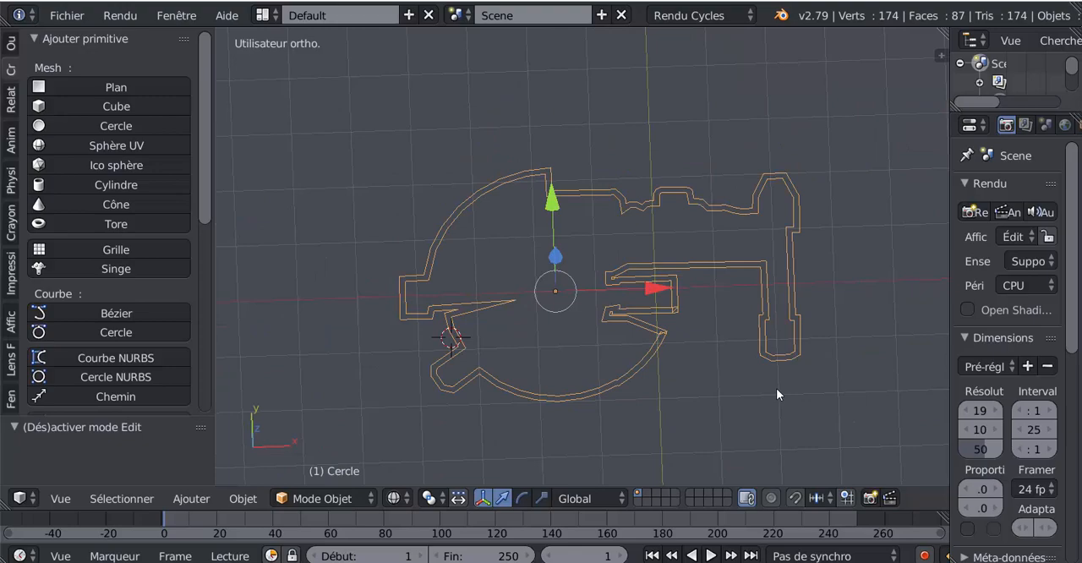
{"action": "key", "text": "KP_7"}
{"action": "scroll", "coordinate": [776, 389], "scroll_direction": "up", "scroll_amount": 4}
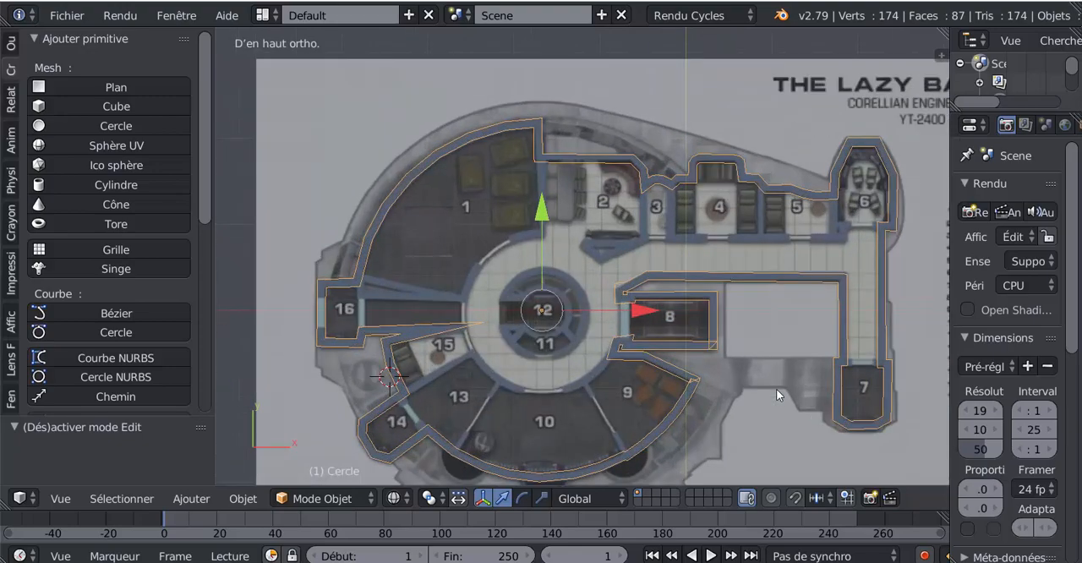
{"action": "scroll", "coordinate": [723, 374], "scroll_direction": "up", "scroll_amount": 4}
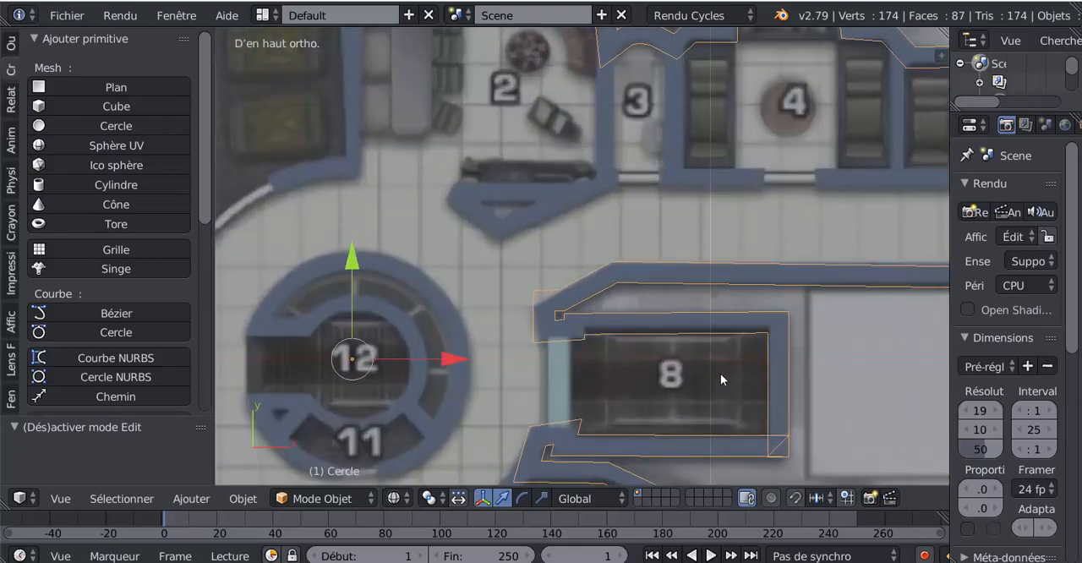
{"action": "scroll", "coordinate": [761, 380], "scroll_direction": "up", "scroll_amount": 1}
{"action": "scroll", "coordinate": [783, 383], "scroll_direction": "down", "scroll_amount": 3}
{"action": "scroll", "coordinate": [779, 355], "scroll_direction": "up", "scroll_amount": 4}
{"action": "scroll", "coordinate": [720, 326], "scroll_direction": "down", "scroll_amount": 1}
{"action": "scroll", "coordinate": [720, 326], "scroll_direction": "down", "scroll_amount": 1}
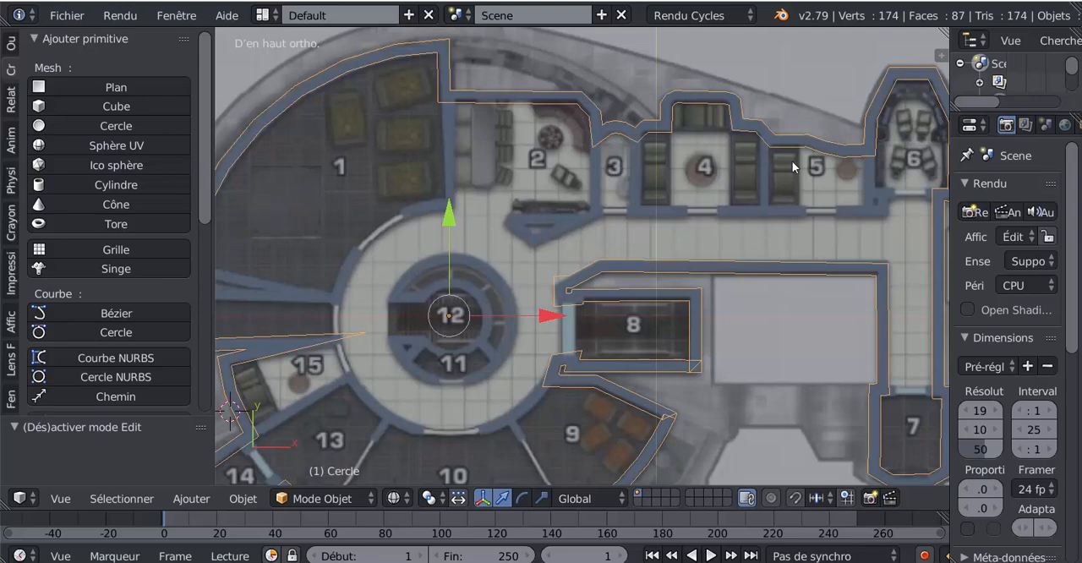
{"action": "scroll", "coordinate": [659, 291], "scroll_direction": "up", "scroll_amount": 1}
{"action": "scroll", "coordinate": [647, 310], "scroll_direction": "up", "scroll_amount": 2}
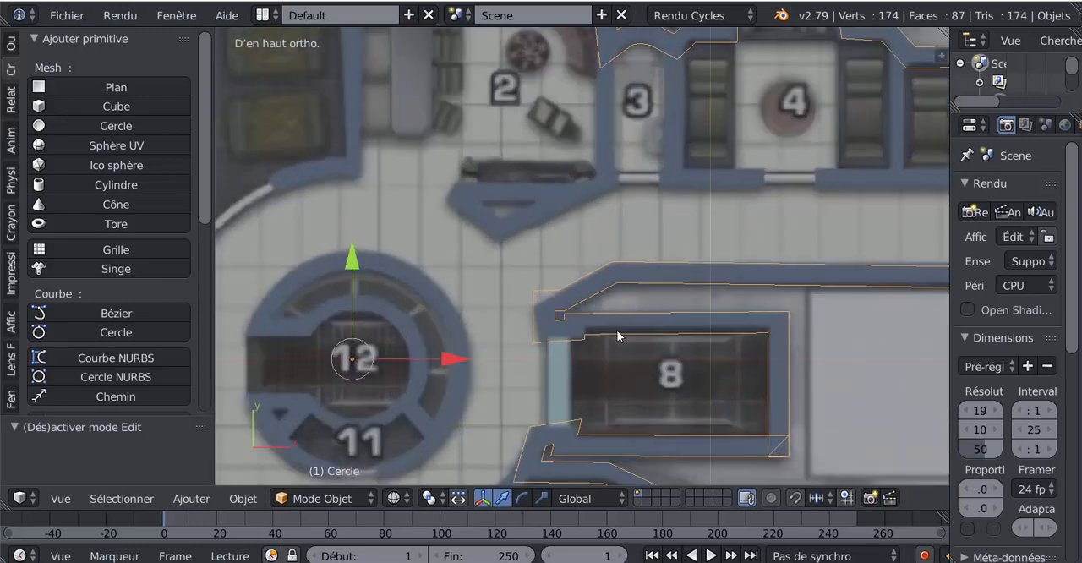
{"action": "middle_click_drag", "start_coordinate": [617, 331], "coordinate": [664, 172], "text": "shift"}
{"action": "scroll", "coordinate": [634, 237], "scroll_direction": "up", "scroll_amount": 2}
{"action": "middle_click_drag", "start_coordinate": [616, 286], "coordinate": [666, 204], "text": "shift"}
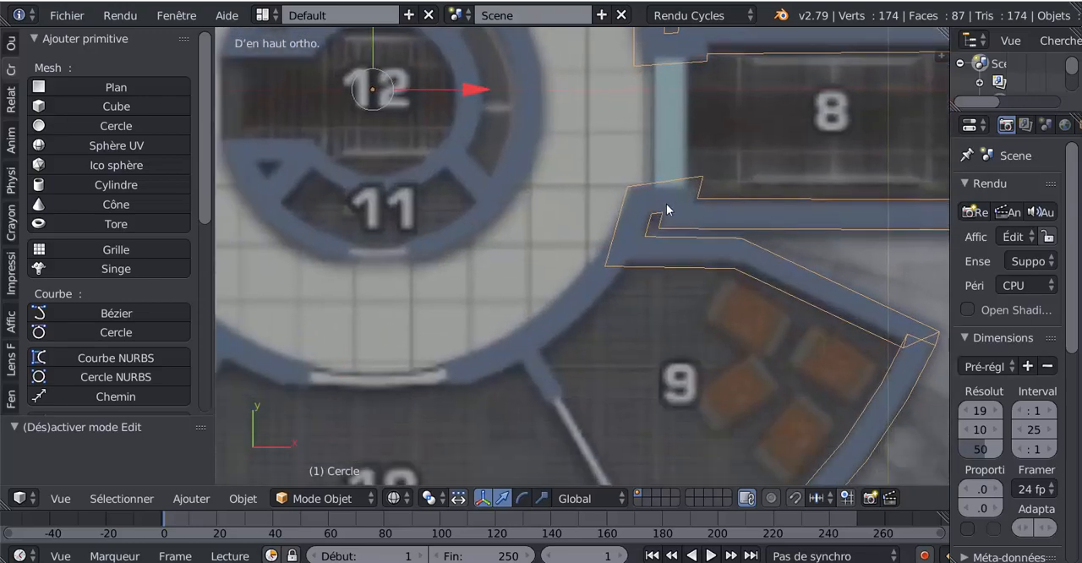
{"action": "scroll", "coordinate": [667, 204], "scroll_direction": "down", "scroll_amount": 3}
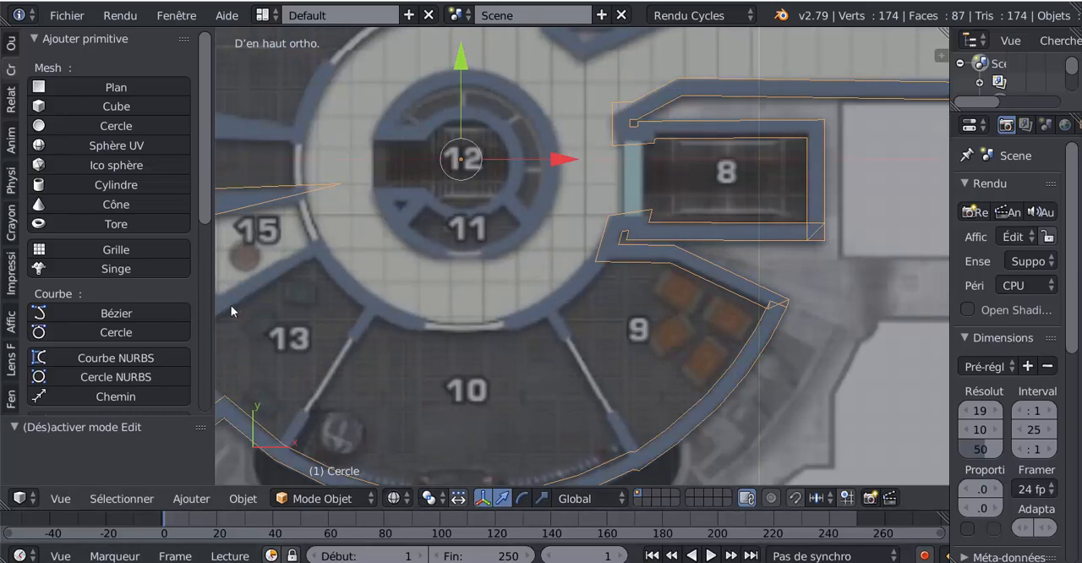
- In Edit Mode, move the outline vertex where room 9's upper wall meets the circular corridor by -0.059 along X
{"action": "key", "text": "Tab"}
{"action": "scroll", "coordinate": [641, 321], "scroll_direction": "up", "scroll_amount": 3}
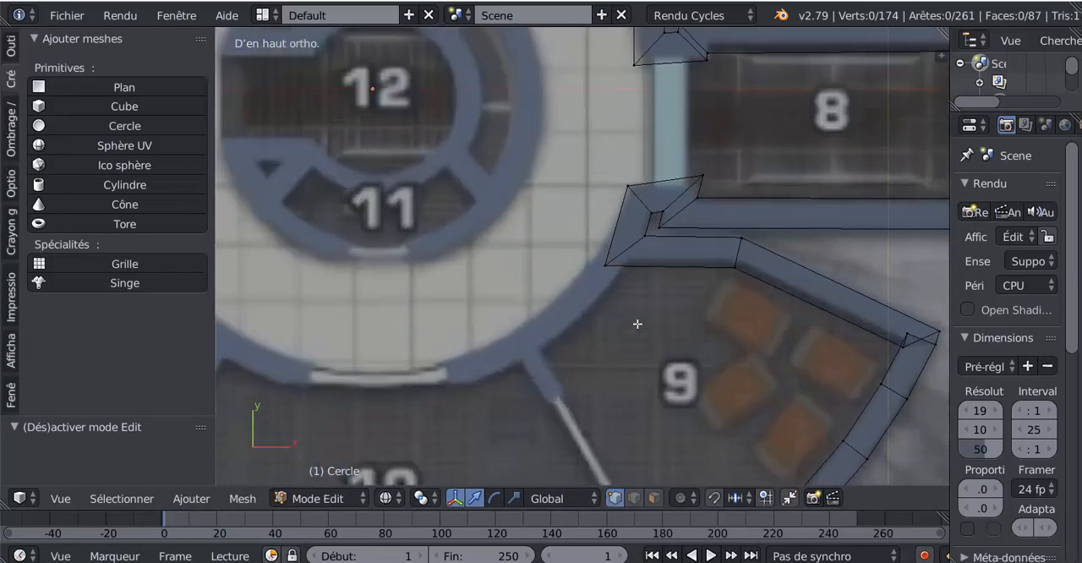
{"action": "right_click", "coordinate": [605, 268]}
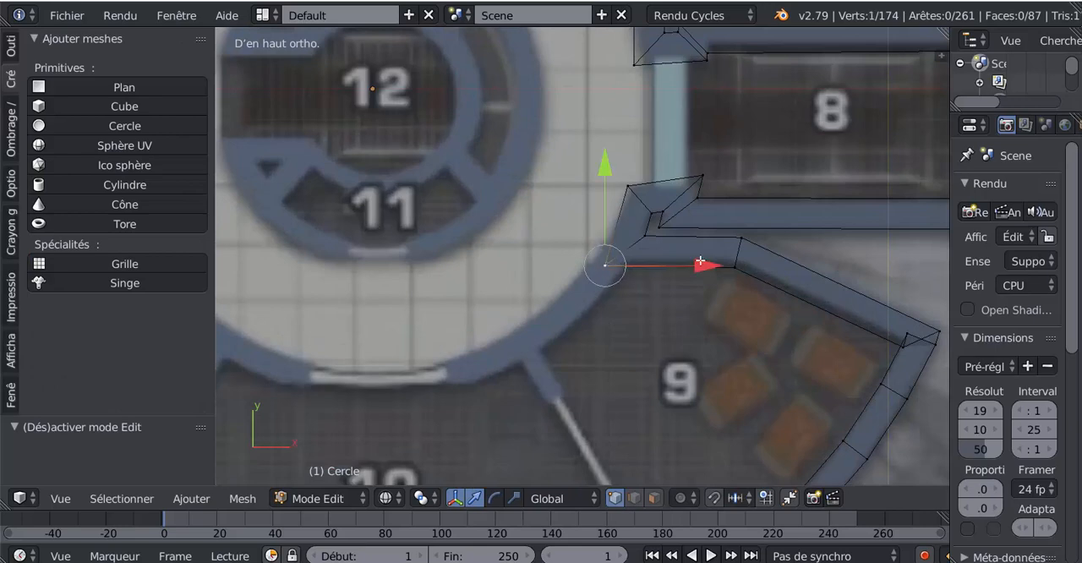
{"action": "left_click_drag", "start_coordinate": [701, 268], "coordinate": [682, 267]}
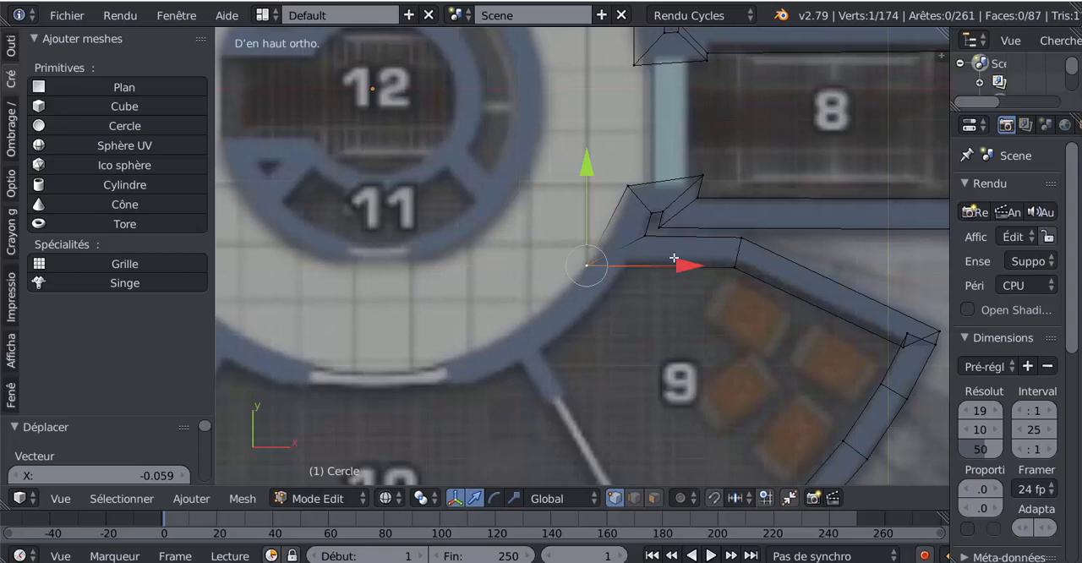
- Add a loop cut across room 9's short upper wall segment and slide it about halfway toward the circular corridor
{"action": "key", "text": "ctrl+r"}
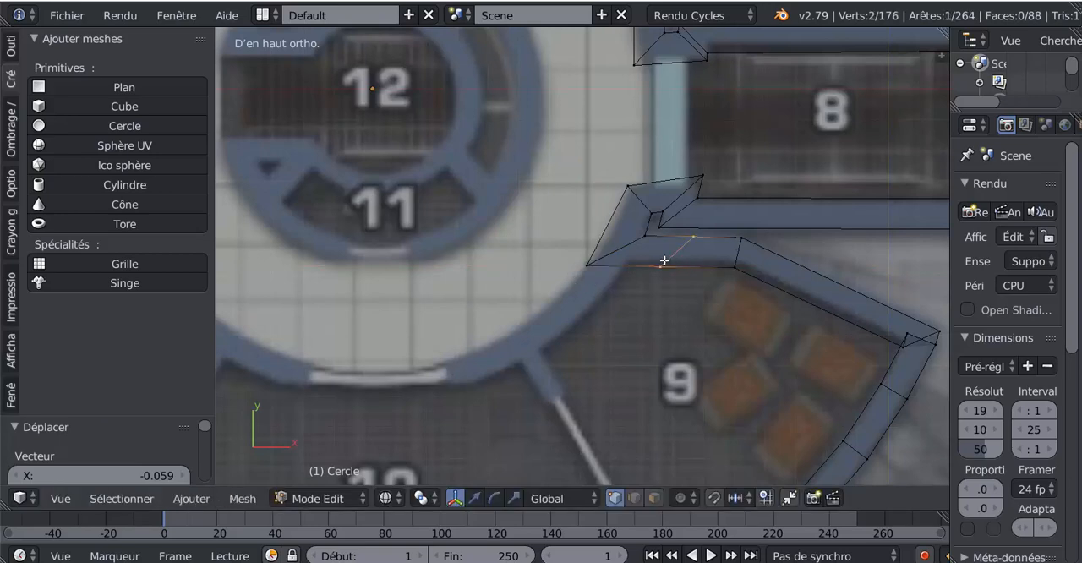
{"action": "left_click", "coordinate": [663, 261]}
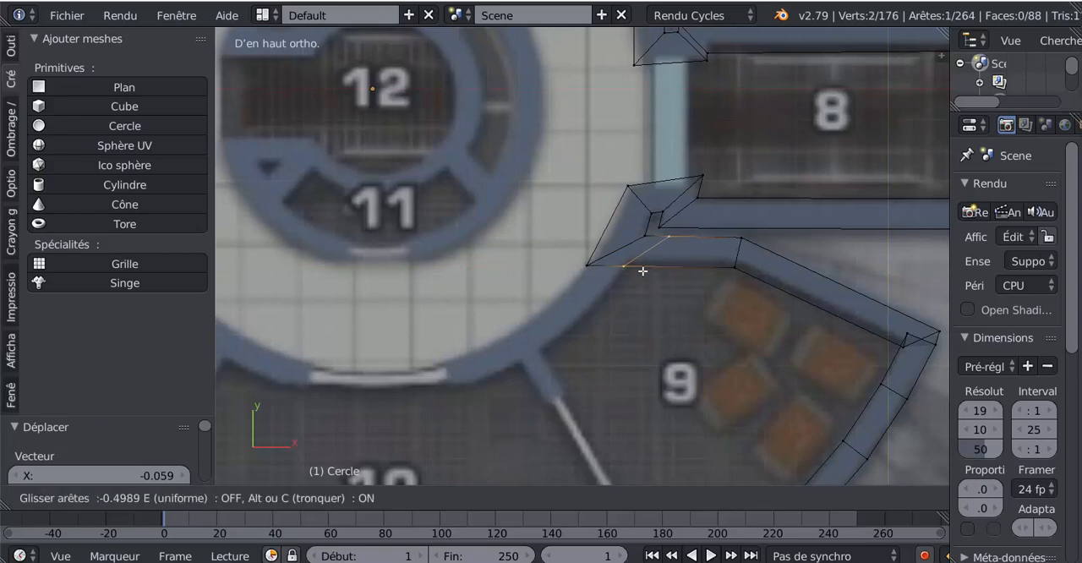
{"action": "left_click", "coordinate": [645, 272]}
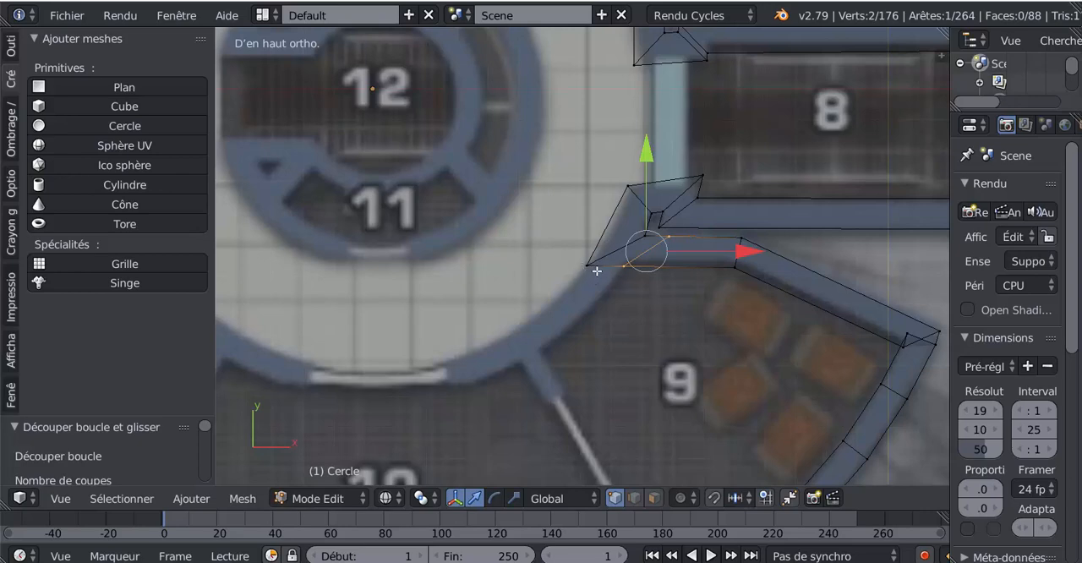
- Move the new cut's vertex on room 9's side slightly up along Y and 0.009 along X
{"action": "right_click", "coordinate": [590, 267], "text": "shift"}
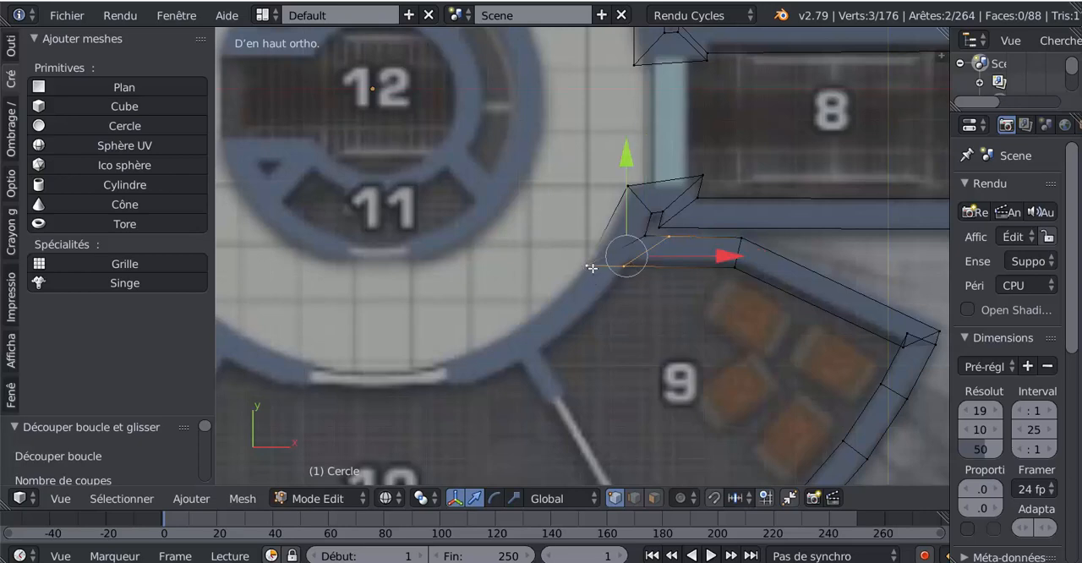
{"action": "right_click", "coordinate": [672, 237], "text": "shift"}
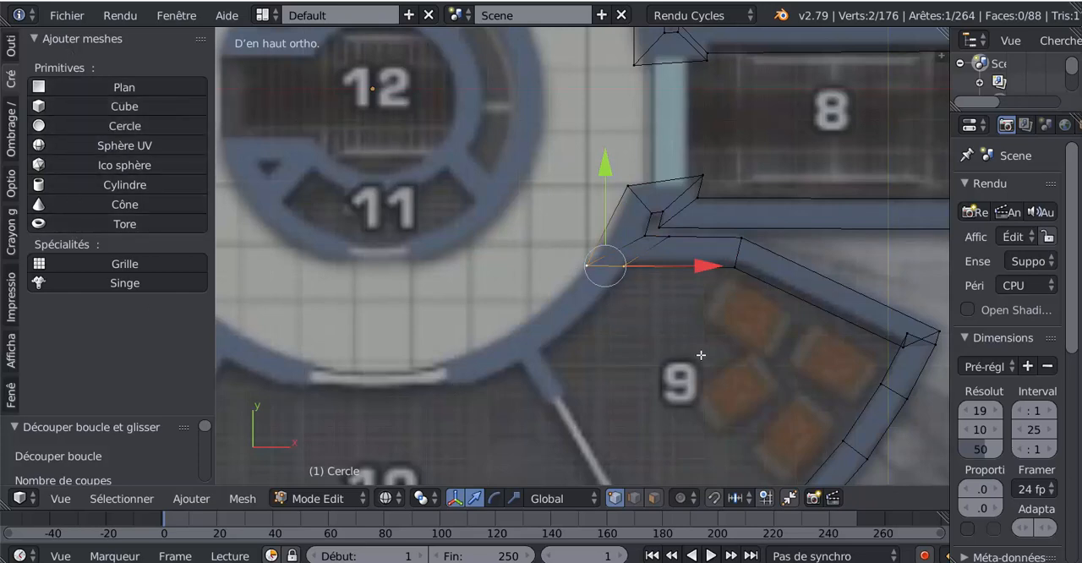
{"action": "scroll", "coordinate": [701, 356], "scroll_direction": "down", "scroll_amount": 3}
{"action": "scroll", "coordinate": [701, 357], "scroll_direction": "up", "scroll_amount": 3}
{"action": "right_click", "coordinate": [627, 267]}
{"action": "left_click_drag", "start_coordinate": [629, 180], "coordinate": [629, 176]}
{"action": "mouse_move", "coordinate": [712, 262]}
{"action": "left_mouse_down"}
{"action": "mouse_move", "coordinate": [722, 259]}
{"action": "mouse_move", "coordinate": [714, 263]}
{"action": "left_mouse_up"}
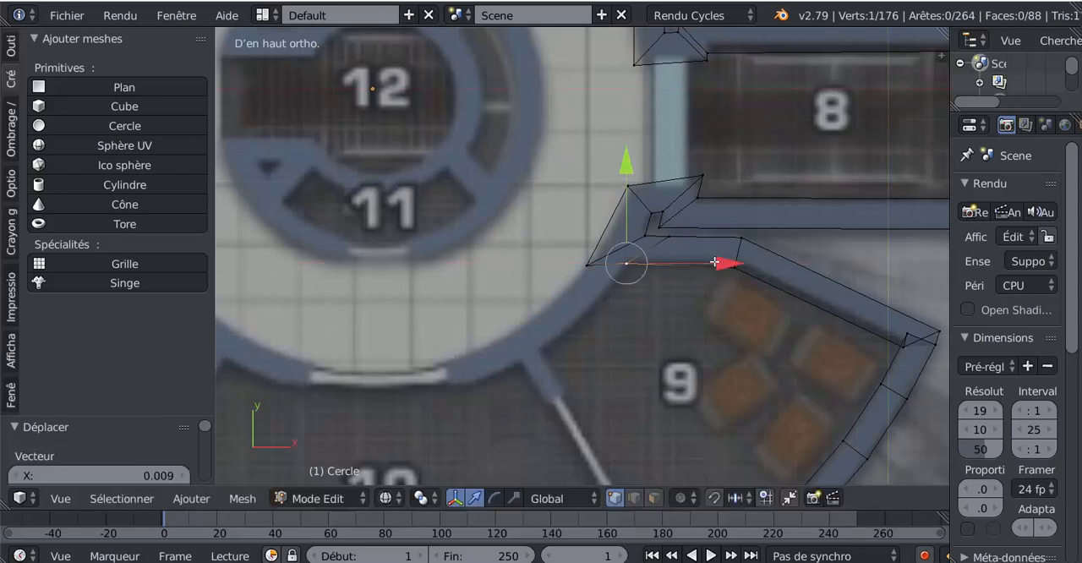
- Extrude the edge at room 9's corridor corner about 0.18 along the circular wall, rotate its end 56.1° and scale it to 0.698
{"action": "right_click", "coordinate": [584, 269], "text": "ctrl"}
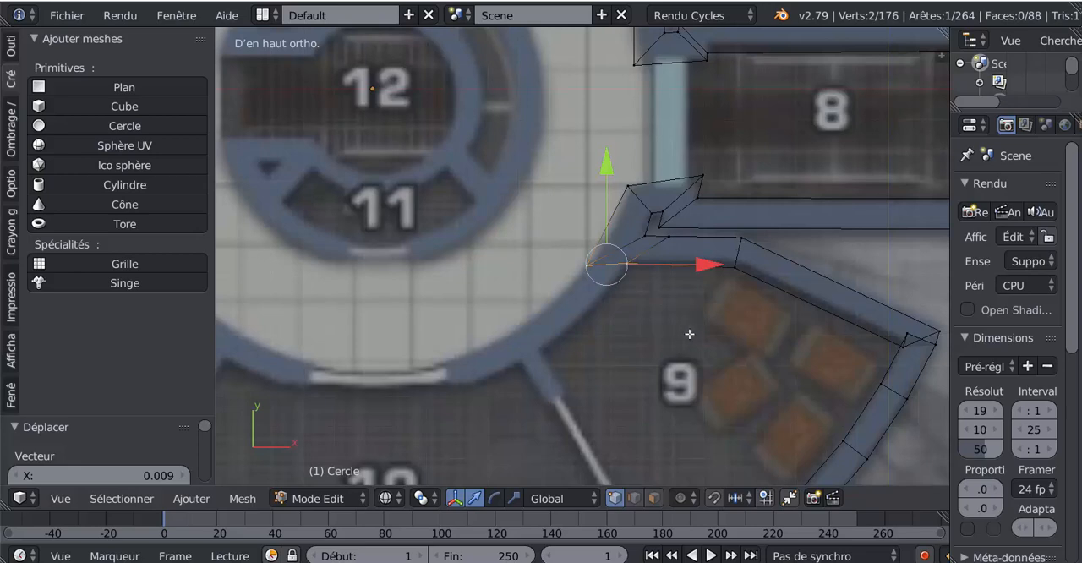
{"action": "key", "text": "e"}
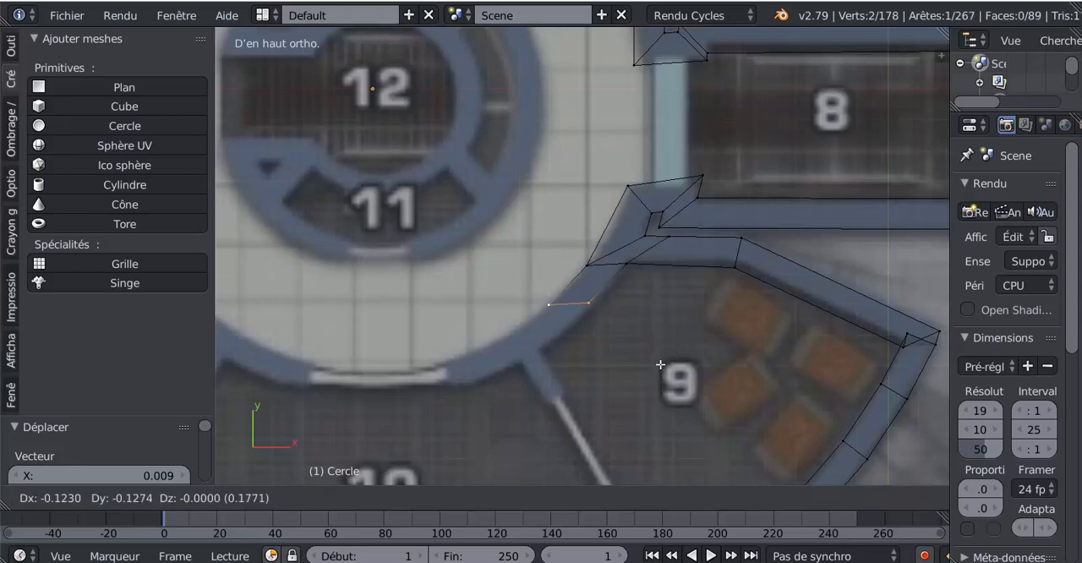
{"action": "left_click", "coordinate": [662, 367]}
{"action": "key", "text": "r"}
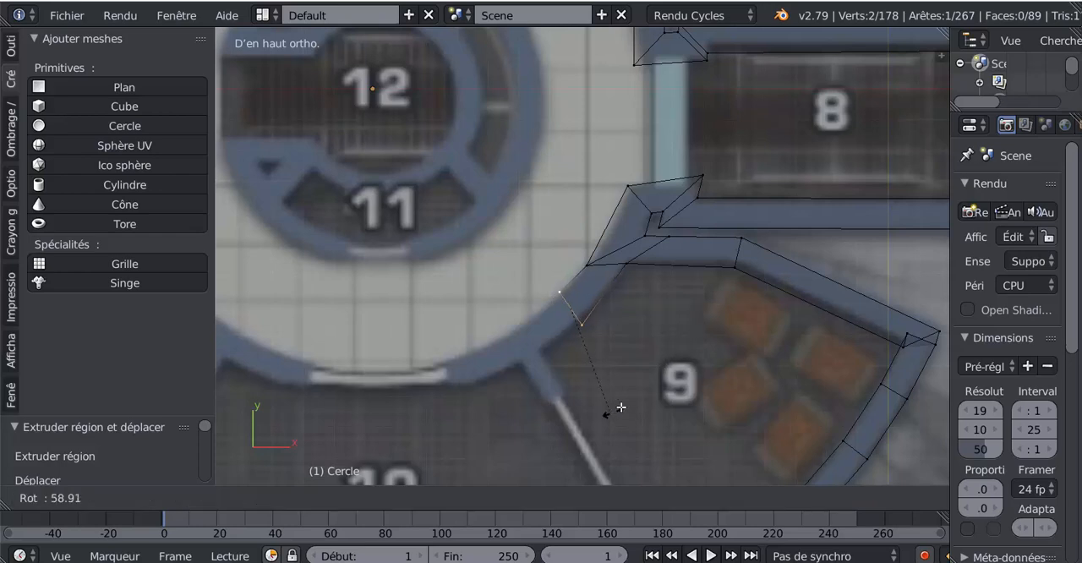
{"action": "left_click", "coordinate": [617, 413]}
{"action": "key", "text": "s"}
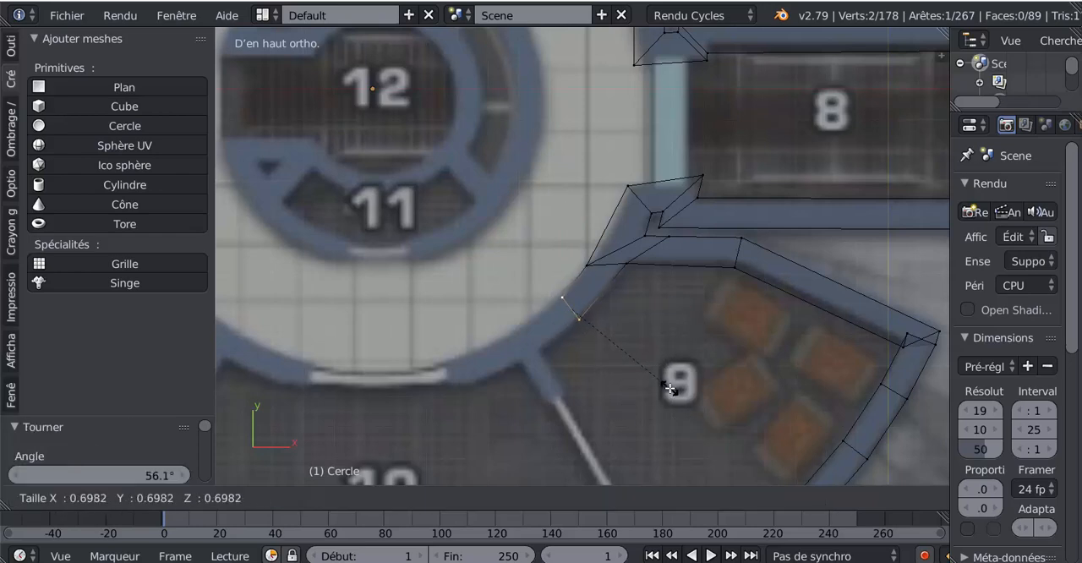
{"action": "left_click", "coordinate": [671, 387]}
- Extrude the wall's end edge about 0.12 along the circular wall, rotate it 12.3°, and extrude it again a short distance
{"action": "key", "text": "e"}
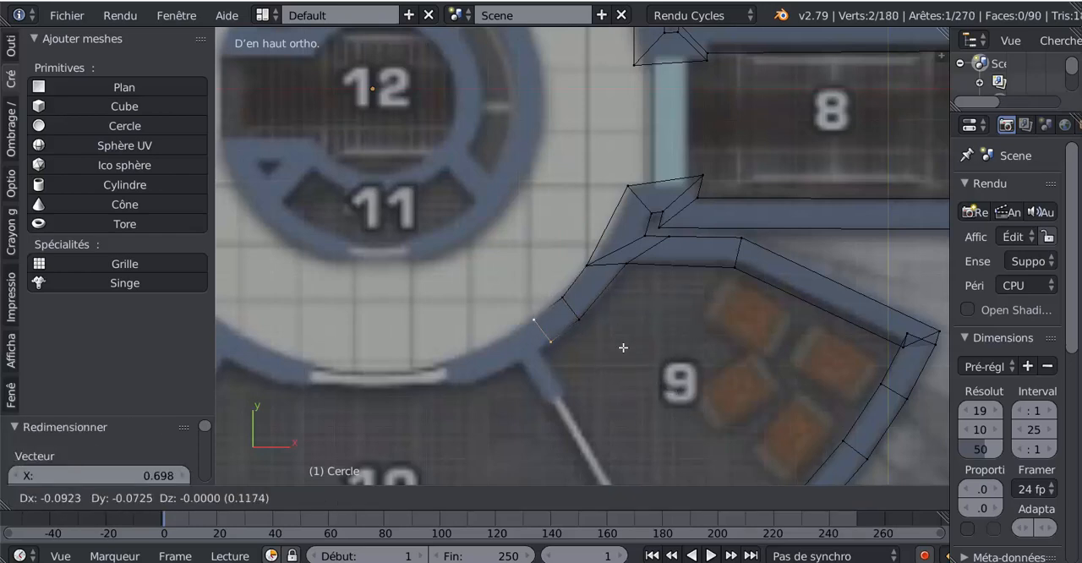
{"action": "left_click", "coordinate": [623, 350]}
{"action": "key", "text": "r"}
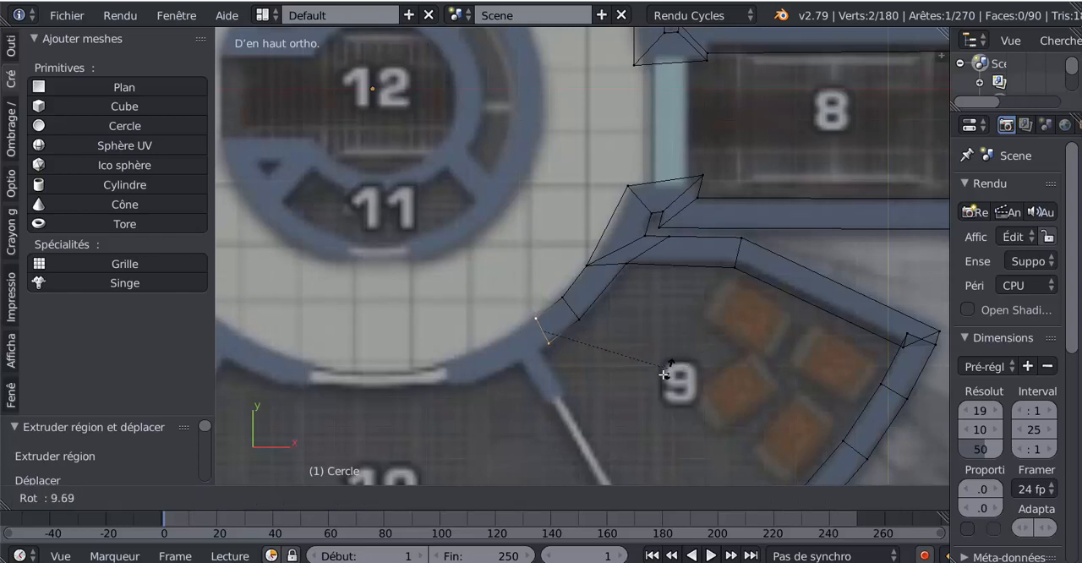
{"action": "left_click", "coordinate": [665, 374]}
{"action": "key", "text": "e"}
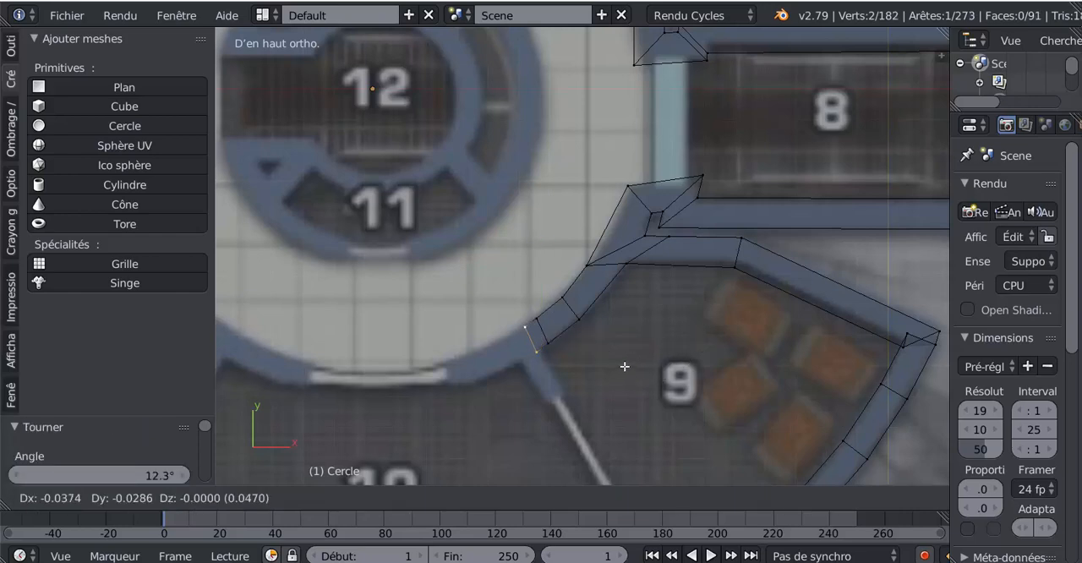
{"action": "left_click", "coordinate": [624, 362]}
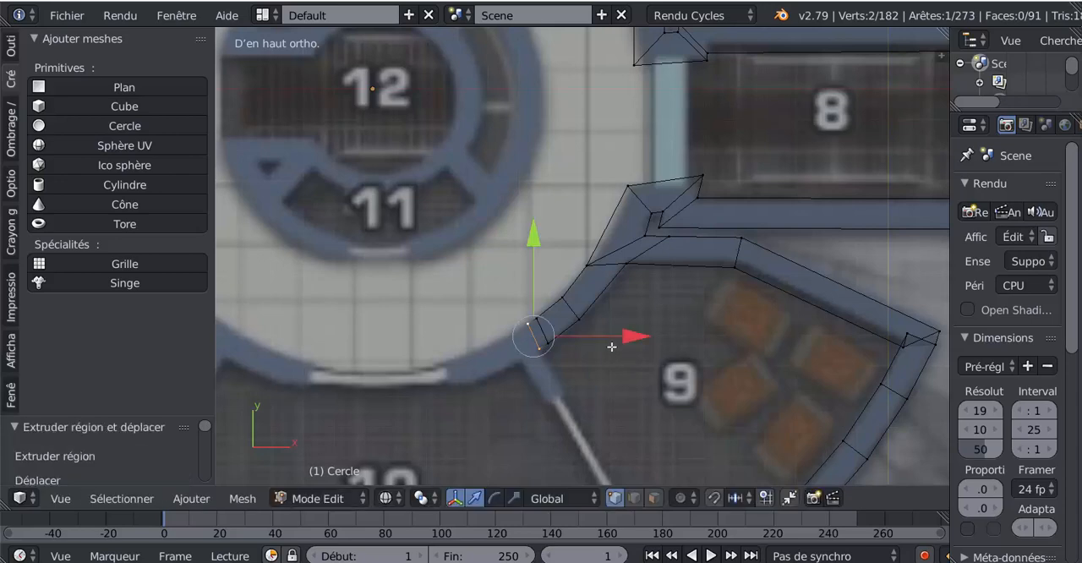
- Move the first cross edge below room 9's corridor corner 0.035 along X, up along the circular wall toward the corner
{"action": "right_click", "coordinate": [576, 314]}
{"action": "right_click", "coordinate": [567, 297], "text": "shift"}
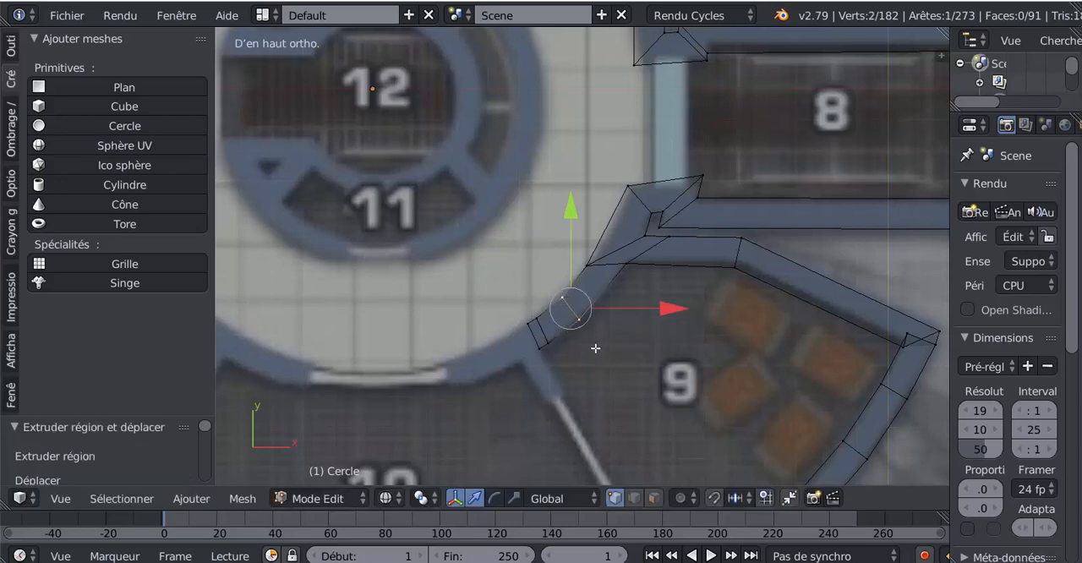
{"action": "key", "text": "g"}
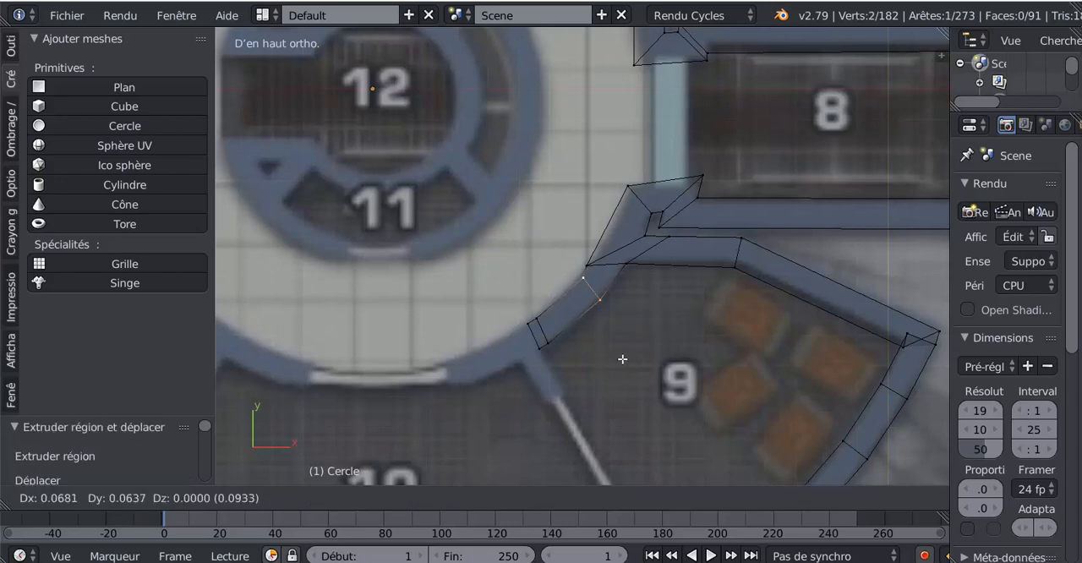
{"action": "left_click", "coordinate": [614, 367]}
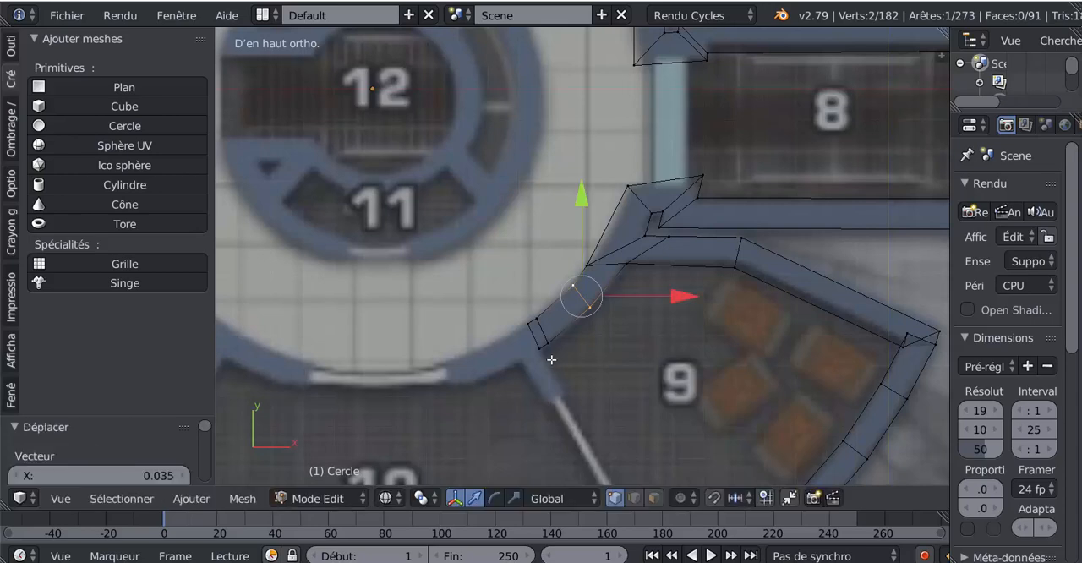
- Move the second-to-last cross edge of the circular wall 0.051 along X and slightly up, following the curve
{"action": "right_click", "coordinate": [538, 319]}
{"action": "right_click", "coordinate": [546, 343], "text": "shift"}
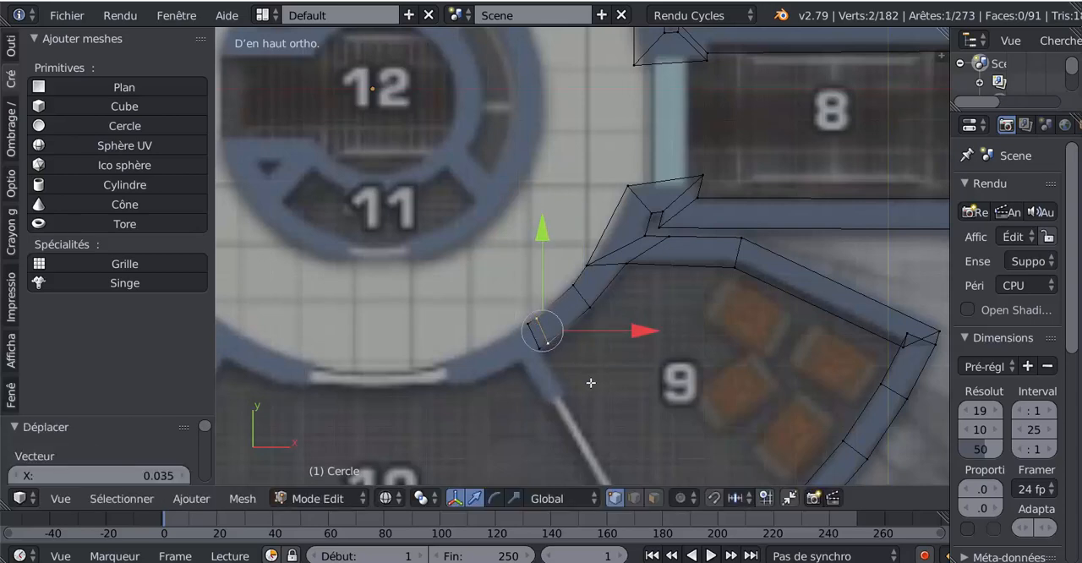
{"action": "key", "text": "g"}
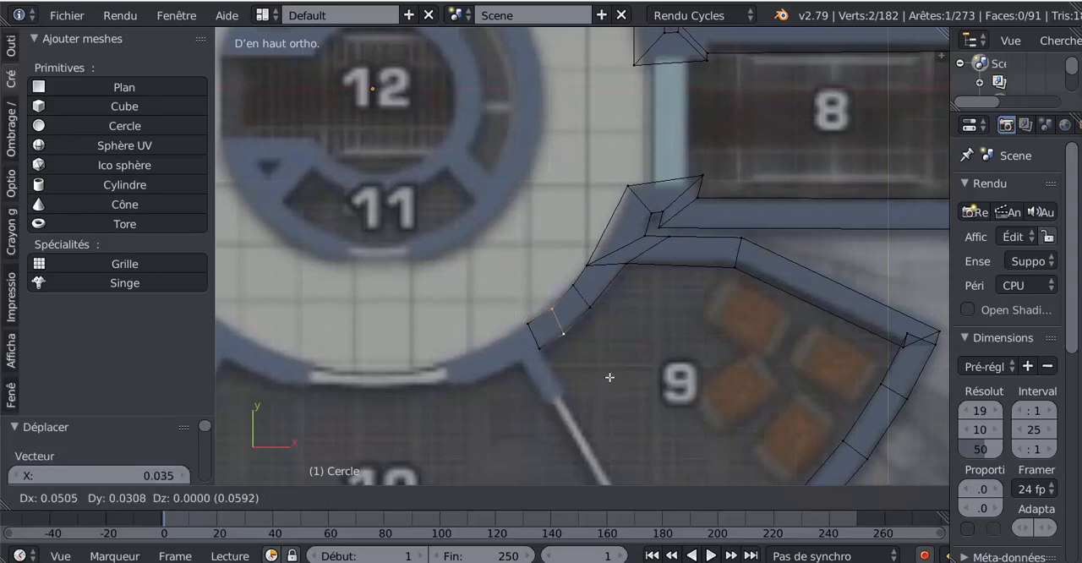
{"action": "left_click", "coordinate": [610, 375]}
- Extrude the circular wall's end edge twice, first across the width of the room 9–10 partition and again a little beyond it
{"action": "right_click", "coordinate": [531, 335]}
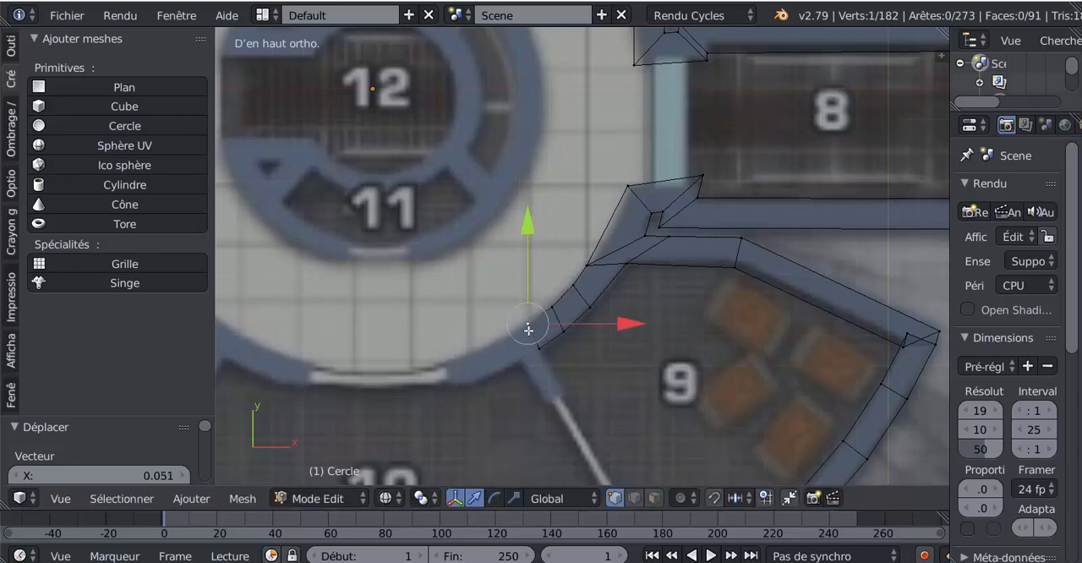
{"action": "key", "text": "e"}
{"action": "left_click", "coordinate": [571, 404]}
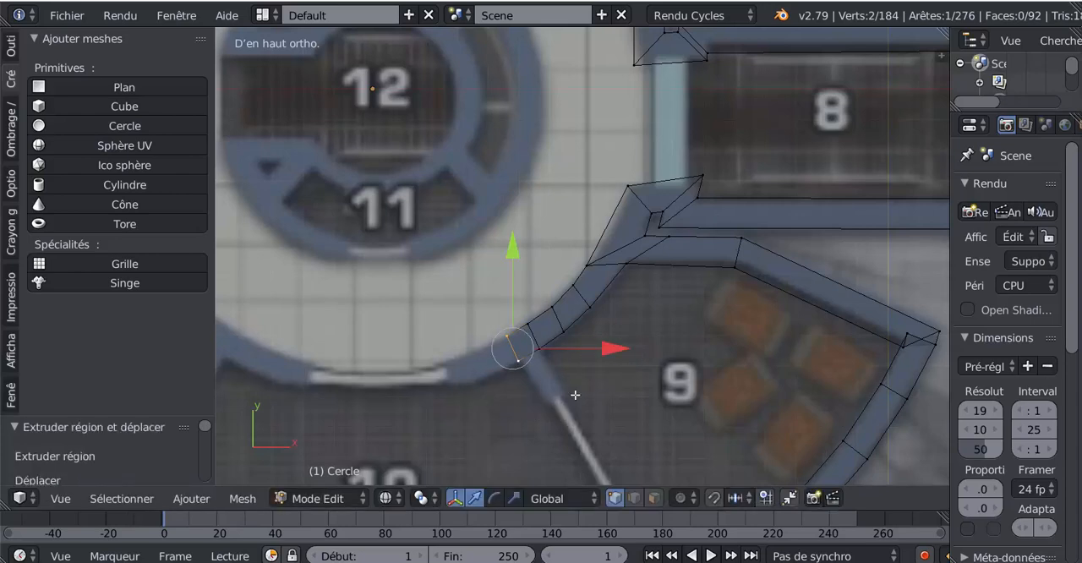
{"action": "key", "text": "e"}
{"action": "left_click", "coordinate": [550, 408]}
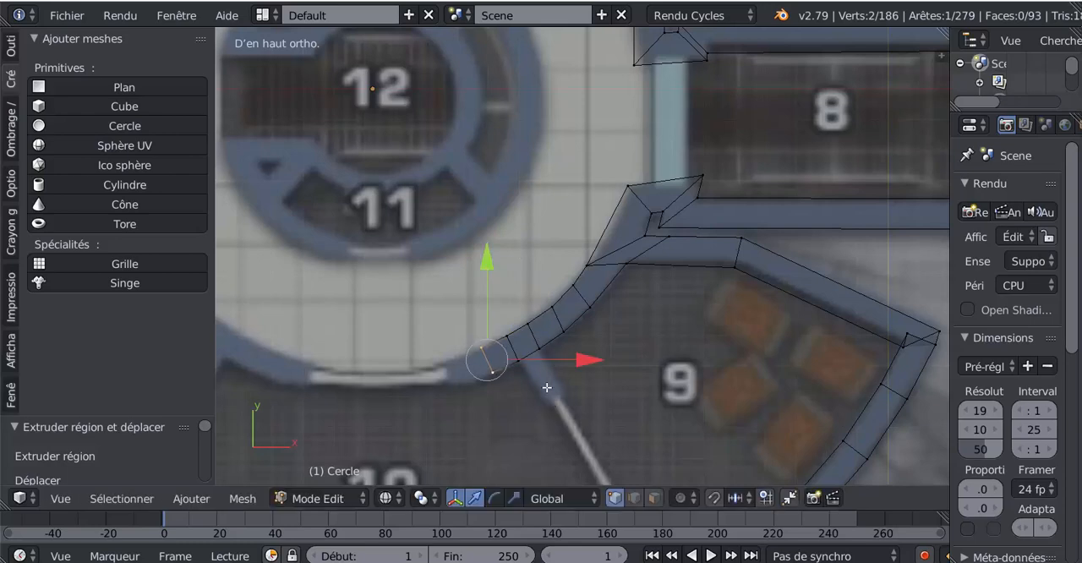
- Extrude the circular wall's outer edge at the room 9–10 partition down to where the thin white line begins
{"action": "right_click", "coordinate": [533, 354]}
{"action": "right_click", "coordinate": [518, 363], "text": "shift"}
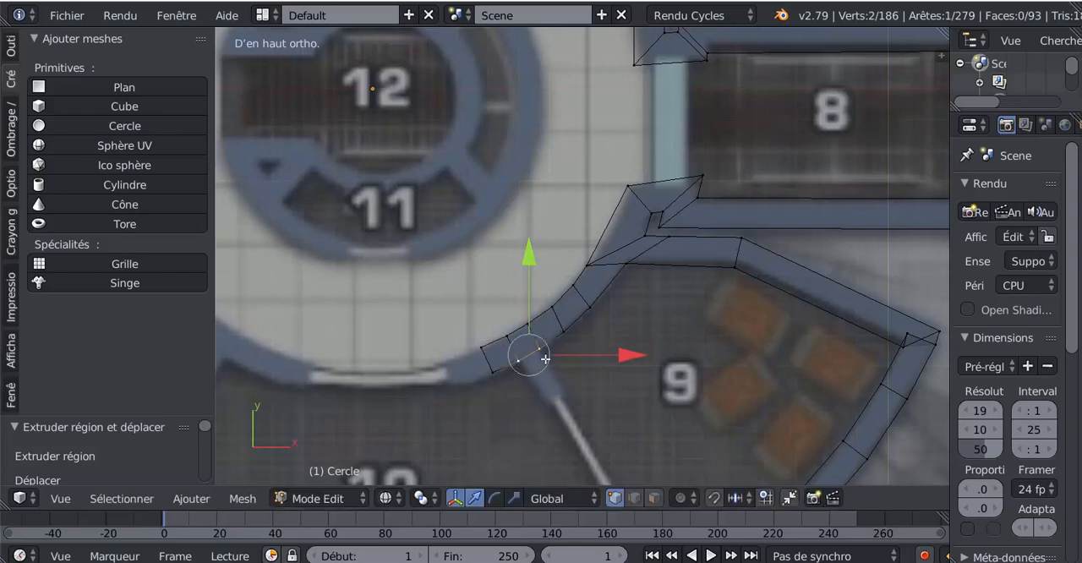
{"action": "key", "text": "e"}
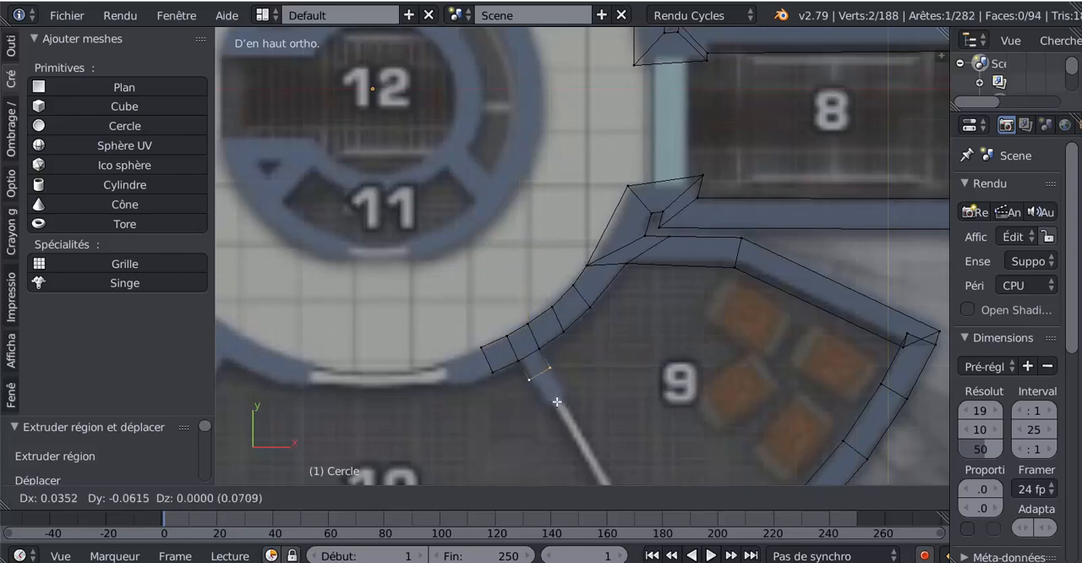
{"action": "left_click", "coordinate": [571, 422]}
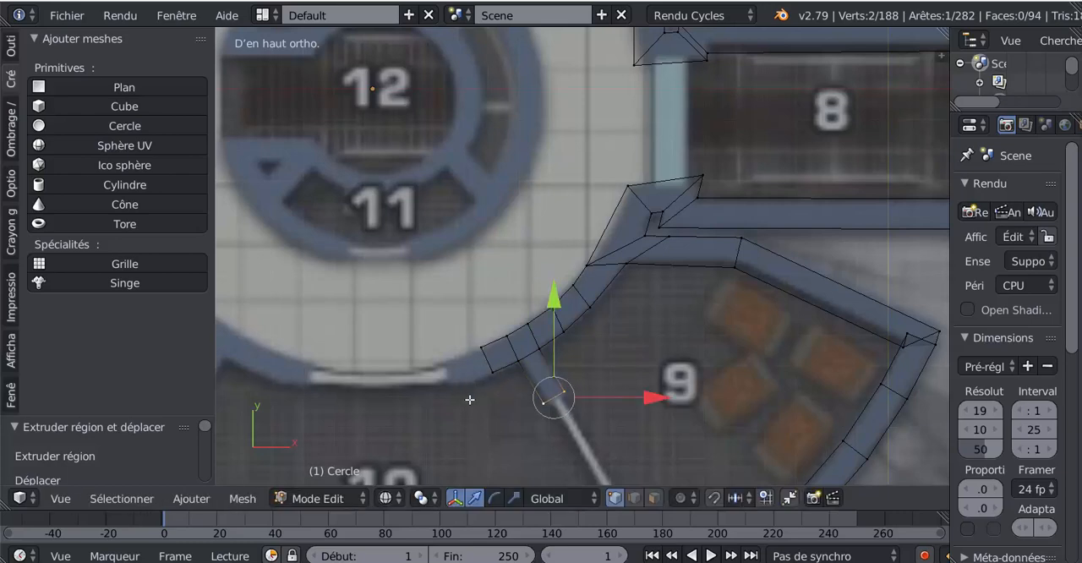
- Select the circular wall's end edge beyond the room 9–10 partition and move it 0.005 along X
{"action": "middle_click_drag", "start_coordinate": [468, 399], "coordinate": [550, 363], "text": "shift"}
{"action": "scroll", "coordinate": [560, 320], "scroll_direction": "up", "scroll_amount": 2}
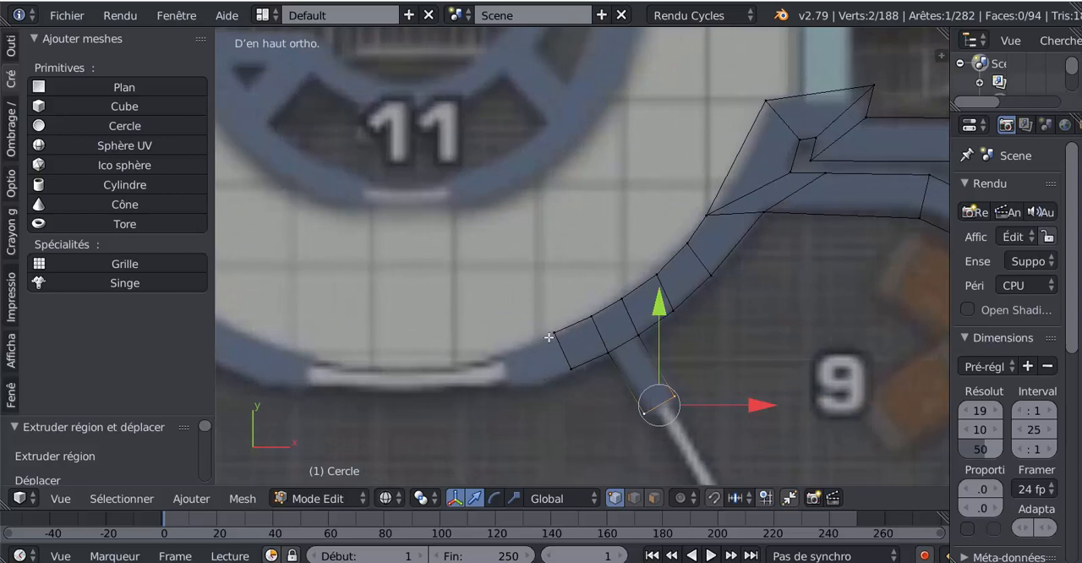
{"action": "right_click", "coordinate": [554, 338]}
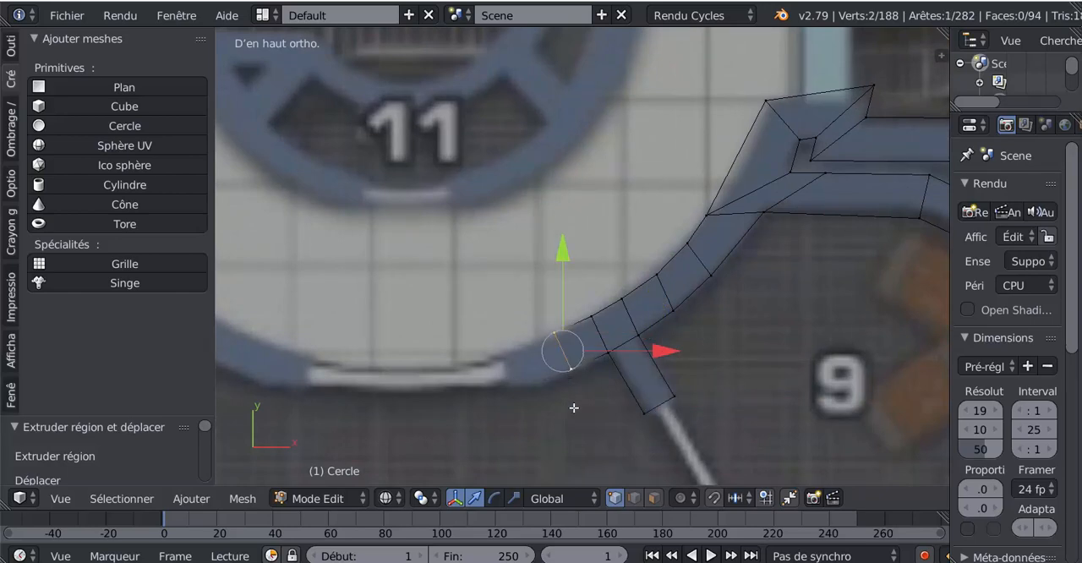
{"action": "key", "text": "e"}
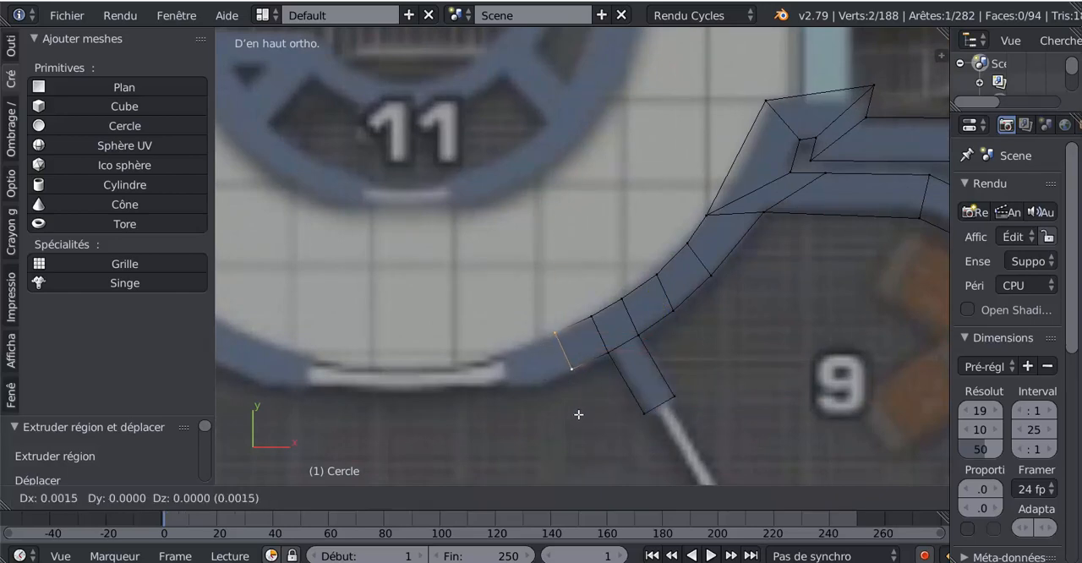
{"action": "left_click", "coordinate": [579, 414]}
- Try extending the circular wall's end edge toward room 10's doorway with two unrotated extrusions, and undo both
{"action": "key", "text": "g"}
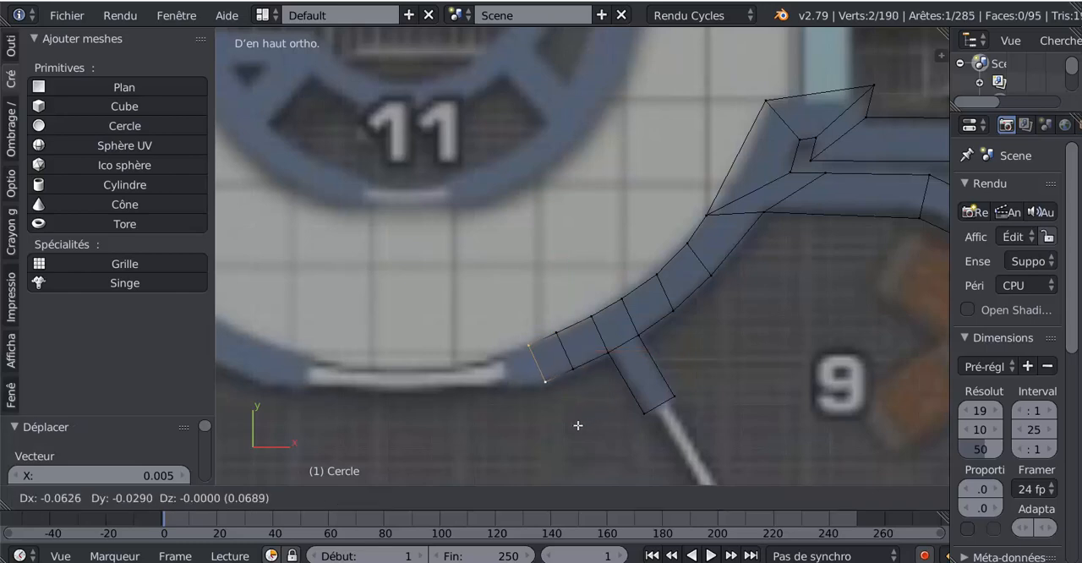
{"action": "left_click", "coordinate": [578, 426]}
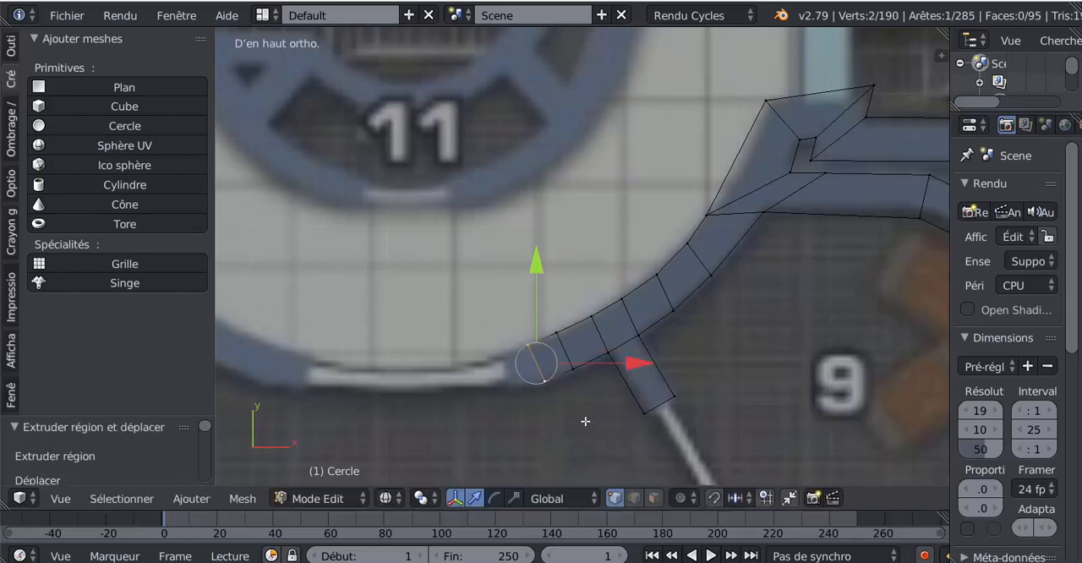
{"action": "key", "text": "e"}
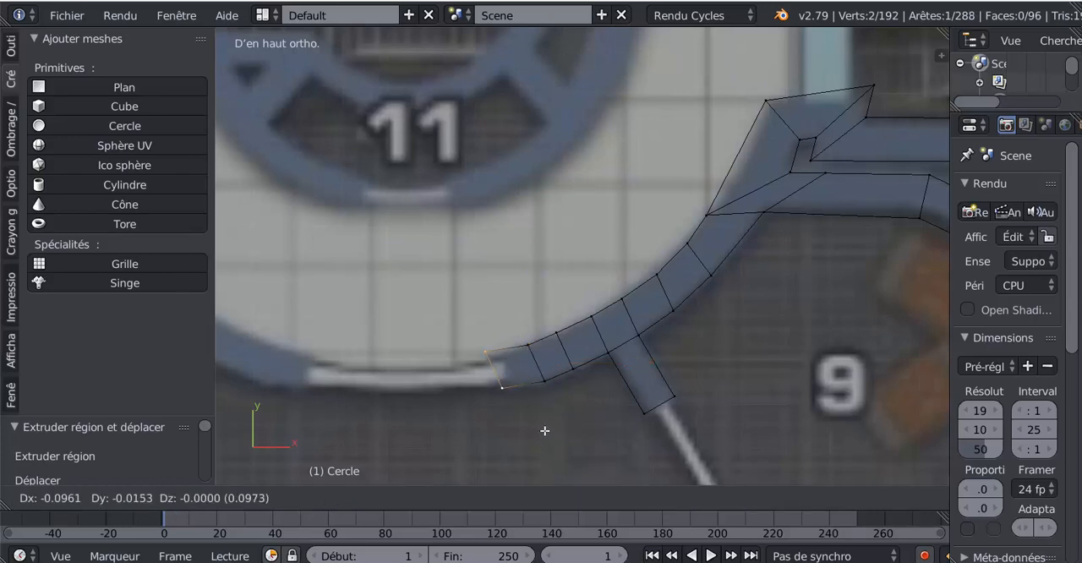
{"action": "left_click", "coordinate": [567, 429]}
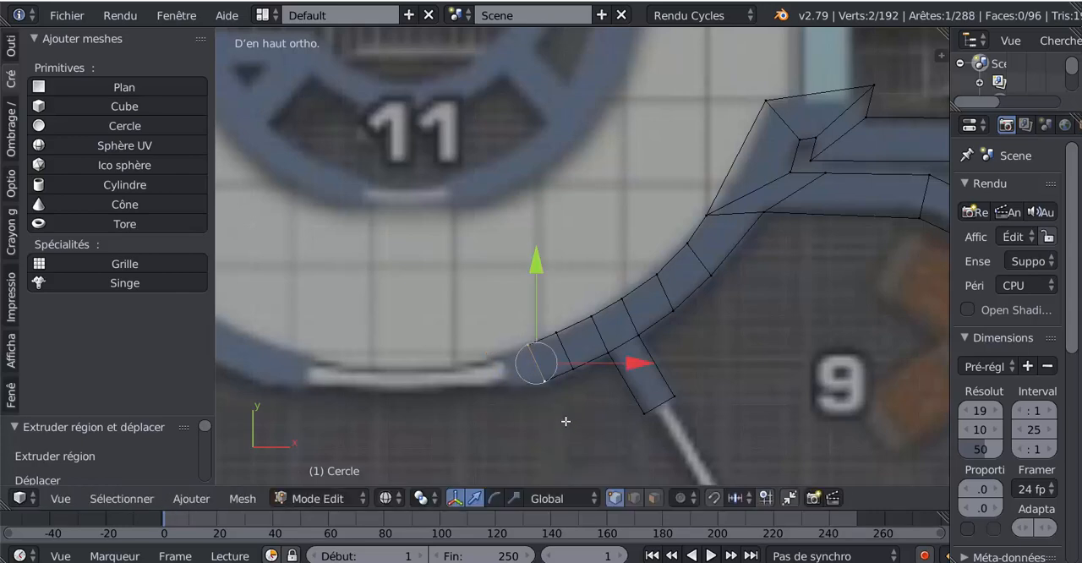
{"action": "key", "text": "ctrl+z"}
{"action": "key", "text": "ctrl+z"}
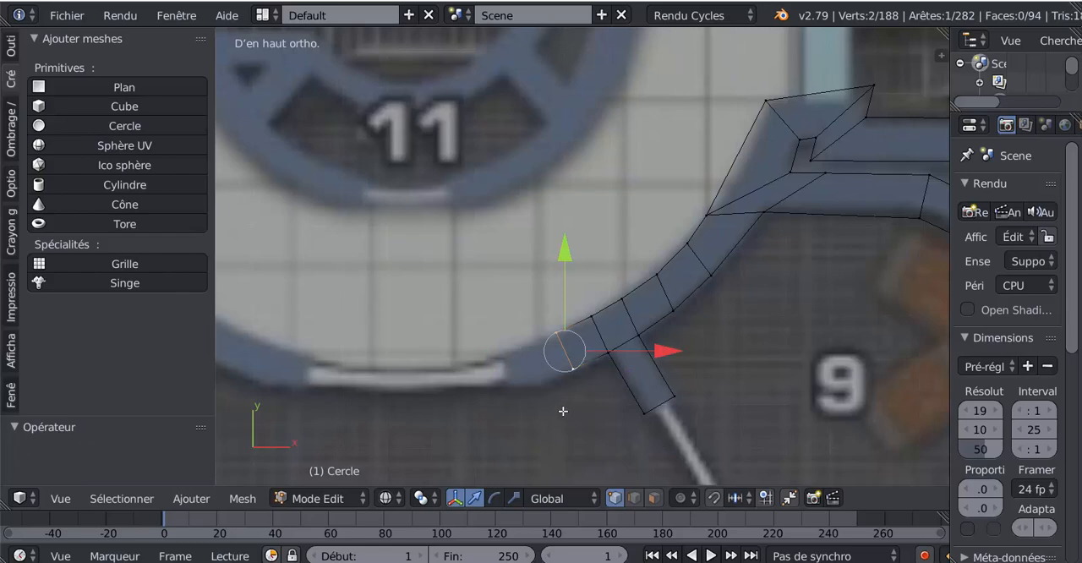
- Extrude the circular wall's end edge about 0.07 along the curve, rotate it 20°, and extrude it again to room 10's doorway
{"action": "key", "text": "e"}
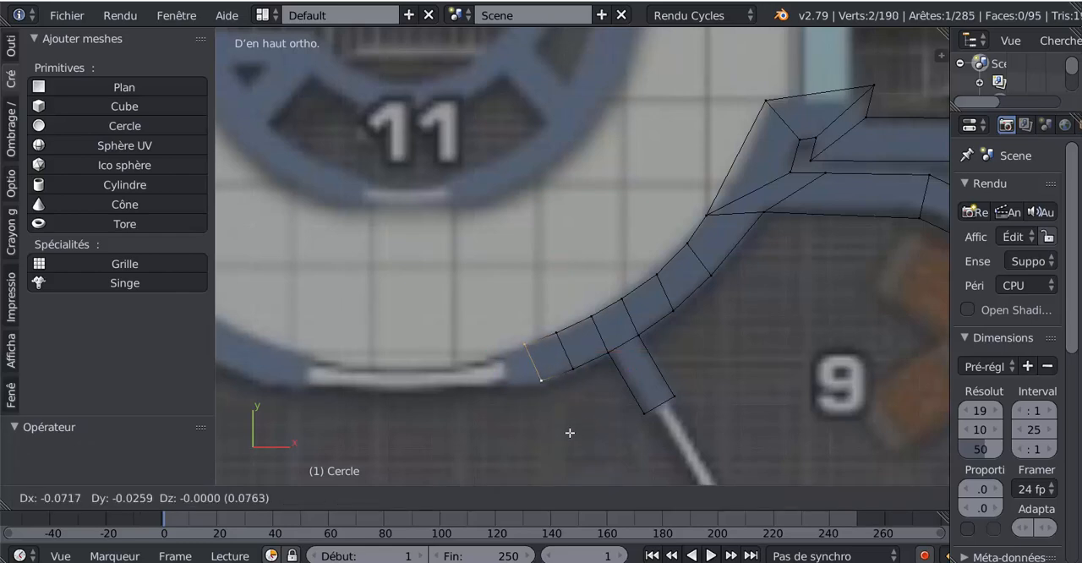
{"action": "left_click", "coordinate": [579, 434]}
{"action": "key", "text": "r"}
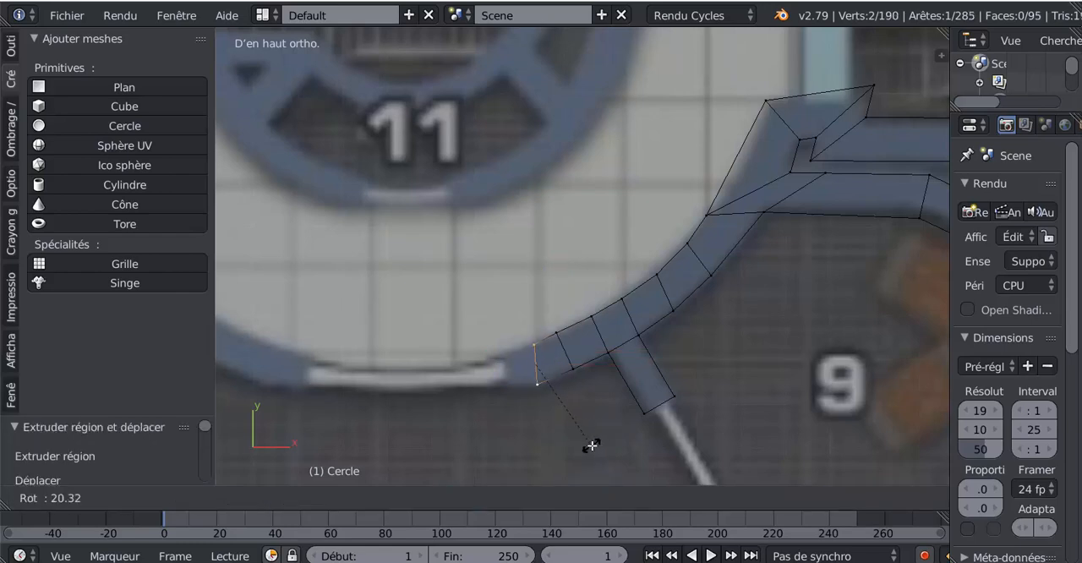
{"action": "left_click", "coordinate": [593, 445]}
{"action": "key", "text": "e"}
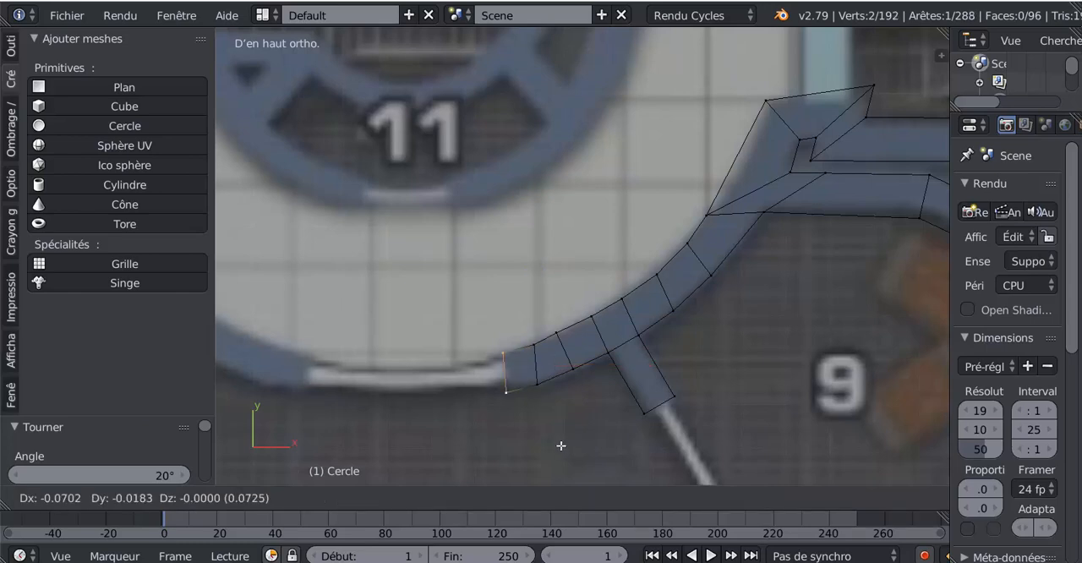
{"action": "left_click", "coordinate": [562, 442]}
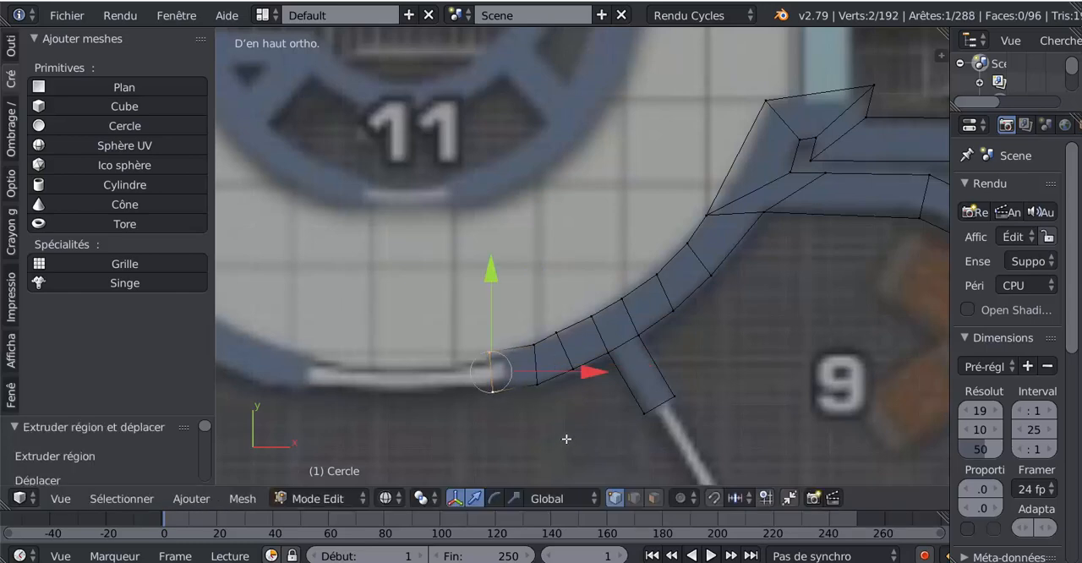
{"action": "key", "text": "e"}
{"action": "left_click", "coordinate": [583, 451]}
{"action": "key", "text": "ctrl+z"}
- Rotate the wall's end edge at room 10's doorway by 7° and scale it to 0.692
{"action": "key", "text": "r"}
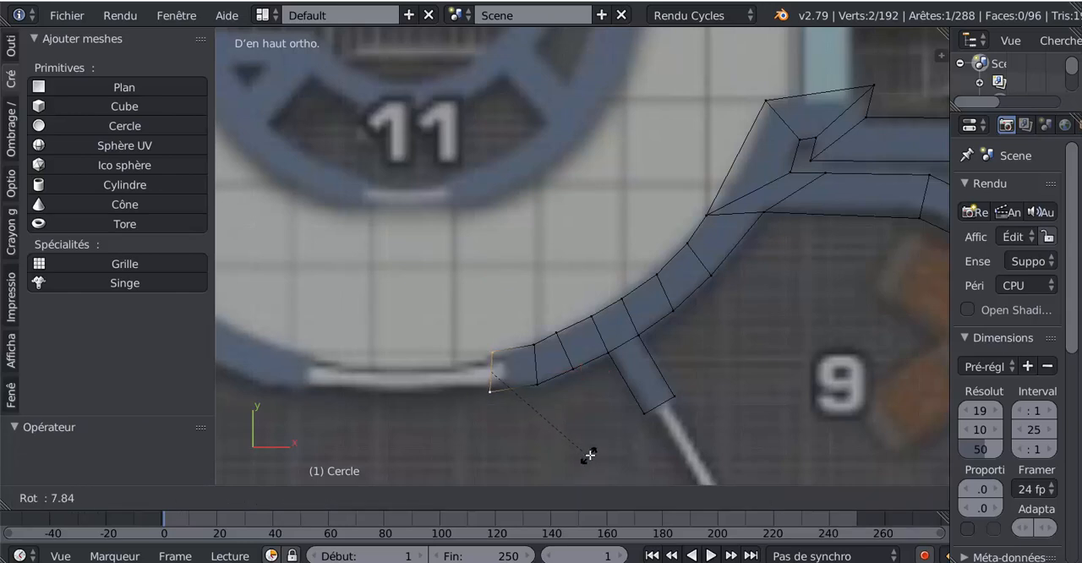
{"action": "left_click", "coordinate": [590, 456]}
{"action": "key", "text": "s"}
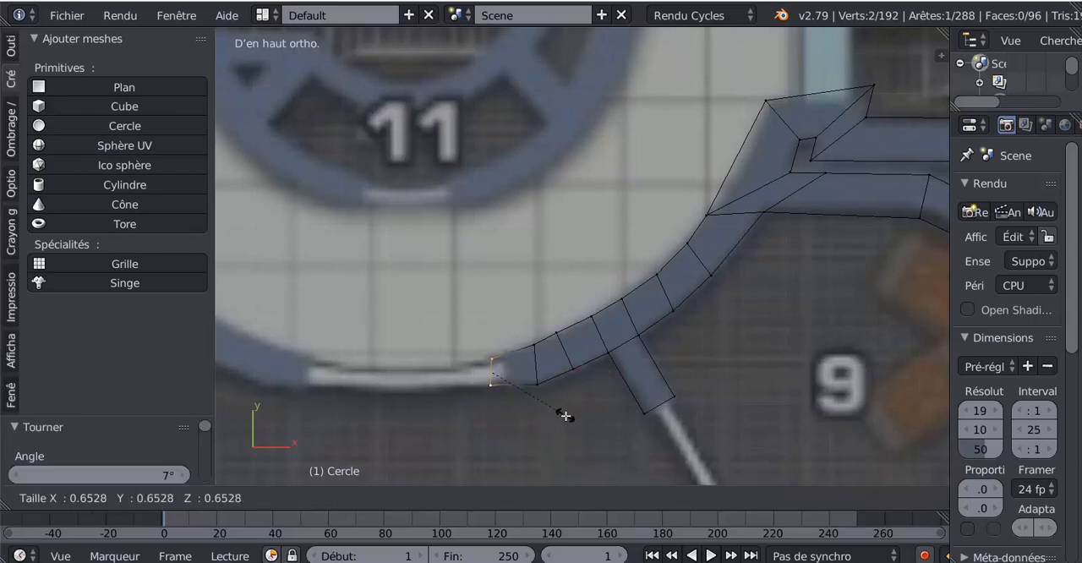
{"action": "left_click", "coordinate": [569, 420]}
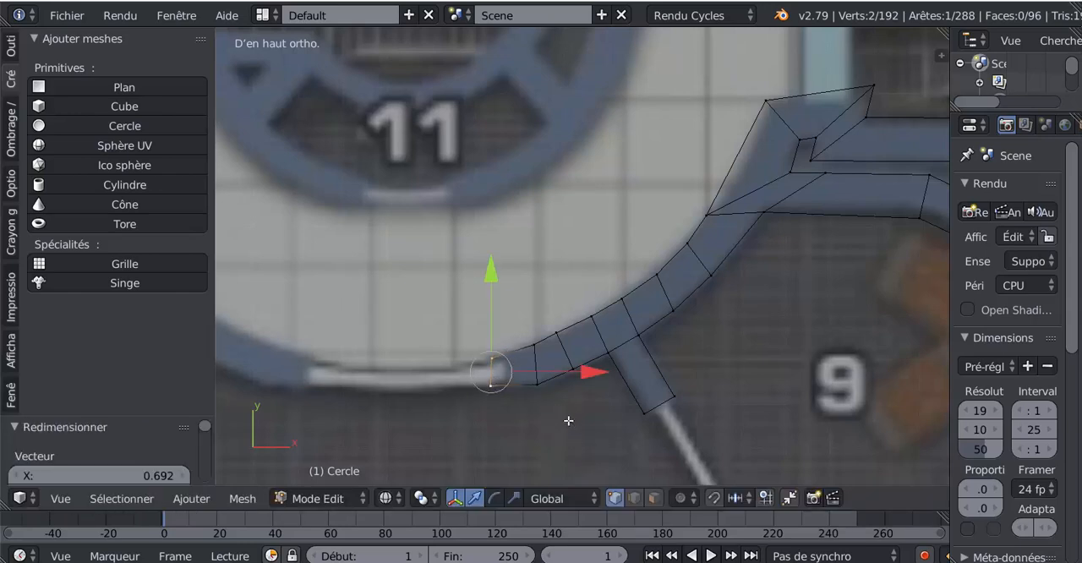
- On the first cross edge past the partition, move the corridor-side vertex 0.005 and the room-side vertex 0.003 along X, following the wall's outline
{"action": "right_click", "coordinate": [560, 337]}
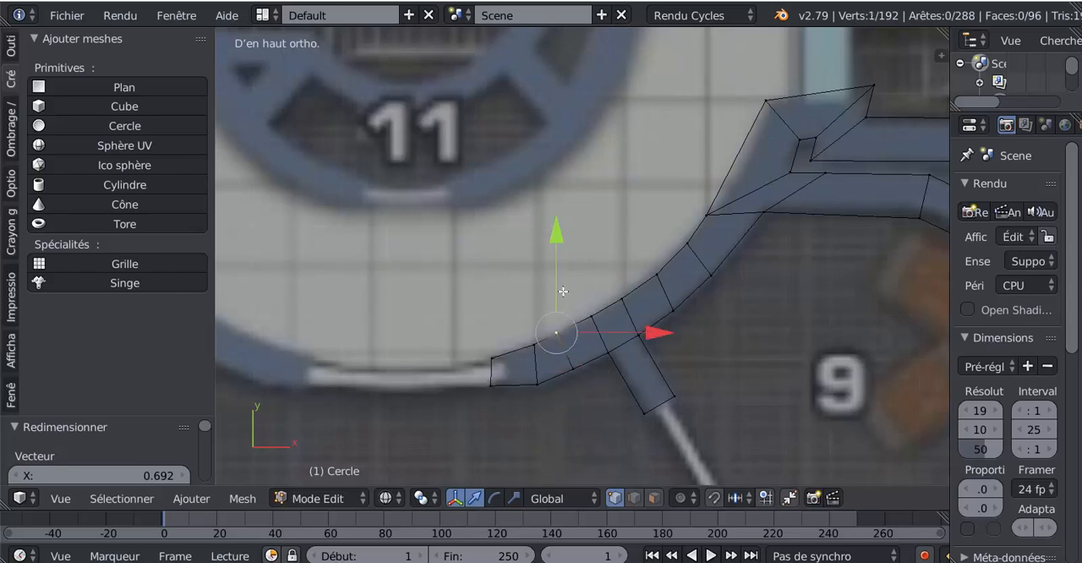
{"action": "key", "text": "g"}
{"action": "left_click", "coordinate": [606, 430]}
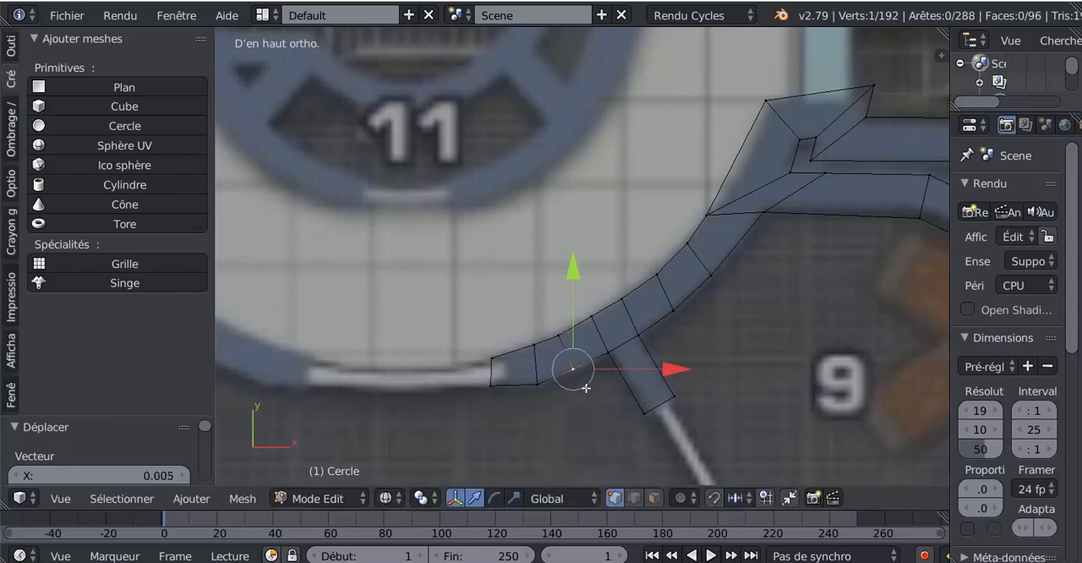
{"action": "key", "text": "g"}
{"action": "left_click", "coordinate": [598, 429]}
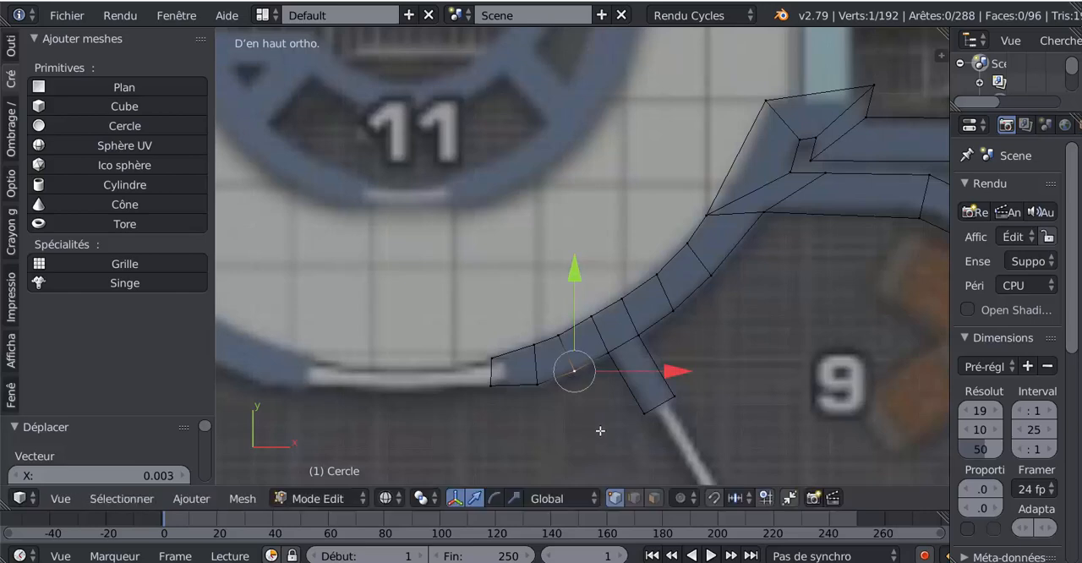
- Duplicate the circular wall's end edge at room 10's doorway and move the copy -0.411 along X to the doorway's opposite side
{"action": "right_click", "coordinate": [532, 394]}
{"action": "scroll", "coordinate": [628, 366], "scroll_direction": "down", "scroll_amount": 3}
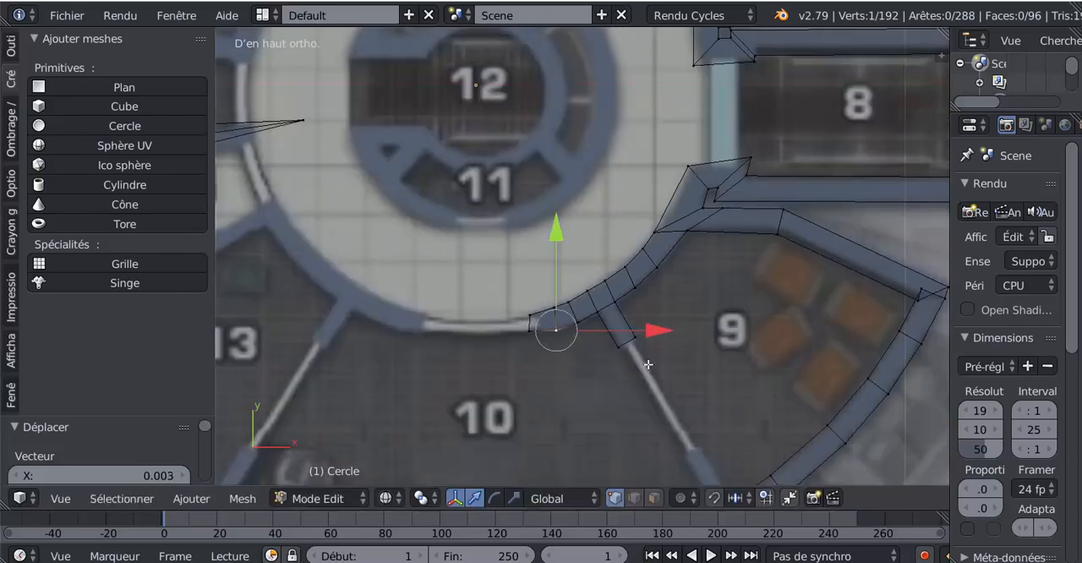
{"action": "middle_click_drag", "start_coordinate": [690, 288], "coordinate": [635, 339], "text": "shift"}
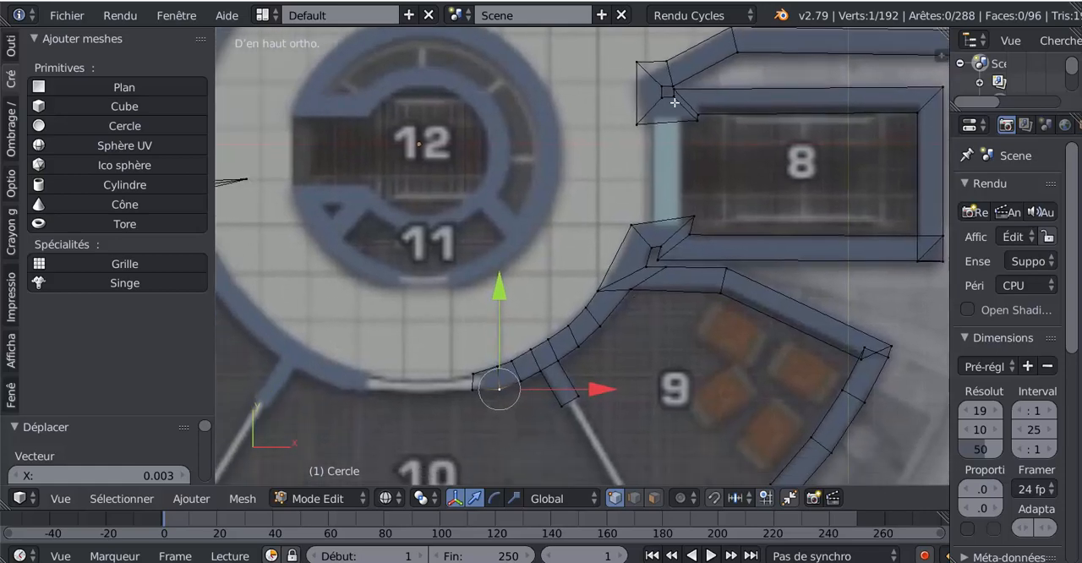
{"action": "middle_click_drag", "start_coordinate": [601, 317], "coordinate": [728, 273], "text": "shift"}
{"action": "middle_click_drag", "start_coordinate": [590, 349], "coordinate": [622, 339], "text": "shift"}
{"action": "right_click", "coordinate": [631, 319]}
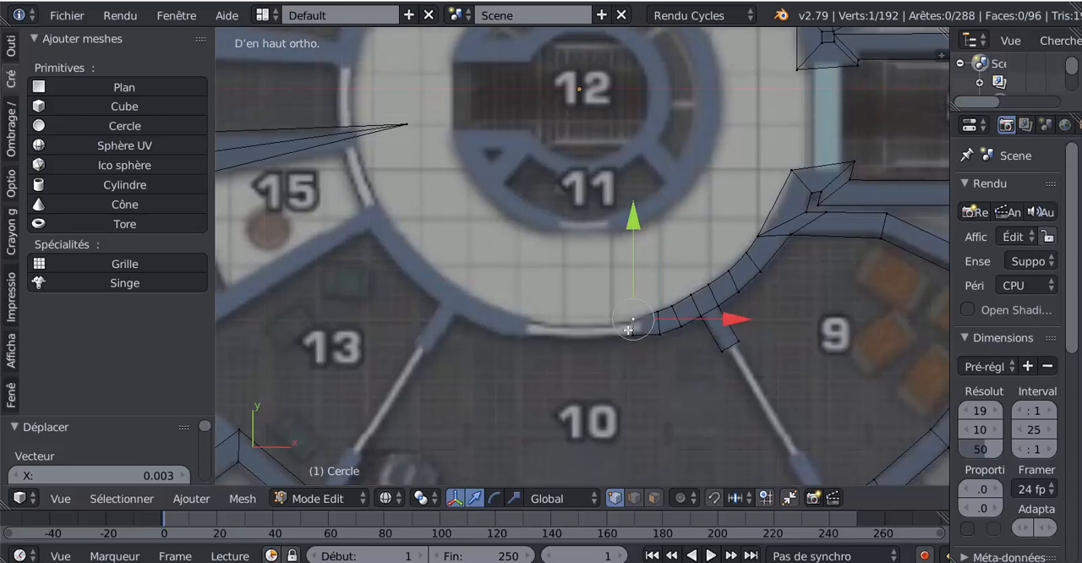
{"action": "right_click", "coordinate": [628, 332], "text": "shift"}
{"action": "scroll", "coordinate": [653, 354], "scroll_direction": "up", "scroll_amount": 1}
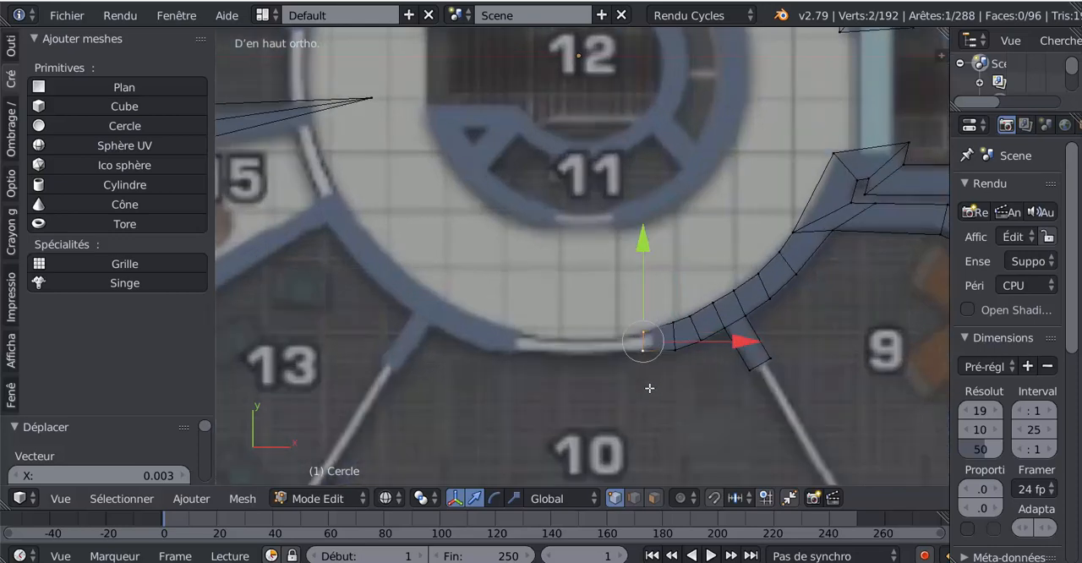
{"action": "key", "text": "shift+d"}
{"action": "right_click", "coordinate": [668, 368]}
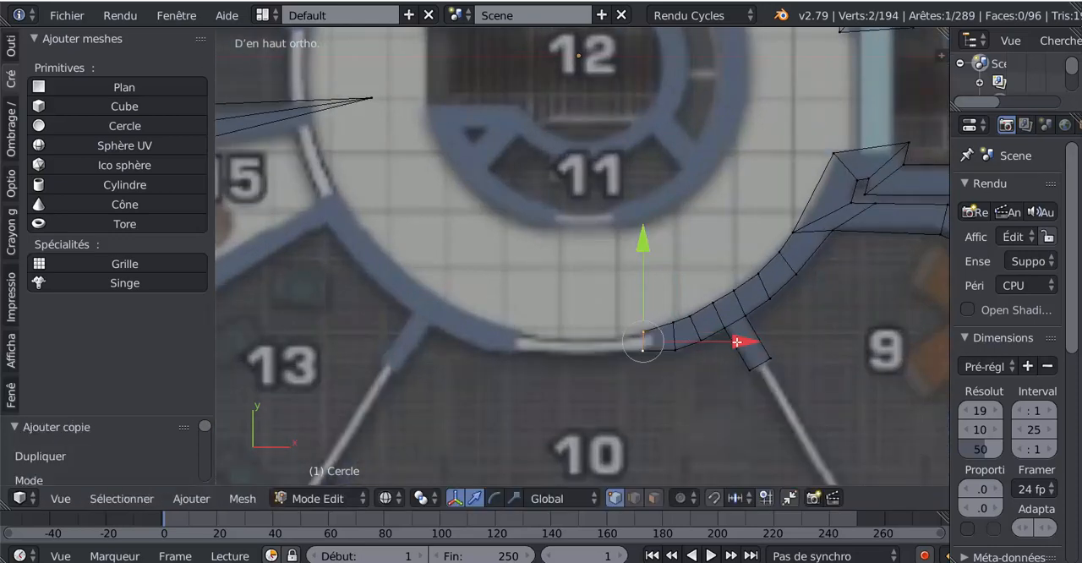
{"action": "left_click_drag", "start_coordinate": [737, 341], "coordinate": [558, 406]}
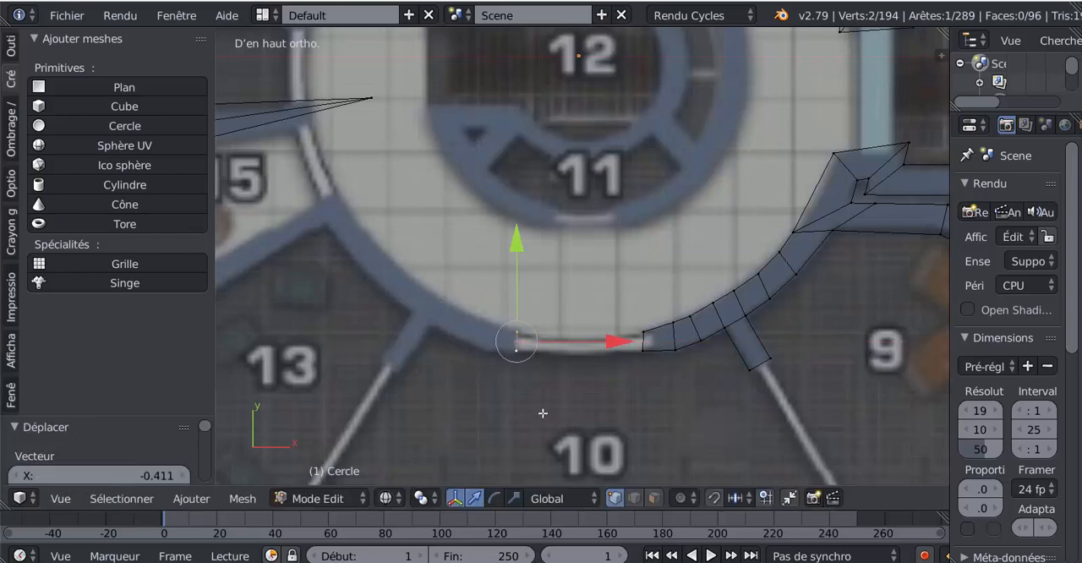
- Extrude the copied edge about 0.09 along the curve away from room 10's doorway, rotate it 23.9°, and scale it to 1.292
{"action": "scroll", "coordinate": [543, 413], "scroll_direction": "down", "scroll_amount": 3}
{"action": "middle_click_drag", "start_coordinate": [631, 391], "coordinate": [653, 384], "text": "shift"}
{"action": "scroll", "coordinate": [625, 371], "scroll_direction": "up", "scroll_amount": 2}
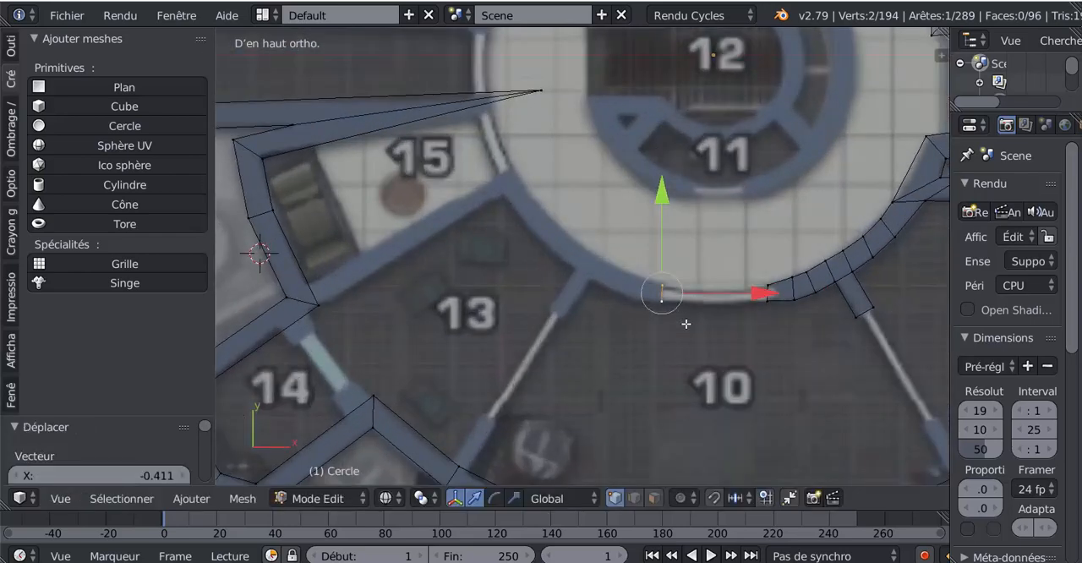
{"action": "scroll", "coordinate": [673, 332], "scroll_direction": "up", "scroll_amount": 1}
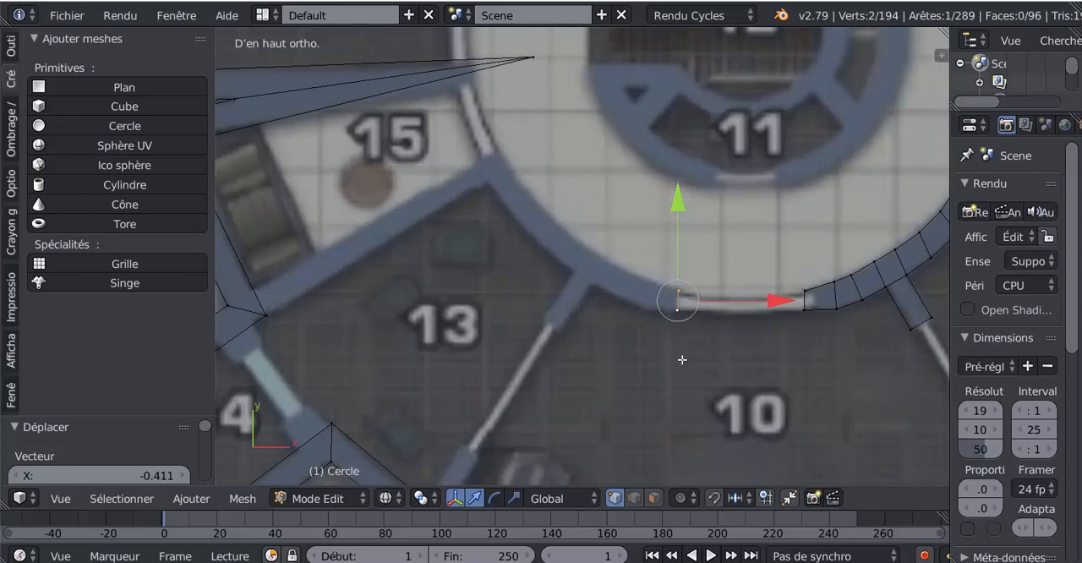
{"action": "key", "text": "e"}
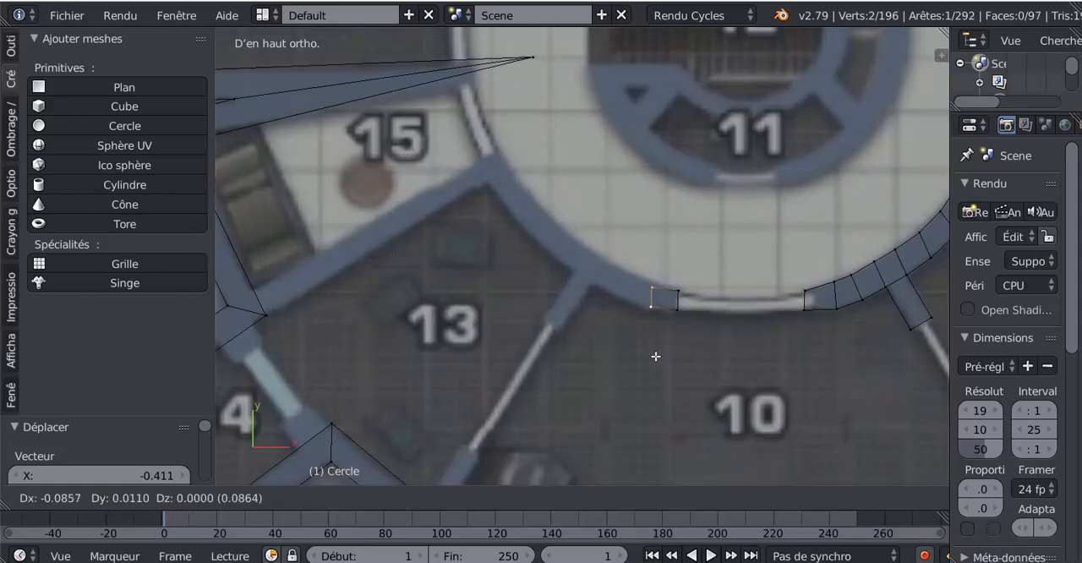
{"action": "left_click", "coordinate": [655, 356]}
{"action": "key", "text": "r"}
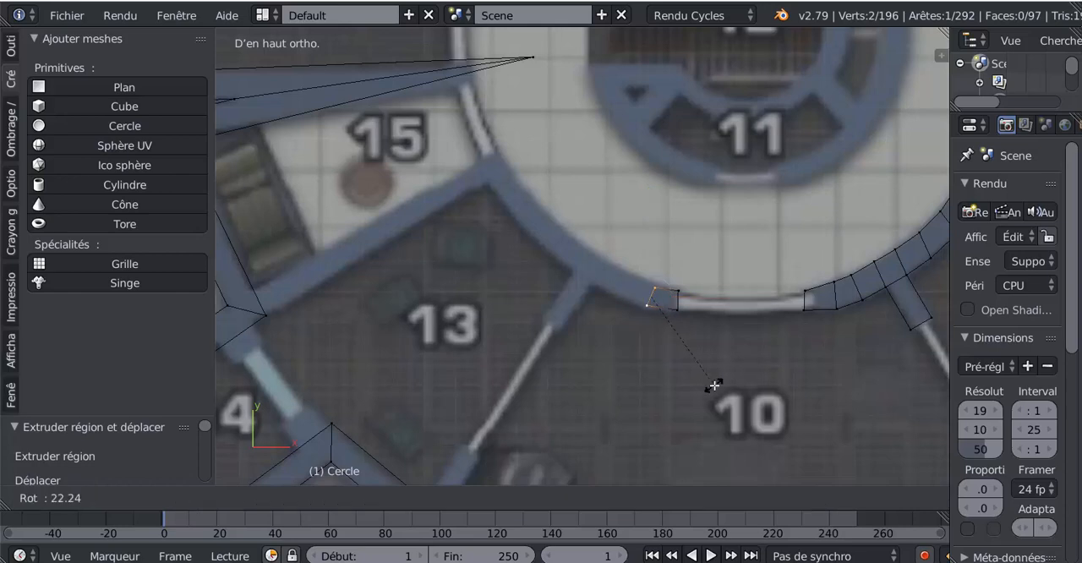
{"action": "left_click", "coordinate": [713, 388]}
{"action": "key", "text": "s"}
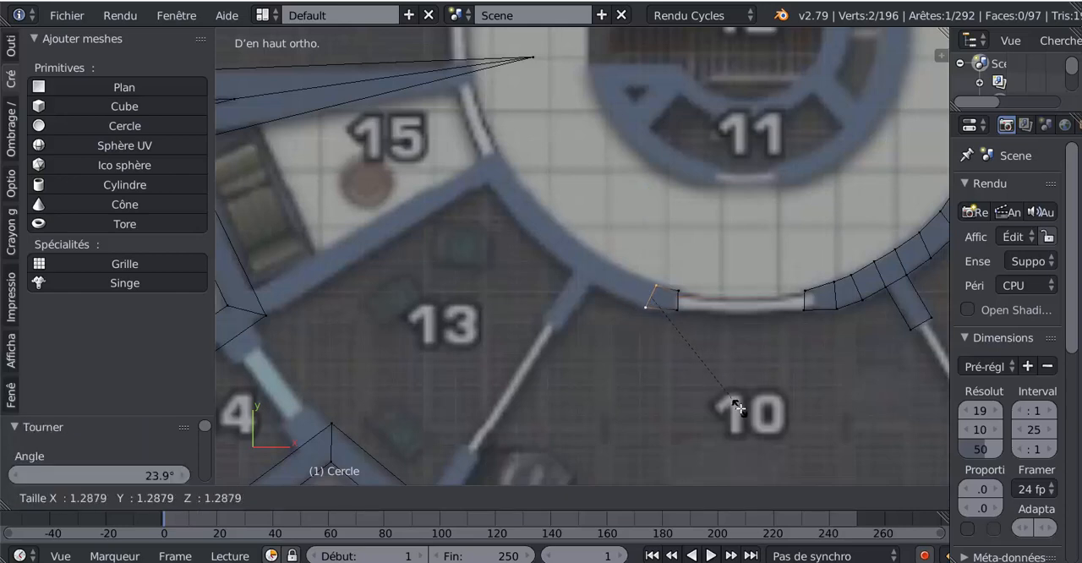
{"action": "left_click", "coordinate": [729, 404]}
- Extrude the end edge about 0.10 and again about 0.09 along the curve toward the room 10/13 partition, and rotate it 8.67°
{"action": "key", "text": "e"}
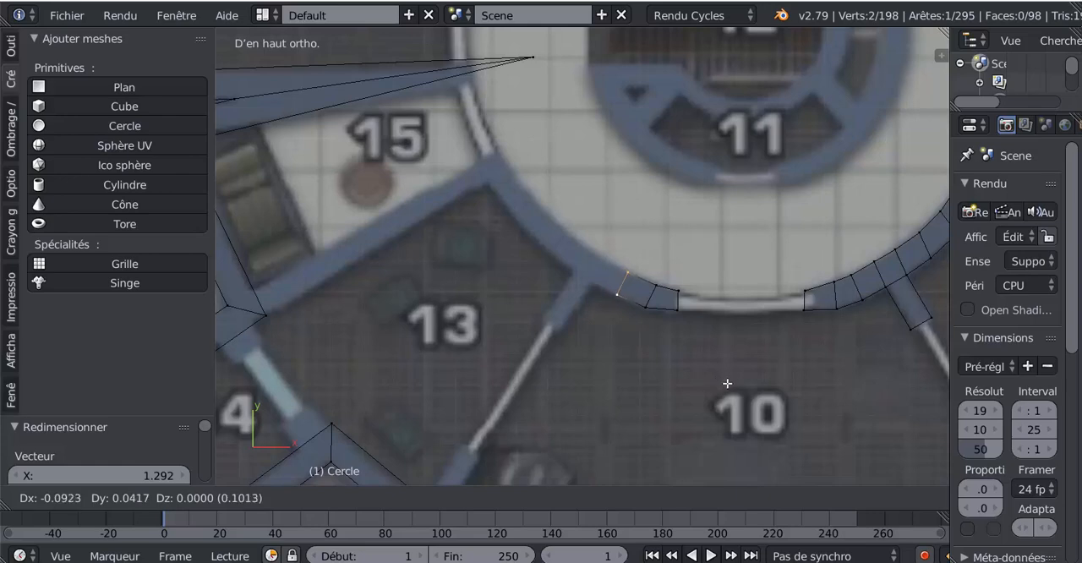
{"action": "left_click", "coordinate": [729, 384]}
{"action": "key", "text": "e"}
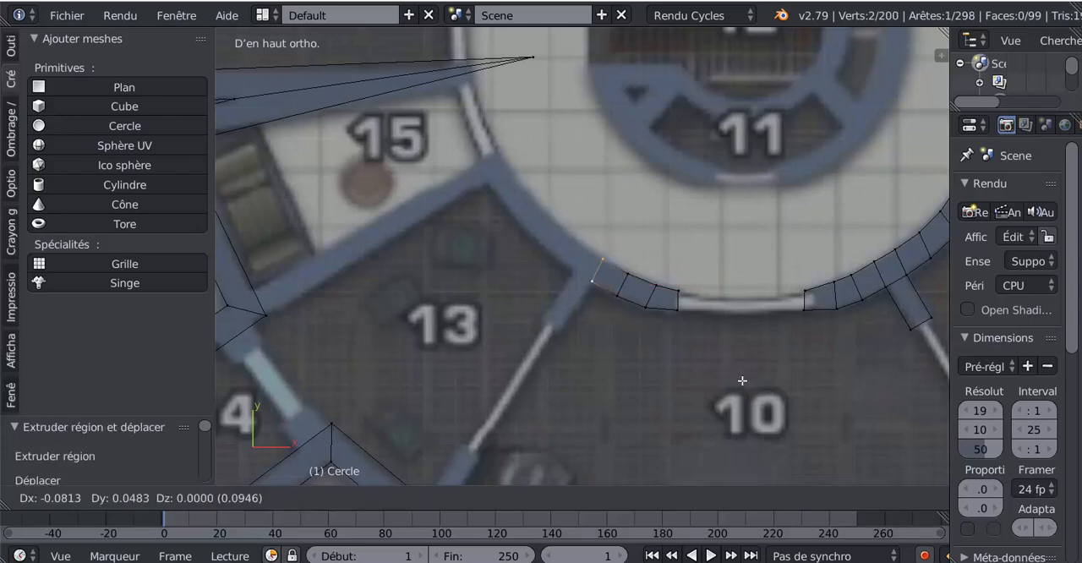
{"action": "left_click", "coordinate": [744, 382]}
{"action": "key", "text": "r"}
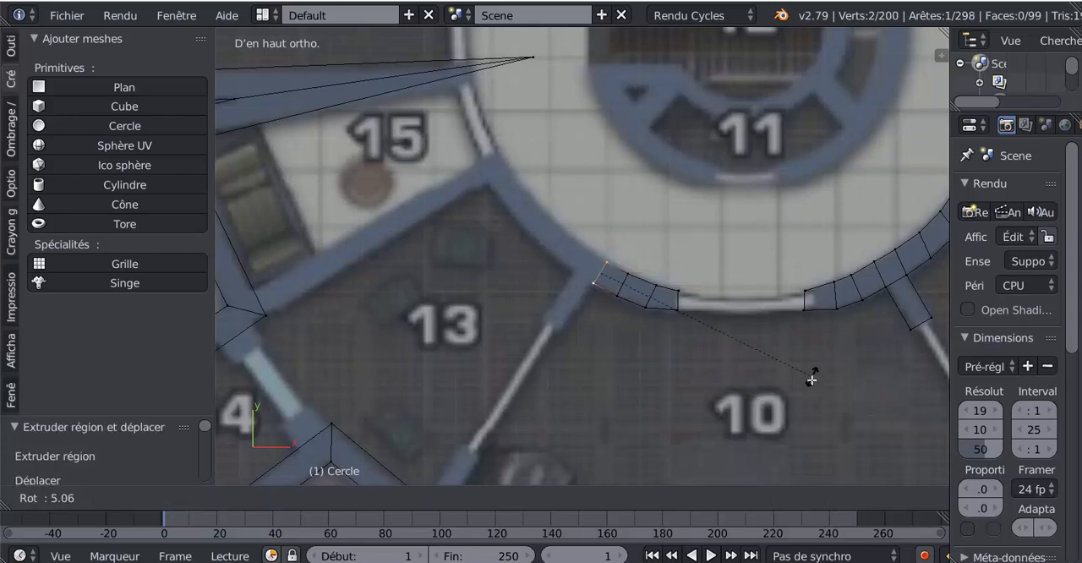
{"action": "left_click", "coordinate": [809, 391]}
{"action": "key", "text": "r"}
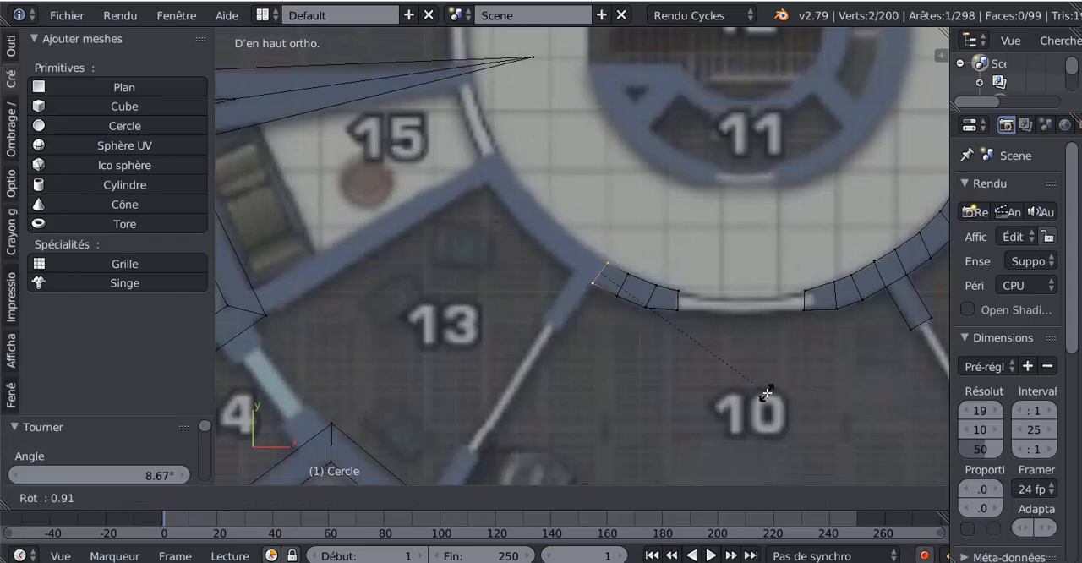
{"action": "key", "text": "Escape"}
- Extrude the end edge about 0.07 across the room 10/13 partition, extrude it again along room 13, and rotate it 15.9°
{"action": "key", "text": "e"}
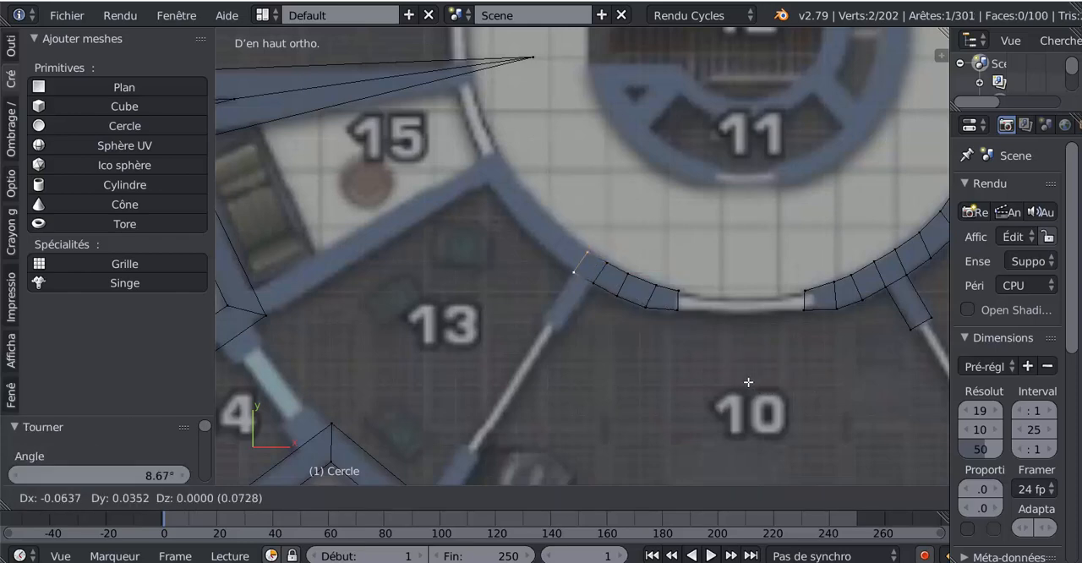
{"action": "left_click", "coordinate": [748, 381]}
{"action": "key", "text": "e"}
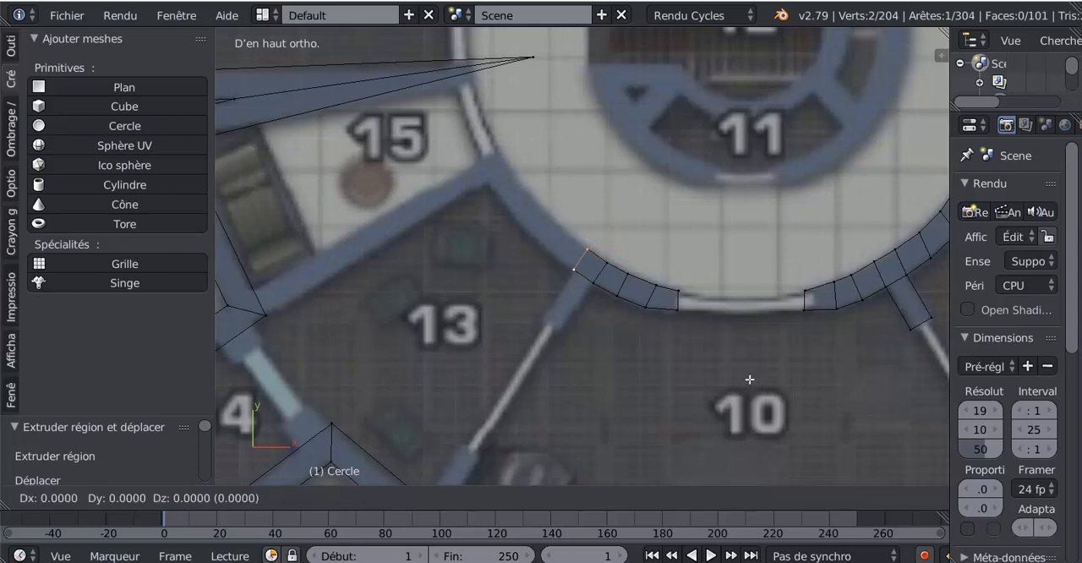
{"action": "left_click", "coordinate": [722, 356]}
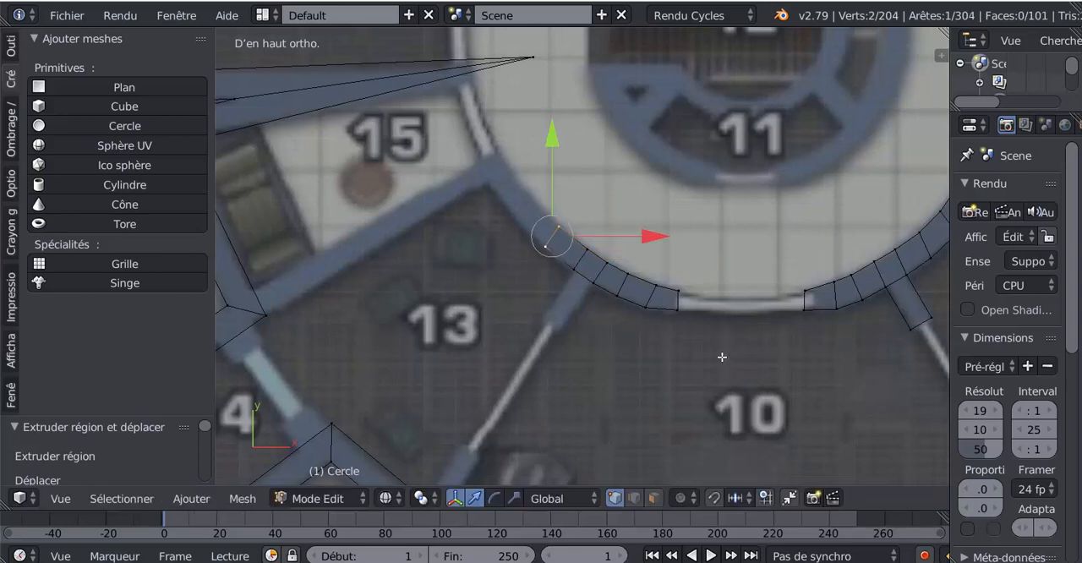
{"action": "key", "text": "r"}
{"action": "left_click", "coordinate": [729, 401]}
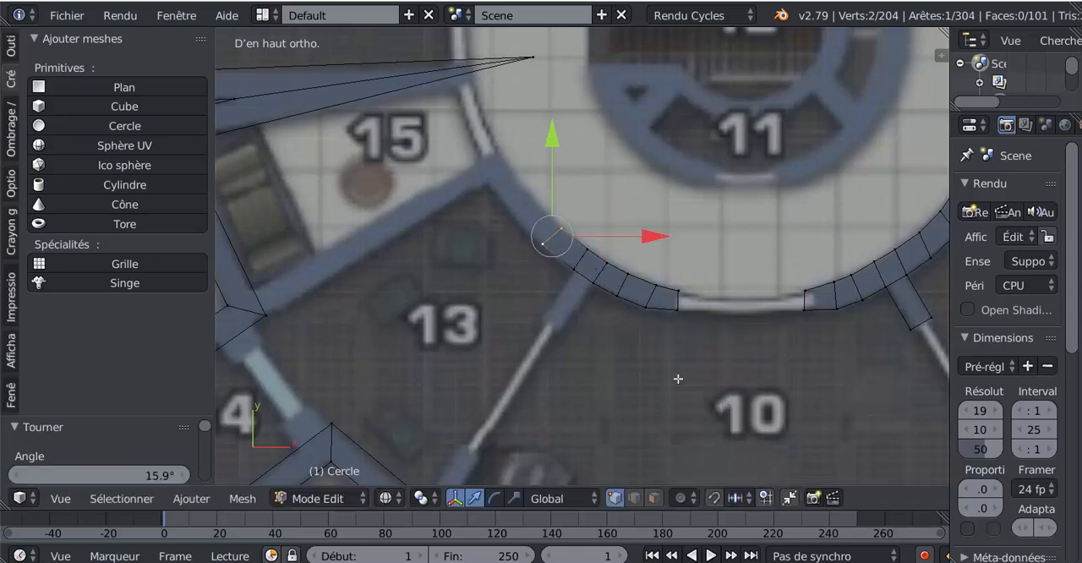
- Extrude the wall's end edge about 0.09 further along room 13's curve and rotate it 8.35°
{"action": "key", "text": "e"}
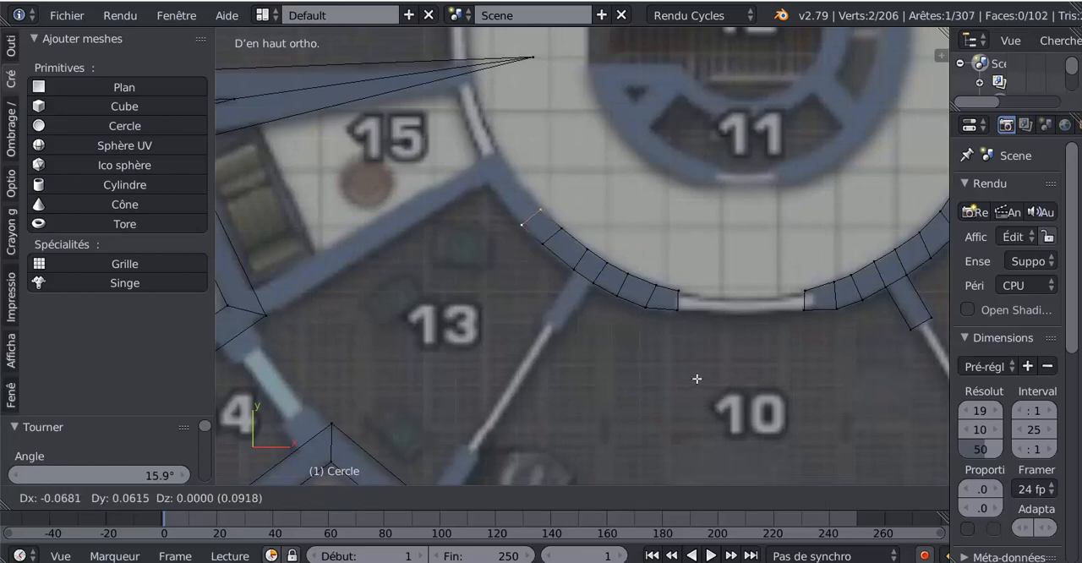
{"action": "left_click", "coordinate": [698, 377]}
{"action": "key", "text": "r"}
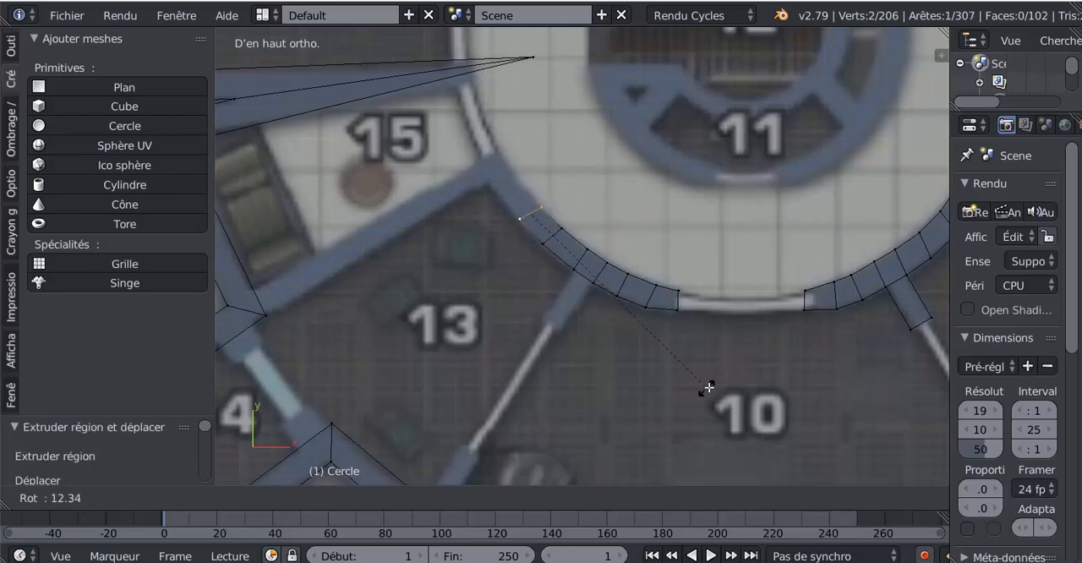
{"action": "left_click", "coordinate": [719, 375]}
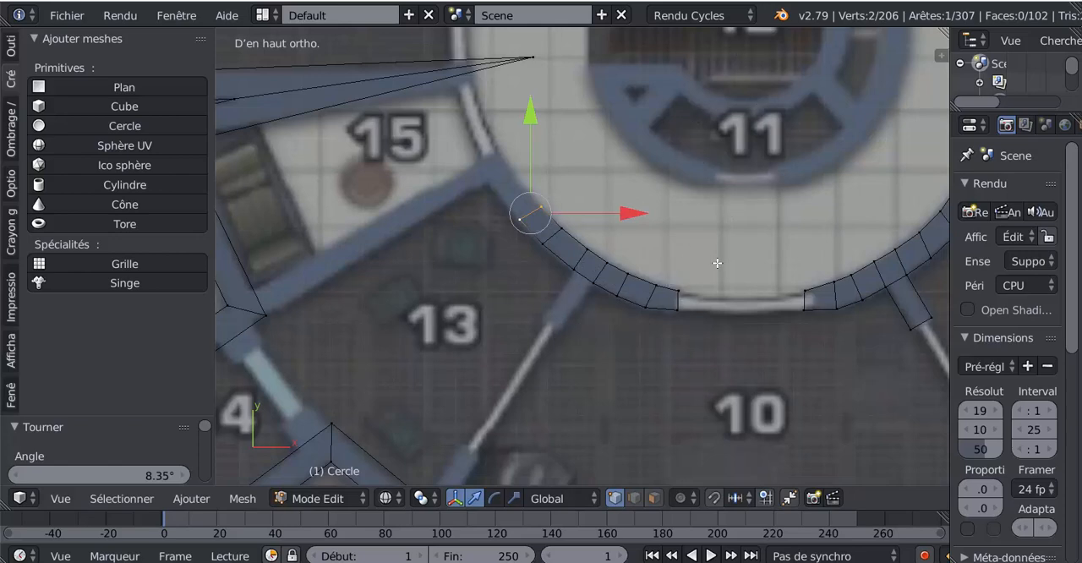
- Correct the angle of the end edge along room 13 with rotations of -9.59° and -2.13°
{"action": "scroll", "coordinate": [717, 263], "scroll_direction": "down", "scroll_amount": 3}
{"action": "scroll", "coordinate": [653, 243], "scroll_direction": "down", "scroll_amount": 1}
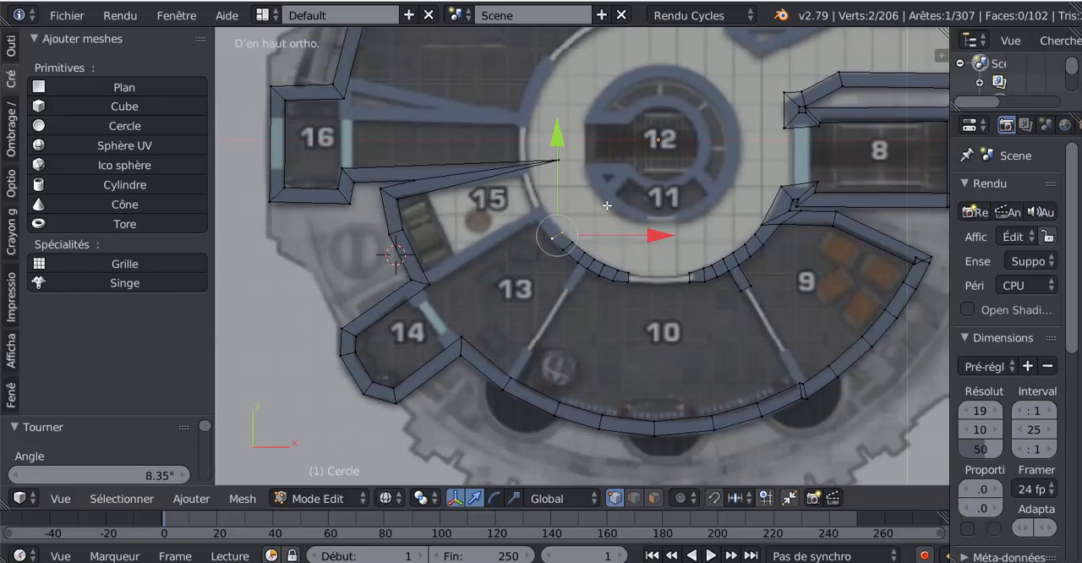
{"action": "scroll", "coordinate": [552, 251], "scroll_direction": "up", "scroll_amount": 2}
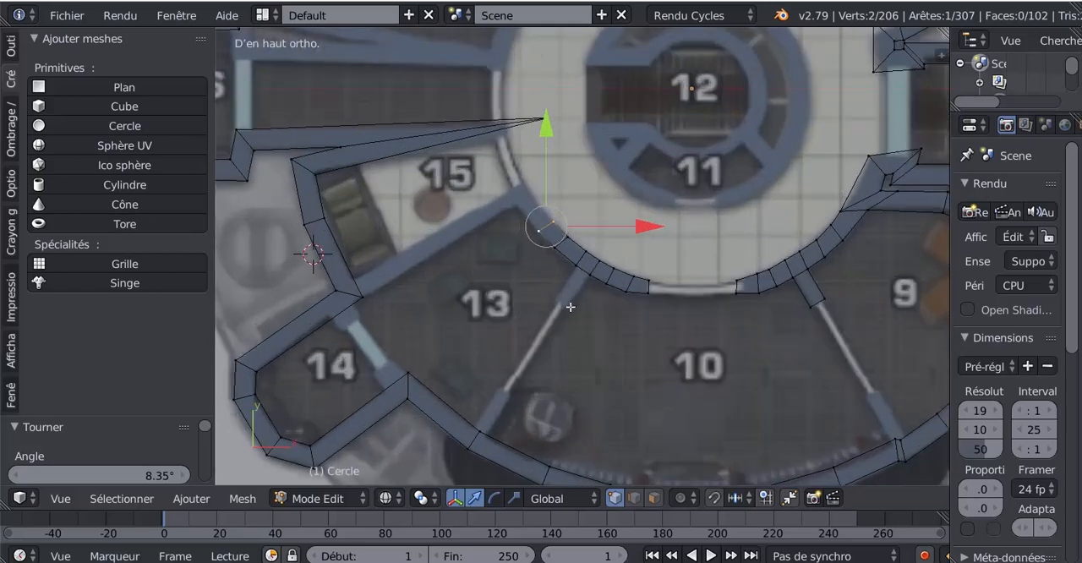
{"action": "key", "text": "r"}
{"action": "left_click", "coordinate": [648, 346]}
{"action": "key", "text": "r"}
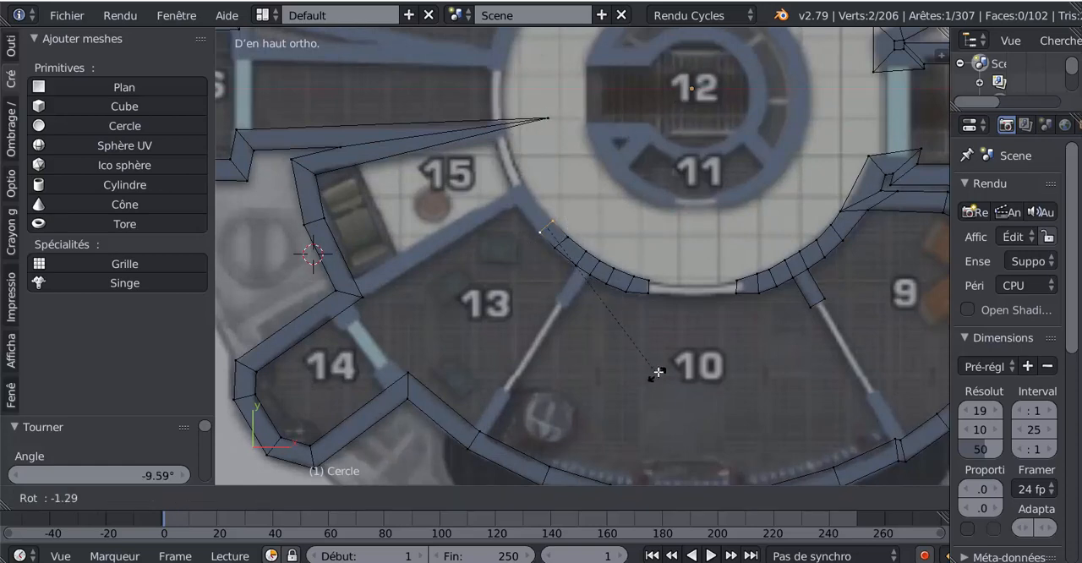
{"action": "left_click", "coordinate": [612, 321]}
- Rotate the cross edge just before the wall's end along room 13 by -8.05°
{"action": "right_click", "coordinate": [570, 240]}
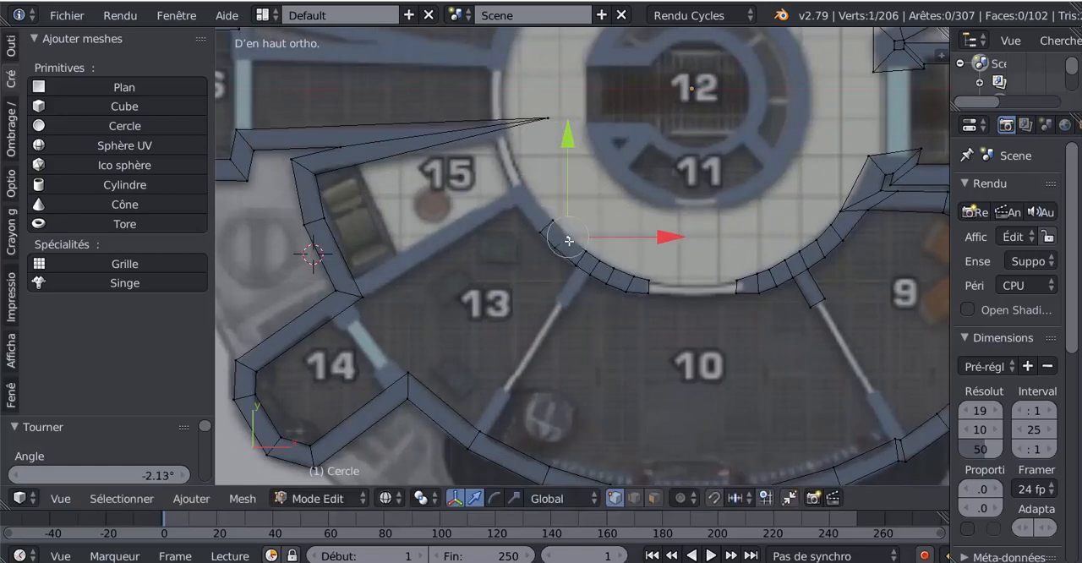
{"action": "right_click", "coordinate": [557, 250], "text": "shift"}
{"action": "key", "text": "r"}
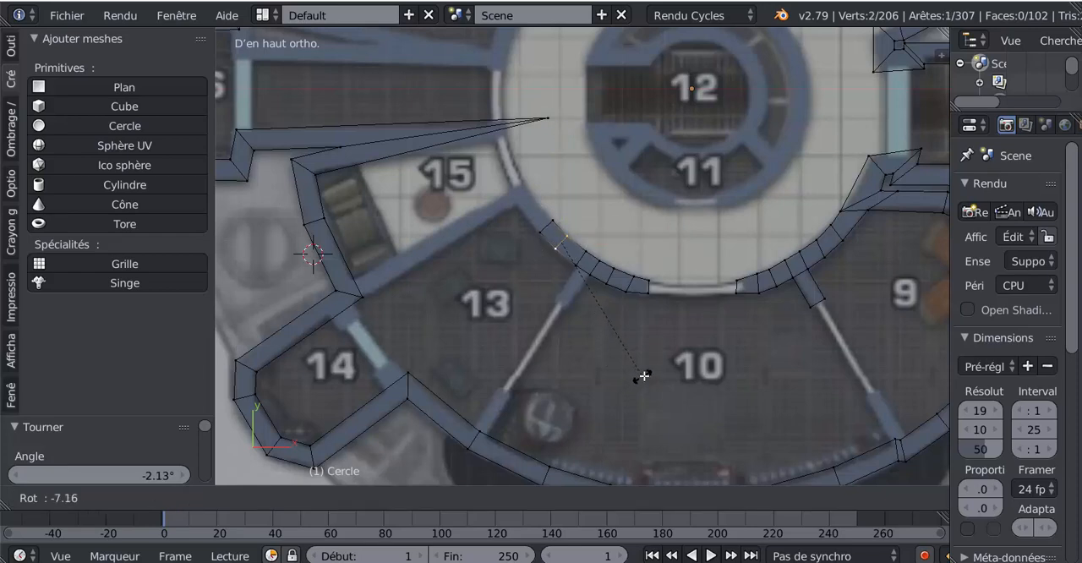
{"action": "left_click", "coordinate": [615, 325]}
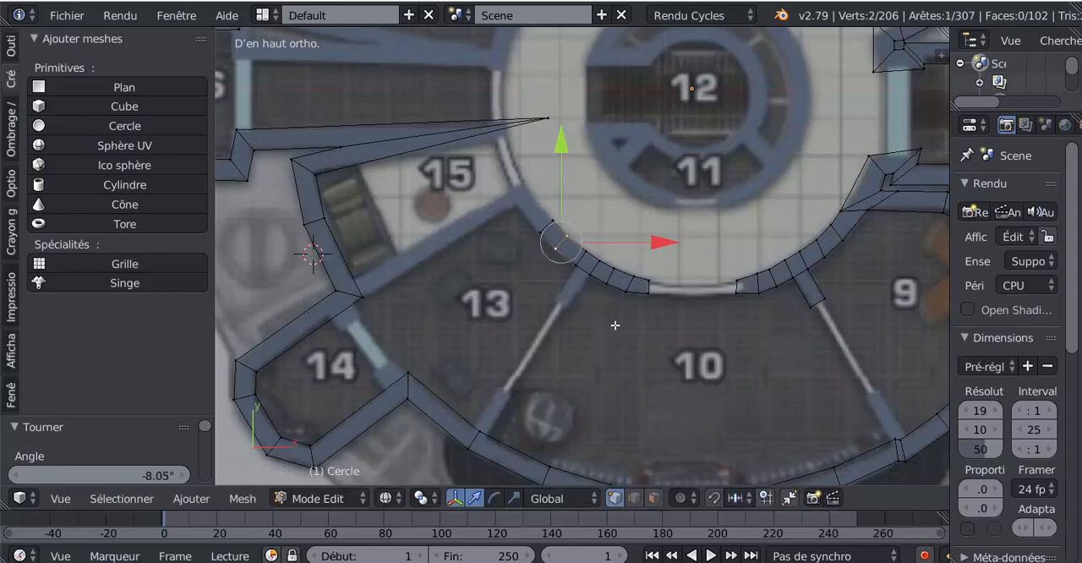
- Extrude the end edge to the room 13/15 partition, rotate it 14.1°, and extrude it about 0.08 to room 15's doorway
{"action": "right_click", "coordinate": [554, 214]}
{"action": "right_click", "coordinate": [538, 237], "text": "shift"}
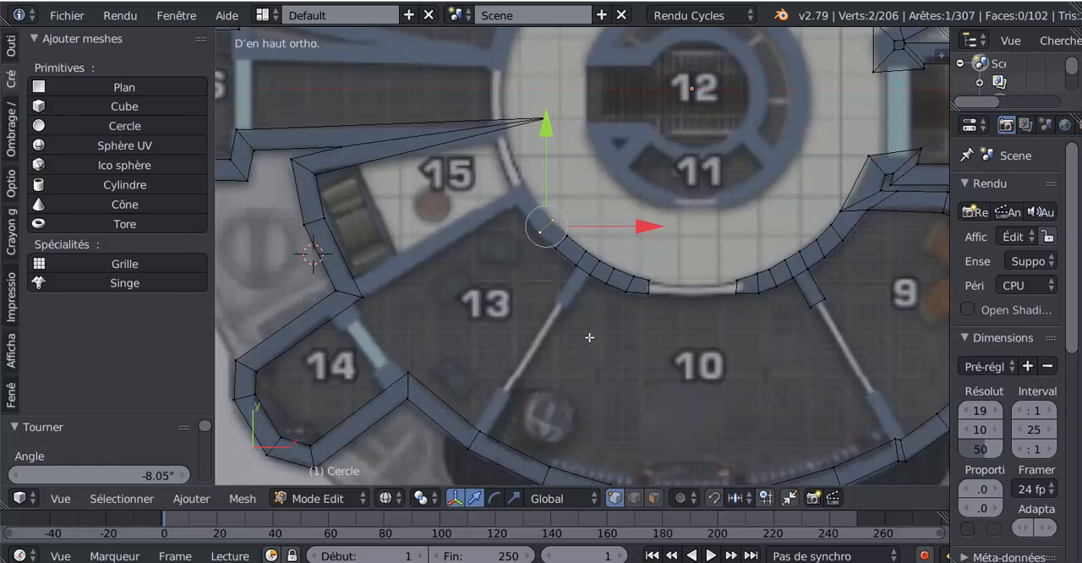
{"action": "key", "text": "r"}
{"action": "right_click", "coordinate": [583, 326]}
{"action": "key", "text": "e"}
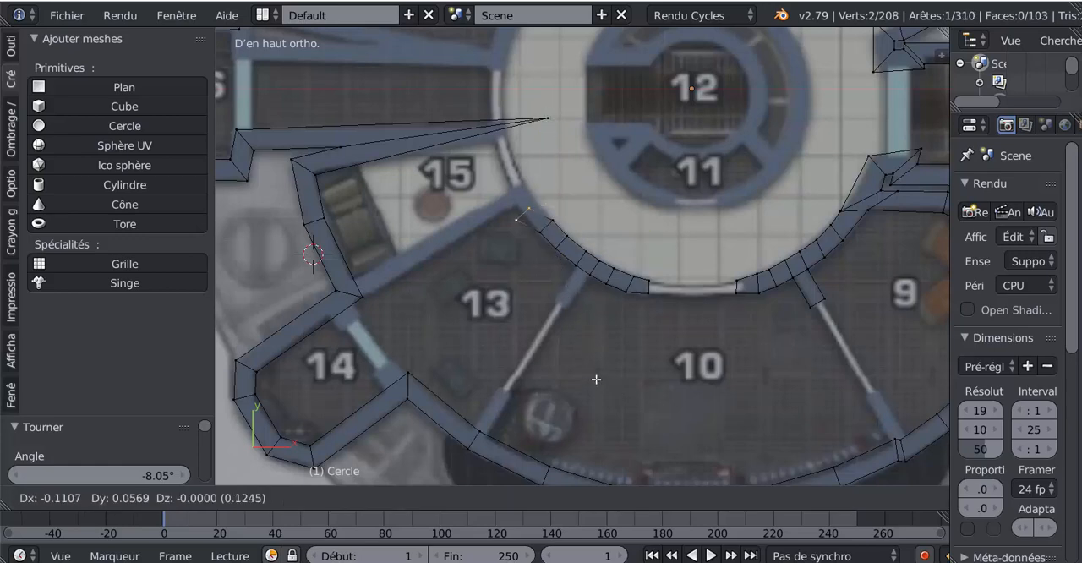
{"action": "left_click", "coordinate": [597, 365]}
{"action": "key", "text": "r"}
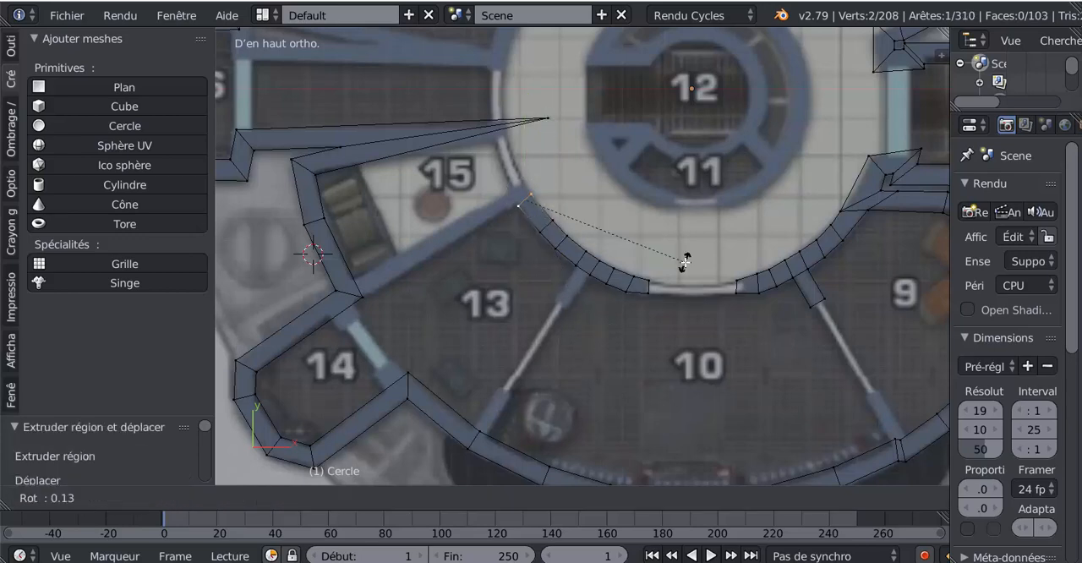
{"action": "left_click", "coordinate": [664, 303]}
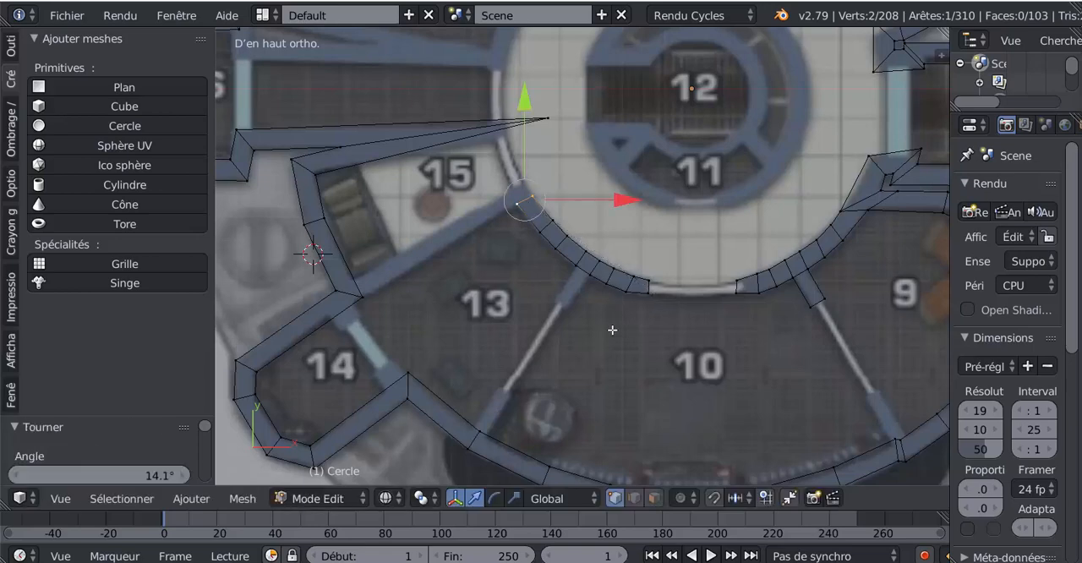
{"action": "key", "text": "e"}
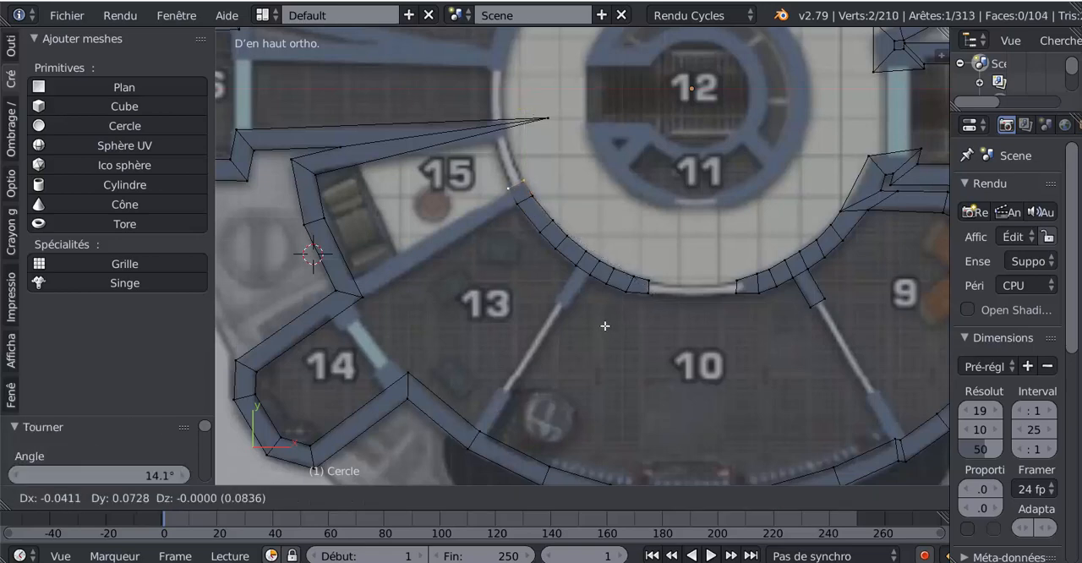
{"action": "left_click", "coordinate": [605, 326]}
- Add a loop cut across room 15's outer wall and slide it to the junction with the room 13/15 partition
{"action": "right_click", "coordinate": [505, 191]}
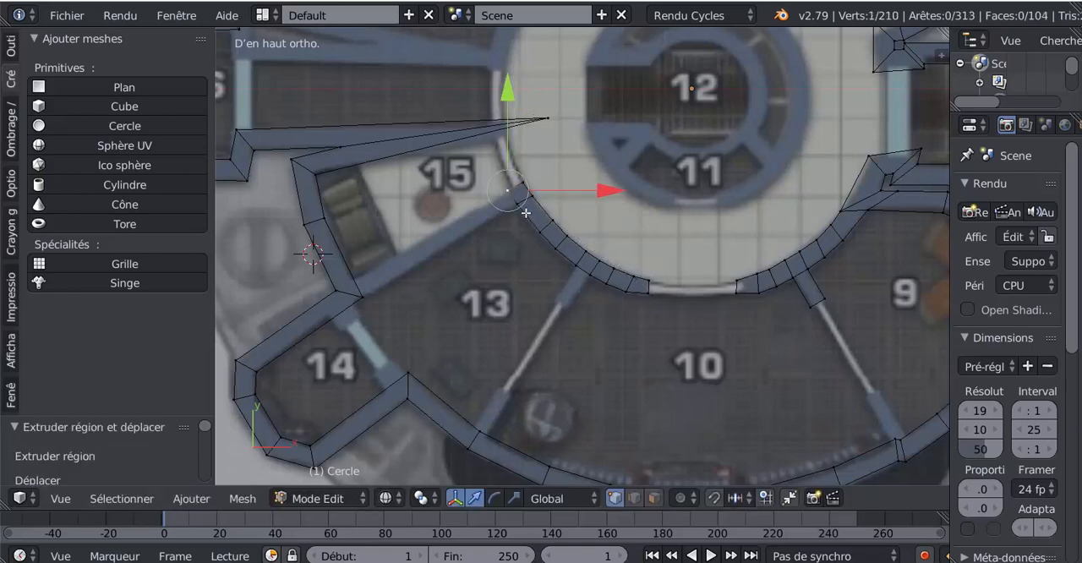
{"action": "right_click", "coordinate": [517, 205], "text": "shift"}
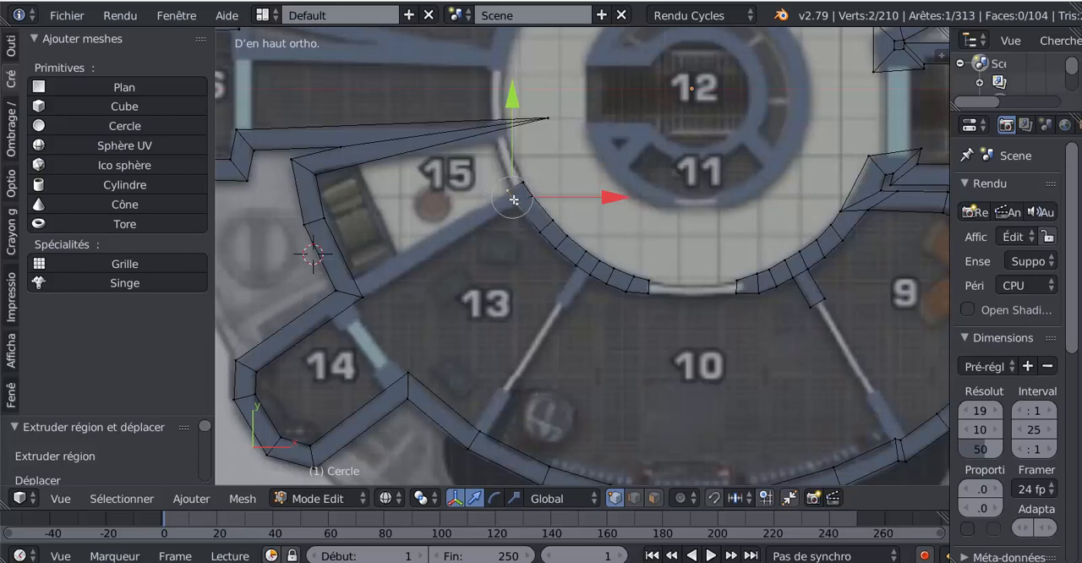
{"action": "key", "text": "ctrl+r"}
{"action": "left_click", "coordinate": [348, 272]}
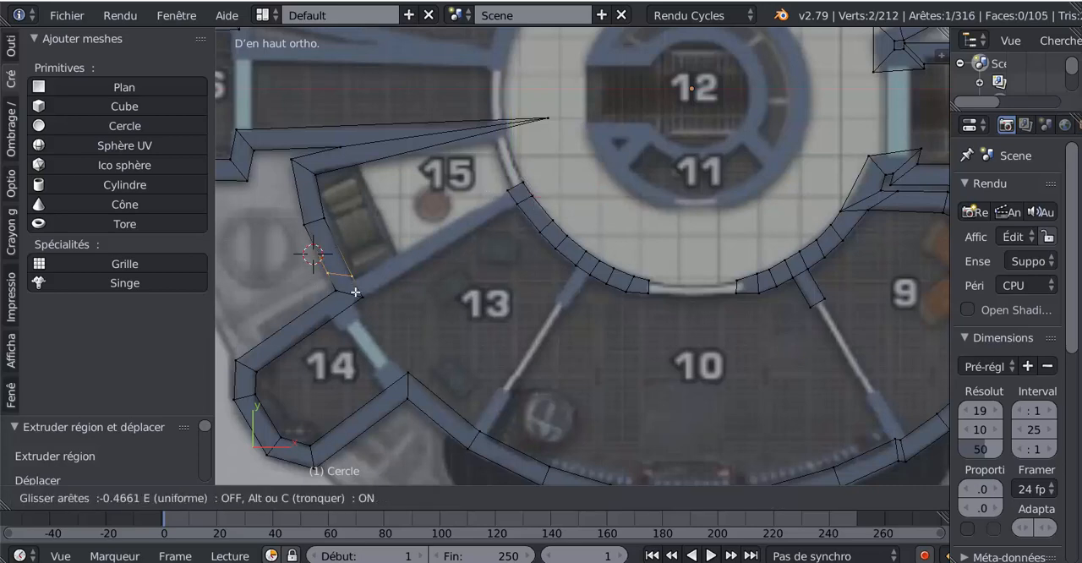
{"action": "left_click", "coordinate": [359, 279]}
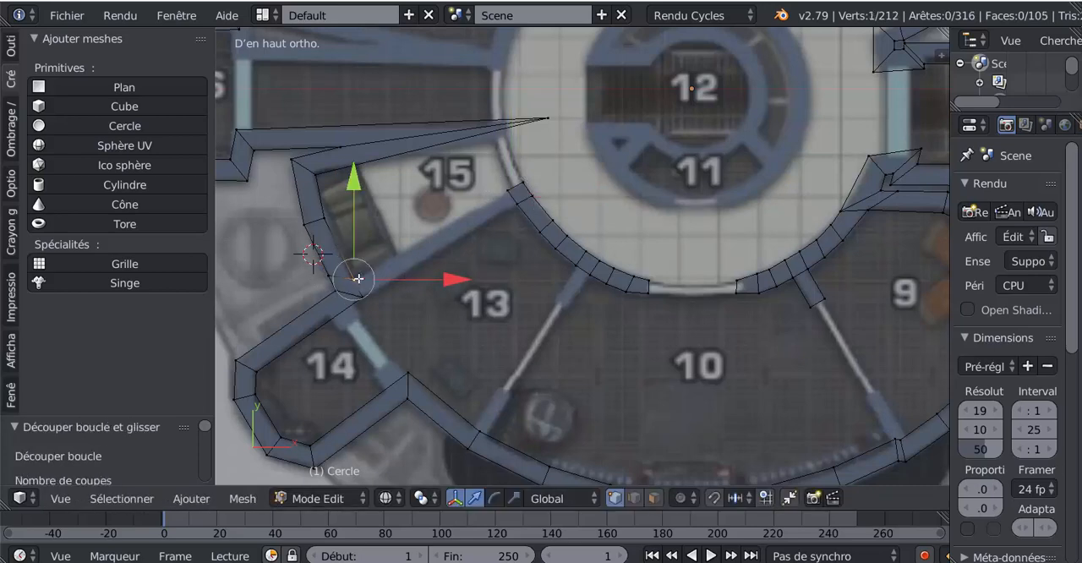
- Fill a face between the new cut and the curved wall's end to form the room 13/15 partition, and check it in Object Mode
{"action": "right_click", "coordinate": [502, 190], "text": "shift"}
{"action": "right_click", "coordinate": [513, 204], "text": "shift"}
{"action": "key", "text": "f"}
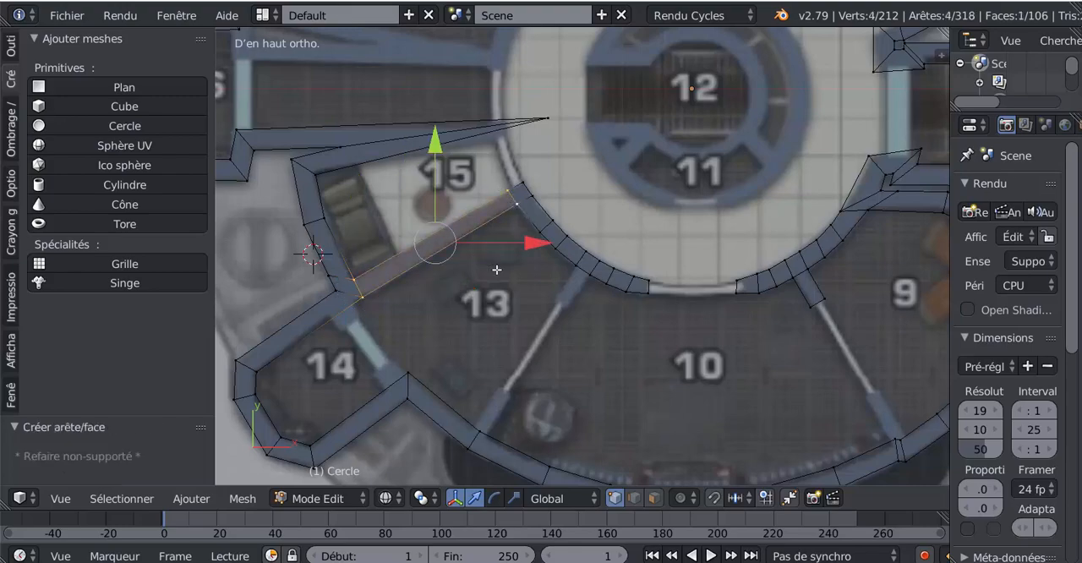
{"action": "scroll", "coordinate": [497, 270], "scroll_direction": "down", "scroll_amount": 3}
{"action": "key", "text": "Tab"}
{"action": "scroll", "coordinate": [496, 272], "scroll_direction": "up", "scroll_amount": 4}
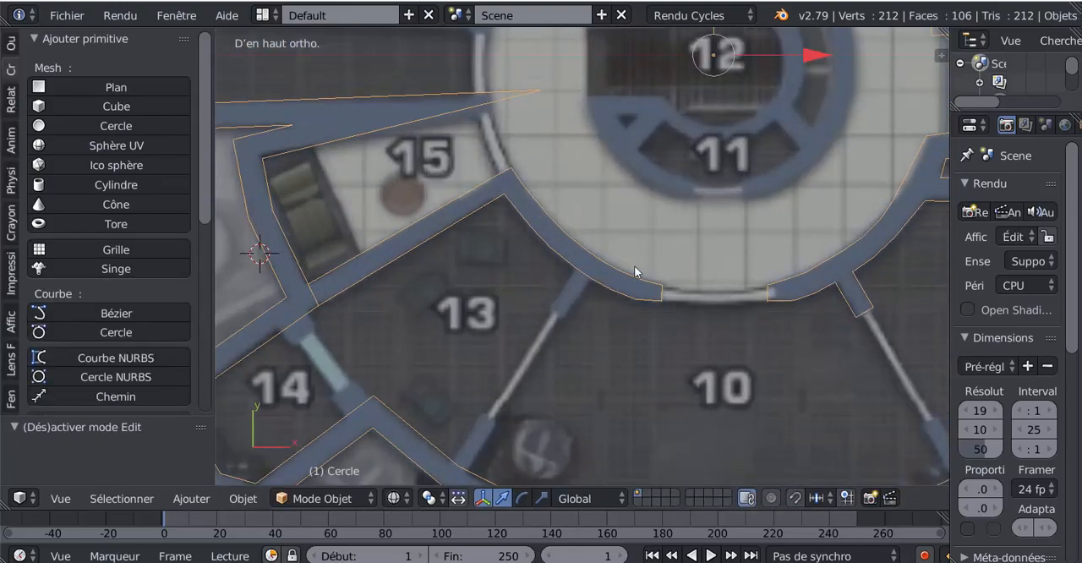
{"action": "key", "text": "Tab"}
{"action": "key", "text": "Tab"}
{"action": "key", "text": "Tab"}
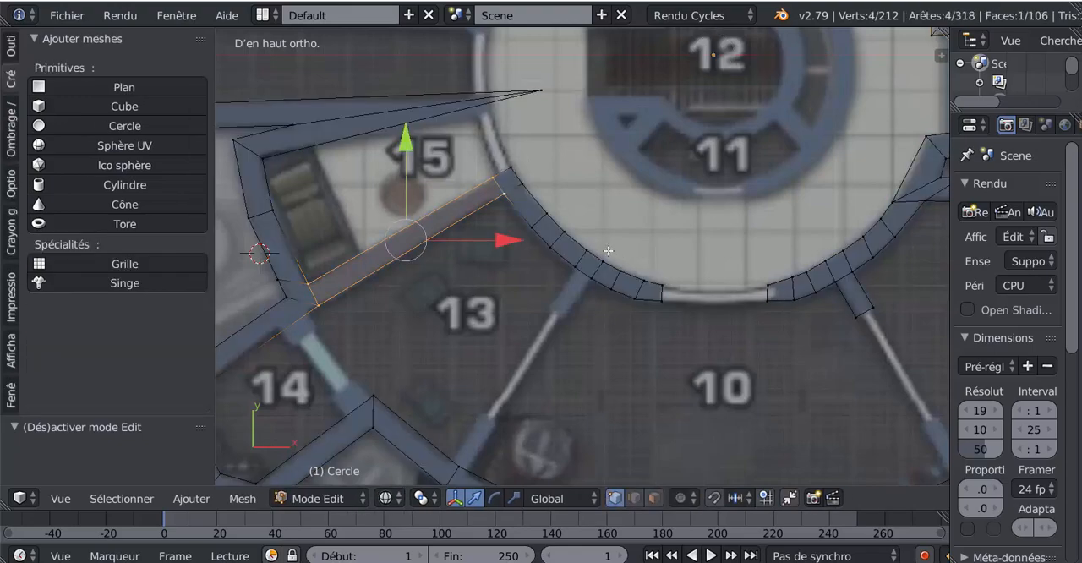
- Move the shared tip vertex of the walls above room 15 by -0.209 in X onto the circular corridor's edge
{"action": "middle_click_drag", "start_coordinate": [602, 231], "coordinate": [630, 284], "text": "shift"}
{"action": "scroll", "coordinate": [630, 285], "scroll_direction": "up", "scroll_amount": 3}
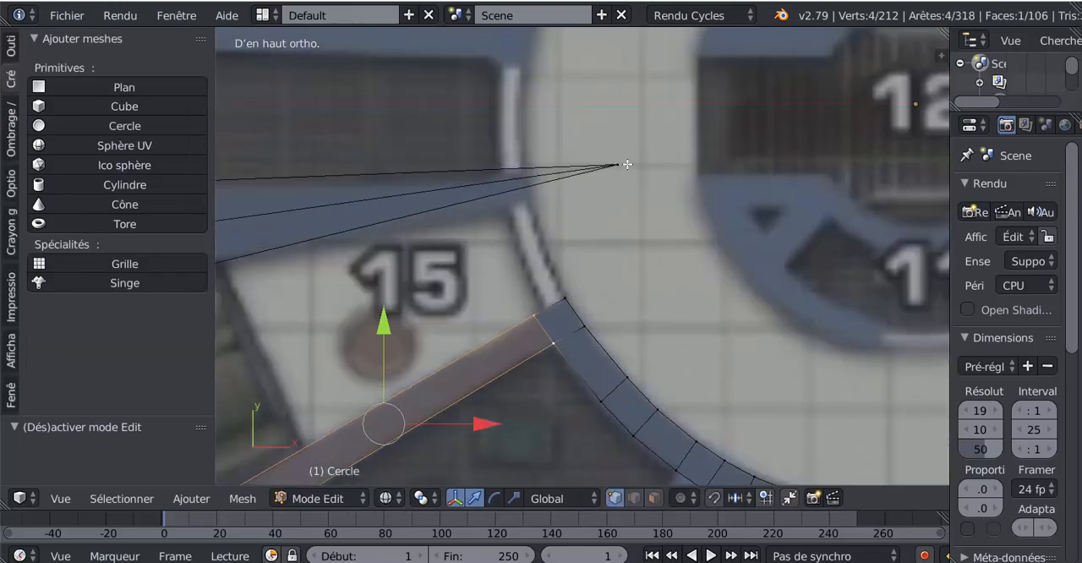
{"action": "scroll", "coordinate": [608, 178], "scroll_direction": "down", "scroll_amount": 2}
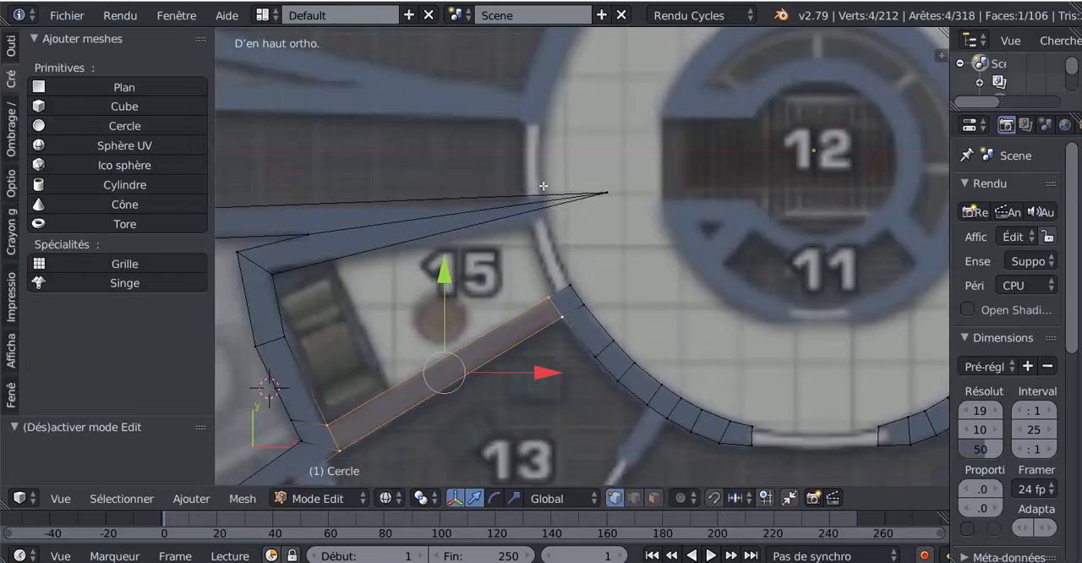
{"action": "right_click", "coordinate": [602, 199]}
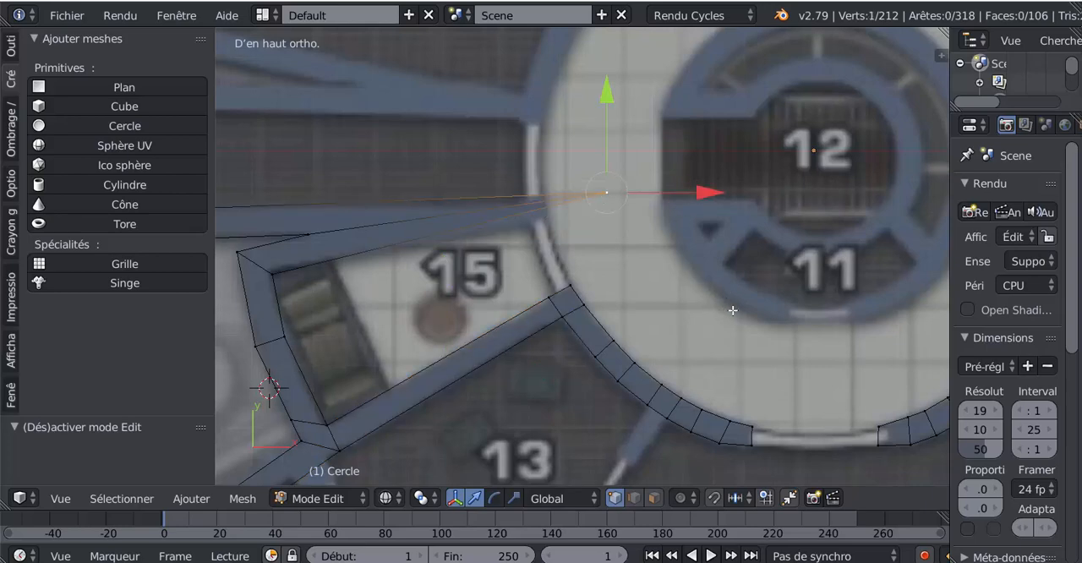
{"action": "key", "text": "g"}
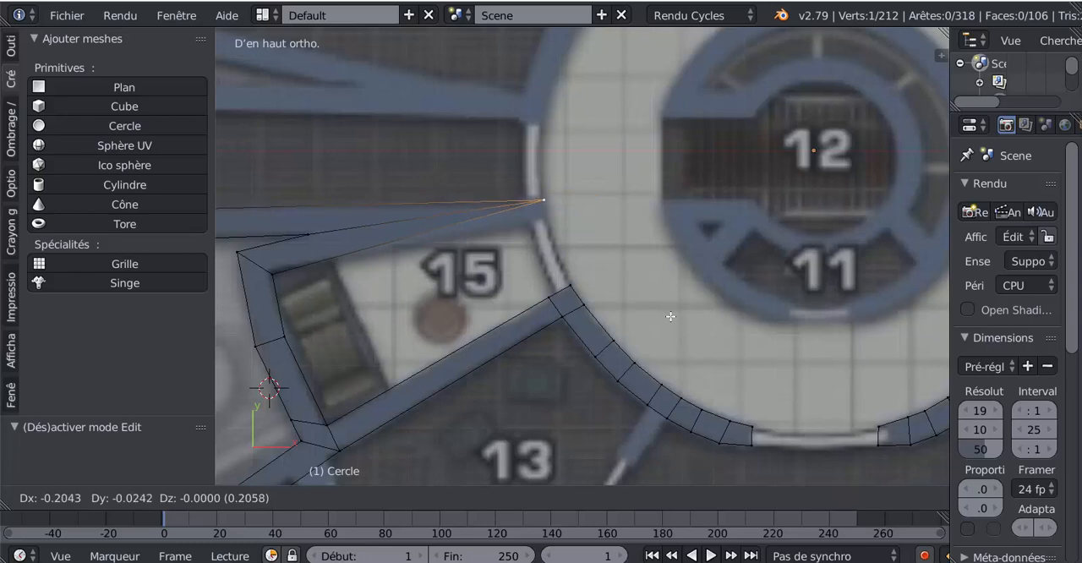
{"action": "left_click", "coordinate": [670, 314]}
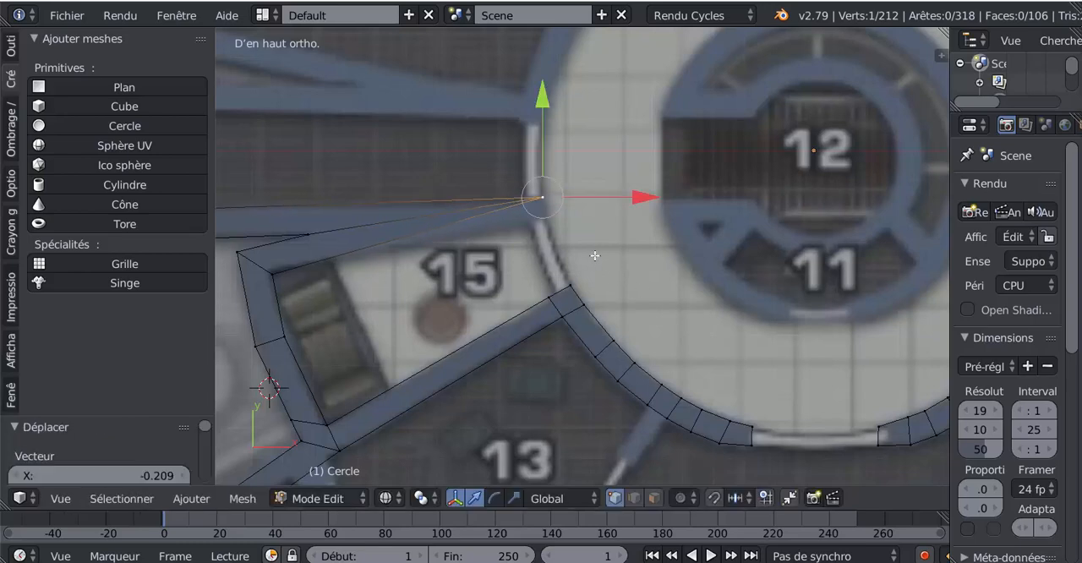
- Duplicate the tip vertex down to the top of room 15's doorway and join the two vertices with an edge
{"action": "scroll", "coordinate": [467, 243], "scroll_direction": "down", "scroll_amount": 1}
{"action": "middle_click_drag", "start_coordinate": [503, 257], "coordinate": [548, 276], "text": "shift"}
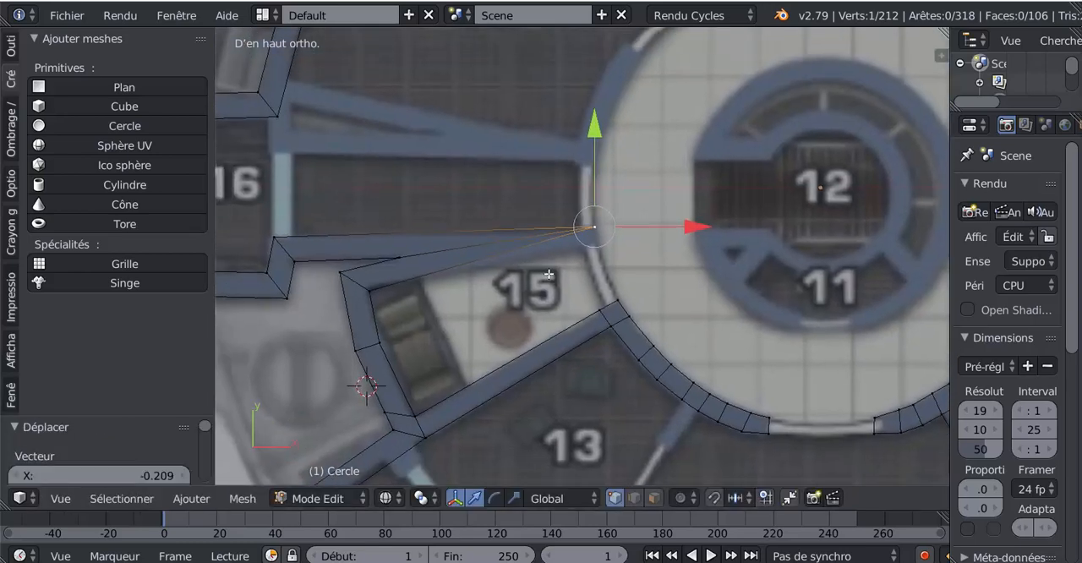
{"action": "scroll", "coordinate": [546, 276], "scroll_direction": "up", "scroll_amount": 2}
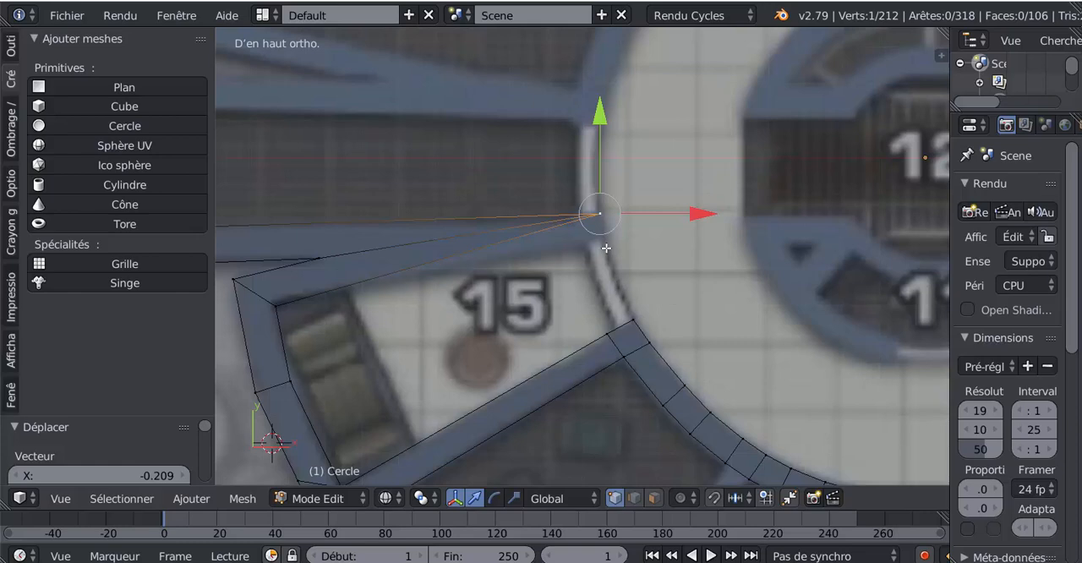
{"action": "key", "text": "e"}
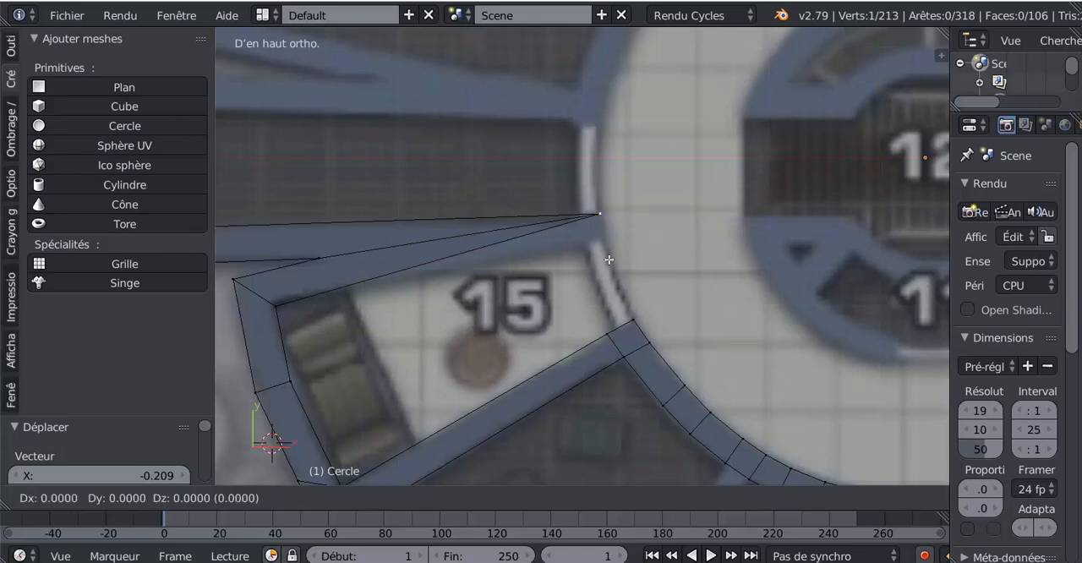
{"action": "left_click", "coordinate": [612, 271]}
{"action": "right_click", "coordinate": [604, 219], "text": "shift"}
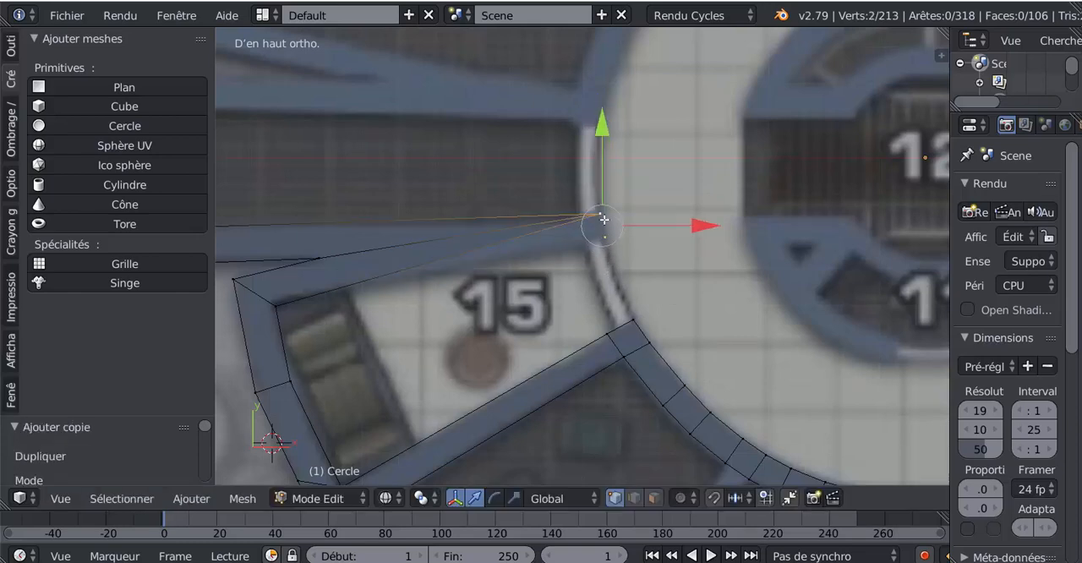
{"action": "key", "text": "f"}
{"action": "left_click", "coordinate": [617, 293]}
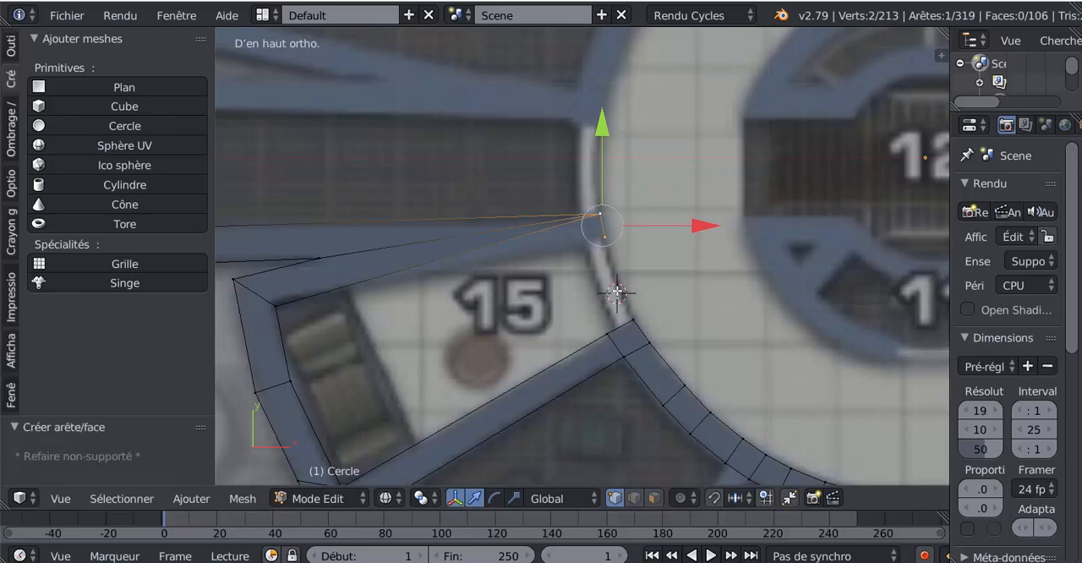
{"action": "middle_click_drag", "start_coordinate": [547, 277], "coordinate": [560, 274], "text": "shift"}
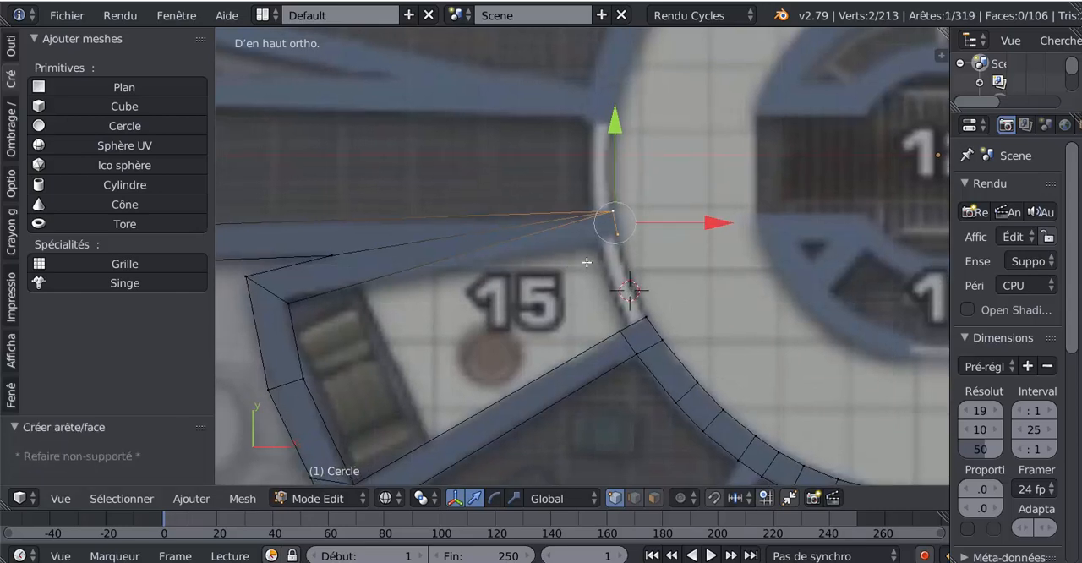
{"action": "scroll", "coordinate": [575, 260], "scroll_direction": "up", "scroll_amount": 1}
{"action": "scroll", "coordinate": [533, 256], "scroll_direction": "down", "scroll_amount": 2}
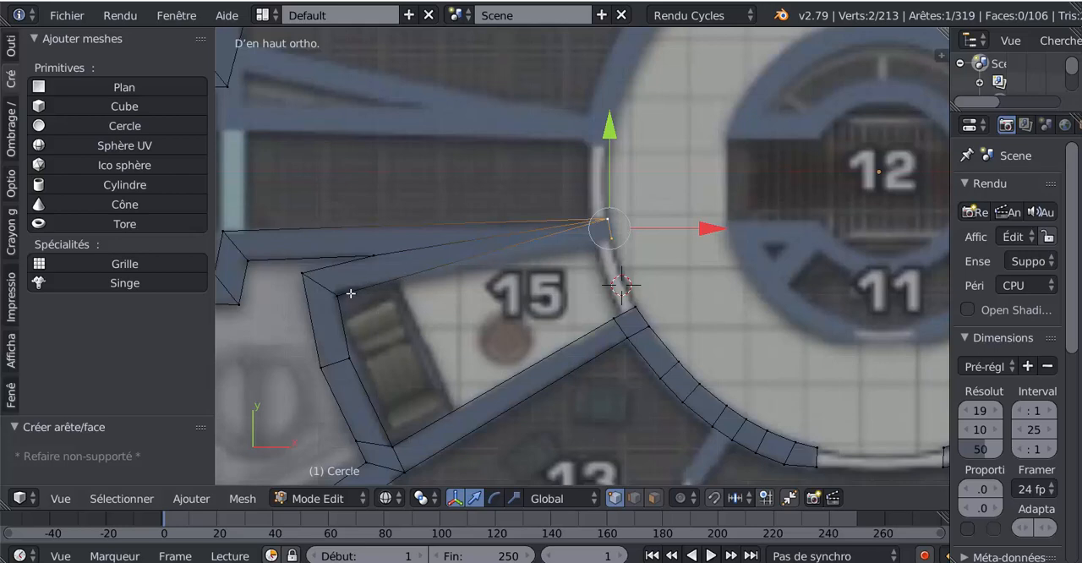
- Add a loop cut midway along the short end edge above room 15's doorway, then select its ends and room 15's upper inner wall corner
{"action": "scroll", "coordinate": [622, 252], "scroll_direction": "up", "scroll_amount": 3}
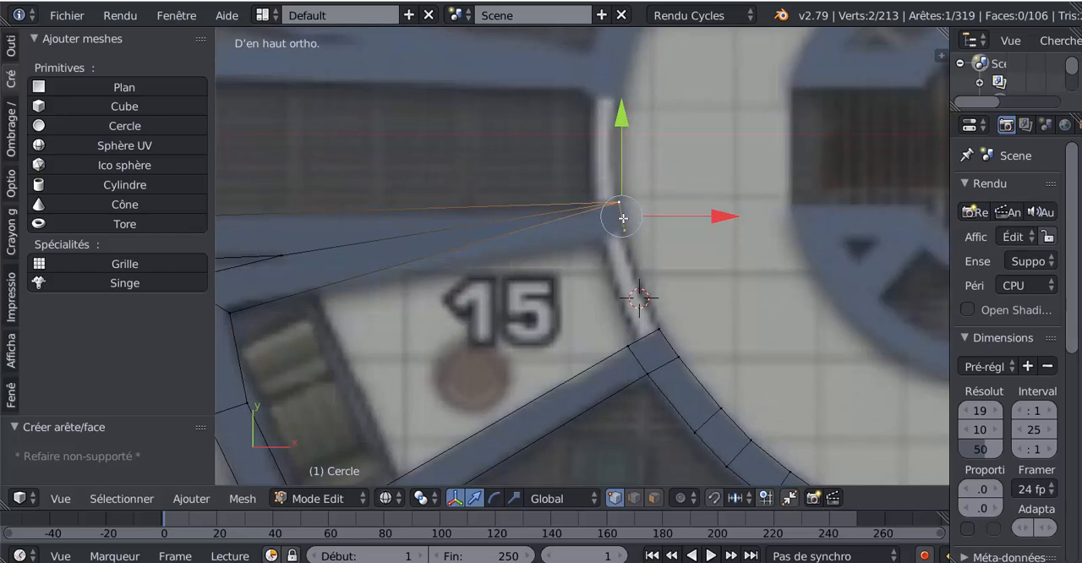
{"action": "key", "text": "ctrl+r"}
{"action": "left_click", "coordinate": [623, 218]}
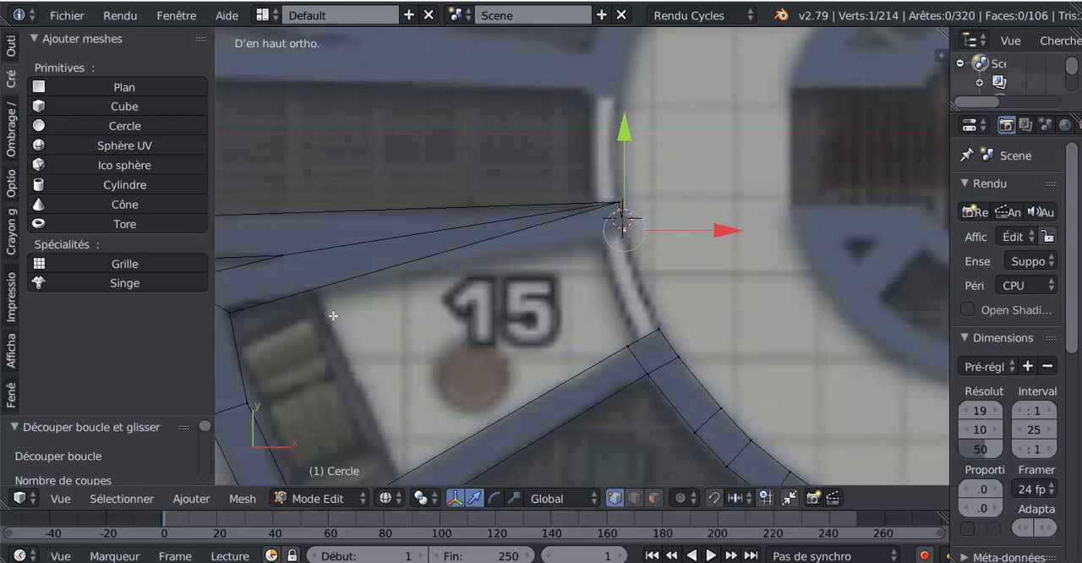
{"action": "left_click", "coordinate": [231, 314], "text": "shift"}
{"action": "left_click", "coordinate": [621, 206], "text": "shift"}
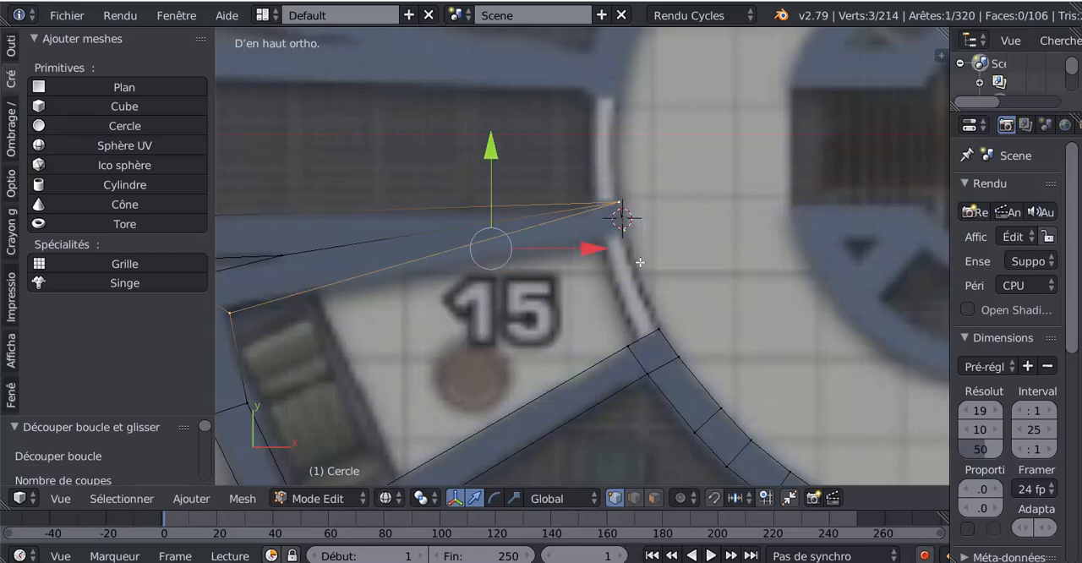
{"action": "key", "text": "f"}
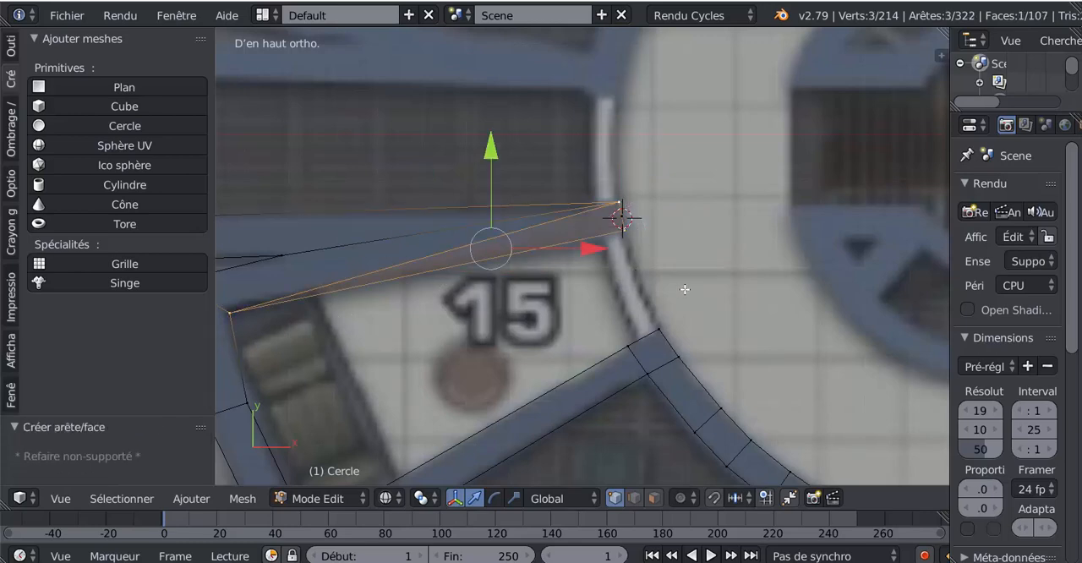
{"action": "left_click", "coordinate": [684, 289]}
{"action": "scroll", "coordinate": [677, 258], "scroll_direction": "up", "scroll_amount": 1}
{"action": "right_click", "coordinate": [636, 203]}
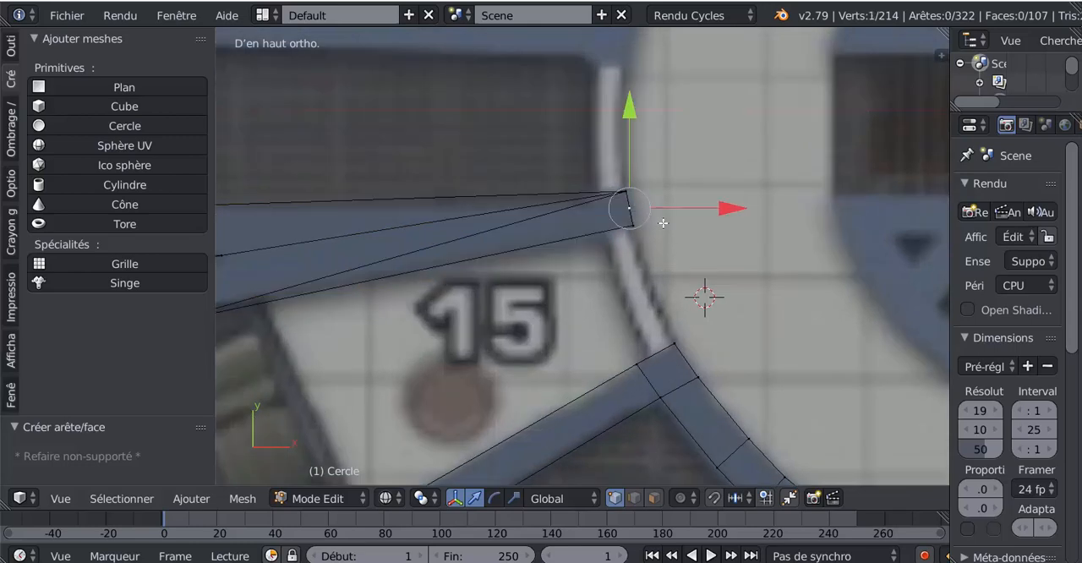
{"action": "key", "text": "ctrl+z"}
{"action": "key", "text": "ctrl+z"}
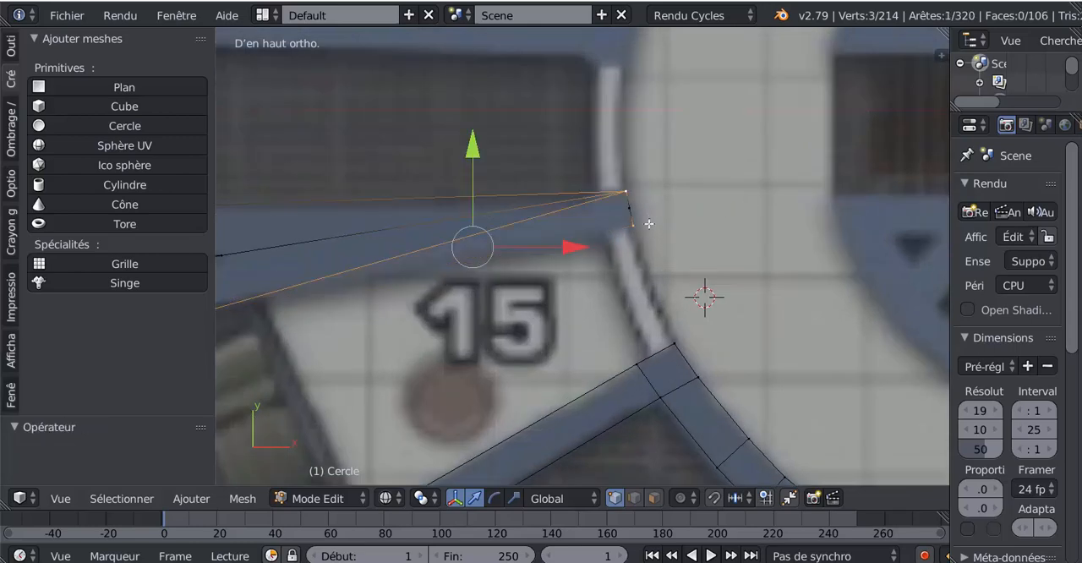
- Add the end edge's midpoint to the selection, fill a face to close the wall above room 15, and check it in Object Mode
{"action": "right_click", "coordinate": [632, 209], "text": "shift"}
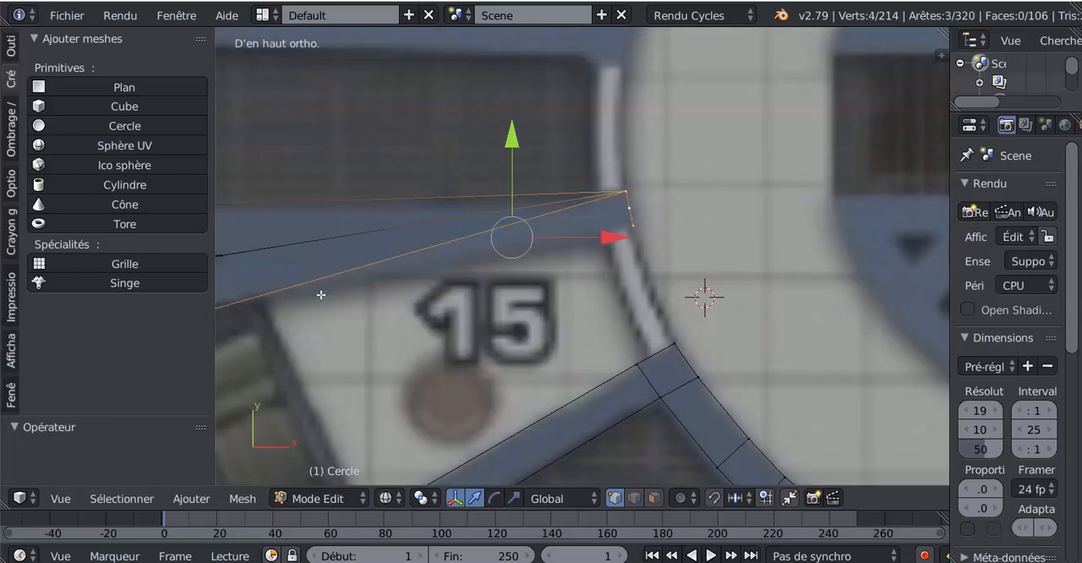
{"action": "scroll", "coordinate": [320, 294], "scroll_direction": "down", "scroll_amount": 3}
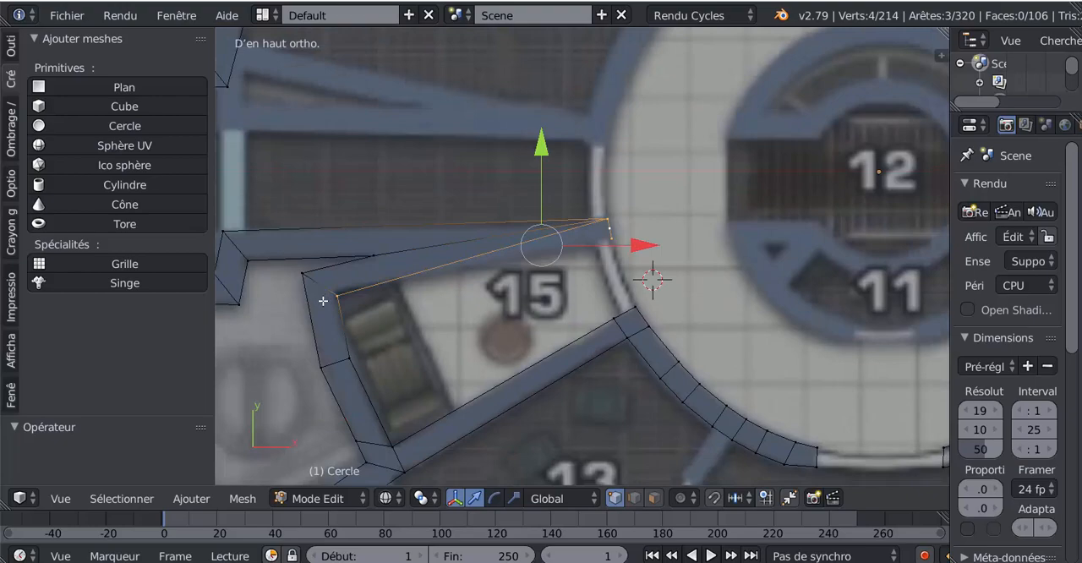
{"action": "key", "text": "f"}
{"action": "left_click", "coordinate": [490, 333]}
{"action": "key", "text": "Tab"}
{"action": "scroll", "coordinate": [490, 336], "scroll_direction": "up", "scroll_amount": 2}
{"action": "scroll", "coordinate": [493, 333], "scroll_direction": "down", "scroll_amount": 3}
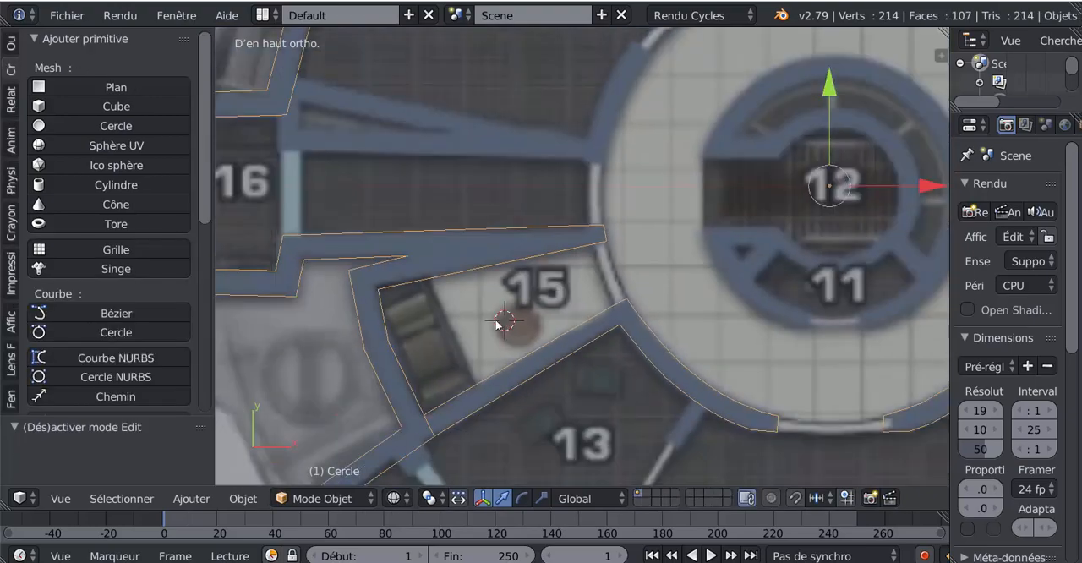
{"action": "scroll", "coordinate": [498, 324], "scroll_direction": "down", "scroll_amount": 2}
{"action": "scroll", "coordinate": [549, 283], "scroll_direction": "up", "scroll_amount": 3}
{"action": "scroll", "coordinate": [552, 280], "scroll_direction": "up", "scroll_amount": 1}
- Adjust the tip vertex of the wall above room 15 along X at the corridor's edge, and check the outline in Object Mode
{"action": "key", "text": "Tab"}
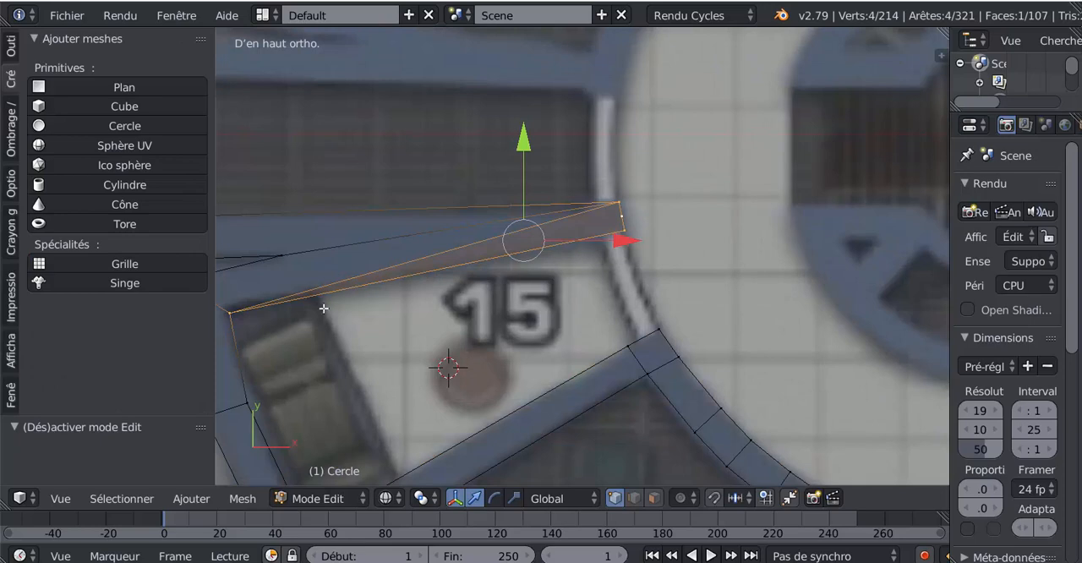
{"action": "middle_click_drag", "start_coordinate": [635, 256], "coordinate": [618, 316], "text": "shift"}
{"action": "scroll", "coordinate": [619, 317], "scroll_direction": "up", "scroll_amount": 2}
{"action": "right_click", "coordinate": [629, 266]}
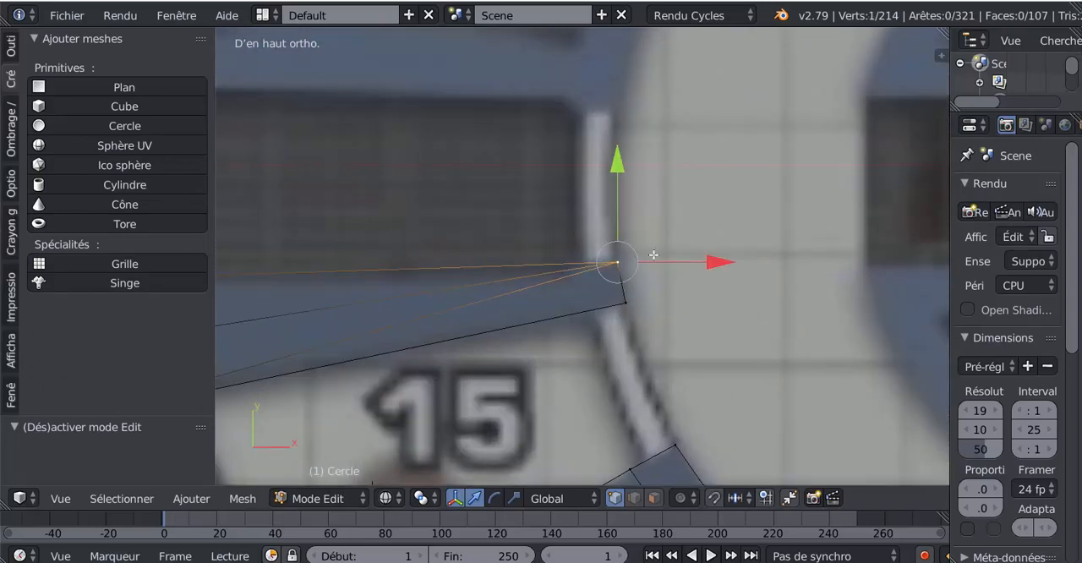
{"action": "key", "text": "g"}
{"action": "key", "text": "x"}
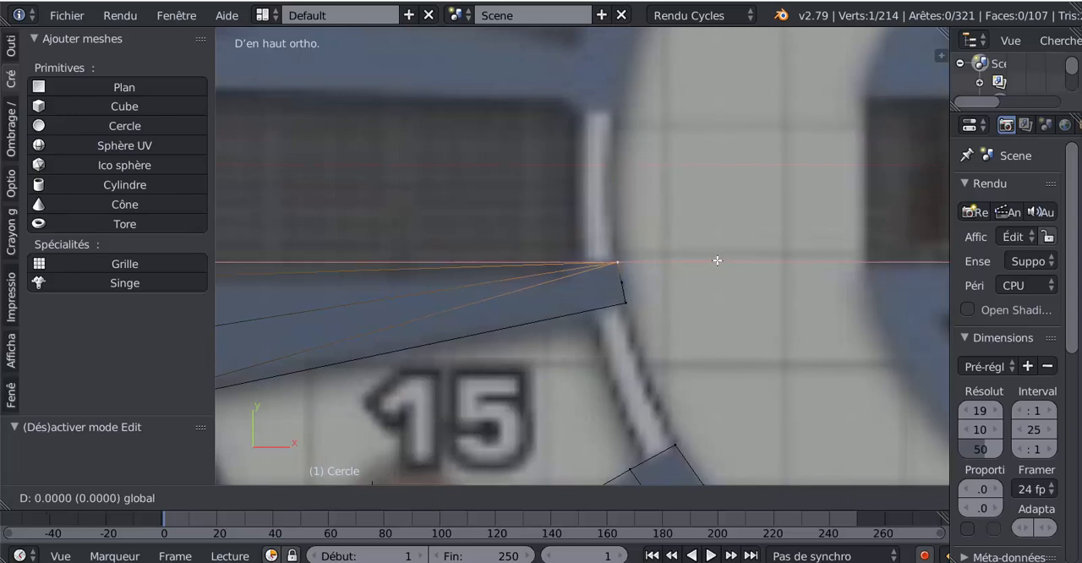
{"action": "left_click", "coordinate": [718, 258]}
{"action": "key", "text": "Tab"}
{"action": "scroll", "coordinate": [714, 256], "scroll_direction": "down", "scroll_amount": 6}
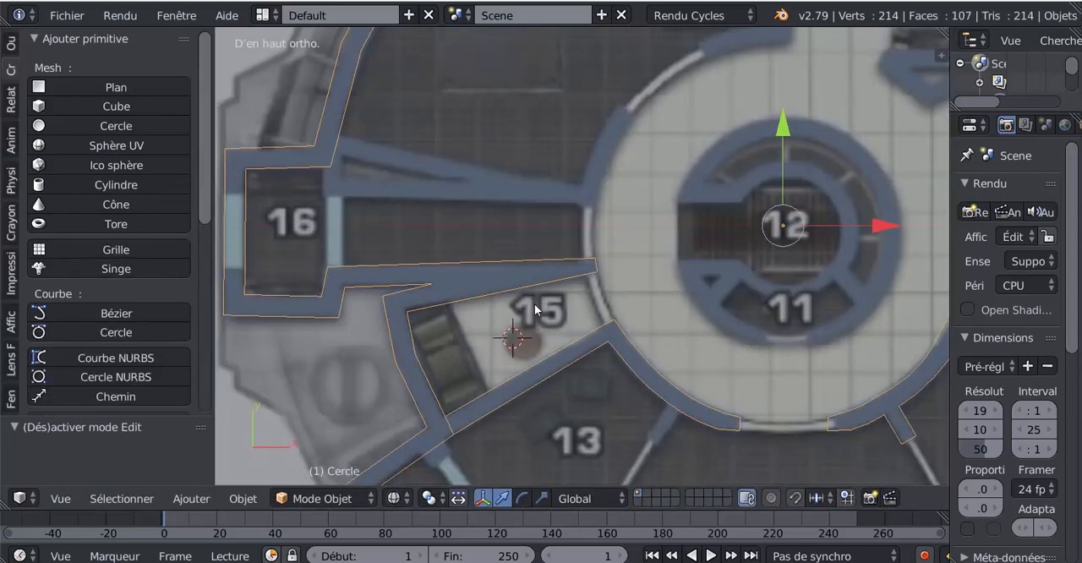
- Move the cross-edge's two vertices on the slanted outer wall above room 16 by 0.018 in X to match the plan
{"action": "middle_click_drag", "start_coordinate": [519, 311], "coordinate": [651, 383], "text": "shift"}
{"action": "key", "text": "Tab"}
{"action": "scroll", "coordinate": [478, 290], "scroll_direction": "up", "scroll_amount": 4}
{"action": "middle_click_drag", "start_coordinate": [478, 290], "coordinate": [544, 291], "text": "shift"}
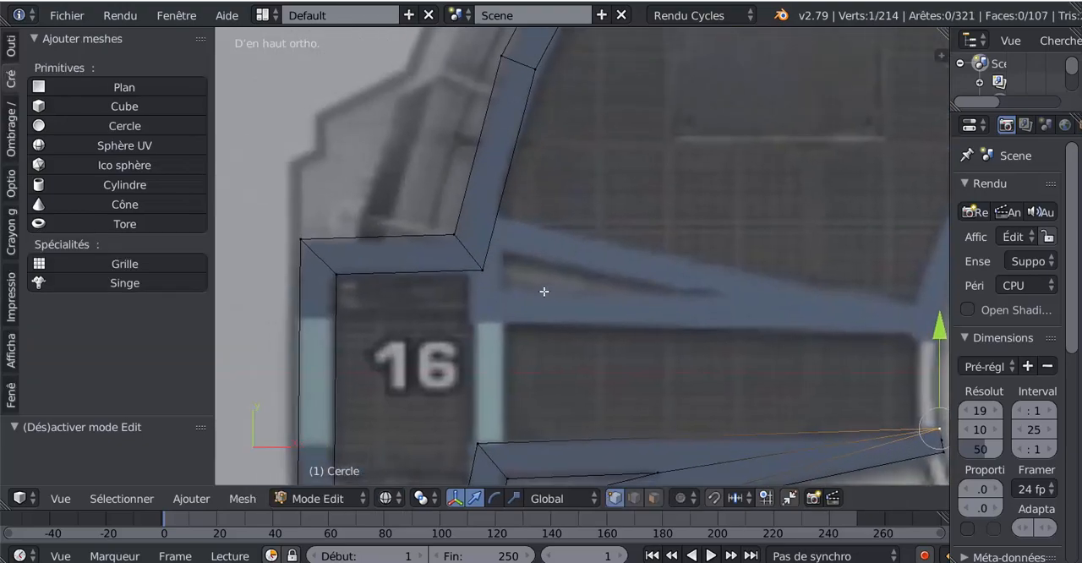
{"action": "scroll", "coordinate": [494, 285], "scroll_direction": "down", "scroll_amount": 1}
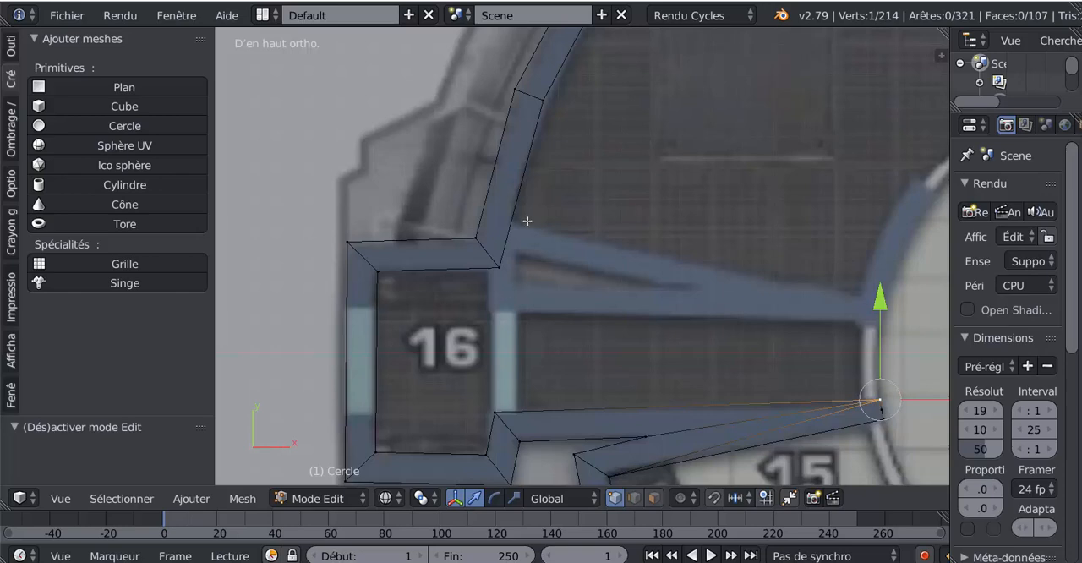
{"action": "left_click", "coordinate": [545, 99]}
{"action": "left_click", "coordinate": [514, 89], "text": "shift"}
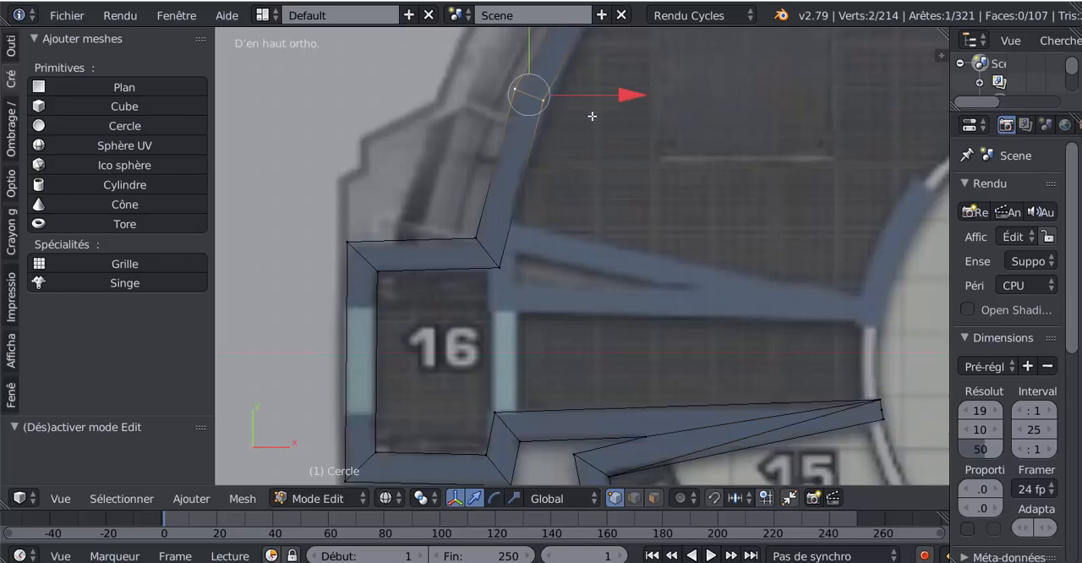
{"action": "key", "text": "g"}
{"action": "left_click", "coordinate": [587, 181]}
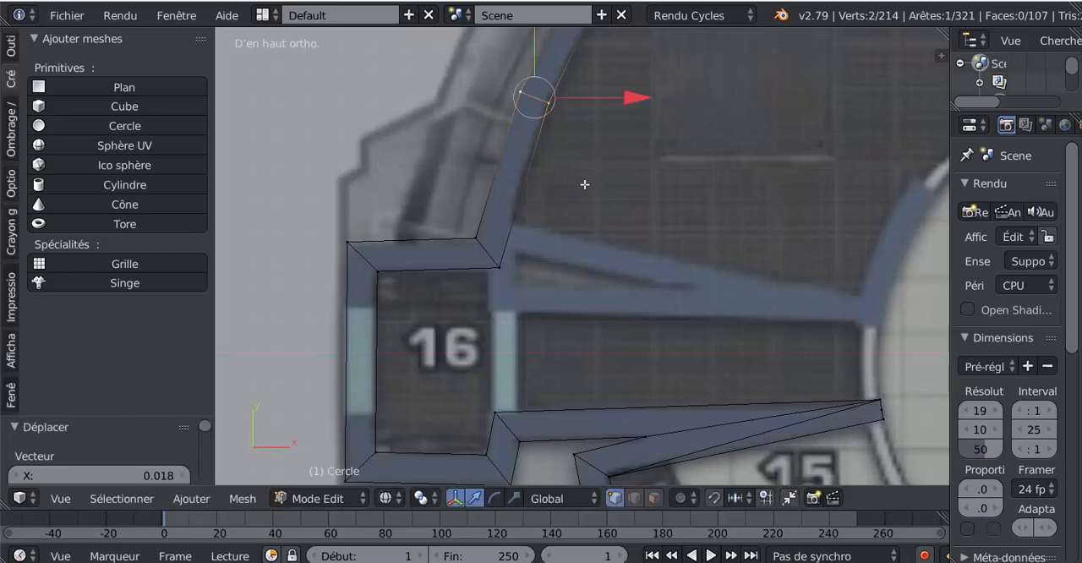
- Add a loop cut to each of the two walls meeting at room 16's upper inner corner, sliding both toward the partition junction
{"action": "key", "text": "ctrl+r"}
{"action": "left_click", "coordinate": [515, 237]}
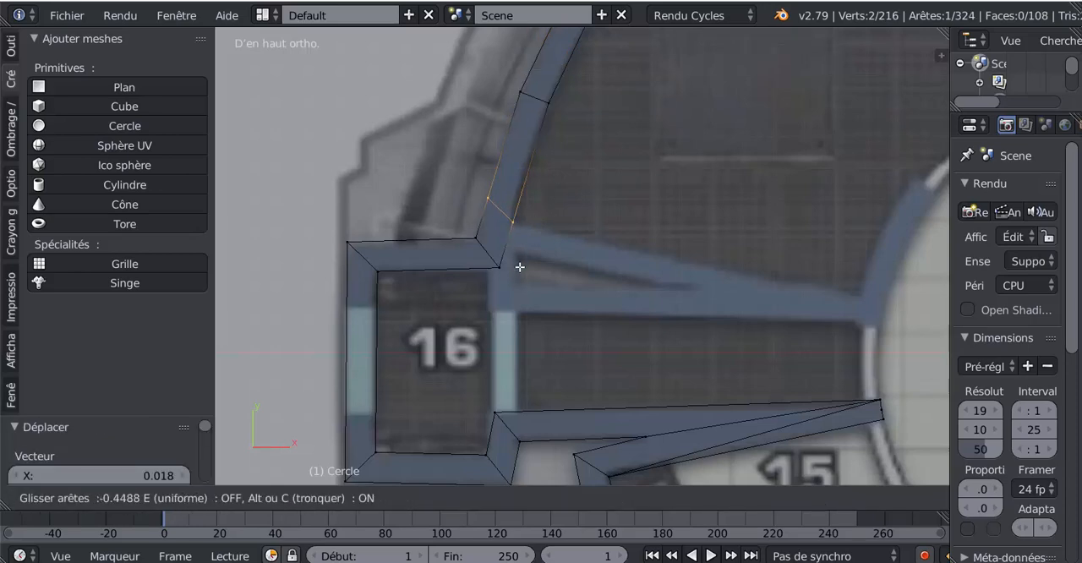
{"action": "left_click", "coordinate": [519, 267]}
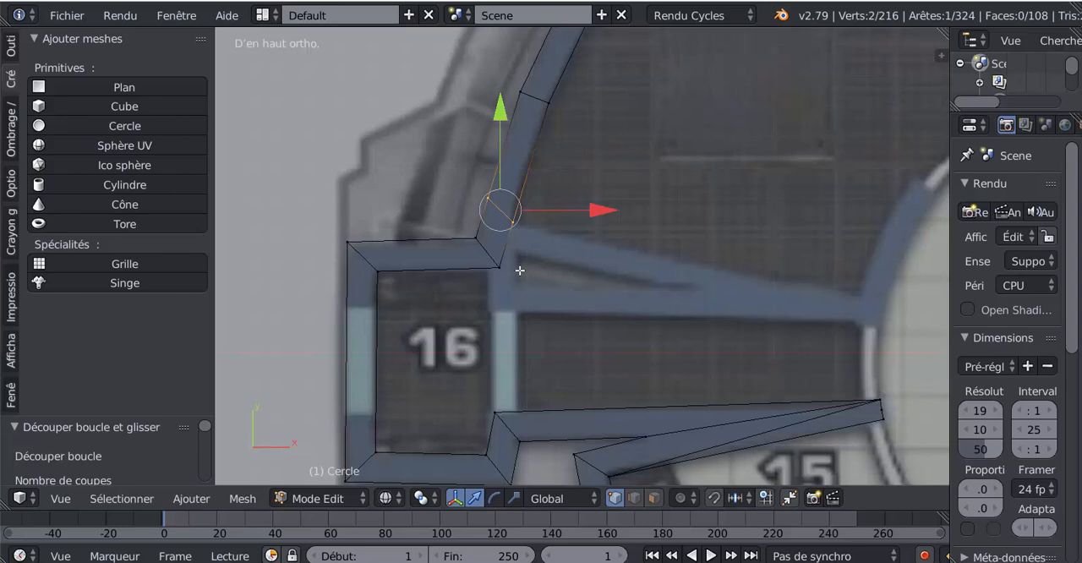
{"action": "key", "text": "ctrl+r"}
{"action": "left_click", "coordinate": [475, 261]}
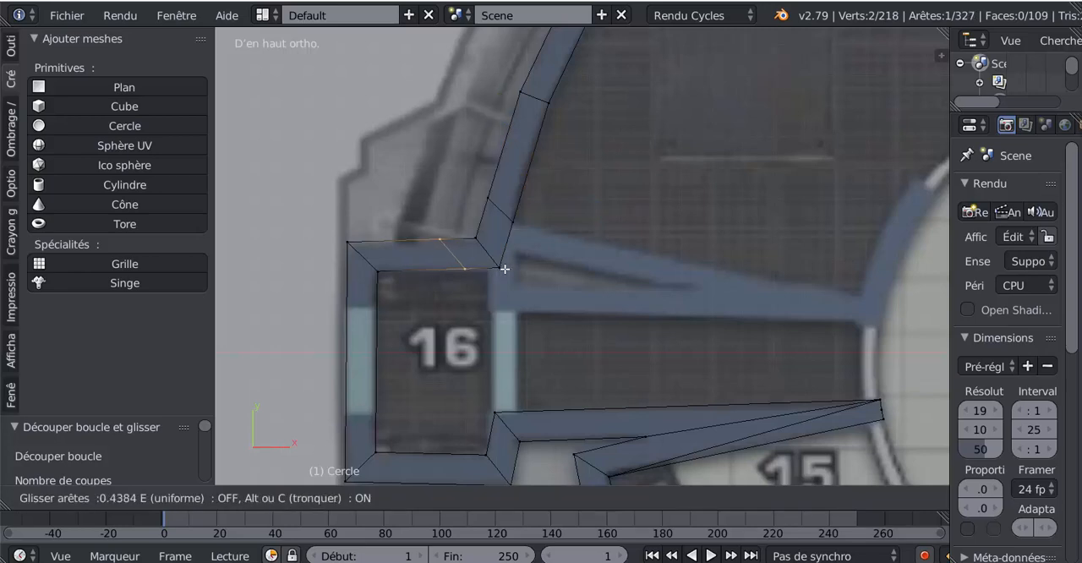
{"action": "left_click", "coordinate": [520, 271]}
- Move room 16's upper inner corner vertex by 0.048 in X and about 0.05 in Y onto the diagonal partition's lower edge
{"action": "right_click", "coordinate": [500, 267]}
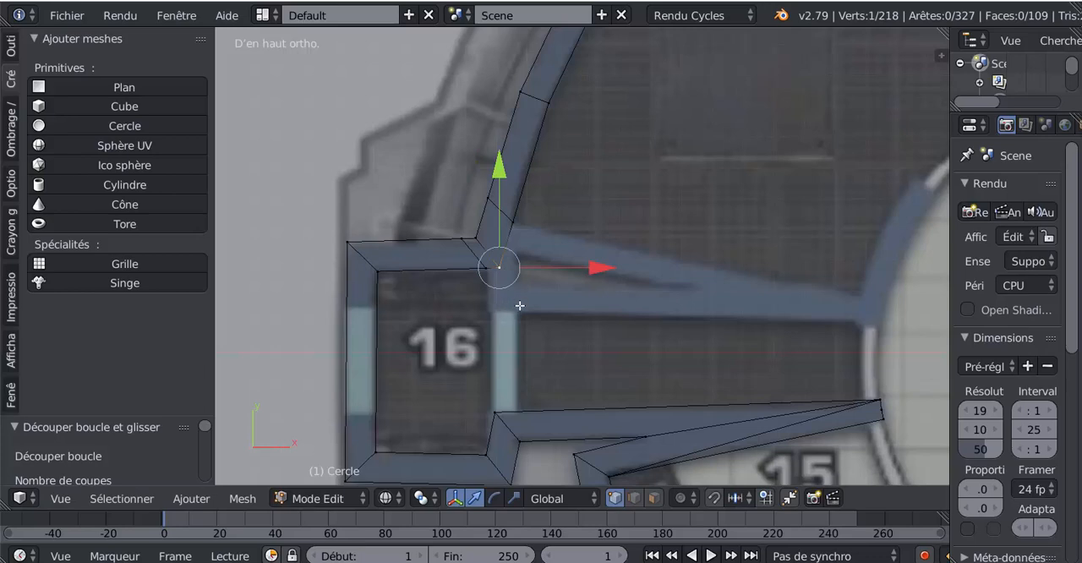
{"action": "key", "text": "g"}
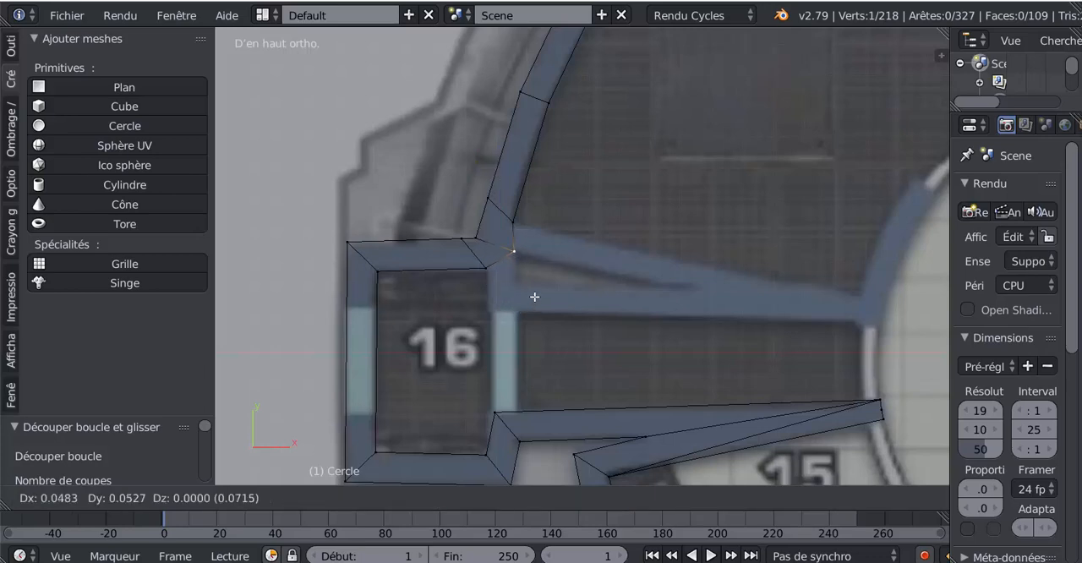
{"action": "left_click", "coordinate": [535, 297]}
- Extrude the junction's side edge about 0.6 along the diagonal partition toward the corridor, and raise its lower end vertex to match the plan
{"action": "right_click", "coordinate": [526, 225], "text": "shift"}
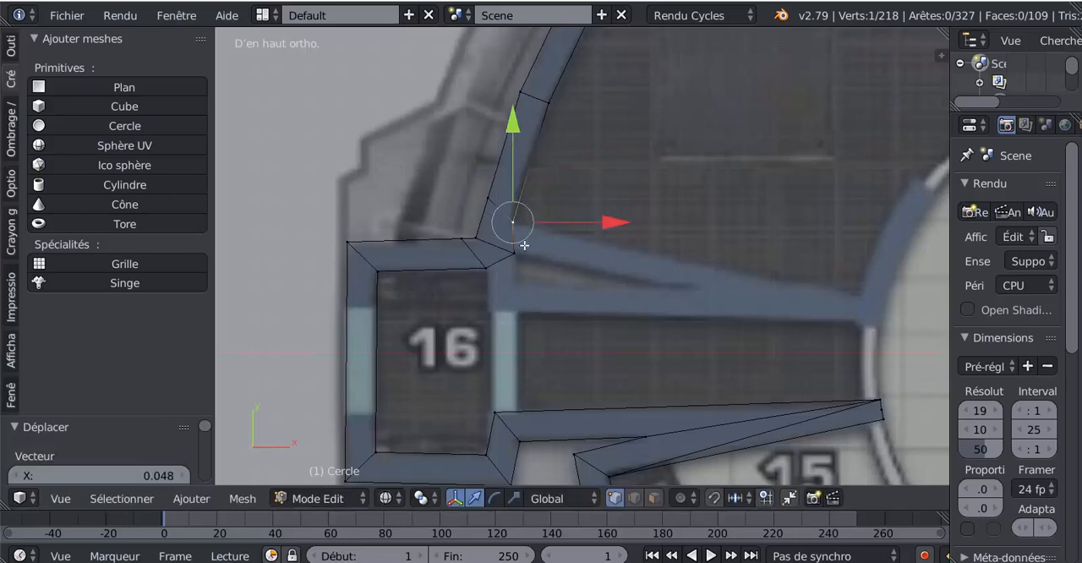
{"action": "key", "text": "e"}
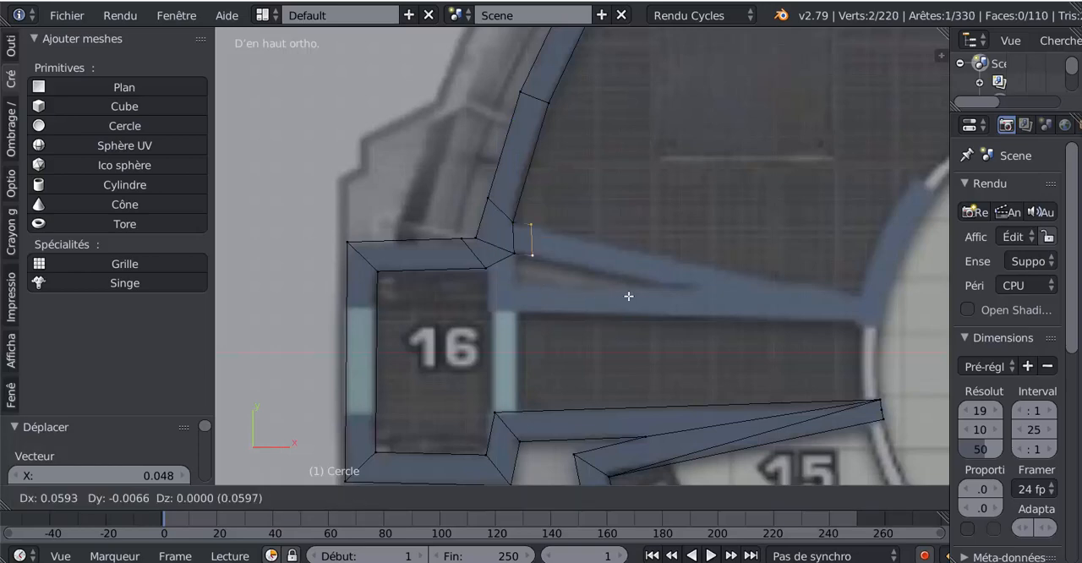
{"action": "left_click", "coordinate": [765, 336]}
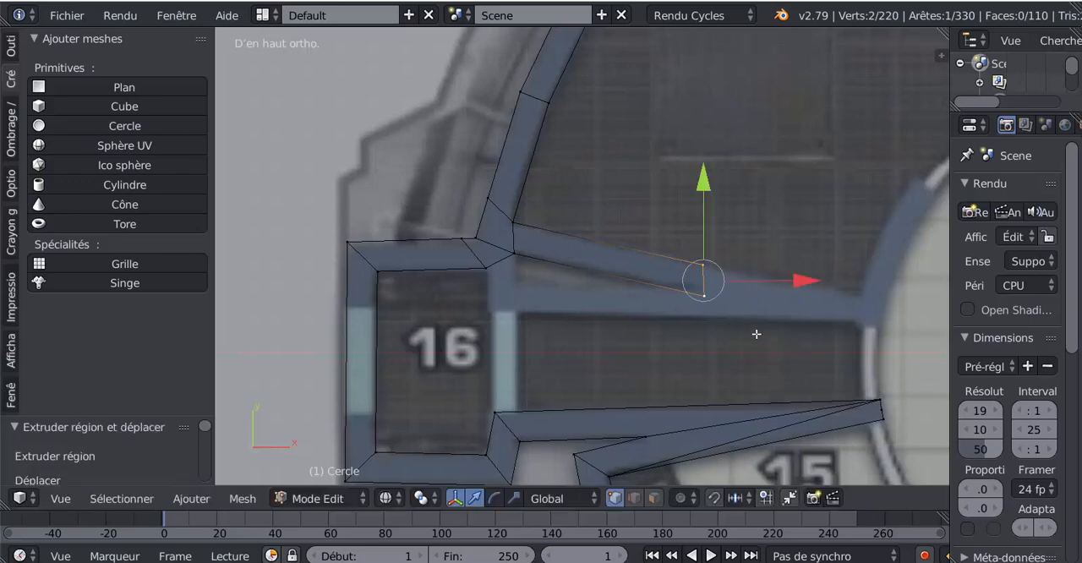
{"action": "right_click", "coordinate": [704, 295]}
{"action": "key", "text": "g"}
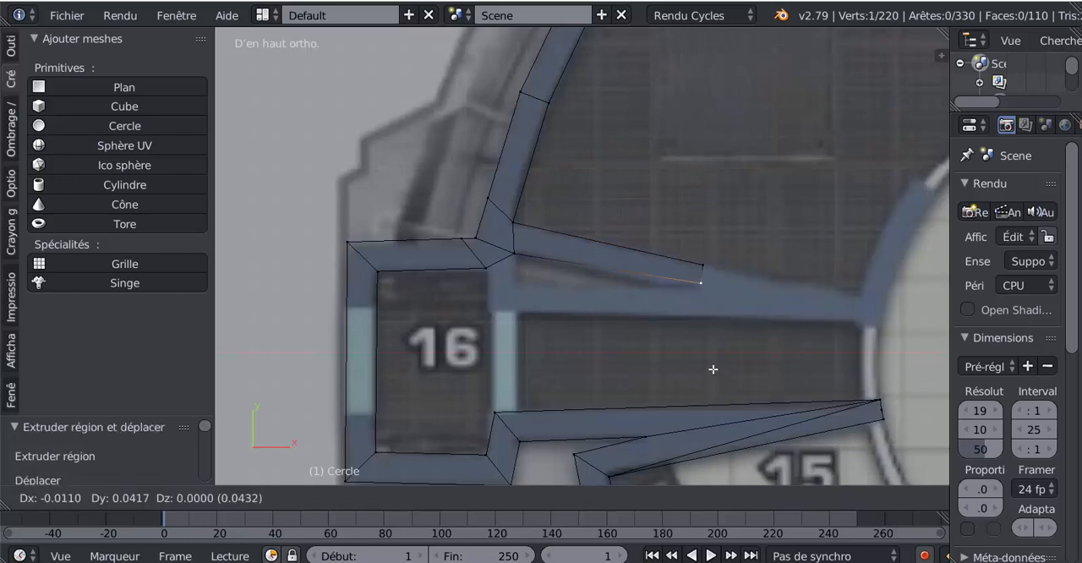
{"action": "left_click", "coordinate": [716, 376]}
- Extrude room 16's upper inner corner edge down to the top of the inner doorway and level its outer vertex with the other end
{"action": "right_click", "coordinate": [484, 270]}
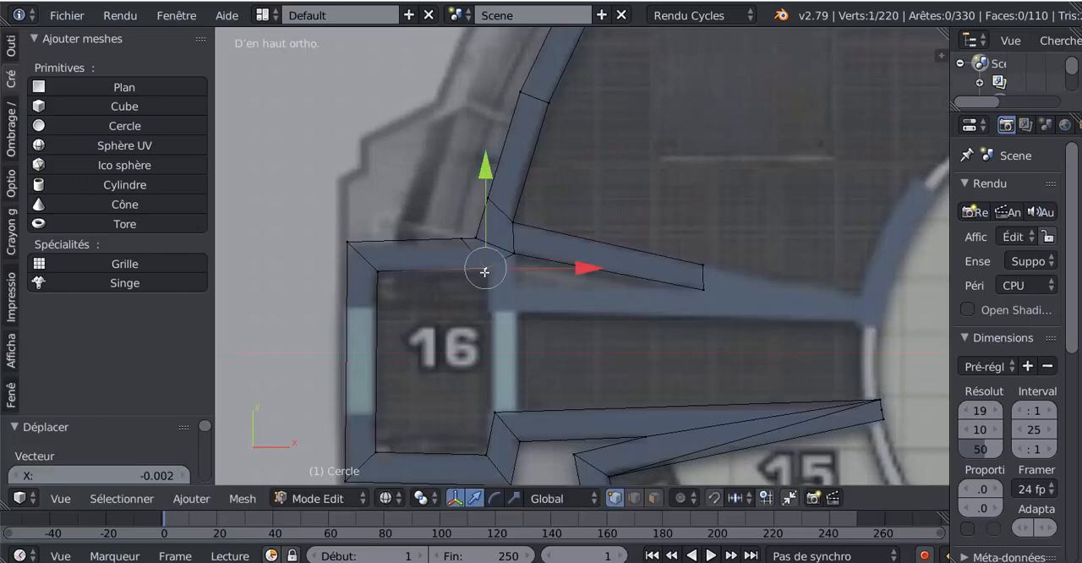
{"action": "right_click", "coordinate": [514, 255], "text": "shift"}
{"action": "key", "text": "e"}
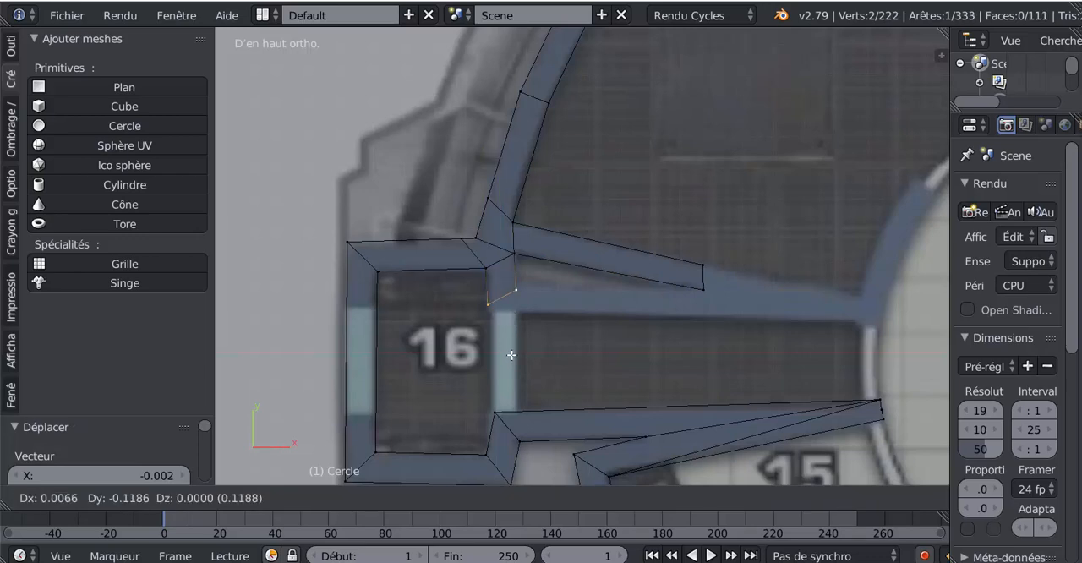
{"action": "left_click", "coordinate": [520, 304]}
{"action": "right_click", "coordinate": [516, 297]}
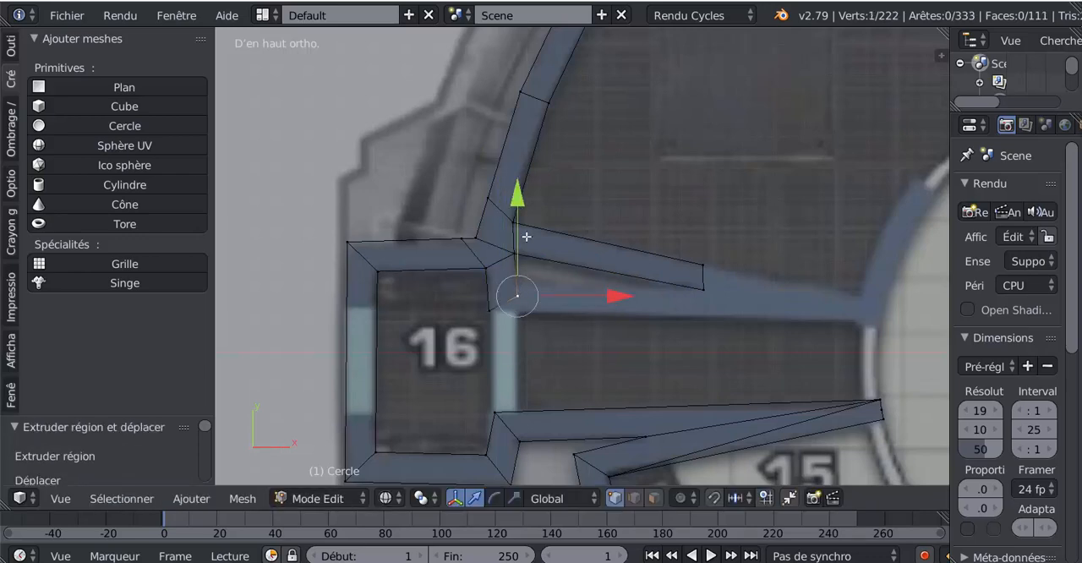
{"action": "key", "text": "g"}
{"action": "left_click", "coordinate": [543, 335]}
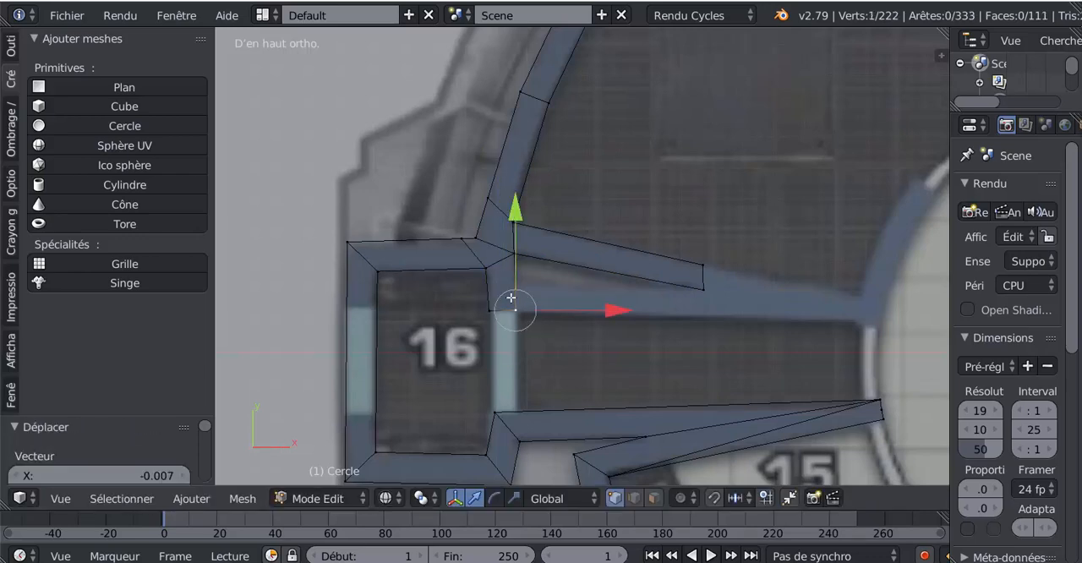
- Loop cut the short wall above room 16's inner doorway and extrude its lower side edge about 0.6 along the horizontal partition
{"action": "key", "text": "ctrl+r"}
{"action": "left_click", "coordinate": [511, 293]}
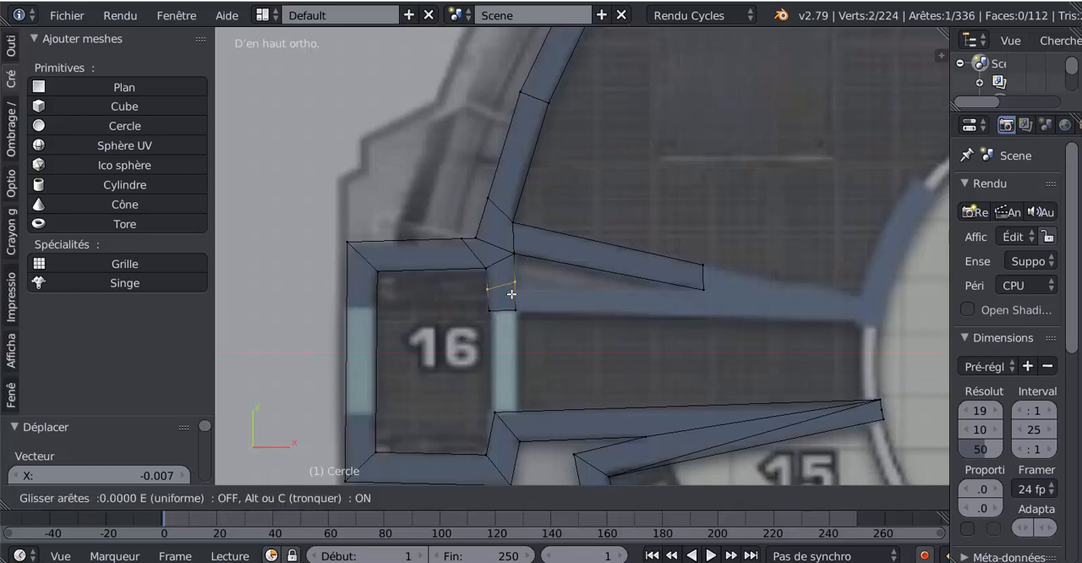
{"action": "left_click", "coordinate": [517, 284]}
{"action": "right_click", "coordinate": [517, 284]}
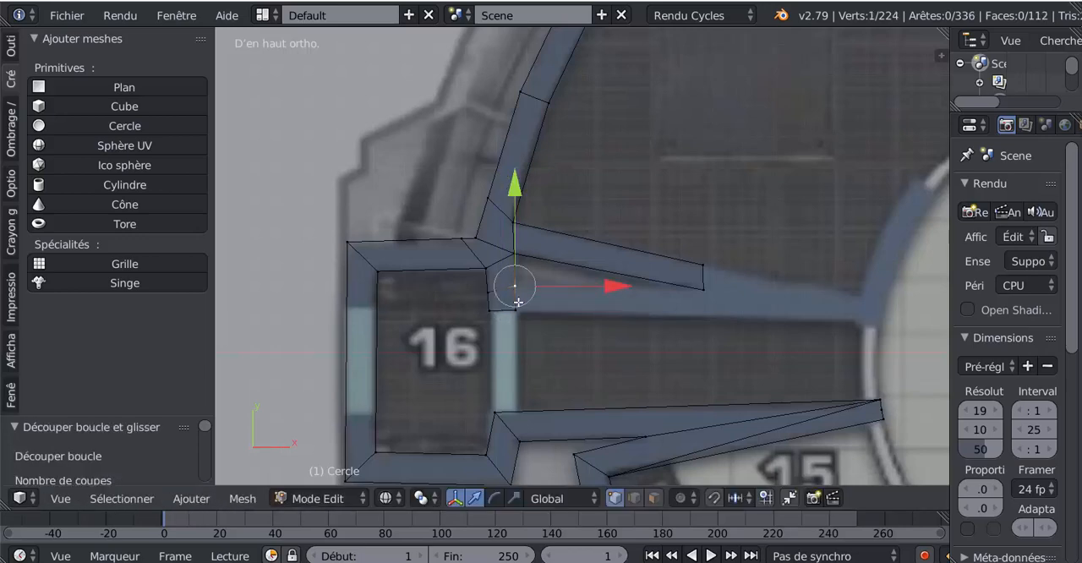
{"action": "right_click", "coordinate": [526, 302], "text": "shift"}
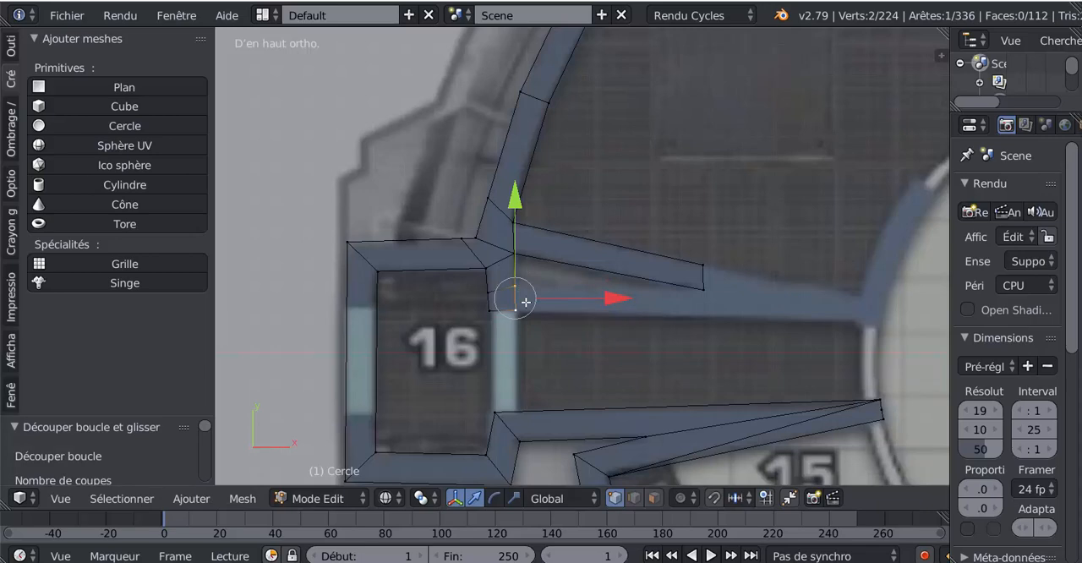
{"action": "key", "text": "e"}
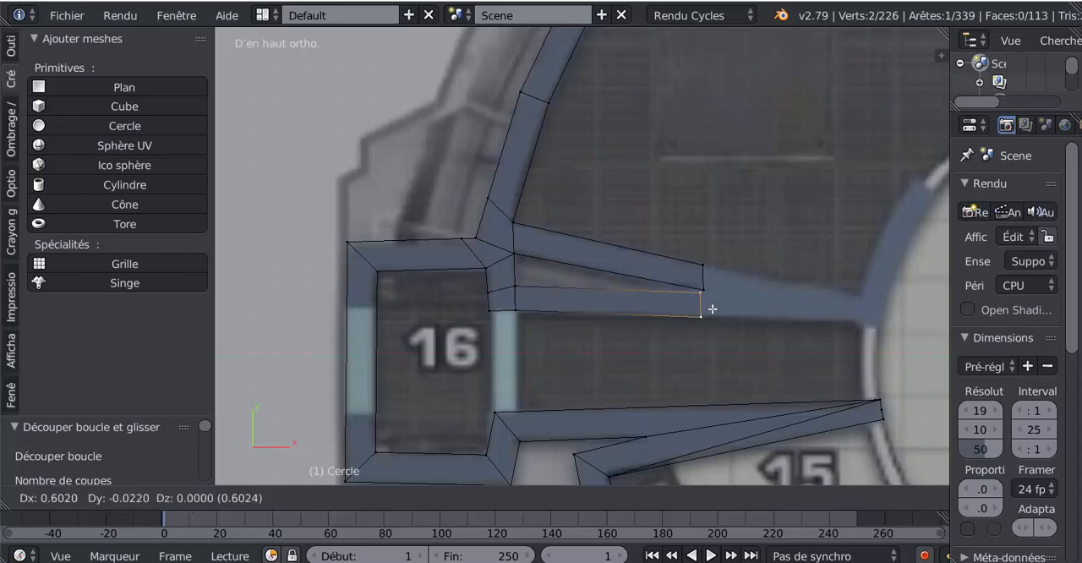
{"action": "left_click", "coordinate": [714, 309]}
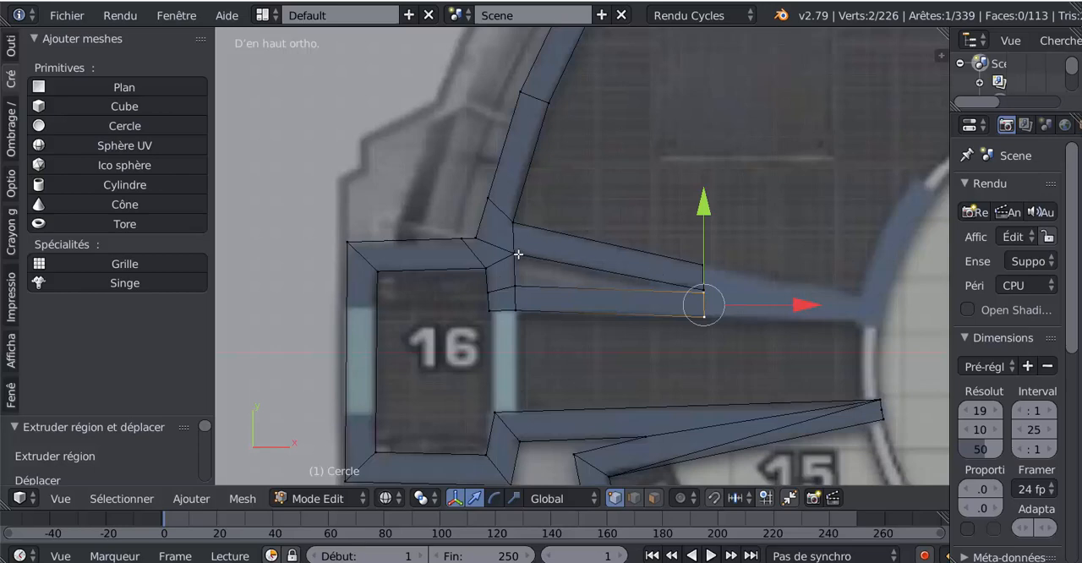
- Connect the two adjacent end vertices of the diagonal and horizontal partitions with an edge
{"action": "right_click", "coordinate": [705, 285]}
{"action": "right_click", "coordinate": [706, 295], "text": "shift"}
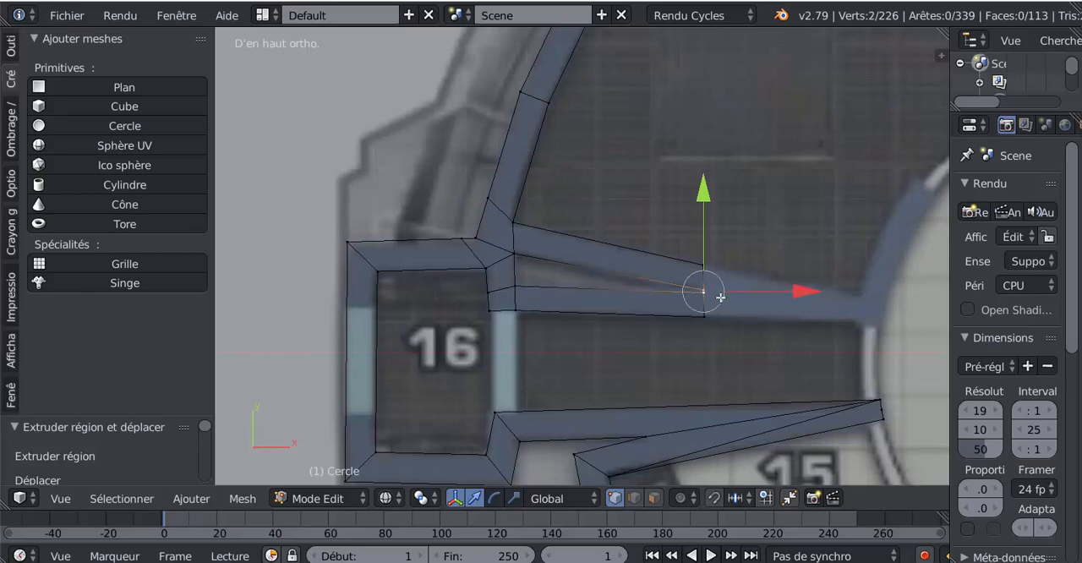
{"action": "key", "text": "f"}
{"action": "left_click", "coordinate": [716, 288]}
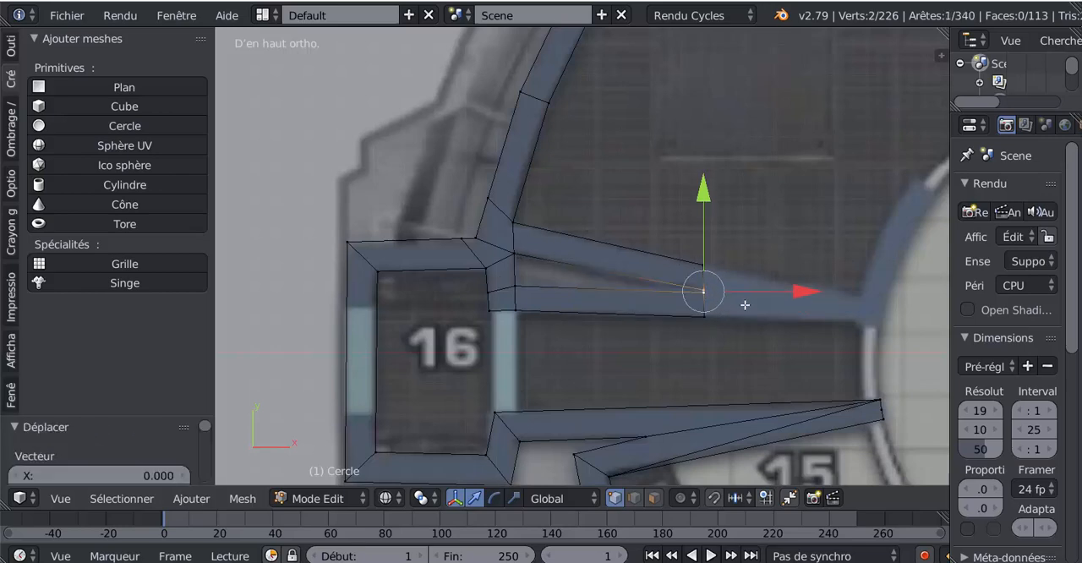
- Extrude the joined end edges of both partitions about 0.3 toward the corridor and scale them to 0.665
{"action": "scroll", "coordinate": [745, 305], "scroll_direction": "up", "scroll_amount": 4}
{"action": "right_click", "coordinate": [654, 217]}
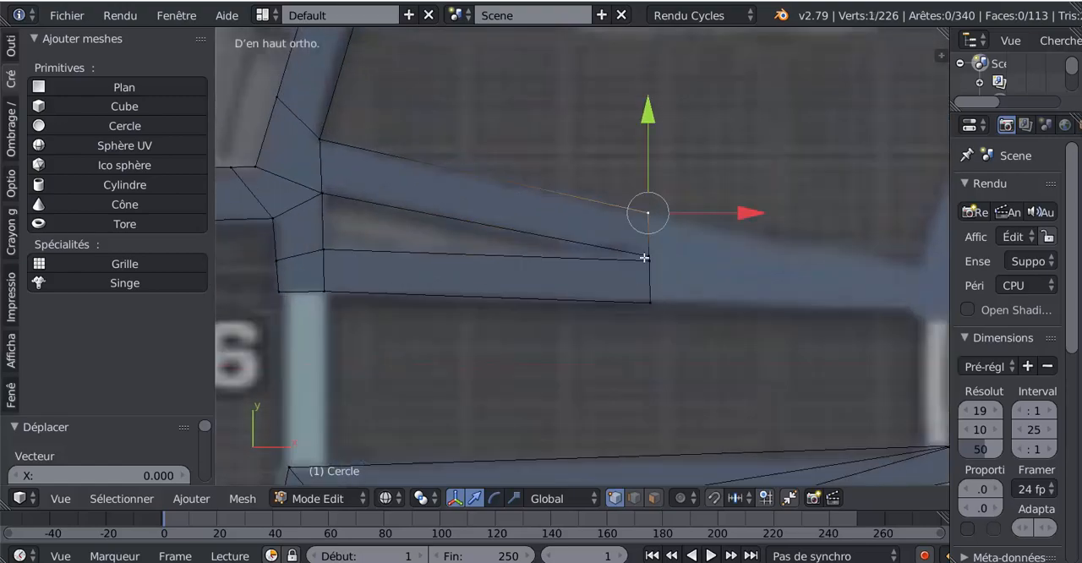
{"action": "right_click", "coordinate": [647, 255], "text": "shift"}
{"action": "right_click", "coordinate": [649, 265], "text": "shift"}
{"action": "right_click", "coordinate": [654, 304], "text": "shift"}
{"action": "scroll", "coordinate": [592, 308], "scroll_direction": "down", "scroll_amount": 4}
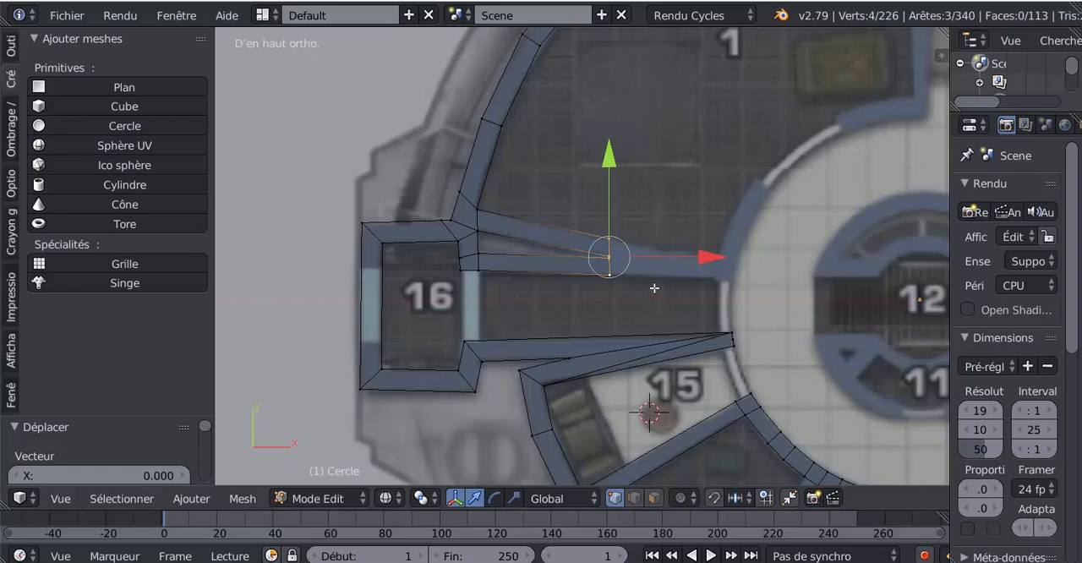
{"action": "key", "text": "e"}
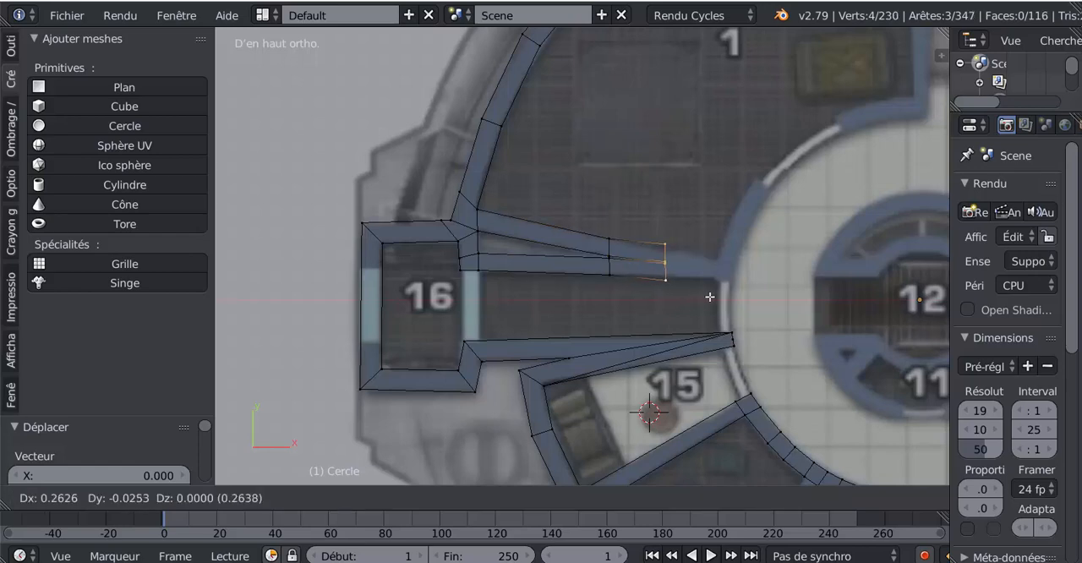
{"action": "left_click", "coordinate": [713, 299]}
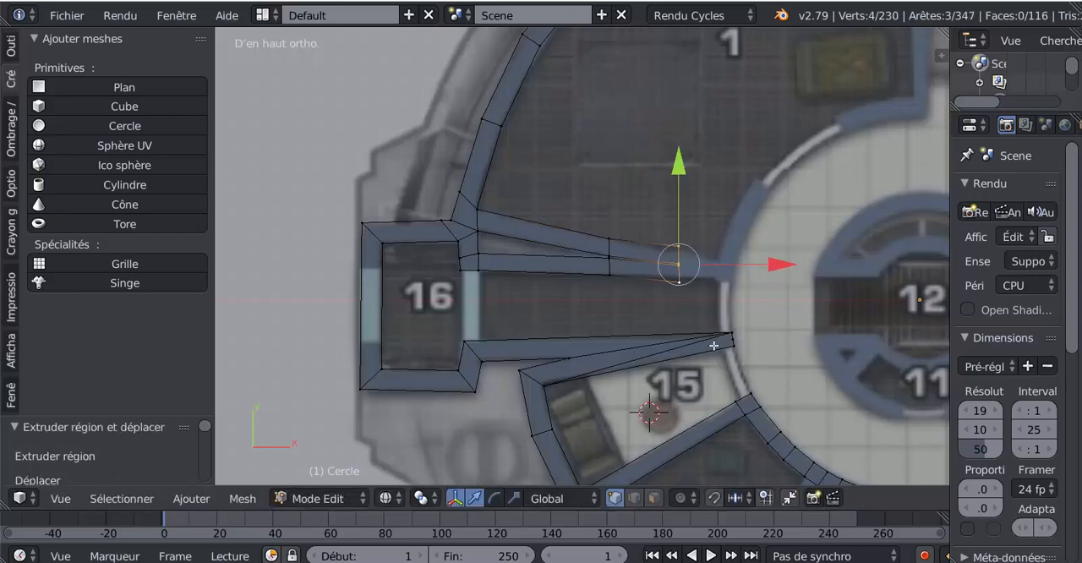
{"action": "key", "text": "s"}
{"action": "left_click", "coordinate": [704, 327]}
- Extrude the merged partition's end edges about 0.17 further toward the corridor wall and scale them to 0.723
{"action": "key", "text": "e"}
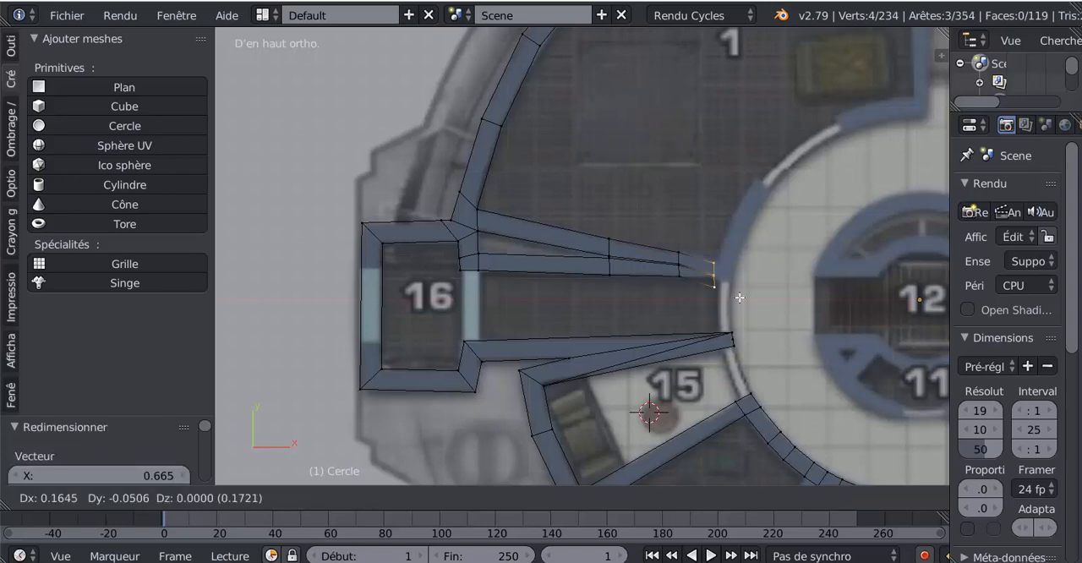
{"action": "left_click", "coordinate": [734, 294]}
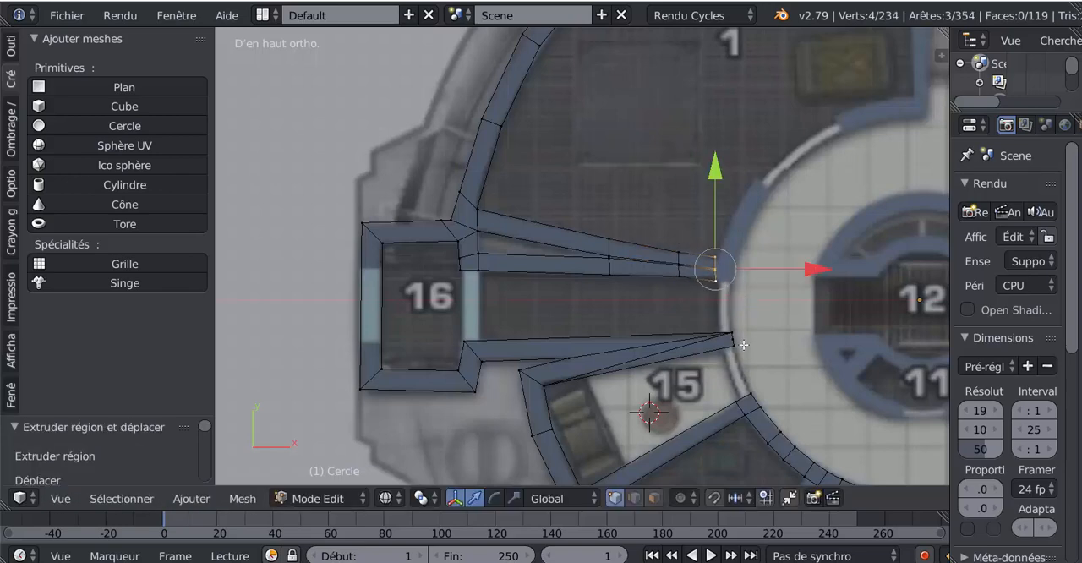
{"action": "key", "text": "s"}
{"action": "left_click", "coordinate": [740, 333]}
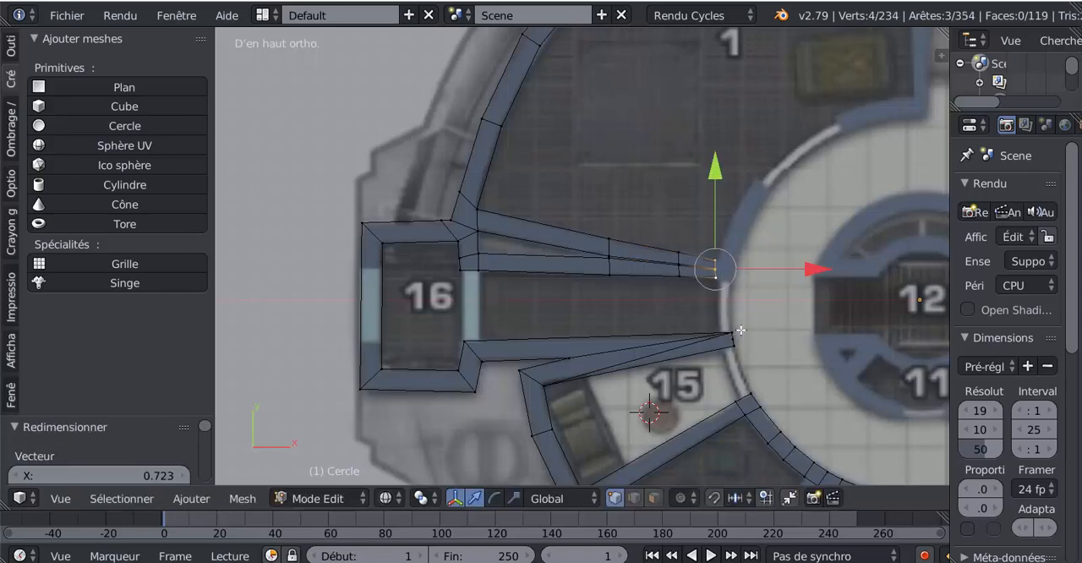
- Extrude the merged partition's end edges across the wall thickness to the circular corridor's inner side
{"action": "scroll", "coordinate": [752, 320], "scroll_direction": "up", "scroll_amount": 6}
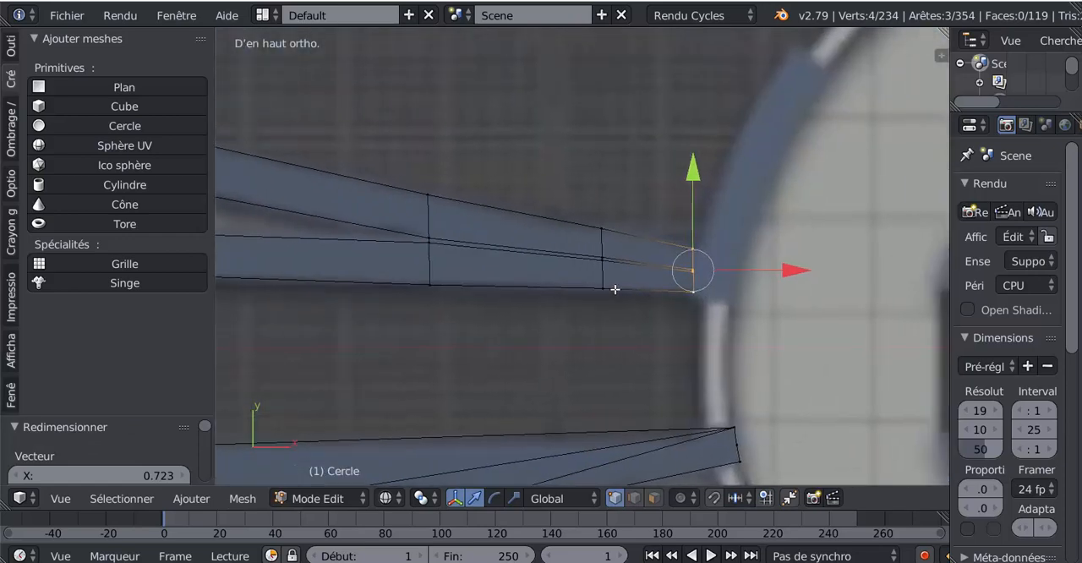
{"action": "scroll", "coordinate": [629, 266], "scroll_direction": "up", "scroll_amount": 1}
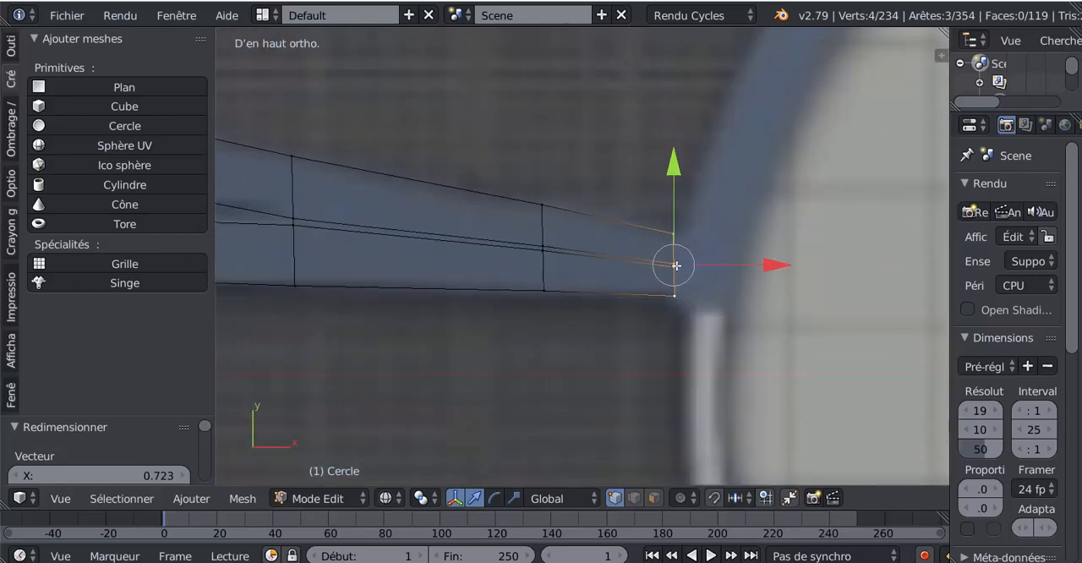
{"action": "key", "text": "e"}
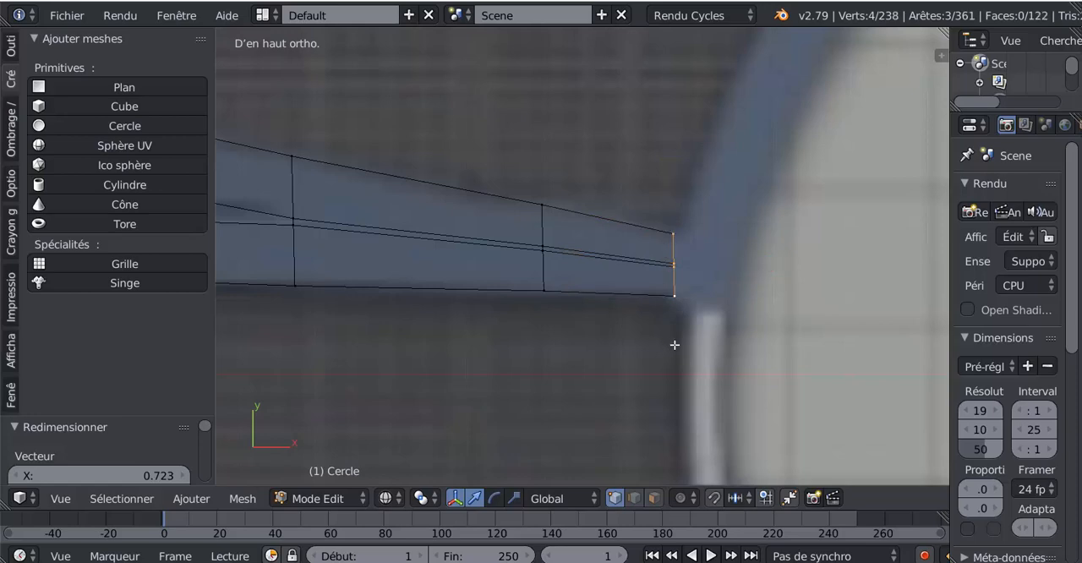
{"action": "left_click", "coordinate": [724, 355]}
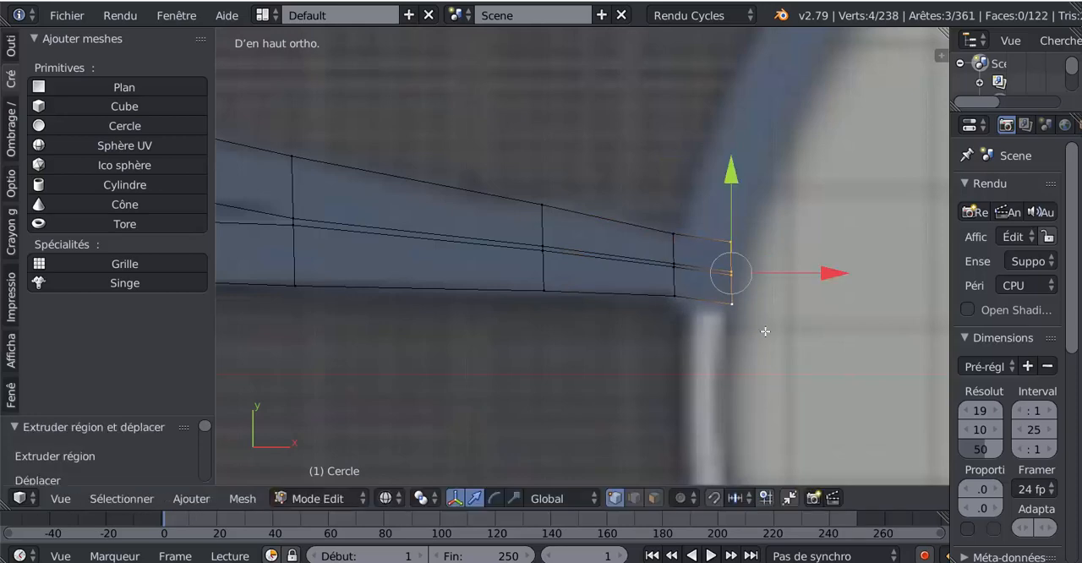
- Move the new end's upper vertex 0.019 and its two middle vertices about 0.007 in X to follow the corridor's curve
{"action": "right_click", "coordinate": [738, 240]}
{"action": "key", "text": "g"}
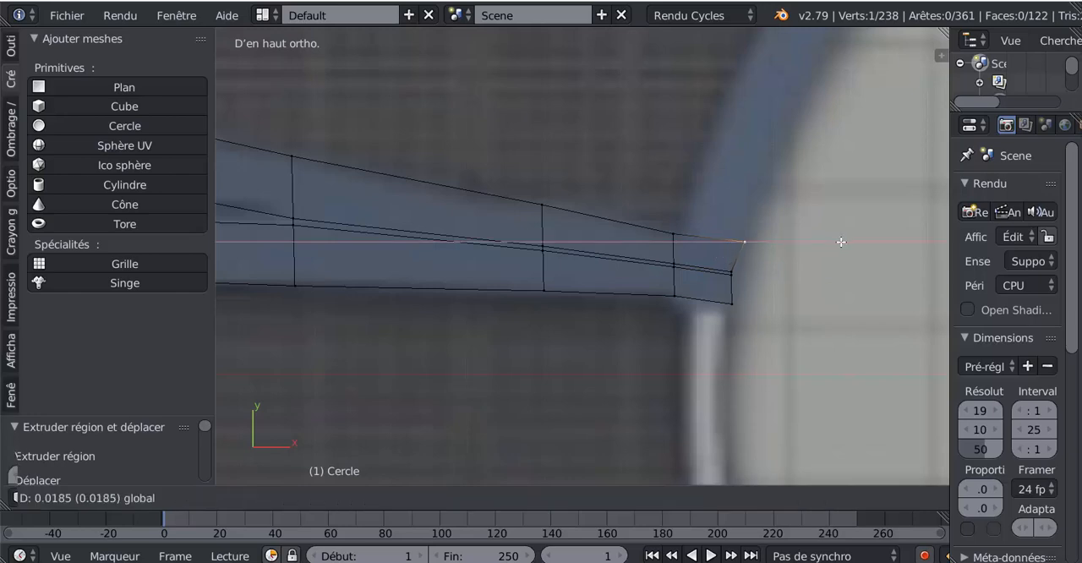
{"action": "left_click", "coordinate": [841, 242]}
{"action": "right_click", "coordinate": [763, 271]}
{"action": "key", "text": "g"}
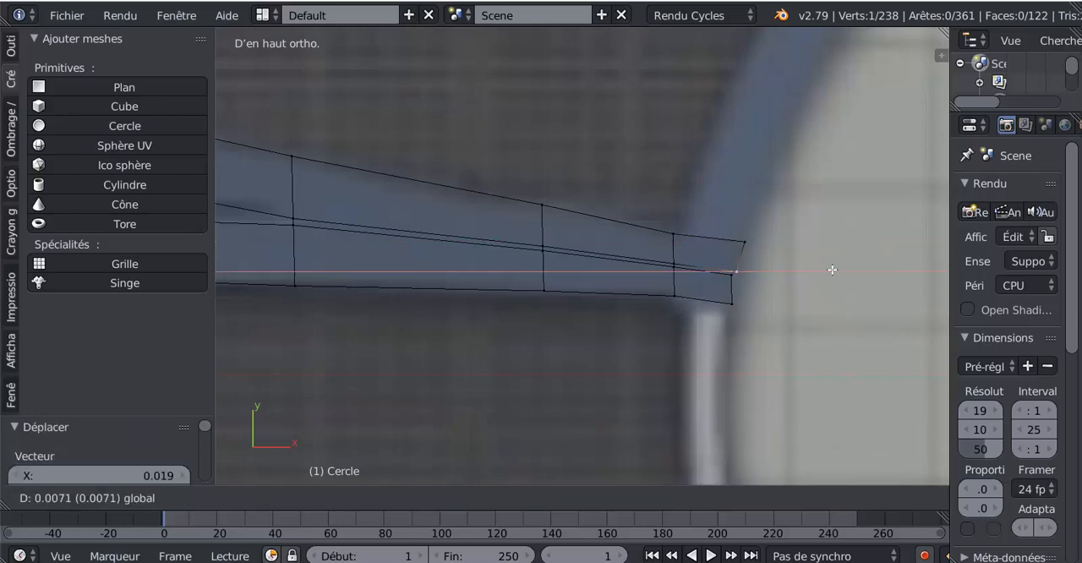
{"action": "left_click", "coordinate": [832, 269]}
{"action": "right_click", "coordinate": [740, 278]}
{"action": "left_click_drag", "start_coordinate": [828, 275], "coordinate": [836, 283]}
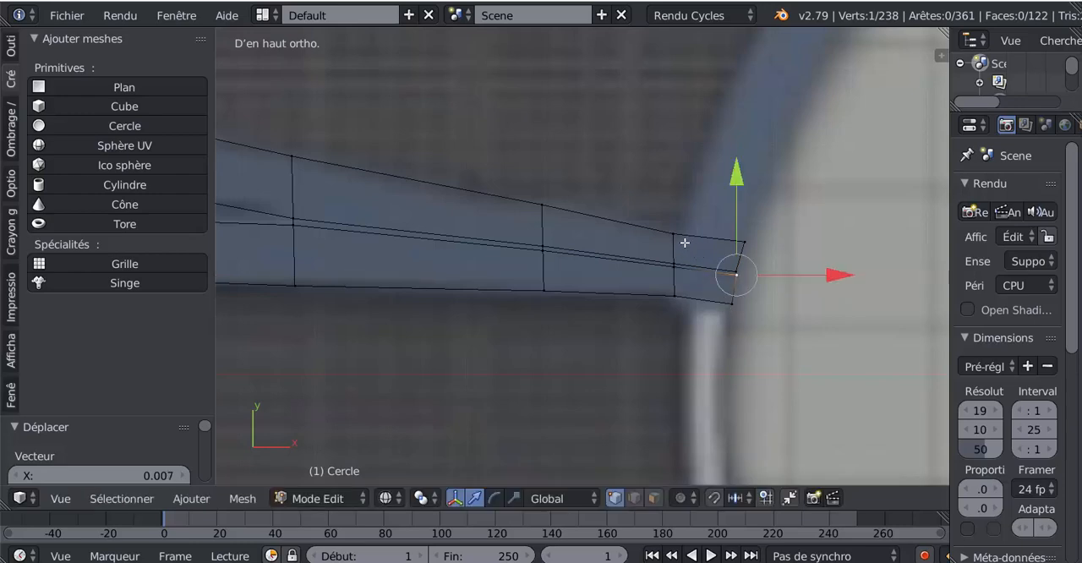
- Relax the four end vertices on the corridor side with LoopTools using cubic interpolation
{"action": "right_click", "coordinate": [745, 240]}
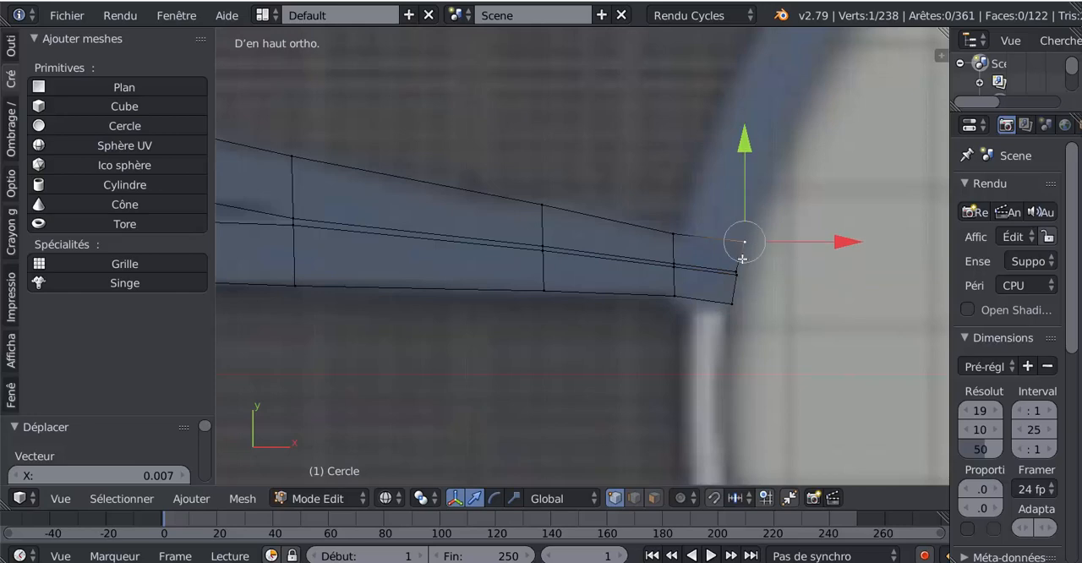
{"action": "key", "text": "s"}
{"action": "right_click", "coordinate": [746, 245]}
{"action": "left_click_drag", "start_coordinate": [753, 233], "coordinate": [736, 319]}
{"action": "right_click", "coordinate": [737, 320]}
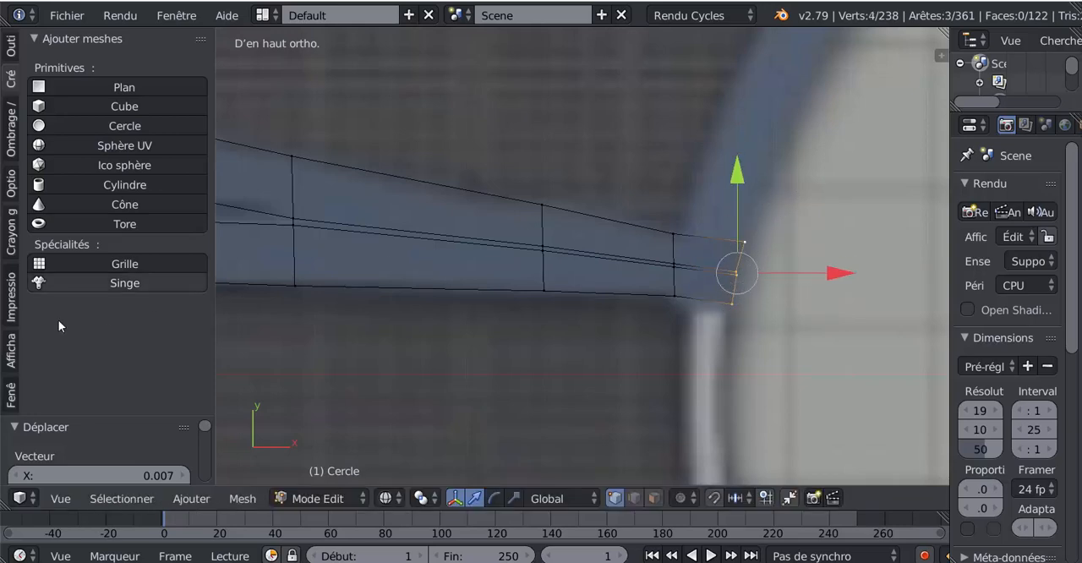
{"action": "left_click", "coordinate": [11, 47]}
{"action": "left_click_drag", "start_coordinate": [204, 135], "coordinate": [209, 348]}
{"action": "left_click", "coordinate": [68, 405]}
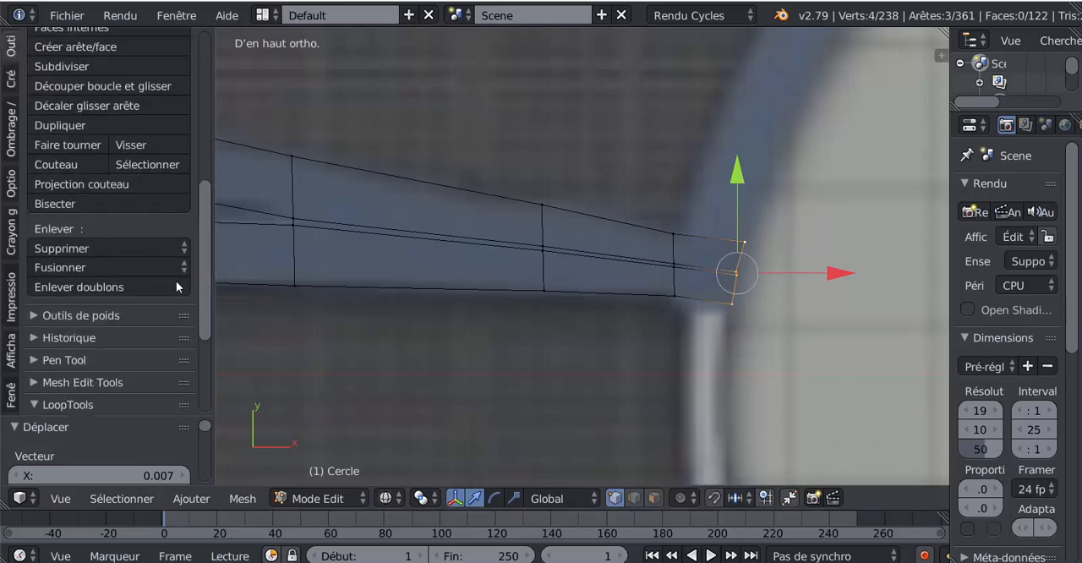
{"action": "left_click_drag", "start_coordinate": [208, 223], "coordinate": [214, 367]}
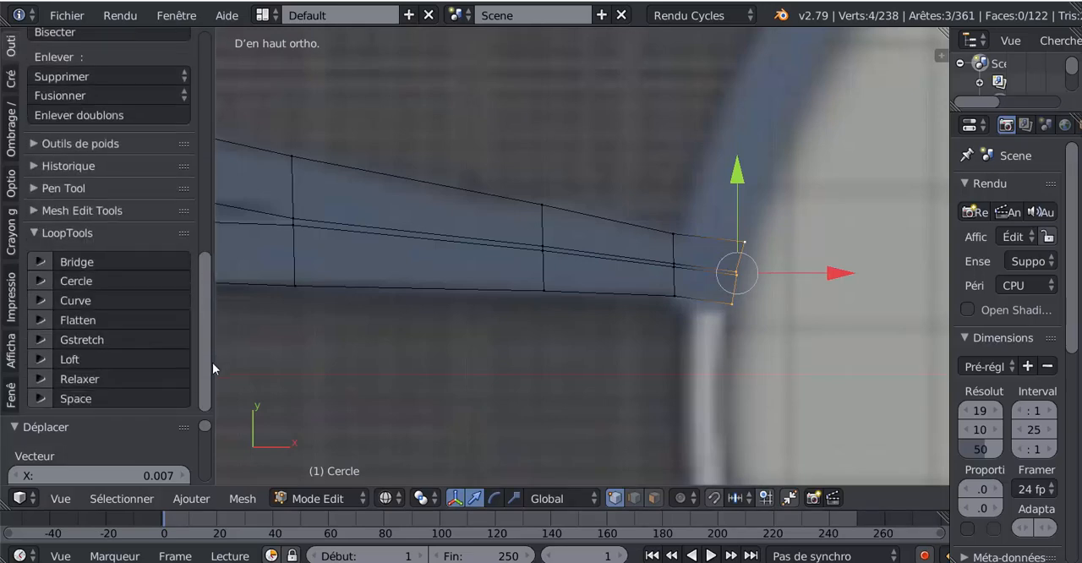
{"action": "left_click", "coordinate": [82, 380]}
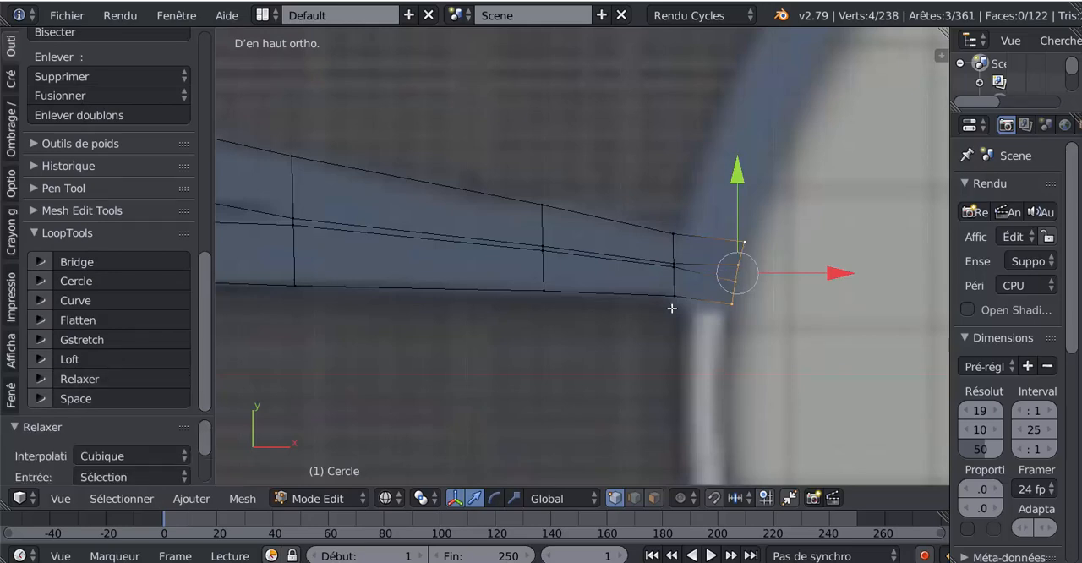
- Move the upper vertex where the partition meets the corridor wall by -0.005 in X
{"action": "right_click", "coordinate": [673, 235]}
{"action": "scroll", "coordinate": [671, 237], "scroll_direction": "down", "scroll_amount": 3}
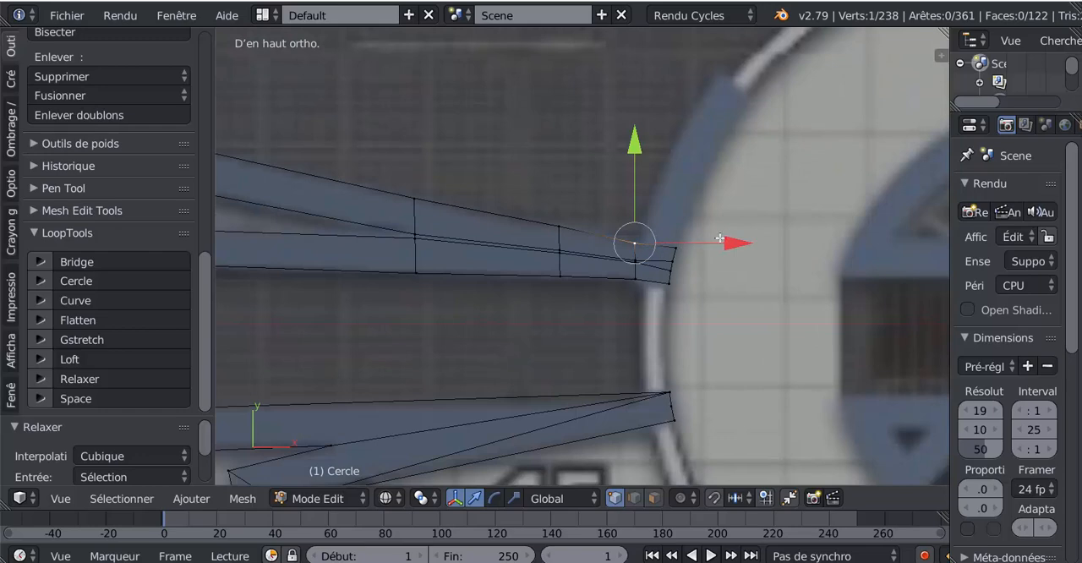
{"action": "left_click_drag", "start_coordinate": [732, 243], "coordinate": [732, 244]}
- Extrude the upper edge at the corridor junction up along the curved wall and rotate it 15.6°
{"action": "right_click", "coordinate": [678, 246]}
{"action": "right_click", "coordinate": [645, 244], "text": "shift"}
{"action": "scroll", "coordinate": [657, 245], "scroll_direction": "down", "scroll_amount": 3}
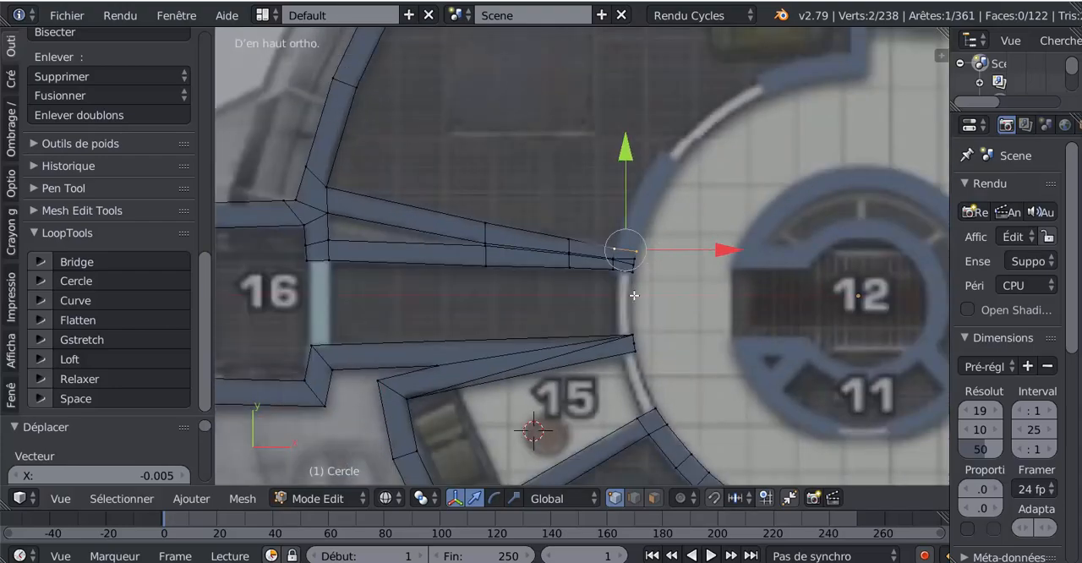
{"action": "scroll", "coordinate": [634, 296], "scroll_direction": "up", "scroll_amount": 1}
{"action": "key", "text": "e"}
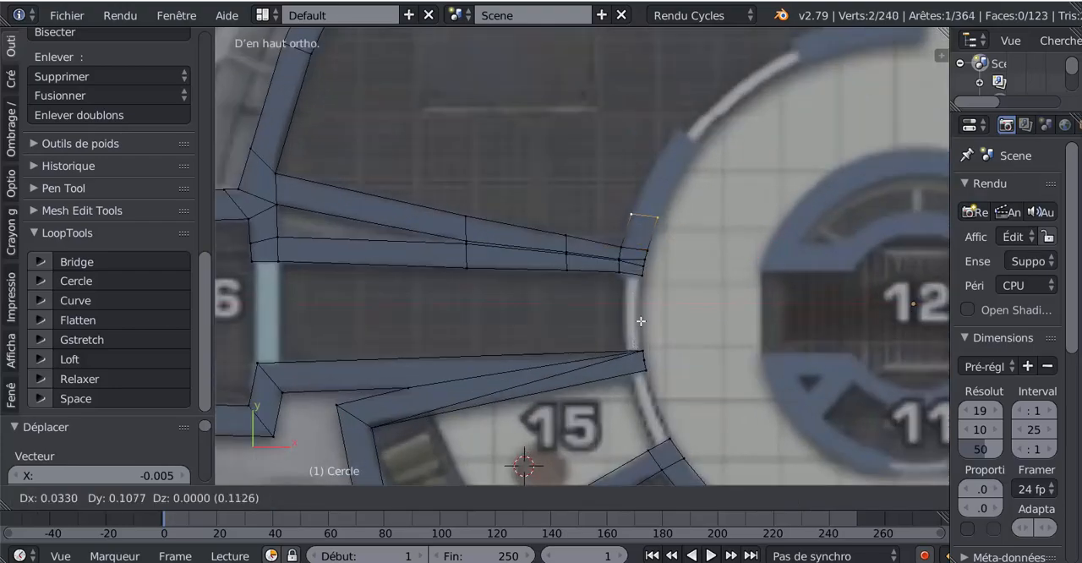
{"action": "left_click", "coordinate": [642, 309]}
{"action": "scroll", "coordinate": [740, 254], "scroll_direction": "down", "scroll_amount": 3}
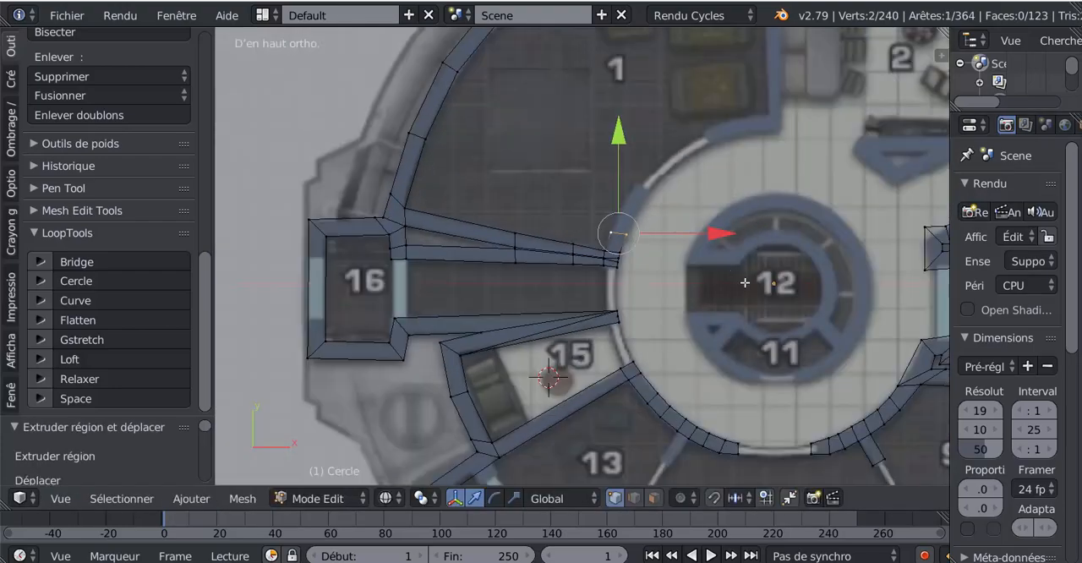
{"action": "key", "text": "r"}
{"action": "left_click", "coordinate": [717, 317]}
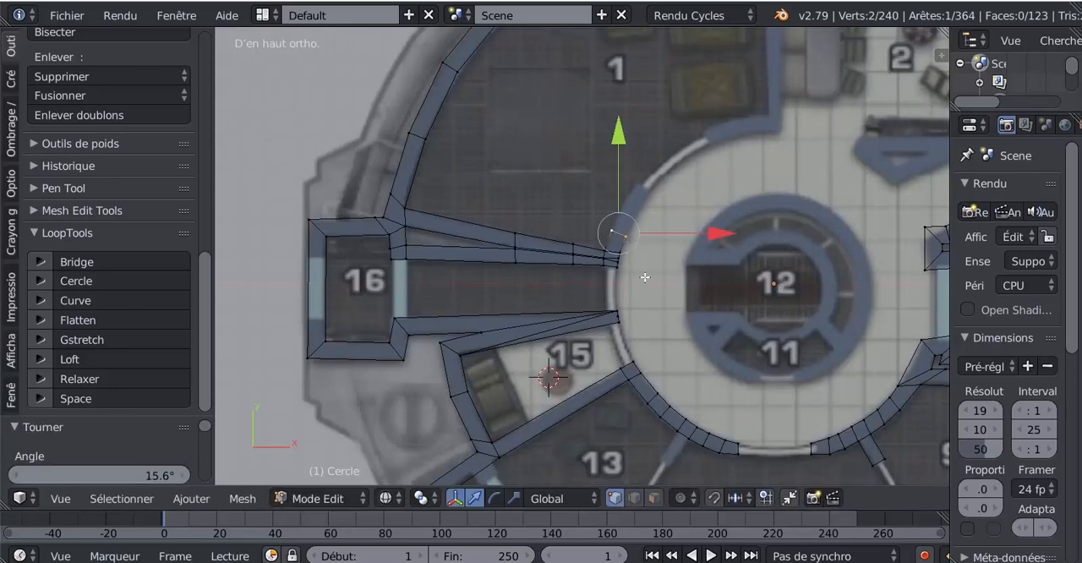
- Extrude the curved corridor wall's end edge about 0.15 further along the plan and rotate it 11.9°
{"action": "key", "text": "e"}
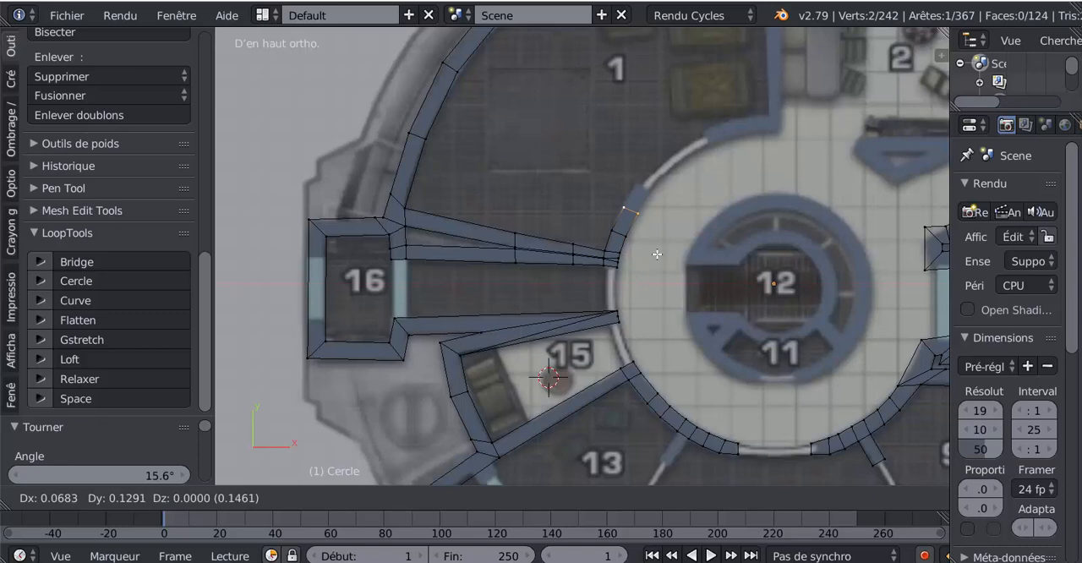
{"action": "left_click", "coordinate": [657, 253]}
{"action": "key", "text": "r"}
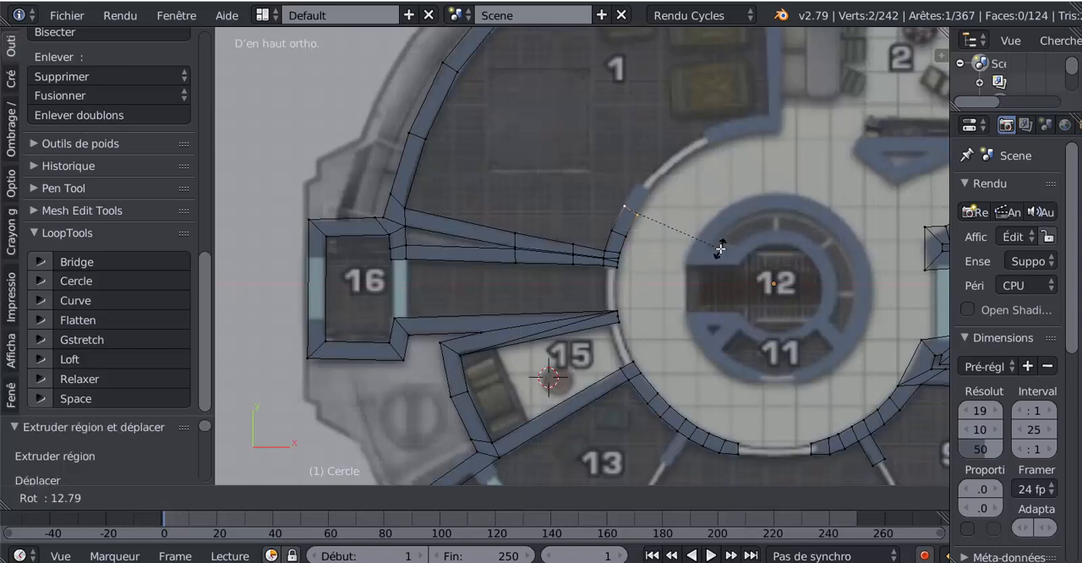
{"action": "left_click", "coordinate": [721, 247]}
- Extrude the curved wall's end edge about 0.13 to the start of room 1's doorway and rotate it 9.58°
{"action": "key", "text": "e"}
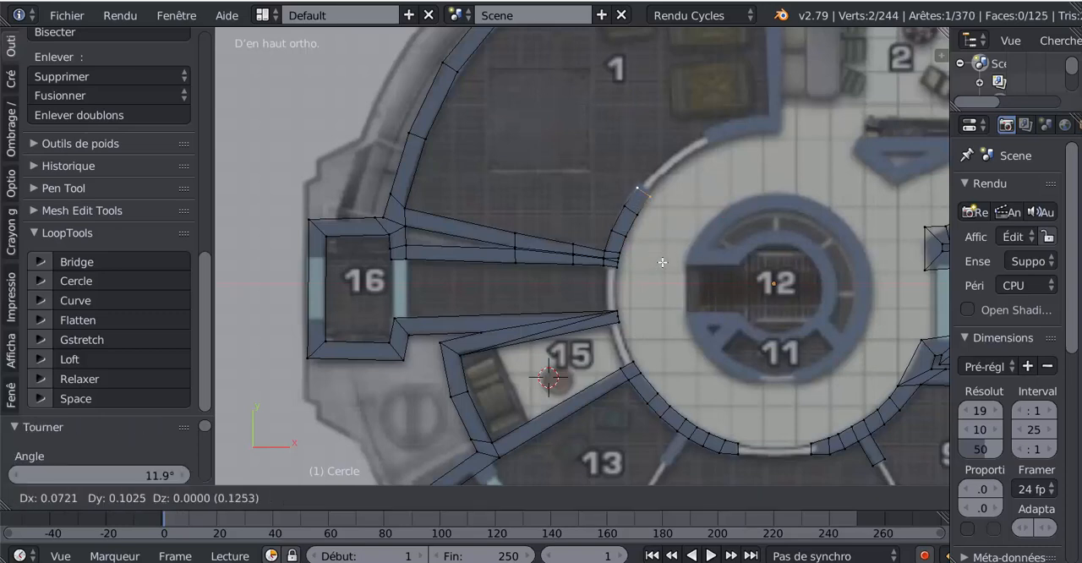
{"action": "left_click", "coordinate": [662, 258]}
{"action": "scroll", "coordinate": [736, 228], "scroll_direction": "up", "scroll_amount": 3}
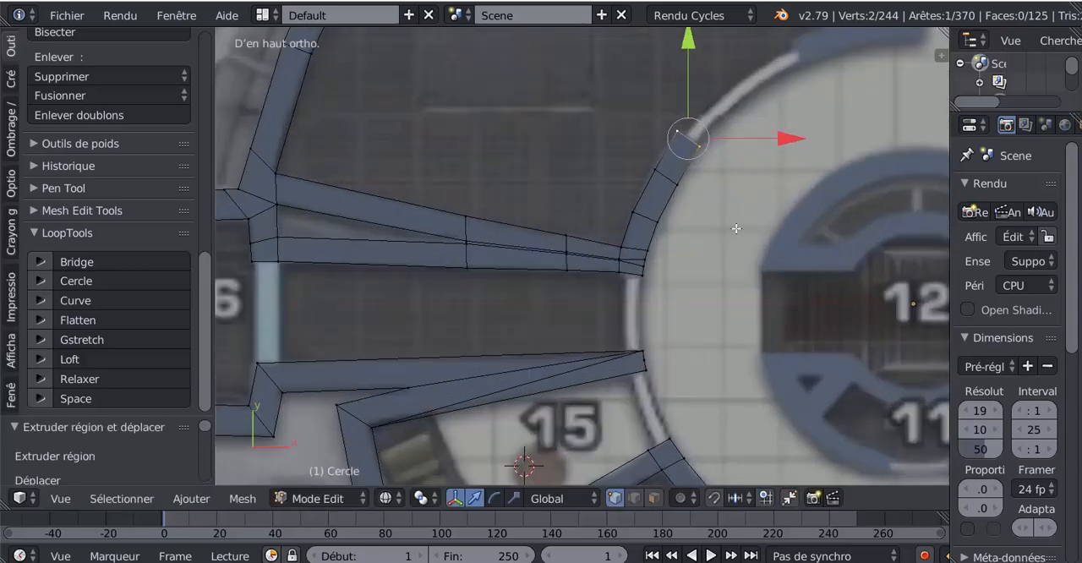
{"action": "key", "text": "r"}
{"action": "left_click", "coordinate": [749, 256]}
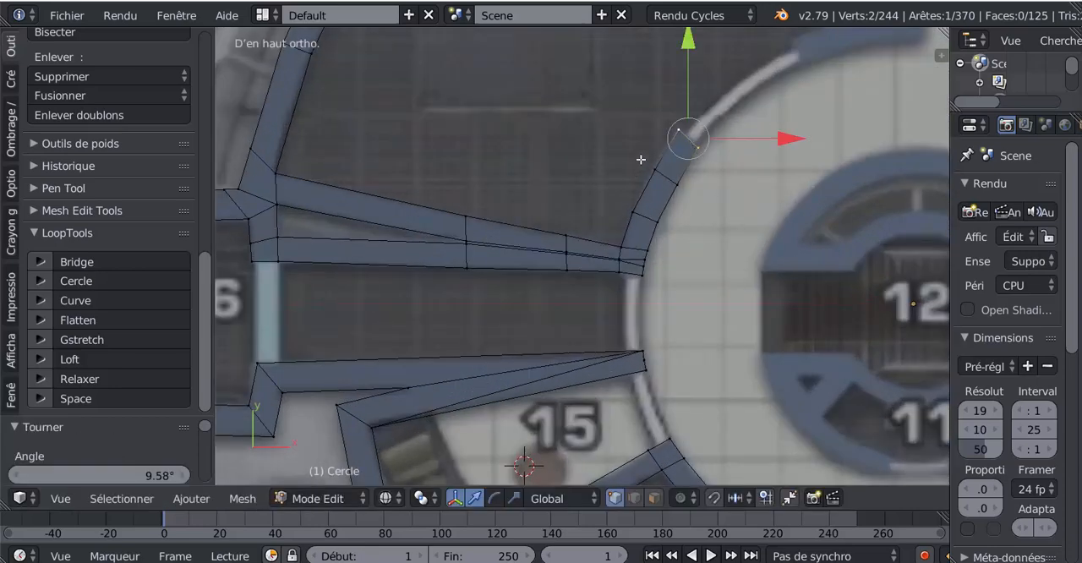
- Adjust the positions of the curved wall's last cross edges to match the plan, shifting the inner one -0.009 in X
{"action": "left_click_drag", "start_coordinate": [760, 180], "coordinate": [754, 185]}
{"action": "scroll", "coordinate": [754, 186], "scroll_direction": "down", "scroll_amount": 3}
{"action": "middle_click_drag", "start_coordinate": [706, 195], "coordinate": [673, 219], "text": "shift"}
{"action": "scroll", "coordinate": [656, 221], "scroll_direction": "up", "scroll_amount": 3}
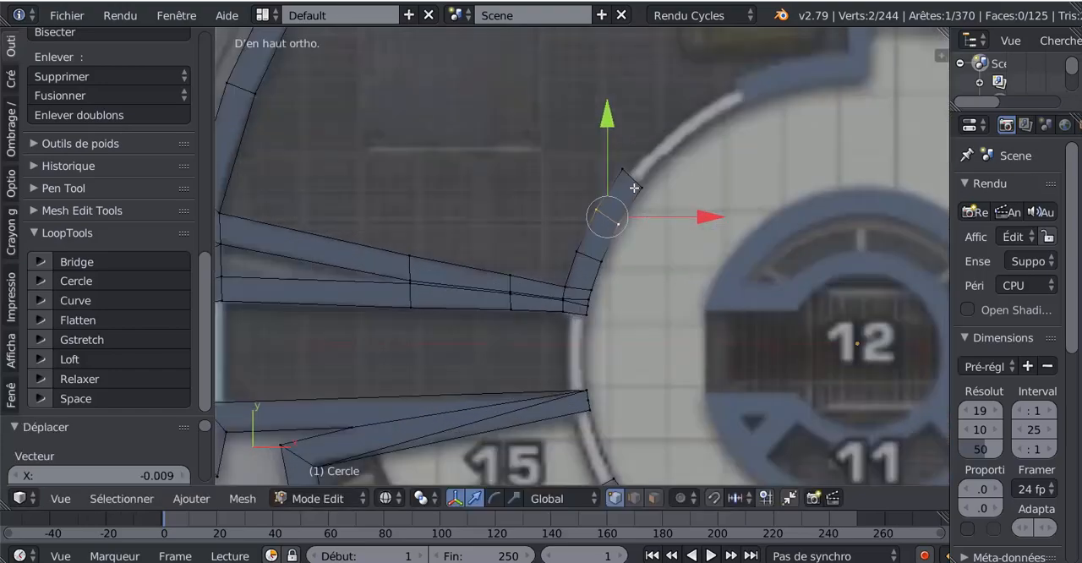
- Duplicate the curved wall's end edge about 0.45 across room 1's doorway to the opposite jamb and rotate it 19.5°
{"action": "right_click", "coordinate": [633, 173]}
{"action": "right_click", "coordinate": [644, 186], "text": "shift"}
{"action": "scroll", "coordinate": [652, 233], "scroll_direction": "down", "scroll_amount": 3}
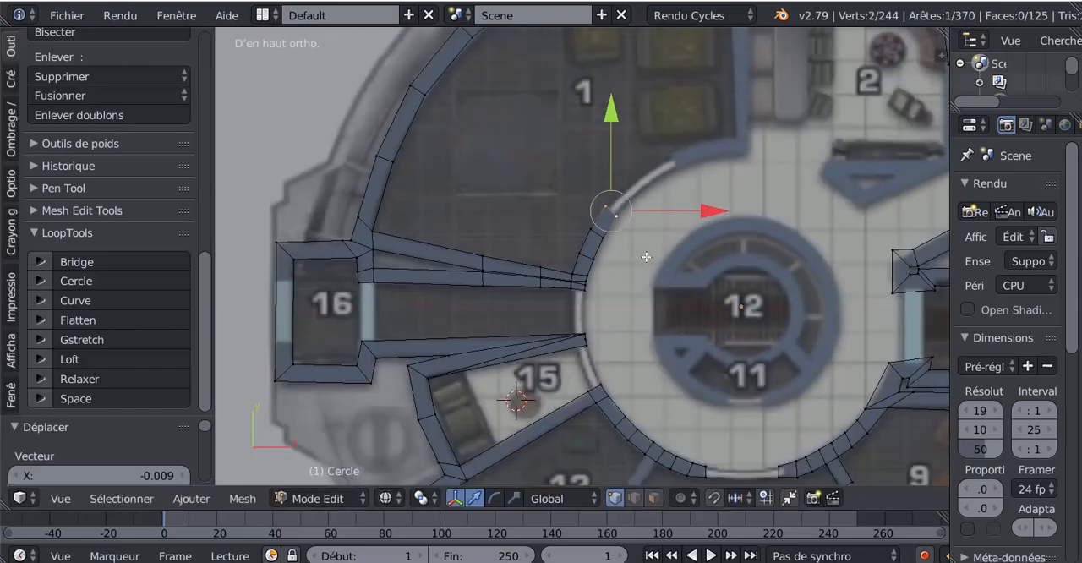
{"action": "key", "text": "shift+d"}
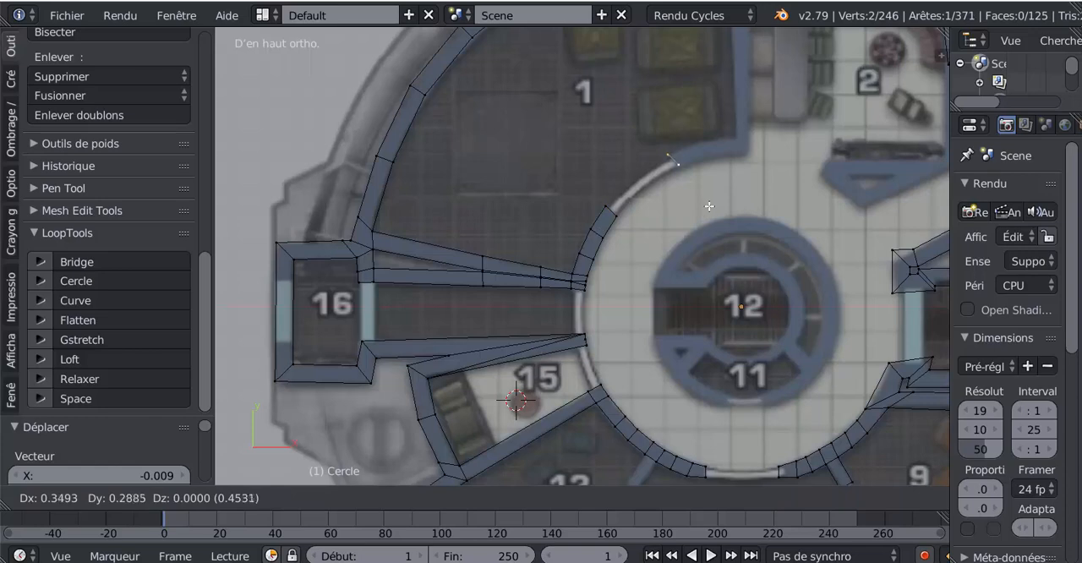
{"action": "left_click", "coordinate": [710, 206]}
{"action": "key", "text": "r"}
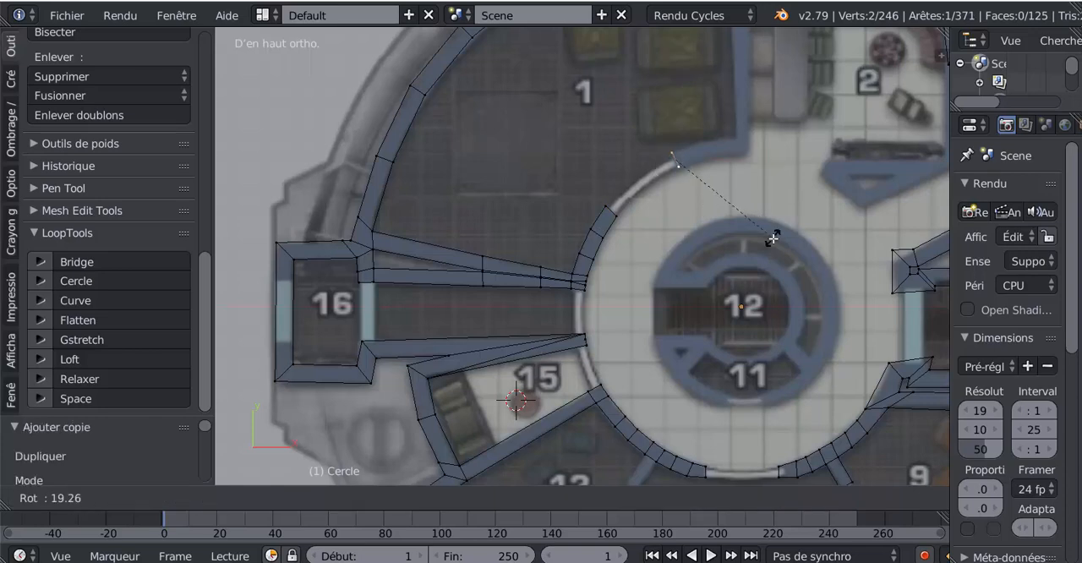
{"action": "left_click", "coordinate": [717, 237]}
- Extrude the duplicated edge about 0.16 along the curved wall toward room 2 and rotate it 12.3°
{"action": "key", "text": "e"}
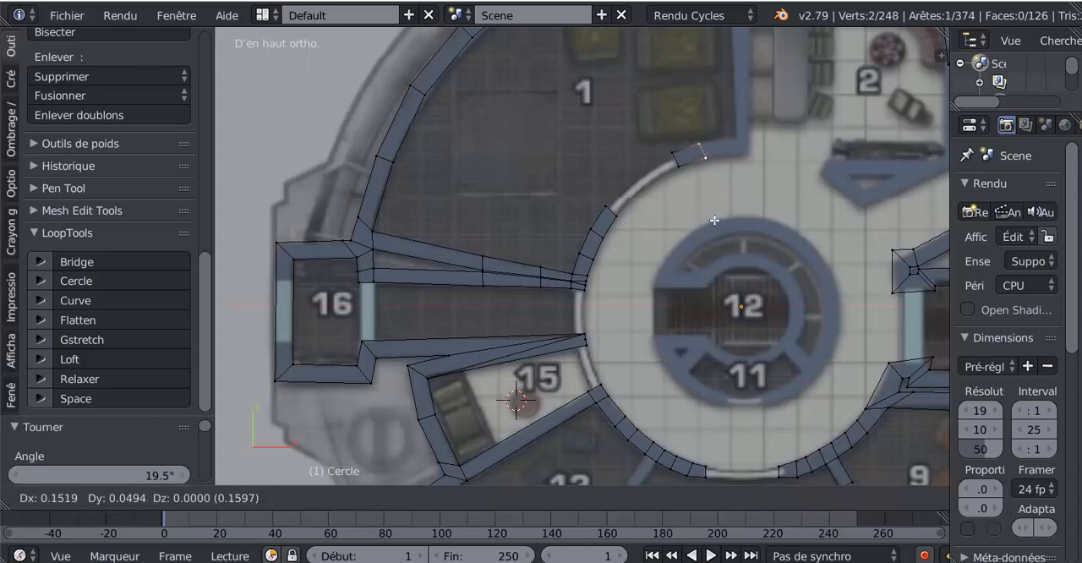
{"action": "left_click", "coordinate": [717, 211]}
{"action": "key", "text": "r"}
{"action": "left_click", "coordinate": [716, 234]}
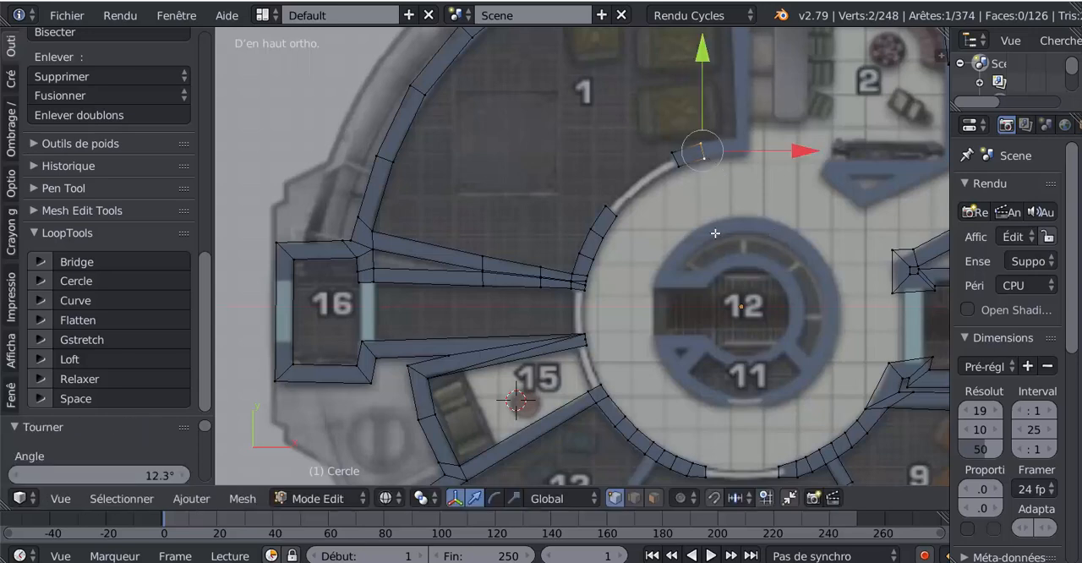
- Extrude the curved wall about 0.18 further to the partition between rooms 1 and 2 and rotate its end edge 15.5° to vertical
{"action": "key", "text": "e"}
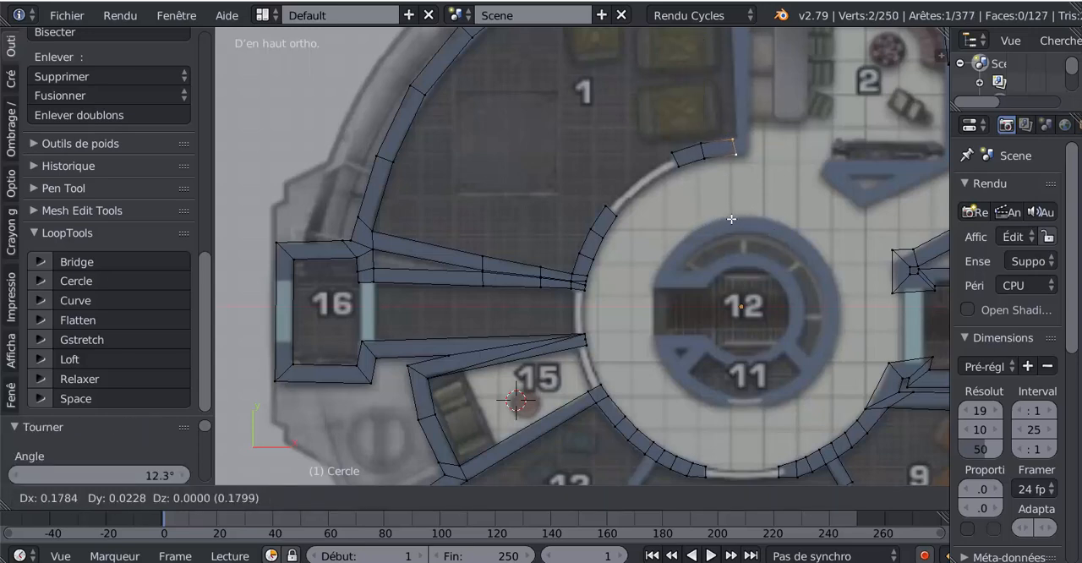
{"action": "left_click", "coordinate": [732, 219]}
{"action": "key", "text": "r"}
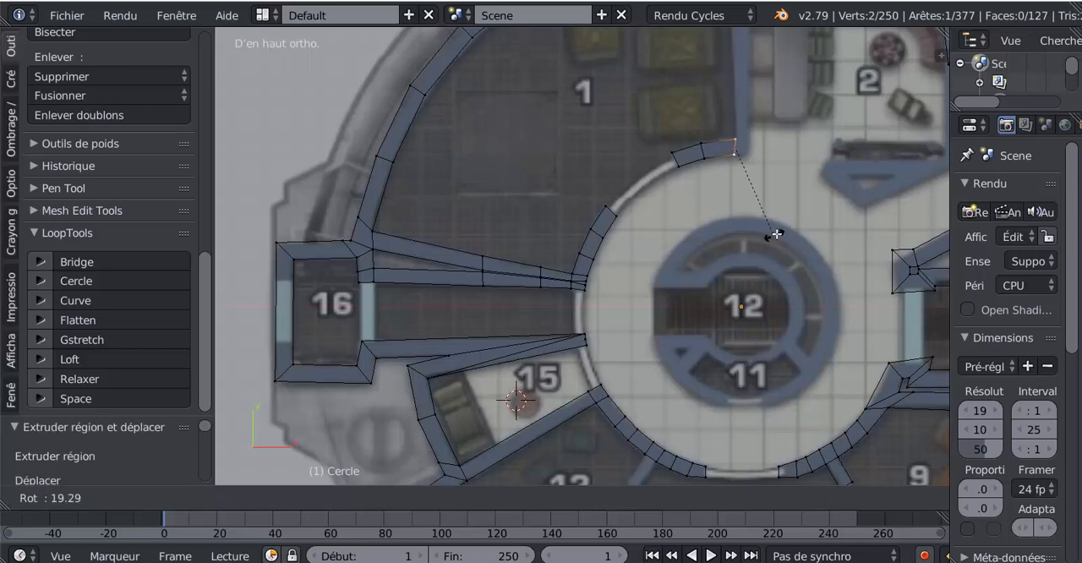
{"action": "left_click", "coordinate": [779, 231]}
{"action": "key", "text": "r"}
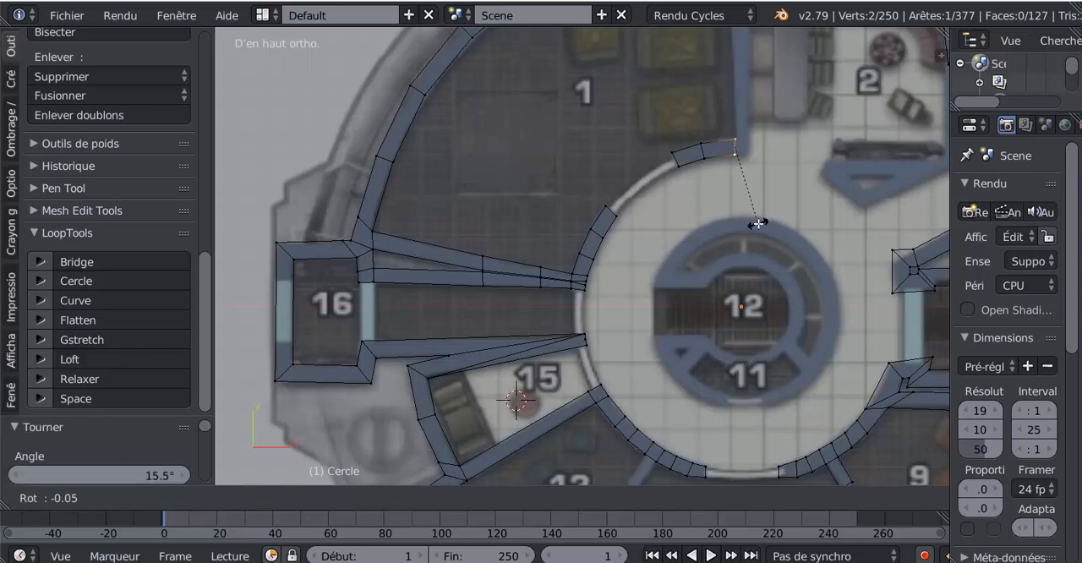
{"action": "left_click", "coordinate": [758, 224]}
- Extrude the vertical end edge about 0.076 along X across the partition's thickness and select the new section's upper edge
{"action": "key", "text": "e"}
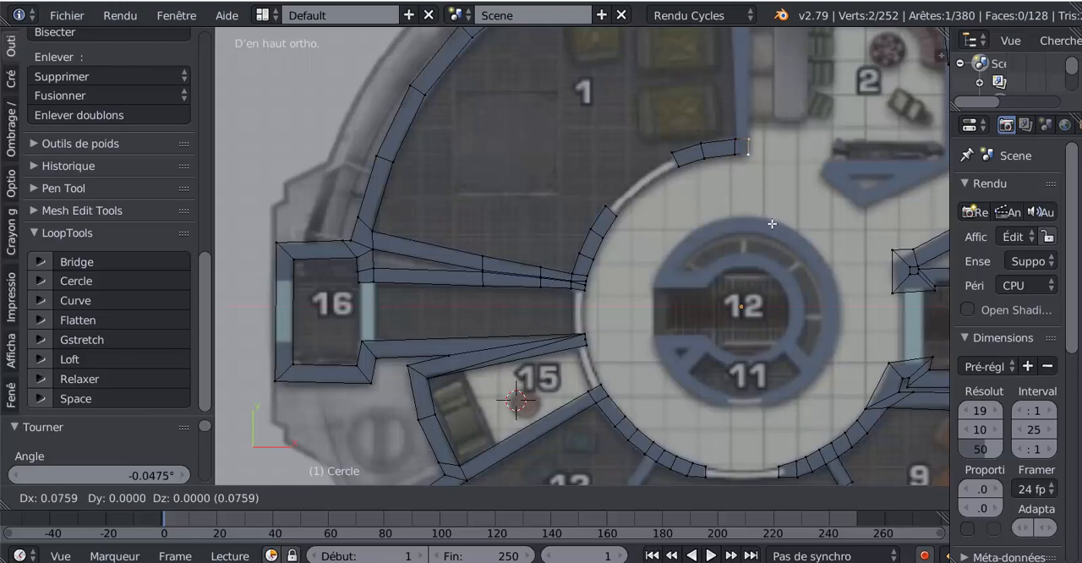
{"action": "left_click", "coordinate": [772, 224]}
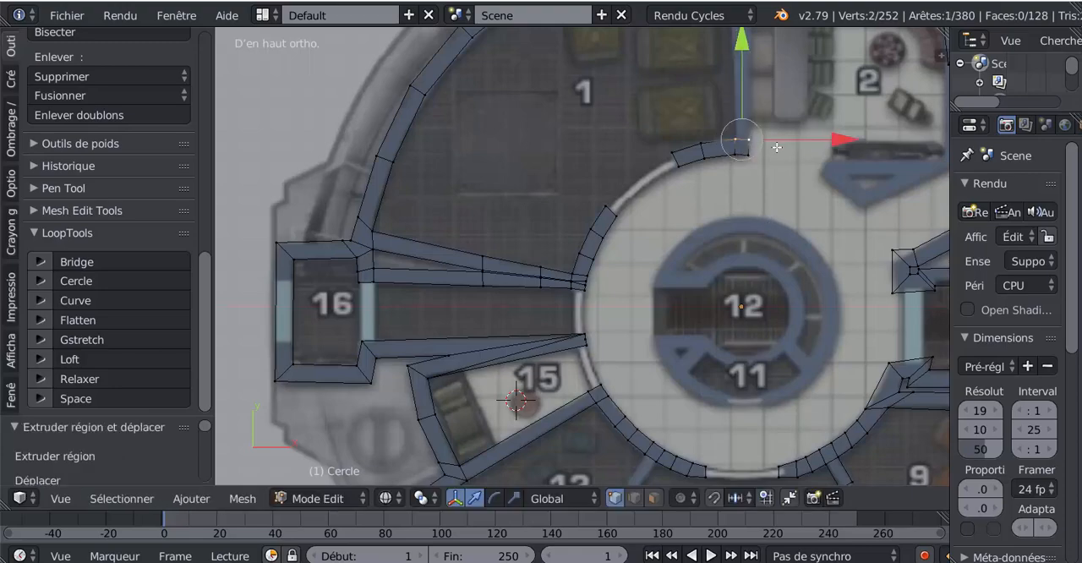
{"action": "scroll", "coordinate": [694, 176], "scroll_direction": "down", "scroll_amount": 4}
{"action": "scroll", "coordinate": [693, 176], "scroll_direction": "up", "scroll_amount": 4}
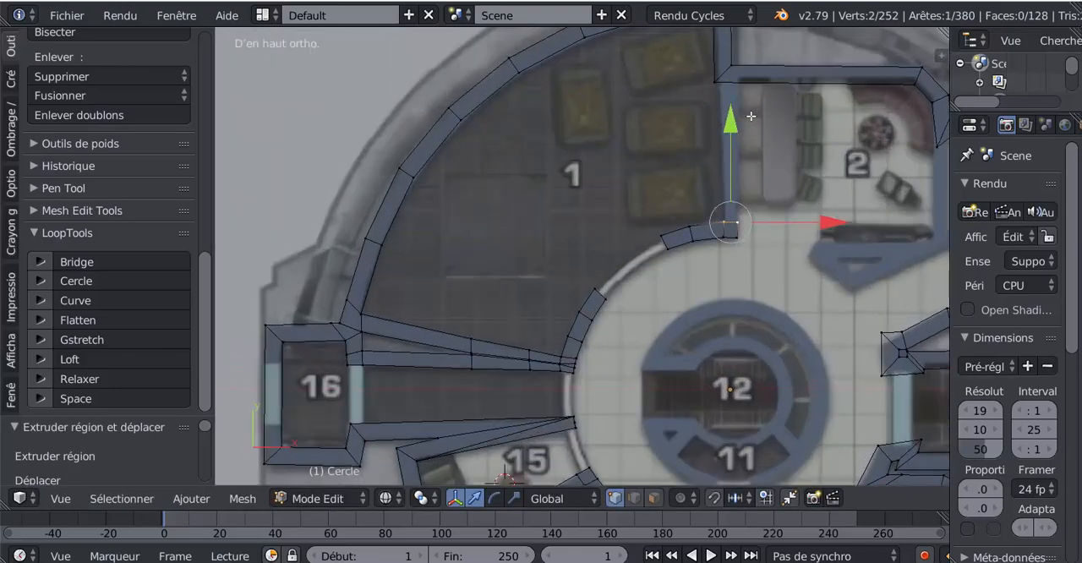
- Add a loop cut to room 2's upper wall and slide it to the junction with the room 1 partition
{"action": "key", "text": "ctrl+r"}
{"action": "left_click", "coordinate": [759, 83]}
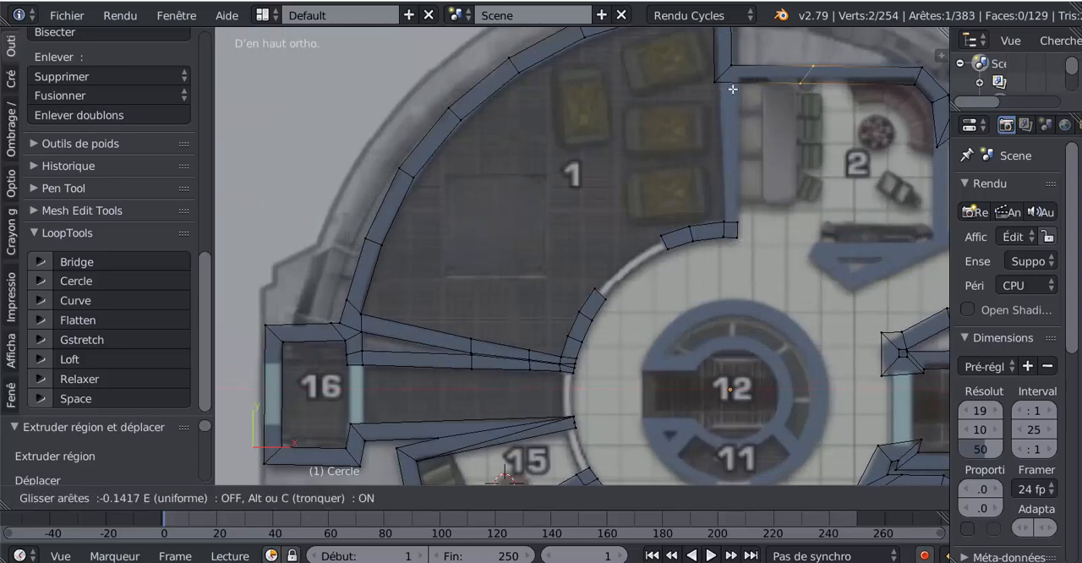
{"action": "left_click", "coordinate": [684, 101]}
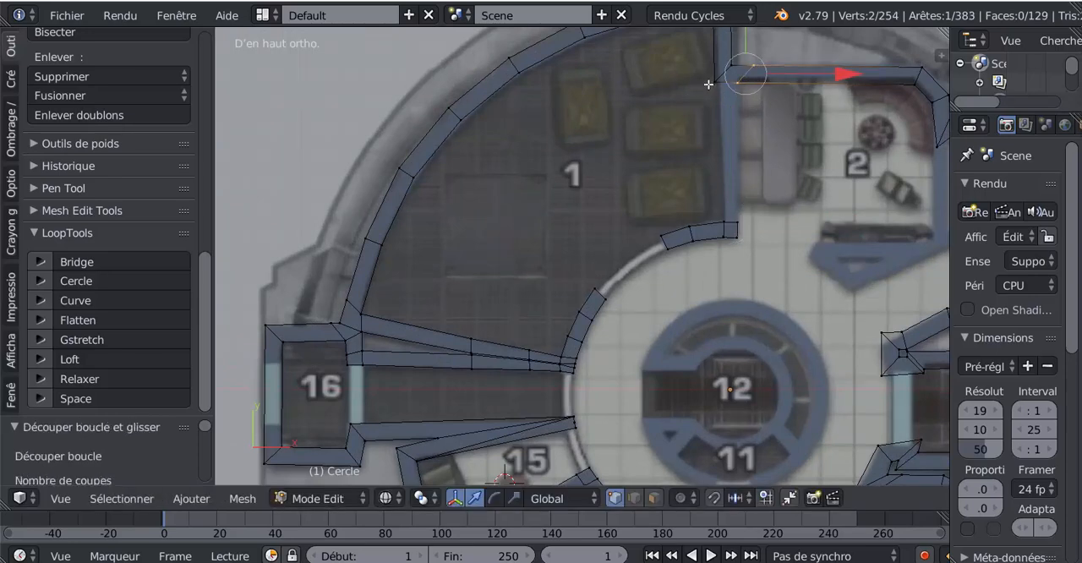
- Fill a face between the upper wall junction and the curved wall's end to form the partition between rooms 1 and 2
{"action": "right_click", "coordinate": [708, 84]}
{"action": "right_click", "coordinate": [719, 219], "text": "shift"}
{"action": "right_click", "coordinate": [724, 220], "text": "shift"}
{"action": "right_click", "coordinate": [741, 92], "text": "shift"}
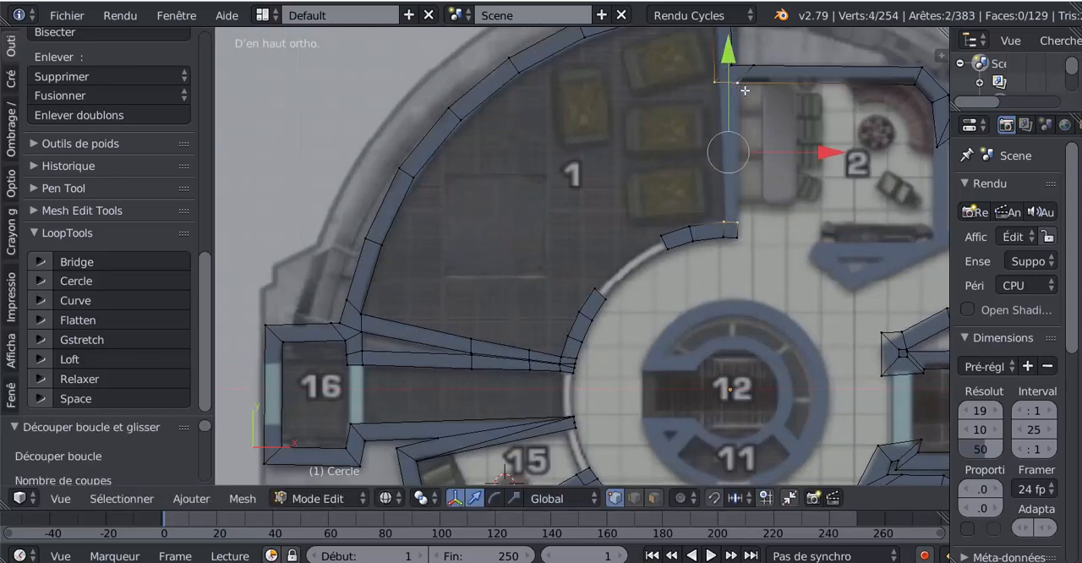
{"action": "key", "text": "f"}
{"action": "scroll", "coordinate": [765, 213], "scroll_direction": "down", "scroll_amount": 5}
{"action": "scroll", "coordinate": [683, 160], "scroll_direction": "up", "scroll_amount": 6}
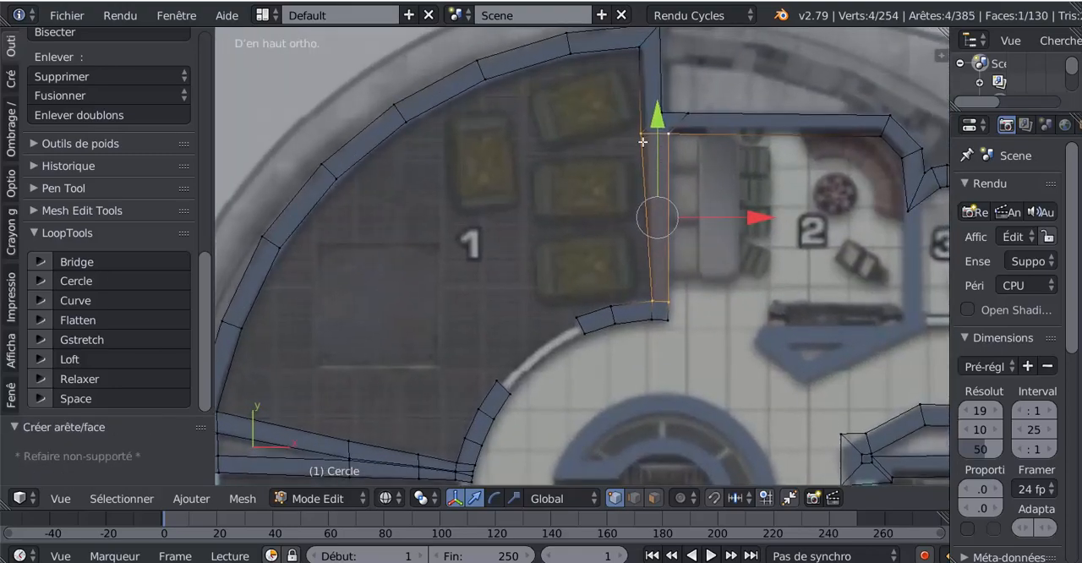
- Shift the partition's upper corner vertex on room 1's side 0.019 in X to match the plan
{"action": "right_click", "coordinate": [643, 139]}
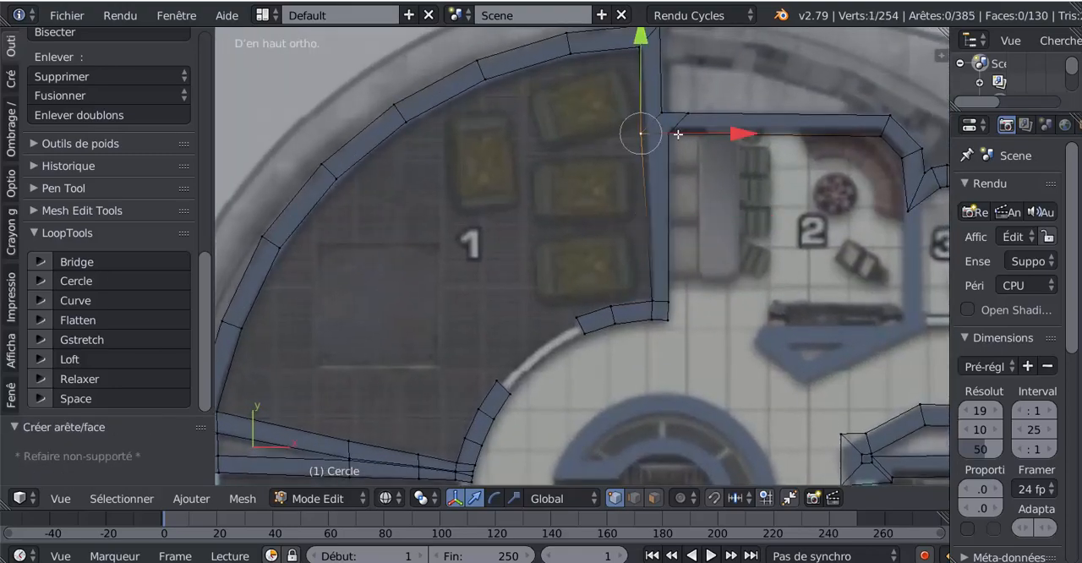
{"action": "left_click_drag", "start_coordinate": [742, 133], "coordinate": [744, 133]}
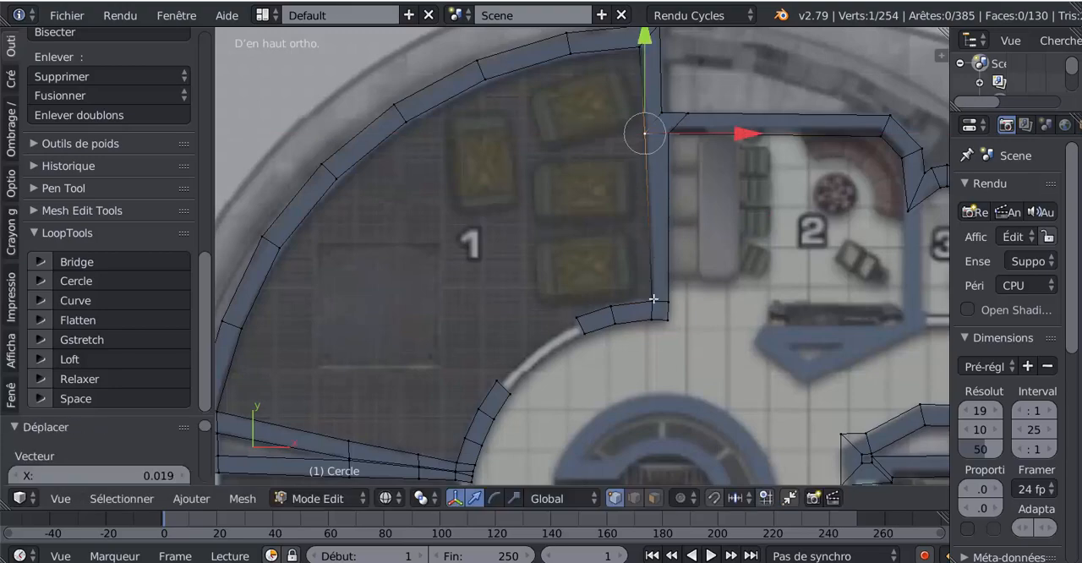
{"action": "scroll", "coordinate": [673, 304], "scroll_direction": "down", "scroll_amount": 4}
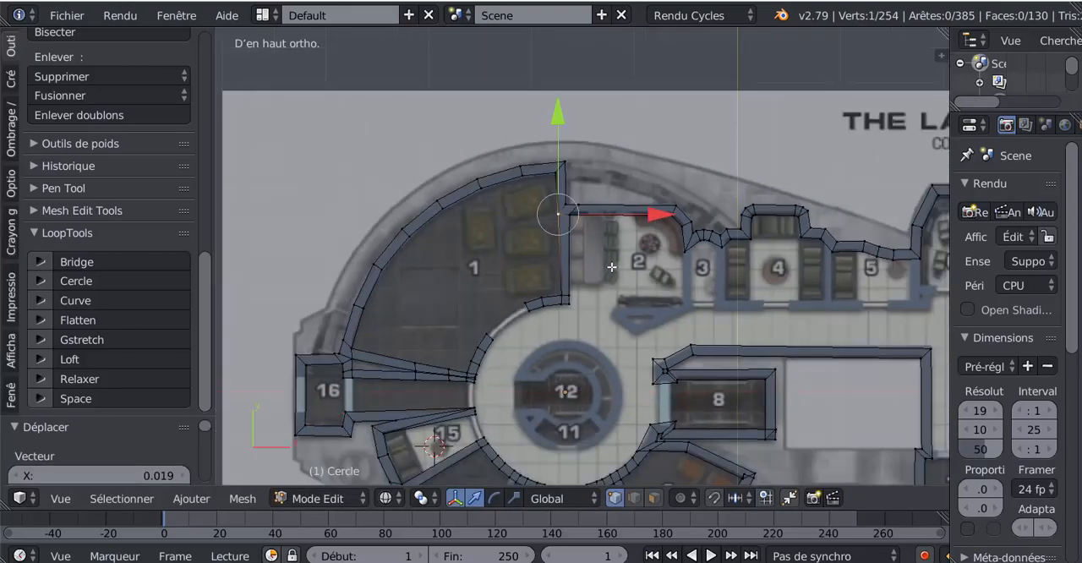
- Move the low corner vertex of the wall between rooms 2 and 3 by -0.022 in X
{"action": "scroll", "coordinate": [606, 257], "scroll_direction": "up", "scroll_amount": 4}
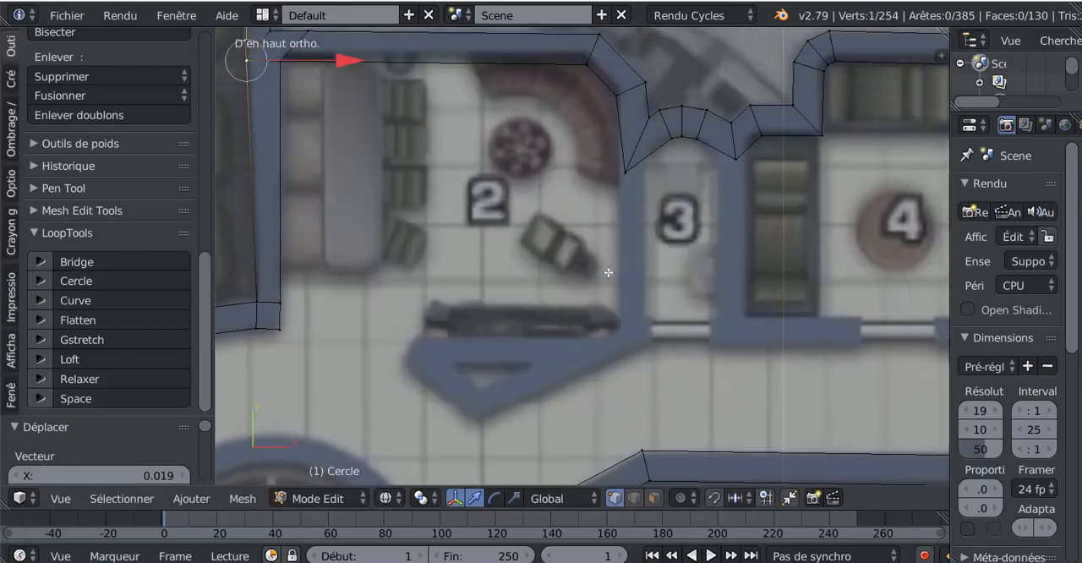
{"action": "right_click", "coordinate": [621, 181]}
{"action": "left_click_drag", "start_coordinate": [718, 174], "coordinate": [717, 187]}
{"action": "left_click", "coordinate": [715, 190]}
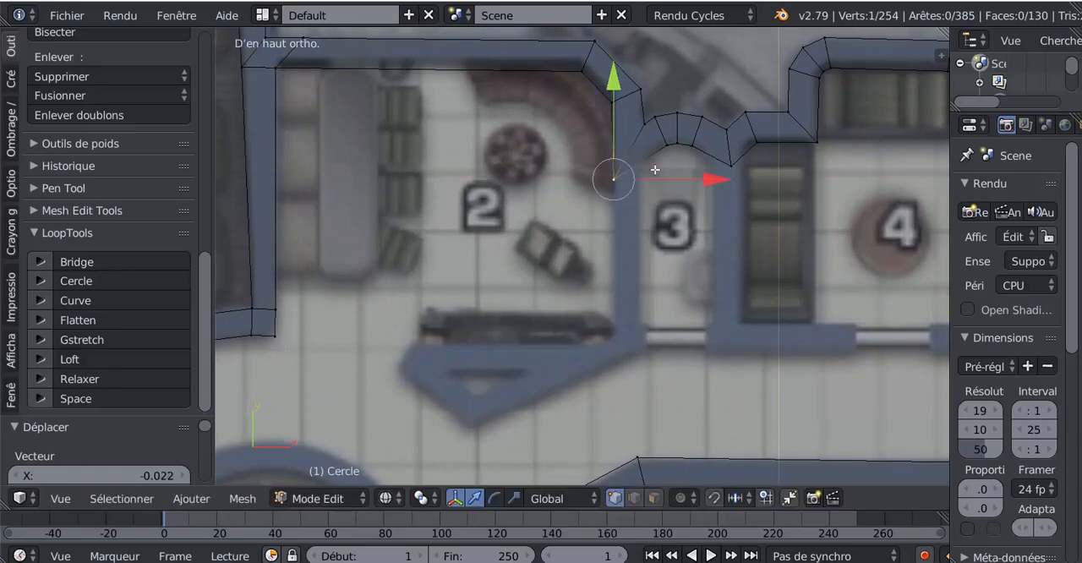
- Add a loop cut across the wall section where the room 2 and room 3 walls meet
{"action": "key", "text": "ctrl+r"}
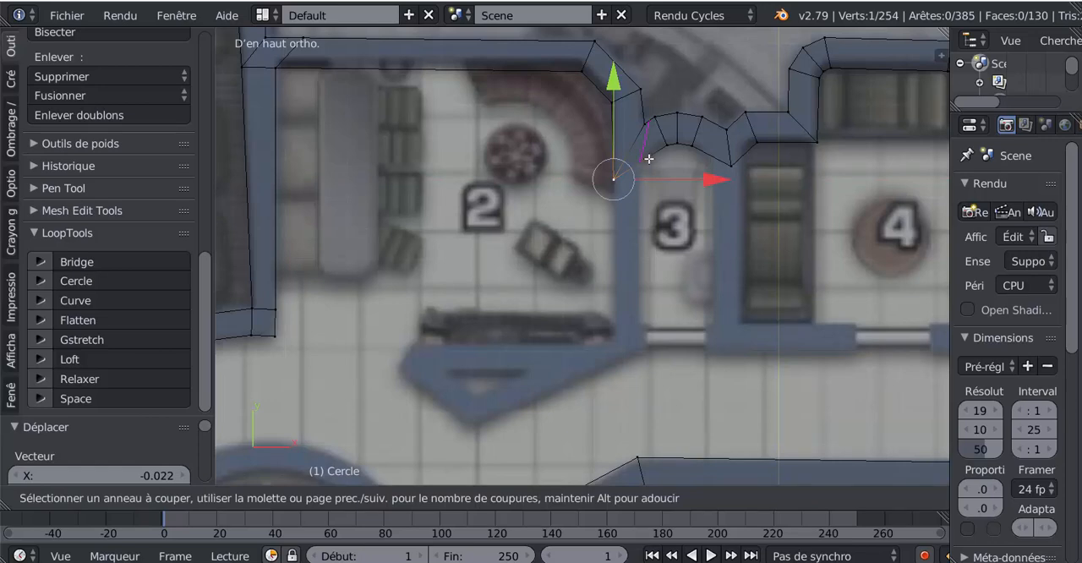
{"action": "left_click", "coordinate": [649, 158]}
{"action": "left_click", "coordinate": [650, 158]}
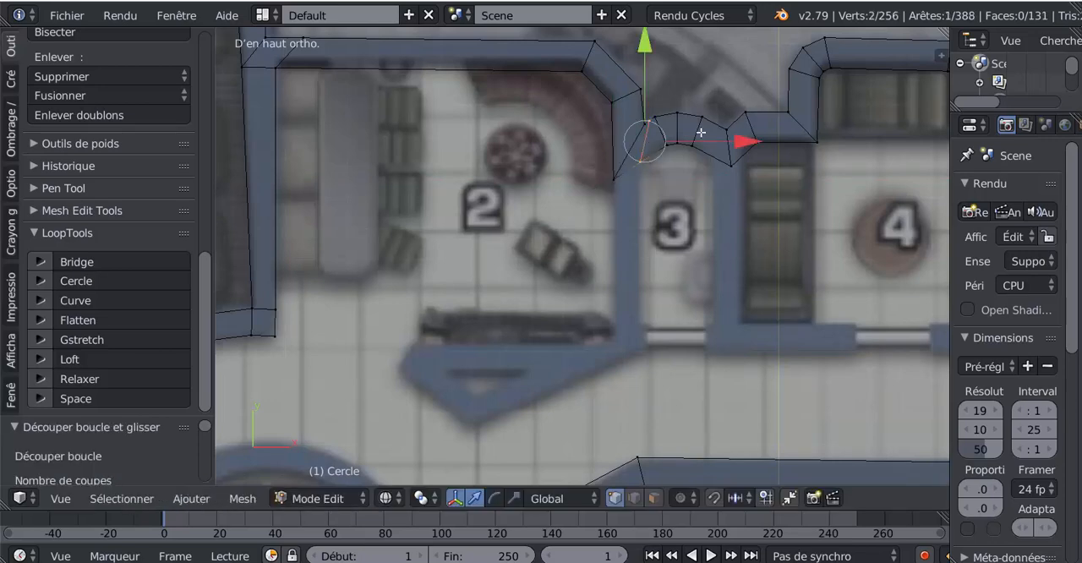
- Extrude the edge at the junction of rooms 2 and 3 about 0.53 down along Y to form their partition
{"action": "right_click", "coordinate": [640, 165]}
{"action": "right_click", "coordinate": [616, 182], "text": "shift"}
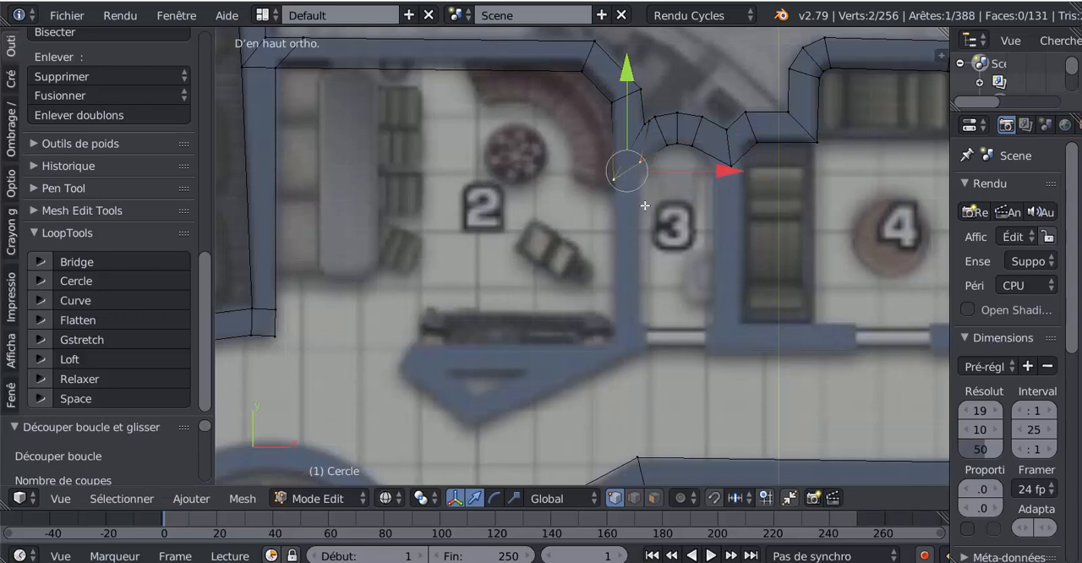
{"action": "key", "text": "e"}
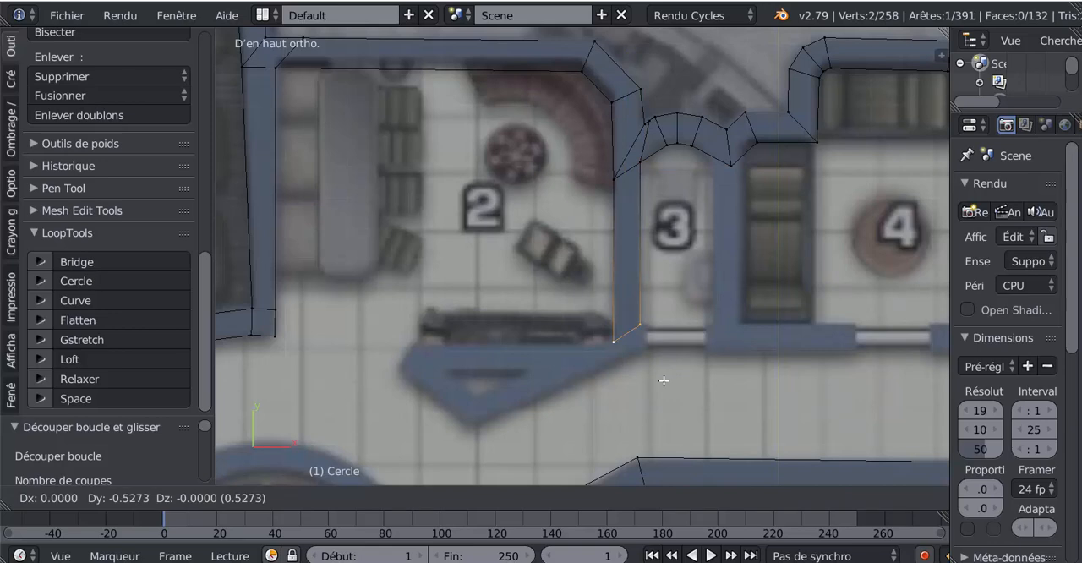
{"action": "left_click", "coordinate": [664, 381]}
{"action": "middle_click_drag", "start_coordinate": [658, 352], "coordinate": [668, 234], "text": "shift"}
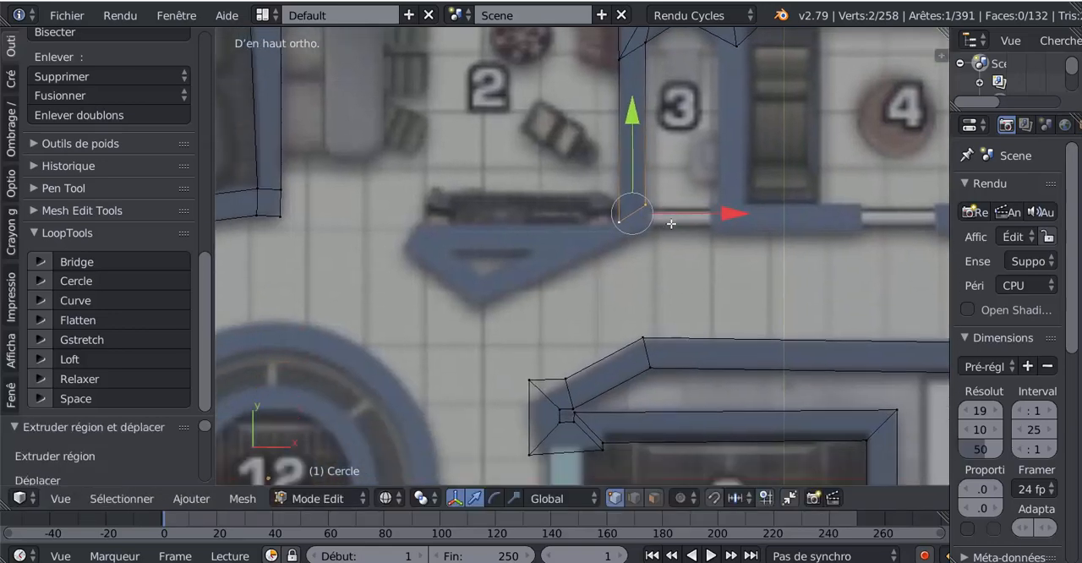
- Level the partition's lower edge by moving its room 3 corner about -0.057 in Y, and adjust the whole edge along Y
{"action": "scroll", "coordinate": [698, 208], "scroll_direction": "up", "scroll_amount": 4}
{"action": "right_click", "coordinate": [717, 159]}
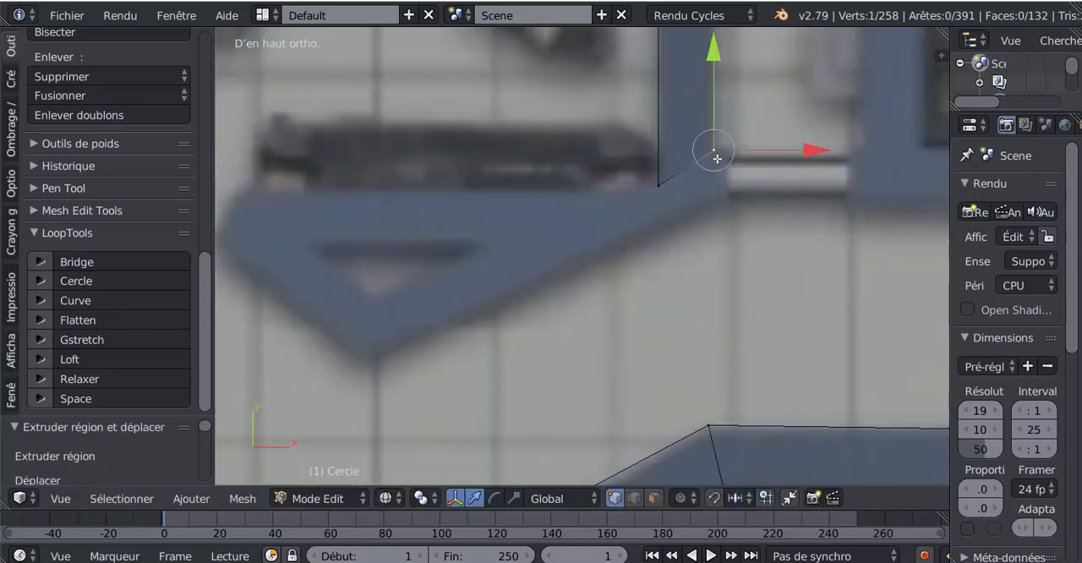
{"action": "scroll", "coordinate": [708, 170], "scroll_direction": "down", "scroll_amount": 3}
{"action": "key", "text": "g"}
{"action": "key", "text": "y"}
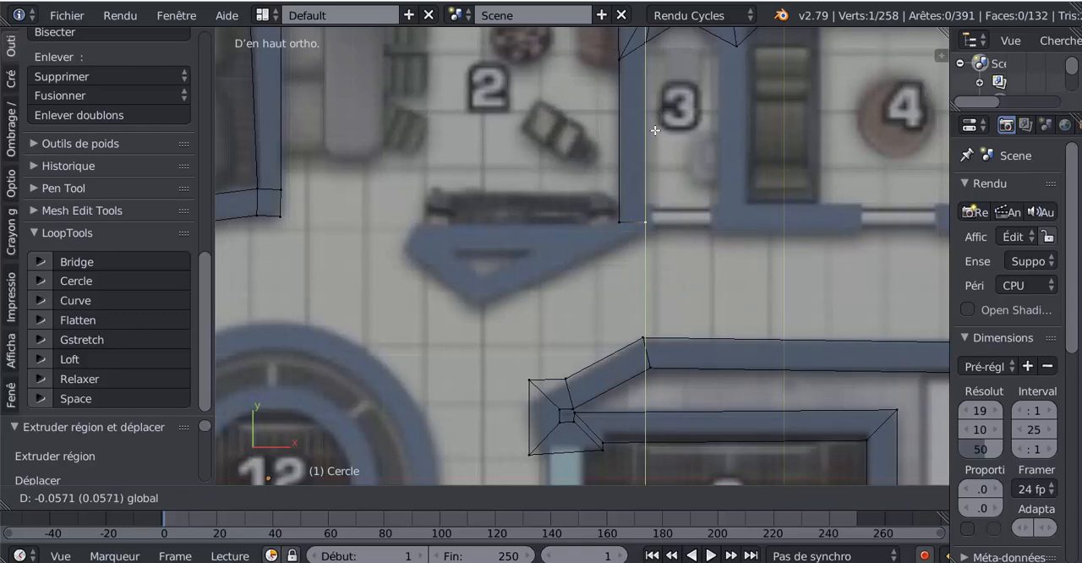
{"action": "left_click", "coordinate": [655, 135]}
{"action": "right_click", "coordinate": [623, 240], "text": "shift"}
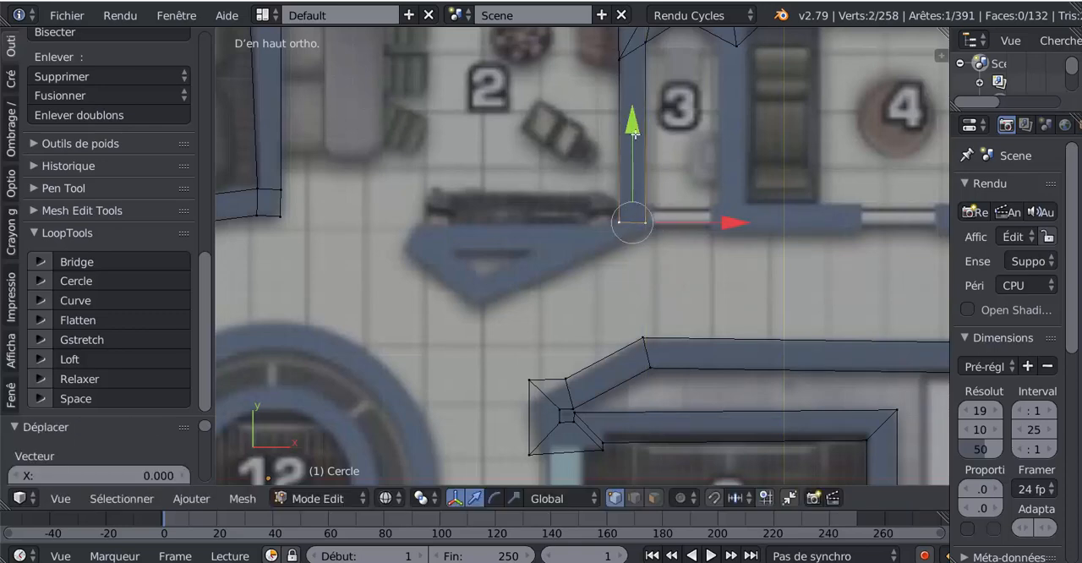
{"action": "left_click_drag", "start_coordinate": [635, 129], "coordinate": [662, 172]}
- Extrude the partition's lower edge about 0.04 down, rotate it about -23° to the slanted outline, and adjust its position
{"action": "key", "text": "e"}
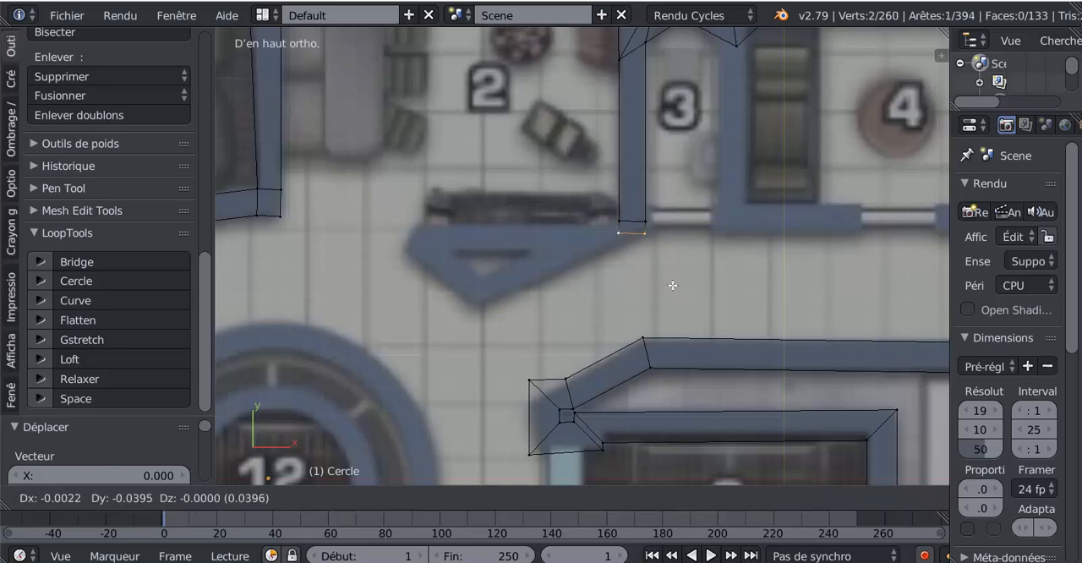
{"action": "left_click", "coordinate": [670, 284]}
{"action": "key", "text": "r"}
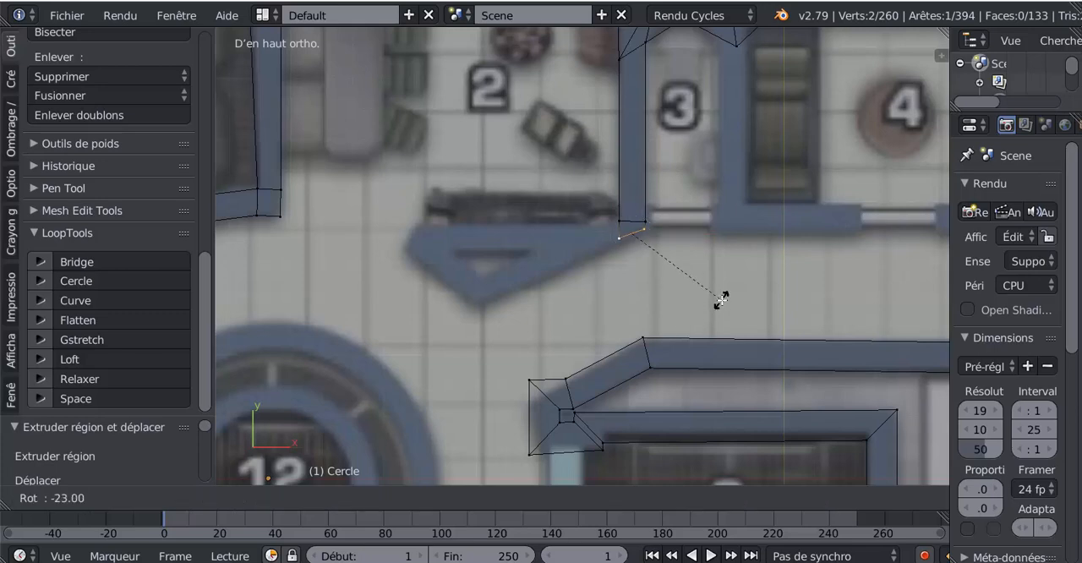
{"action": "left_click", "coordinate": [719, 297]}
{"action": "left_click_drag", "start_coordinate": [632, 149], "coordinate": [655, 195]}
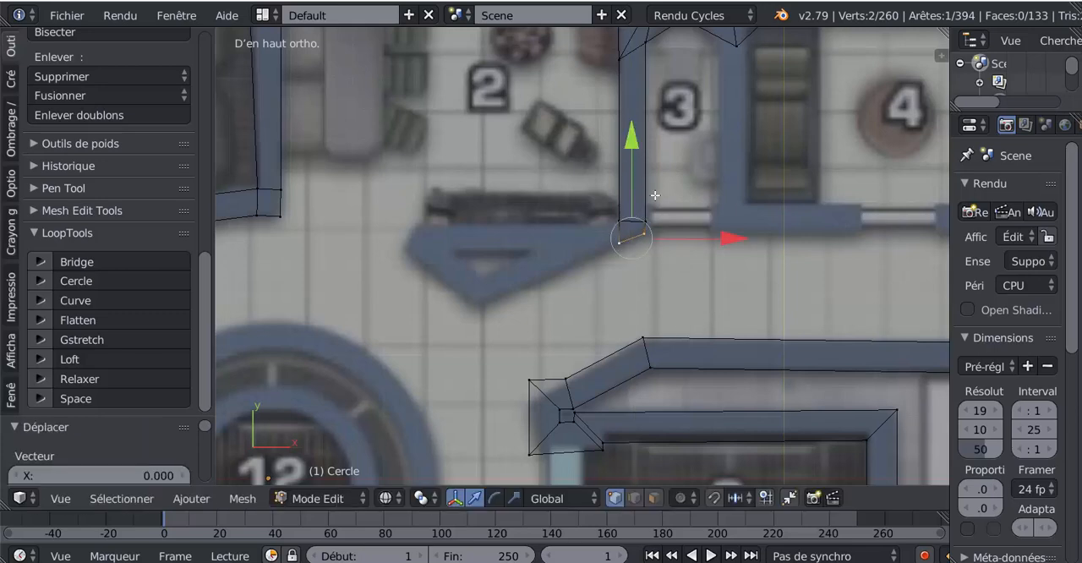
{"action": "left_click_drag", "start_coordinate": [729, 238], "coordinate": [729, 240]}
- Extrude the short side edge at the partition's foot along the base of room 2 to the triangular block's far end
{"action": "right_click", "coordinate": [617, 225]}
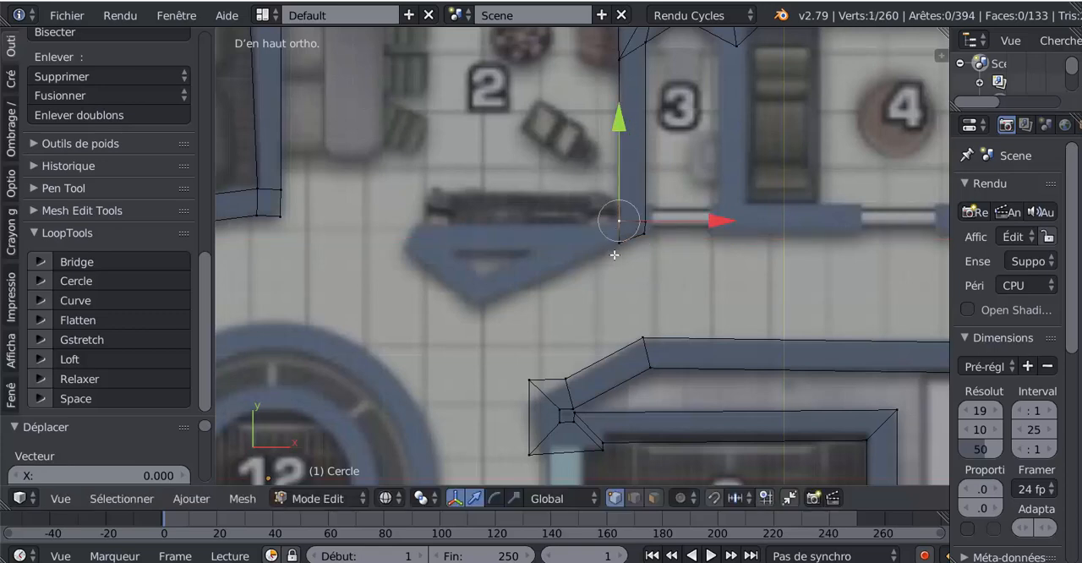
{"action": "right_click", "coordinate": [615, 252], "text": "shift"}
{"action": "key", "text": "e"}
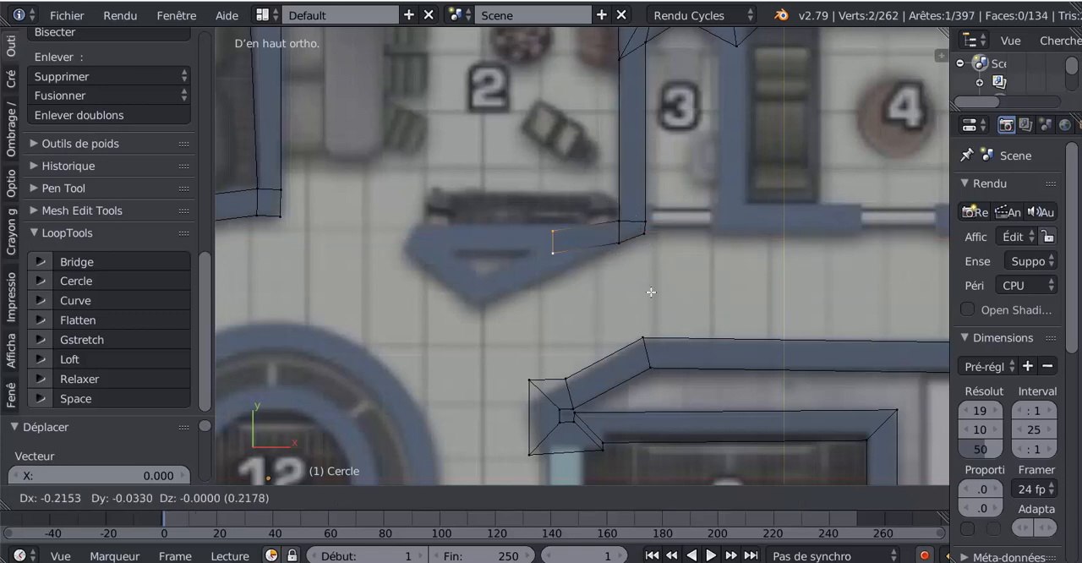
{"action": "left_click", "coordinate": [550, 281]}
- Move the lower corners of room 2's base wall to the triangular block's outline, about -0.055 in X at the far end and -0.053 at the near end
{"action": "right_click", "coordinate": [431, 252]}
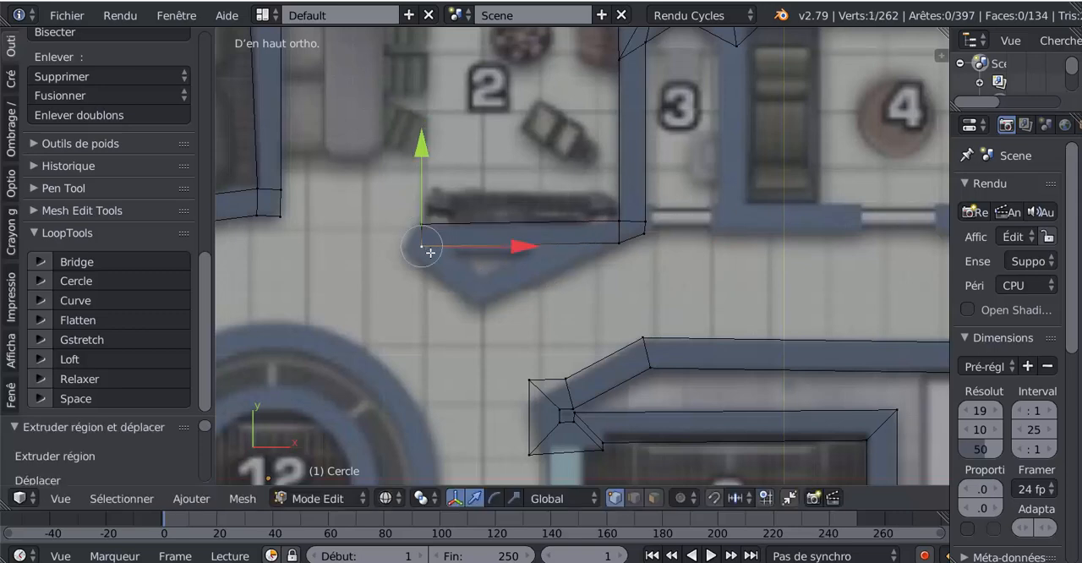
{"action": "key", "text": "g"}
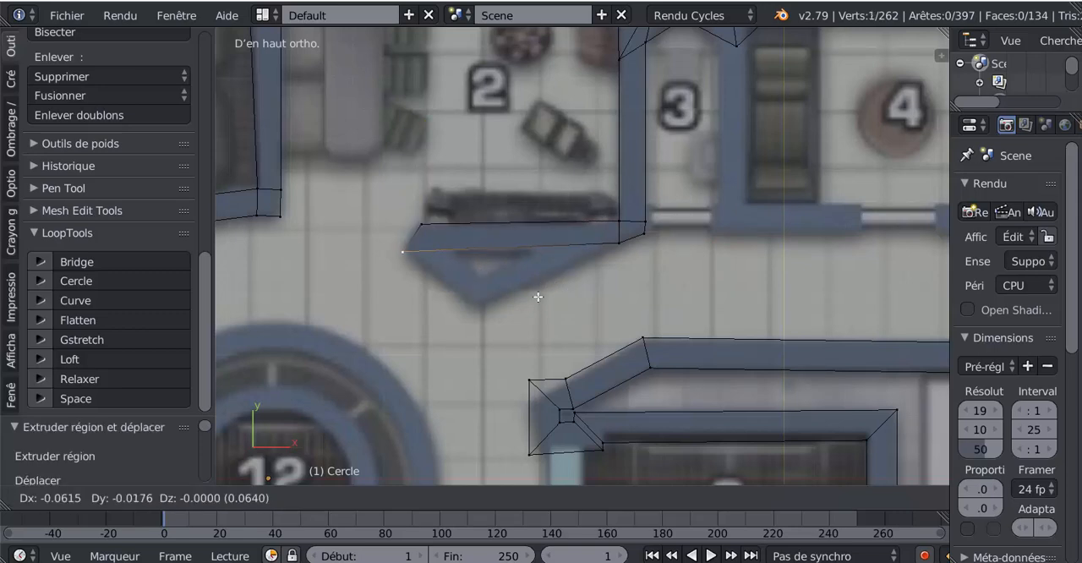
{"action": "left_click", "coordinate": [540, 293]}
{"action": "right_click", "coordinate": [625, 248]}
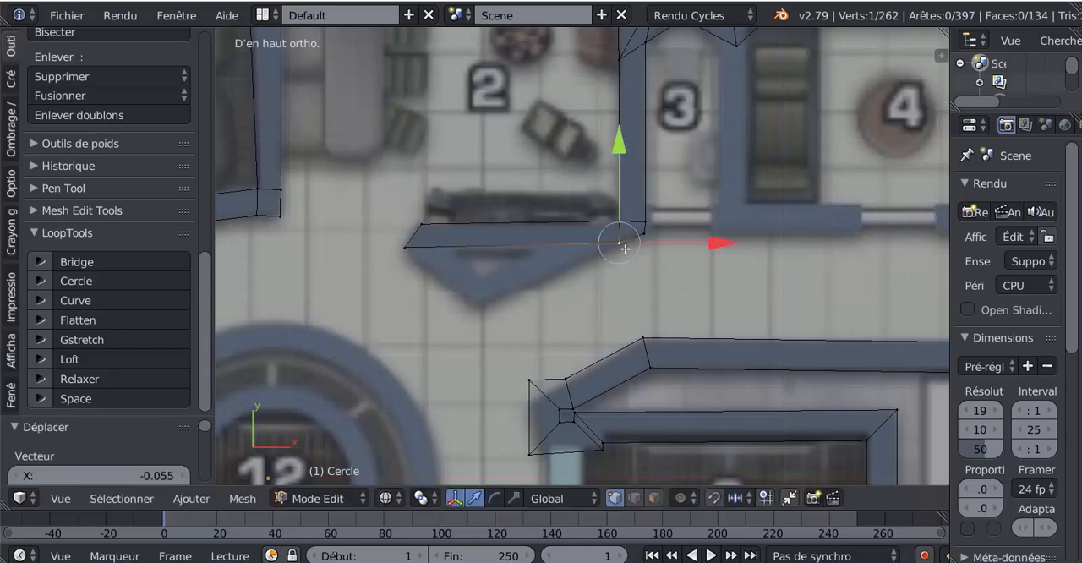
{"action": "key", "text": "g"}
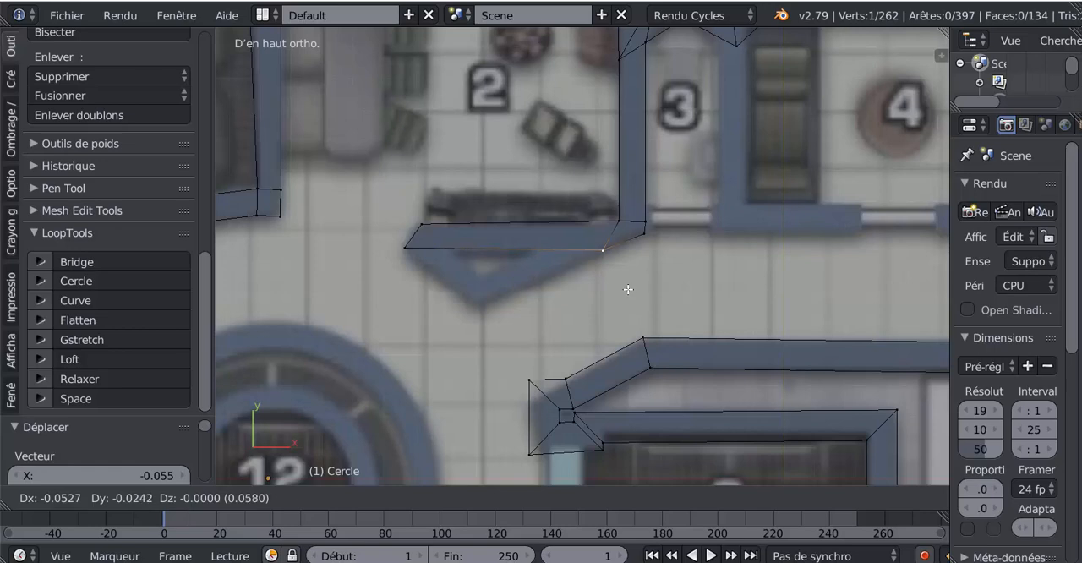
{"action": "left_click", "coordinate": [623, 289]}
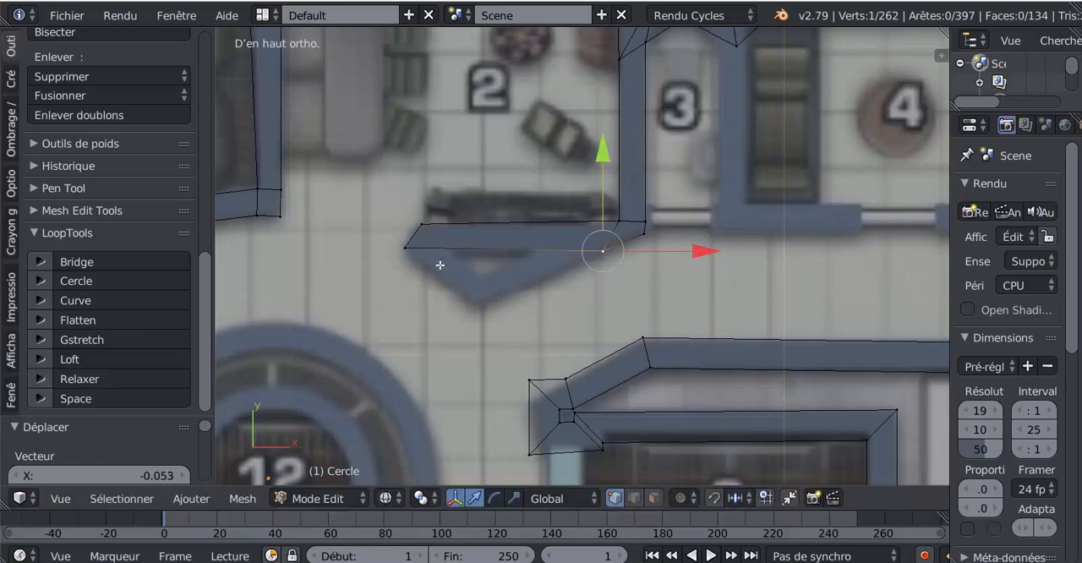
- Add a loop cut across room 2's base wall and slide it by about -0.48 towards the wall's far end
{"action": "key", "text": "ctrl+r"}
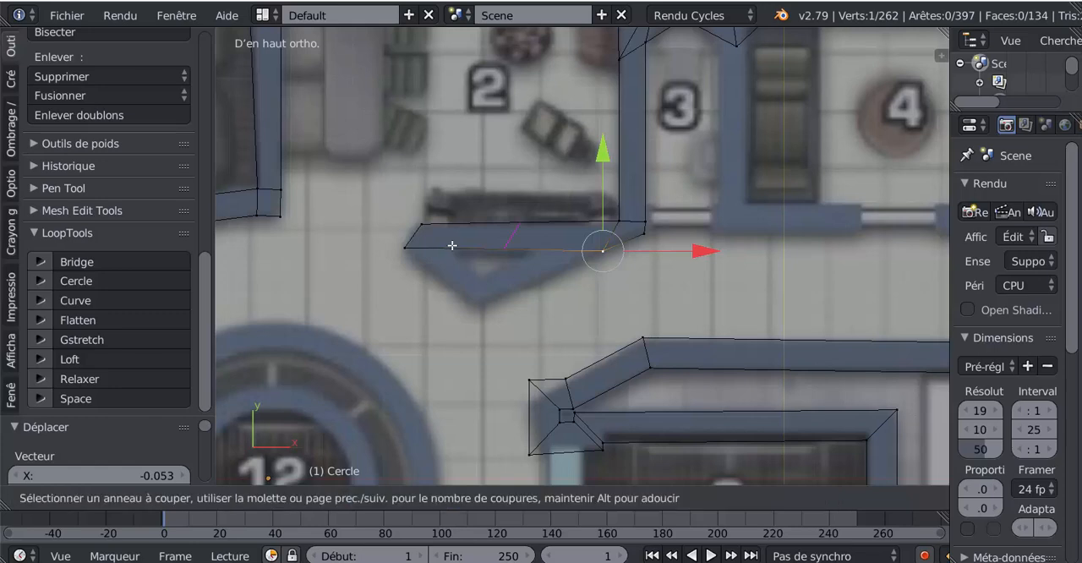
{"action": "left_click", "coordinate": [451, 245]}
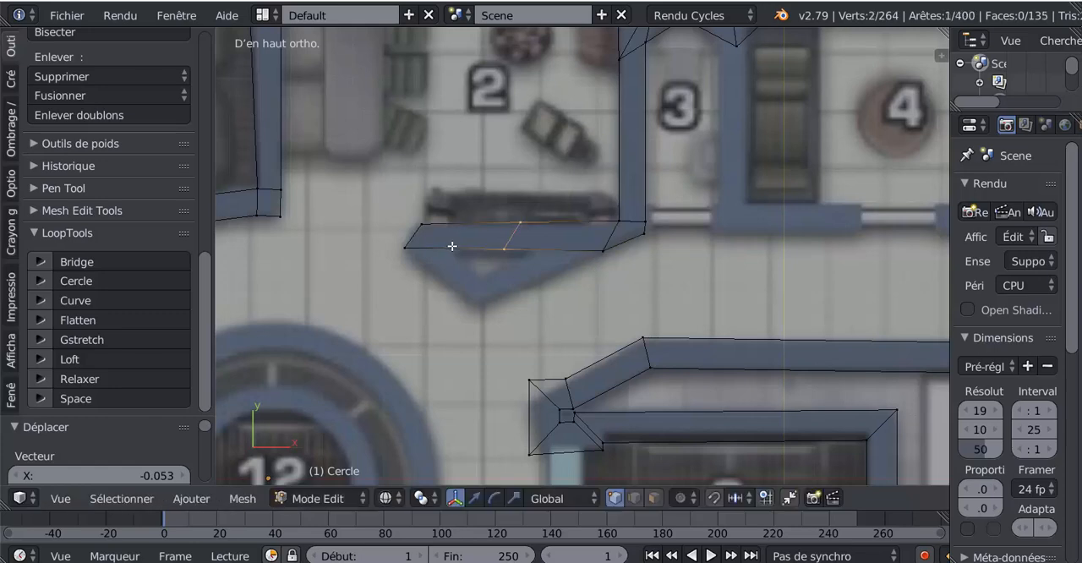
{"action": "left_click", "coordinate": [399, 257]}
- Extrude the lower edge between the cut and the far end to the triangle's tip, and shift its outer vertex about 0.15 in X
{"action": "right_click", "coordinate": [406, 248]}
{"action": "right_click", "coordinate": [457, 252], "text": "shift"}
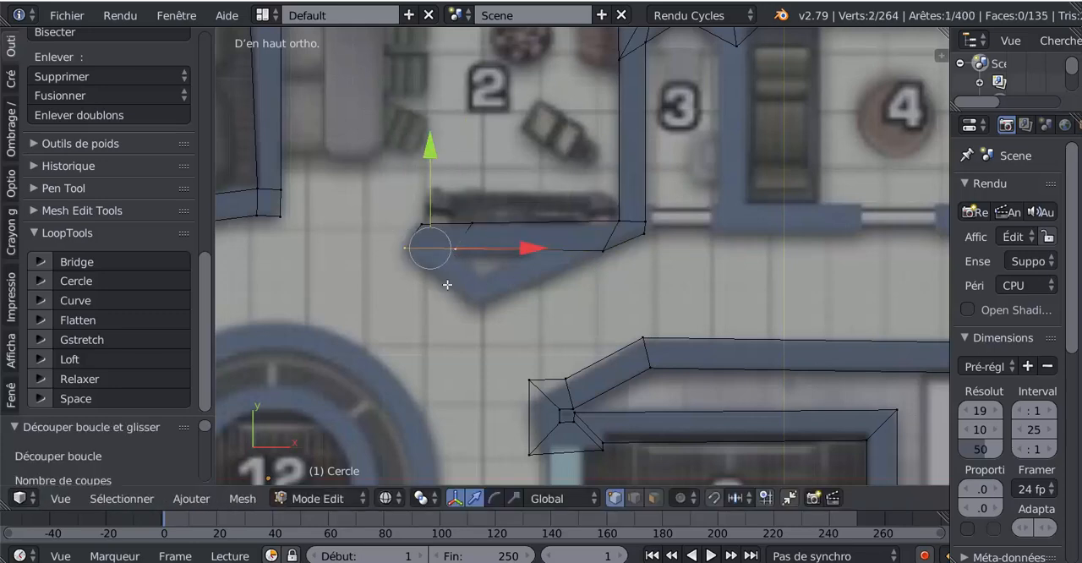
{"action": "key", "text": "e"}
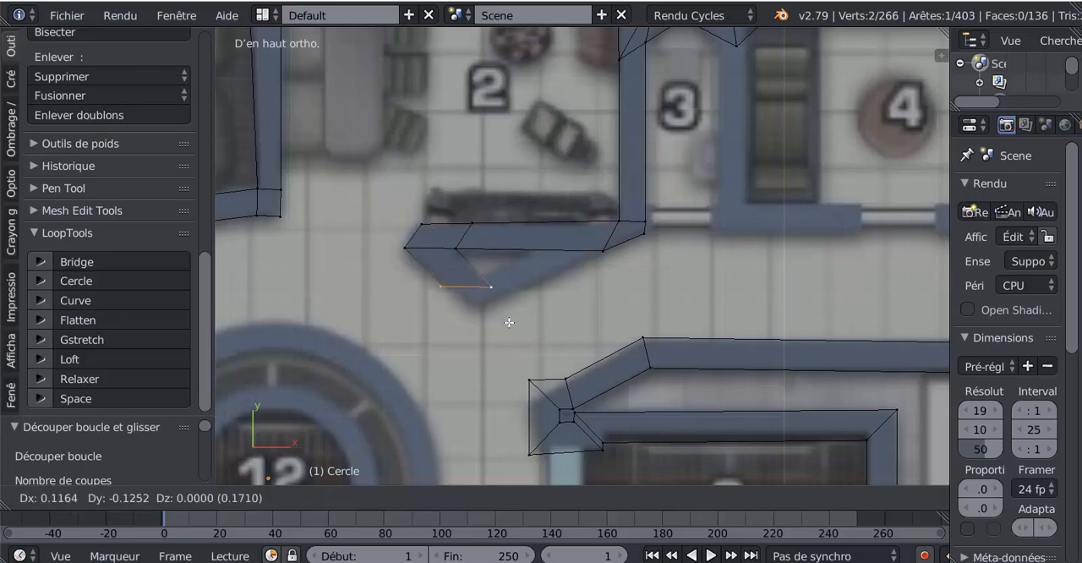
{"action": "left_click", "coordinate": [503, 315]}
{"action": "right_click", "coordinate": [444, 286]}
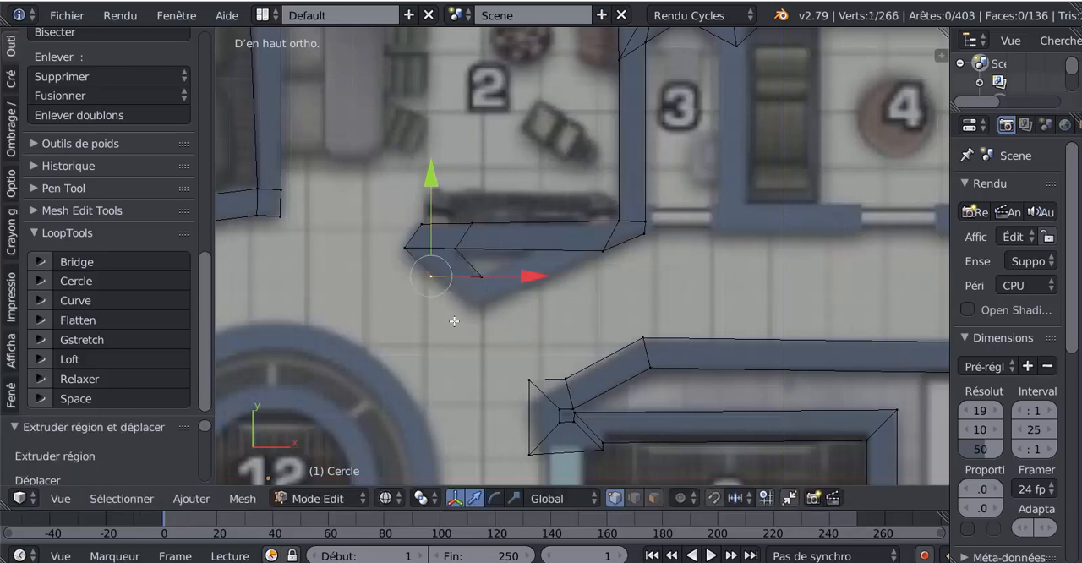
{"action": "key", "text": "g"}
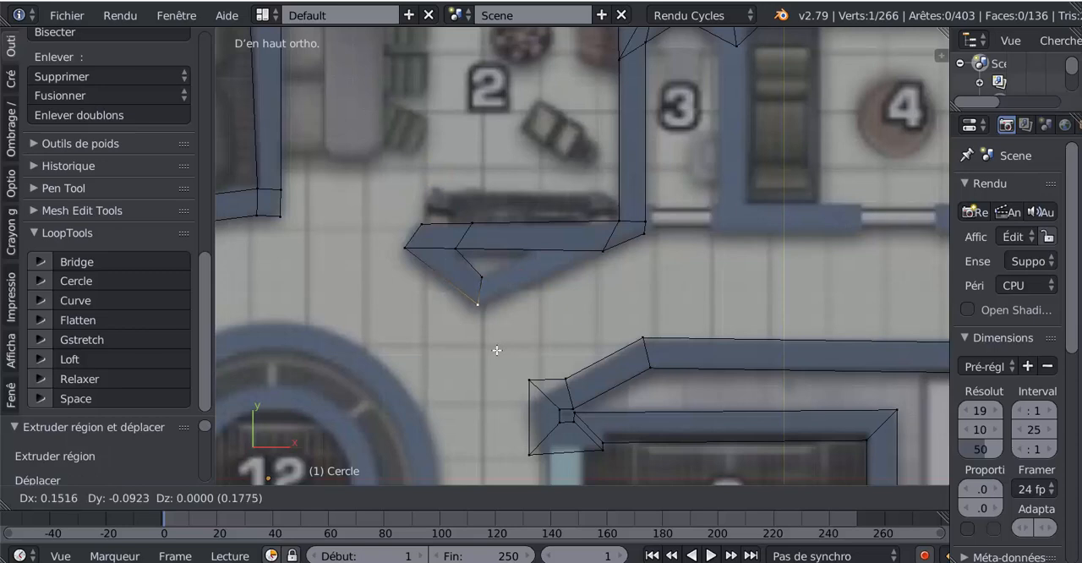
{"action": "left_click", "coordinate": [495, 298]}
- Add a centred loop cut across the remaining length of room 2's base wall
{"action": "right_click", "coordinate": [493, 281], "text": "shift"}
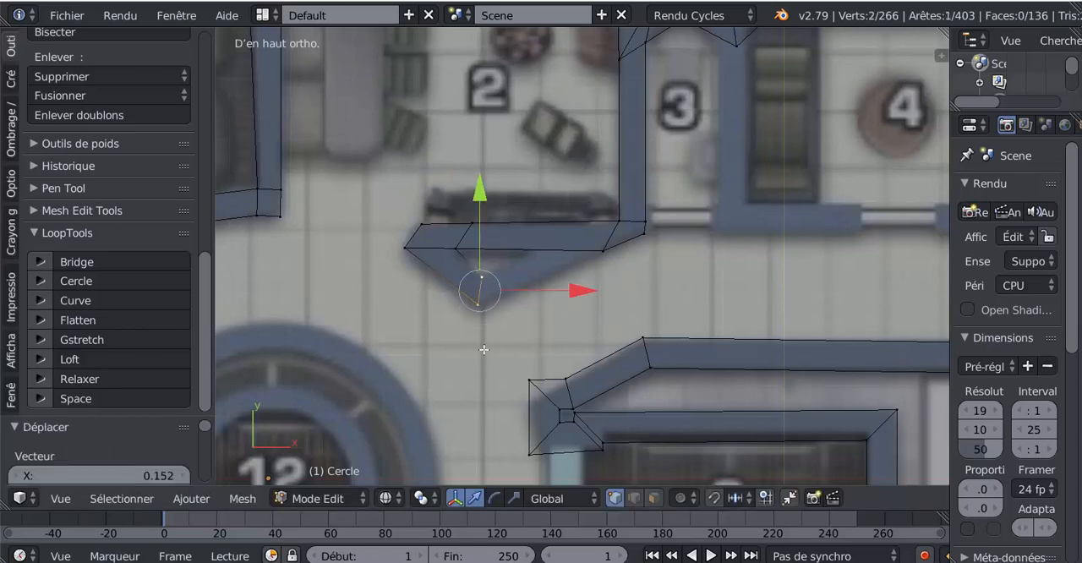
{"action": "scroll", "coordinate": [605, 257], "scroll_direction": "up", "scroll_amount": 1}
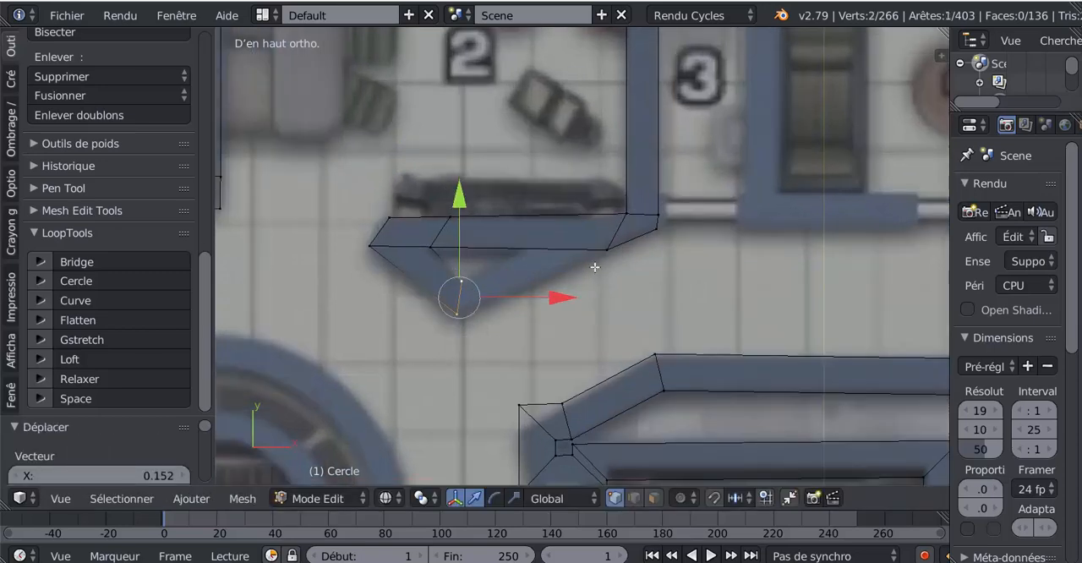
{"action": "scroll", "coordinate": [602, 269], "scroll_direction": "down", "scroll_amount": 1, "text": "shift"}
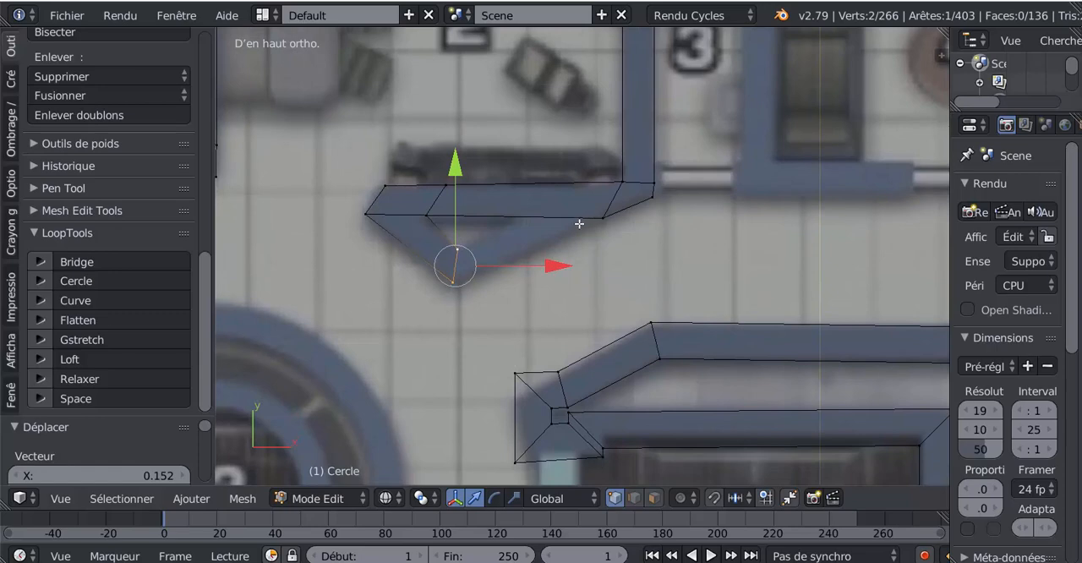
{"action": "key", "text": "ctrl+r"}
{"action": "left_click", "coordinate": [518, 215]}
{"action": "right_click", "coordinate": [519, 215]}
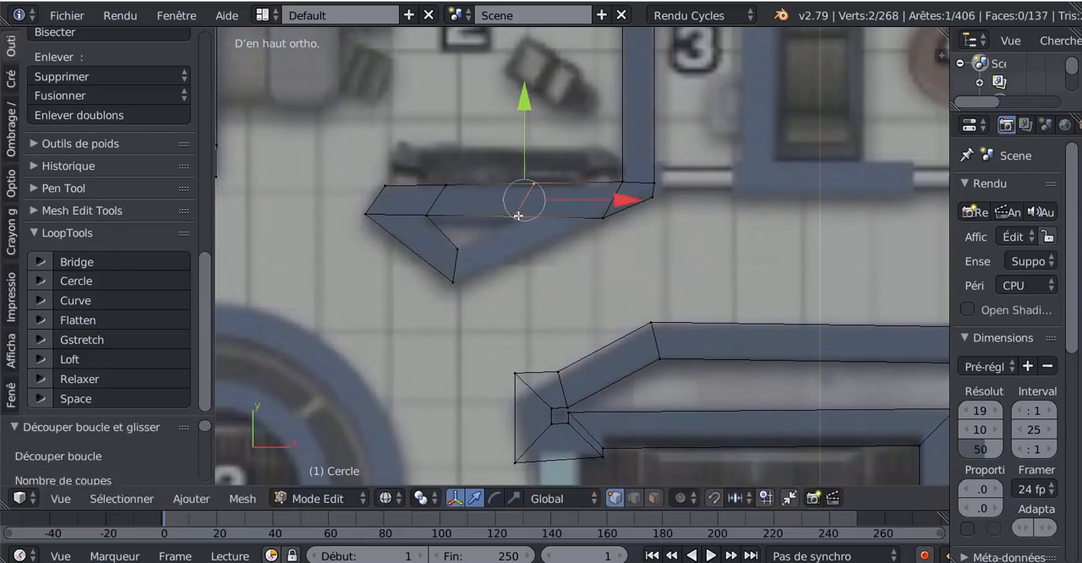
- Fill a face between the tip edge and the base wall's lower edge to close the triangular block, and check it in Object Mode
{"action": "right_click", "coordinate": [462, 251]}
{"action": "right_click", "coordinate": [457, 282], "text": "shift"}
{"action": "right_click", "coordinate": [605, 220], "text": "shift"}
{"action": "right_click", "coordinate": [538, 217], "text": "shift"}
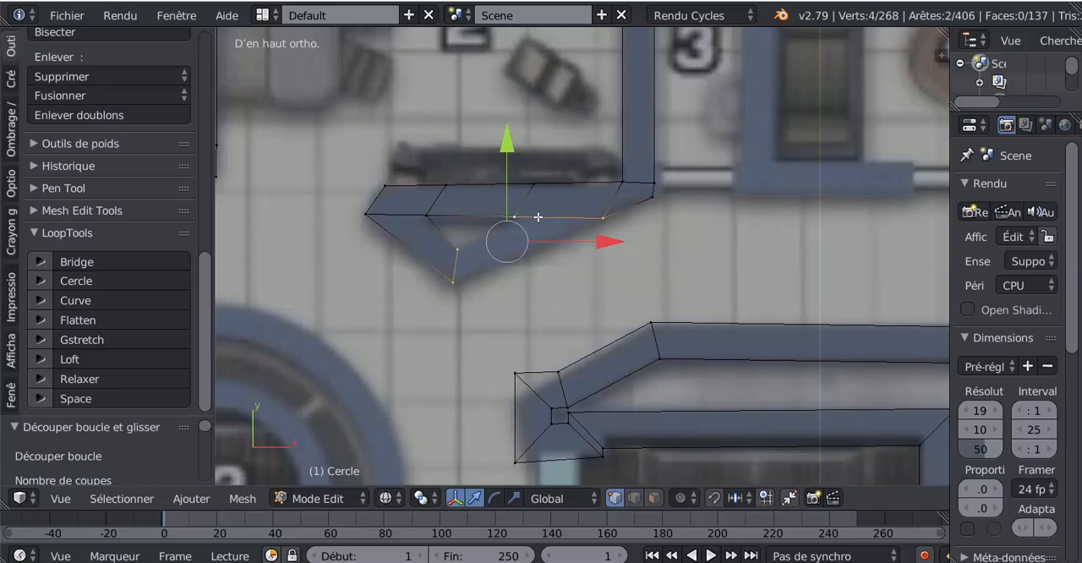
{"action": "key", "text": "f"}
{"action": "scroll", "coordinate": [557, 274], "scroll_direction": "down", "scroll_amount": 2}
{"action": "key", "text": "Tab"}
{"action": "scroll", "coordinate": [557, 274], "scroll_direction": "up", "scroll_amount": 1}
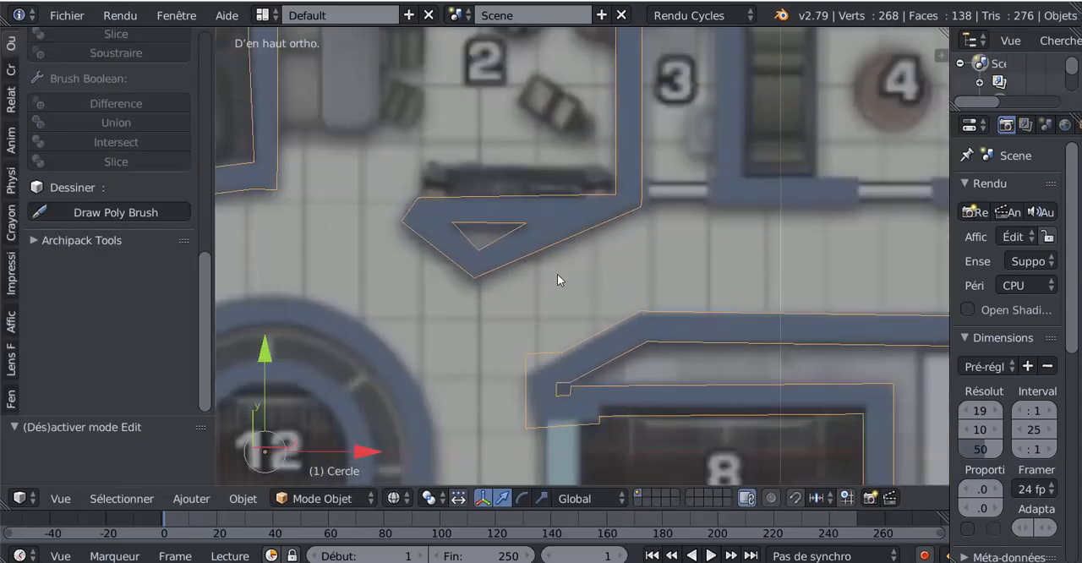
{"action": "scroll", "coordinate": [557, 274], "scroll_direction": "down", "scroll_amount": 4}
{"action": "scroll", "coordinate": [630, 257], "scroll_direction": "up", "scroll_amount": 4}
{"action": "key", "text": "Tab"}
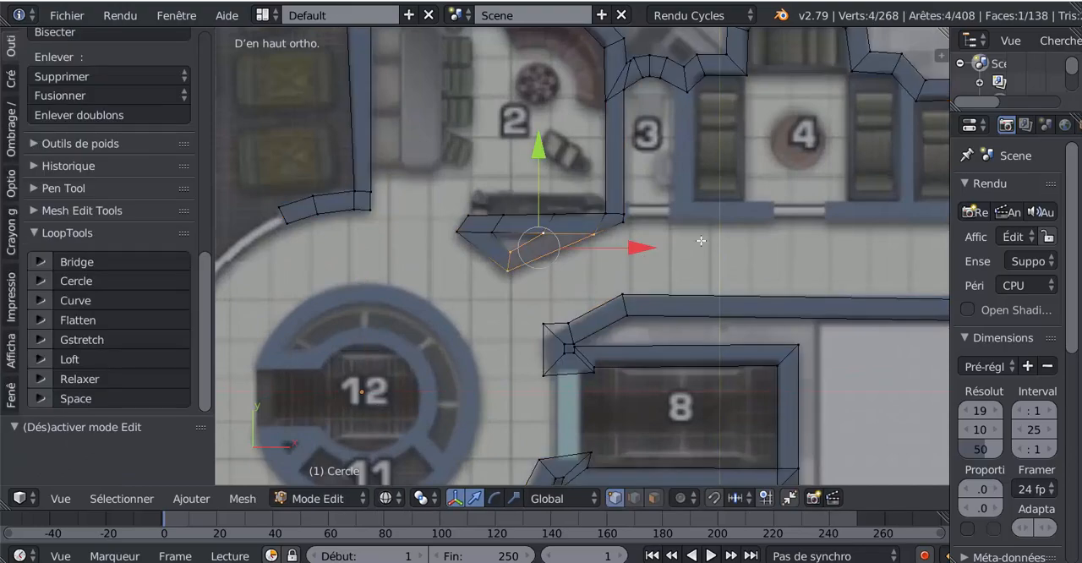
- Move the inner wall corner at the room 3 side of room 4 about -0.014 in X
{"action": "scroll", "coordinate": [685, 274], "scroll_direction": "up", "scroll_amount": 5}
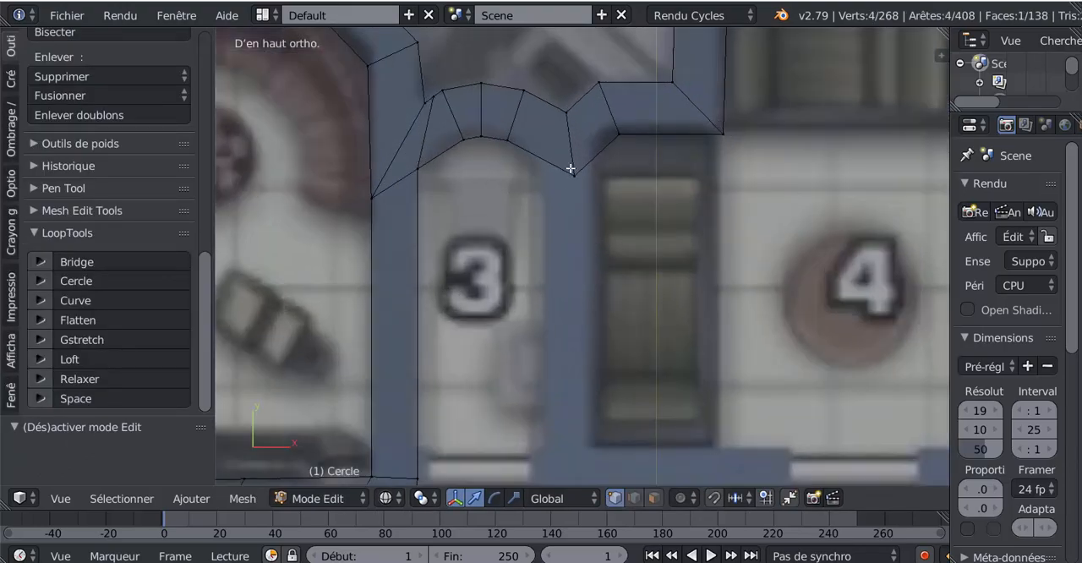
{"action": "right_click", "coordinate": [572, 169]}
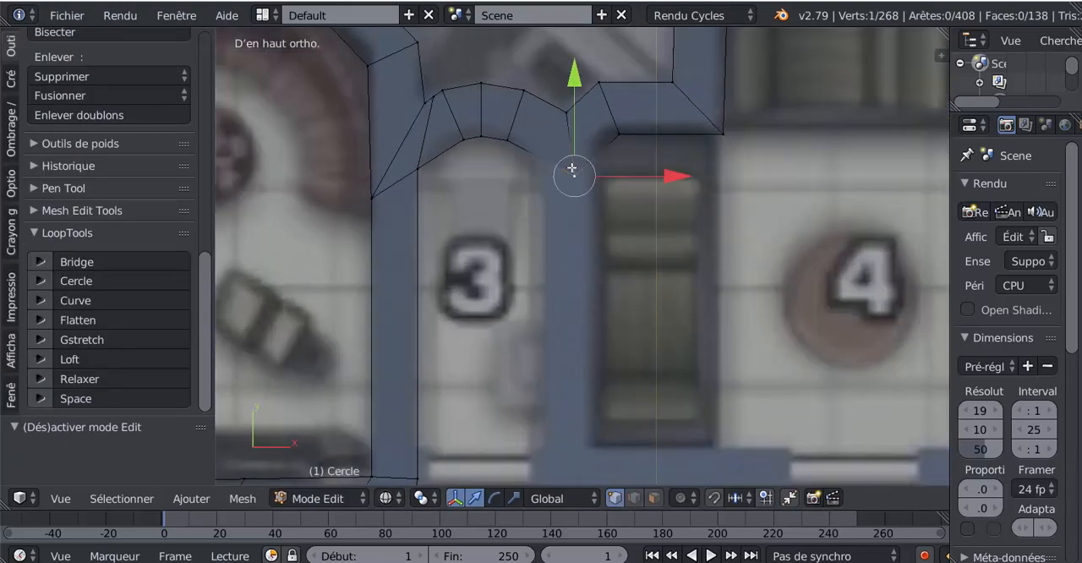
{"action": "right_click", "coordinate": [620, 135]}
{"action": "left_click_drag", "start_coordinate": [716, 134], "coordinate": [709, 135]}
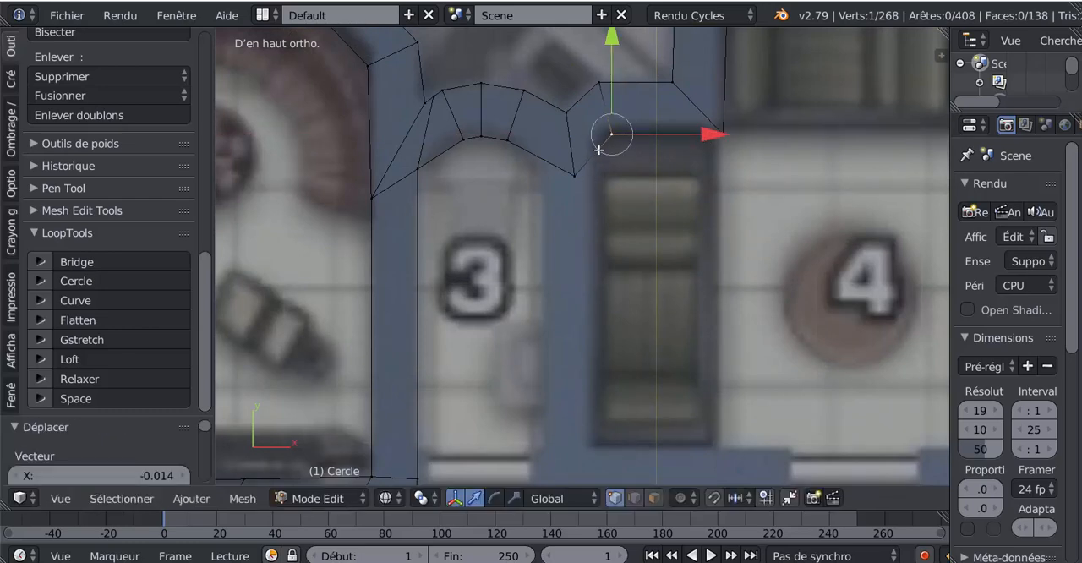
- Add a centred loop cut in the slanted wall segment between rooms 3 and 4, and raise its lower vertex slightly along Y
{"action": "key", "text": "ctrl+r"}
{"action": "left_click", "coordinate": [597, 149]}
{"action": "right_click", "coordinate": [598, 151]}
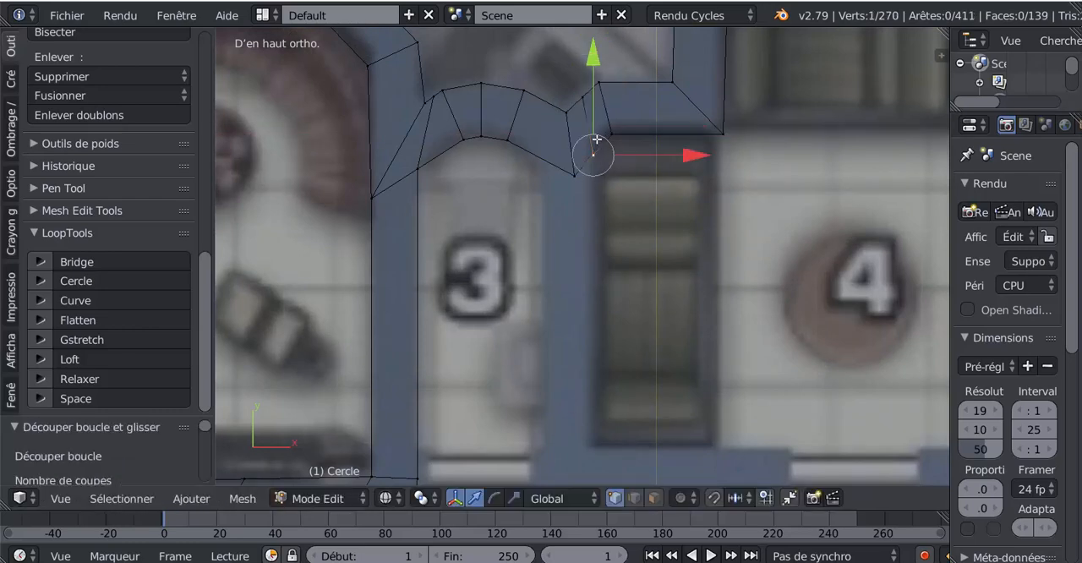
{"action": "left_click_drag", "start_coordinate": [589, 65], "coordinate": [596, 55]}
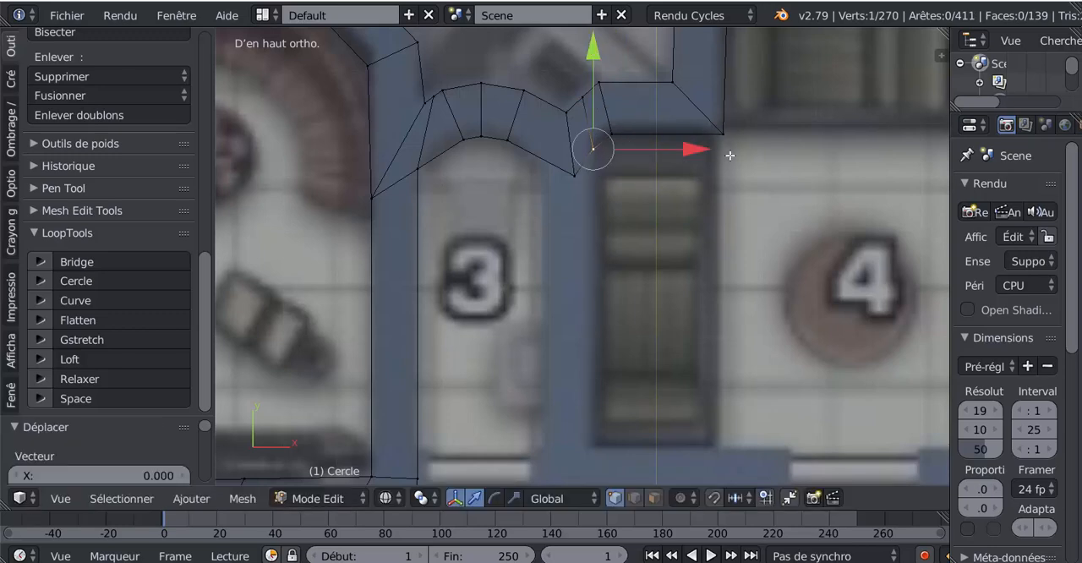
- Move the wall's lowest inner vertex between rooms 3 and 4 about -0.053 in X to match room 3's side
{"action": "scroll", "coordinate": [727, 157], "scroll_direction": "down", "scroll_amount": 3}
{"action": "scroll", "coordinate": [685, 186], "scroll_direction": "up", "scroll_amount": 3}
{"action": "scroll", "coordinate": [642, 182], "scroll_direction": "down", "scroll_amount": 3}
{"action": "scroll", "coordinate": [609, 178], "scroll_direction": "up", "scroll_amount": 3}
{"action": "right_click", "coordinate": [575, 170]}
{"action": "left_click_drag", "start_coordinate": [675, 181], "coordinate": [649, 189]}
- Extrude the short edge between rooms 3 and 4 about 0.57 down in Y to form their partition
{"action": "right_click", "coordinate": [595, 151]}
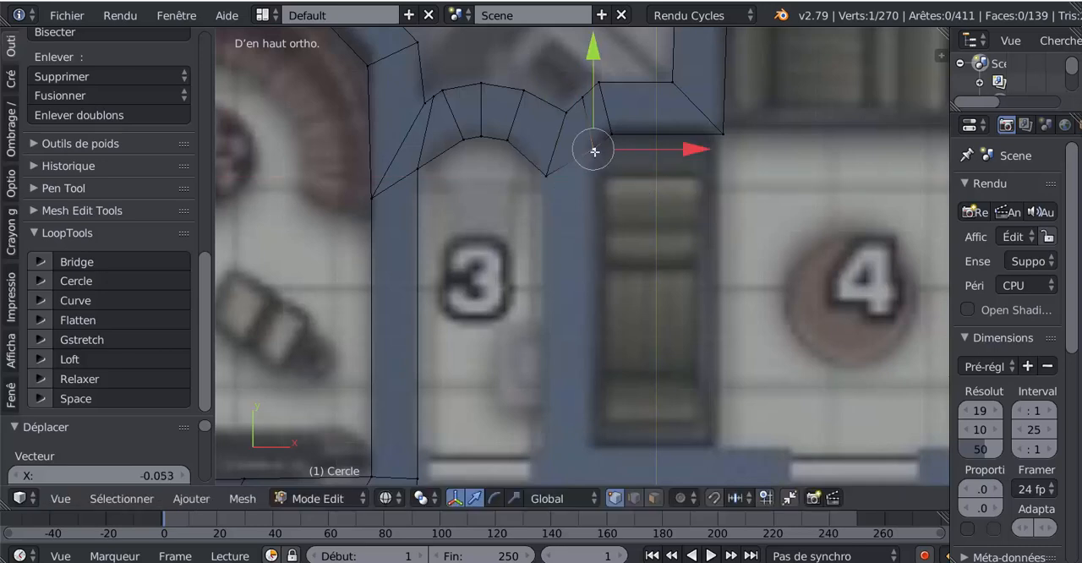
{"action": "right_click", "coordinate": [550, 180], "text": "shift"}
{"action": "scroll", "coordinate": [568, 217], "scroll_direction": "down", "scroll_amount": 2}
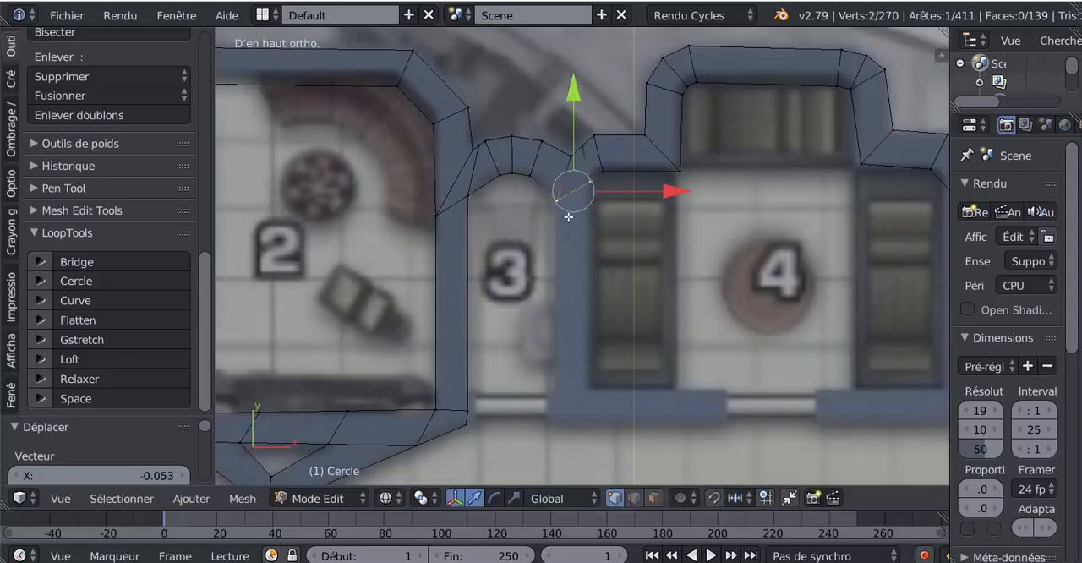
{"action": "scroll", "coordinate": [571, 243], "scroll_direction": "down", "scroll_amount": 1}
{"action": "key", "text": "e"}
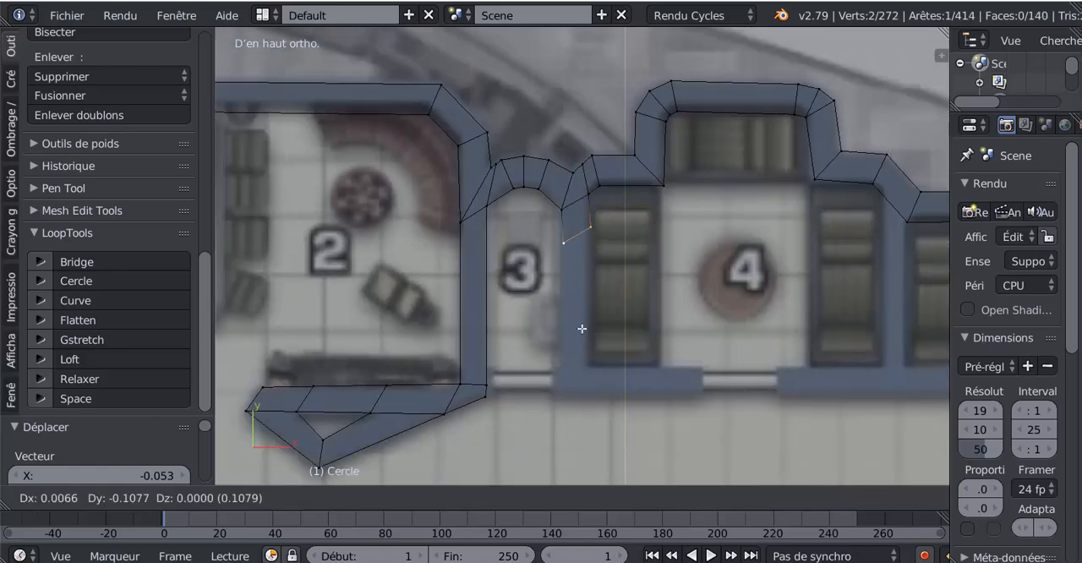
{"action": "left_click", "coordinate": [571, 420]}
- Extrude the partition's lower edge about 0.37 along X to form room 4's base wall up to its doorway
{"action": "middle_click_drag", "start_coordinate": [620, 361], "coordinate": [622, 297], "text": "shift"}
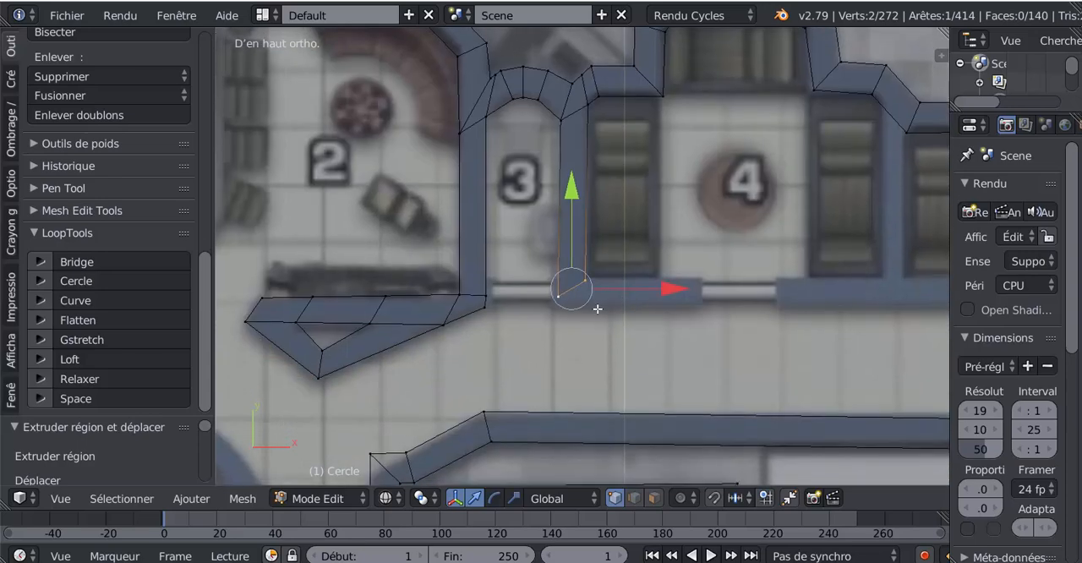
{"action": "key", "text": "e"}
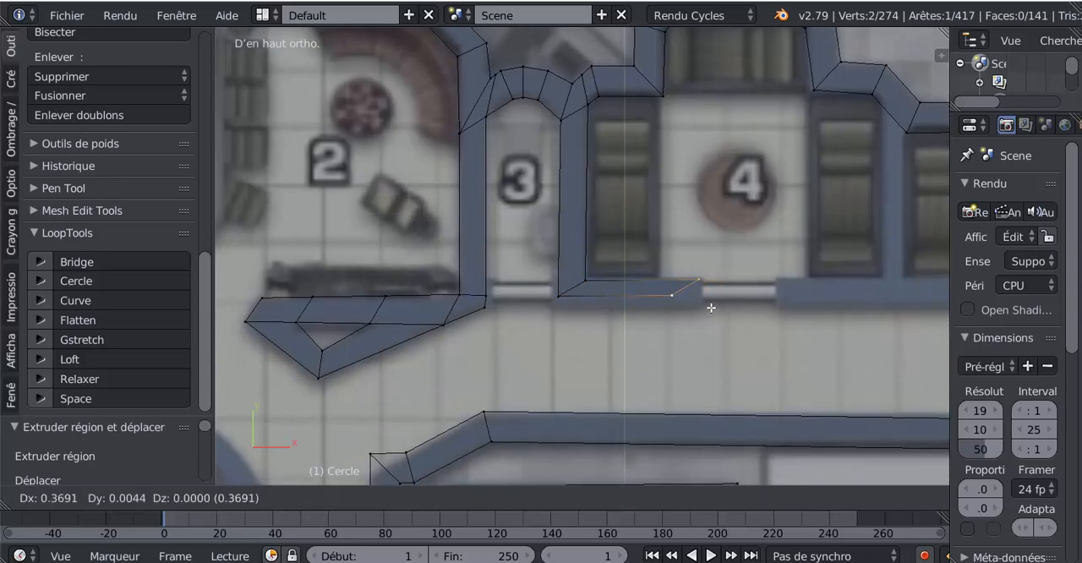
{"action": "left_click", "coordinate": [712, 309]}
- Square the base wall's end edge by rotating it about -59.1°, scaling it to about 0.895 and shifting it about 0.044 in X
{"action": "key", "text": "r"}
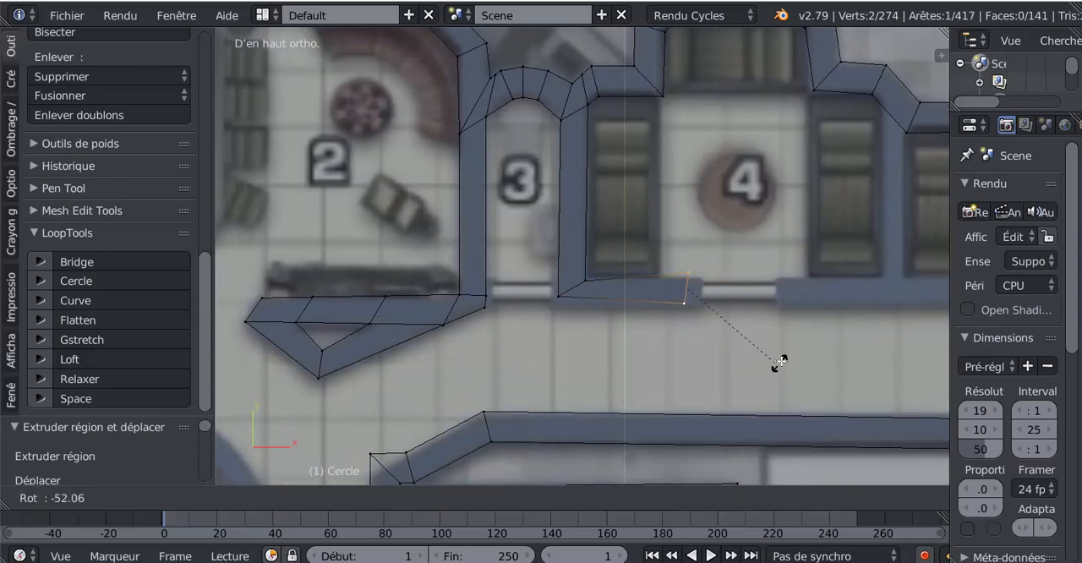
{"action": "left_click", "coordinate": [788, 357]}
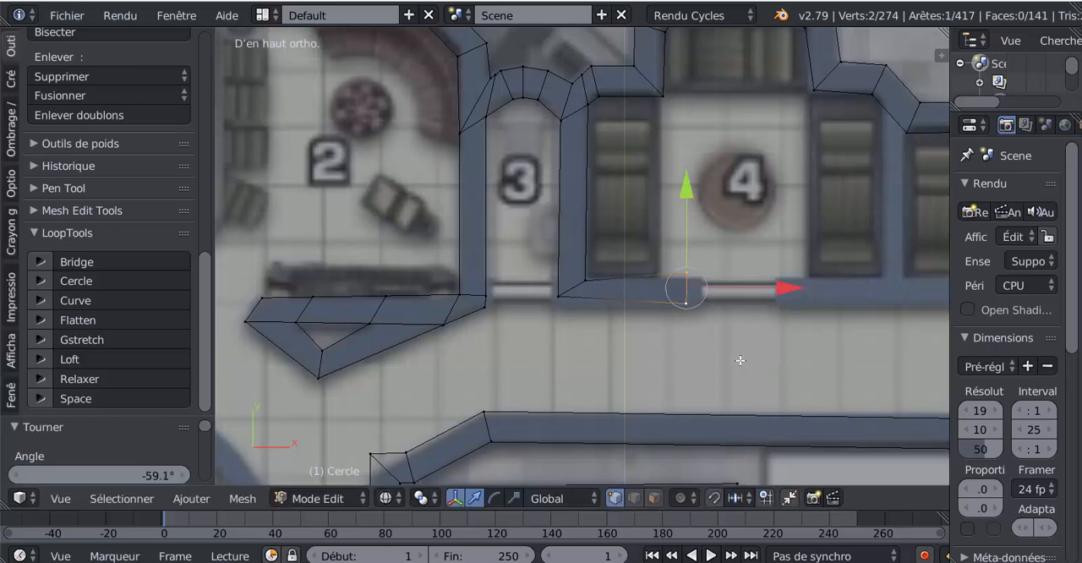
{"action": "key", "text": "s"}
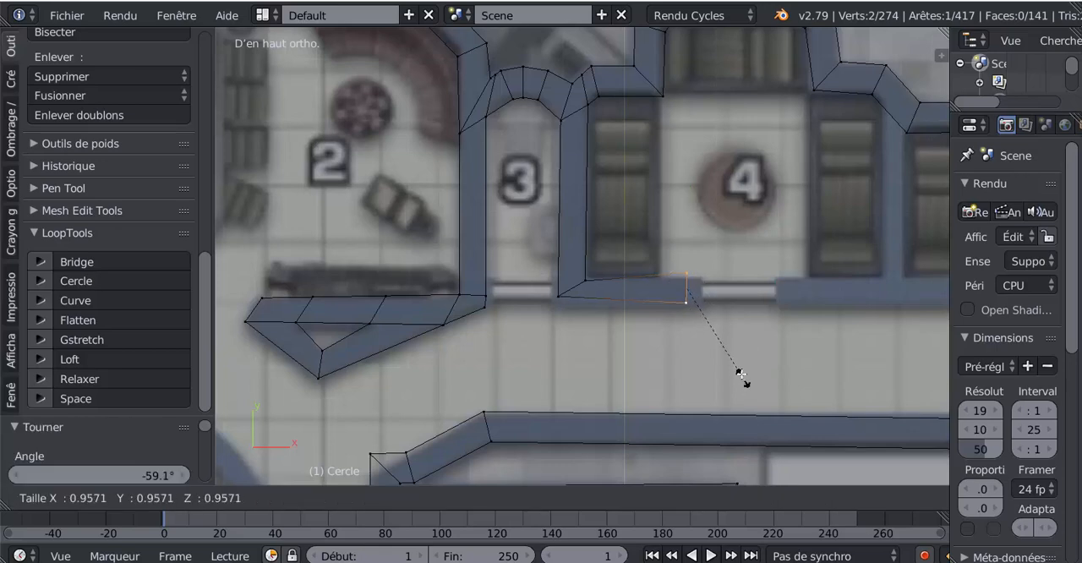
{"action": "left_click", "coordinate": [739, 374]}
{"action": "key", "text": "g"}
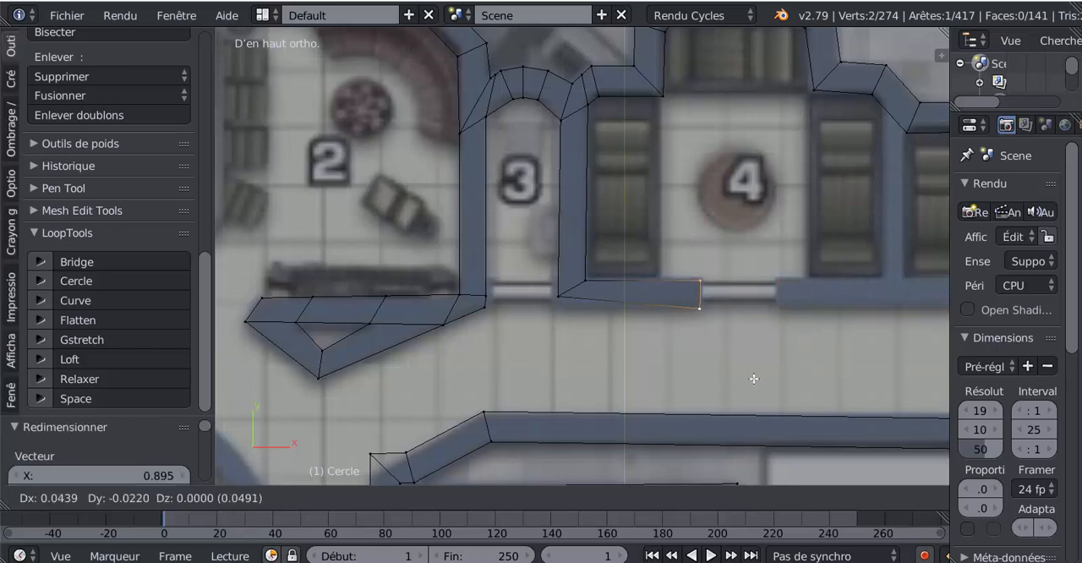
{"action": "left_click", "coordinate": [753, 380]}
- Shift the lower corner vertex of the partition between rooms 3 and 4 about -0.015 in X and its upper room 3 vertex about -0.009
{"action": "right_click", "coordinate": [572, 297]}
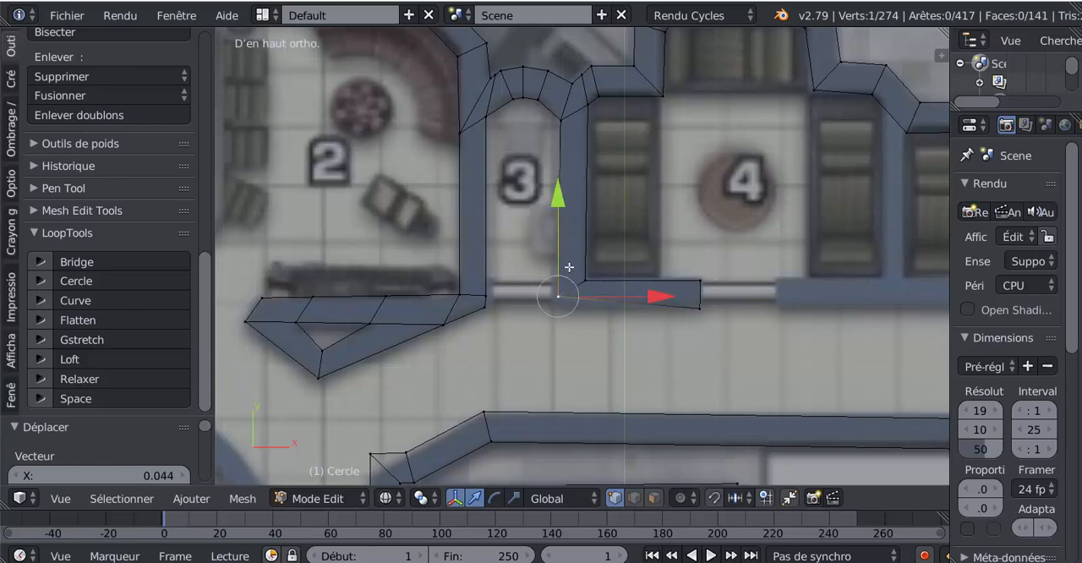
{"action": "key", "text": "g"}
{"action": "left_click", "coordinate": [572, 364]}
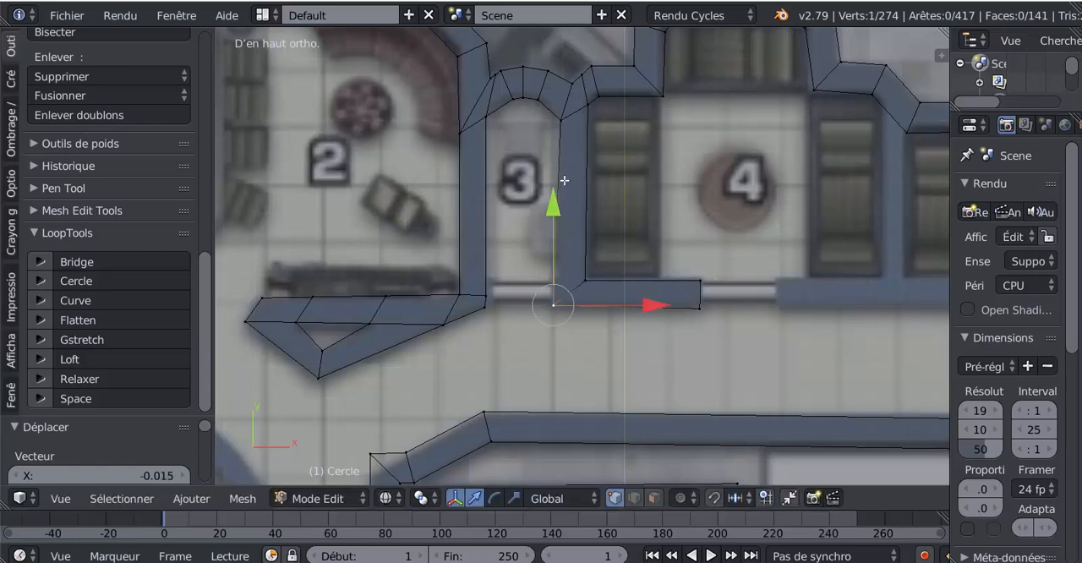
{"action": "right_click", "coordinate": [551, 115]}
{"action": "key", "text": "g"}
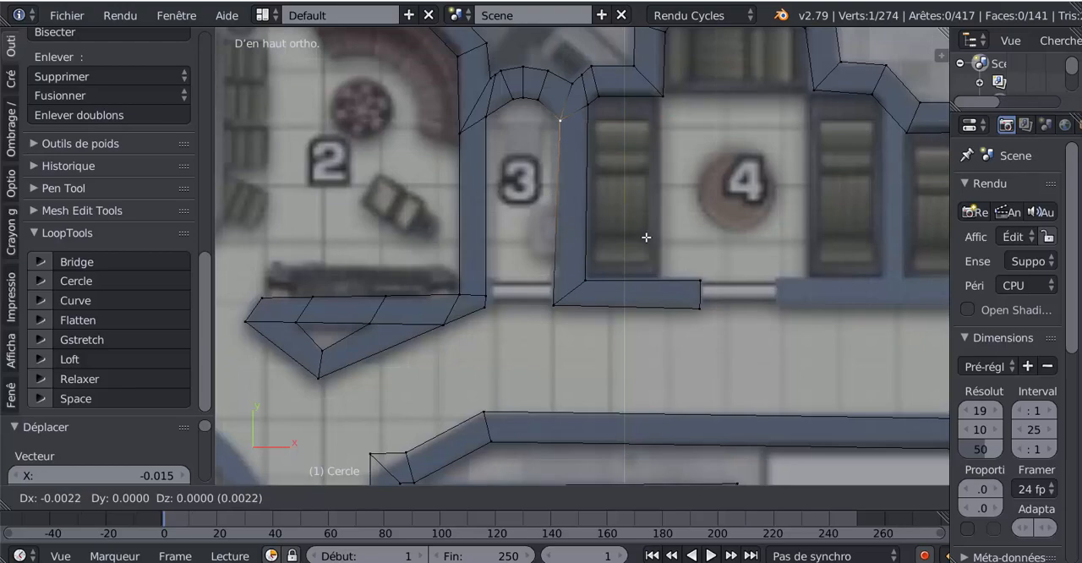
{"action": "left_click", "coordinate": [645, 237]}
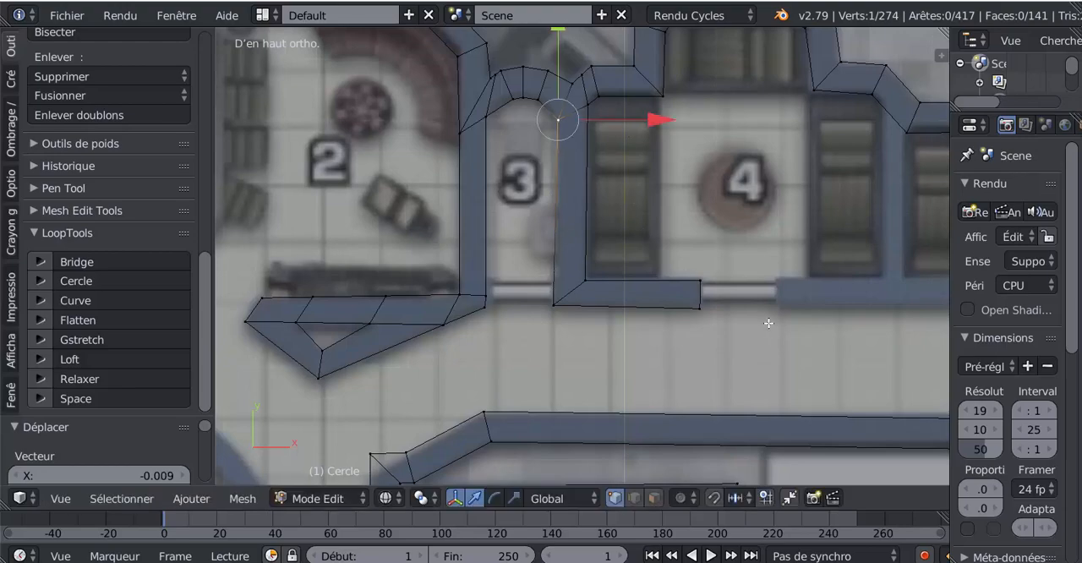
- Add a loop cut across the slanted wall above rooms 4 and 5, slid to the room 4 side of their partition
{"action": "middle_click_drag", "start_coordinate": [768, 323], "coordinate": [620, 267], "text": "shift"}
{"action": "scroll", "coordinate": [636, 252], "scroll_direction": "down", "scroll_amount": 2}
{"action": "scroll", "coordinate": [757, 180], "scroll_direction": "up", "scroll_amount": 1}
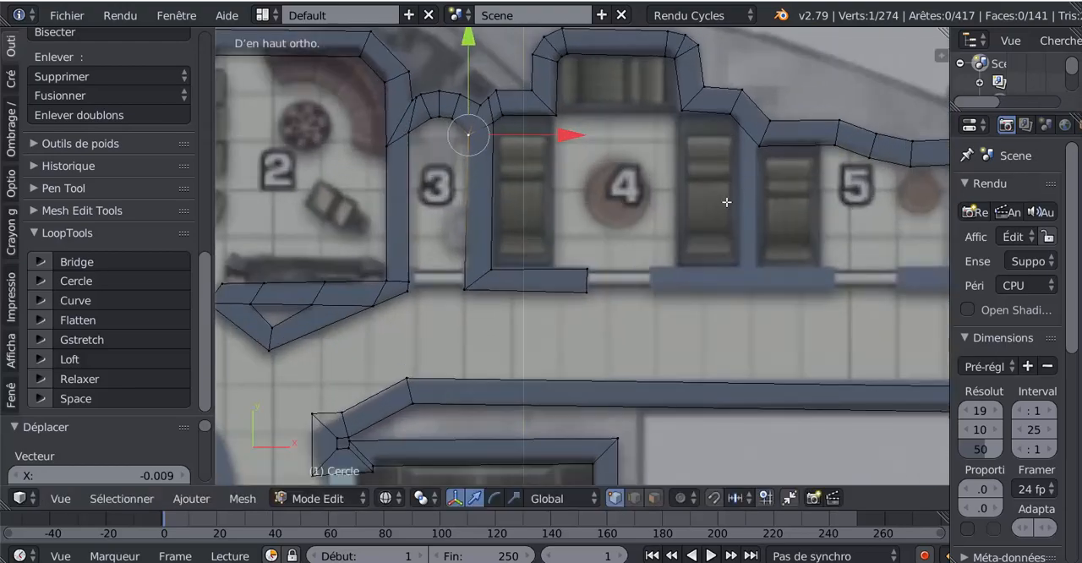
{"action": "middle_click_drag", "start_coordinate": [757, 180], "coordinate": [693, 208], "text": "shift"}
{"action": "scroll", "coordinate": [693, 208], "scroll_direction": "up", "scroll_amount": 3}
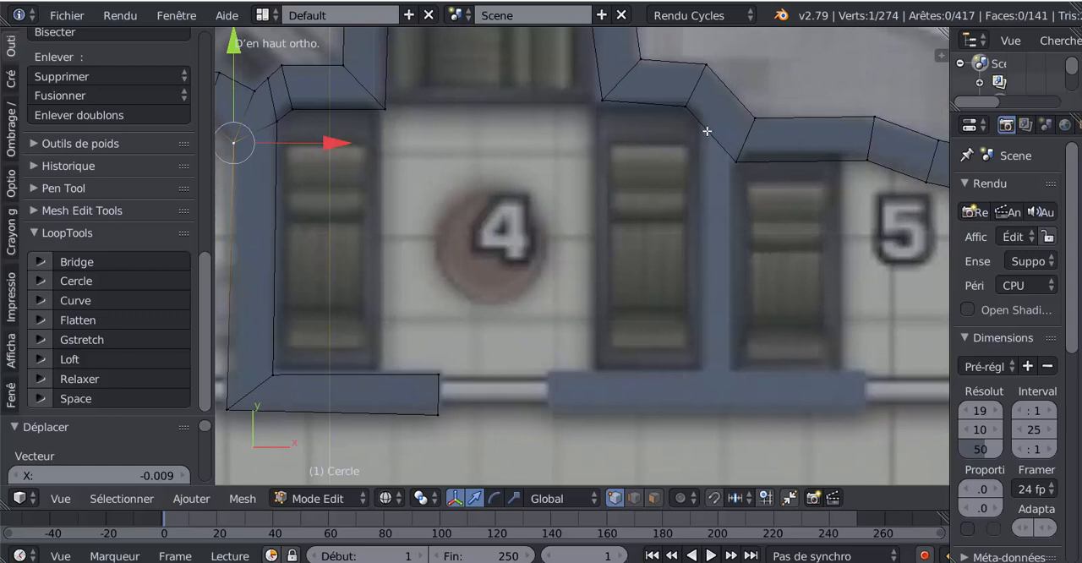
{"action": "key", "text": "ctrl+r"}
{"action": "left_click", "coordinate": [702, 119]}
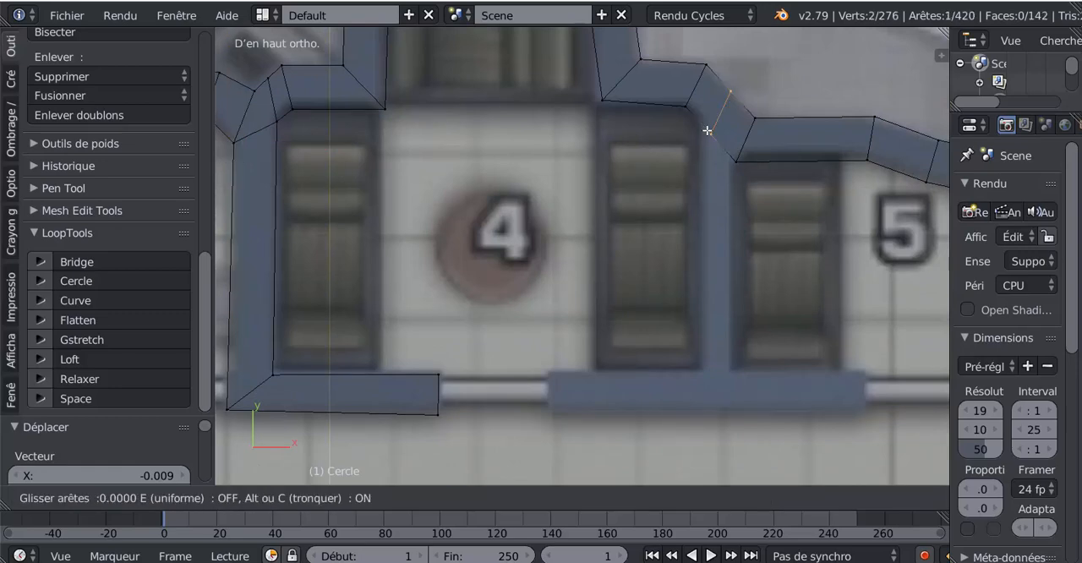
{"action": "left_click", "coordinate": [723, 155]}
- Extrude the slanted wall's lower edge down to form the partition between rooms 4 and 5
{"action": "right_click", "coordinate": [726, 156]}
{"action": "right_click", "coordinate": [704, 139], "text": "shift"}
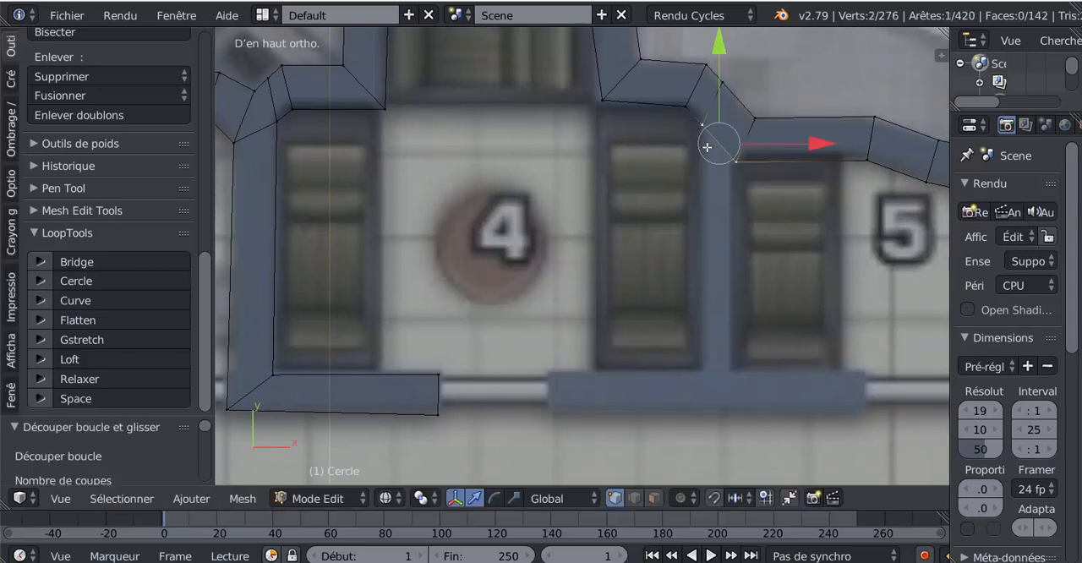
{"action": "key", "text": "e"}
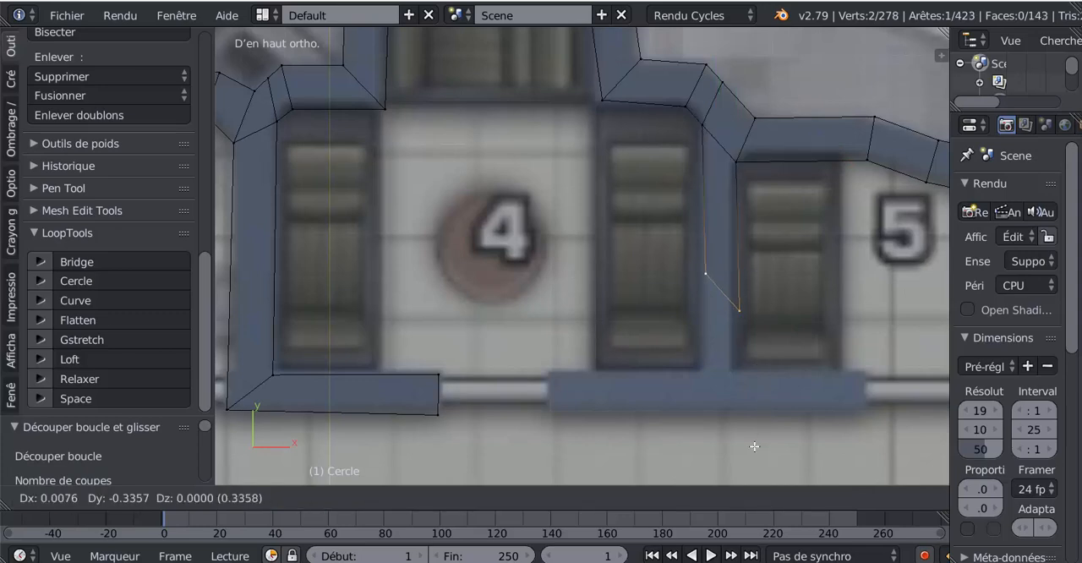
{"action": "left_click", "coordinate": [737, 413]}
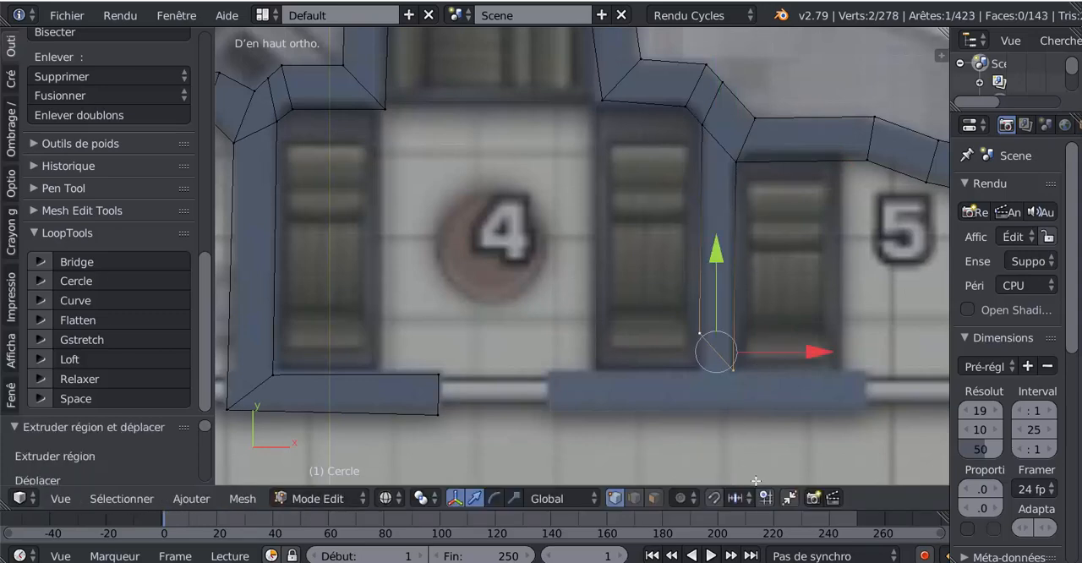
- Lower the partition's two end vertices along Y to the base wall's lower side, moving the room 4 one about -0.17
{"action": "scroll", "coordinate": [743, 410], "scroll_direction": "down", "scroll_amount": 2}
{"action": "middle_click_drag", "start_coordinate": [744, 410], "coordinate": [743, 337], "text": "shift"}
{"action": "right_click", "coordinate": [702, 277]}
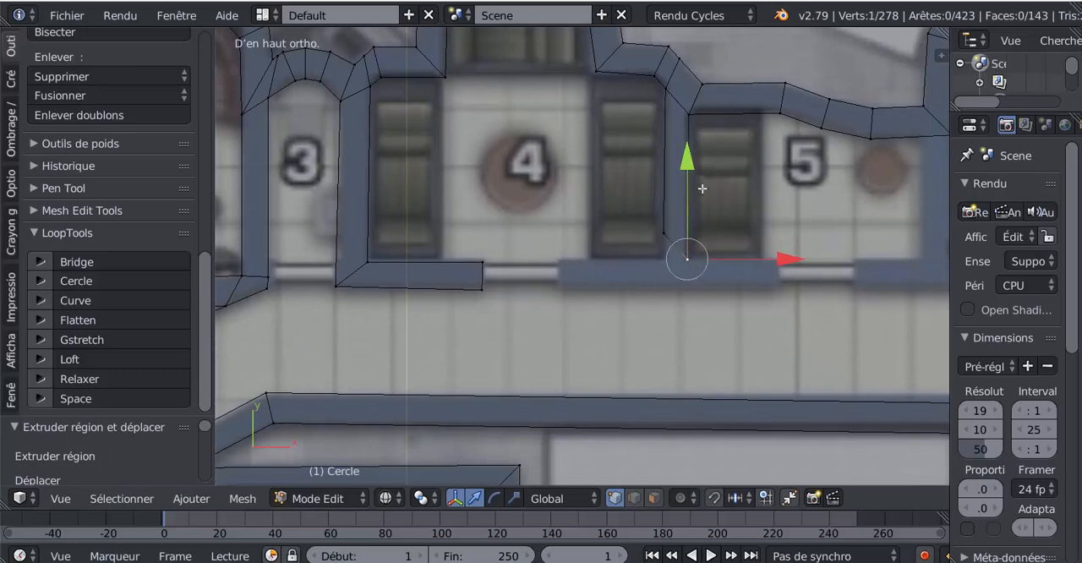
{"action": "key", "text": "g"}
{"action": "key", "text": "y"}
{"action": "left_click", "coordinate": [697, 193]}
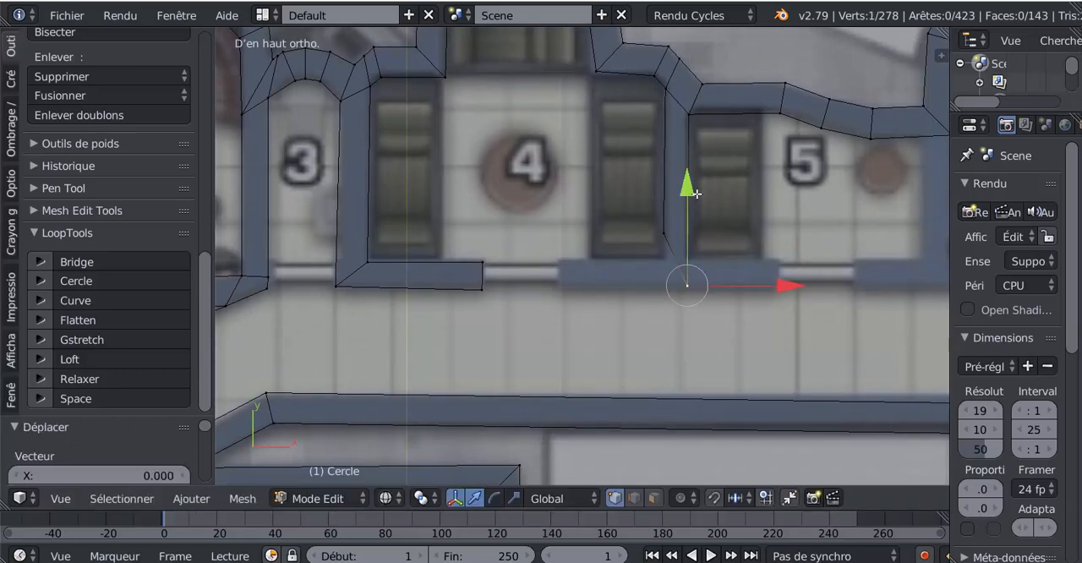
{"action": "right_click", "coordinate": [660, 230]}
{"action": "key", "text": "g"}
{"action": "key", "text": "y"}
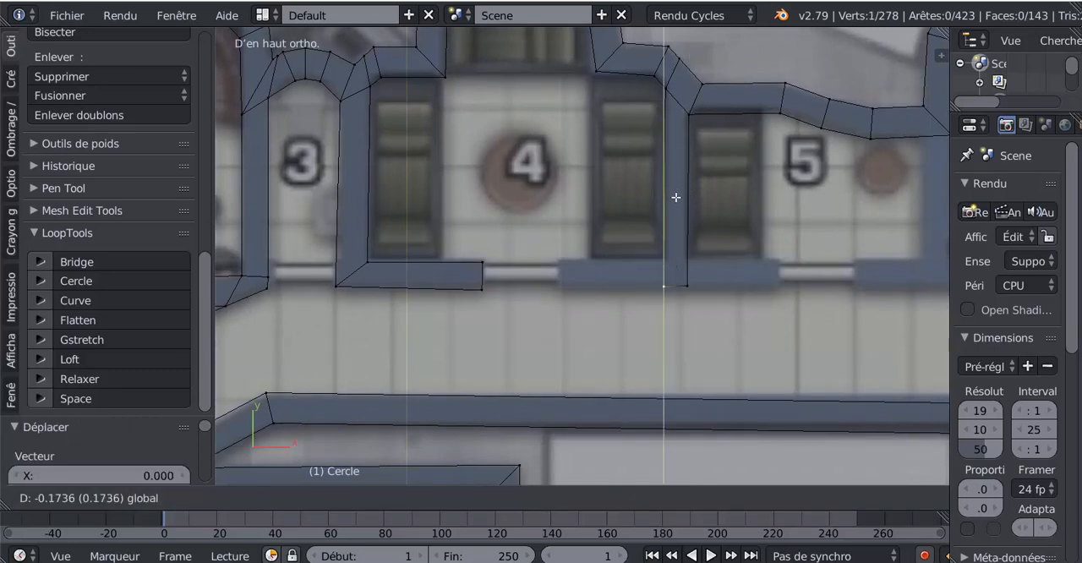
{"action": "left_click", "coordinate": [676, 197]}
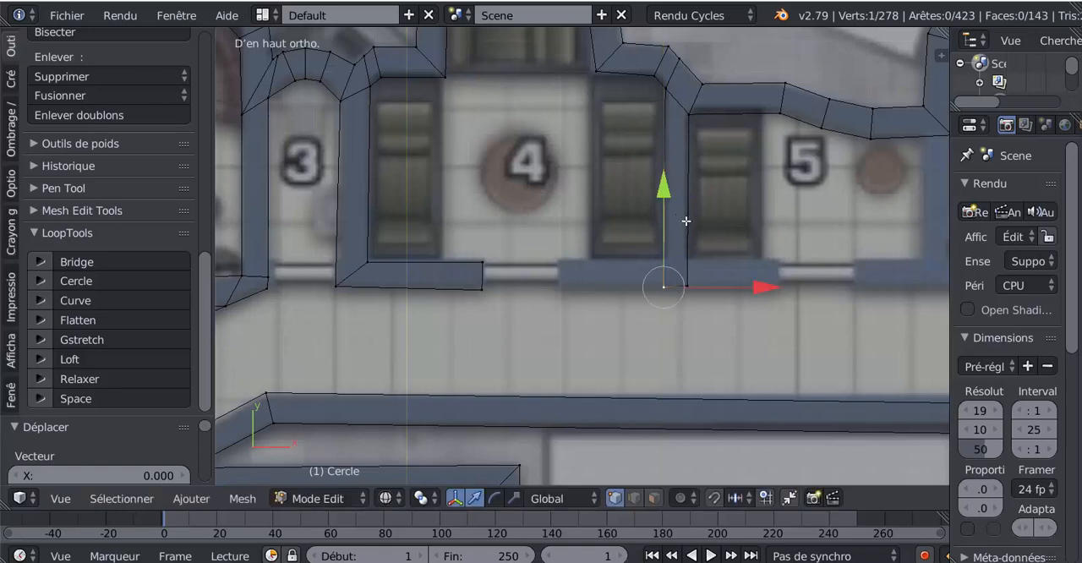
- Add a loop cut across the partition's lower end, slid about -0.70 to the base wall's upper side, and level its room 5 side vertices
{"action": "key", "text": "ctrl+r"}
{"action": "left_click", "coordinate": [688, 233]}
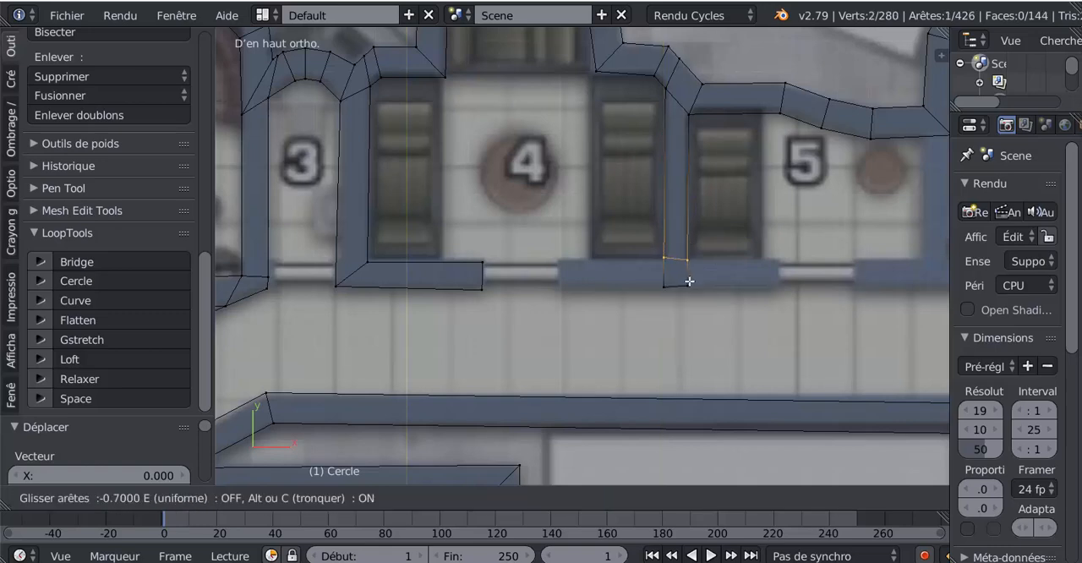
{"action": "left_click", "coordinate": [690, 282]}
{"action": "right_click", "coordinate": [688, 259]}
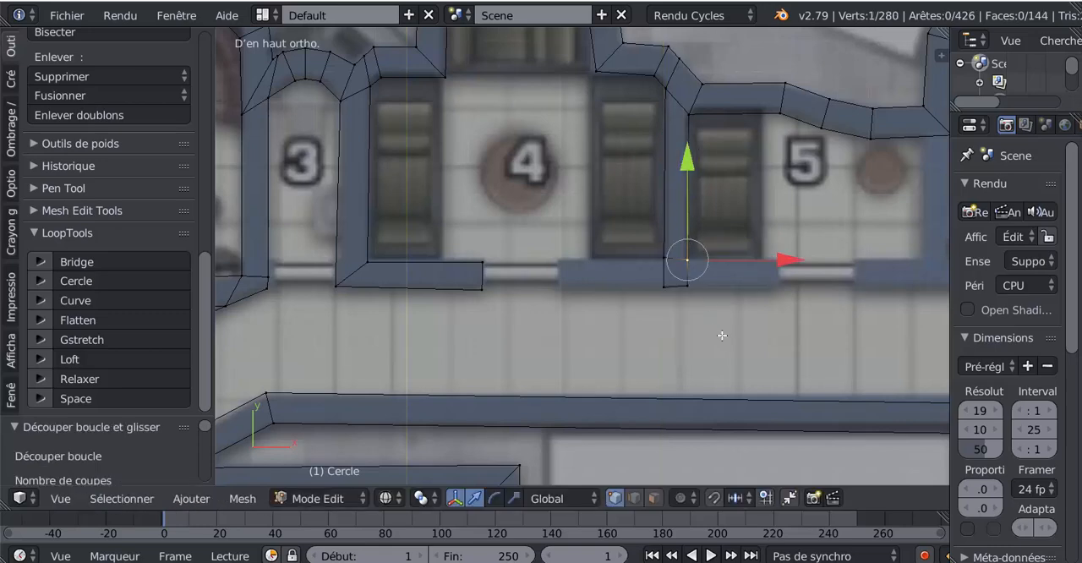
{"action": "key", "text": "g"}
{"action": "left_click", "coordinate": [726, 365]}
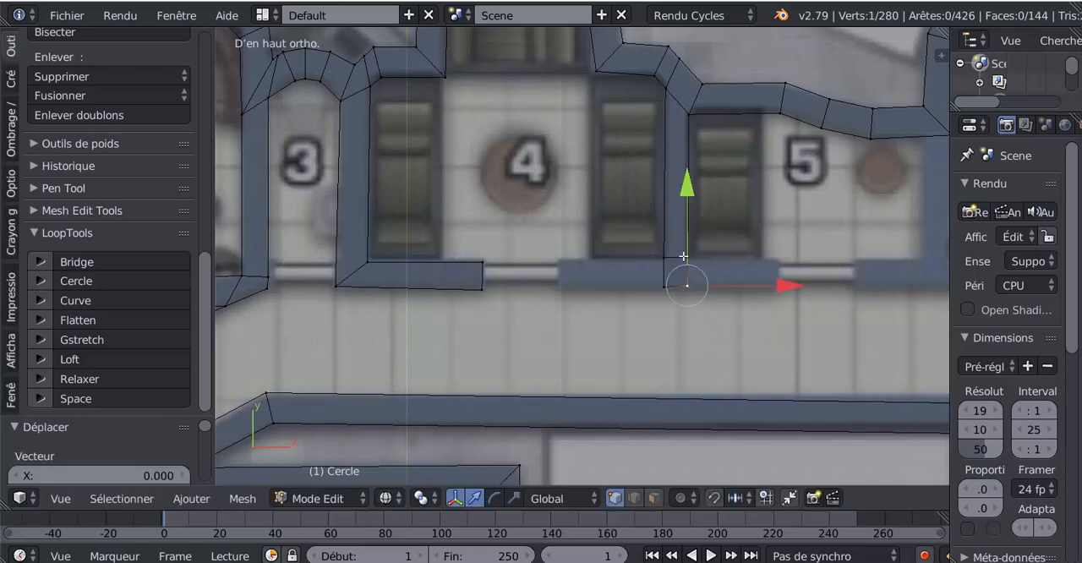
- Extrude both side edges of the partition's foot outward along X to form the base wall up to the doorways of rooms 4 and 5
{"action": "right_click", "coordinate": [698, 258], "text": "shift"}
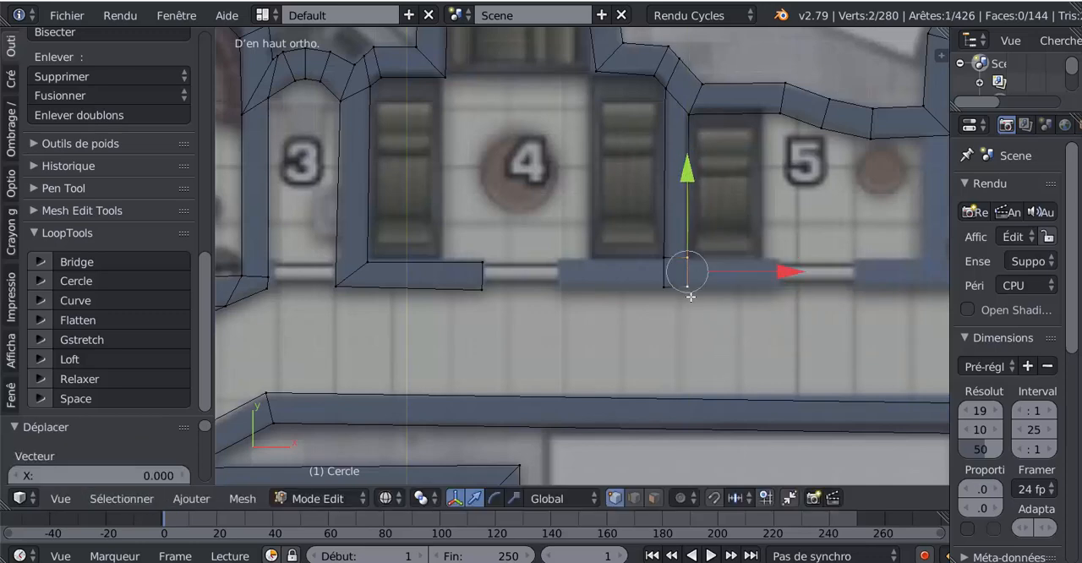
{"action": "key", "text": "e"}
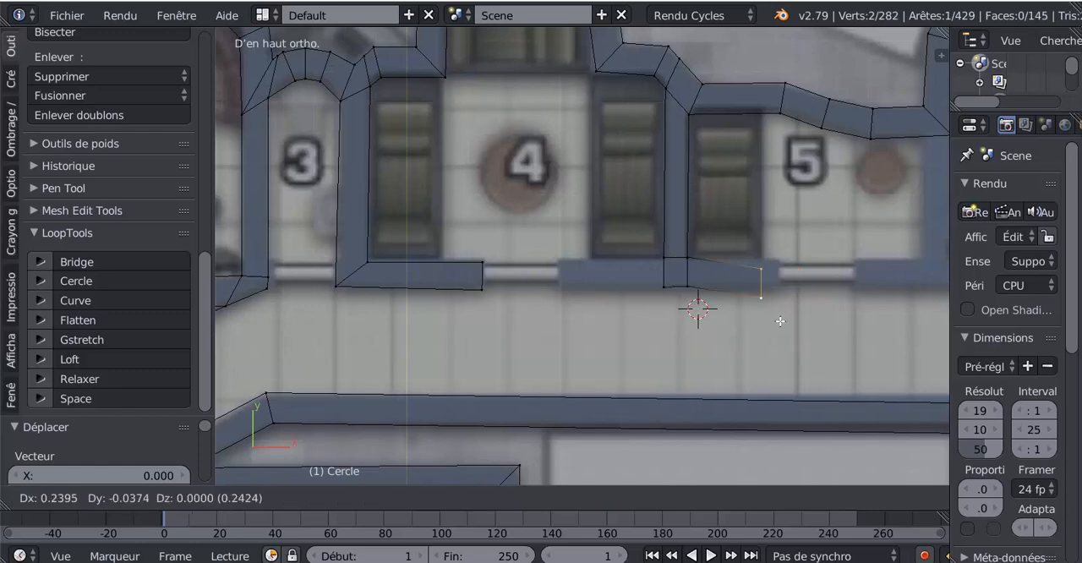
{"action": "left_click", "coordinate": [788, 310]}
{"action": "right_click", "coordinate": [663, 252]}
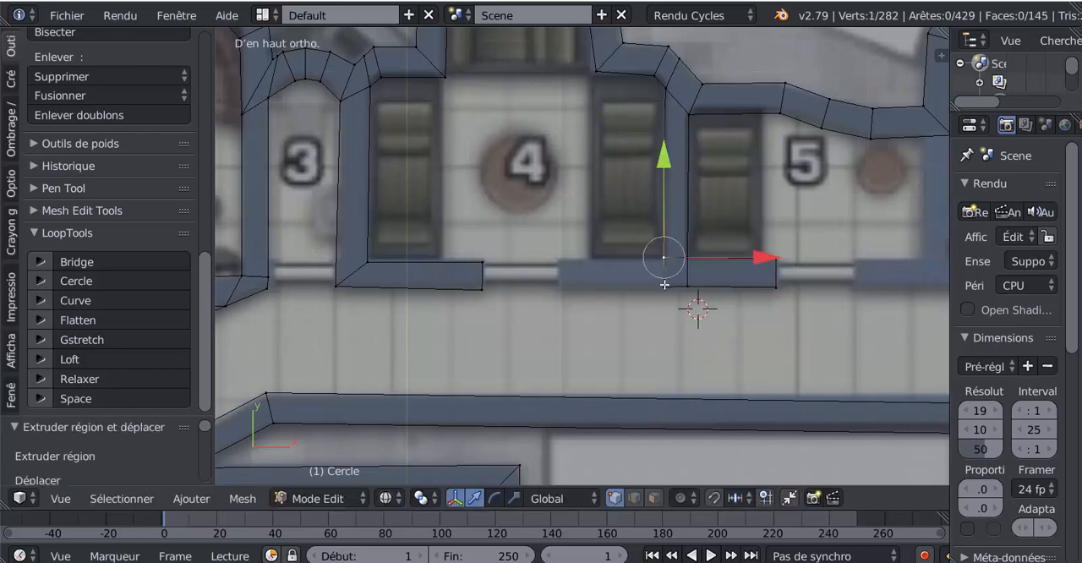
{"action": "right_click", "coordinate": [665, 286], "text": "shift"}
{"action": "key", "text": "e"}
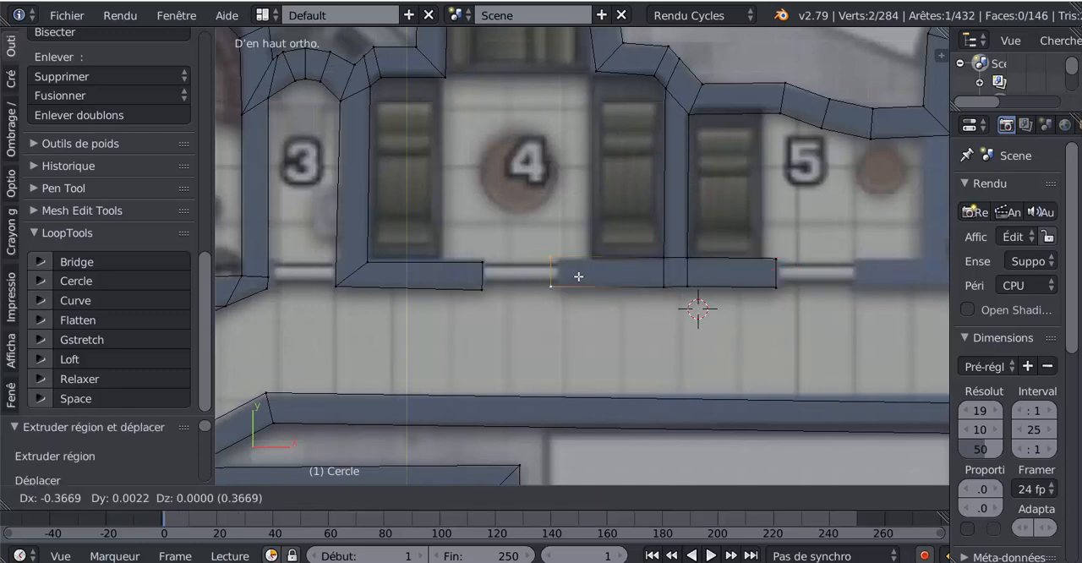
{"action": "left_click", "coordinate": [587, 279]}
- Add a loop cut across the end of room 5's upper wall, slid to line up with the partition beside room 6
{"action": "scroll", "coordinate": [633, 282], "scroll_direction": "down", "scroll_amount": 5}
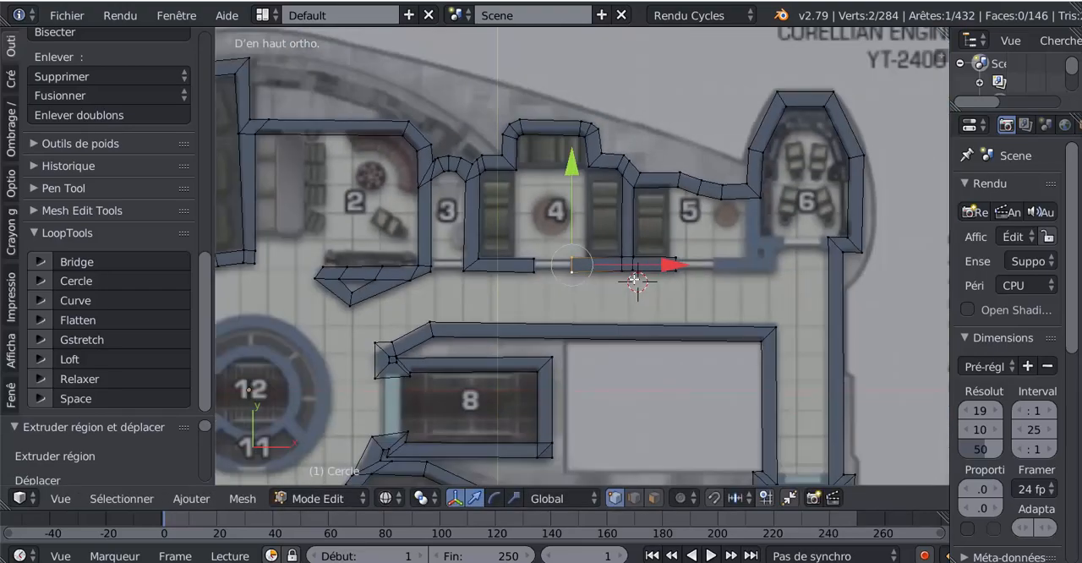
{"action": "scroll", "coordinate": [695, 246], "scroll_direction": "up", "scroll_amount": 4}
{"action": "scroll", "coordinate": [695, 247], "scroll_direction": "down", "scroll_amount": 1}
{"action": "scroll", "coordinate": [622, 241], "scroll_direction": "up", "scroll_amount": 3}
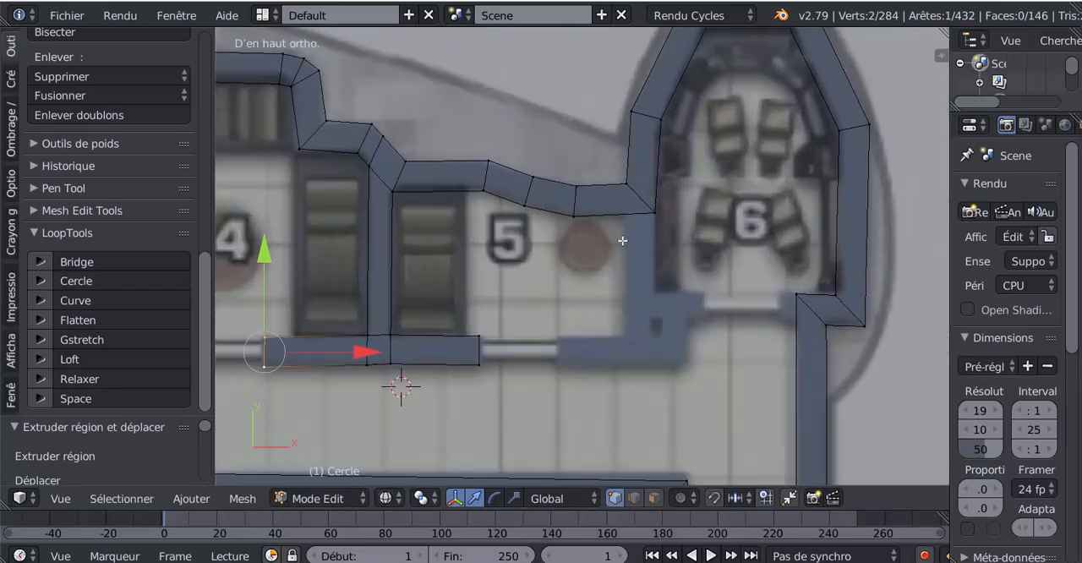
{"action": "key", "text": "ctrl+r"}
{"action": "left_click", "coordinate": [627, 218]}
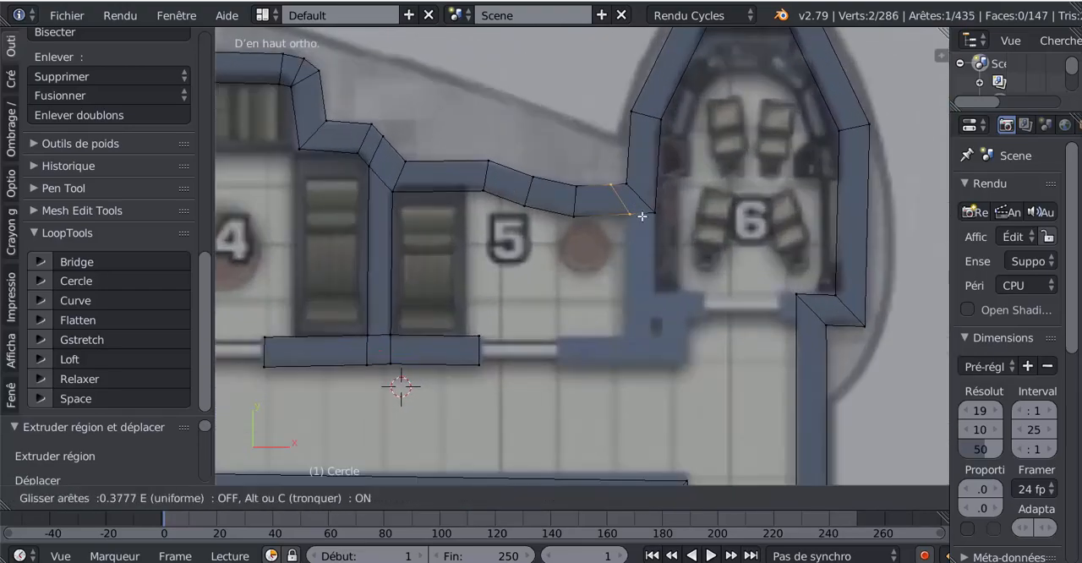
{"action": "left_click", "coordinate": [642, 216]}
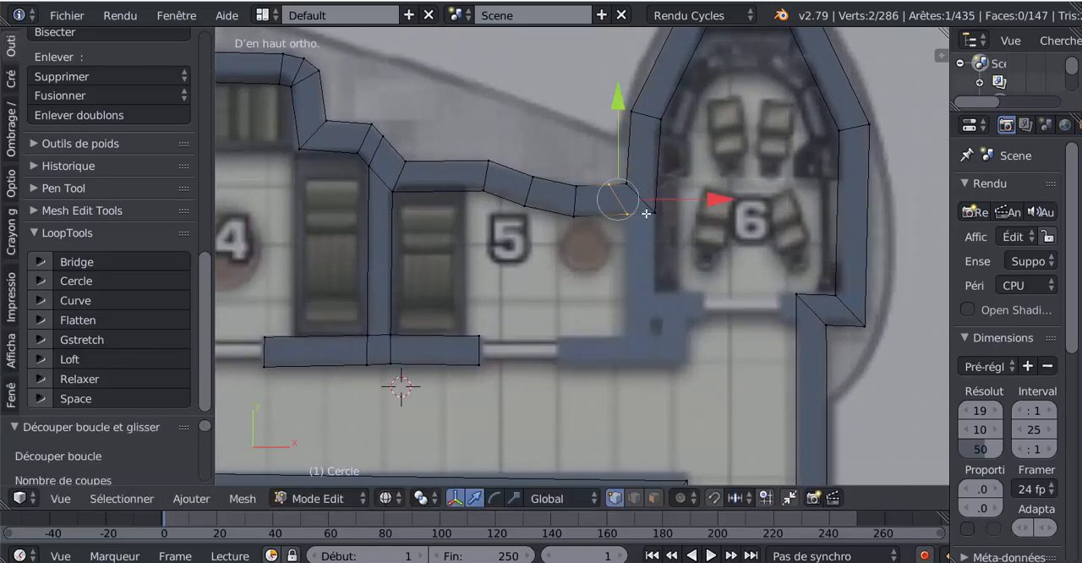
- Extrude the lower edge beside the new cut about 0.26 down in Y to form the partition between rooms 5 and 6
{"action": "left_click", "coordinate": [647, 214], "text": "shift"}
{"action": "left_click", "coordinate": [609, 200], "text": "shift"}
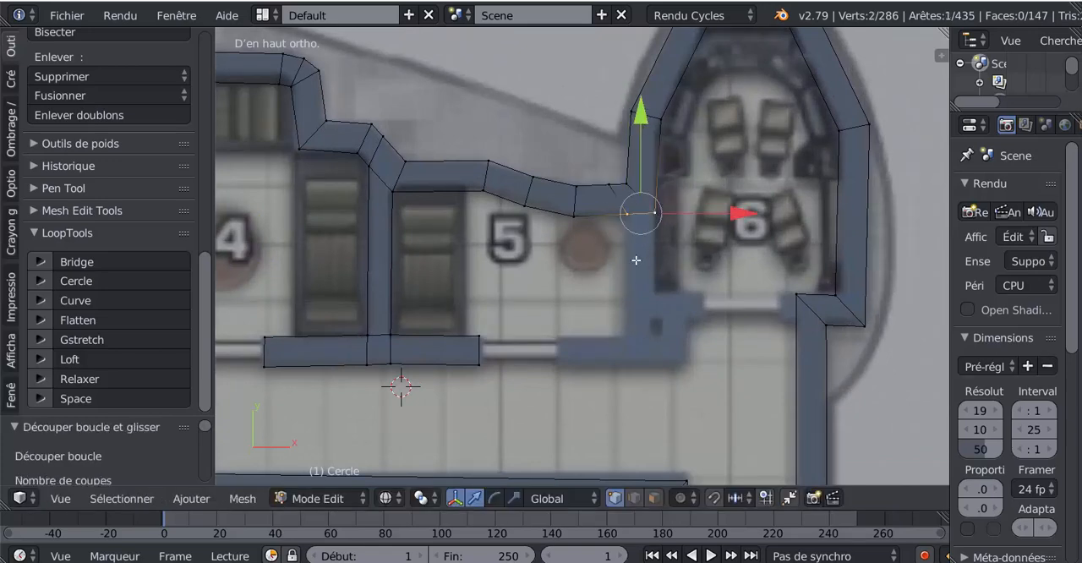
{"action": "key", "text": "e"}
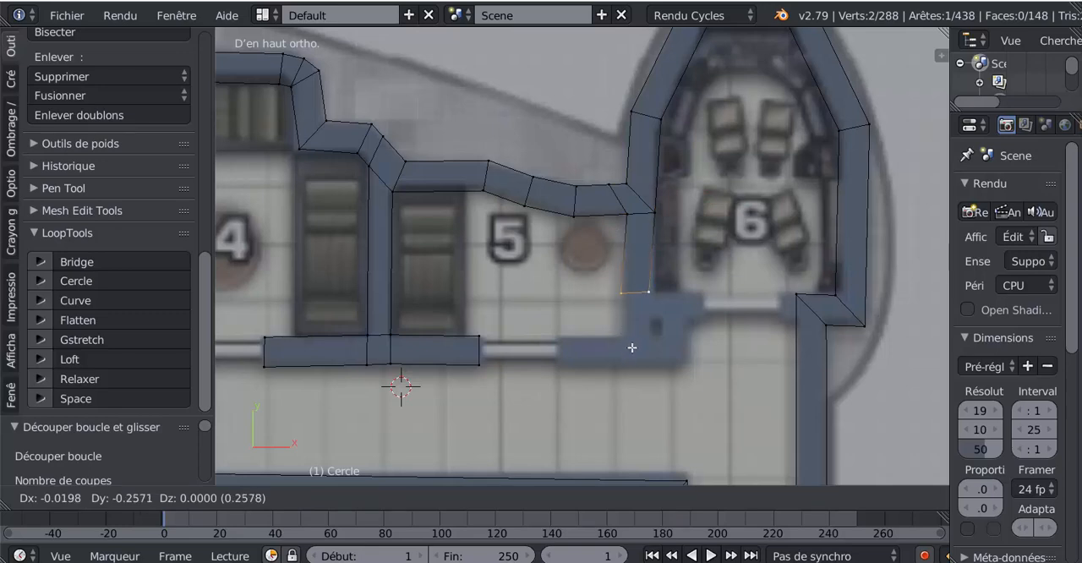
{"action": "left_click", "coordinate": [632, 352]}
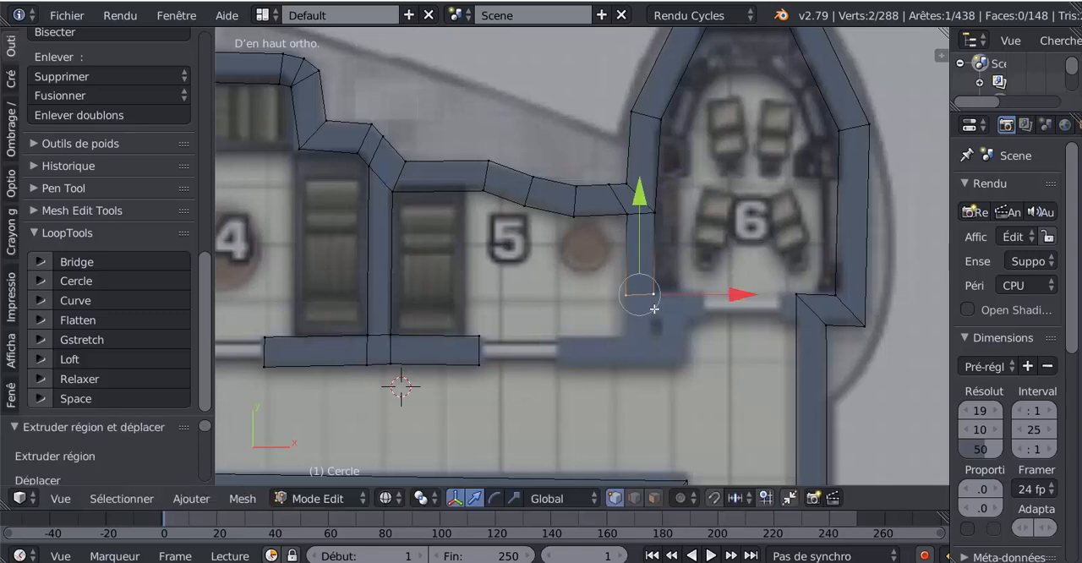
- Extrude the partition's end about 0.08 further down, and its room 6 side edge about 0.156 along X up to room 6's doorway
{"action": "key", "text": "e"}
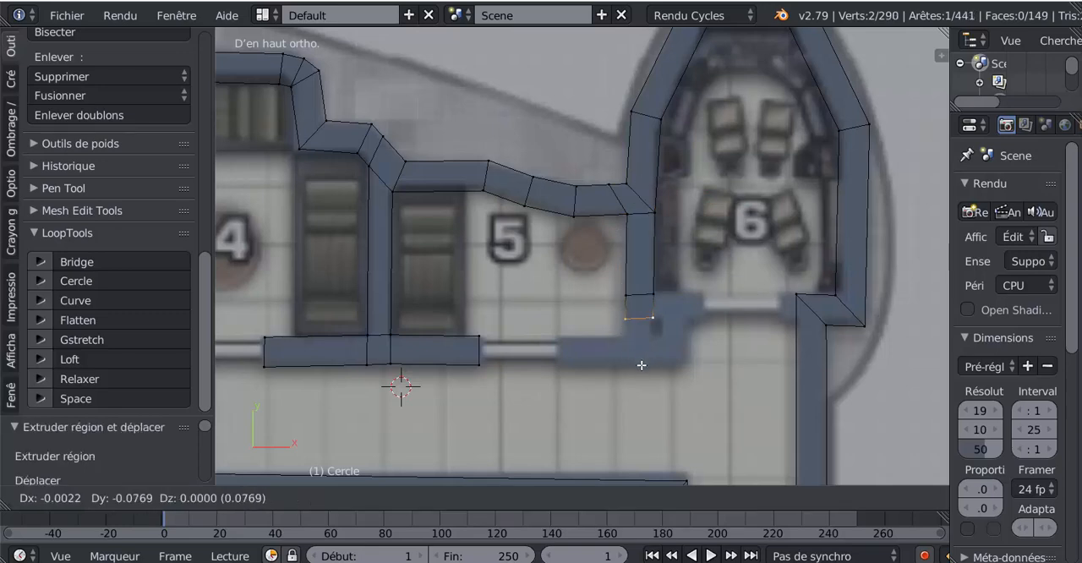
{"action": "left_click", "coordinate": [644, 364]}
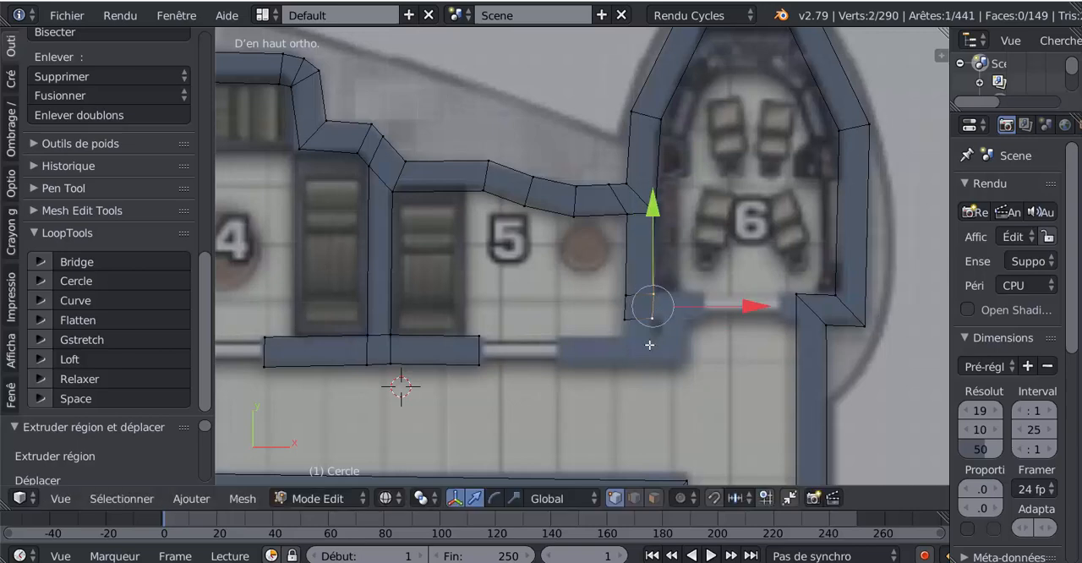
{"action": "key", "text": "e"}
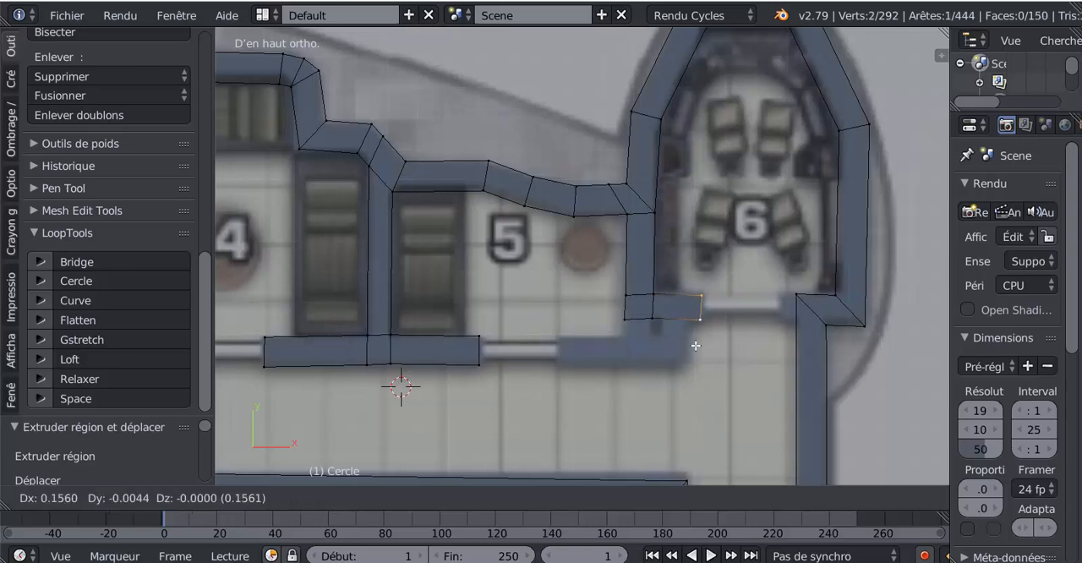
{"action": "left_click", "coordinate": [695, 345]}
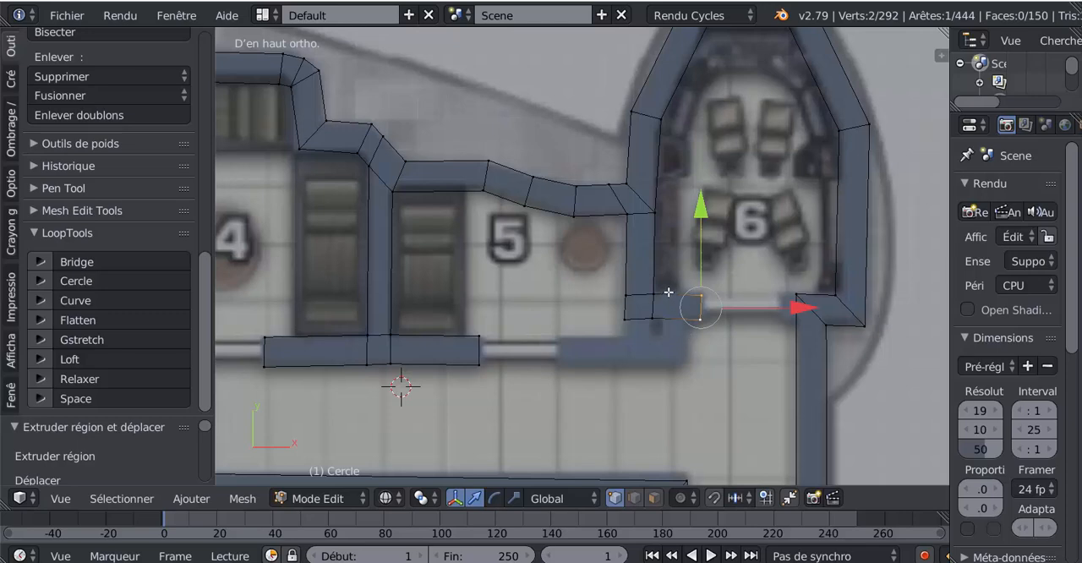
- Add a loop cut across room 6's short base wall, rotate it upright and adjust its position along X
{"action": "key", "text": "ctrl+r"}
{"action": "left_click", "coordinate": [668, 293]}
{"action": "left_click", "coordinate": [655, 302]}
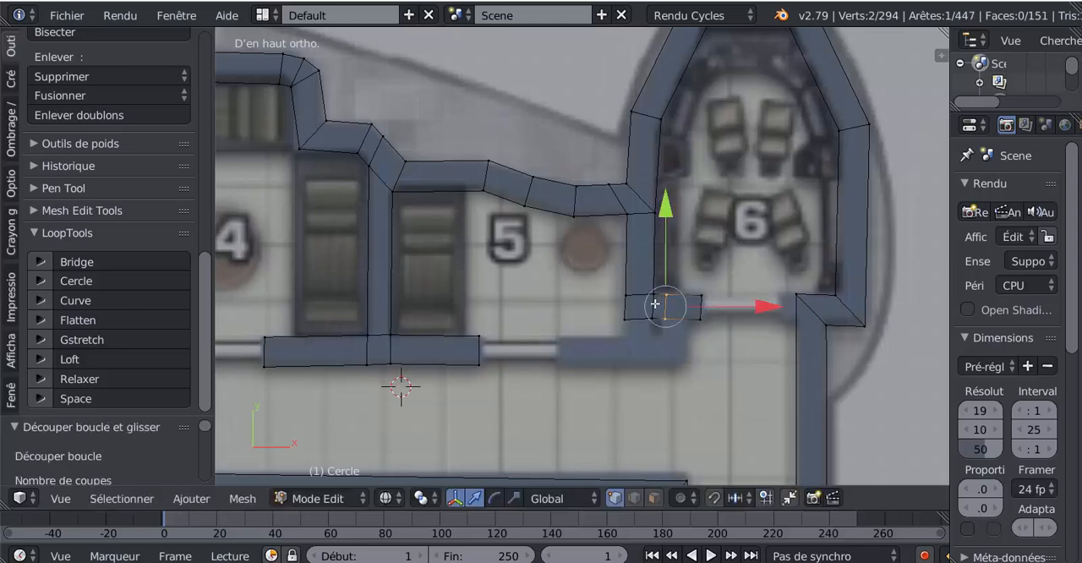
{"action": "key", "text": "r"}
{"action": "left_click", "coordinate": [683, 293]}
{"action": "key", "text": "g"}
{"action": "key", "text": "x"}
{"action": "left_click", "coordinate": [687, 294]}
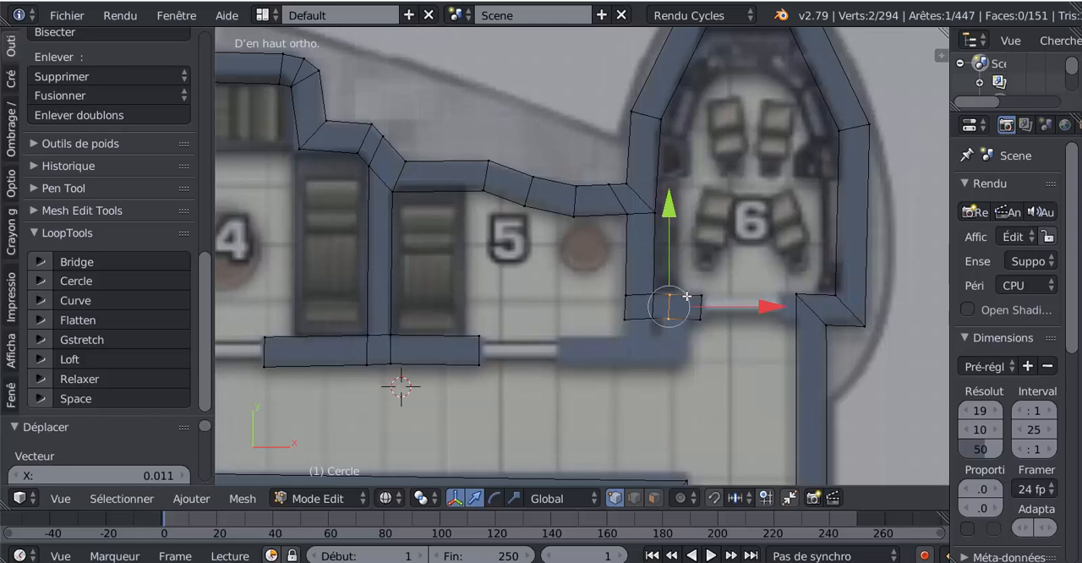
{"action": "left_click_drag", "start_coordinate": [763, 308], "coordinate": [759, 311]}
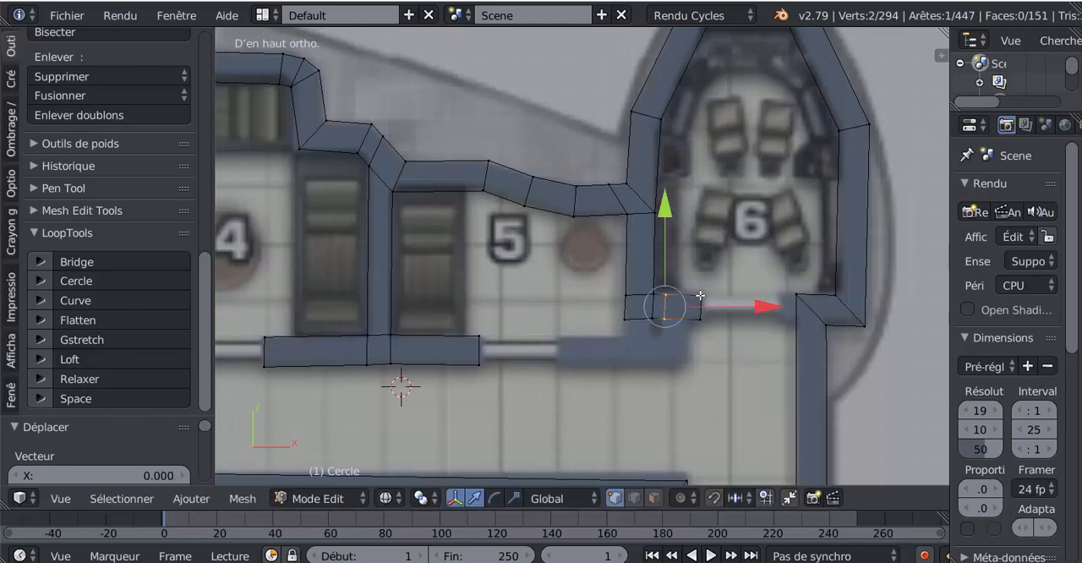
- Add a second loop cut across room 6's short base wall, slid close to its doorway end
{"action": "key", "text": "ctrl+r"}
{"action": "left_click", "coordinate": [684, 294]}
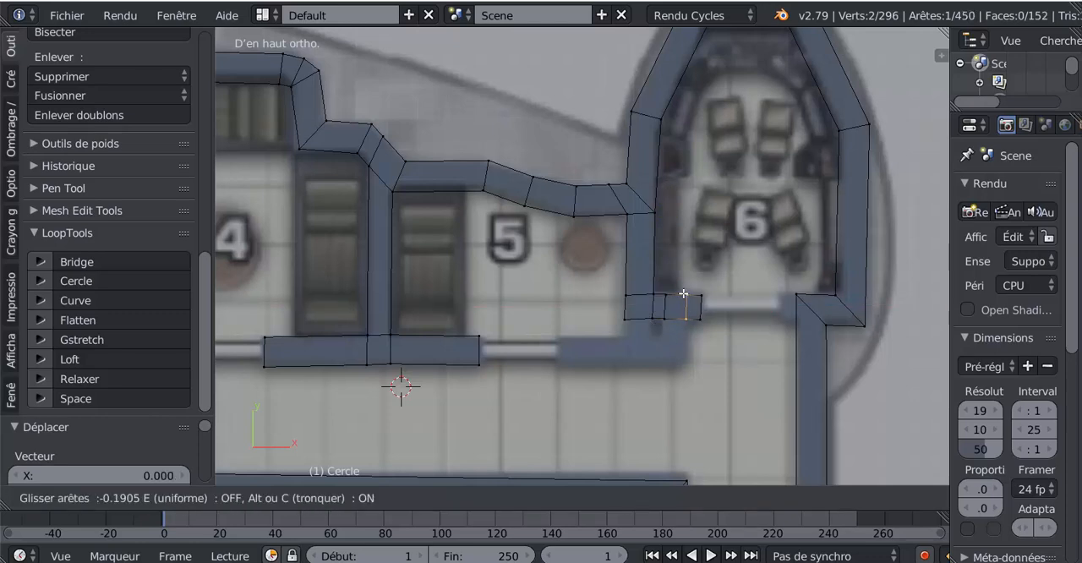
{"action": "left_click", "coordinate": [689, 311]}
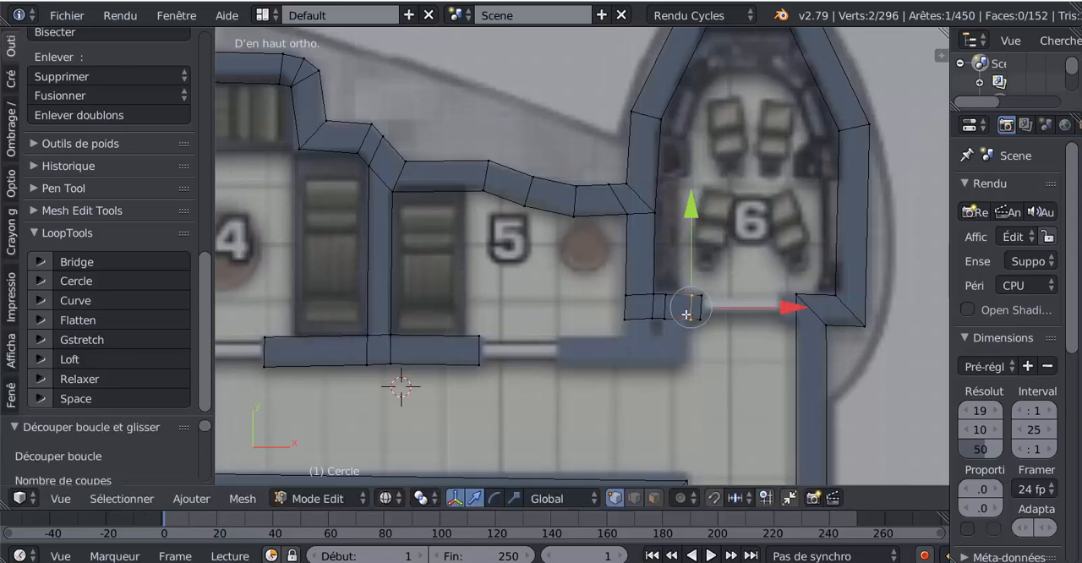
- Extrude the lower edge between the two cuts about 0.07 down in Y and pull its outer corner down to the base wall's lower line
{"action": "right_click", "coordinate": [677, 321]}
{"action": "right_click", "coordinate": [686, 320], "text": "shift"}
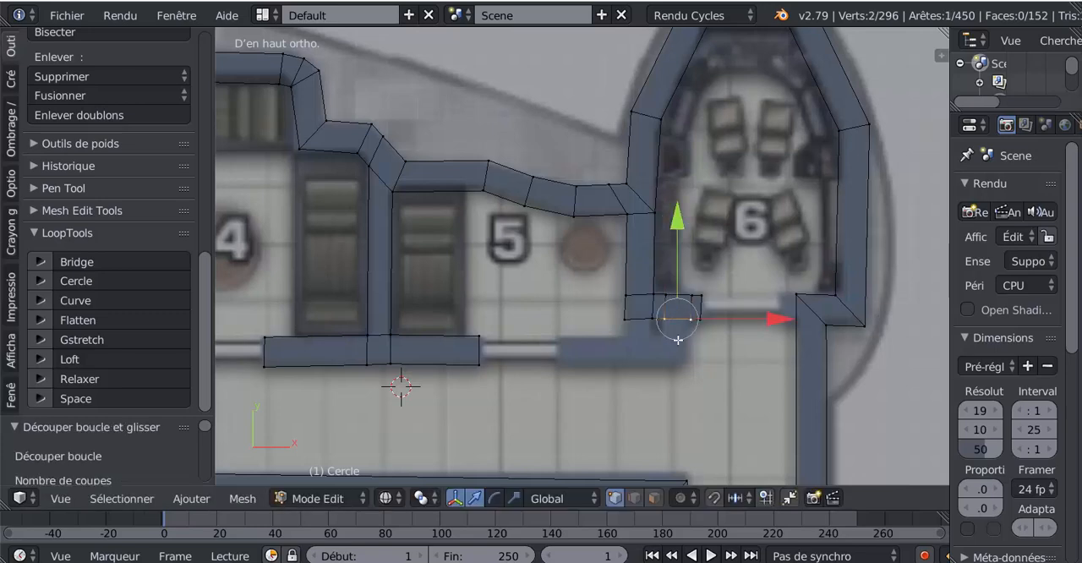
{"action": "key", "text": "e"}
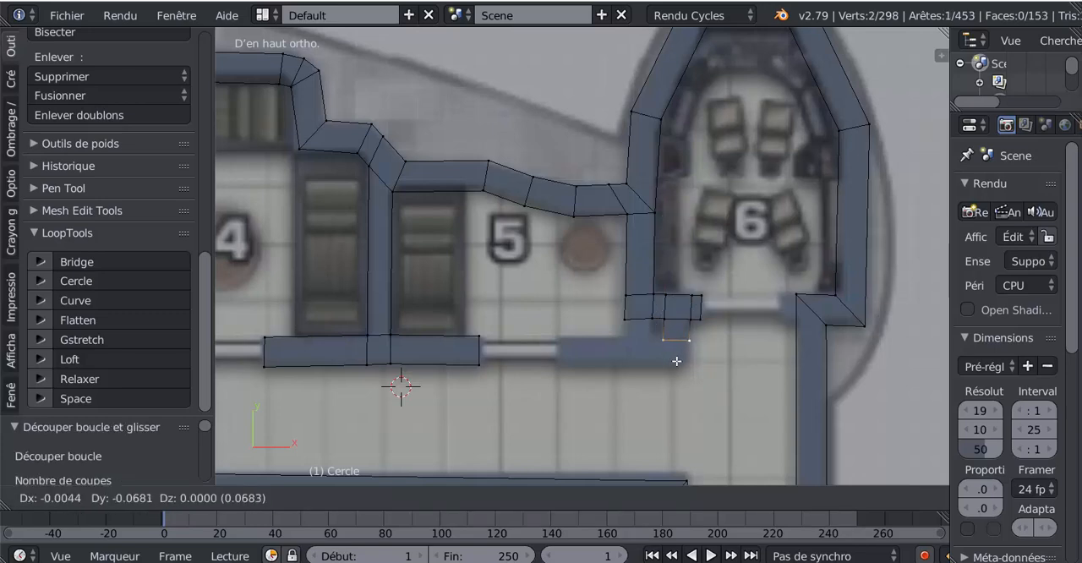
{"action": "left_click", "coordinate": [677, 361]}
{"action": "right_click", "coordinate": [704, 334]}
{"action": "left_click_drag", "start_coordinate": [692, 251], "coordinate": [694, 272]}
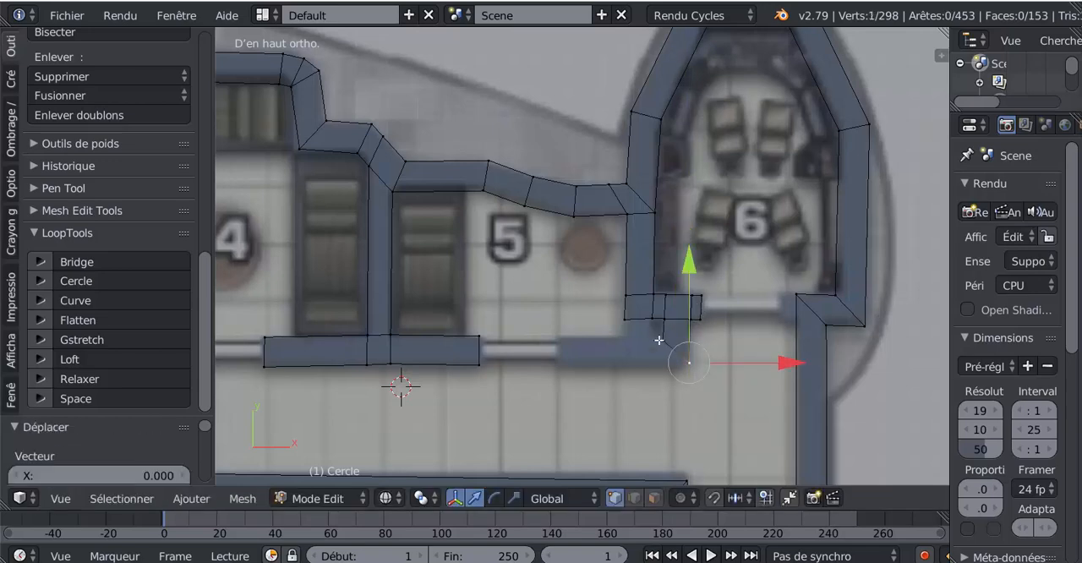
- Extrude the slanted edge toward room 5 and move its lower vertex -0.090 along X to straighten the end
{"action": "right_click", "coordinate": [662, 340]}
{"action": "right_click", "coordinate": [690, 363], "text": "shift"}
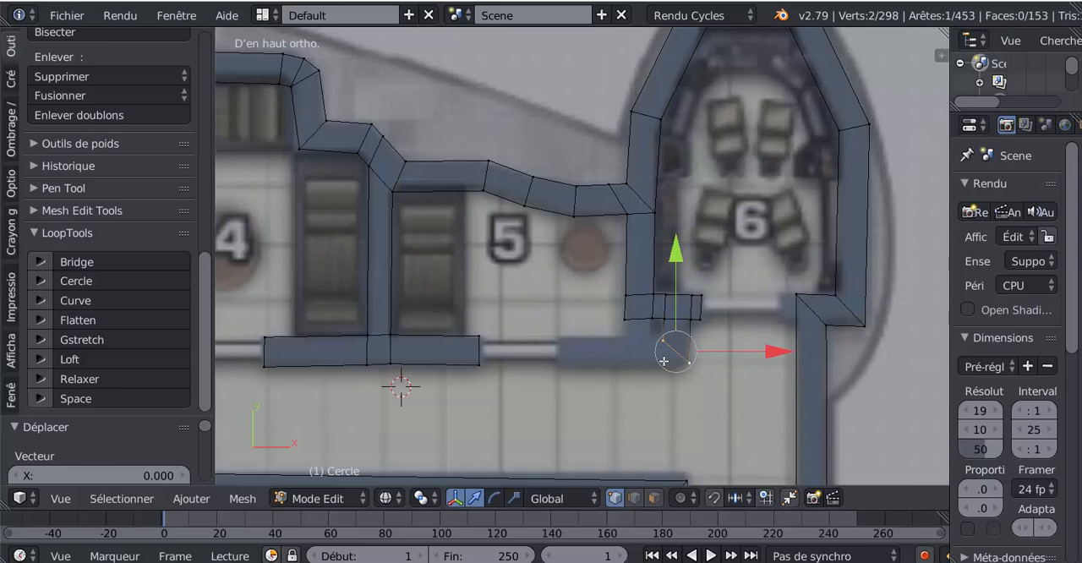
{"action": "key", "text": "e"}
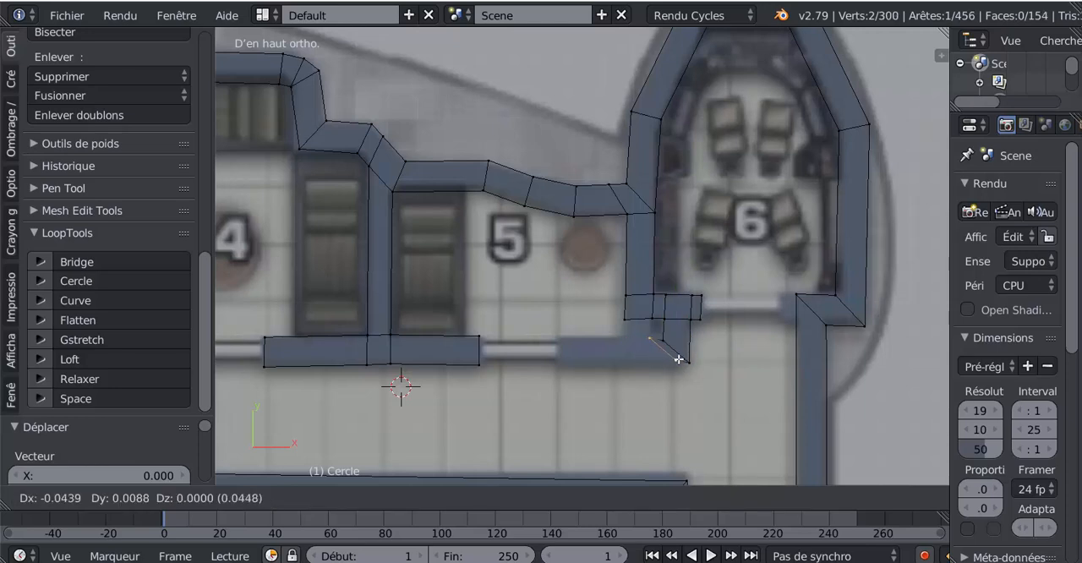
{"action": "left_click", "coordinate": [681, 364]}
{"action": "right_click", "coordinate": [678, 364]}
{"action": "left_click_drag", "start_coordinate": [767, 363], "coordinate": [732, 371]}
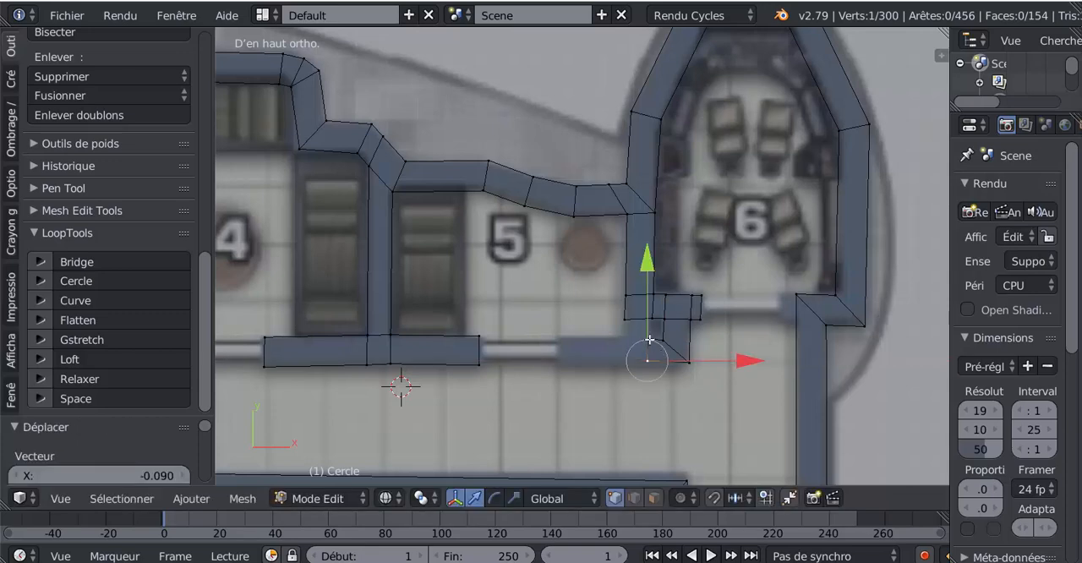
- Extrude the straightened wall end further toward room 5, to below the partition's room 5 side
{"action": "right_click", "coordinate": [649, 340], "text": "shift"}
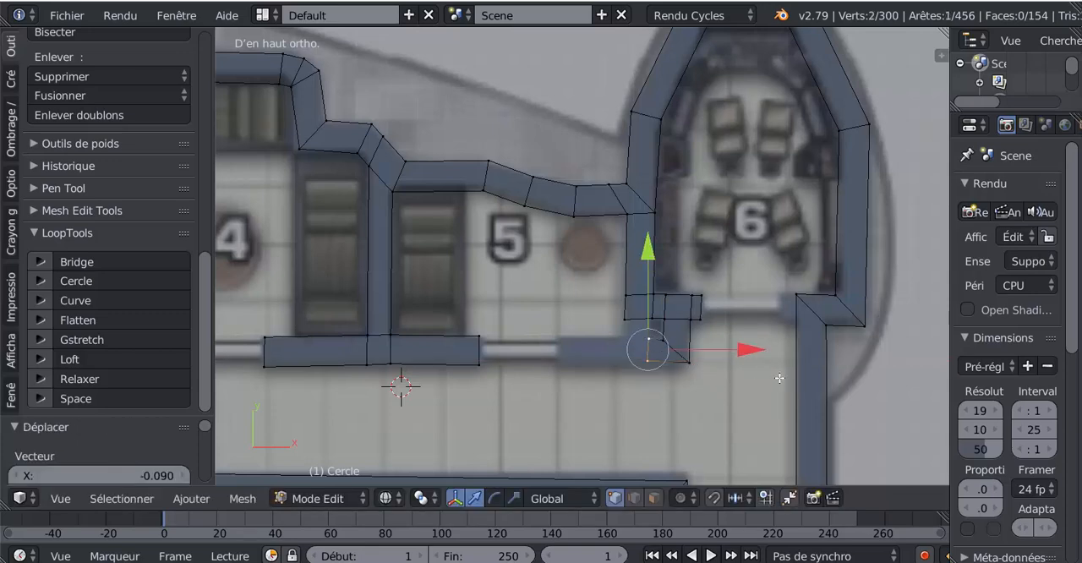
{"action": "key", "text": "e"}
{"action": "left_click", "coordinate": [679, 309]}
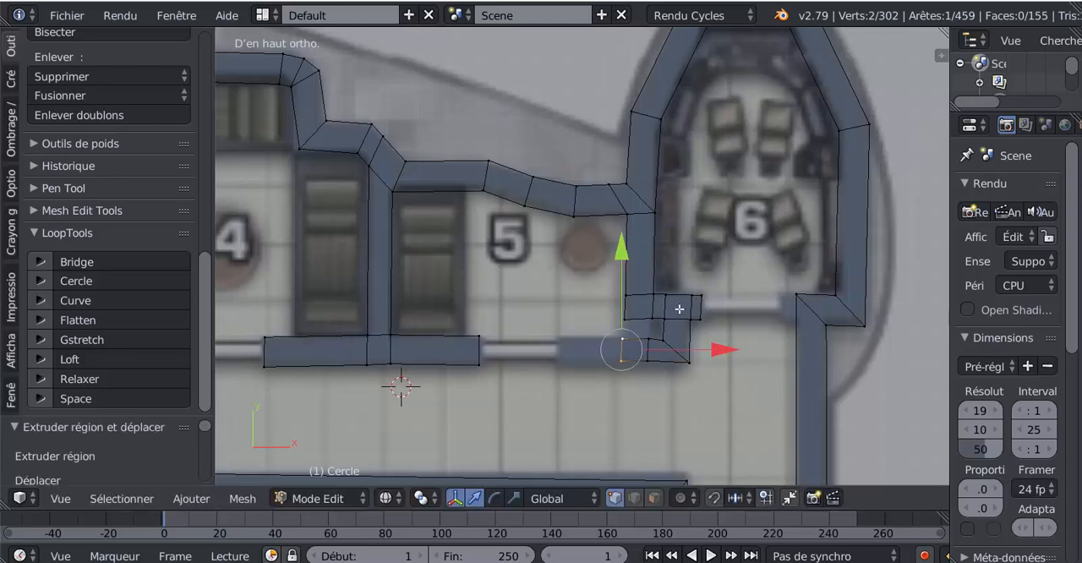
- Fill the gap between the lower end of the room 5/6 partition and the new base wall with a face
{"action": "right_click", "coordinate": [653, 319]}
{"action": "right_click", "coordinate": [650, 336], "text": "shift"}
{"action": "right_click", "coordinate": [623, 337], "text": "shift"}
{"action": "right_click", "coordinate": [628, 320], "text": "shift"}
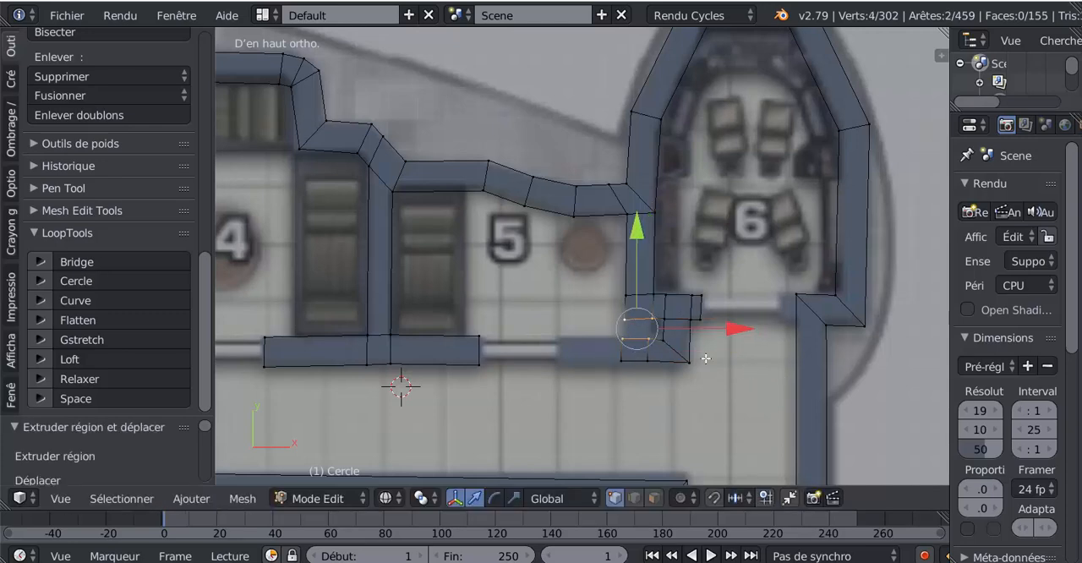
{"action": "key", "text": "f"}
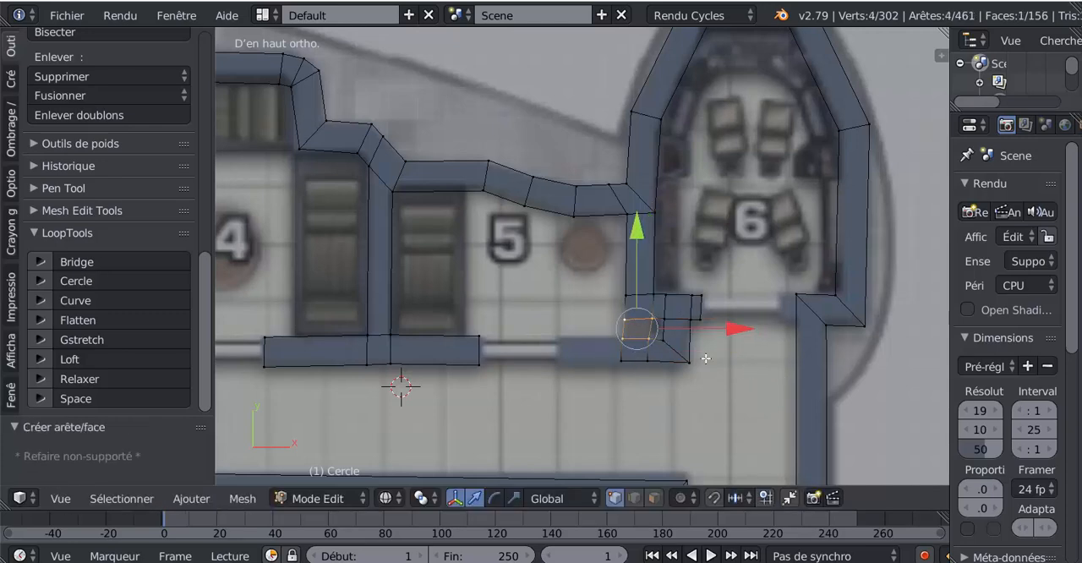
- Extrude the end edge of the base wall along X to room 5's doorway
{"action": "right_click", "coordinate": [621, 356]}
{"action": "key", "text": "e"}
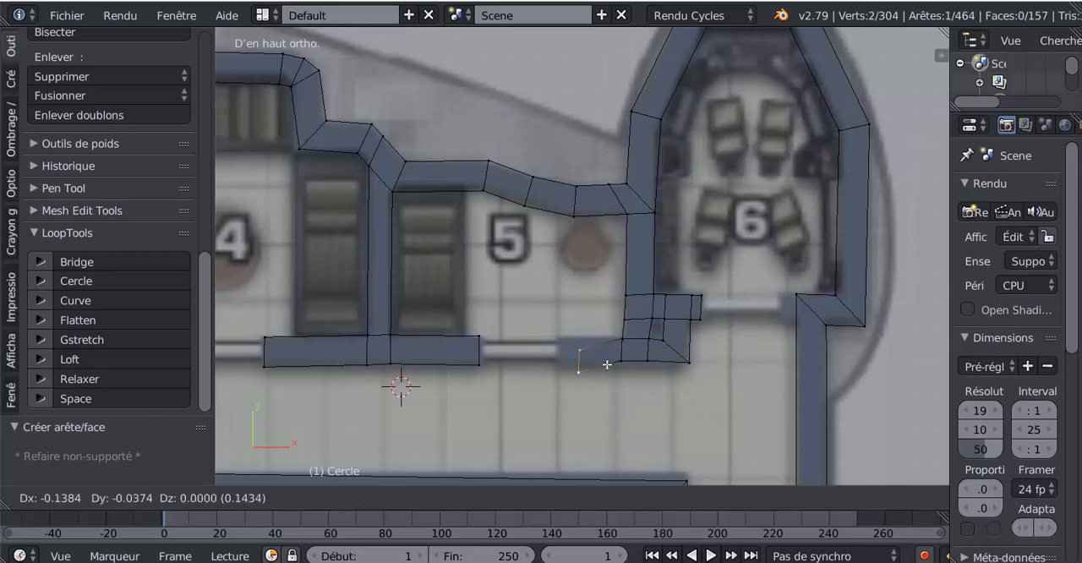
{"action": "left_click", "coordinate": [590, 354]}
- Check the finished walls in and out of Edit Mode, from rooms 5 and 6 out to the whole deck plan
{"action": "key", "text": "Tab"}
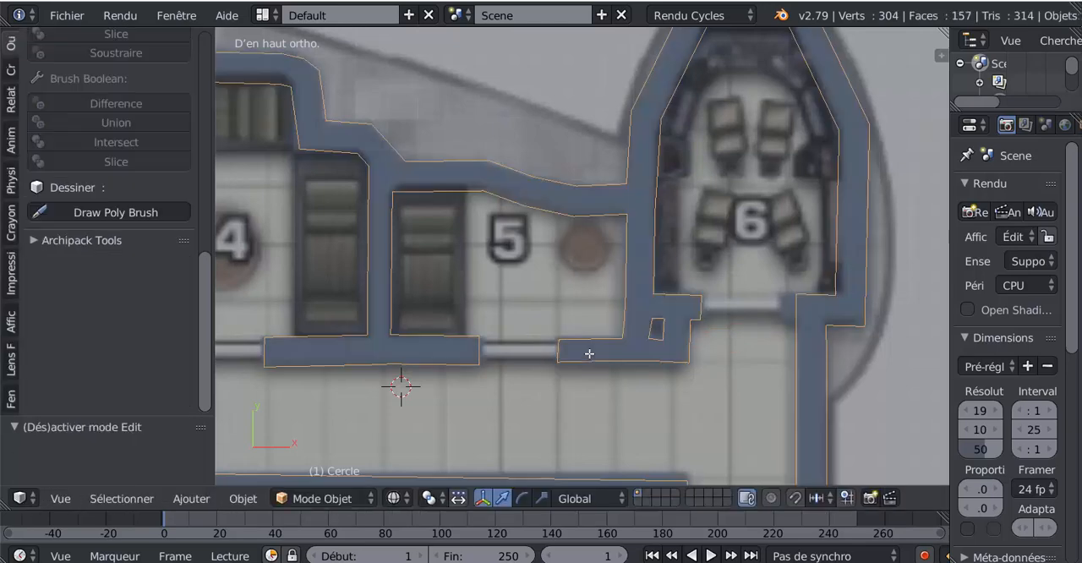
{"action": "scroll", "coordinate": [590, 354], "scroll_direction": "down", "scroll_amount": 3}
{"action": "key", "text": "Tab"}
{"action": "scroll", "coordinate": [589, 353], "scroll_direction": "down", "scroll_amount": 3}
{"action": "key", "text": "Tab"}
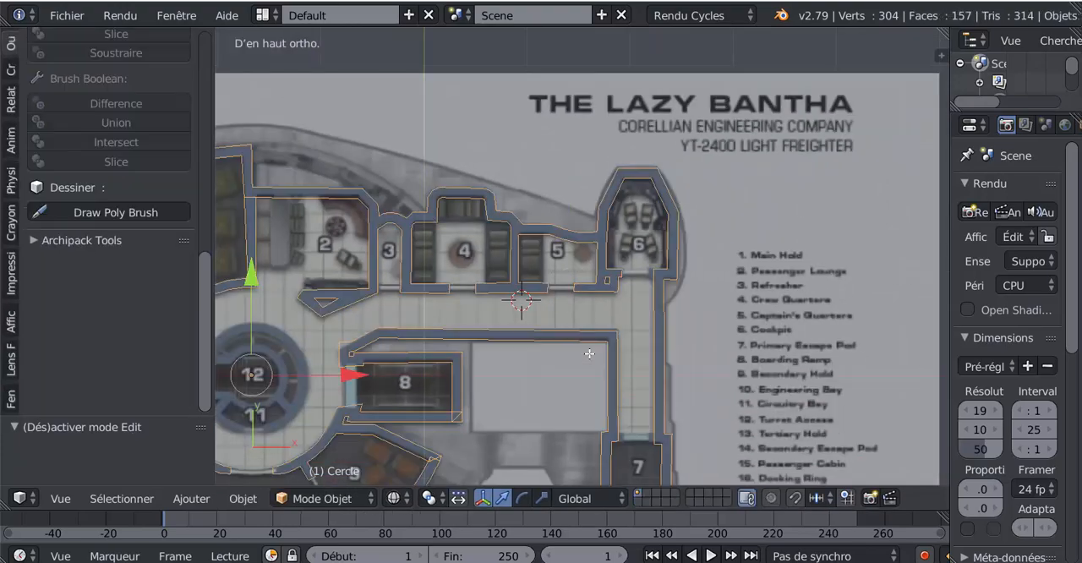
{"action": "scroll", "coordinate": [589, 353], "scroll_direction": "down", "scroll_amount": 3}
{"action": "key", "text": "Tab"}
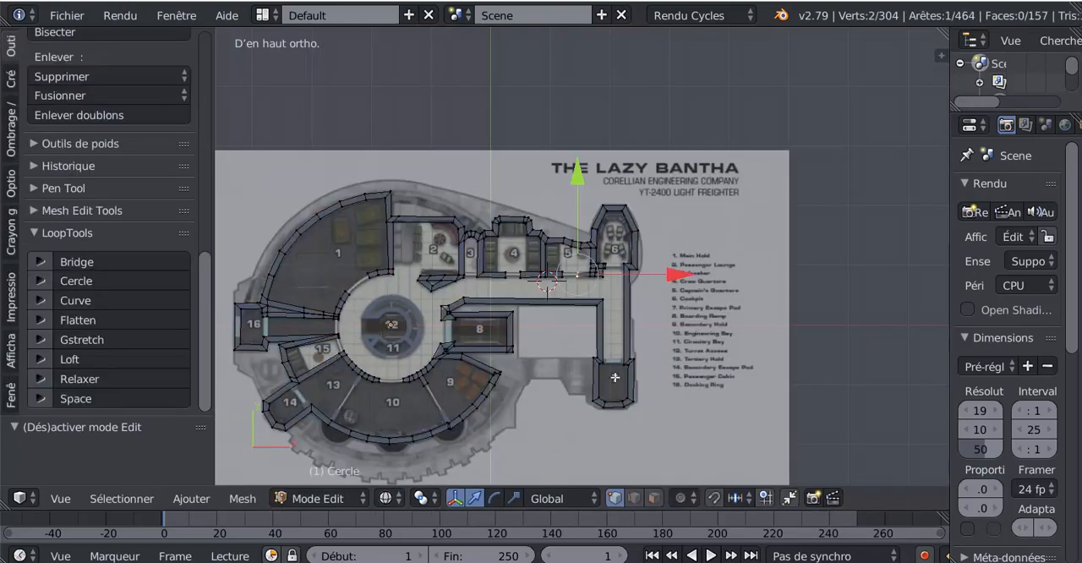
- Dissolve the extra cross edge in the outer wall where the partition between rooms 9 and 10 meets it
{"action": "scroll", "coordinate": [618, 375], "scroll_direction": "up", "scroll_amount": 4}
{"action": "middle_click_drag", "start_coordinate": [541, 385], "coordinate": [635, 222], "text": "shift"}
{"action": "middle_click_drag", "start_coordinate": [651, 305], "coordinate": [597, 230], "text": "shift"}
{"action": "scroll", "coordinate": [486, 316], "scroll_direction": "up", "scroll_amount": 4}
{"action": "scroll", "coordinate": [487, 317], "scroll_direction": "up", "scroll_amount": 1, "text": "shift"}
{"action": "scroll", "coordinate": [596, 230], "scroll_direction": "up", "scroll_amount": 6}
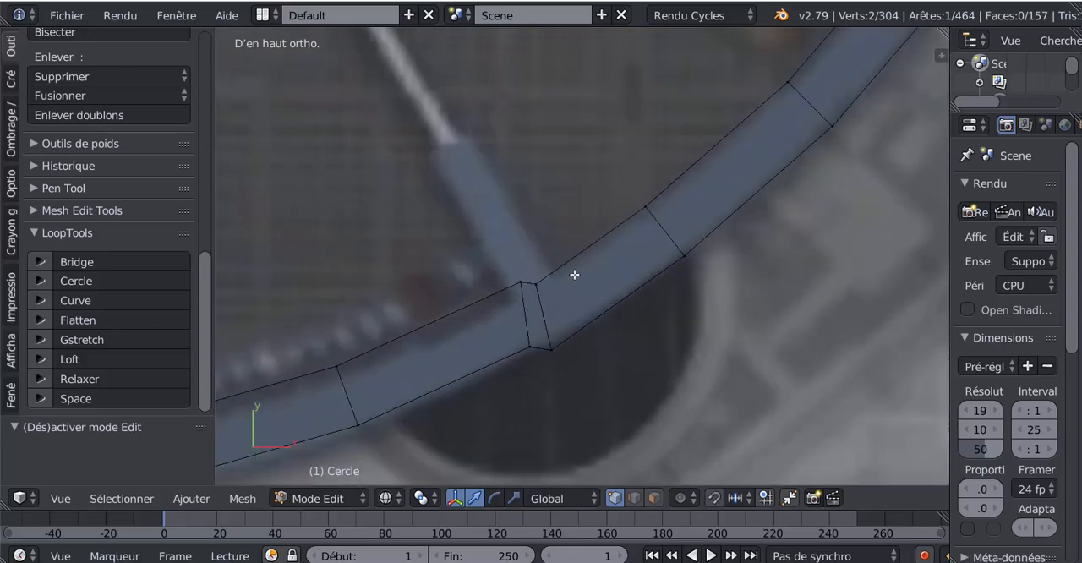
{"action": "right_click", "coordinate": [540, 286]}
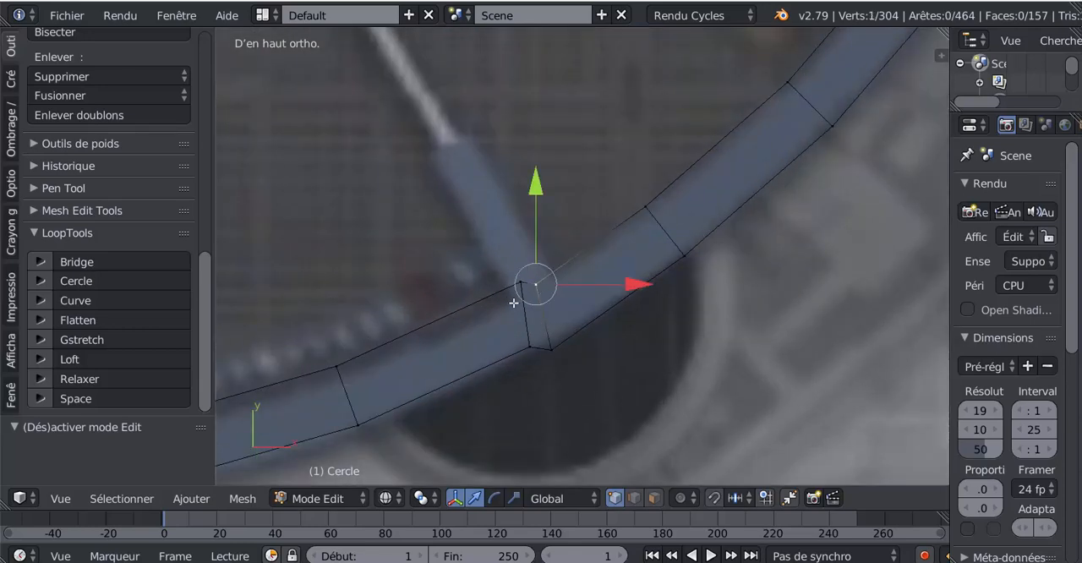
{"action": "right_click", "coordinate": [521, 289]}
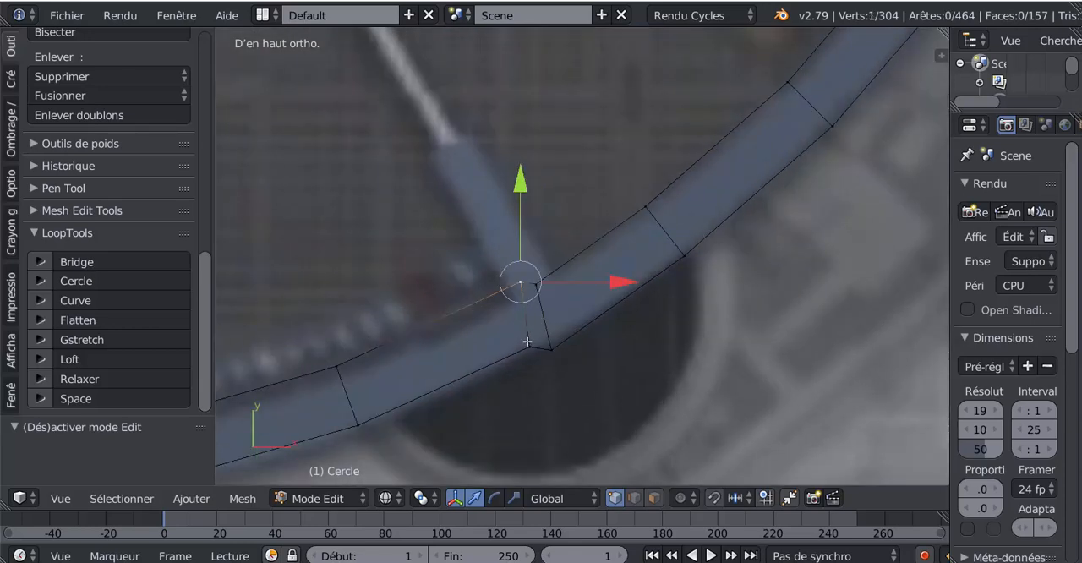
{"action": "right_click", "coordinate": [528, 346], "text": "shift"}
{"action": "left_click_drag", "start_coordinate": [525, 227], "coordinate": [525, 222]}
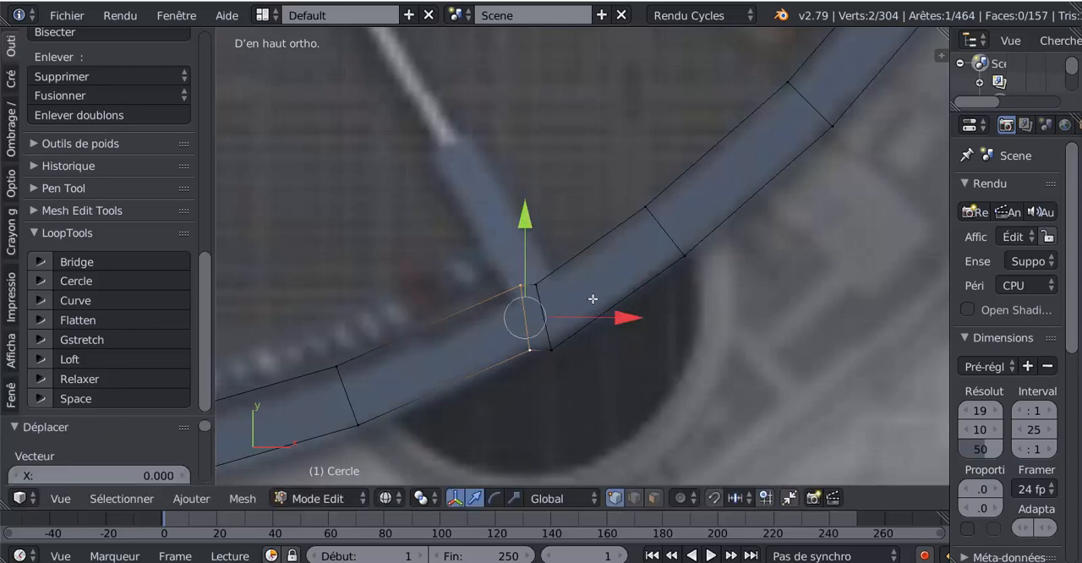
{"action": "key", "text": "x"}
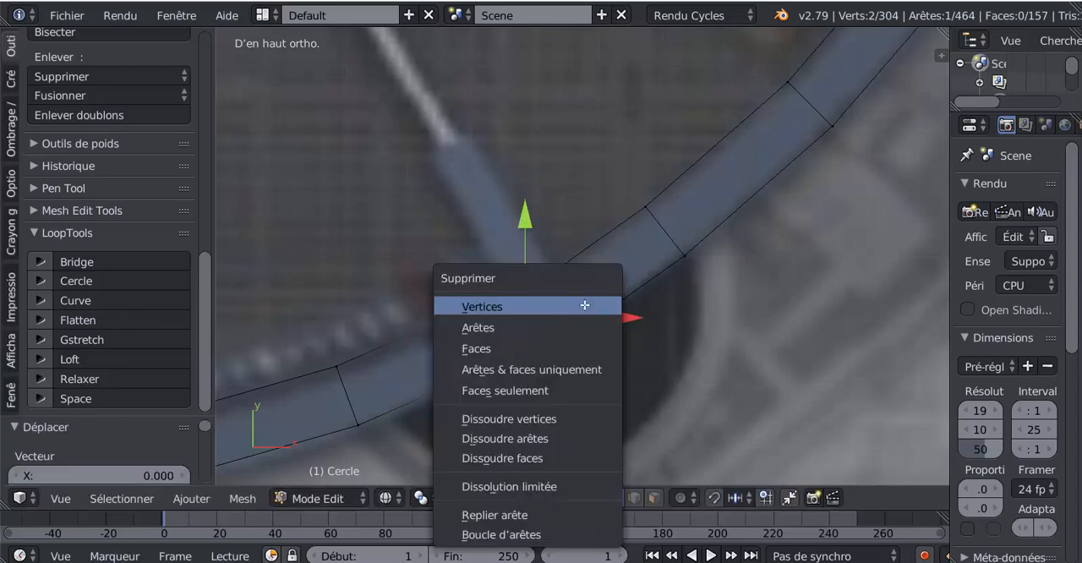
{"action": "left_click", "coordinate": [543, 438]}
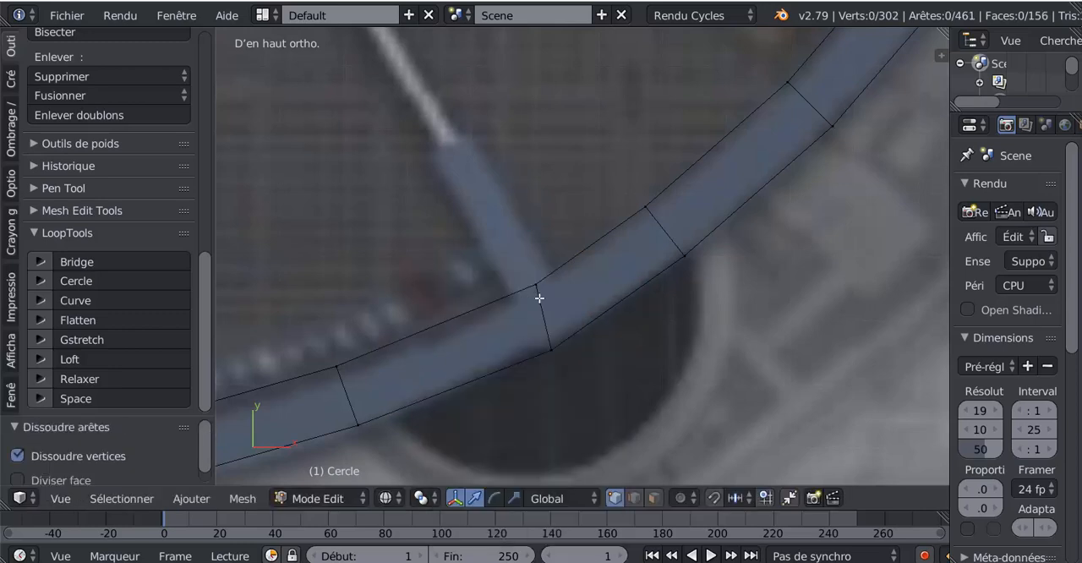
- Move the remaining cross edge's inner vertex -0.032 in X to the partition's room 10 side, and add a loop cut at its room 9 side
{"action": "right_click", "coordinate": [540, 298]}
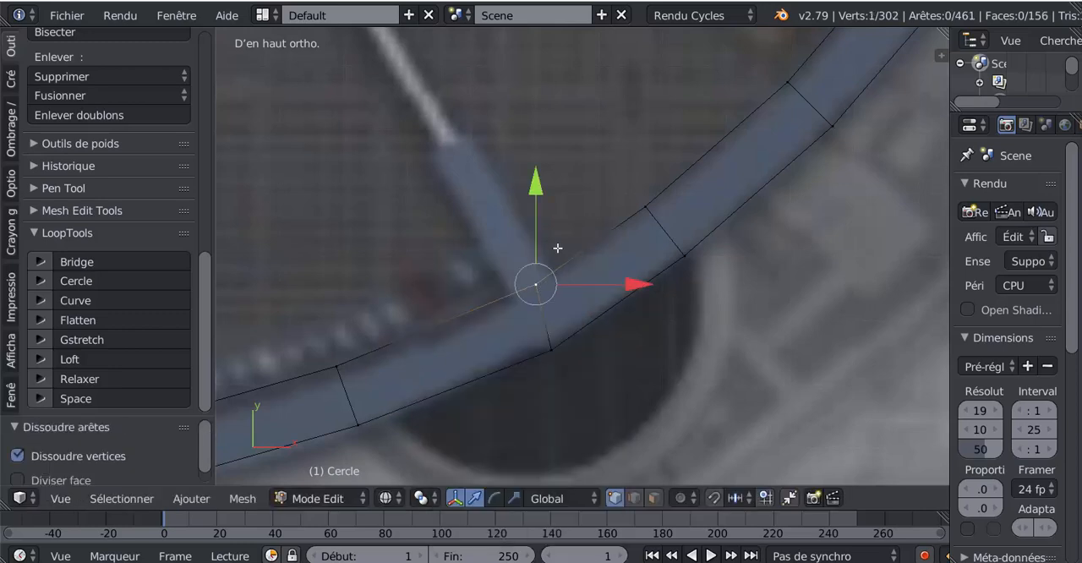
{"action": "key", "text": "g"}
{"action": "left_click", "coordinate": [628, 321]}
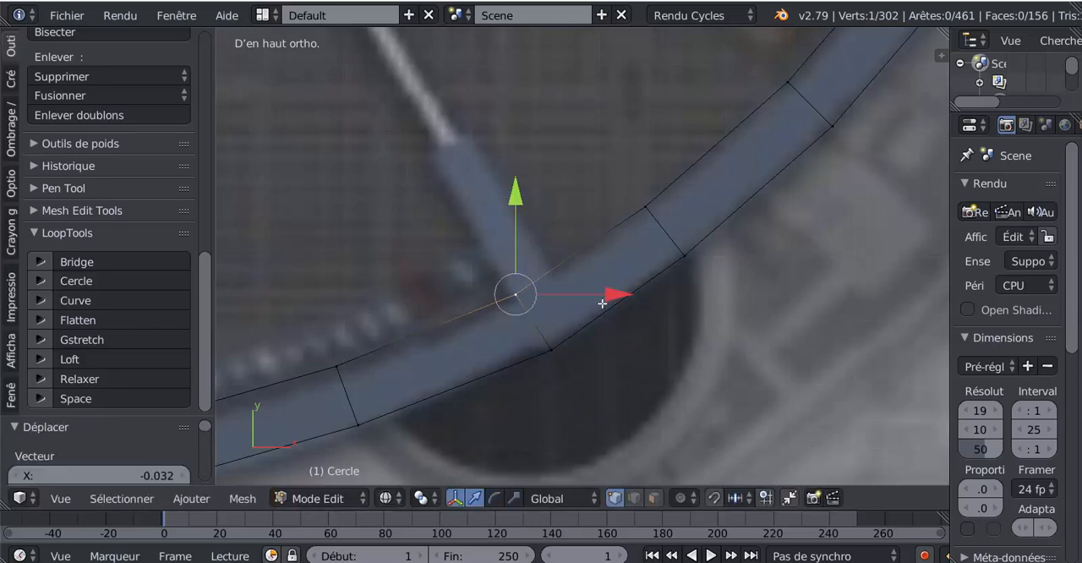
{"action": "key", "text": "ctrl+r"}
{"action": "left_click", "coordinate": [613, 241]}
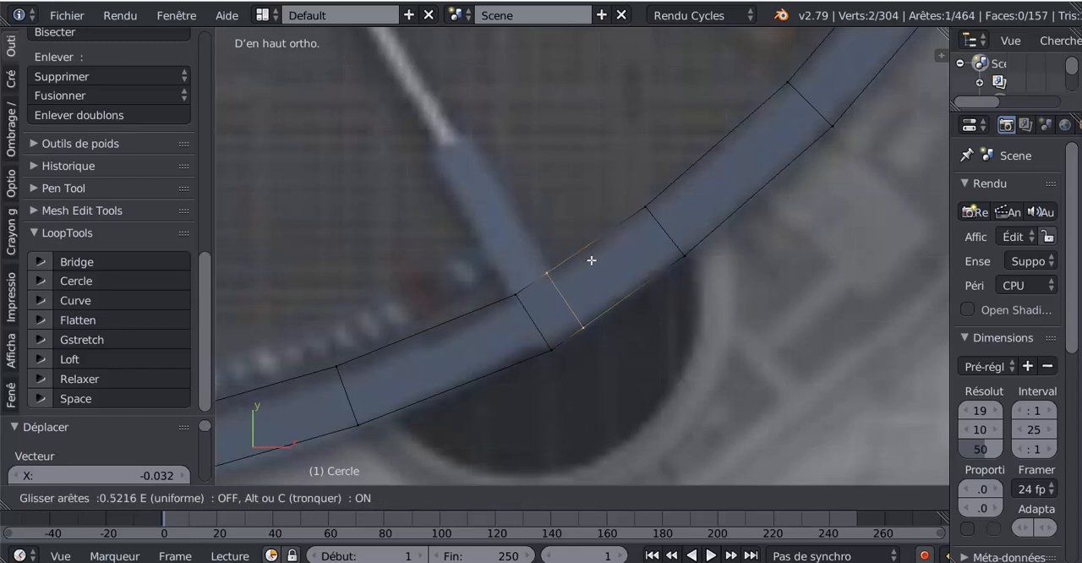
{"action": "left_click", "coordinate": [597, 258]}
- Extrude the inner edge between the two cuts about 0.25 inward to form the short partition between rooms 9 and 10
{"action": "right_click", "coordinate": [541, 265]}
{"action": "right_click", "coordinate": [504, 297], "text": "shift"}
{"action": "scroll", "coordinate": [542, 302], "scroll_direction": "down", "scroll_amount": 1, "text": "shift"}
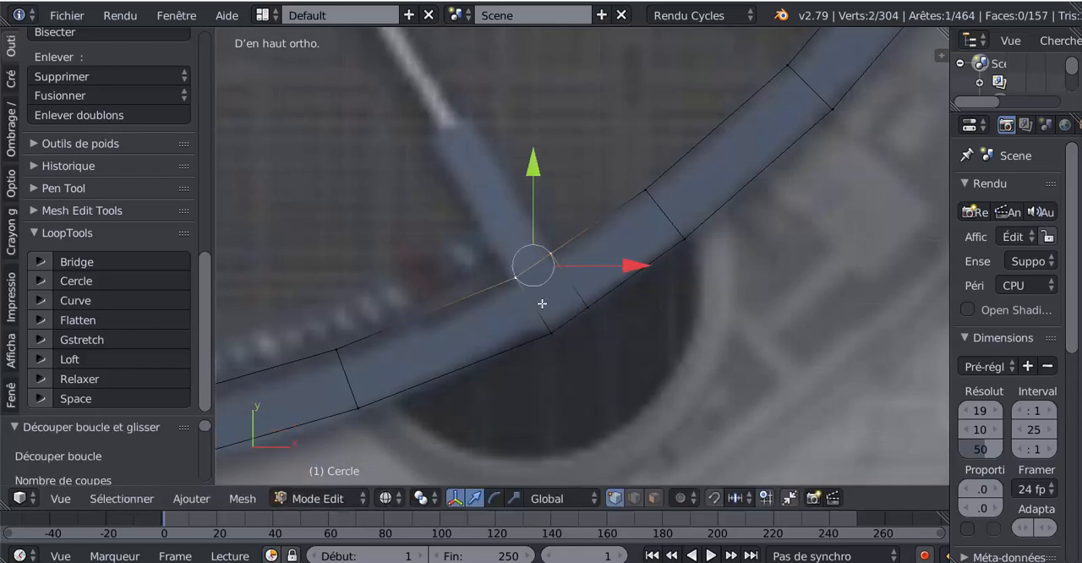
{"action": "scroll", "coordinate": [542, 303], "scroll_direction": "down", "scroll_amount": 2}
{"action": "key", "text": "e"}
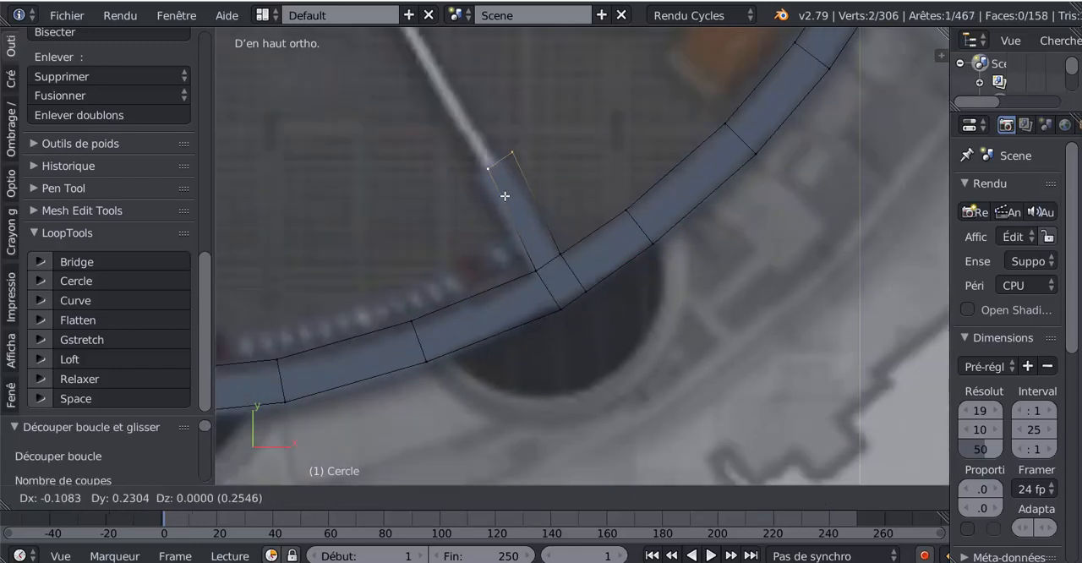
{"action": "left_click", "coordinate": [497, 201]}
- Move the outer wall's cross edge between rooms 13 and 10 by 0.030 in X to the partition's room 10 side
{"action": "scroll", "coordinate": [504, 233], "scroll_direction": "down", "scroll_amount": 4}
{"action": "middle_click_drag", "start_coordinate": [515, 310], "coordinate": [748, 274], "text": "shift"}
{"action": "middle_click_drag", "start_coordinate": [567, 314], "coordinate": [742, 350], "text": "shift"}
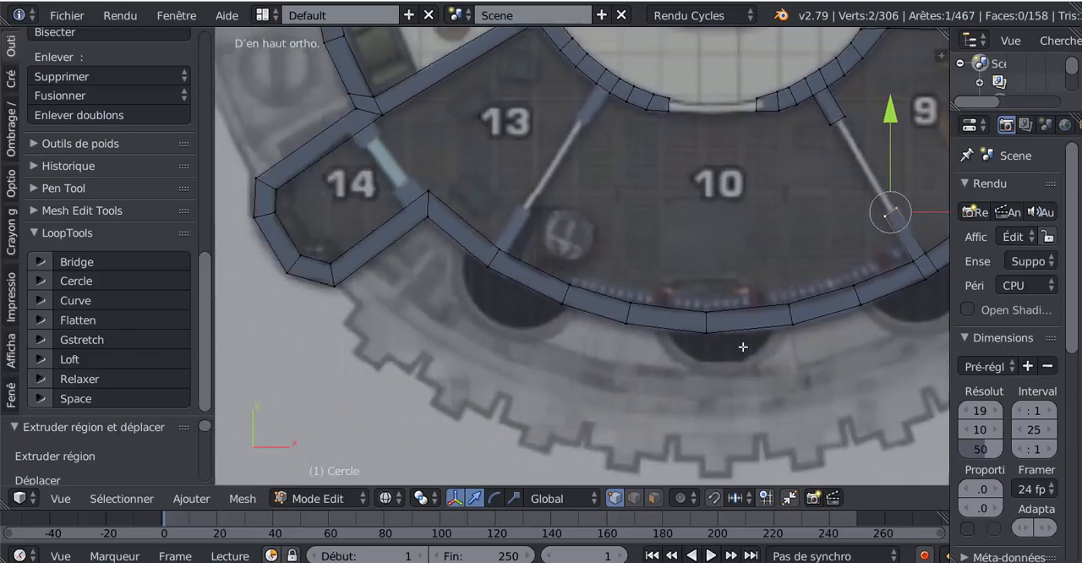
{"action": "scroll", "coordinate": [580, 307], "scroll_direction": "up", "scroll_amount": 7}
{"action": "right_click", "coordinate": [474, 257]}
{"action": "right_click", "coordinate": [468, 302], "text": "shift"}
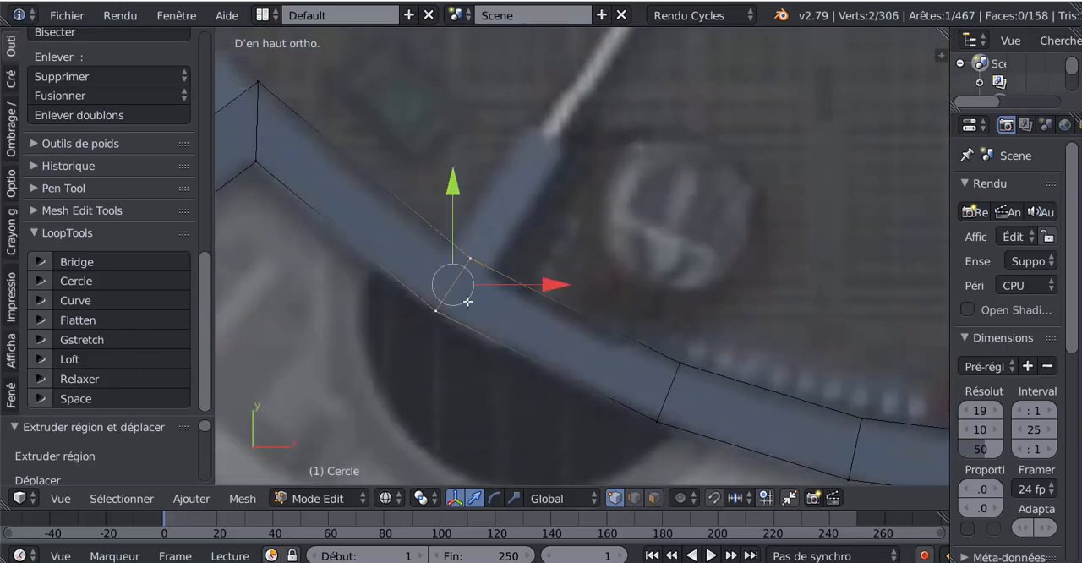
{"action": "key", "text": "g"}
{"action": "left_click", "coordinate": [528, 322]}
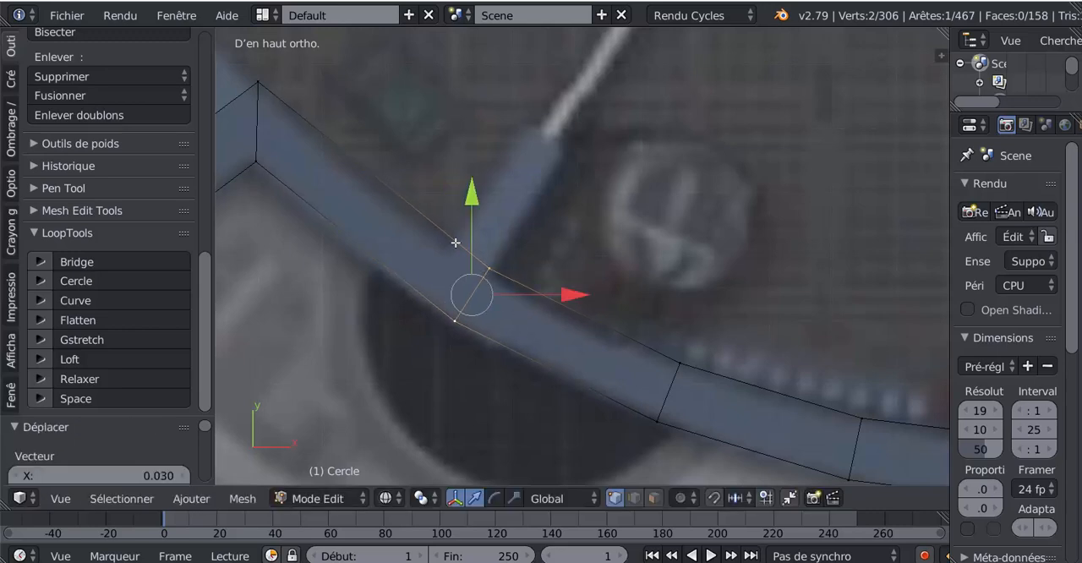
- Add a loop cut across the outer wall at the room 13 side of the partition between rooms 13 and 10
{"action": "key", "text": "ctrl+r"}
{"action": "left_click", "coordinate": [455, 254]}
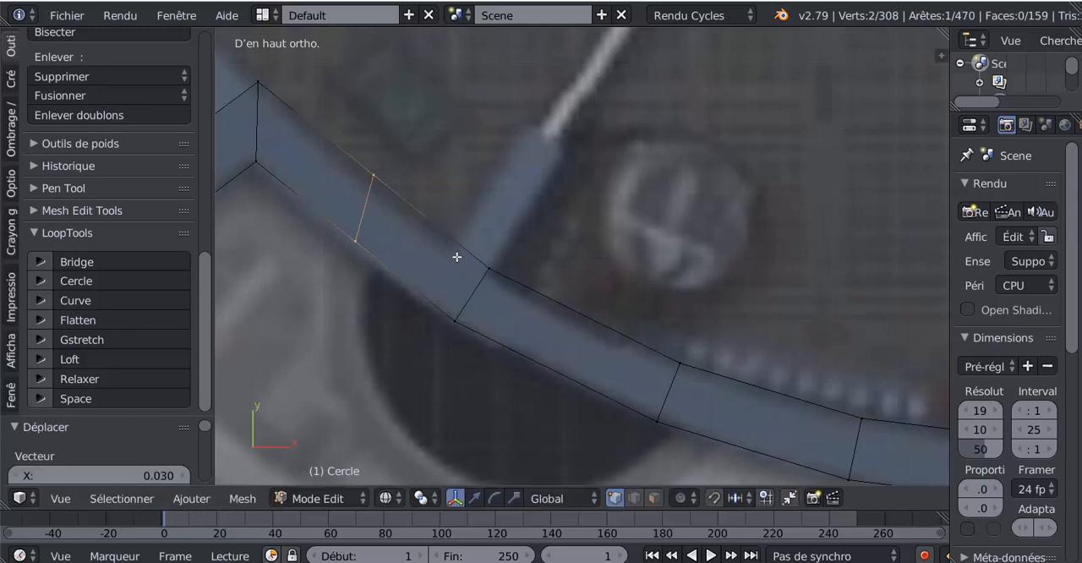
{"action": "left_click", "coordinate": [503, 323]}
- Nudge the two inner vertices at the partition's base, the room 13 one by -0.004 and the room 10 one by -0.005 in X
{"action": "right_click", "coordinate": [466, 223]}
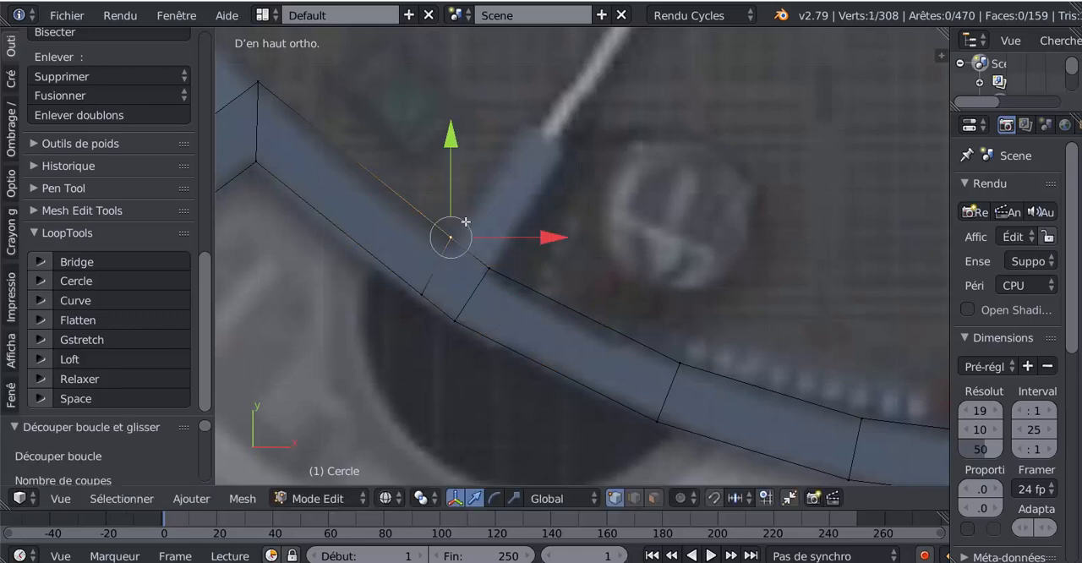
{"action": "key", "text": "g"}
{"action": "left_click", "coordinate": [465, 285]}
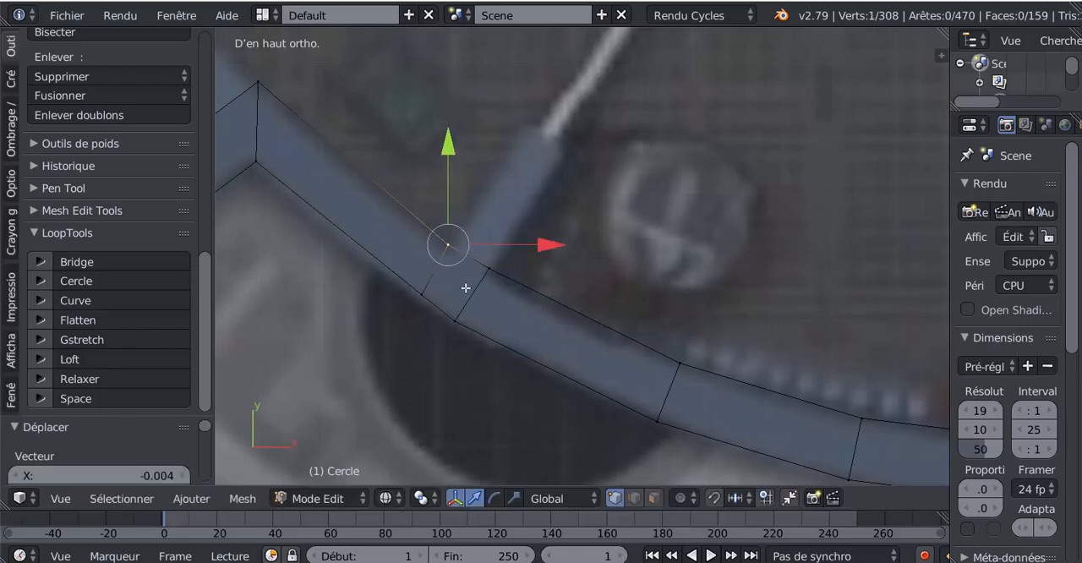
{"action": "right_click", "coordinate": [489, 270]}
{"action": "key", "text": "g"}
{"action": "left_click", "coordinate": [490, 270]}
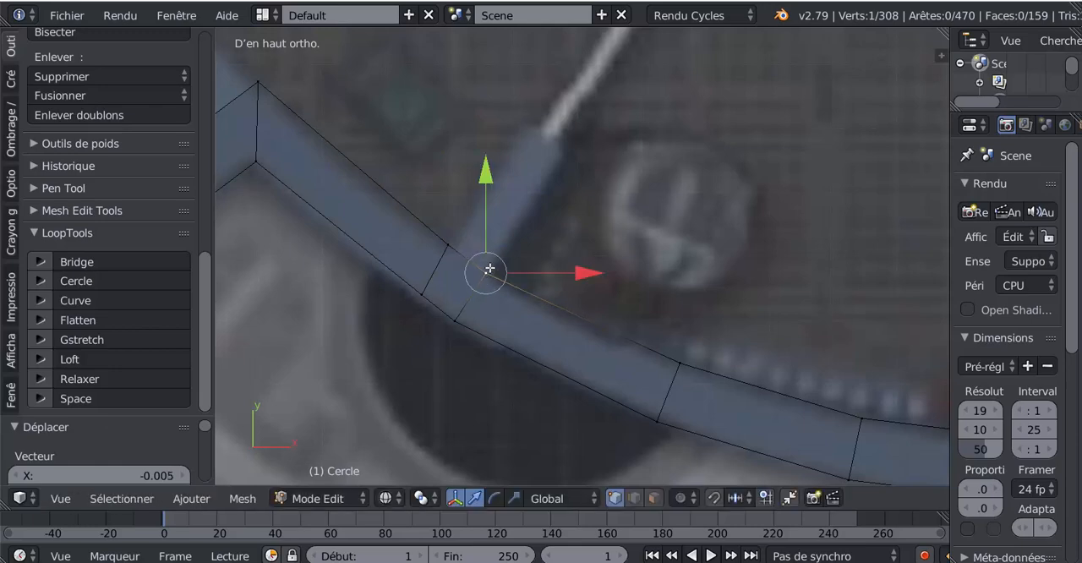
- Extrude the inner edge between those vertices up to the door line to form the short partition between rooms 13 and 10
{"action": "right_click", "coordinate": [460, 247], "text": "shift"}
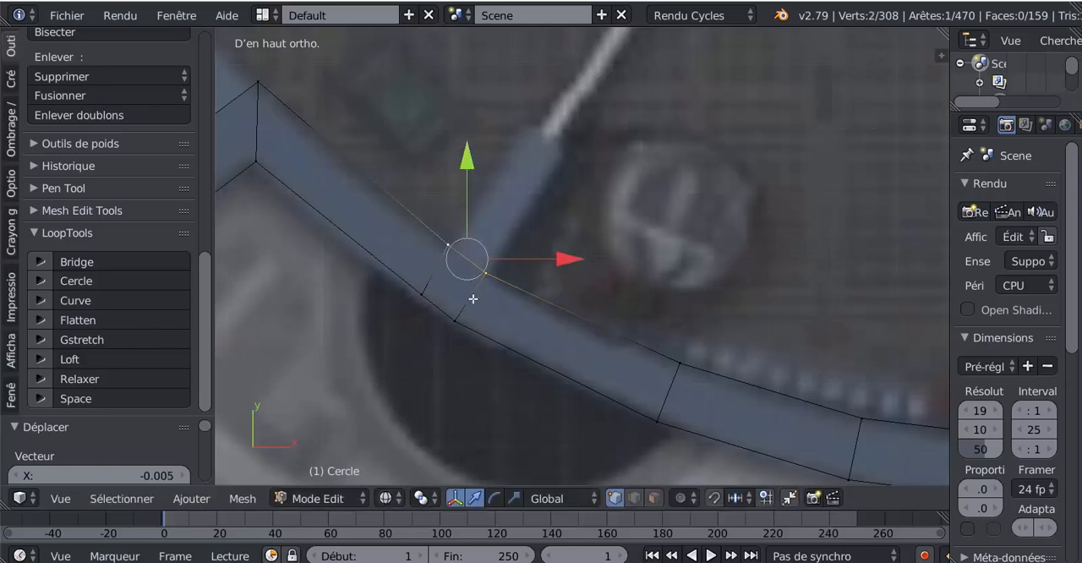
{"action": "key", "text": "e"}
{"action": "left_click", "coordinate": [551, 179]}
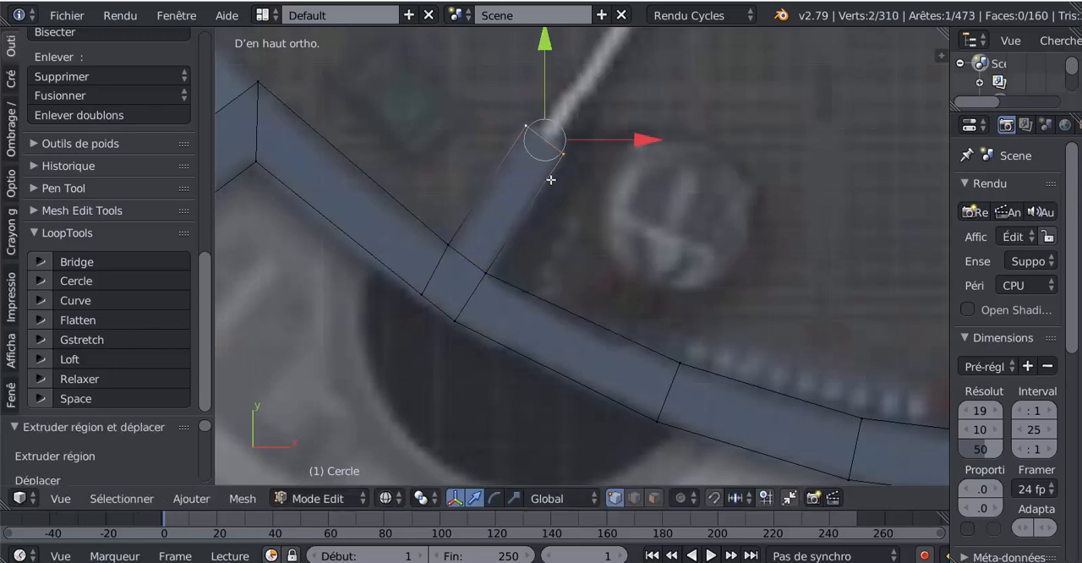
- Add a loop cut across room 14's lower wall at the room 14 side of its door frame toward room 13
{"action": "scroll", "coordinate": [550, 195], "scroll_direction": "down", "scroll_amount": 5}
{"action": "scroll", "coordinate": [572, 252], "scroll_direction": "up", "scroll_amount": 3}
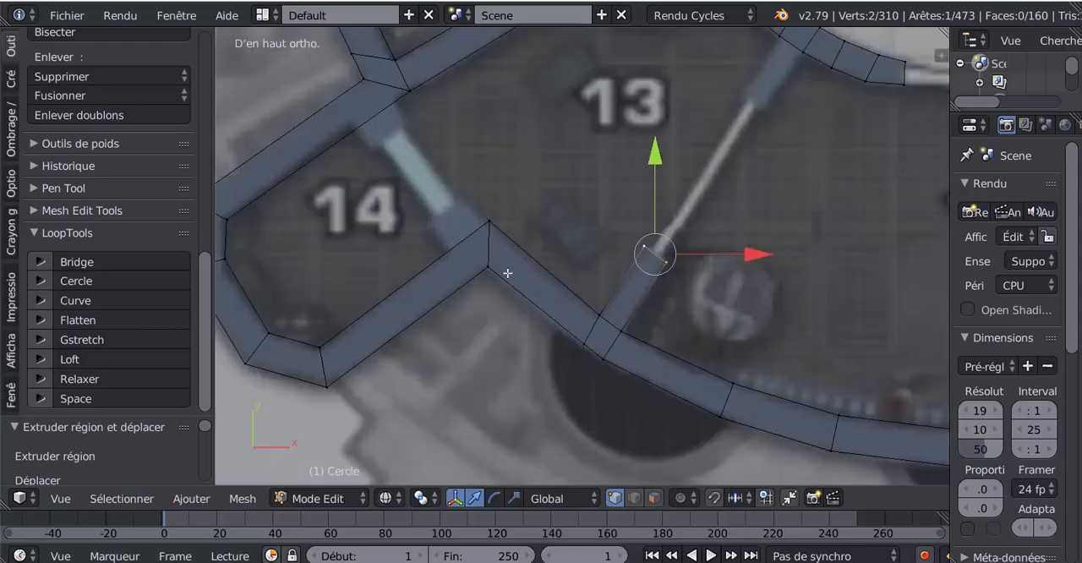
{"action": "key", "text": "ctrl+r"}
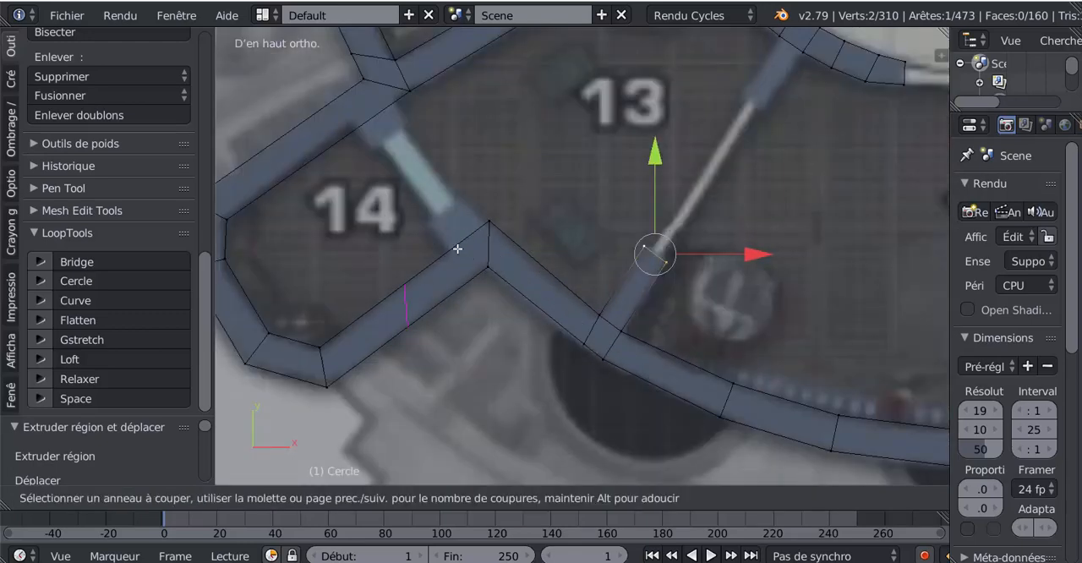
{"action": "left_click", "coordinate": [457, 248]}
{"action": "left_click", "coordinate": [508, 227]}
- Extrude the inner edge between that cut and the corner up to the door, and shift the stub's room 13 vertex by -0.015 in X
{"action": "right_click", "coordinate": [488, 223]}
{"action": "right_click", "coordinate": [461, 237], "text": "shift"}
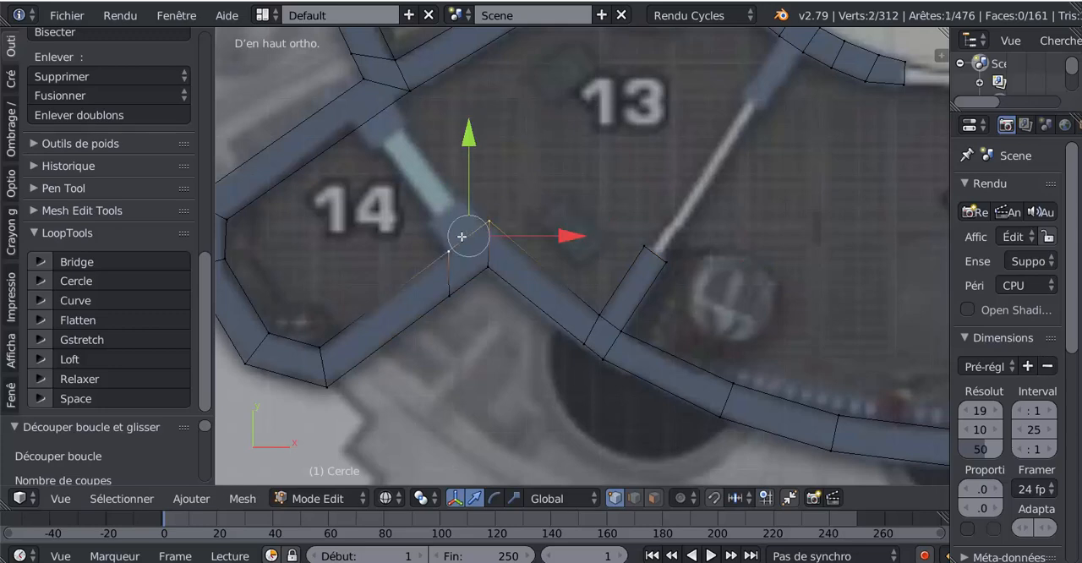
{"action": "key", "text": "e"}
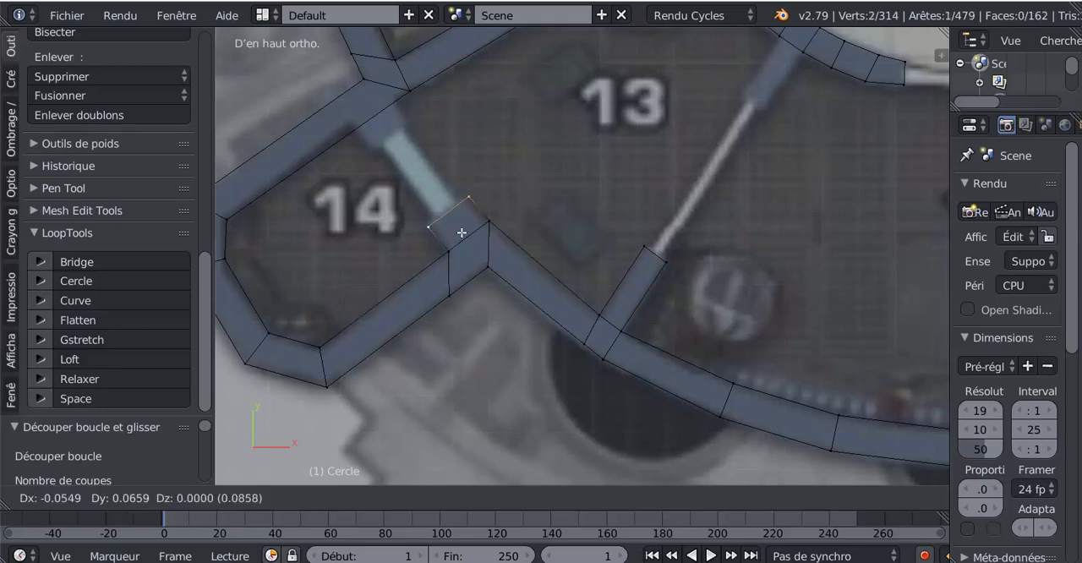
{"action": "left_click", "coordinate": [459, 231]}
{"action": "right_click", "coordinate": [477, 183]}
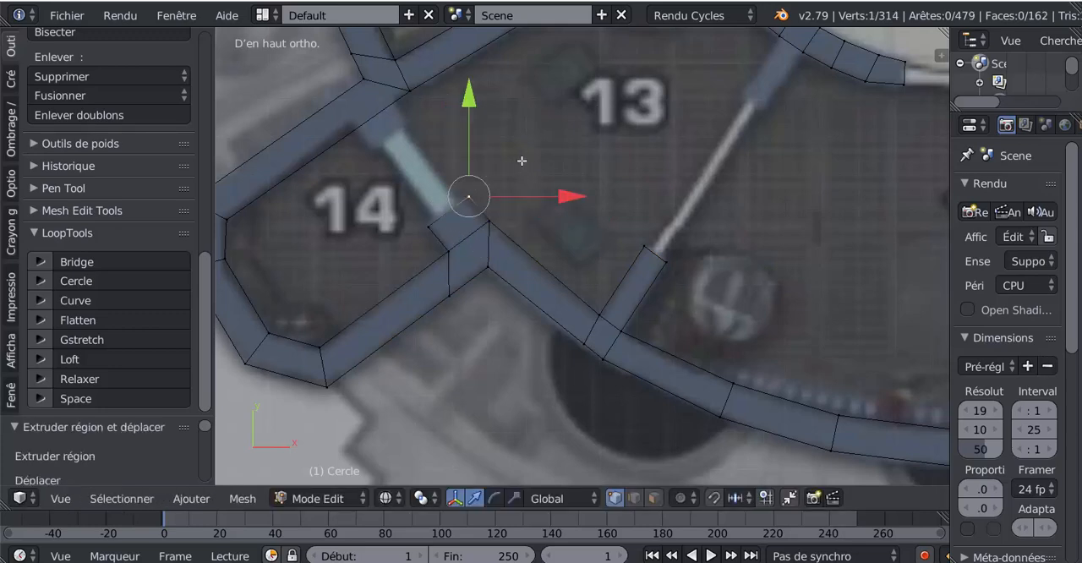
{"action": "key", "text": "g"}
{"action": "left_click", "coordinate": [518, 235]}
- Add two loop cuts across room 14's upper wall, one on each side of the door frame toward room 13
{"action": "middle_click_drag", "start_coordinate": [523, 216], "coordinate": [575, 261], "text": "shift"}
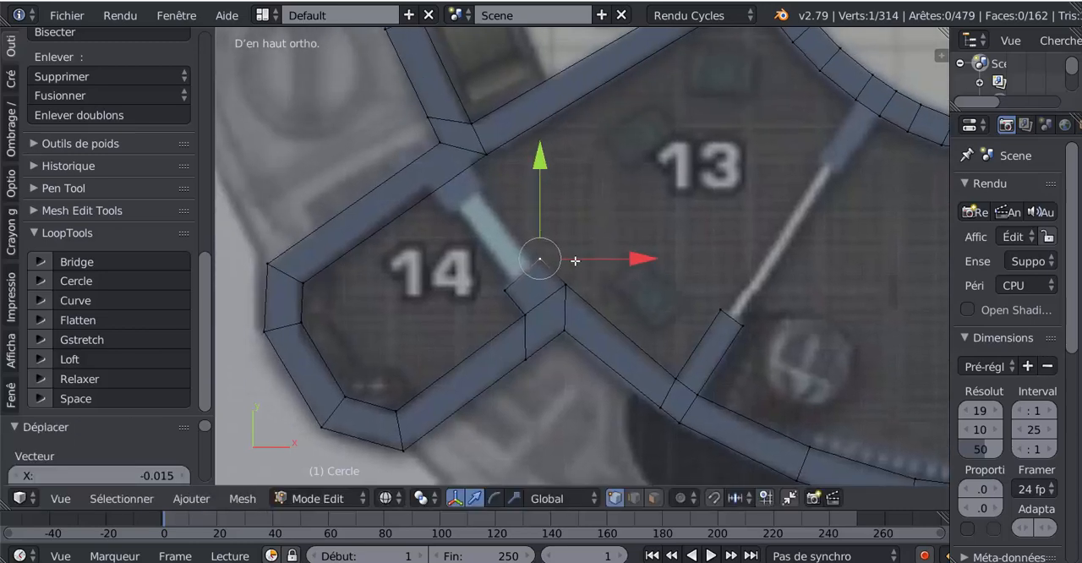
{"action": "key", "text": "ctrl+r"}
{"action": "left_click", "coordinate": [441, 187]}
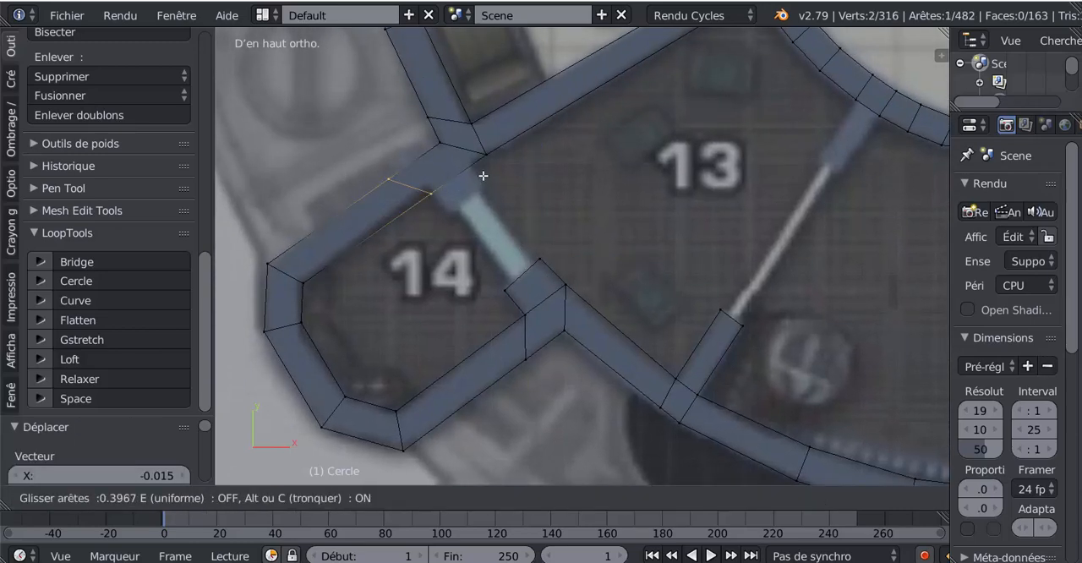
{"action": "left_click", "coordinate": [483, 175]}
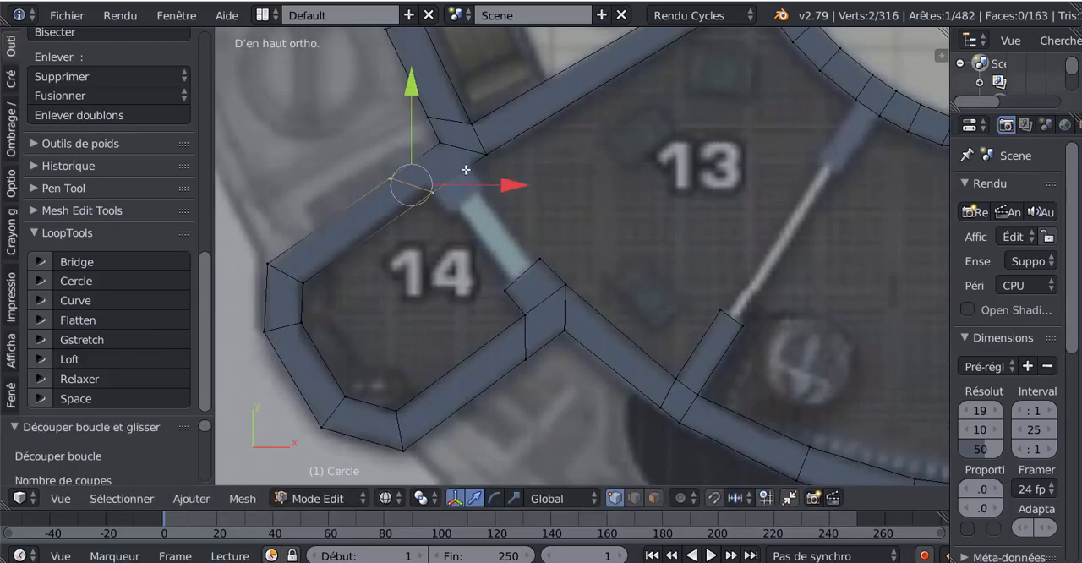
{"action": "key", "text": "ctrl+r"}
{"action": "left_click", "coordinate": [467, 171]}
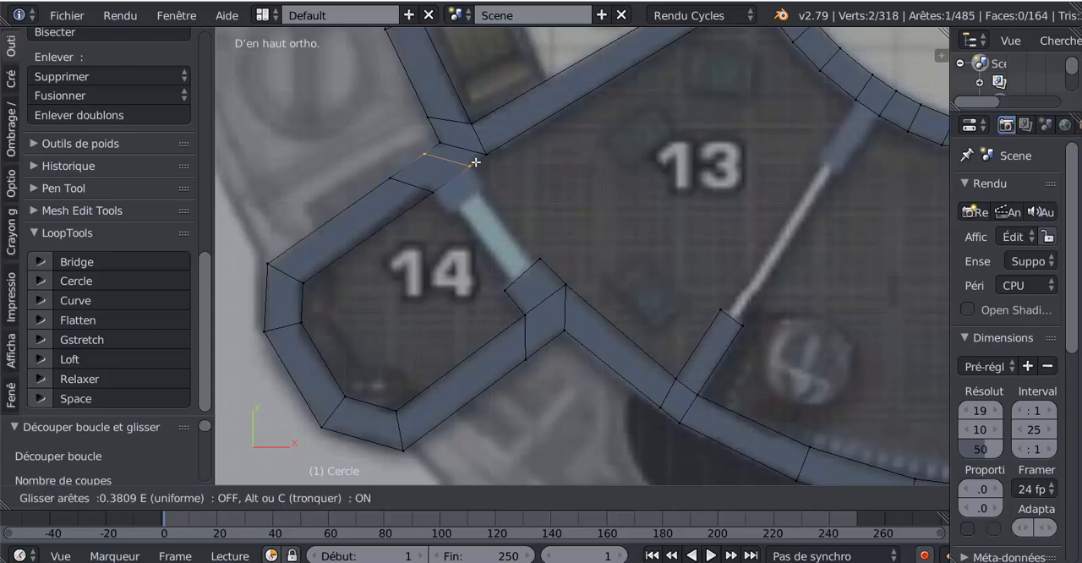
{"action": "left_click", "coordinate": [475, 162]}
- Extrude the inner edge between the two cuts about 0.06 to the door's upper end to form the wall stub
{"action": "right_click", "coordinate": [473, 172]}
{"action": "right_click", "coordinate": [440, 190], "text": "shift"}
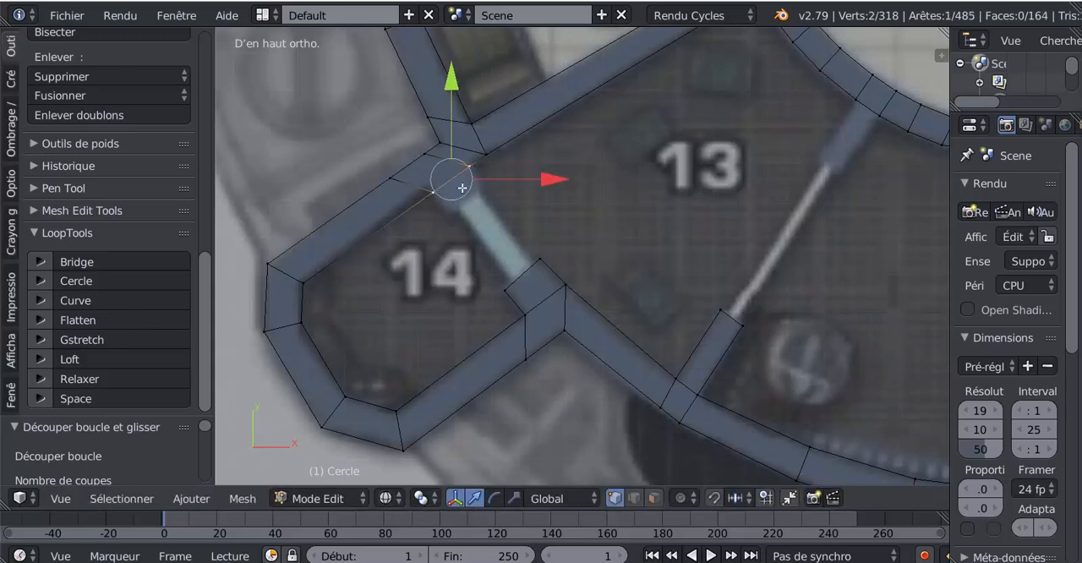
{"action": "key", "text": "e"}
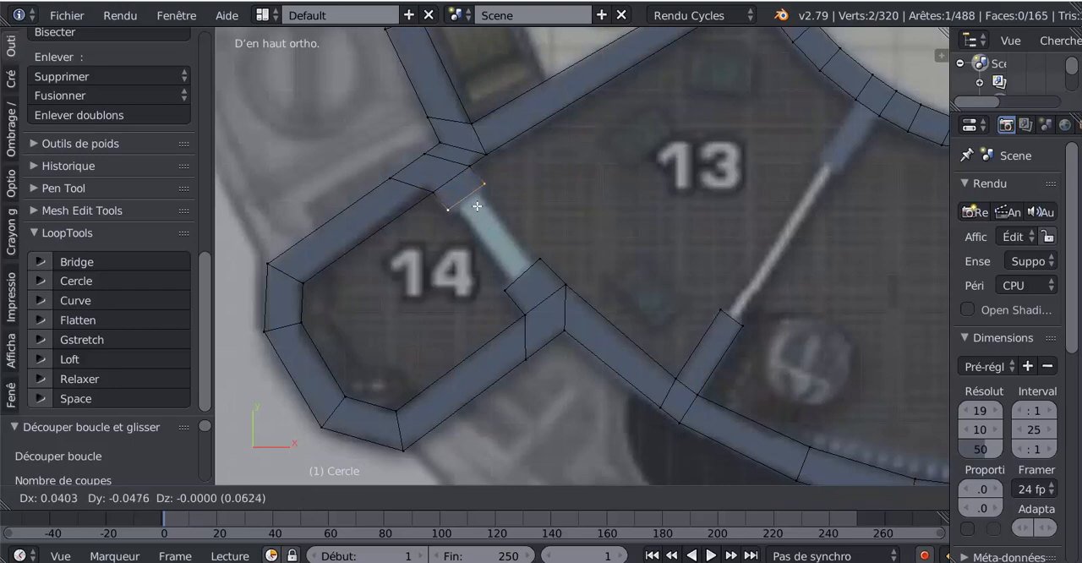
{"action": "left_click", "coordinate": [477, 207]}
{"action": "scroll", "coordinate": [508, 268], "scroll_direction": "down", "scroll_amount": 5}
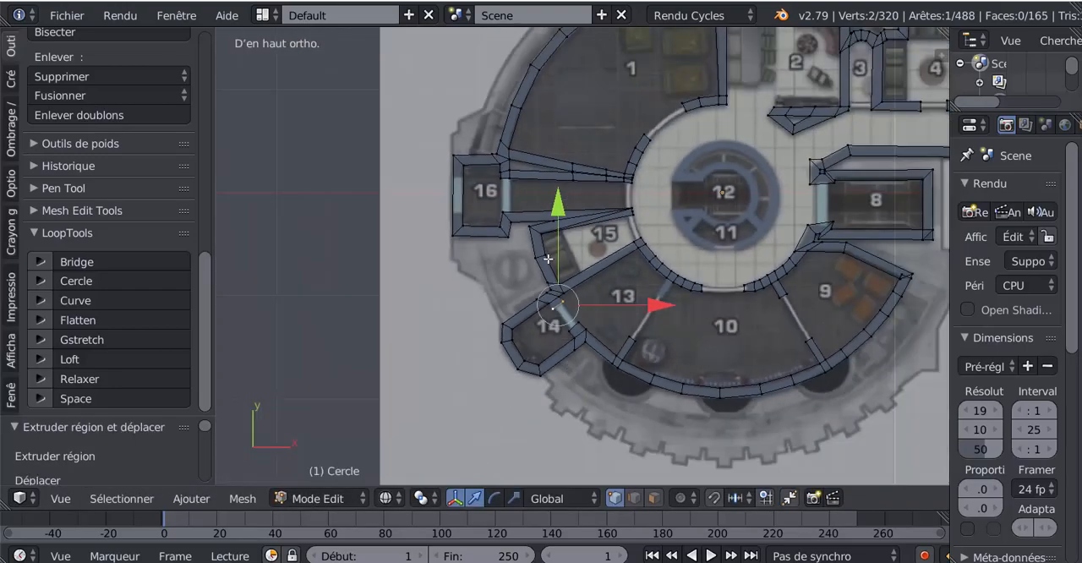
{"action": "middle_click_drag", "start_coordinate": [548, 258], "coordinate": [365, 311], "text": "shift"}
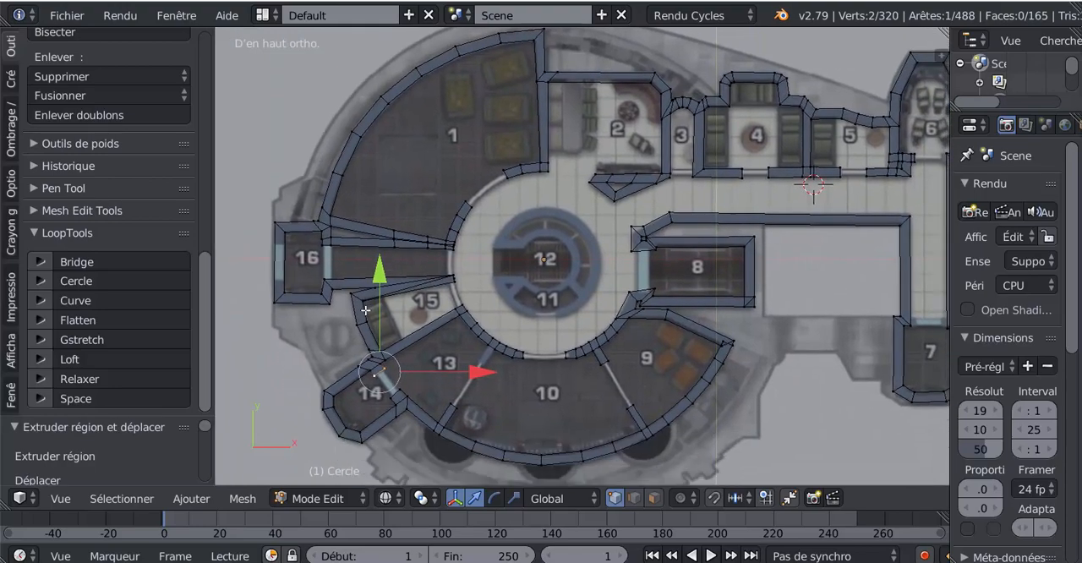
{"action": "scroll", "coordinate": [366, 310], "scroll_direction": "down", "scroll_amount": 3}
{"action": "scroll", "coordinate": [558, 222], "scroll_direction": "up", "scroll_amount": 3}
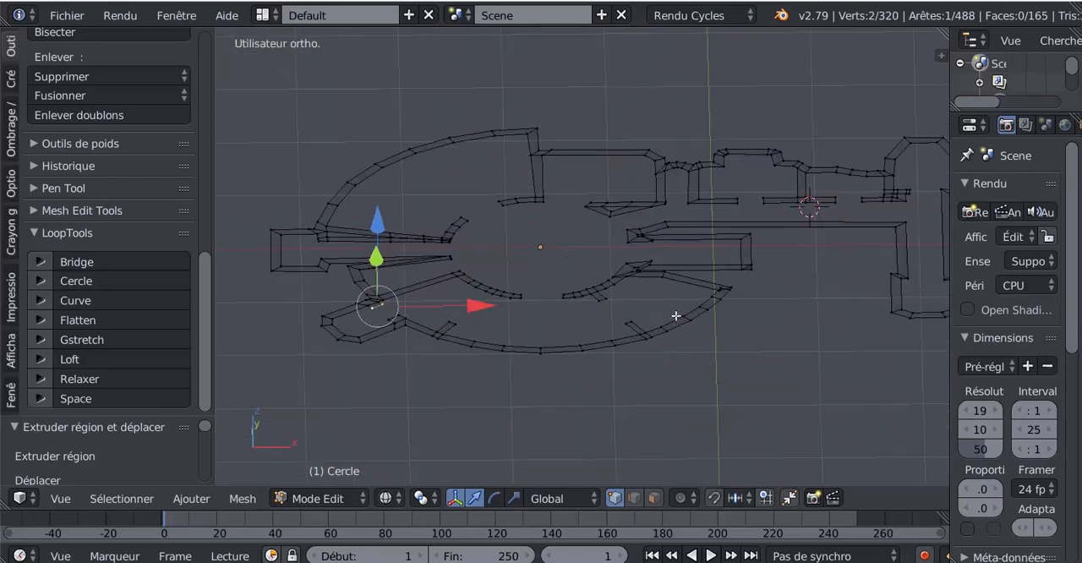
{"action": "scroll", "coordinate": [540, 375], "scroll_direction": "down", "scroll_amount": 2}
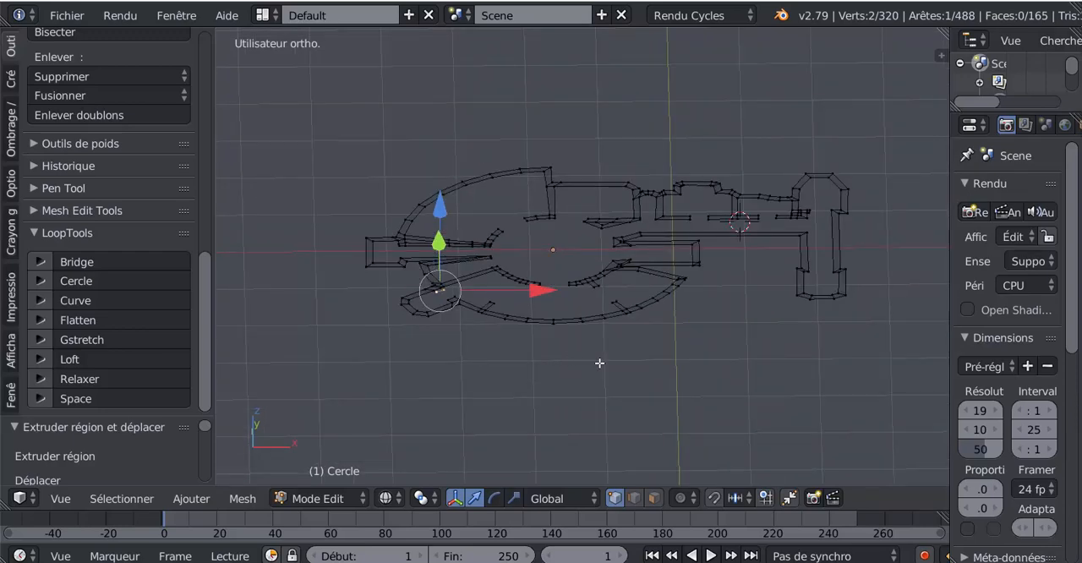
{"action": "middle_click_drag", "start_coordinate": [615, 363], "coordinate": [621, 356]}
{"action": "key", "text": "e"}
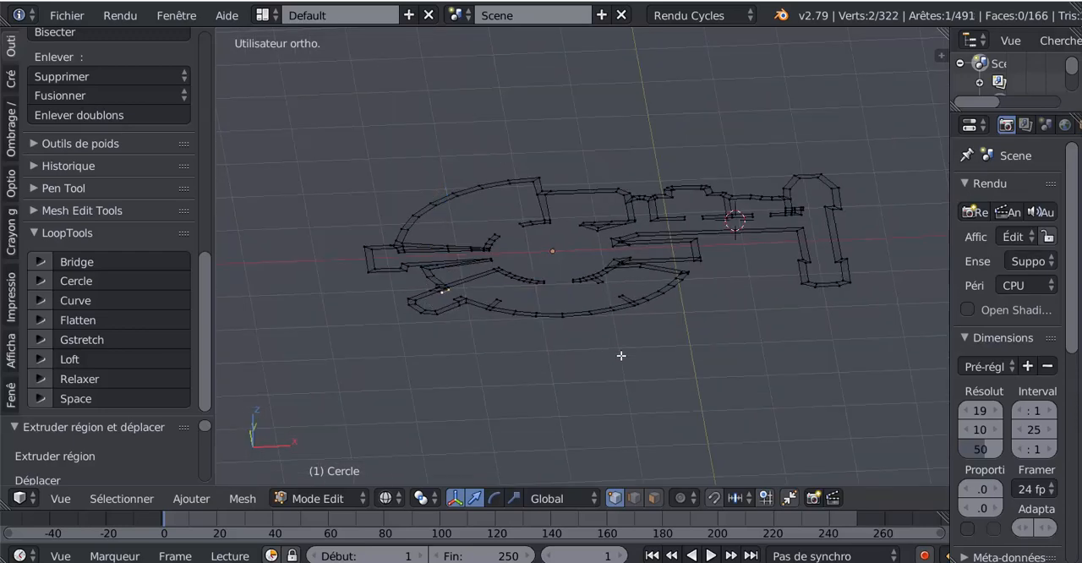
{"action": "right_click", "coordinate": [621, 356]}
{"action": "key", "text": "ctrl+z"}
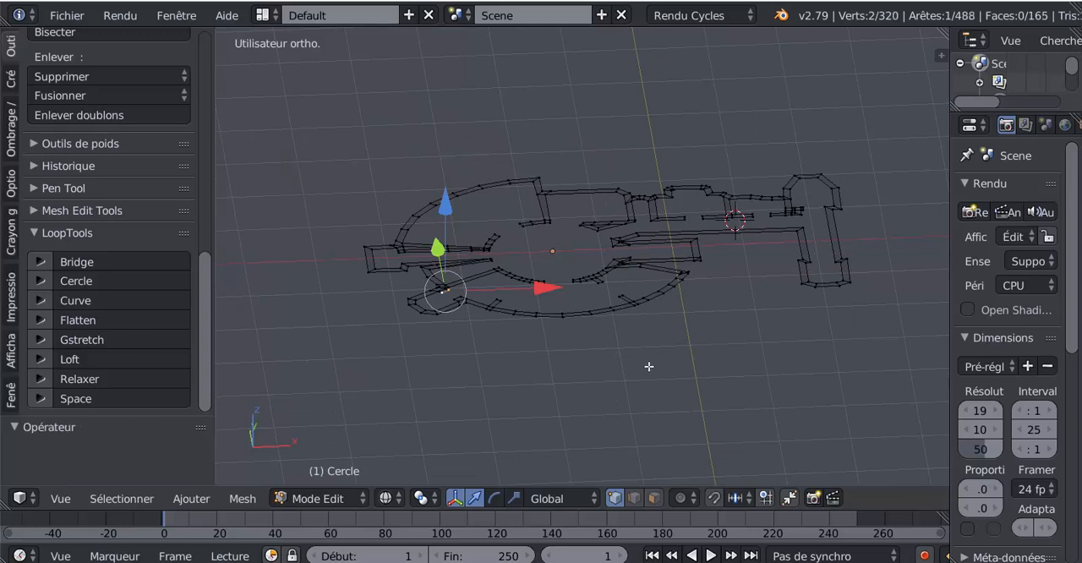
- Extrude the entire wall outline downward along Z to give the walls height, and display the mesh in solid shading
{"action": "key", "text": "a"}
{"action": "key", "text": "a"}
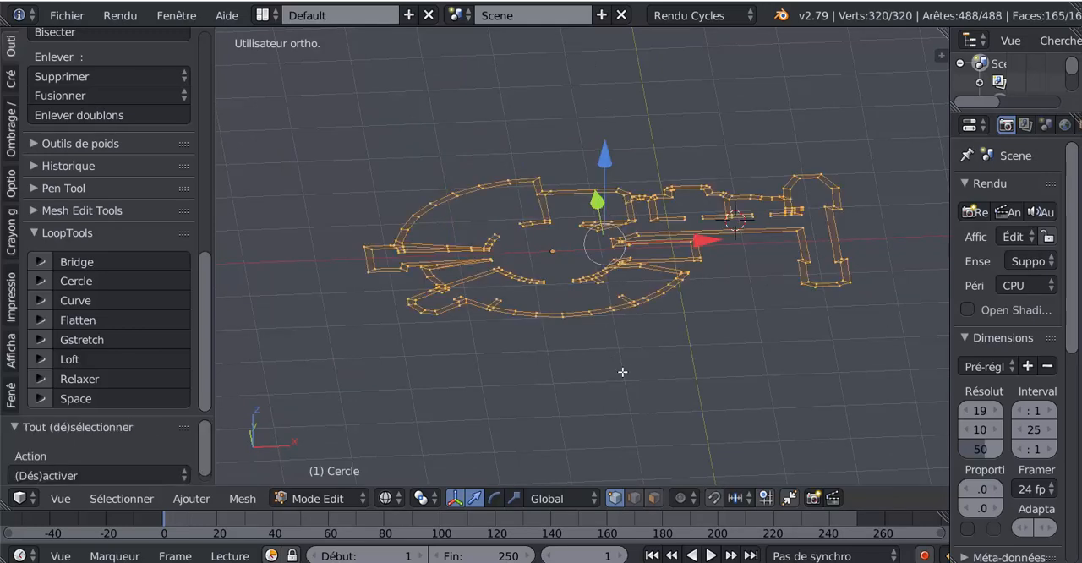
{"action": "key", "text": "e"}
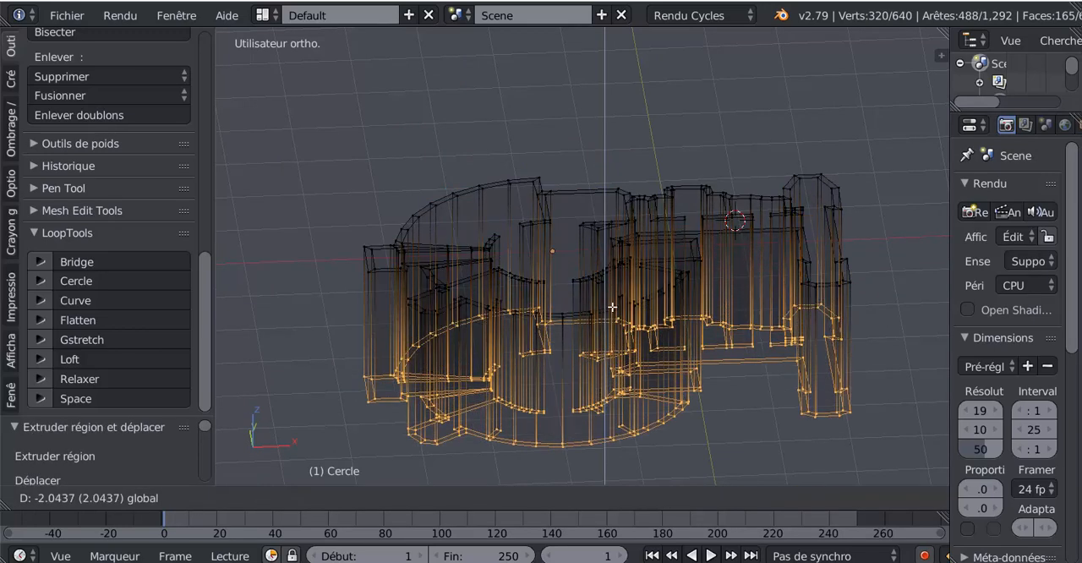
{"action": "left_click", "coordinate": [615, 284]}
{"action": "key", "text": "z"}
{"action": "mouse_move", "coordinate": [637, 366]}
{"action": "middle_mouse_down"}
{"action": "mouse_move", "coordinate": [655, 385]}
{"action": "mouse_move", "coordinate": [613, 435]}
{"action": "mouse_move", "coordinate": [624, 397]}
{"action": "middle_mouse_up"}
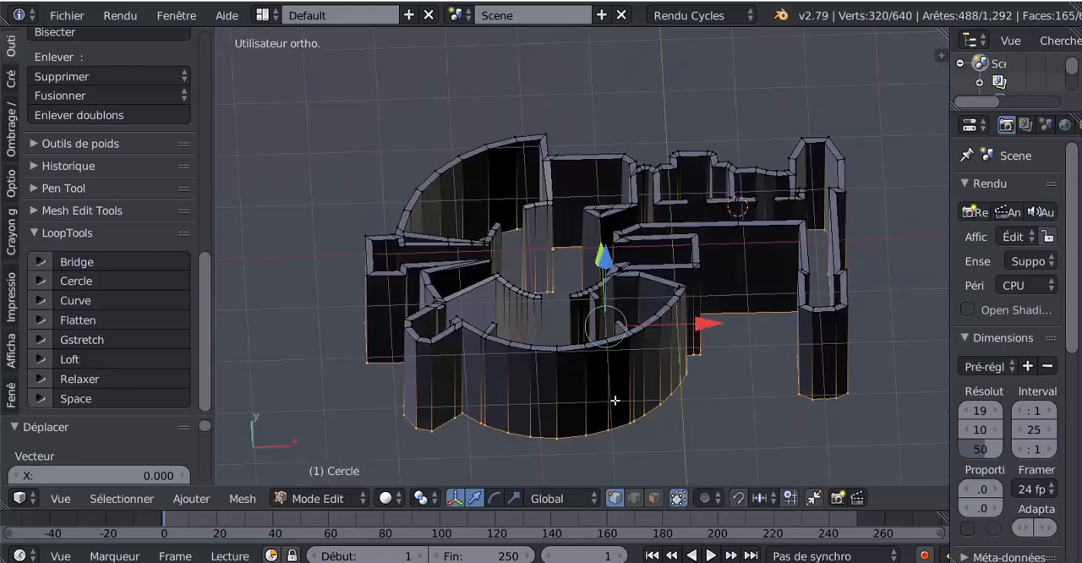
{"action": "middle_click_drag", "start_coordinate": [669, 365], "coordinate": [688, 336]}
{"action": "key", "text": "Tab"}
{"action": "key", "text": "Tab"}
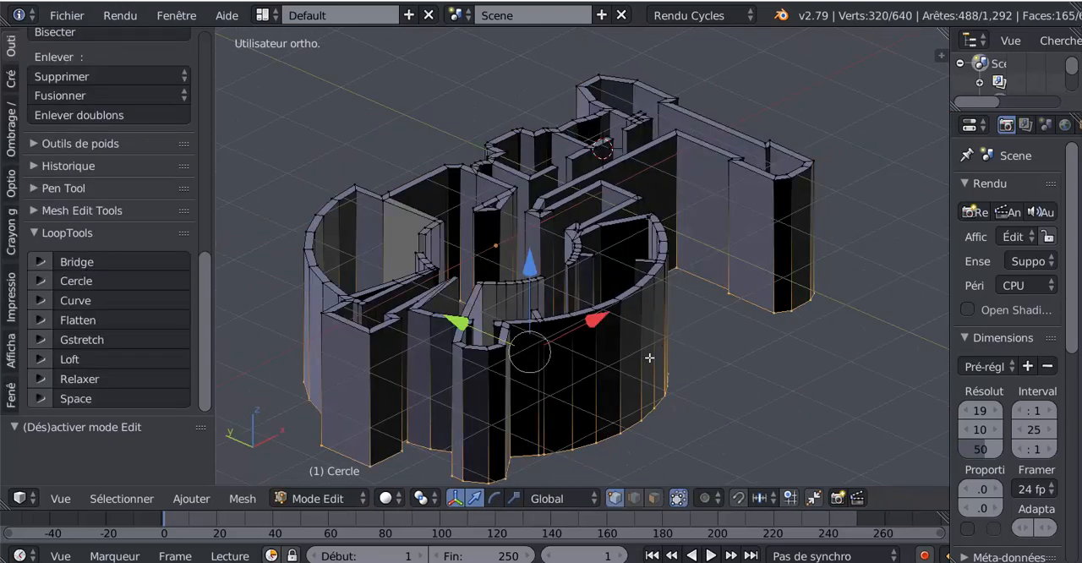
- Recalculate the normals of the entire wall mesh
{"action": "key", "text": "a"}
{"action": "left_click", "coordinate": [10, 128]}
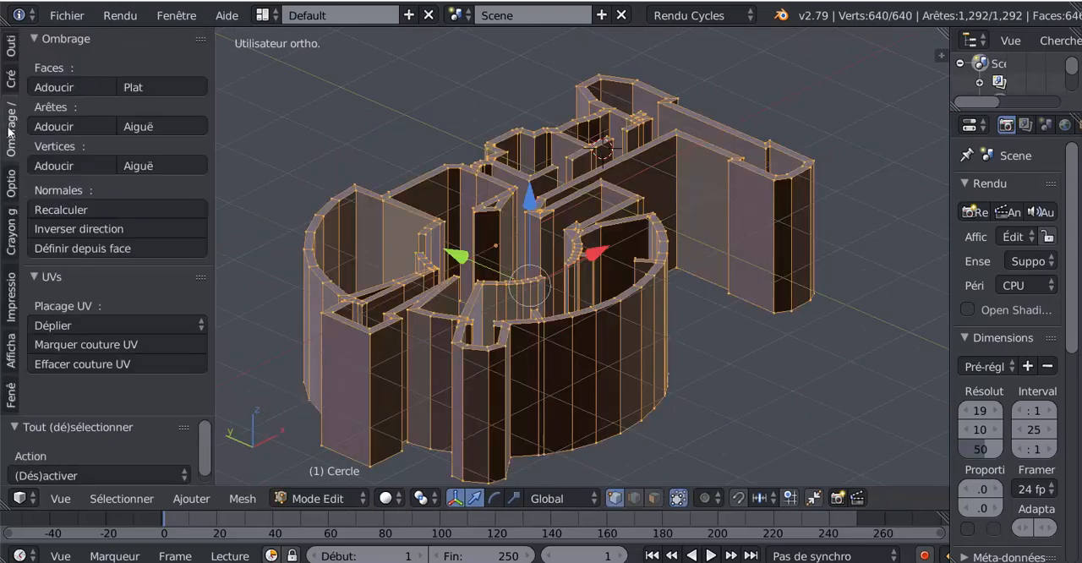
{"action": "left_click", "coordinate": [56, 209]}
{"action": "key", "text": "Tab"}
{"action": "key", "text": "Tab"}
{"action": "key", "text": "Tab"}
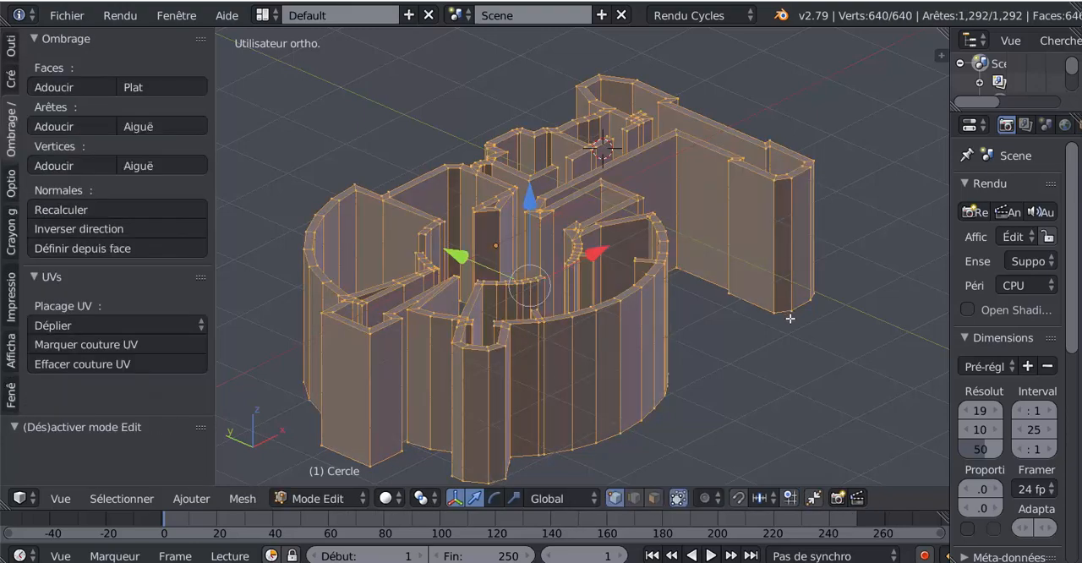
- Examine the extruded walls' shading and shape from several angles in Object Mode
{"action": "middle_click_drag", "start_coordinate": [789, 350], "coordinate": [681, 362]}
{"action": "scroll", "coordinate": [680, 362], "scroll_direction": "down", "scroll_amount": 2}
{"action": "key", "text": "Tab"}
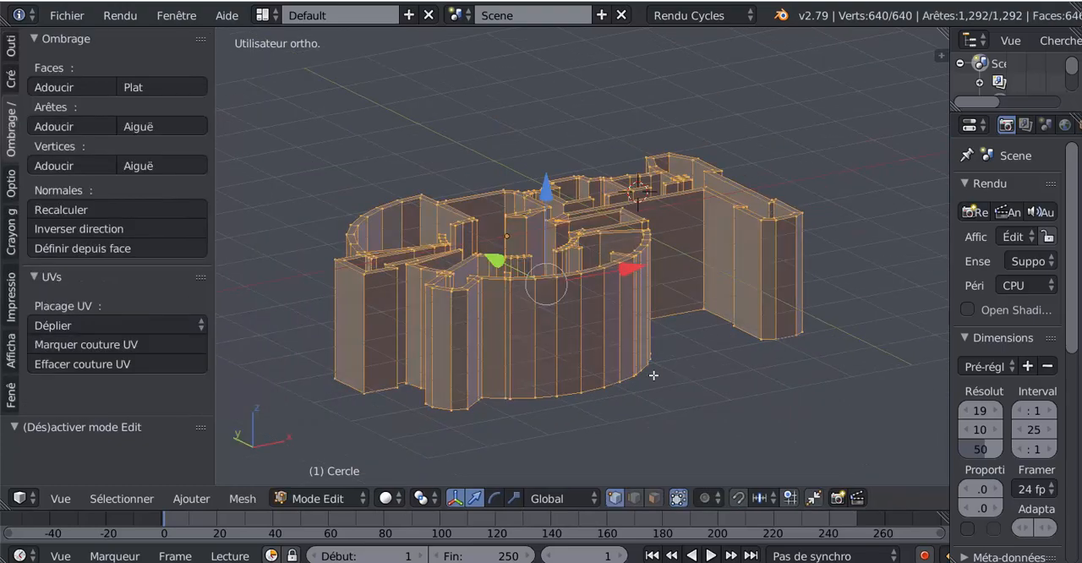
{"action": "middle_click_drag", "start_coordinate": [652, 374], "coordinate": [629, 440]}
{"action": "key", "text": "Tab"}
{"action": "scroll", "coordinate": [628, 441], "scroll_direction": "up", "scroll_amount": 3}
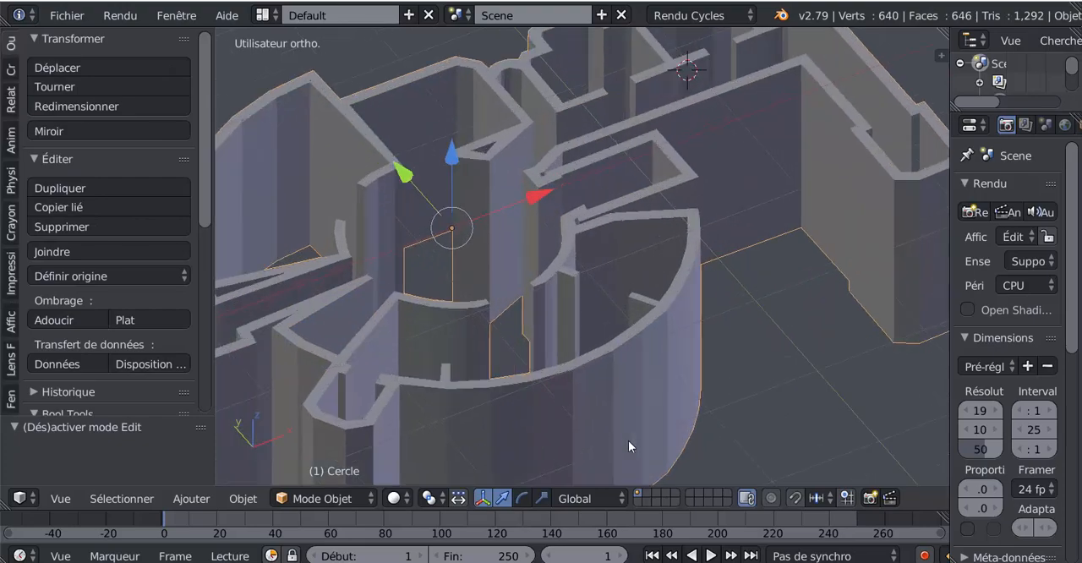
{"action": "scroll", "coordinate": [627, 436], "scroll_direction": "down", "scroll_amount": 2}
{"action": "mouse_move", "coordinate": [655, 380]}
{"action": "middle_mouse_down"}
{"action": "mouse_move", "coordinate": [654, 416]}
{"action": "mouse_move", "coordinate": [654, 366]}
{"action": "middle_mouse_up"}
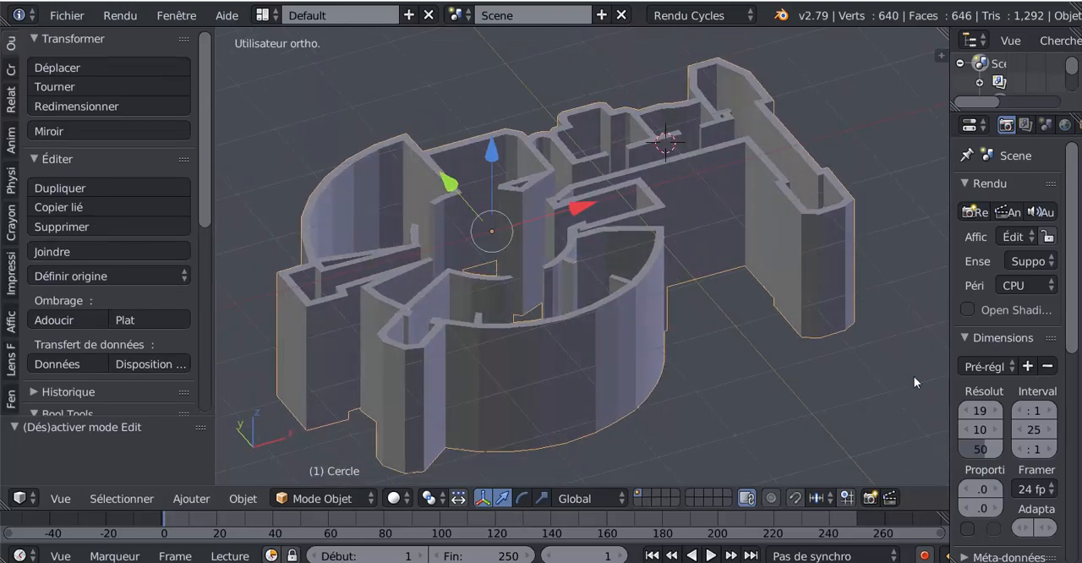
- Add a Subdivision de surface modifier to the walls with 2 view subdivisions
{"action": "left_click_drag", "start_coordinate": [947, 342], "coordinate": [935, 343]}
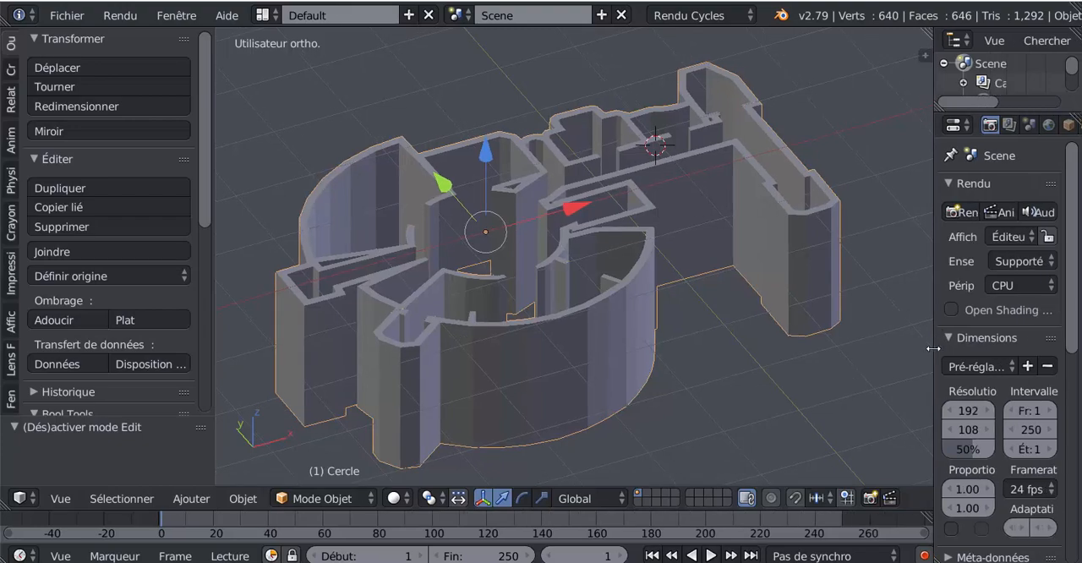
{"action": "middle_click_drag", "start_coordinate": [750, 424], "coordinate": [748, 396]}
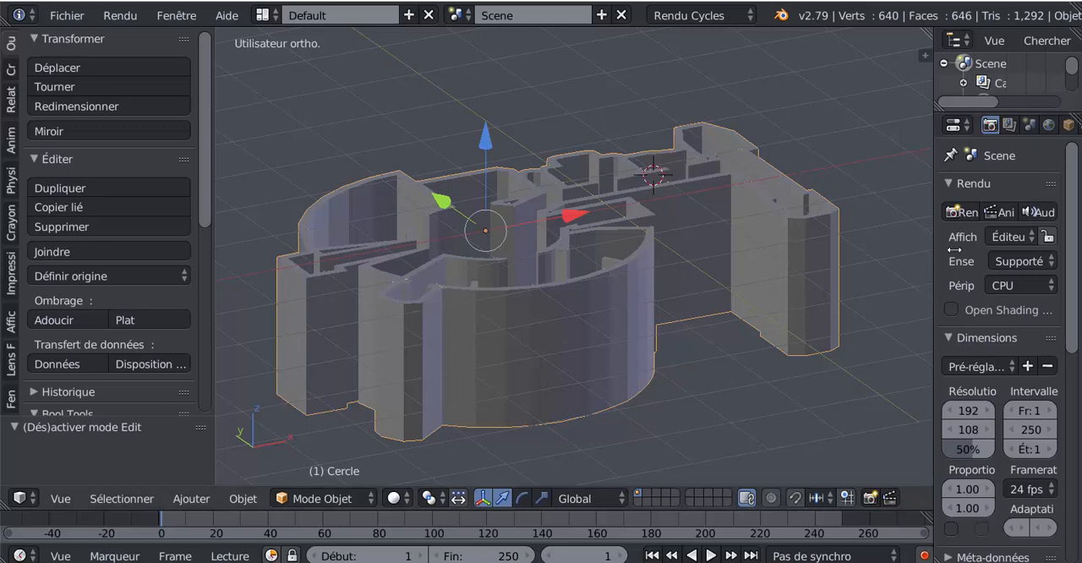
{"action": "scroll", "coordinate": [1029, 127], "scroll_direction": "down", "scroll_amount": 3}
{"action": "scroll", "coordinate": [1029, 127], "scroll_direction": "down", "scroll_amount": 1}
{"action": "left_click", "coordinate": [1039, 125]}
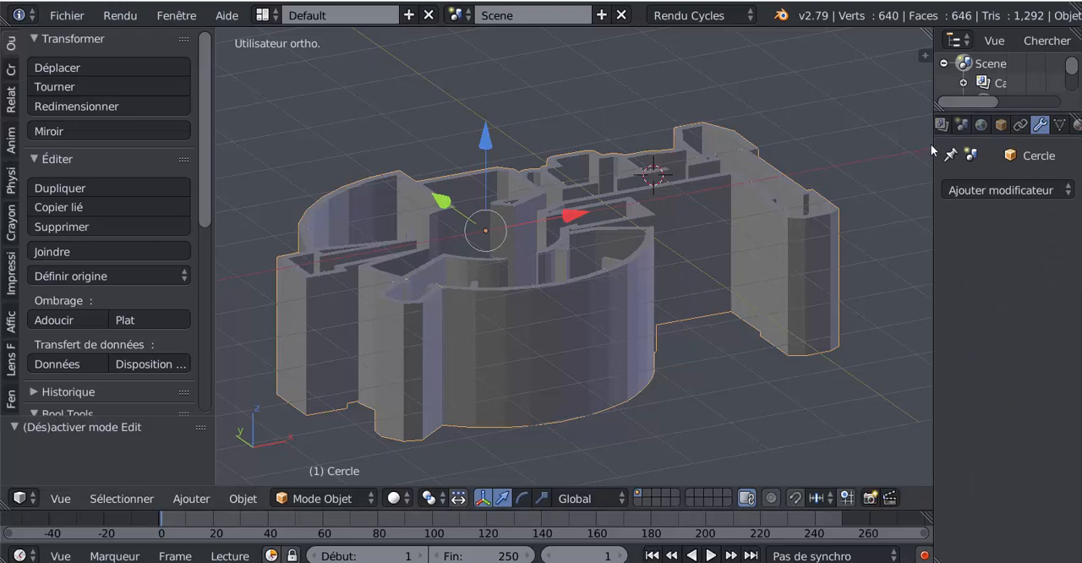
{"action": "left_click_drag", "start_coordinate": [933, 150], "coordinate": [862, 177]}
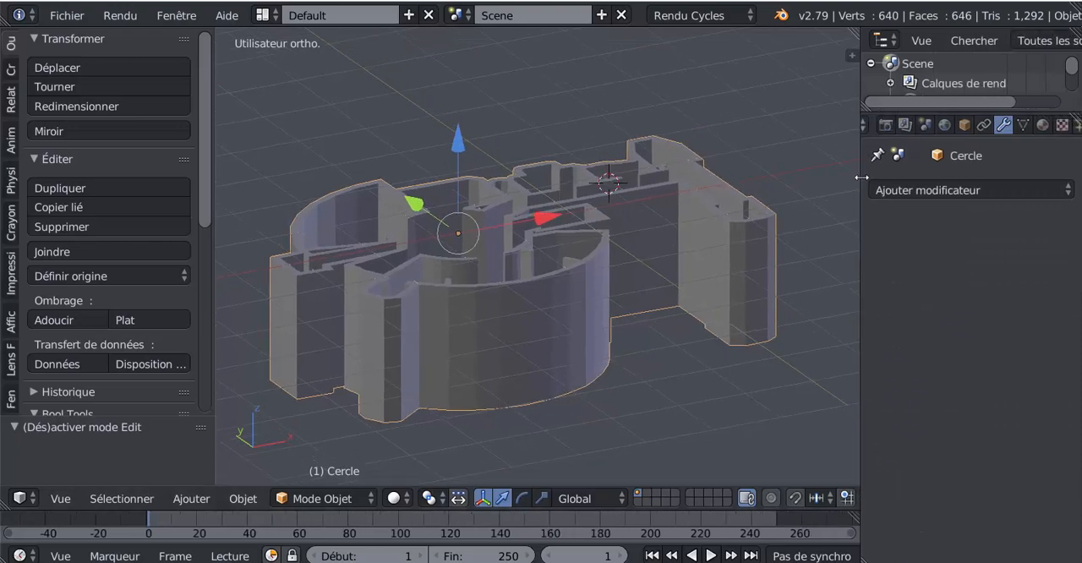
{"action": "left_click", "coordinate": [937, 189]}
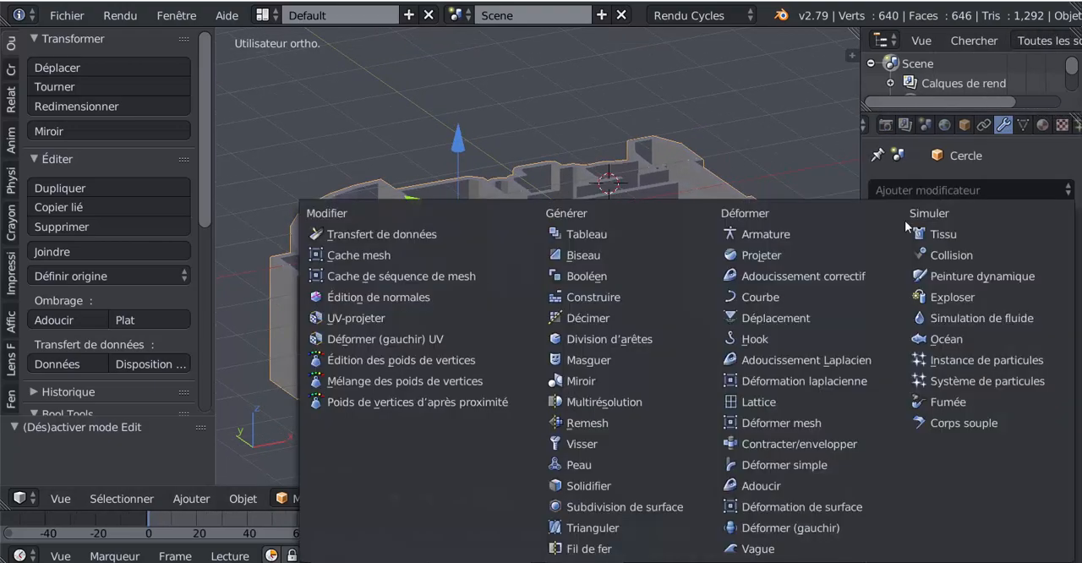
{"action": "left_click", "coordinate": [598, 507]}
{"action": "left_click", "coordinate": [962, 318]}
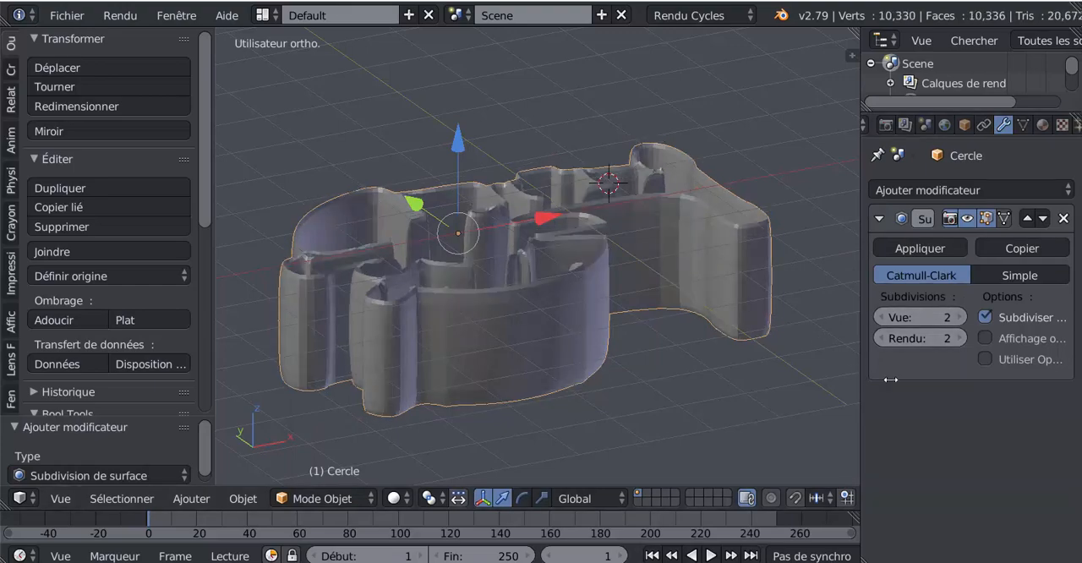
- Widen the 3D viewport and select the whole wall mesh in Edit Mode from the front view, in solid shading
{"action": "left_click_drag", "start_coordinate": [892, 380], "coordinate": [962, 387]}
{"action": "scroll", "coordinate": [829, 414], "scroll_direction": "down", "scroll_amount": 2}
{"action": "middle_click_drag", "start_coordinate": [807, 421], "coordinate": [748, 421]}
{"action": "key", "text": "KP_1"}
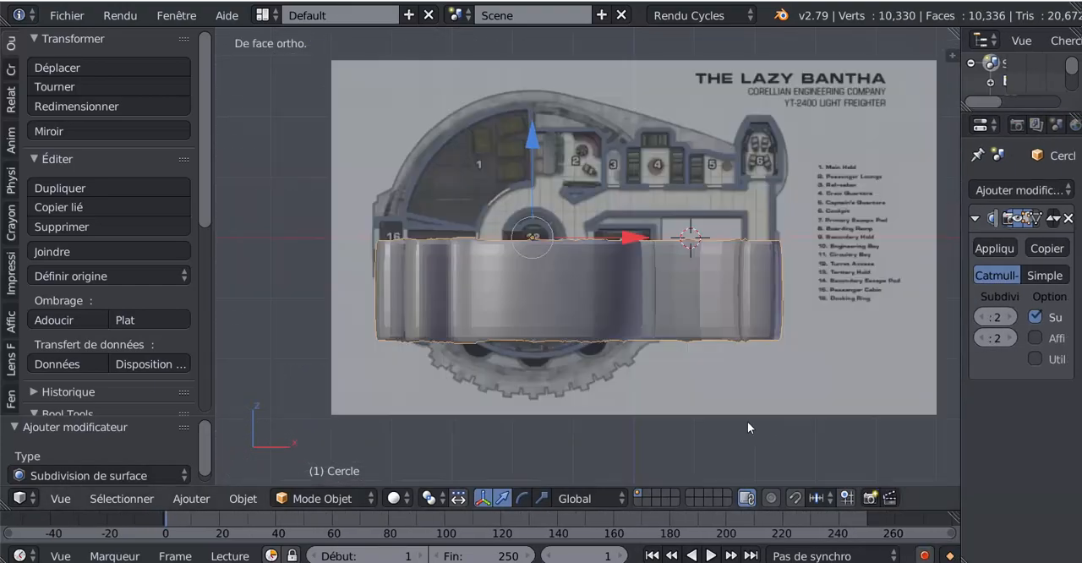
{"action": "key", "text": "a"}
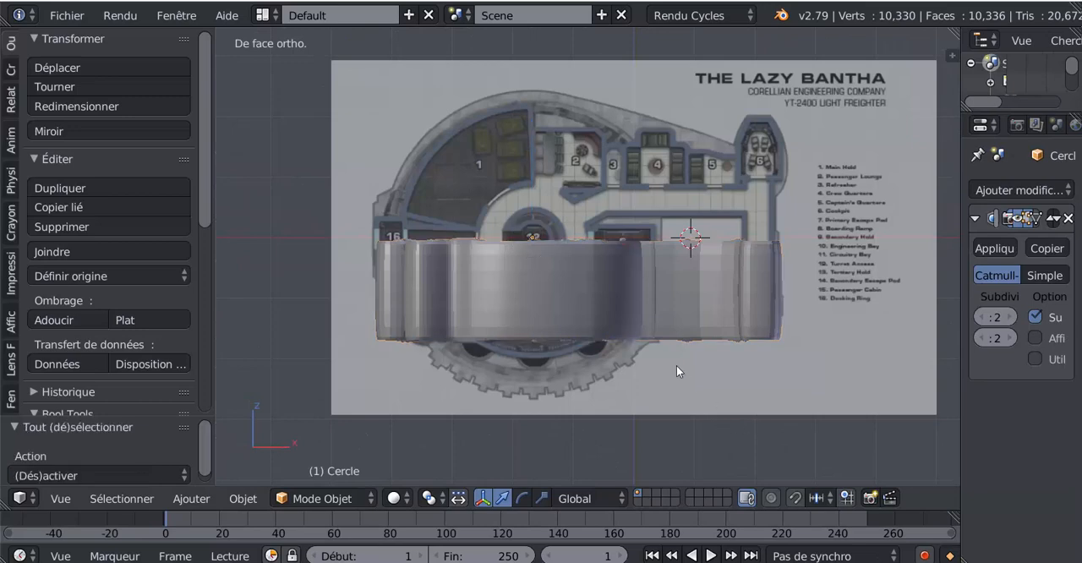
{"action": "key", "text": "Tab"}
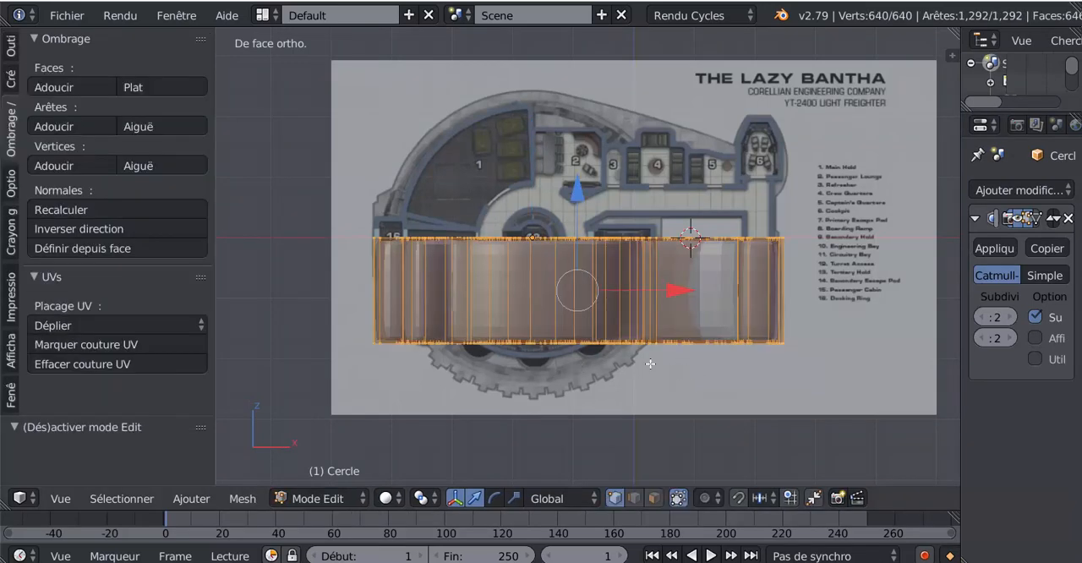
{"action": "key", "text": "z"}
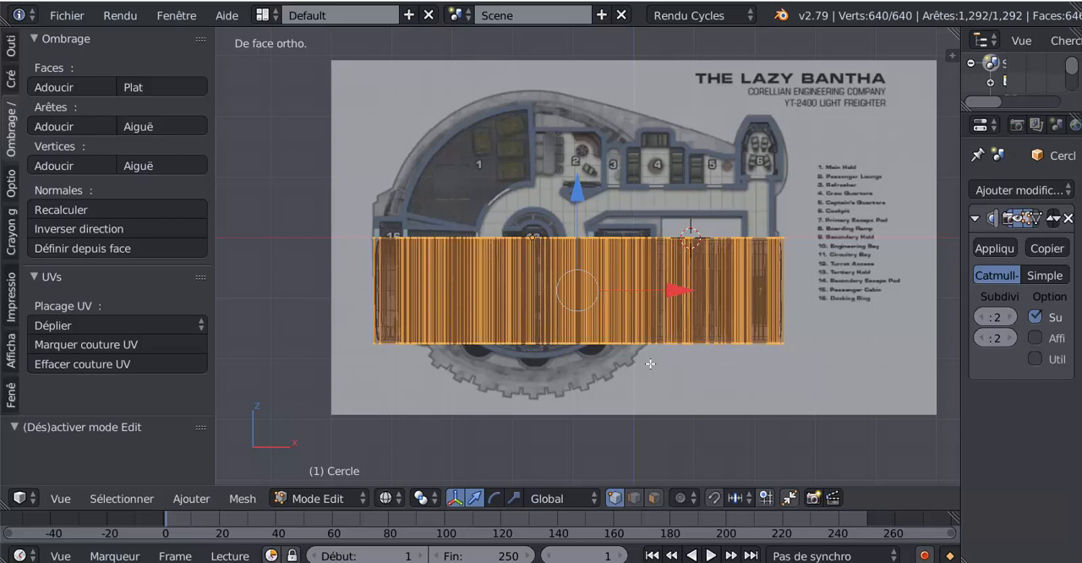
{"action": "key", "text": "a"}
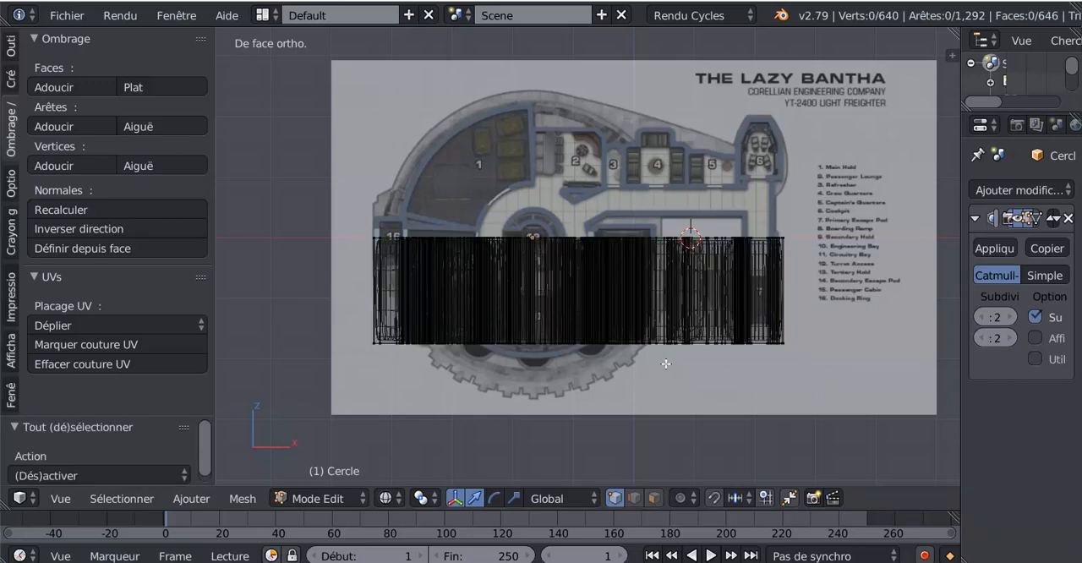
{"action": "key", "text": "a"}
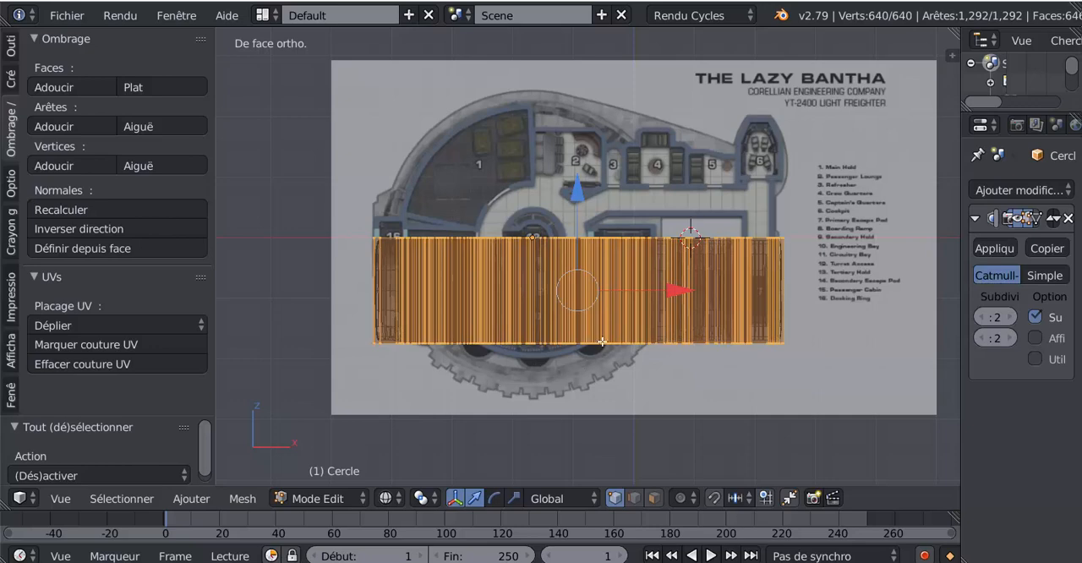
{"action": "key", "text": "z"}
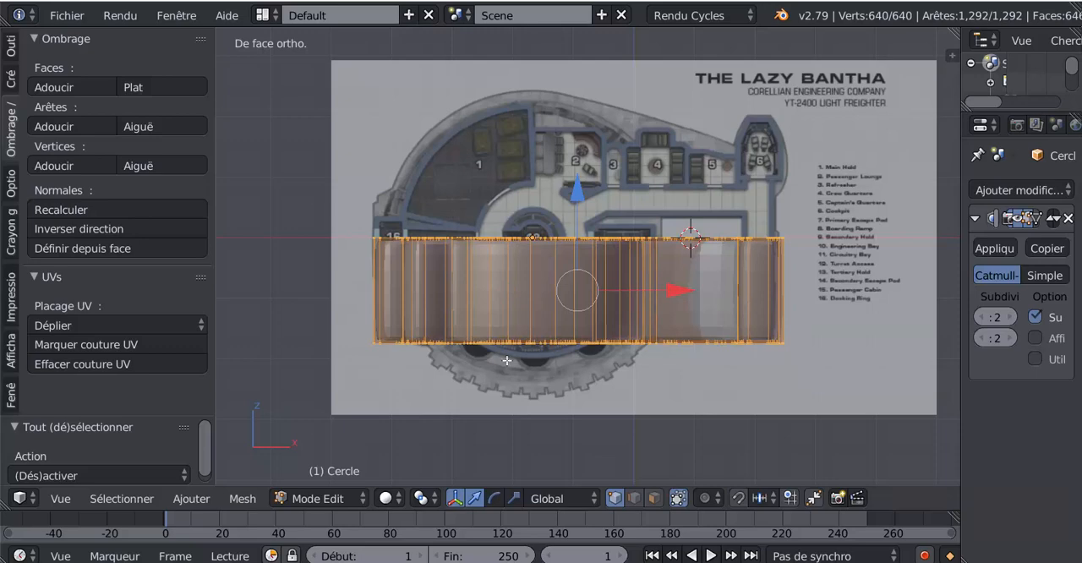
- Bisect the entire wall mesh with a cut line running across its full width at about mid-height
{"action": "left_click", "coordinate": [11, 45]}
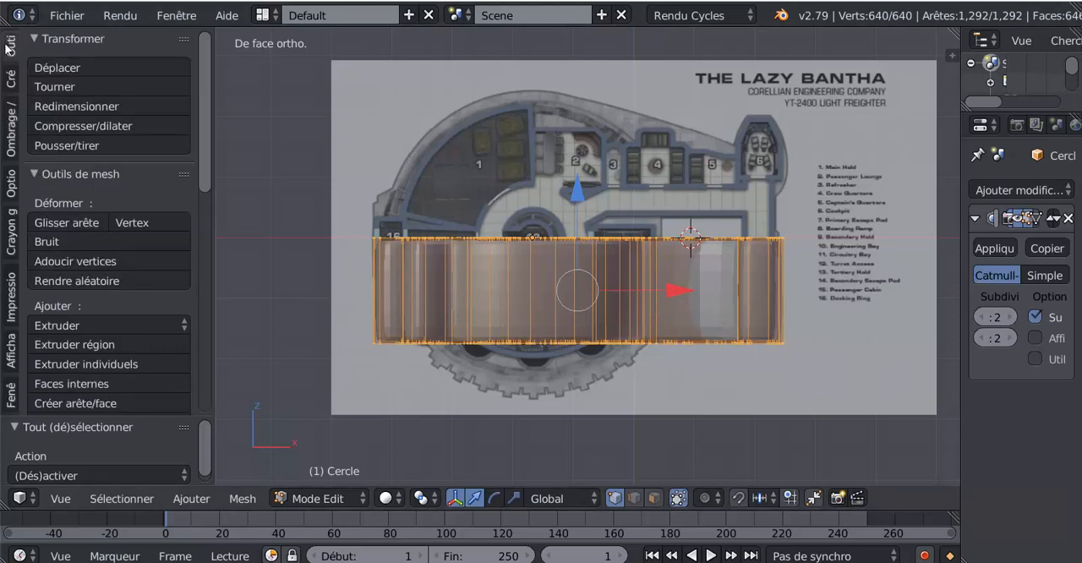
{"action": "scroll", "coordinate": [54, 380], "scroll_direction": "down", "scroll_amount": 8}
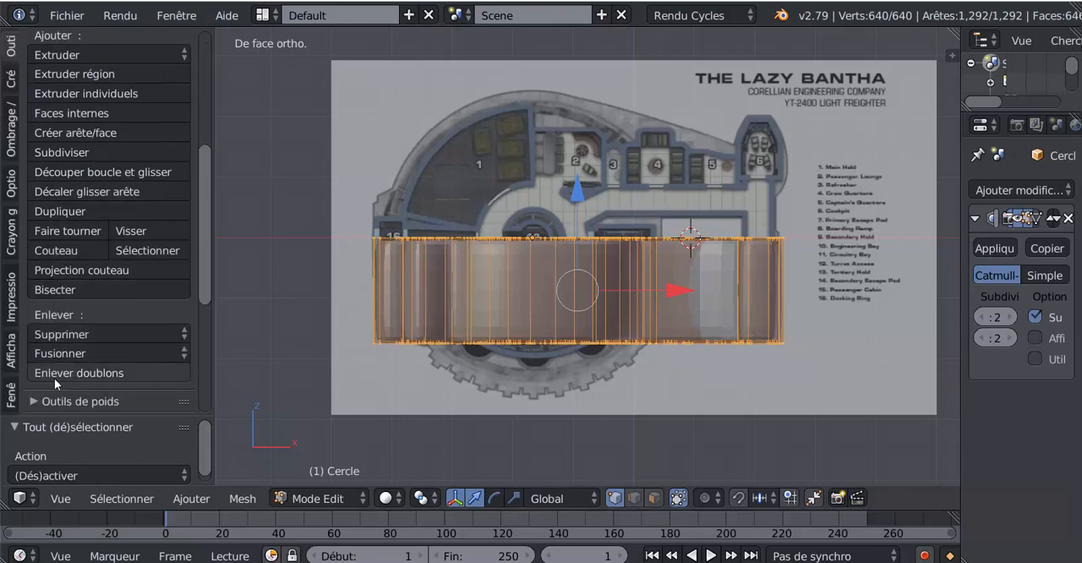
{"action": "left_click", "coordinate": [54, 290]}
{"action": "left_click", "coordinate": [243, 499]}
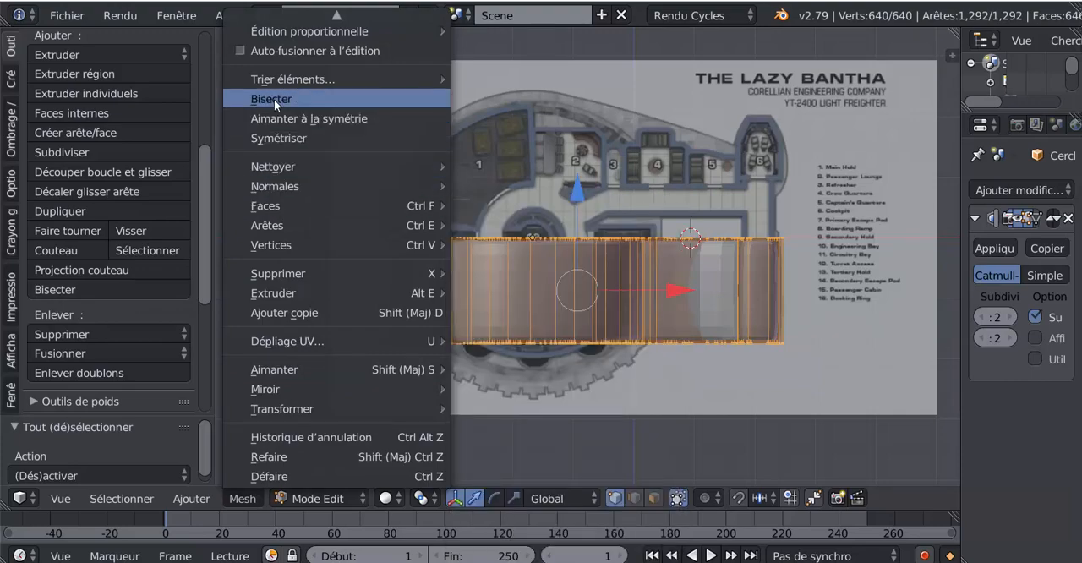
{"action": "left_click", "coordinate": [58, 288]}
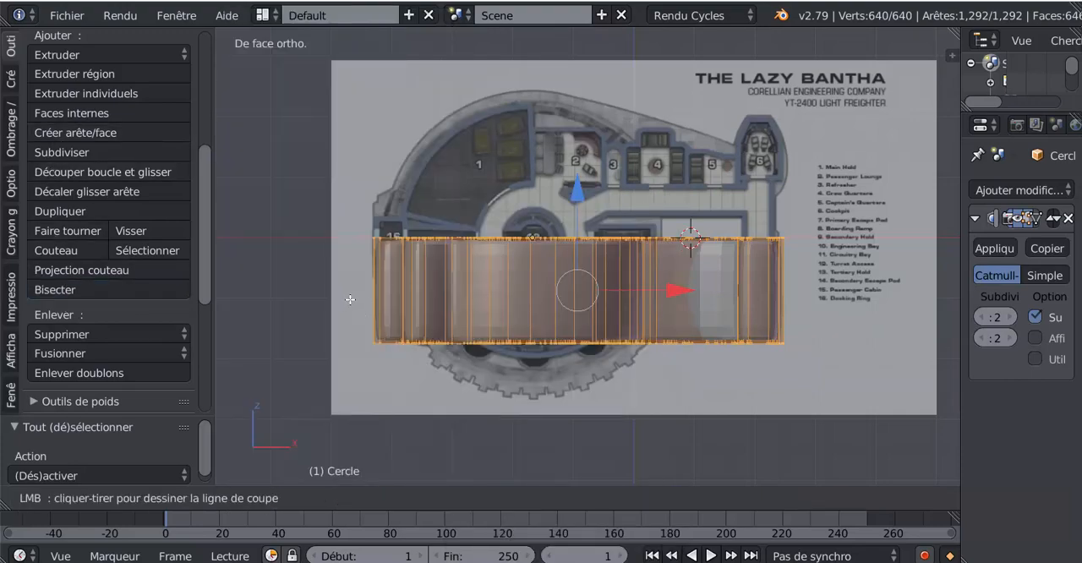
{"action": "left_click_drag", "start_coordinate": [352, 298], "coordinate": [830, 257]}
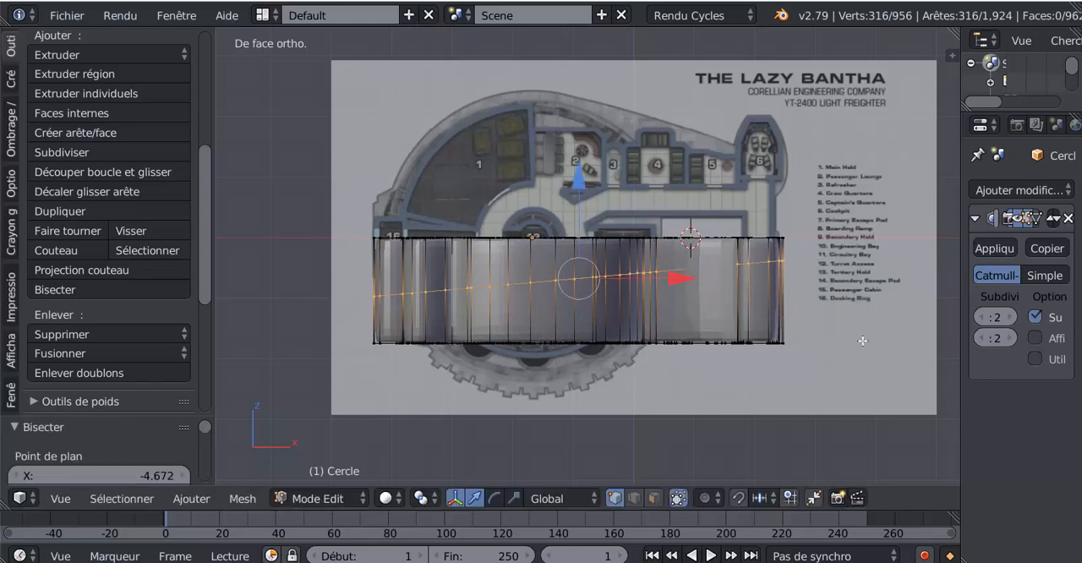
- Slide the bisected edge loop down against the bottom edge of the walls, with a factor of about -0.987
{"action": "key", "text": "g"}
{"action": "key", "text": "g"}
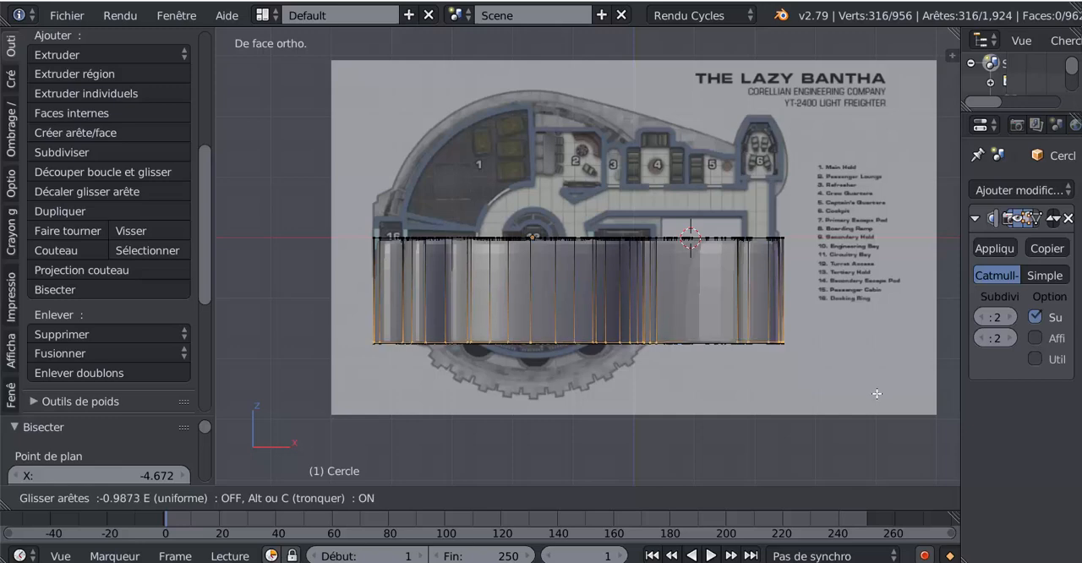
{"action": "left_click", "coordinate": [877, 393]}
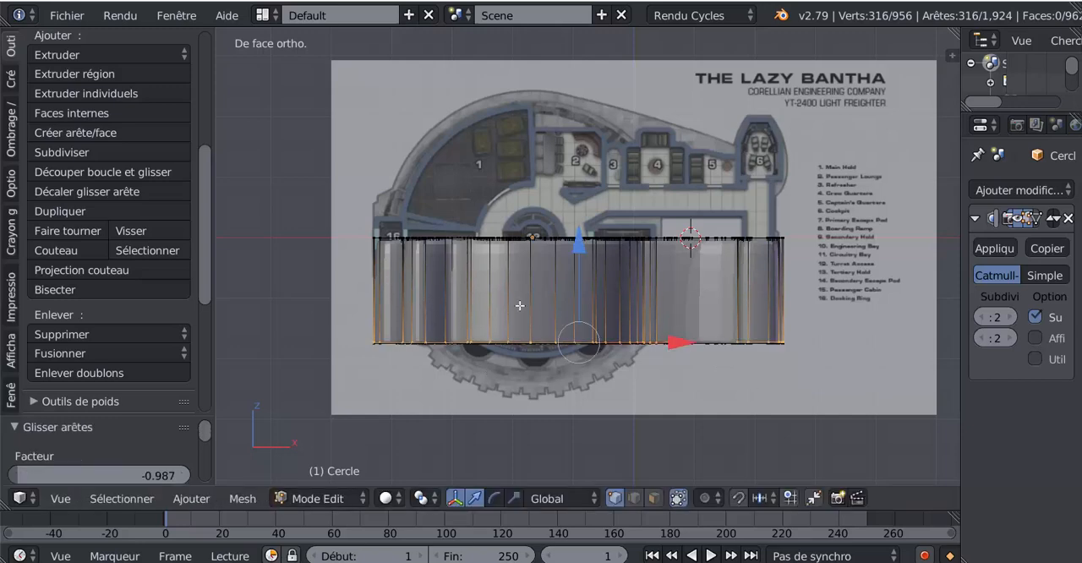
- Bisect the whole wall mesh horizontally again and slide the new edge loop up to the top edge, factor about 0.97
{"action": "key", "text": "a"}
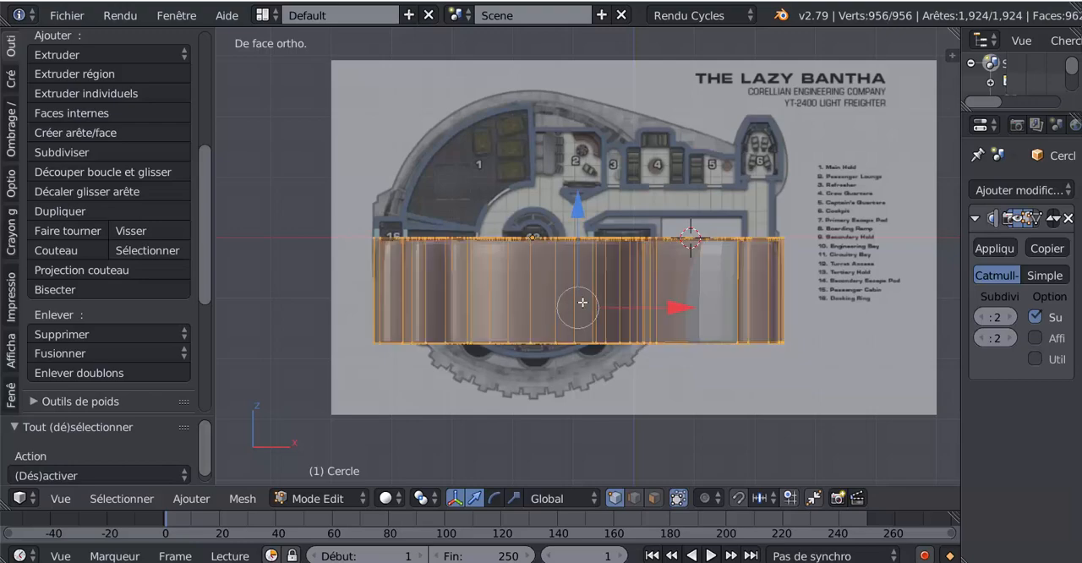
{"action": "left_click", "coordinate": [49, 290]}
{"action": "left_click_drag", "start_coordinate": [343, 294], "coordinate": [791, 293]}
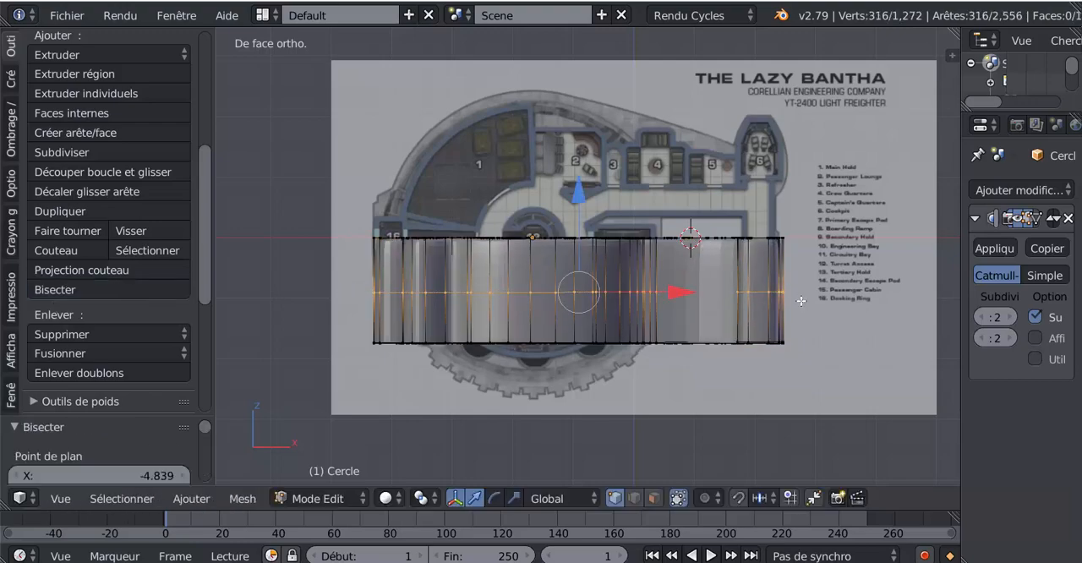
{"action": "key", "text": "g"}
{"action": "key", "text": "g"}
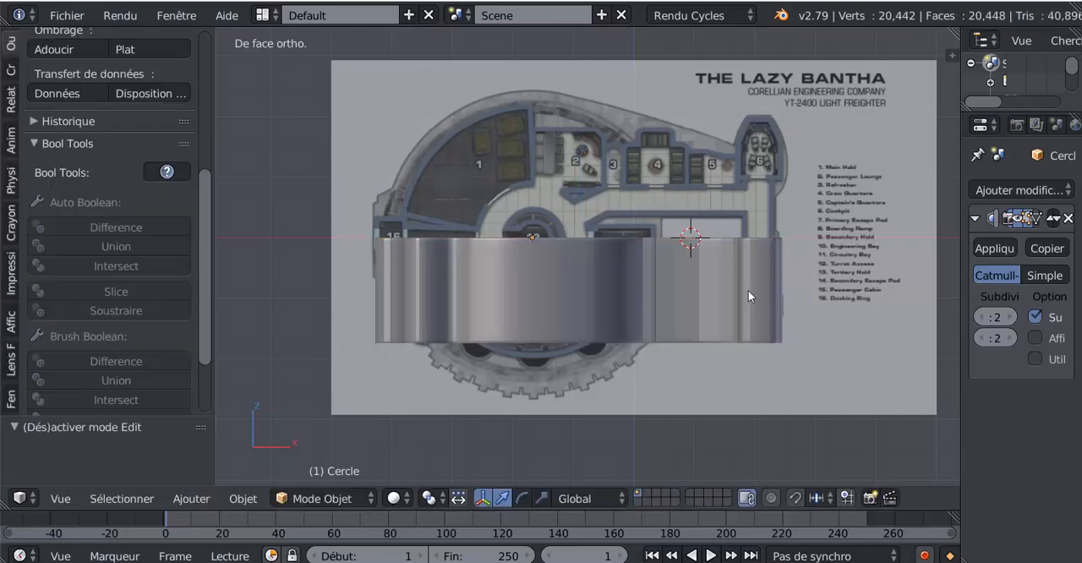
- Add a loop cut on each side of the sharp corner between the long straight corridor wall and the cockpit-side passage, slid close to the corner
{"action": "middle_click_drag", "start_coordinate": [749, 295], "coordinate": [689, 370]}
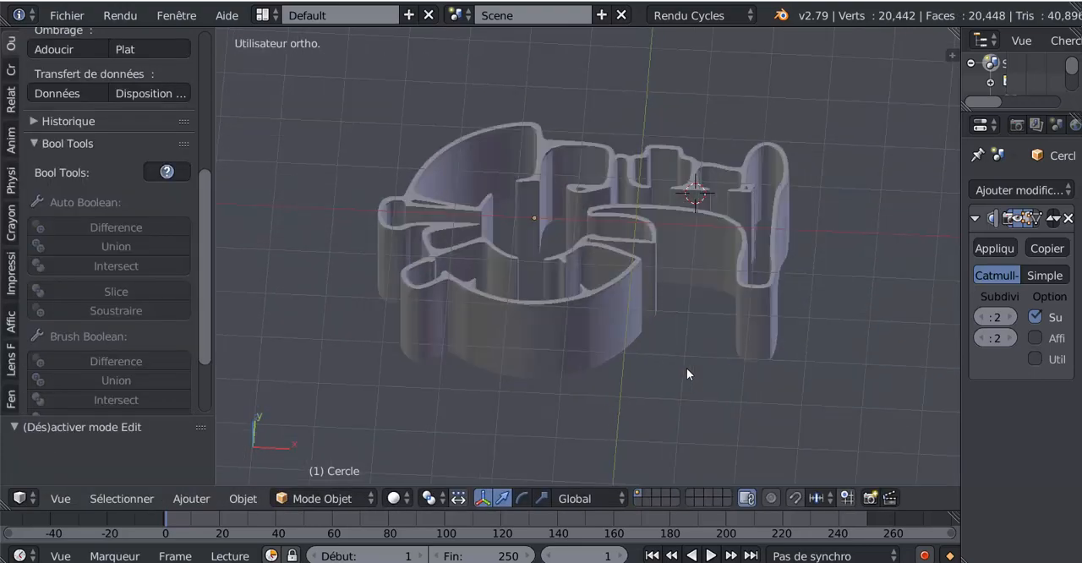
{"action": "scroll", "coordinate": [696, 322], "scroll_direction": "up", "scroll_amount": 3}
{"action": "middle_click_drag", "start_coordinate": [695, 323], "coordinate": [621, 249]}
{"action": "key", "text": "Tab"}
{"action": "middle_click_drag", "start_coordinate": [660, 323], "coordinate": [648, 332]}
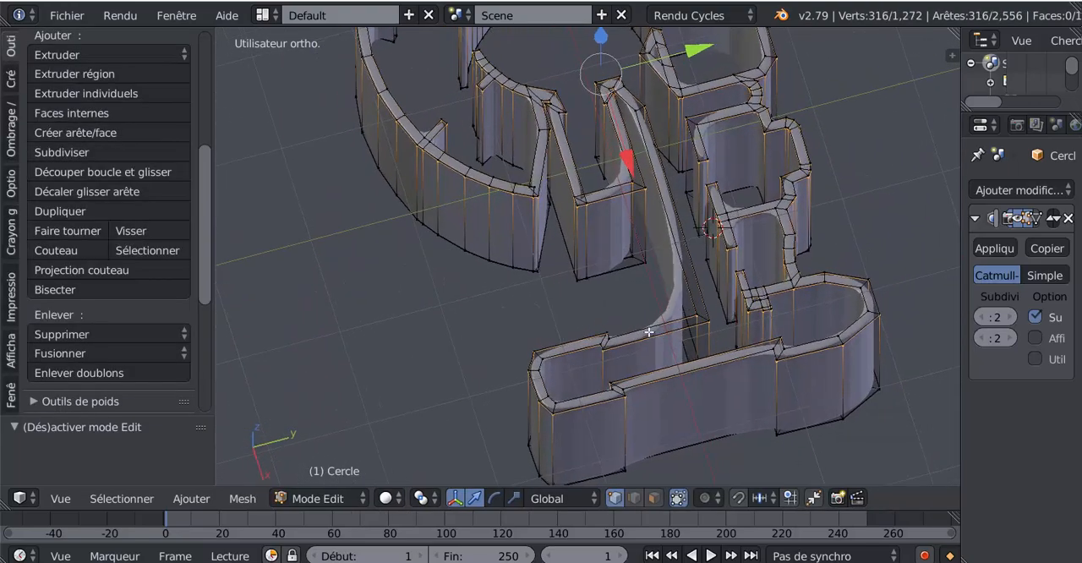
{"action": "key", "text": "ctrl+r"}
{"action": "left_click", "coordinate": [654, 336]}
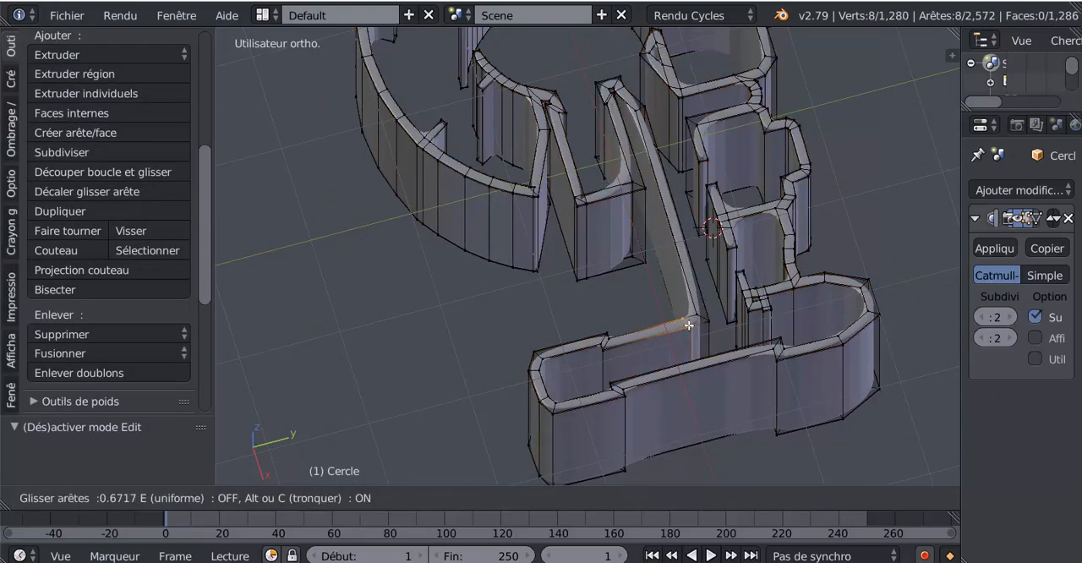
{"action": "left_click", "coordinate": [702, 320]}
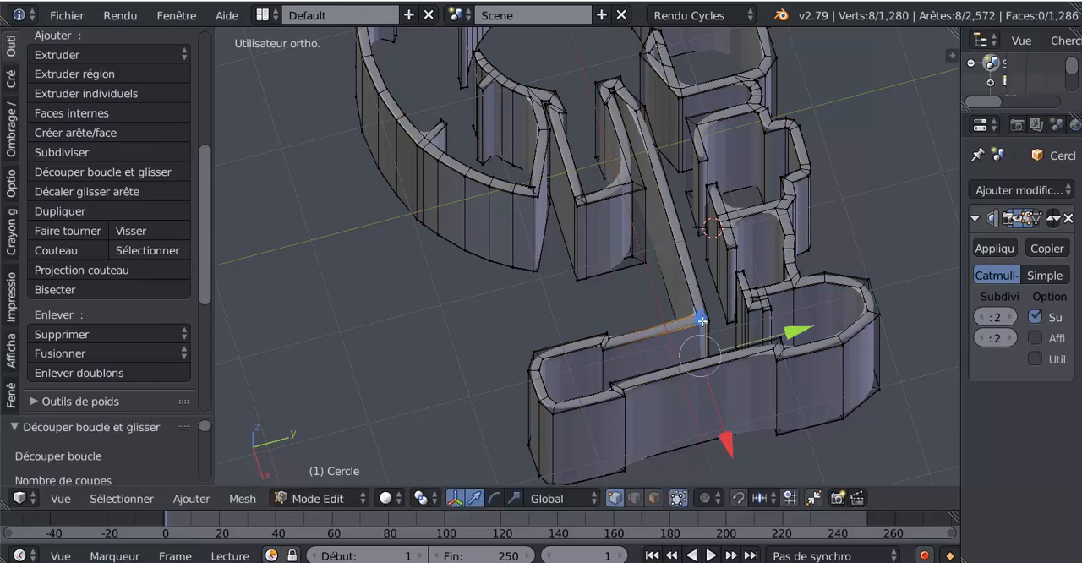
{"action": "key", "text": "ctrl+r"}
{"action": "left_click", "coordinate": [683, 231]}
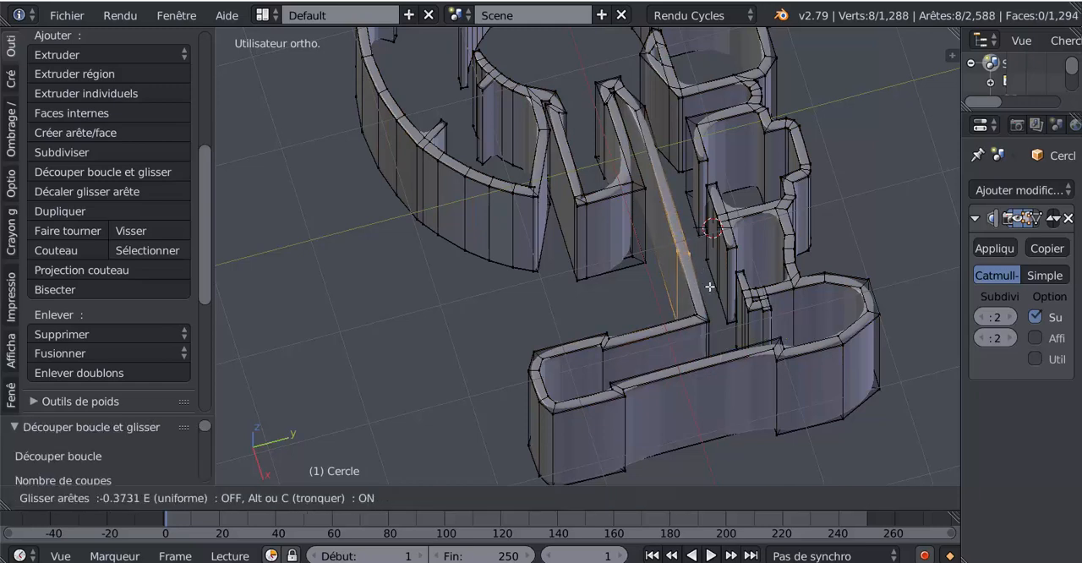
{"action": "left_click", "coordinate": [726, 336]}
- Add a loop cut on each side of the small notch in the passage's inner wall, slid close to the notch
{"action": "key", "text": "ctrl+r"}
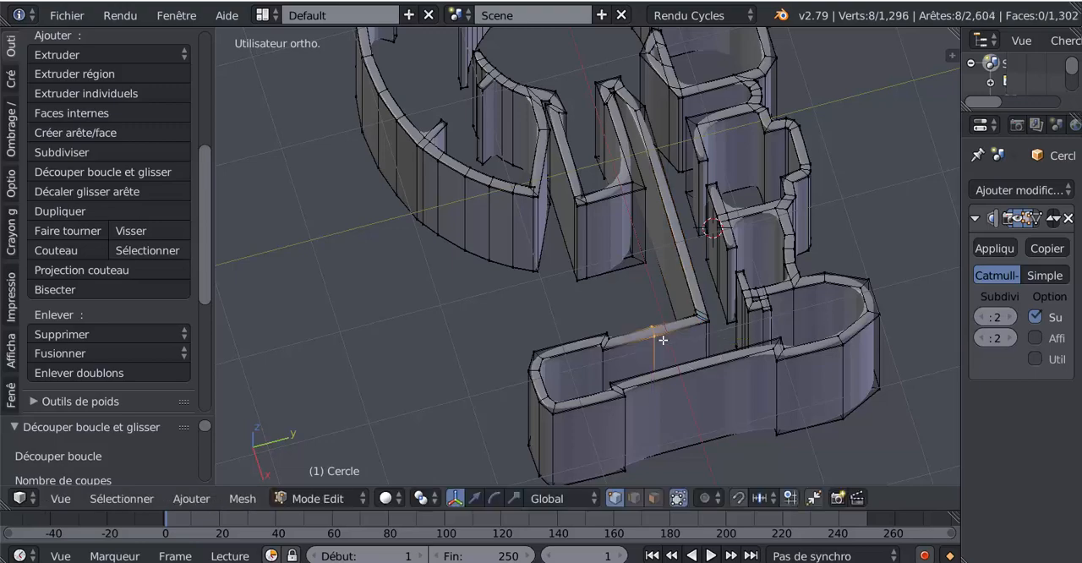
{"action": "left_click", "coordinate": [622, 355]}
{"action": "left_click", "coordinate": [628, 370]}
{"action": "key", "text": "ctrl+r"}
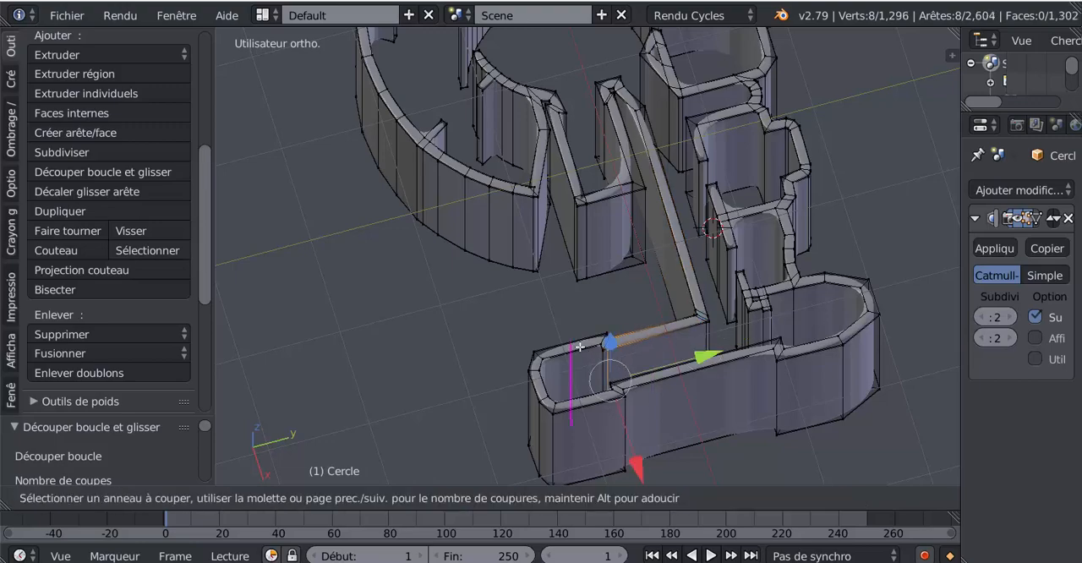
{"action": "left_click", "coordinate": [594, 344]}
{"action": "left_click", "coordinate": [630, 344]}
- Add a loop cut on the long straight outer wall and slide it against the notch near its closed end, factor about 0.957
{"action": "key", "text": "ctrl+r"}
{"action": "left_click", "coordinate": [674, 360]}
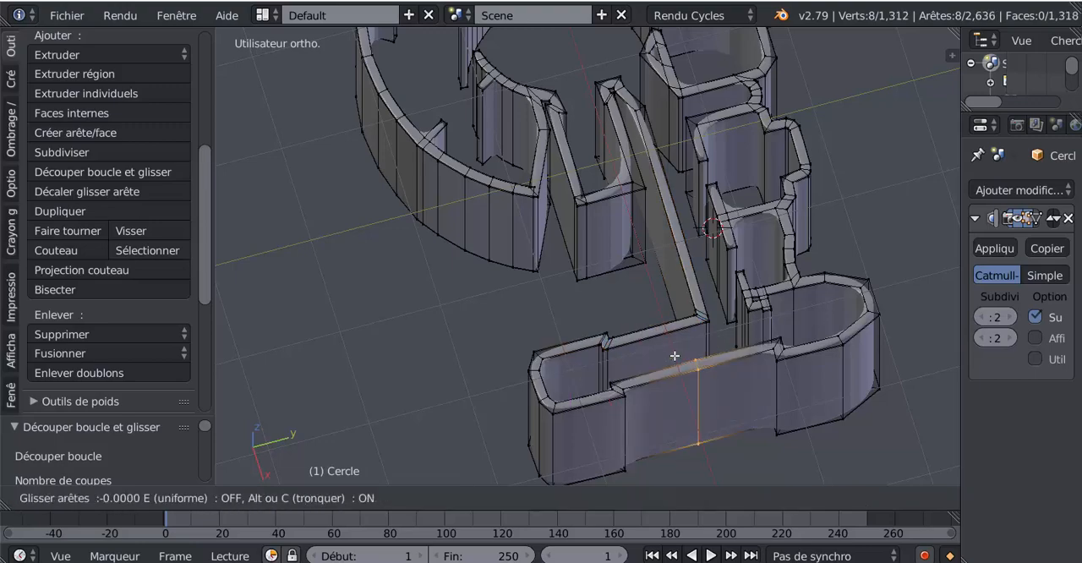
{"action": "left_click", "coordinate": [675, 356]}
{"action": "key", "text": "g"}
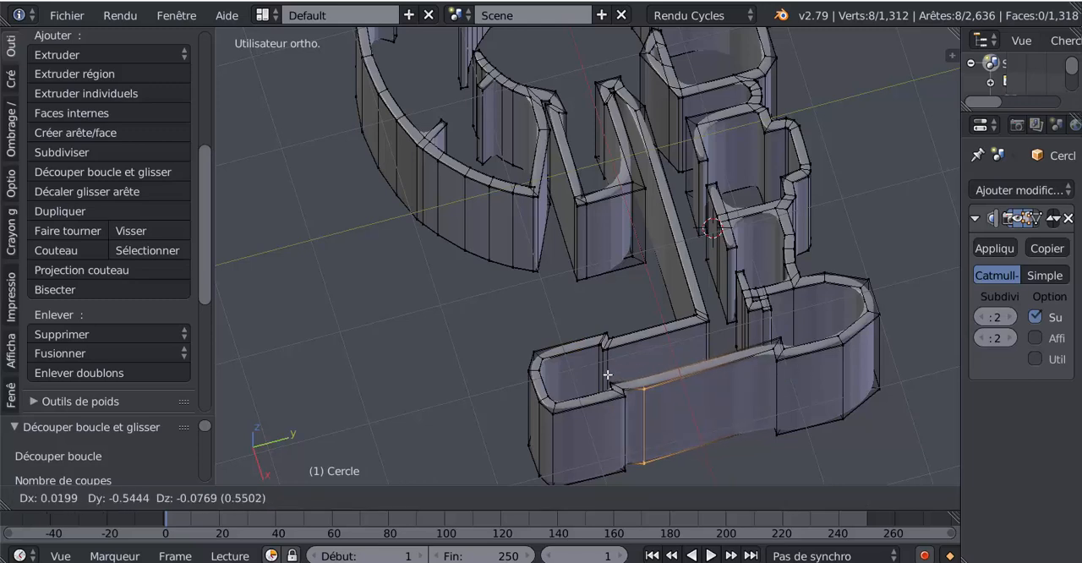
{"action": "key", "text": "Escape"}
{"action": "key", "text": "g"}
{"action": "key", "text": "g"}
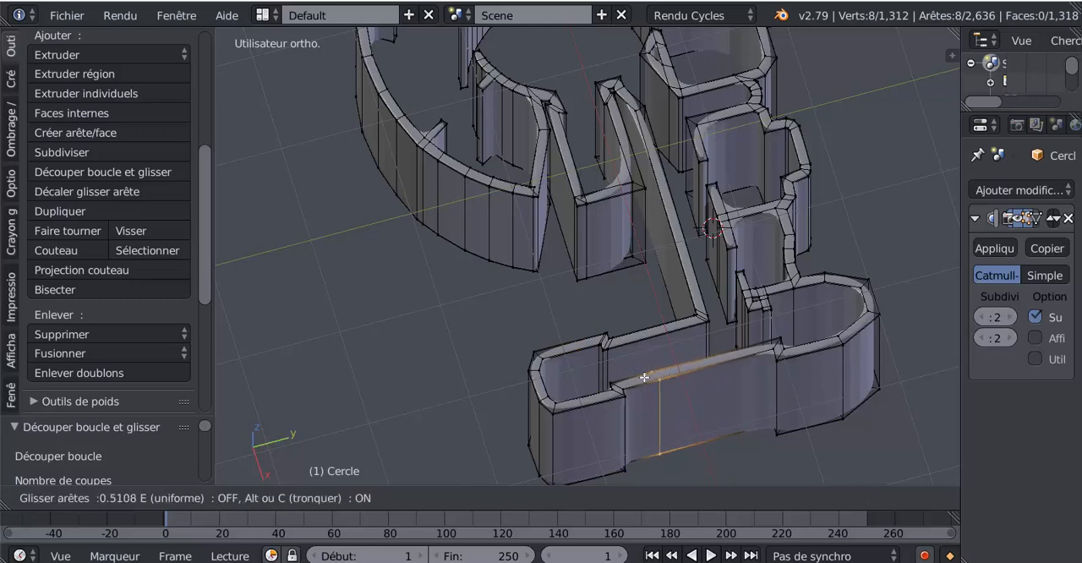
{"action": "left_click", "coordinate": [621, 385]}
- Add two loop cuts on the short outer face beyond the notch, one against the notch and one against the closed end's corner
{"action": "key", "text": "ctrl+r"}
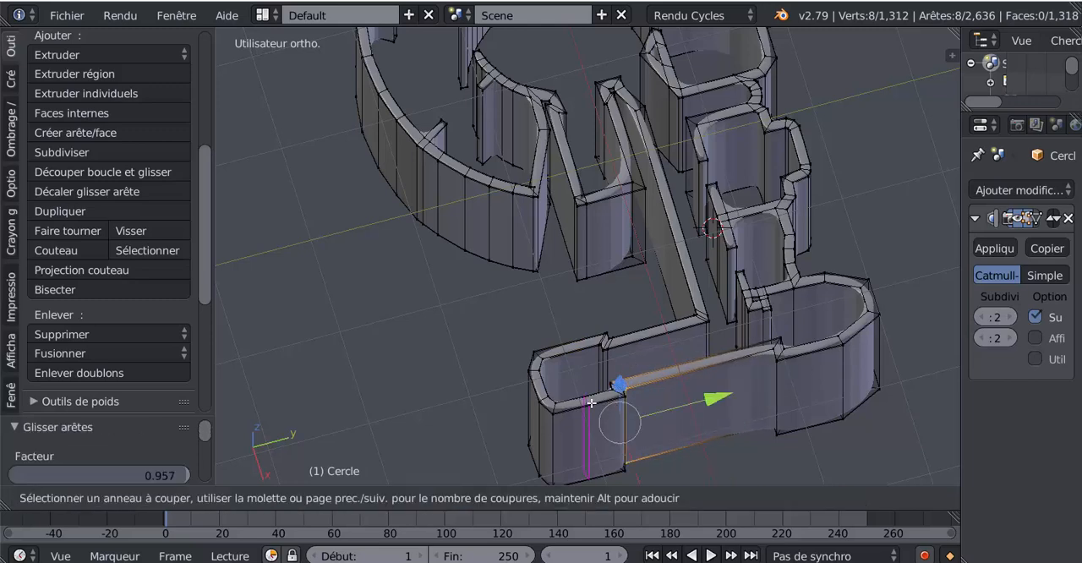
{"action": "left_click", "coordinate": [591, 404]}
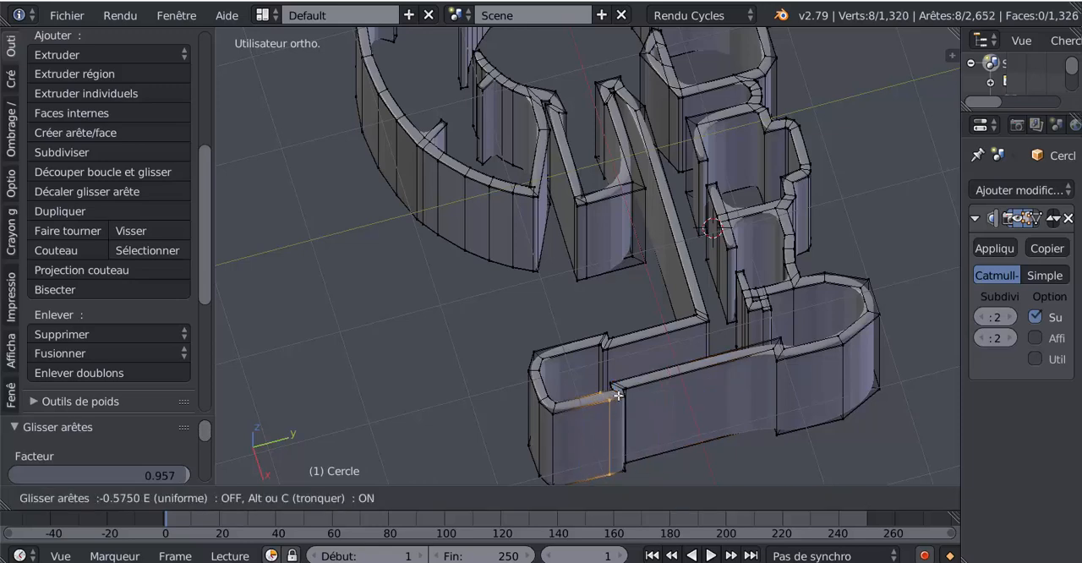
{"action": "left_click", "coordinate": [622, 395]}
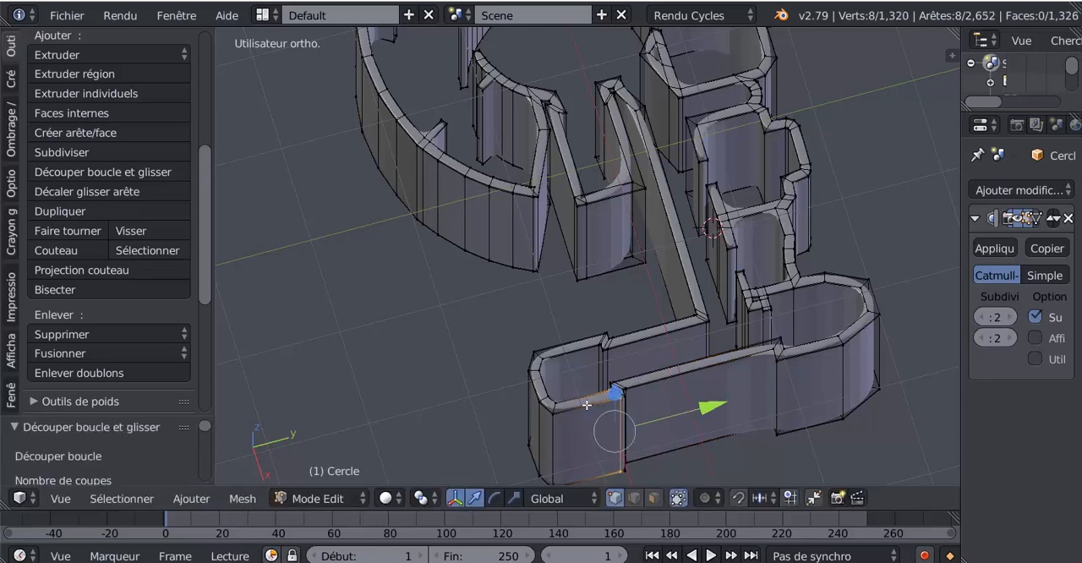
{"action": "key", "text": "ctrl+r"}
{"action": "left_click", "coordinate": [586, 405]}
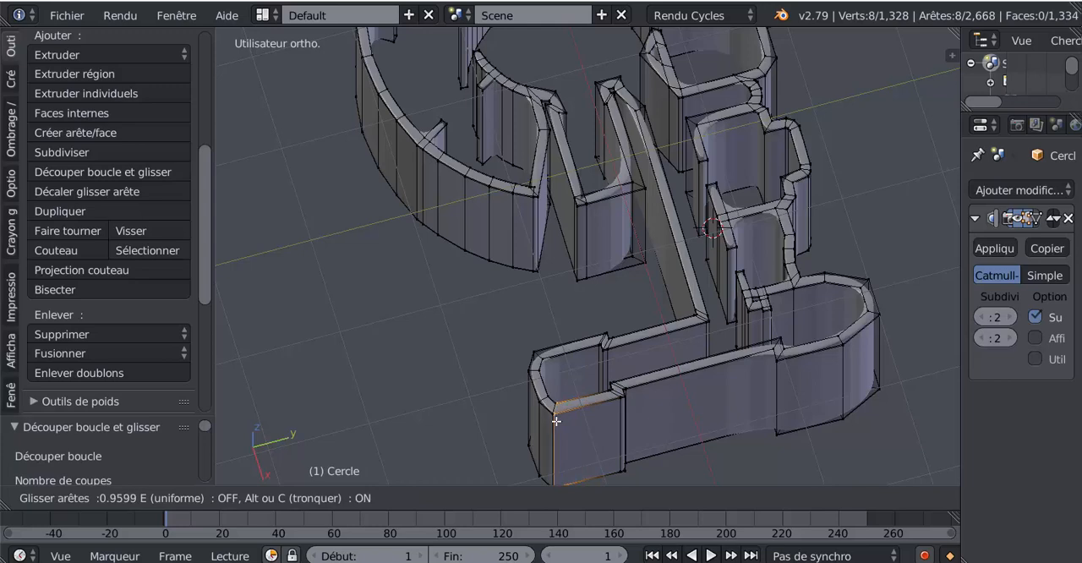
{"action": "left_click", "coordinate": [556, 421]}
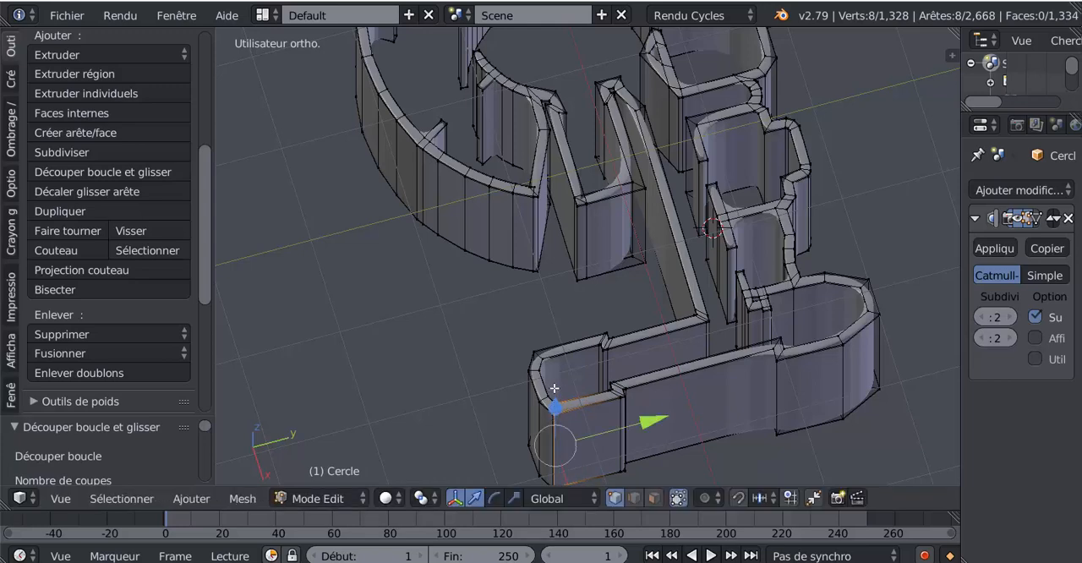
- Add a loop cut on the outer wall face just past the far notch of the long straight section
{"action": "key", "text": "ctrl+r"}
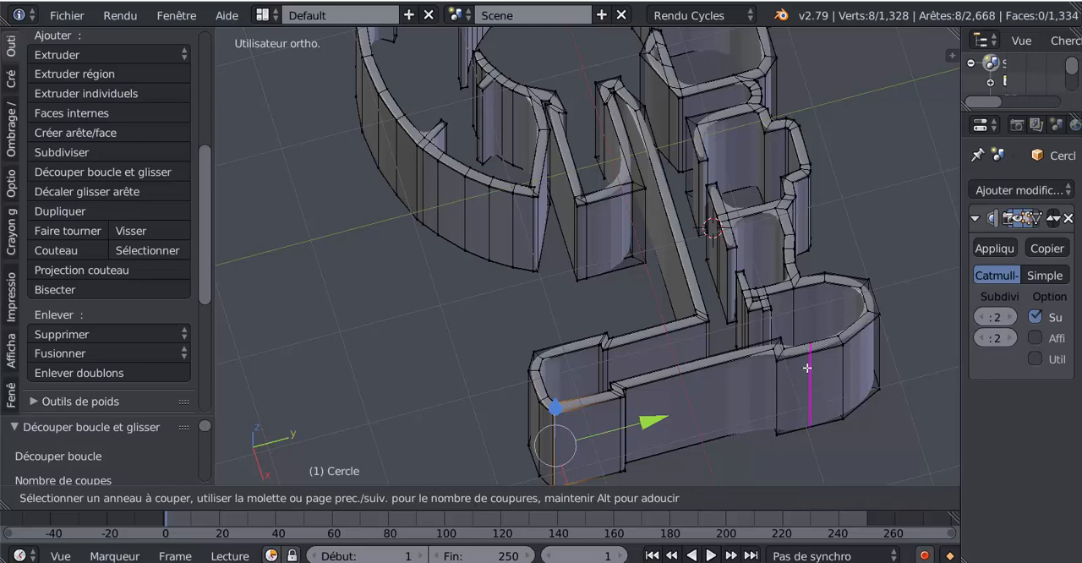
- Slide a loop cut past the far notch tight against it, and add two loop cuts across the notch's short face, one near each corner
{"action": "left_click", "coordinate": [814, 351]}
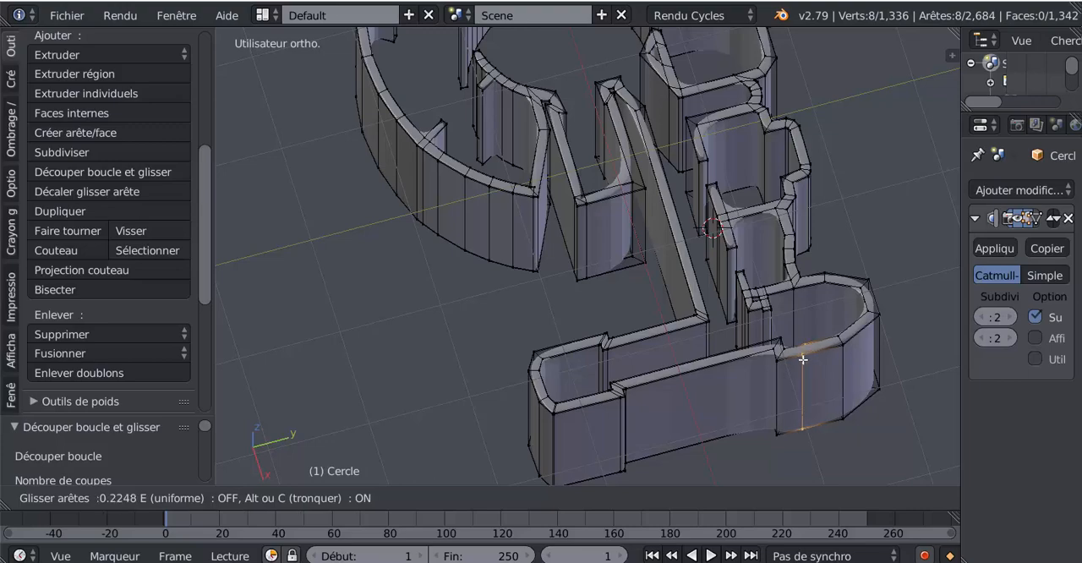
{"action": "left_click", "coordinate": [787, 372]}
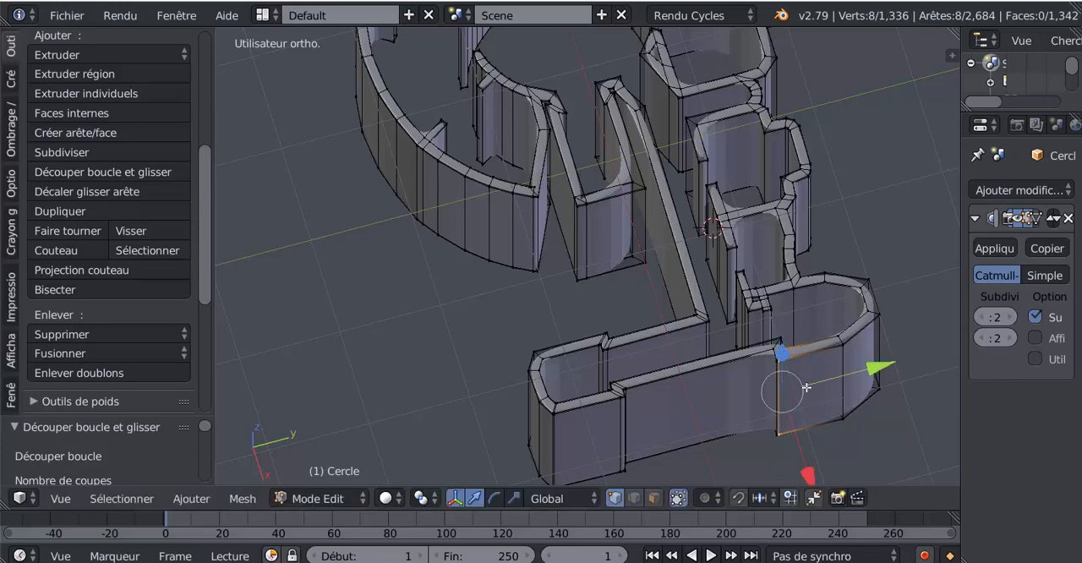
{"action": "scroll", "coordinate": [807, 387], "scroll_direction": "up", "scroll_amount": 4}
{"action": "scroll", "coordinate": [744, 320], "scroll_direction": "up", "scroll_amount": 1}
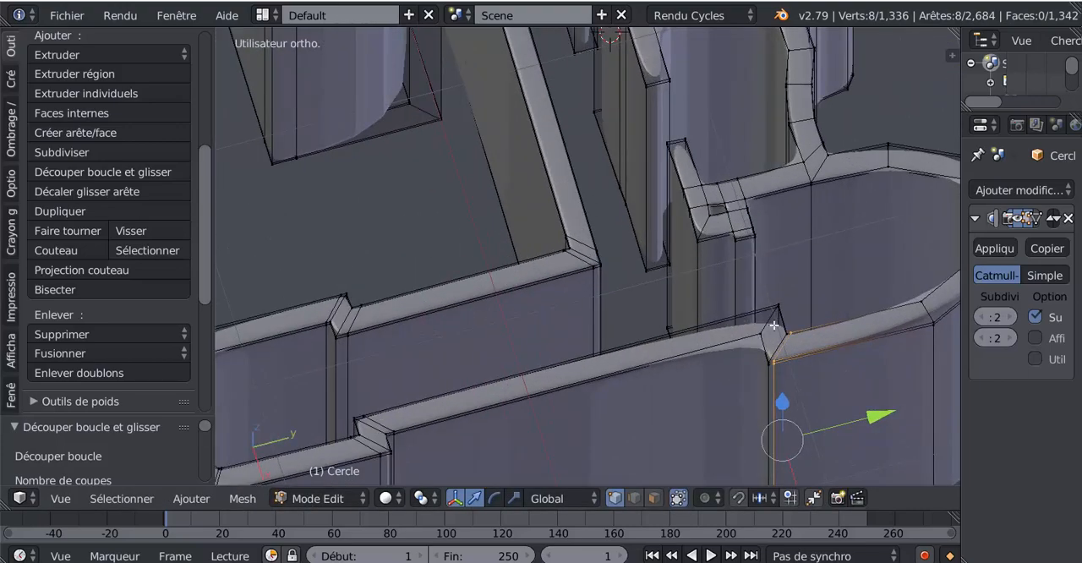
{"action": "key", "text": "ctrl+r"}
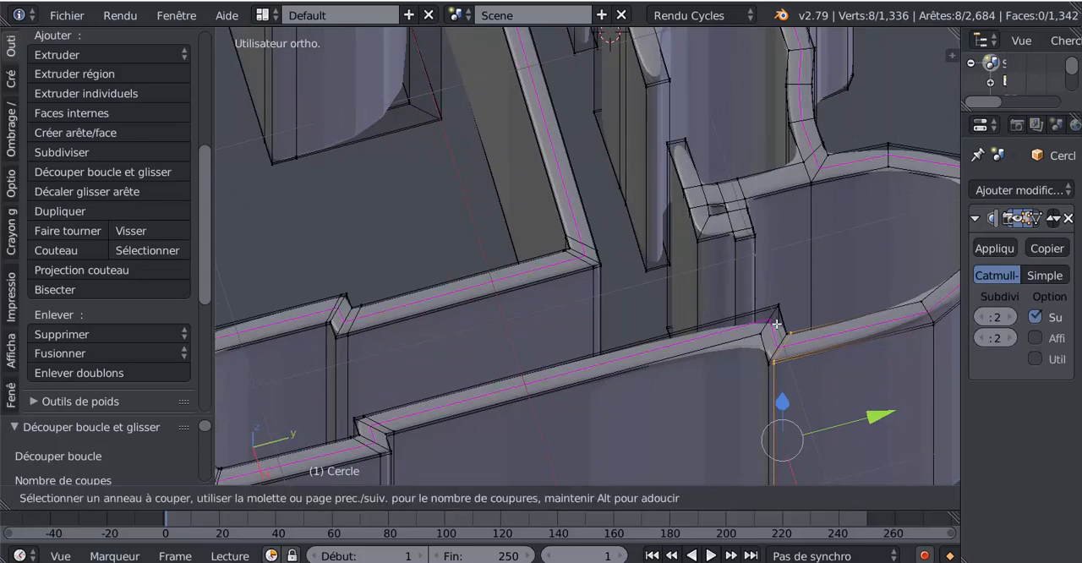
{"action": "left_click", "coordinate": [777, 321]}
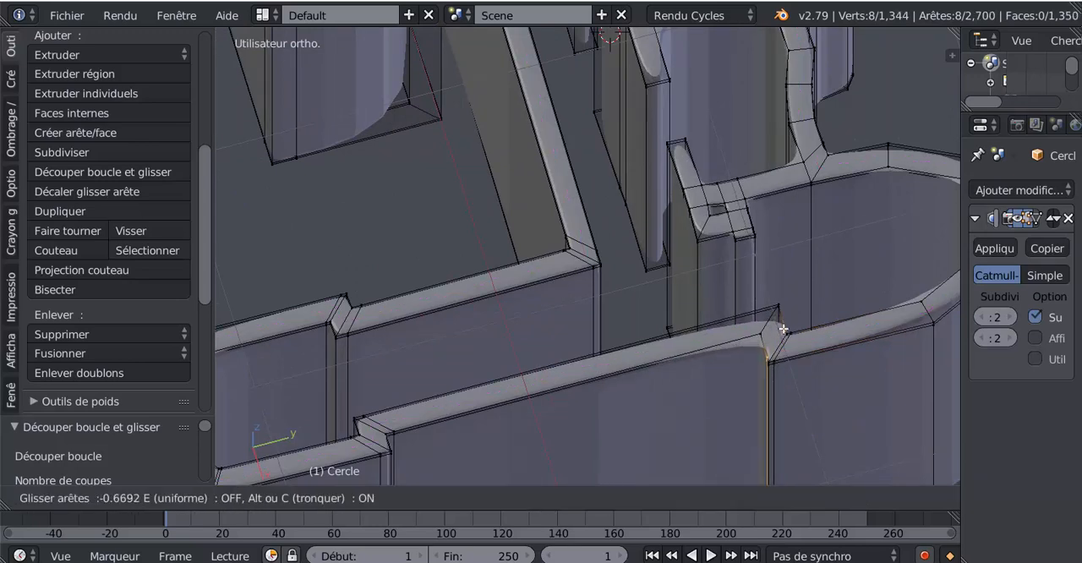
{"action": "left_click", "coordinate": [784, 331]}
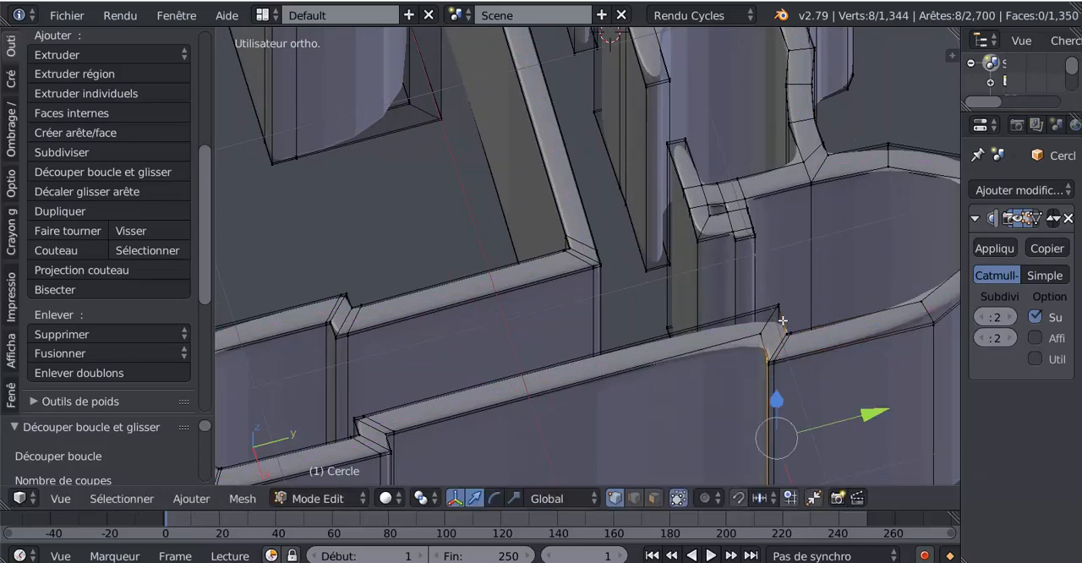
{"action": "key", "text": "ctrl+r"}
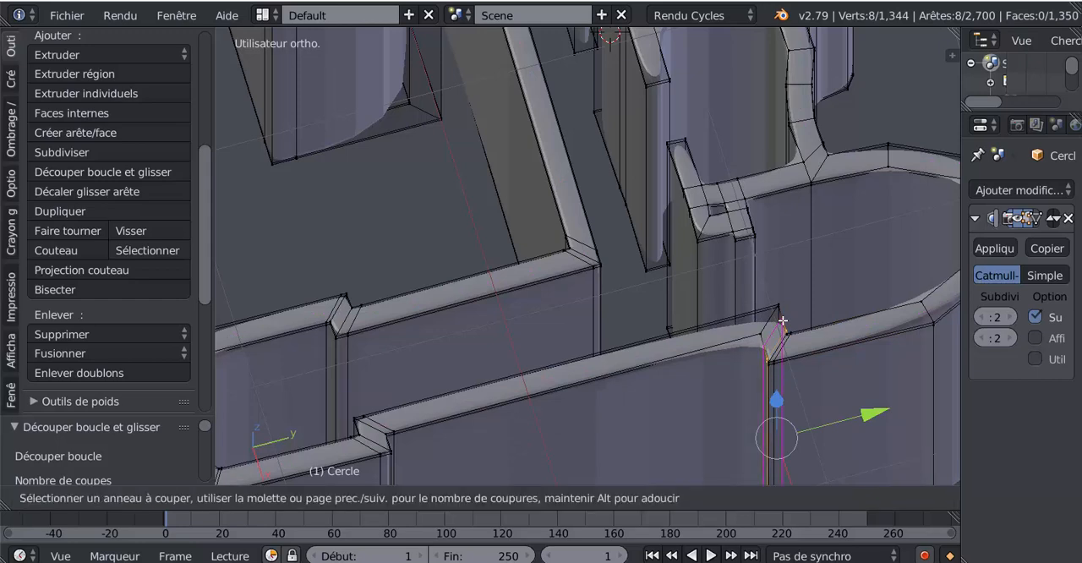
{"action": "left_click", "coordinate": [783, 322]}
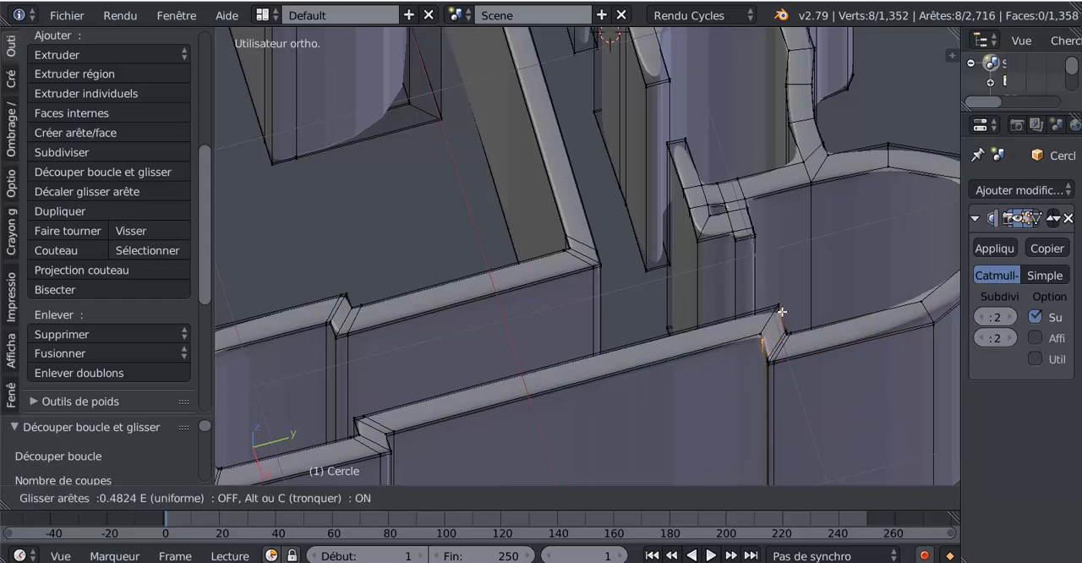
{"action": "left_click", "coordinate": [775, 314]}
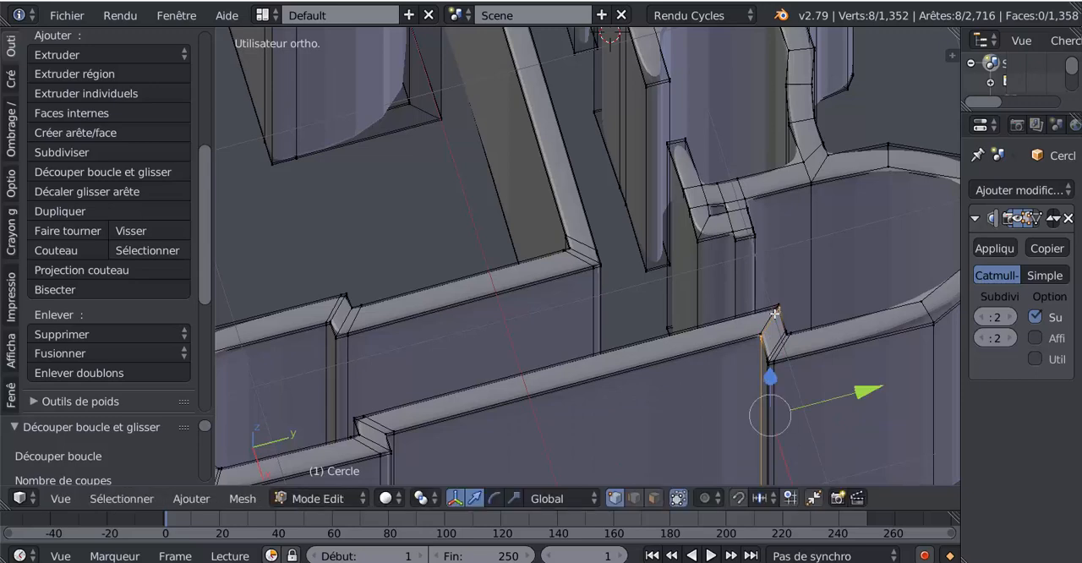
- Add a loop cut on the long straight outer wall and slide it against the corner of the far notch
{"action": "key", "text": "ctrl+r"}
{"action": "left_click", "coordinate": [656, 355]}
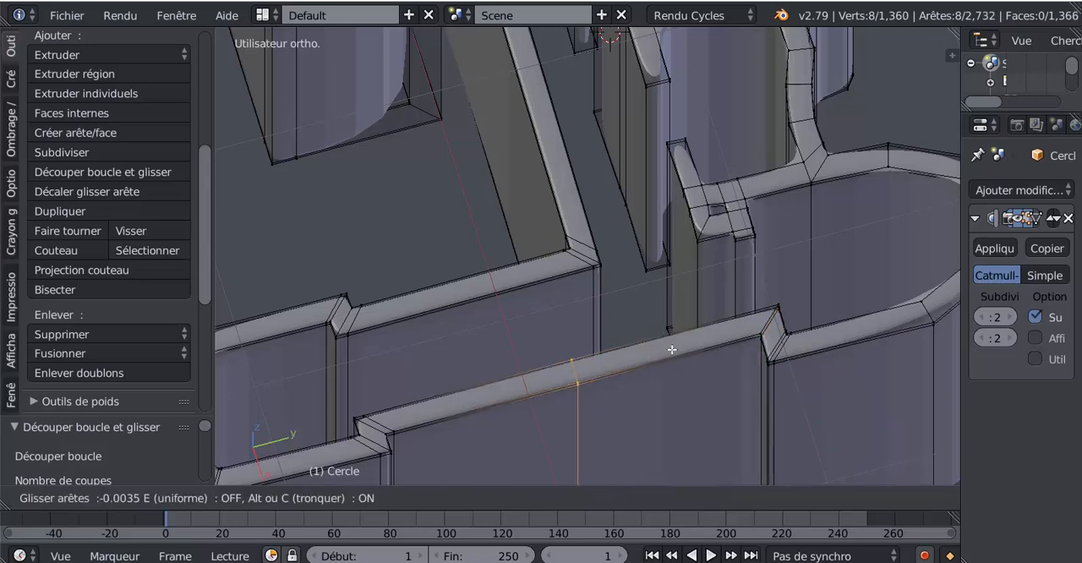
{"action": "left_click", "coordinate": [826, 290]}
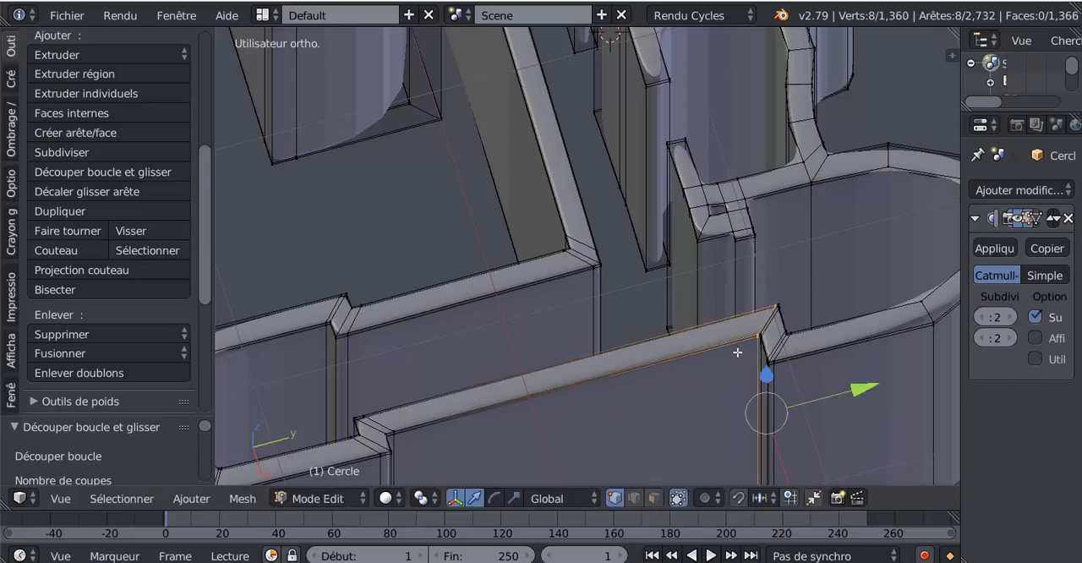
- Examine the subdivided walls in Object Mode from several angles for corners that are still too rounded
{"action": "scroll", "coordinate": [732, 359], "scroll_direction": "down", "scroll_amount": 4}
{"action": "key", "text": "Tab"}
{"action": "middle_click_drag", "start_coordinate": [730, 368], "coordinate": [860, 327]}
{"action": "scroll", "coordinate": [532, 367], "scroll_direction": "down", "scroll_amount": 2}
{"action": "key", "text": "Tab"}
{"action": "scroll", "coordinate": [537, 364], "scroll_direction": "down", "scroll_amount": 5}
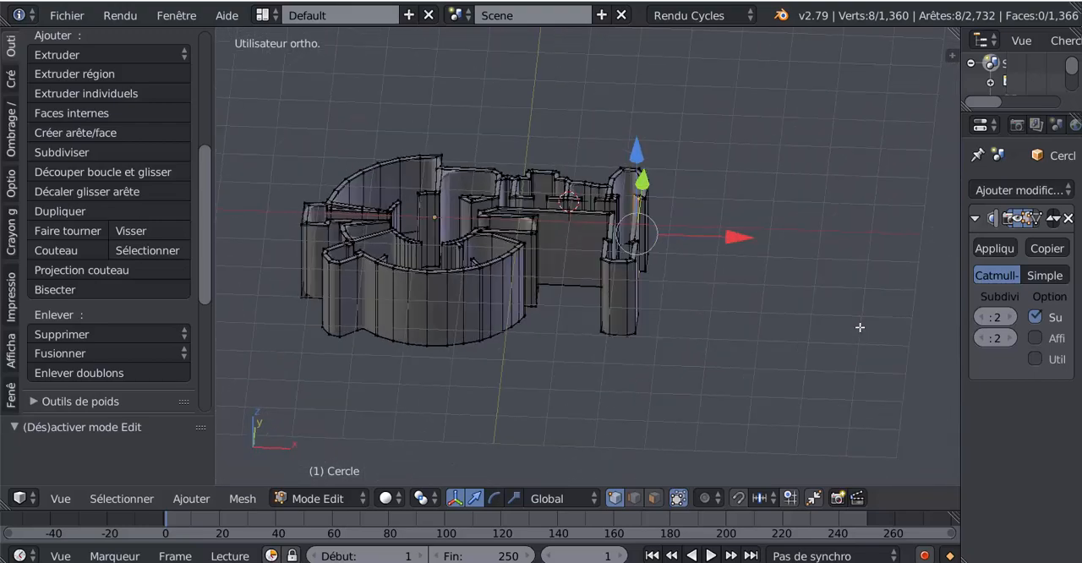
{"action": "middle_click_drag", "start_coordinate": [693, 429], "coordinate": [708, 432]}
{"action": "key", "text": "Tab"}
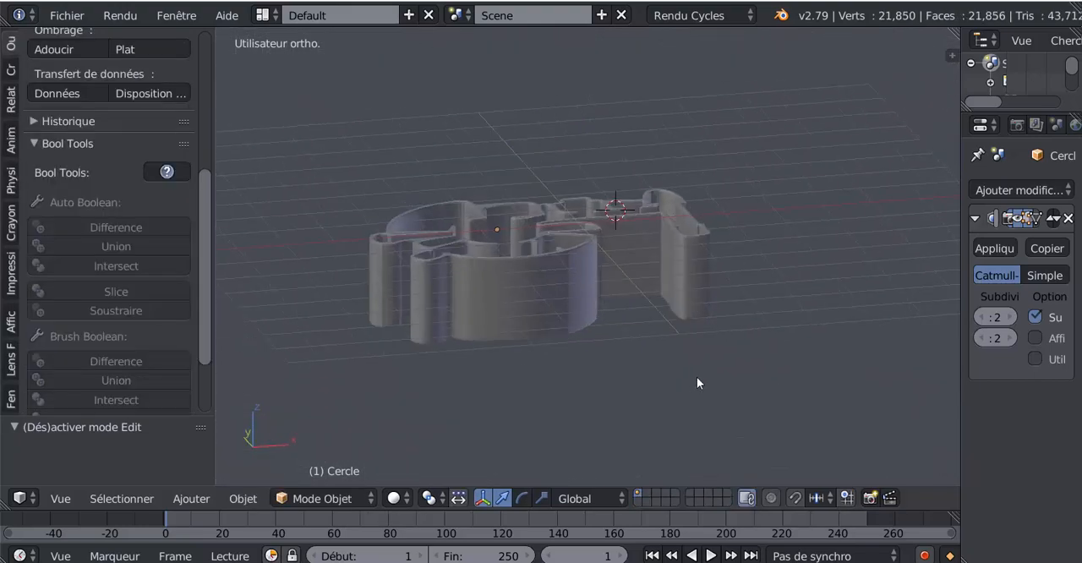
{"action": "middle_click_drag", "start_coordinate": [696, 377], "coordinate": [662, 360]}
{"action": "middle_click_drag", "start_coordinate": [663, 388], "coordinate": [587, 391]}
- Add a loop cut on the upper wall of the small room below the long passage and slide it into the corner, factor 0.969
{"action": "key", "text": "Tab"}
{"action": "key", "text": "ctrl+r"}
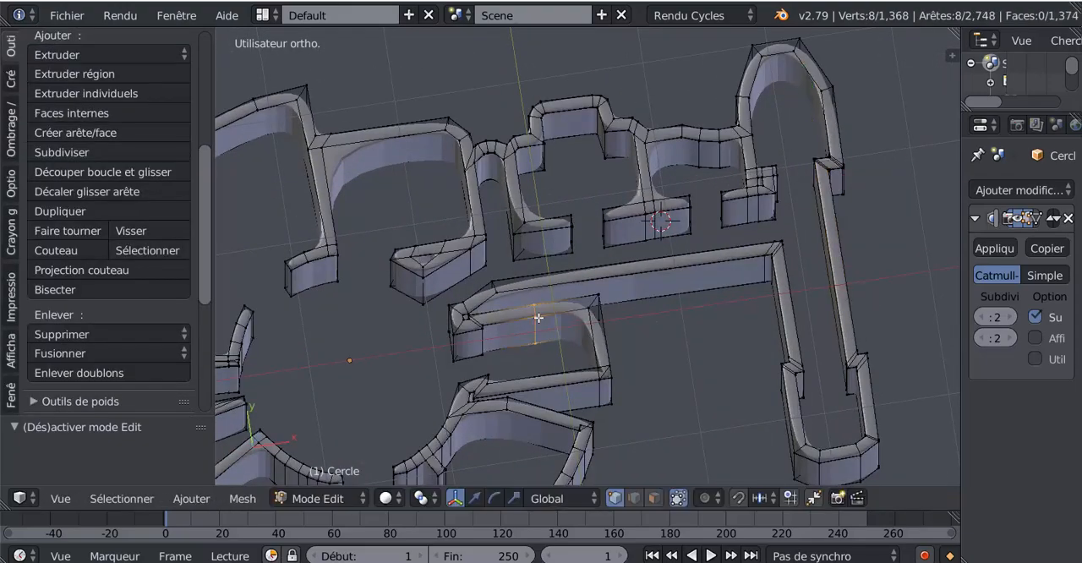
{"action": "left_click", "coordinate": [539, 318]}
{"action": "key", "text": "g"}
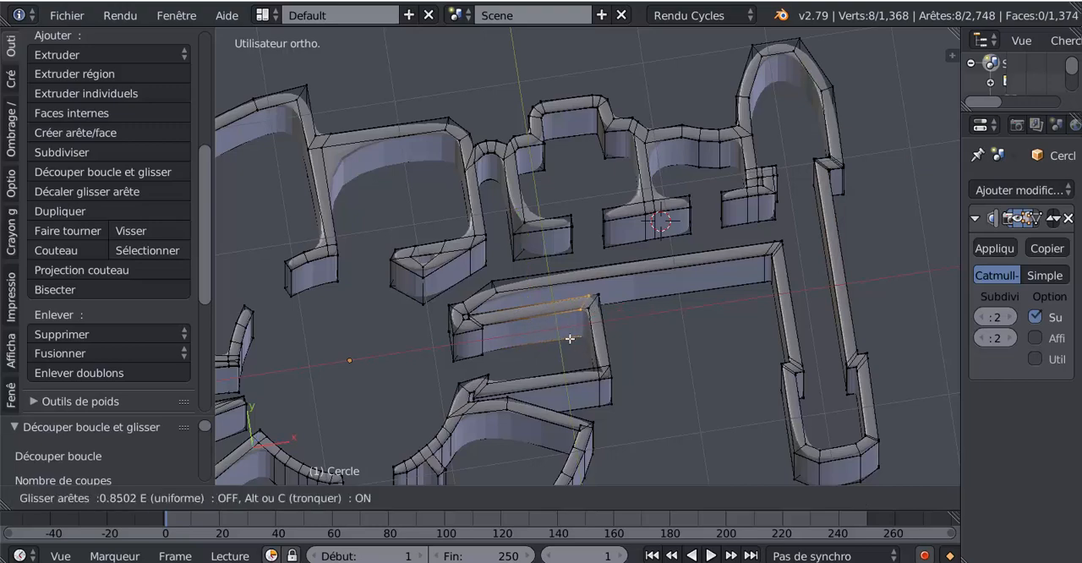
{"action": "left_click", "coordinate": [575, 336]}
- Add loop cuts on the walls beside the quarter-round room: the adjoining room's upper wall at the junction, and the dividing wall at its lower end
{"action": "scroll", "coordinate": [618, 321], "scroll_direction": "down", "scroll_amount": 4}
{"action": "middle_click_drag", "start_coordinate": [618, 320], "coordinate": [602, 336]}
{"action": "middle_click_drag", "start_coordinate": [469, 243], "coordinate": [581, 309], "text": "shift"}
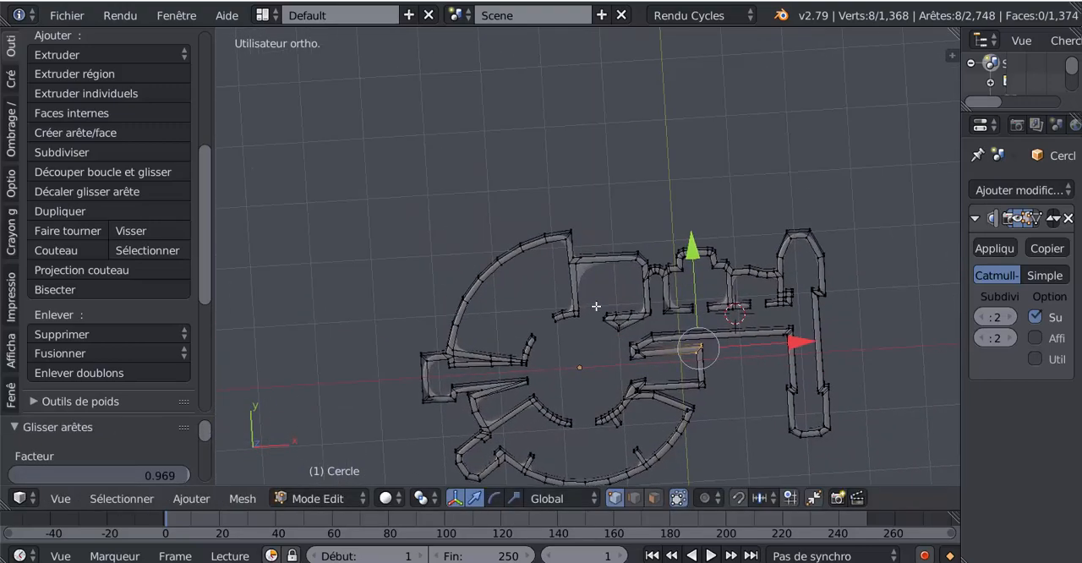
{"action": "scroll", "coordinate": [611, 262], "scroll_direction": "up", "scroll_amount": 3}
{"action": "key", "text": "ctrl+r"}
{"action": "left_click", "coordinate": [610, 263]}
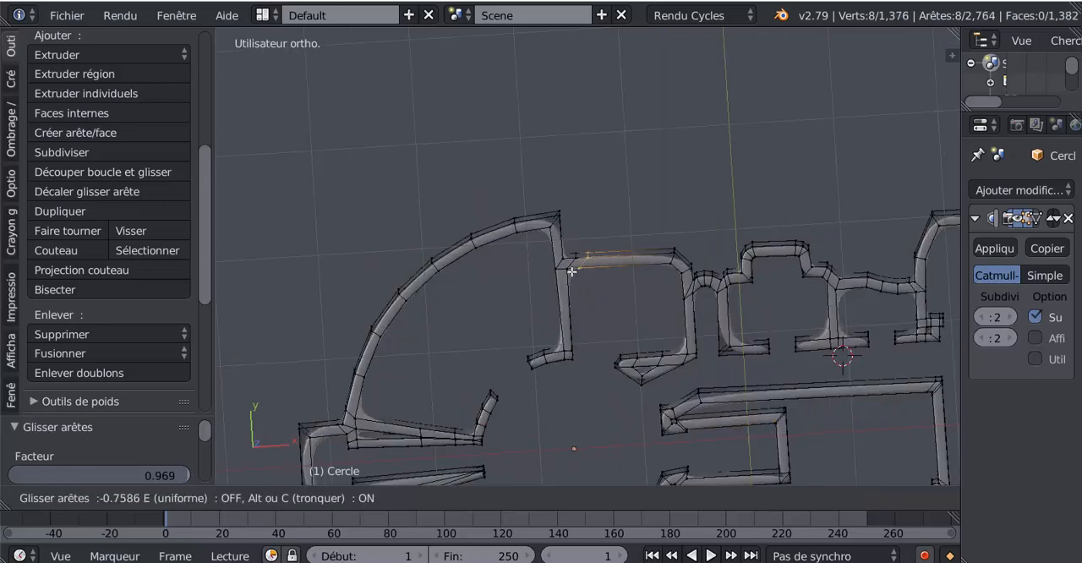
{"action": "left_click", "coordinate": [566, 277]}
{"action": "key", "text": "ctrl+r"}
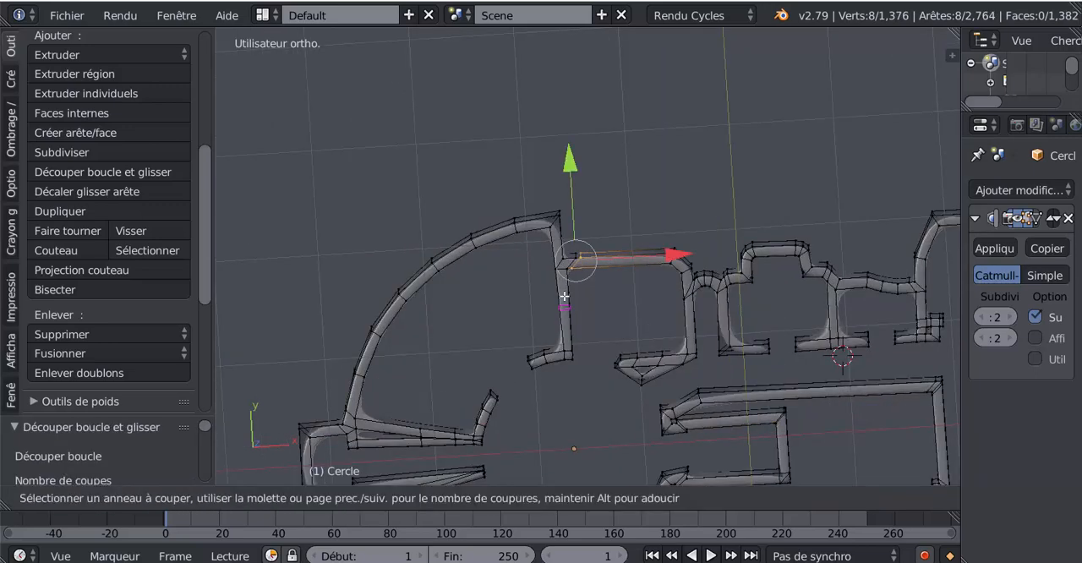
{"action": "left_click", "coordinate": [564, 296]}
{"action": "left_click", "coordinate": [575, 334]}
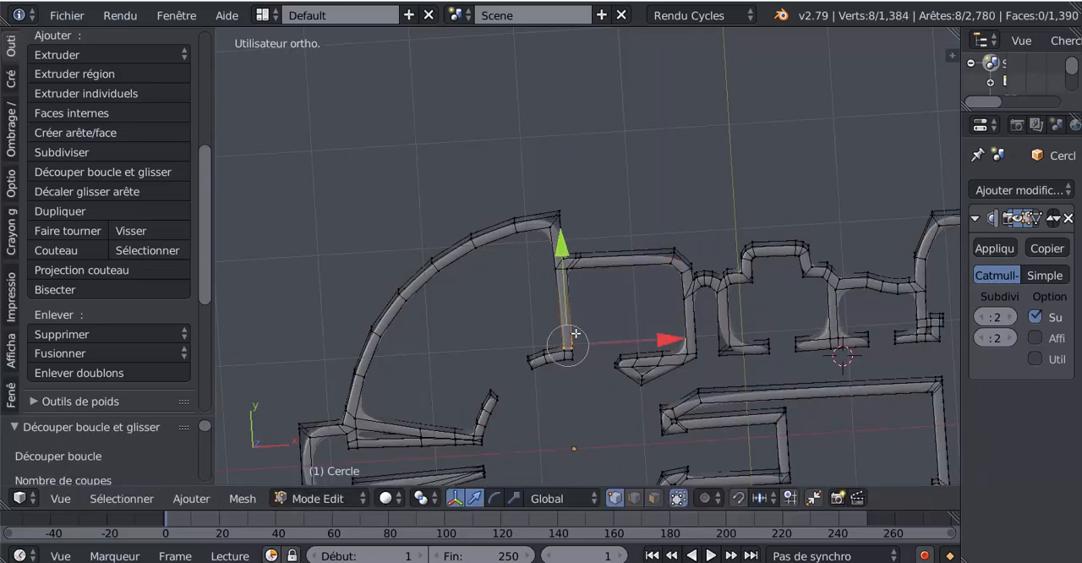
- Add two loop cuts on the quarter-round room's curved wall, one against its upper corner and one near its lower end
{"action": "key", "text": "ctrl+r"}
{"action": "left_click", "coordinate": [532, 227]}
{"action": "left_click", "coordinate": [546, 220]}
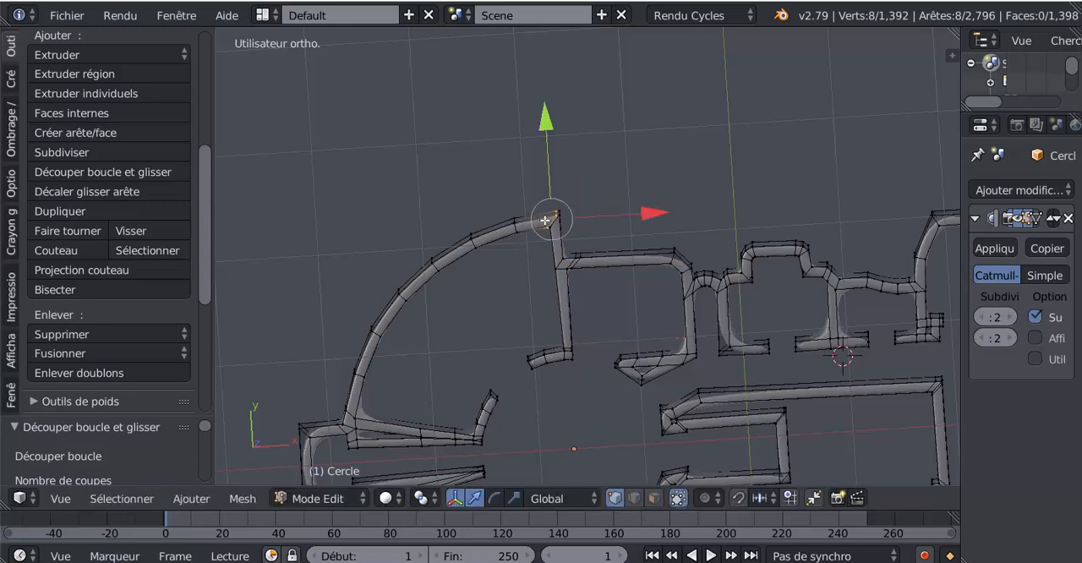
{"action": "key", "text": "ctrl+r"}
{"action": "left_click", "coordinate": [363, 390]}
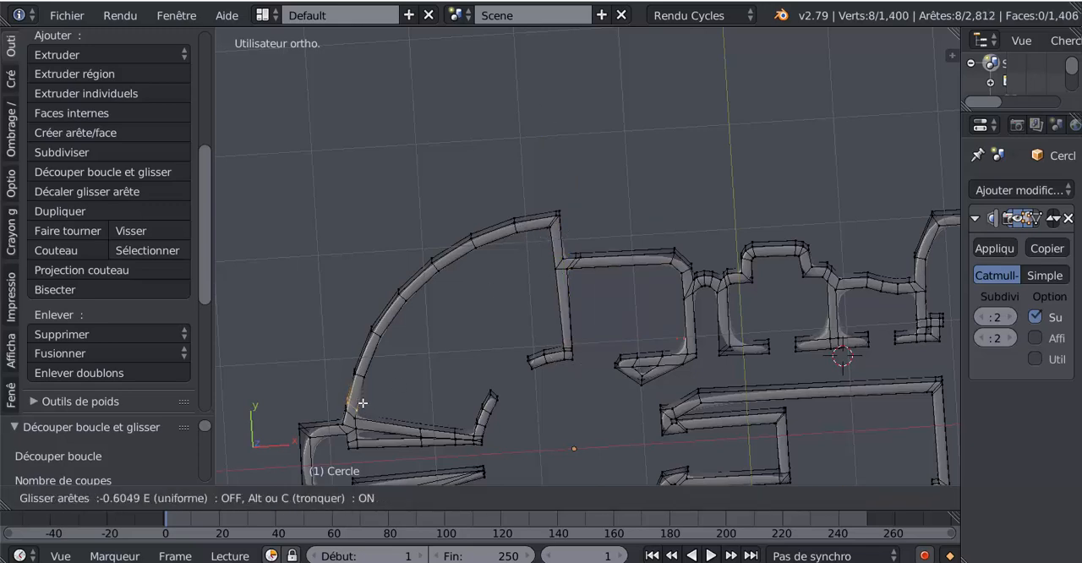
{"action": "left_click", "coordinate": [363, 403]}
- Inspect the smoothed walls in Object Mode from the side to check the sharpened corners
{"action": "scroll", "coordinate": [402, 401], "scroll_direction": "down", "scroll_amount": 5}
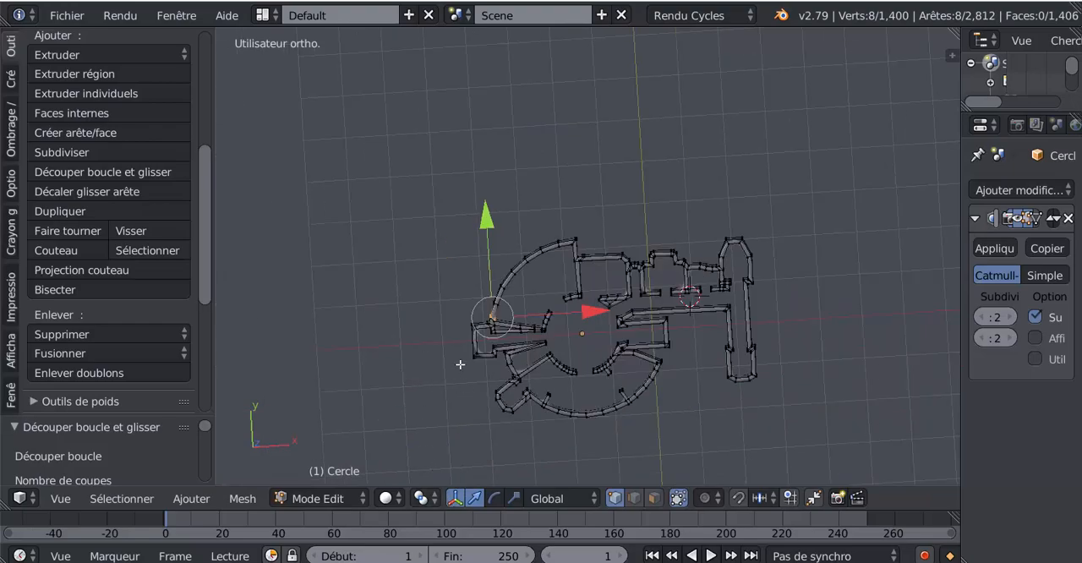
{"action": "middle_click_drag", "start_coordinate": [460, 364], "coordinate": [454, 264]}
{"action": "scroll", "coordinate": [483, 311], "scroll_direction": "up", "scroll_amount": 4}
{"action": "mouse_move", "coordinate": [485, 318]}
{"action": "middle_mouse_down"}
{"action": "mouse_move", "coordinate": [495, 389]}
{"action": "mouse_move", "coordinate": [434, 294]}
{"action": "mouse_move", "coordinate": [476, 242]}
{"action": "mouse_move", "coordinate": [474, 212]}
{"action": "mouse_move", "coordinate": [457, 349]}
{"action": "mouse_move", "coordinate": [479, 333]}
{"action": "middle_mouse_up"}
{"action": "key", "text": "Tab"}
{"action": "scroll", "coordinate": [550, 365], "scroll_direction": "down", "scroll_amount": 3}
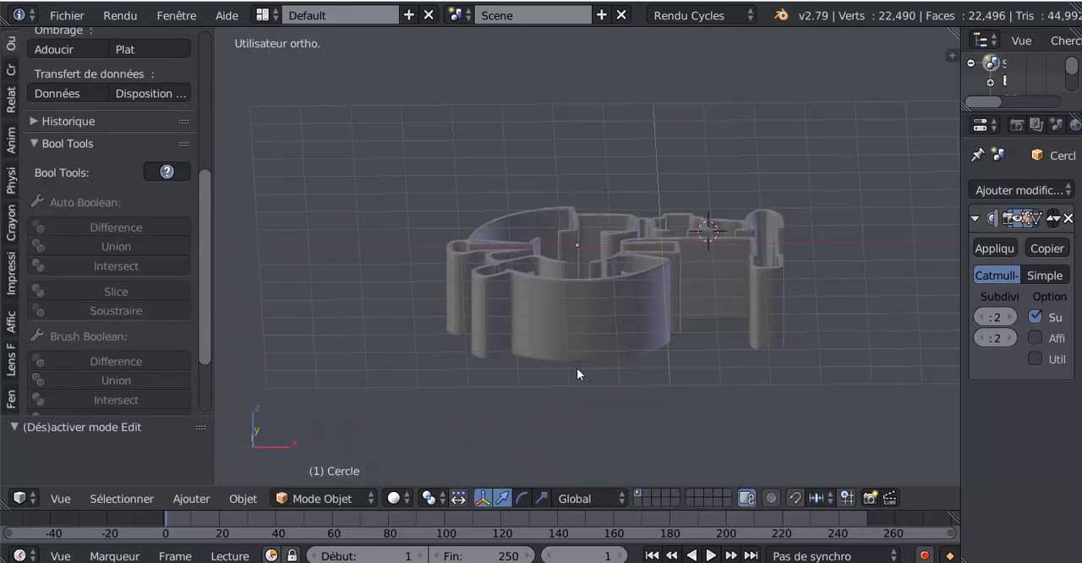
{"action": "middle_click_drag", "start_coordinate": [577, 368], "coordinate": [653, 389]}
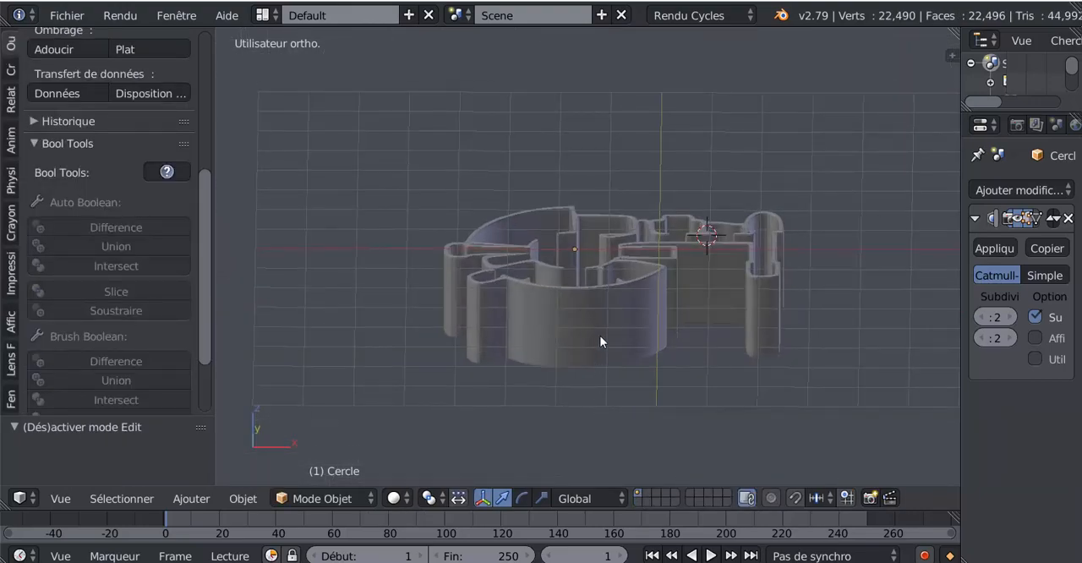
{"action": "scroll", "coordinate": [600, 335], "scroll_direction": "up", "scroll_amount": 3}
- Select the wall object in Object Mode and apply smooth shading to it
{"action": "key", "text": "Tab"}
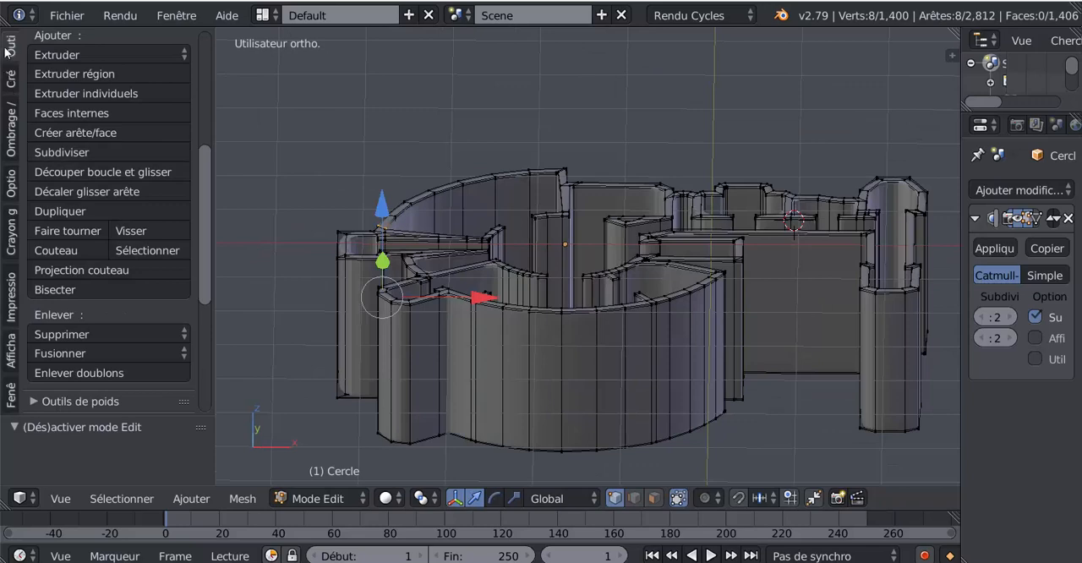
{"action": "scroll", "coordinate": [7, 51], "scroll_direction": "up", "scroll_amount": 5}
{"action": "key", "text": "Tab"}
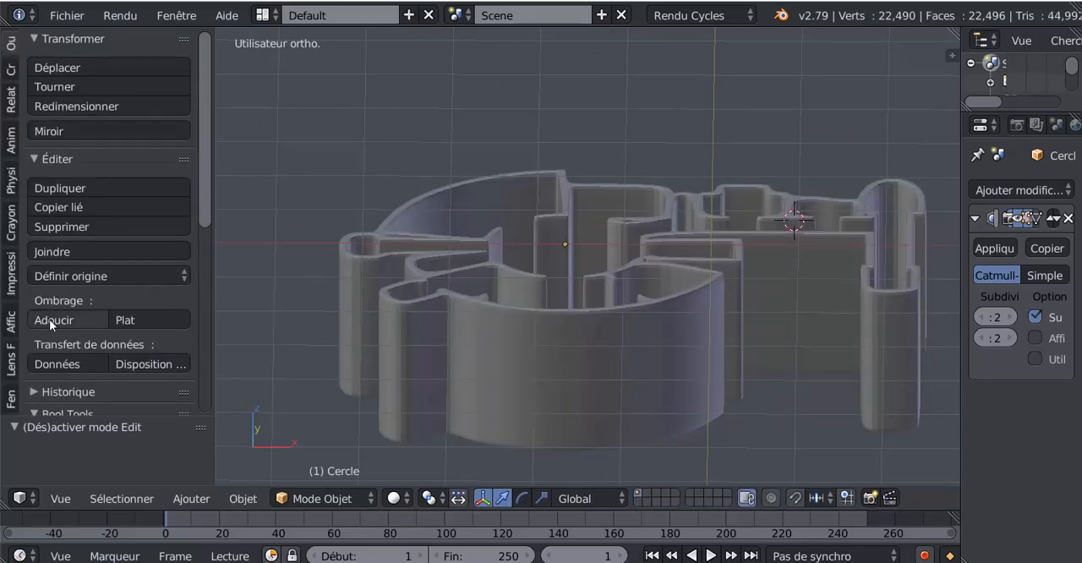
{"action": "right_click", "coordinate": [495, 346]}
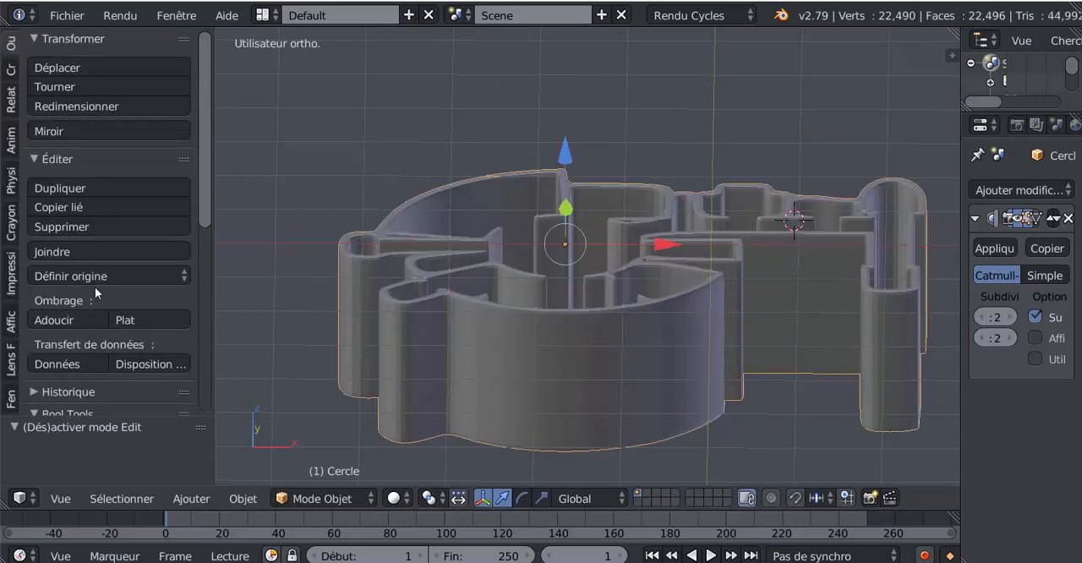
{"action": "left_click", "coordinate": [63, 319]}
{"action": "scroll", "coordinate": [375, 322], "scroll_direction": "down", "scroll_amount": 3}
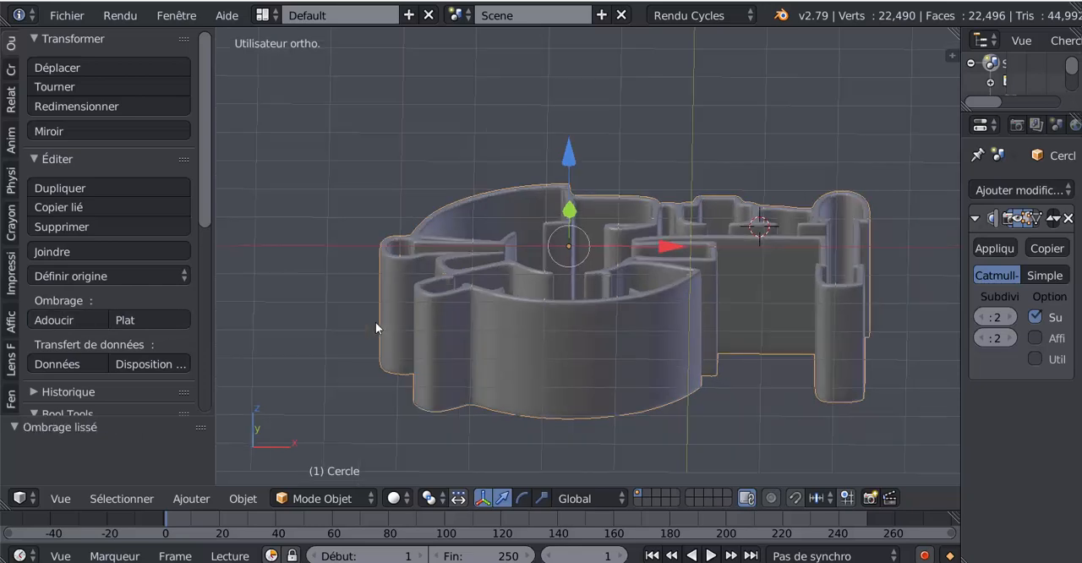
- Widen the properties area and apply the Catmull-Clark Subdivision Surface modifier to the wall object
{"action": "key", "text": "Tab"}
{"action": "key", "text": "Tab"}
{"action": "middle_click_drag", "start_coordinate": [757, 384], "coordinate": [603, 356], "text": "shift"}
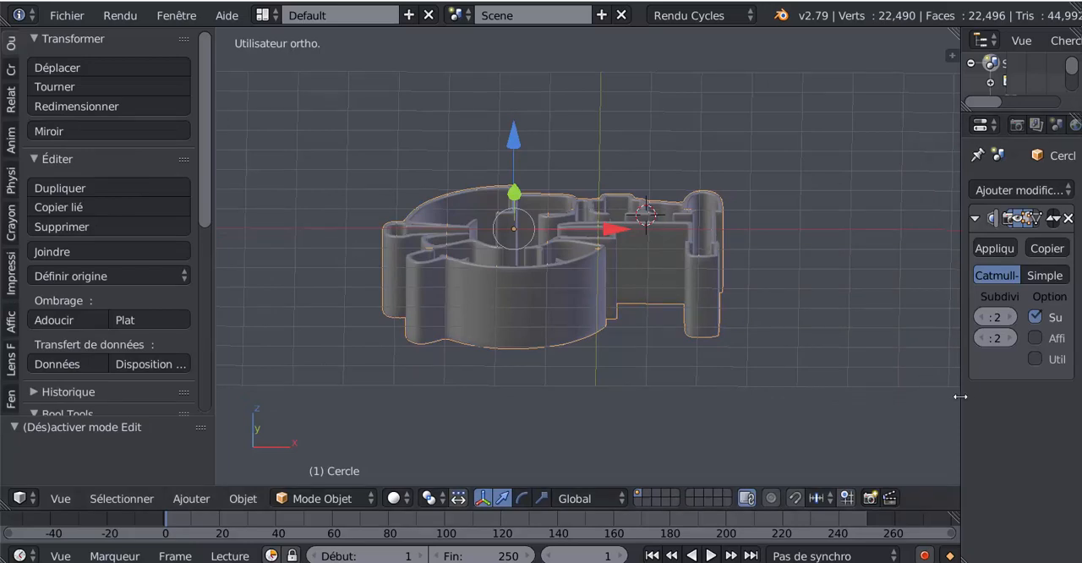
{"action": "left_click_drag", "start_coordinate": [960, 396], "coordinate": [913, 396]}
{"action": "middle_click_drag", "start_coordinate": [893, 396], "coordinate": [817, 377]}
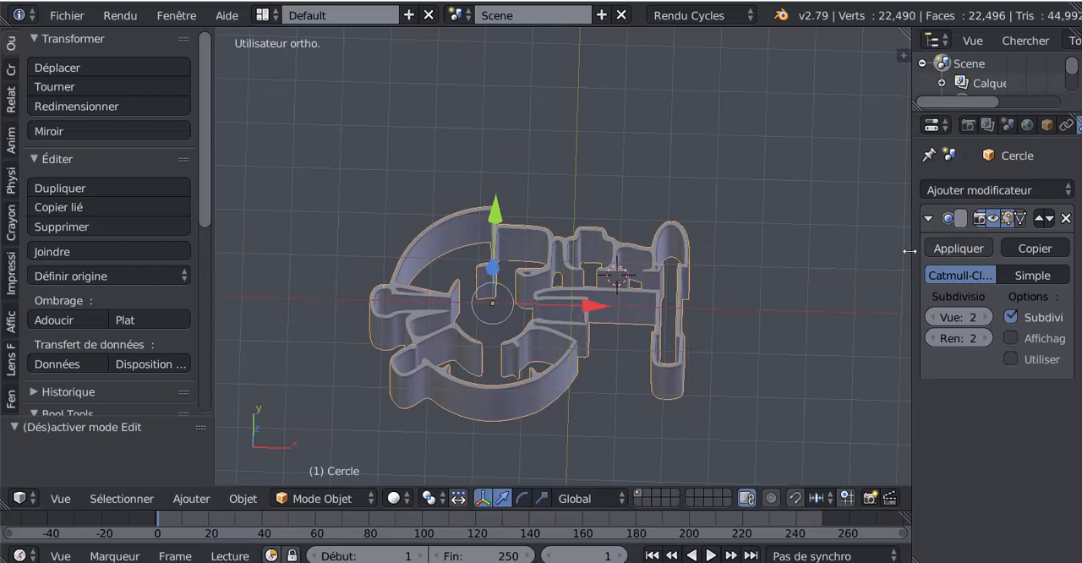
{"action": "left_click_drag", "start_coordinate": [909, 251], "coordinate": [851, 251]}
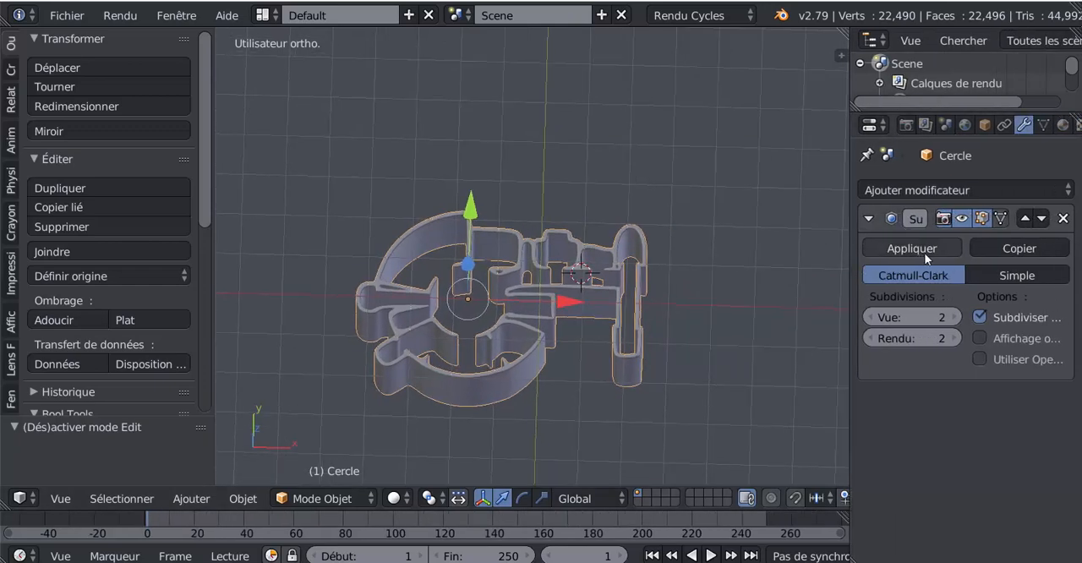
{"action": "left_click", "coordinate": [906, 247]}
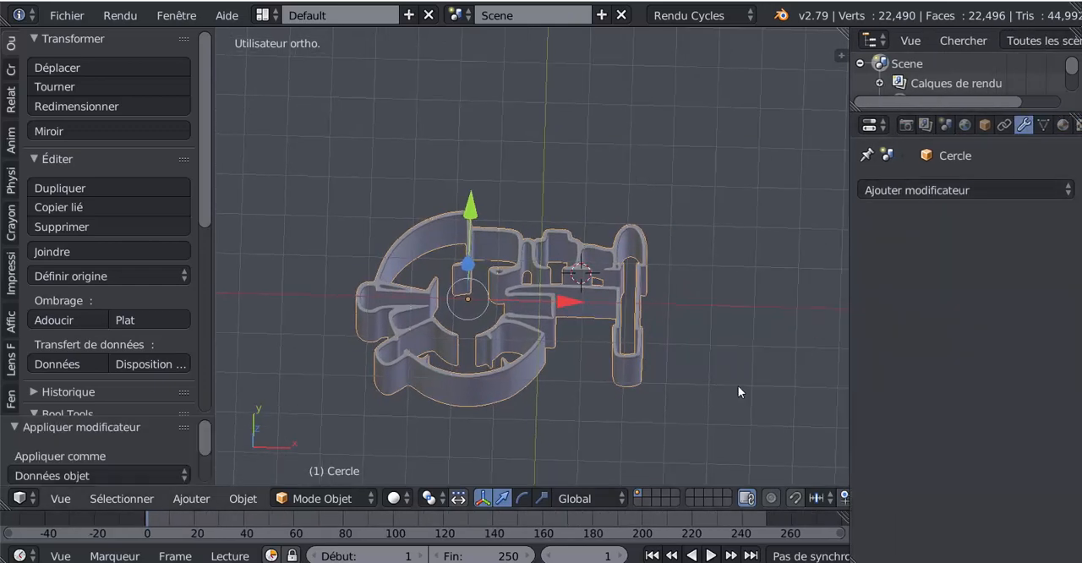
- Examine the wall's dense mesh in Edit Mode and compare it with the deck plan in top view
{"action": "key", "text": "Tab"}
{"action": "mouse_move", "coordinate": [708, 423]}
{"action": "middle_mouse_down"}
{"action": "mouse_move", "coordinate": [703, 386]}
{"action": "mouse_move", "coordinate": [690, 422]}
{"action": "middle_mouse_up"}
{"action": "scroll", "coordinate": [690, 422], "scroll_direction": "up", "scroll_amount": 4}
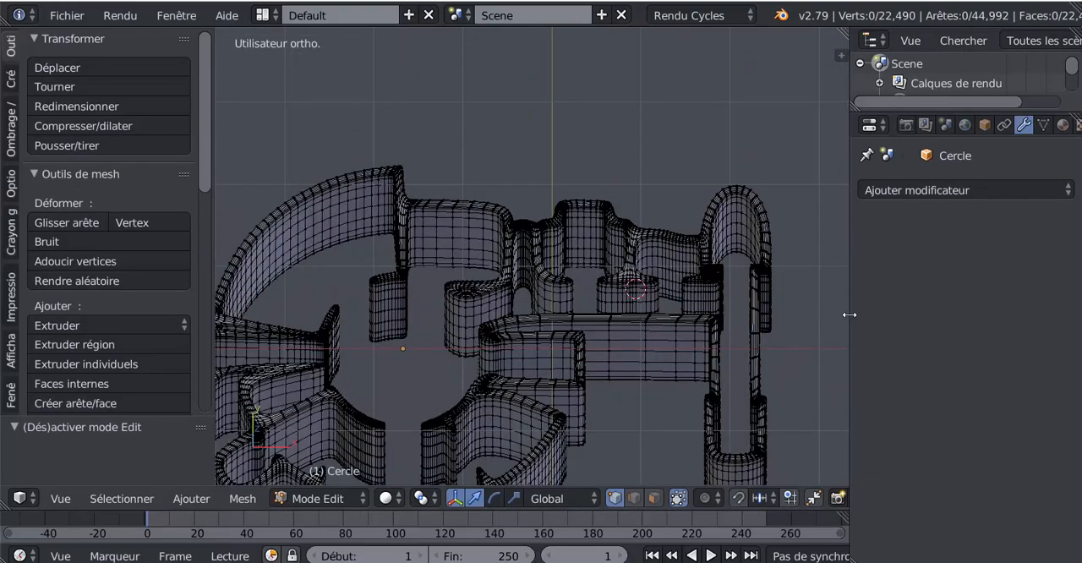
{"action": "left_click_drag", "start_coordinate": [846, 319], "coordinate": [922, 314]}
{"action": "scroll", "coordinate": [854, 346], "scroll_direction": "down", "scroll_amount": 3}
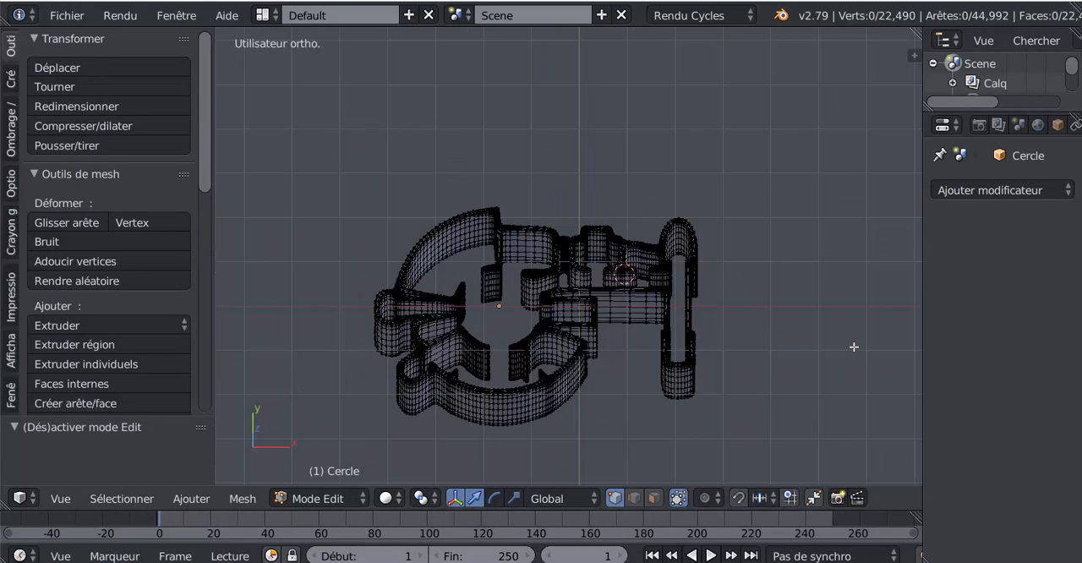
{"action": "key", "text": "KP_7"}
{"action": "scroll", "coordinate": [833, 348], "scroll_direction": "down", "scroll_amount": 2}
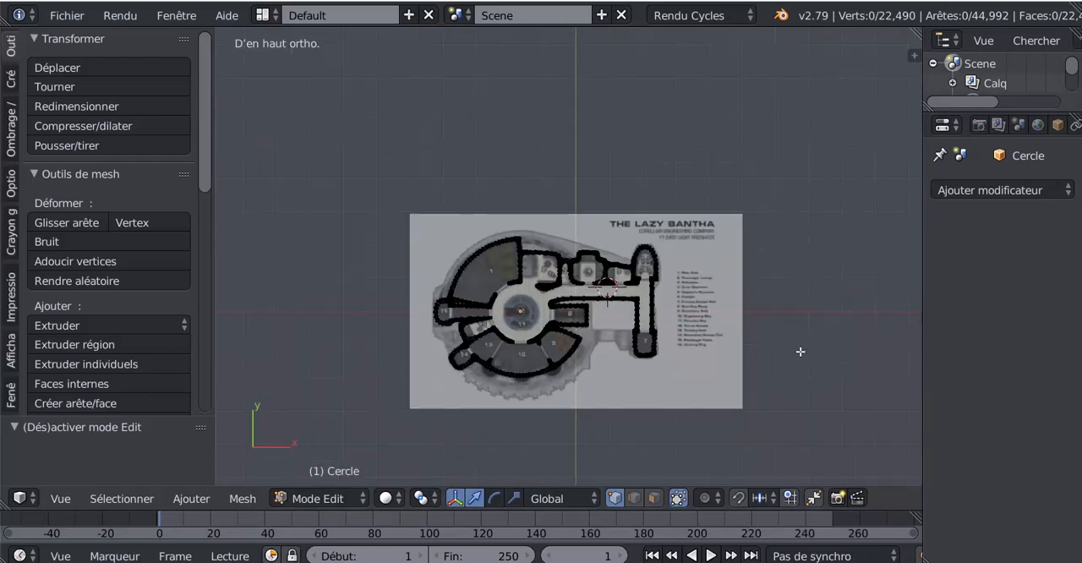
- Hide the Lazy Bantha background image in the viewport so only the wall mesh is displayed
{"action": "key", "text": "n"}
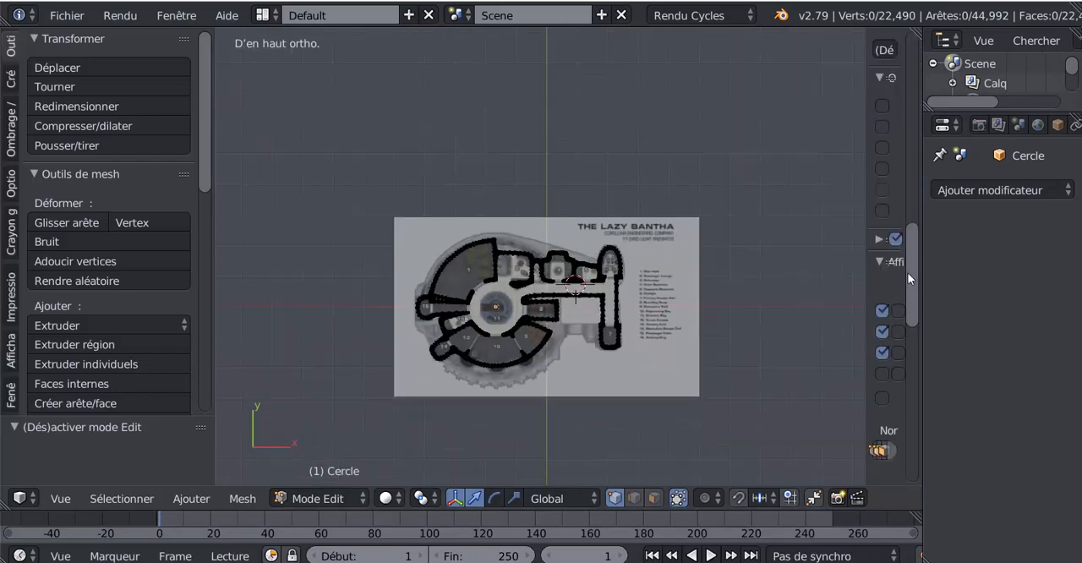
{"action": "left_click_drag", "start_coordinate": [909, 274], "coordinate": [912, 290]}
{"action": "left_click_drag", "start_coordinate": [866, 211], "coordinate": [741, 262]}
{"action": "left_click_drag", "start_coordinate": [908, 287], "coordinate": [911, 365]}
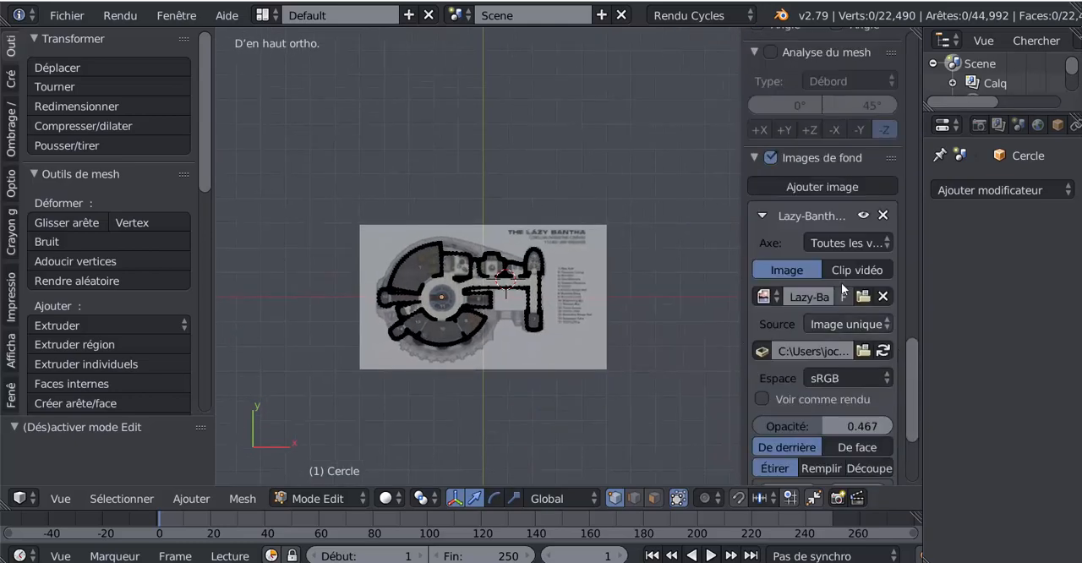
{"action": "left_click", "coordinate": [863, 216]}
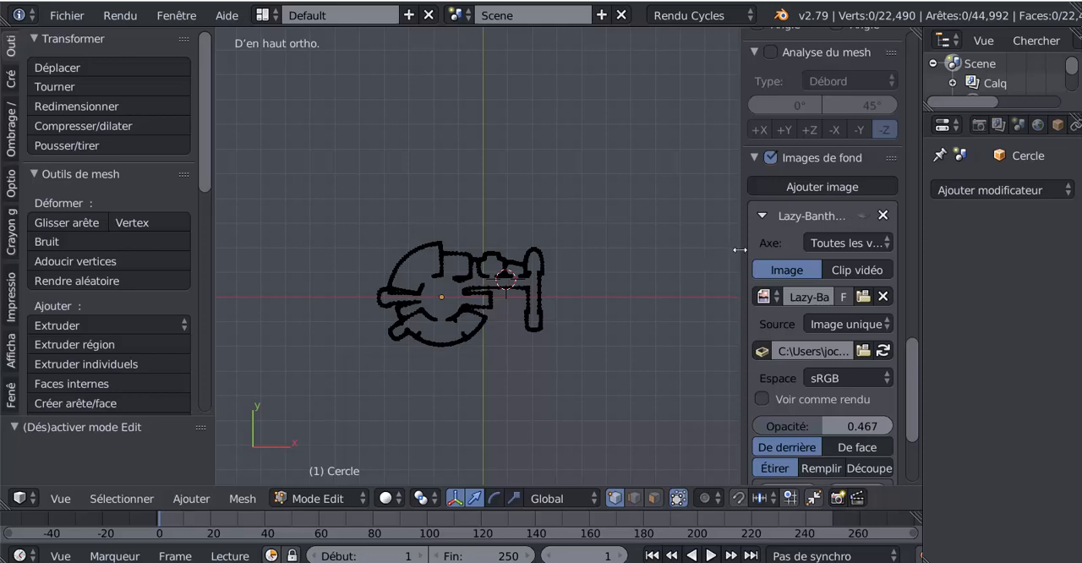
{"action": "key", "text": "n"}
{"action": "scroll", "coordinate": [834, 295], "scroll_direction": "up", "scroll_amount": 5}
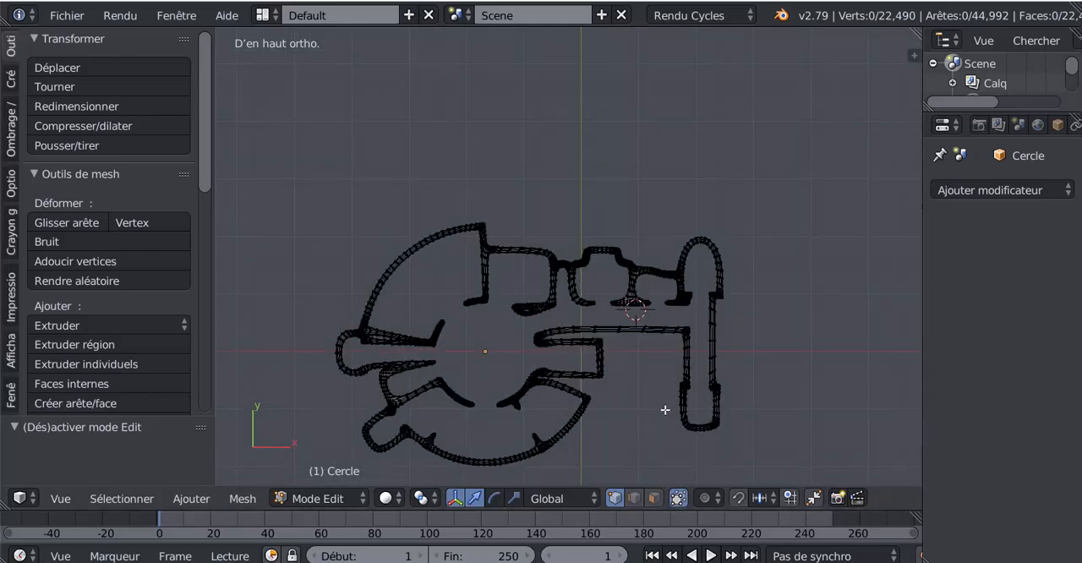
- Return to Object Mode, add a plane mesh and enlarge it uniformly to about 5.6 times its size
{"action": "key", "text": "Tab"}
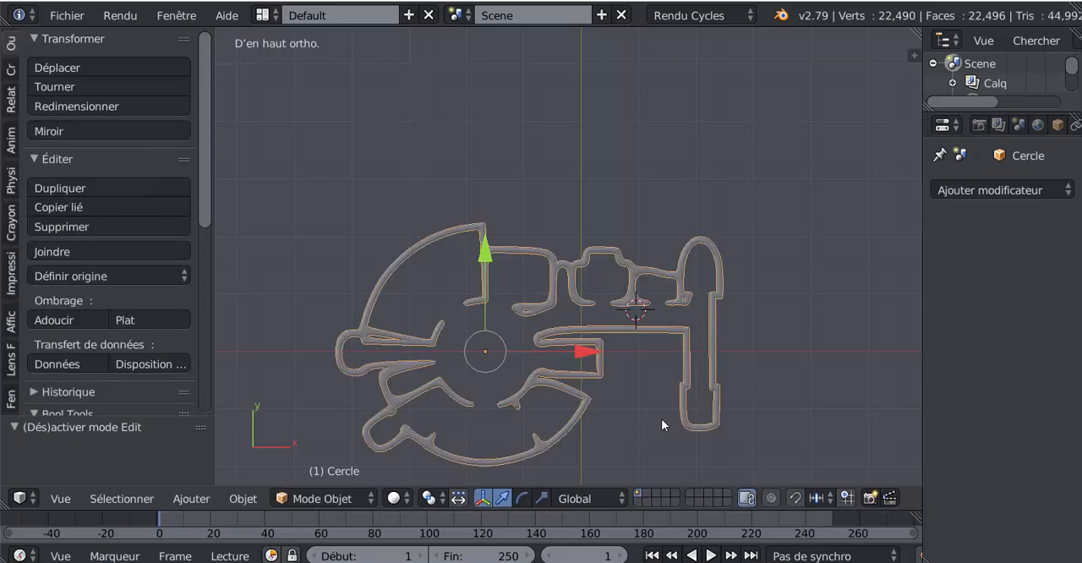
{"action": "middle_click_drag", "start_coordinate": [661, 418], "coordinate": [644, 376], "text": "shift"}
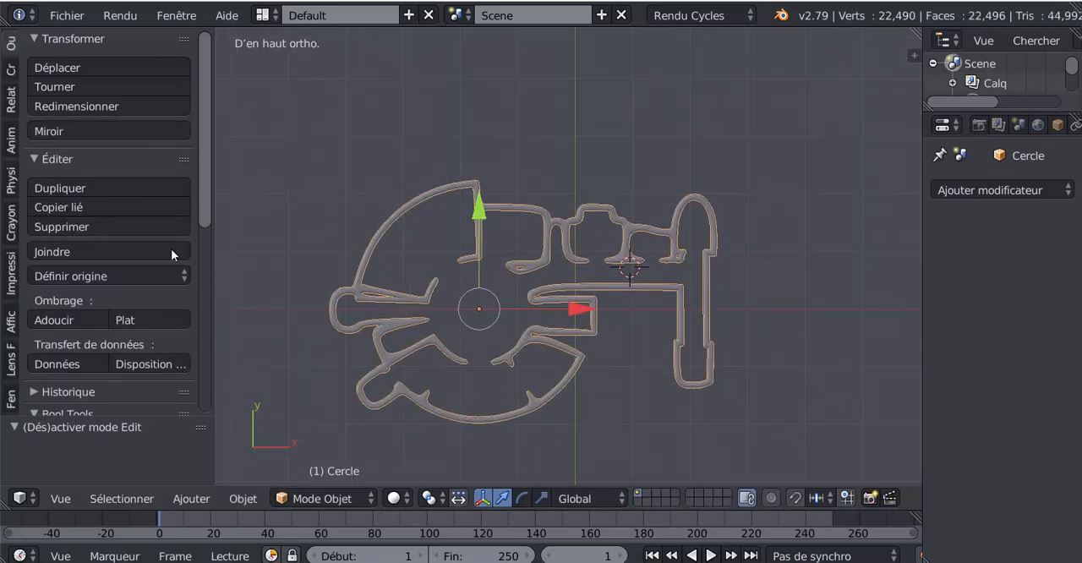
{"action": "left_click", "coordinate": [11, 71]}
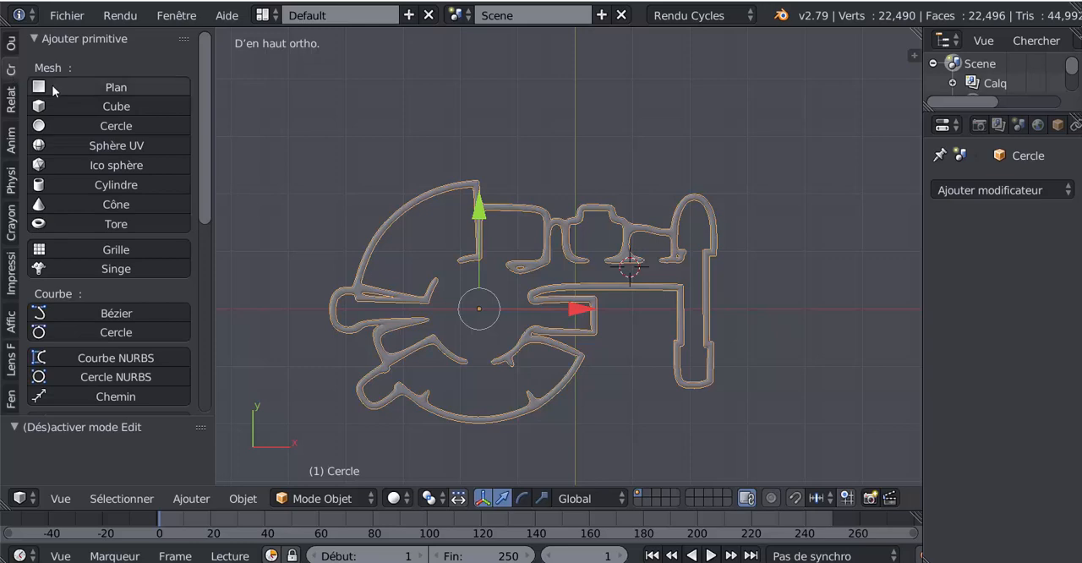
{"action": "left_click", "coordinate": [93, 86]}
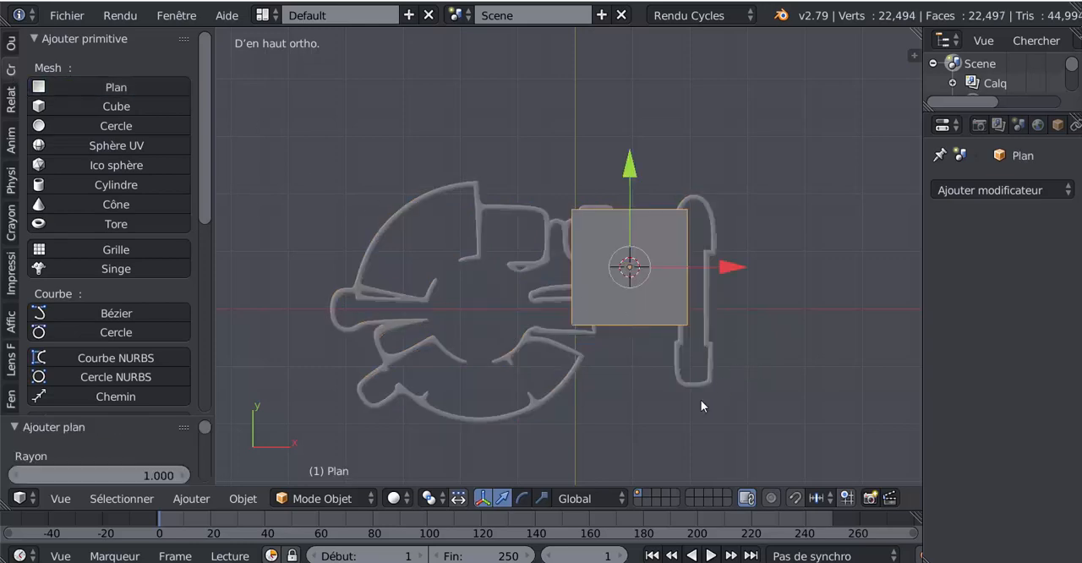
{"action": "key", "text": "s"}
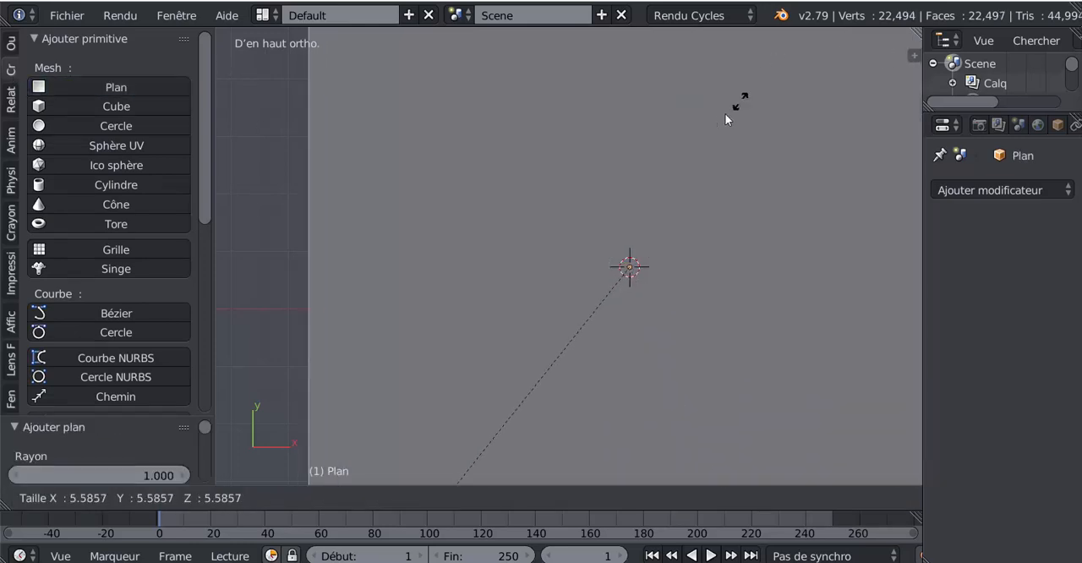
{"action": "left_click", "coordinate": [740, 102]}
{"action": "scroll", "coordinate": [699, 175], "scroll_direction": "down", "scroll_amount": 5}
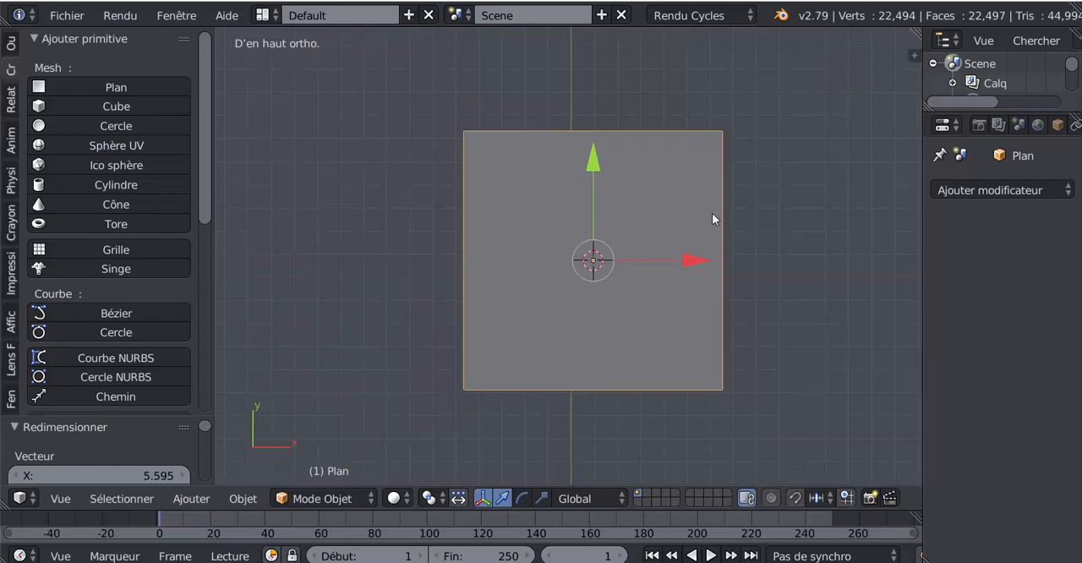
- Fit the plane around the walls in wireframe top view: scale it by about 0.55, centre it, and stretch it about 1.355 times along X
{"action": "key", "text": "alt+z"}
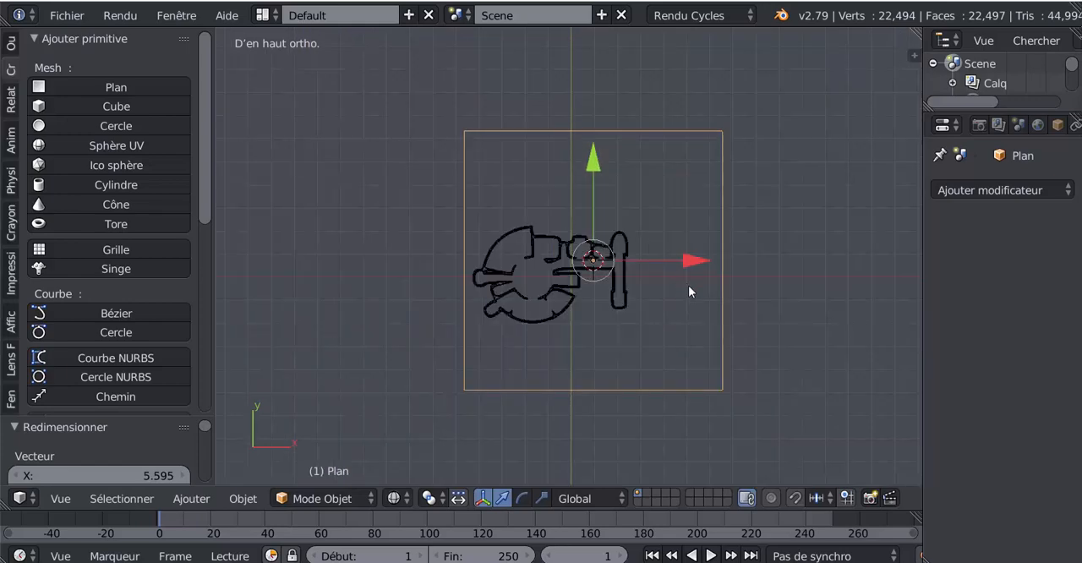
{"action": "key", "text": "s"}
{"action": "left_click", "coordinate": [707, 342]}
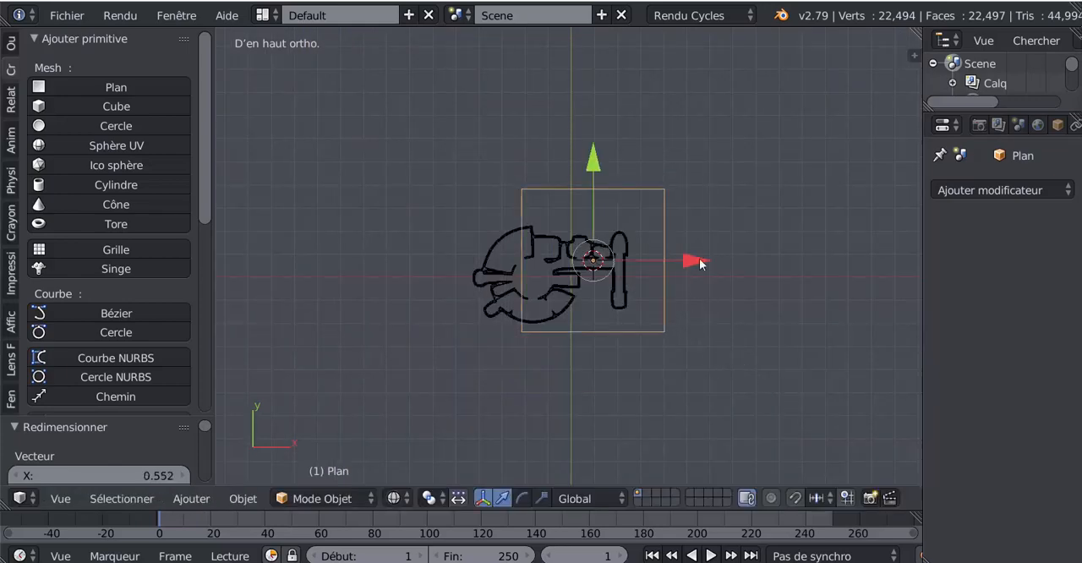
{"action": "left_click_drag", "start_coordinate": [698, 260], "coordinate": [656, 259]}
{"action": "left_click_drag", "start_coordinate": [558, 158], "coordinate": [556, 173]}
{"action": "left_click", "coordinate": [543, 496]}
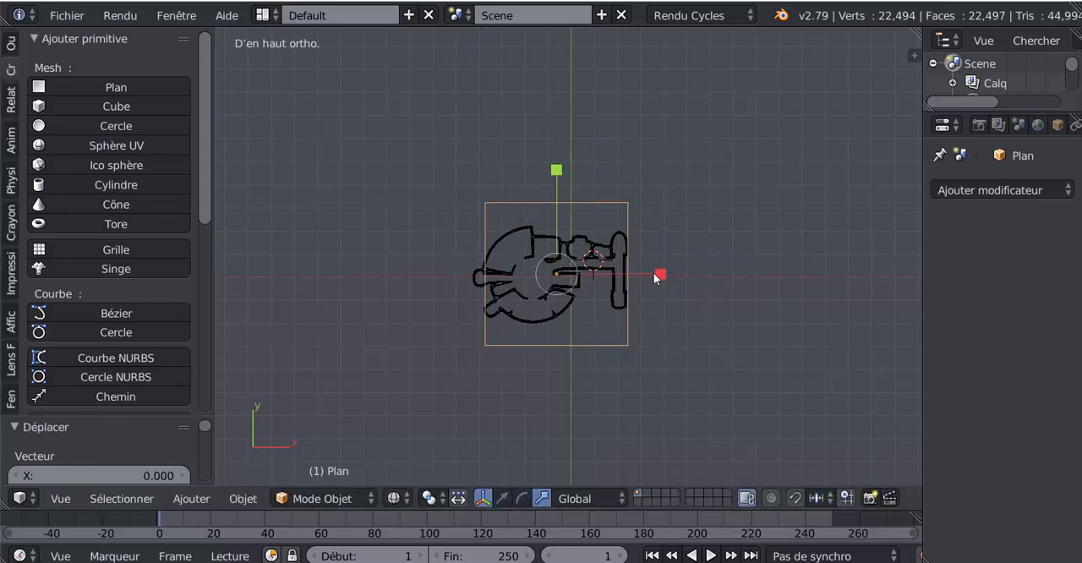
{"action": "left_click_drag", "start_coordinate": [654, 272], "coordinate": [674, 295]}
{"action": "scroll", "coordinate": [490, 324], "scroll_direction": "up", "scroll_amount": 3}
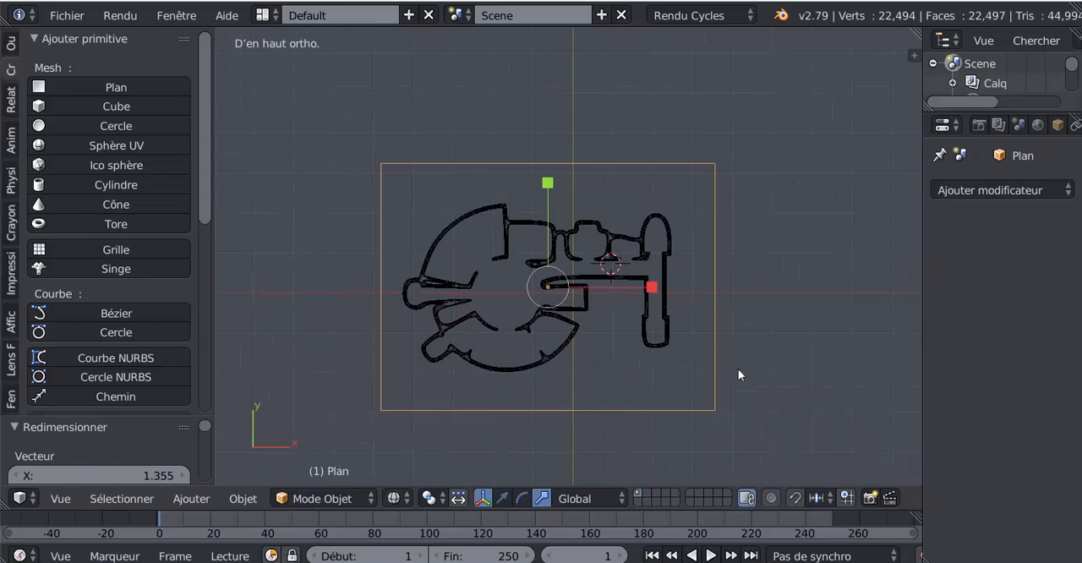
- Switch back to solid shading and lower the plane along Z to the base of the walls
{"action": "key", "text": "z"}
{"action": "mouse_move", "coordinate": [787, 392]}
{"action": "middle_mouse_down"}
{"action": "mouse_move", "coordinate": [766, 351]}
{"action": "mouse_move", "coordinate": [788, 260]}
{"action": "mouse_move", "coordinate": [613, 167]}
{"action": "middle_mouse_up"}
{"action": "left_click", "coordinate": [503, 497]}
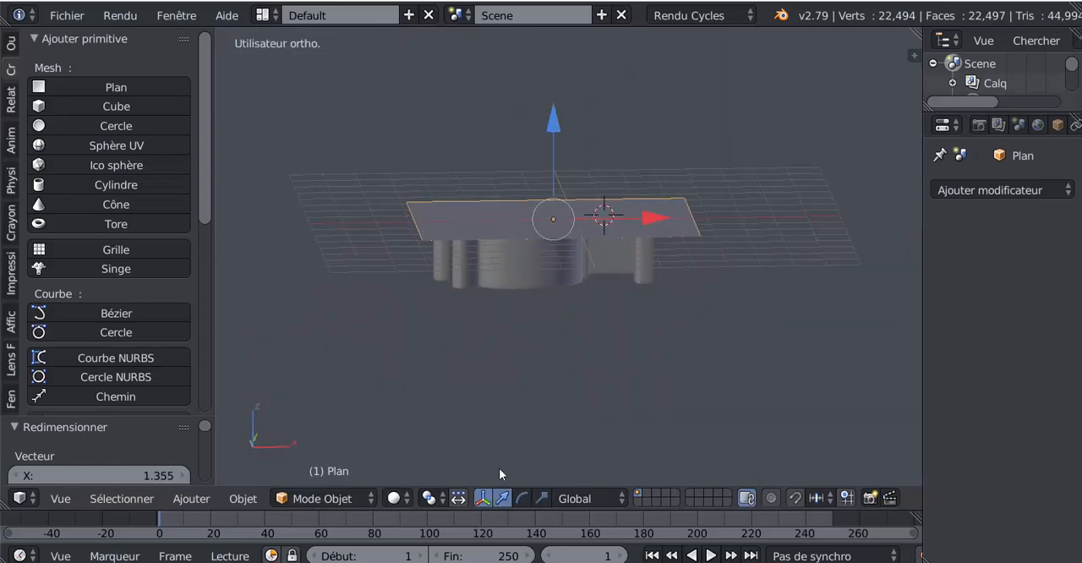
{"action": "left_click", "coordinate": [563, 110]}
{"action": "left_click_drag", "start_coordinate": [554, 124], "coordinate": [560, 190]}
{"action": "scroll", "coordinate": [566, 228], "scroll_direction": "up", "scroll_amount": 2}
{"action": "middle_click_drag", "start_coordinate": [580, 319], "coordinate": [553, 283]}
{"action": "scroll", "coordinate": [551, 275], "scroll_direction": "up", "scroll_amount": 1}
{"action": "left_click_drag", "start_coordinate": [540, 207], "coordinate": [549, 185]}
{"action": "middle_click_drag", "start_coordinate": [559, 226], "coordinate": [525, 269]}
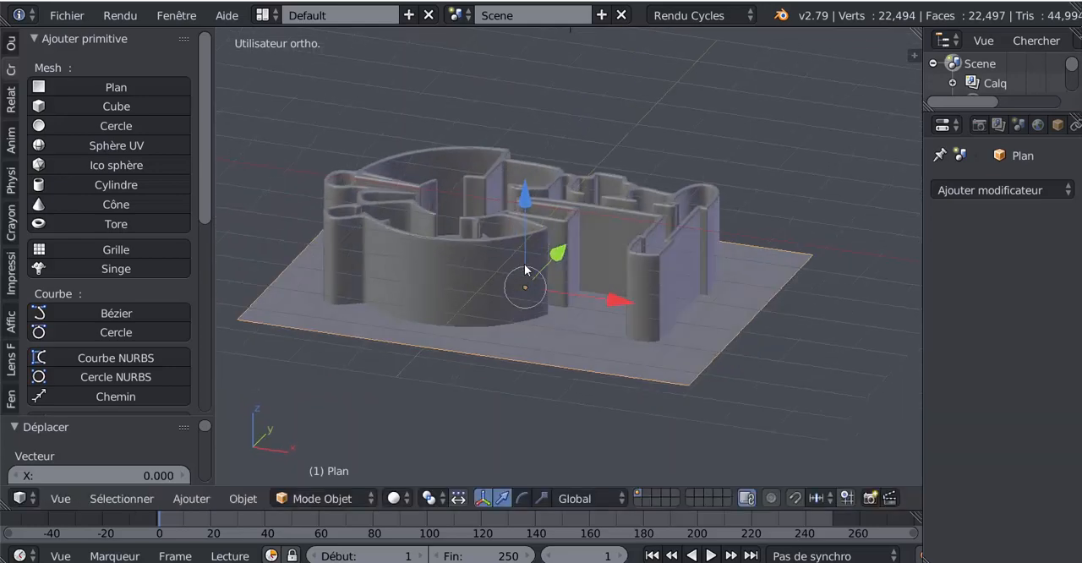
{"action": "middle_click_drag", "start_coordinate": [679, 292], "coordinate": [641, 302]}
{"action": "middle_click_drag", "start_coordinate": [647, 255], "coordinate": [650, 261]}
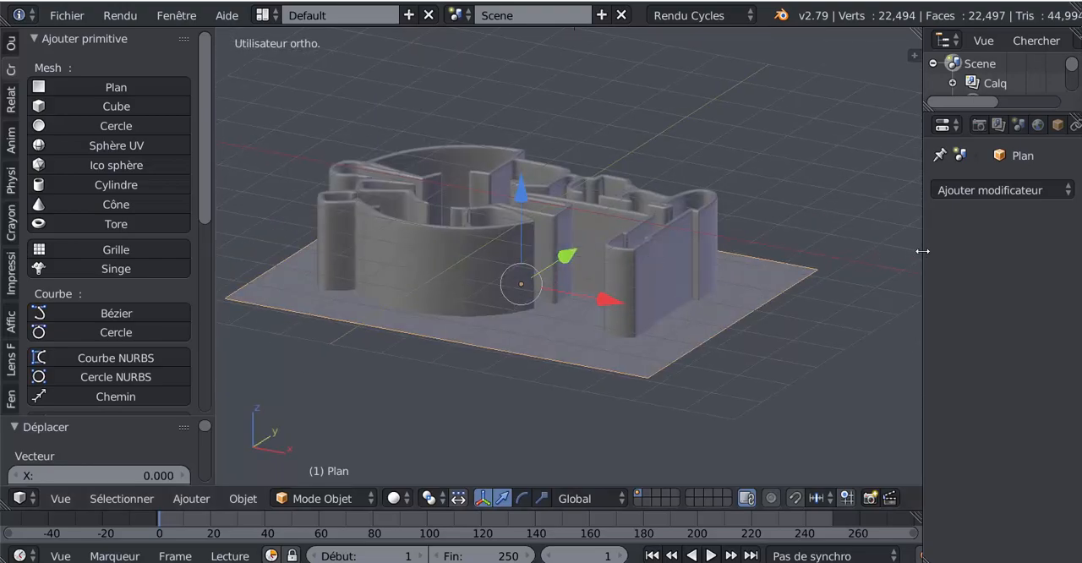
- Select the wall object and rename it MUR
{"action": "right_click", "coordinate": [702, 249]}
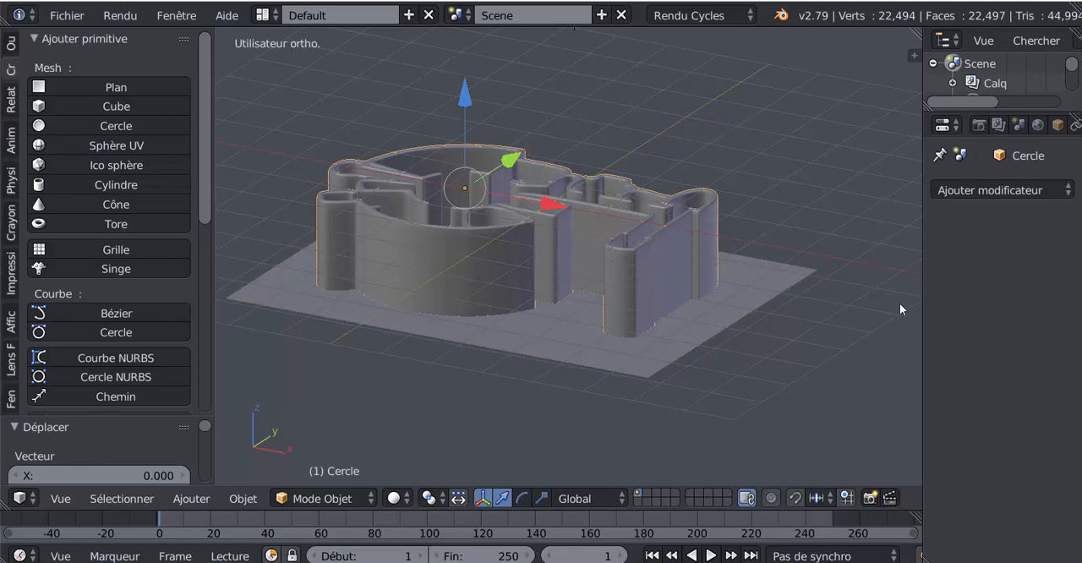
{"action": "key", "text": "n"}
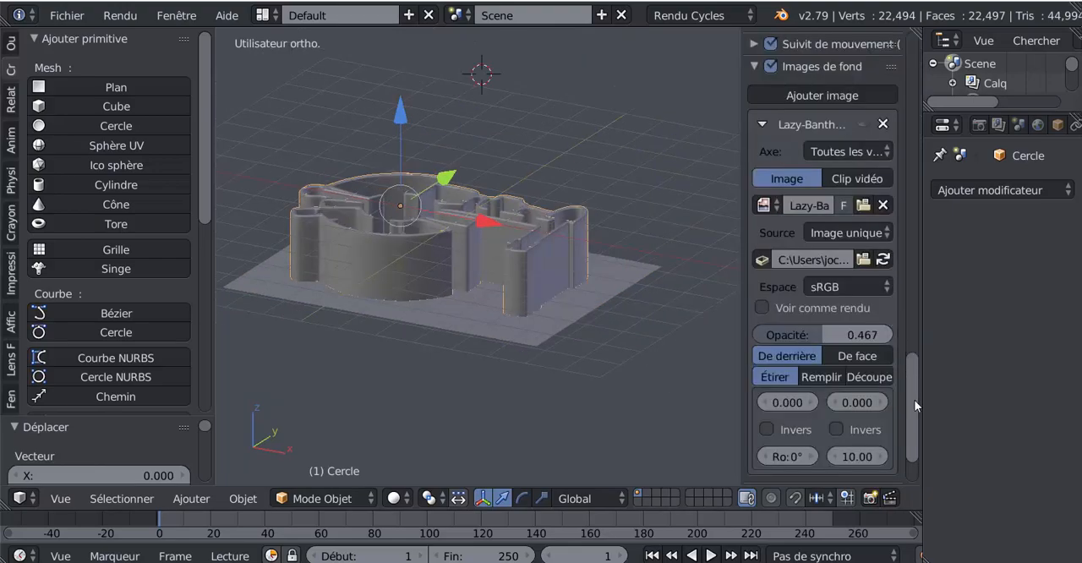
{"action": "left_click_drag", "start_coordinate": [913, 411], "coordinate": [915, 255]}
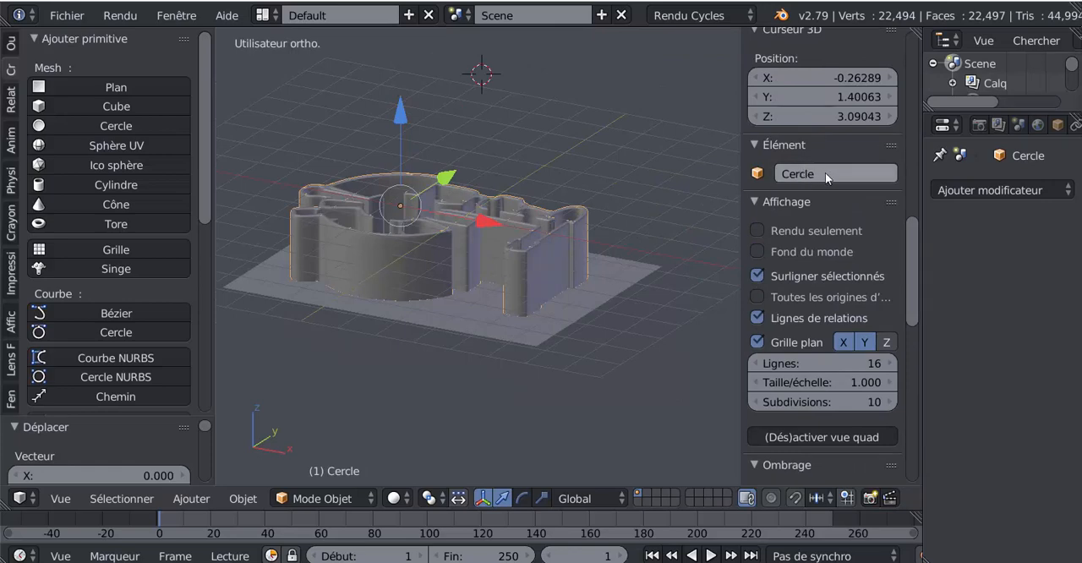
{"action": "left_click", "coordinate": [825, 173]}
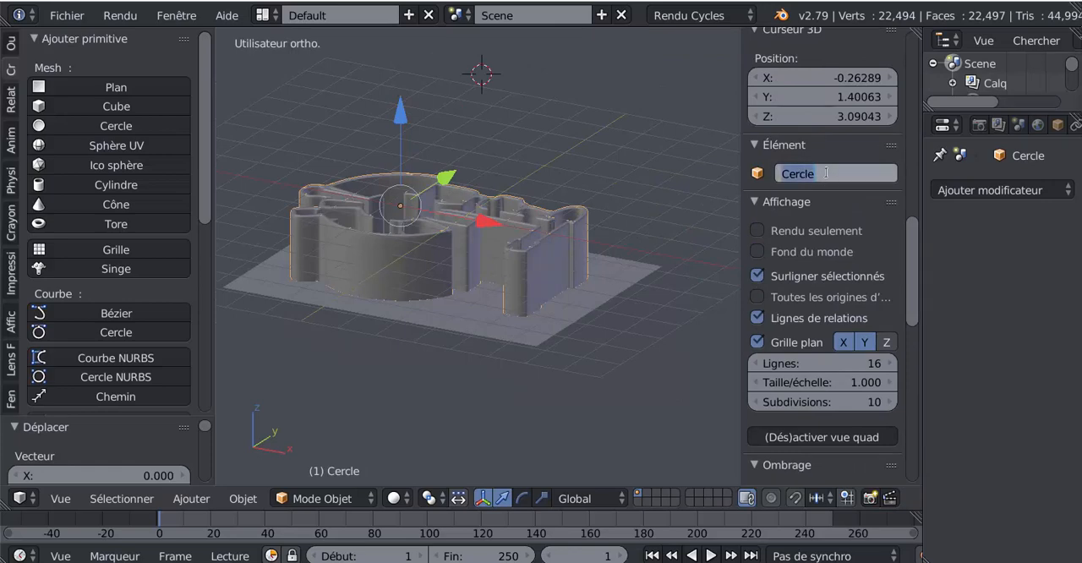
{"action": "type", "text": "MUR"}
{"action": "key", "text": "Return"}
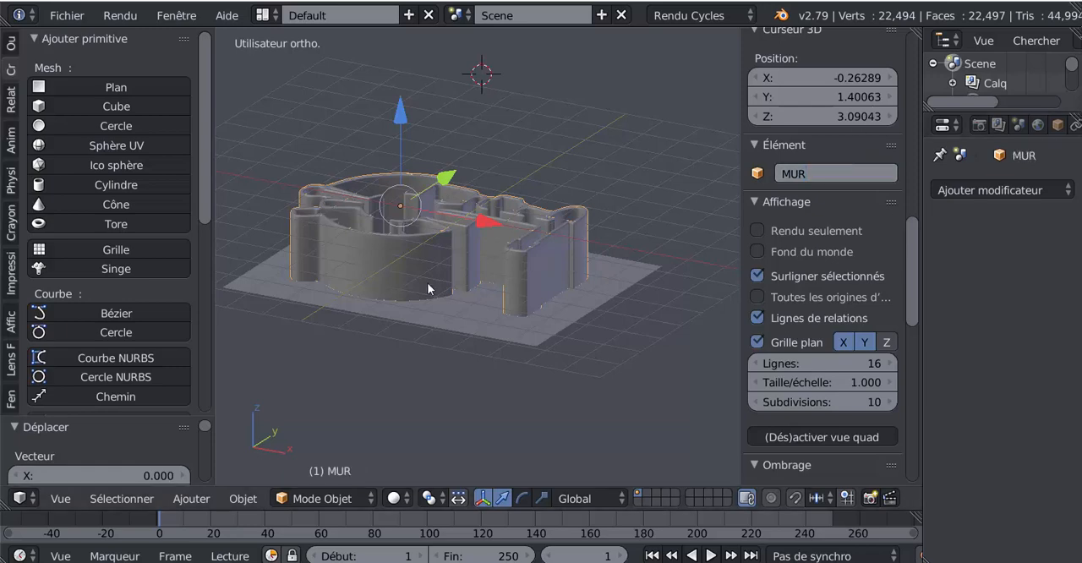
- Select the plane and add a Boolean modifier to it with MUR as its target object
{"action": "right_click", "coordinate": [470, 317]}
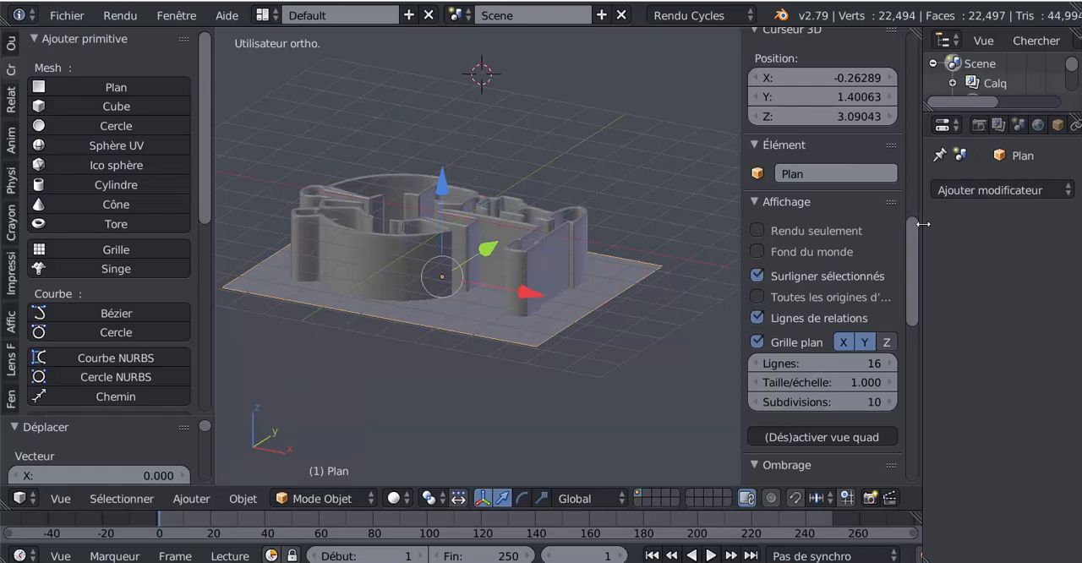
{"action": "left_click_drag", "start_coordinate": [922, 221], "coordinate": [800, 222]}
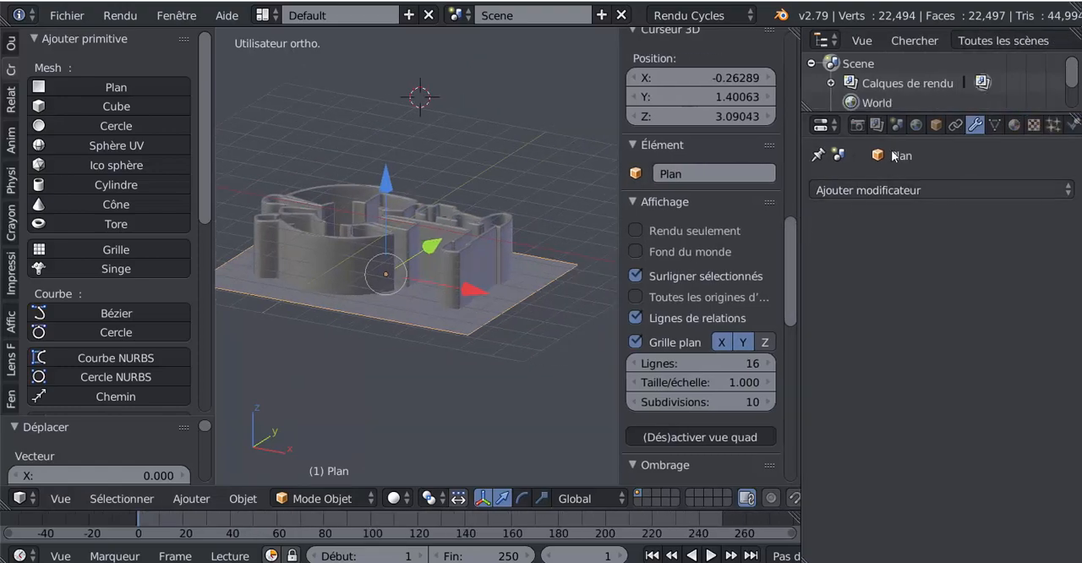
{"action": "left_click", "coordinate": [963, 189]}
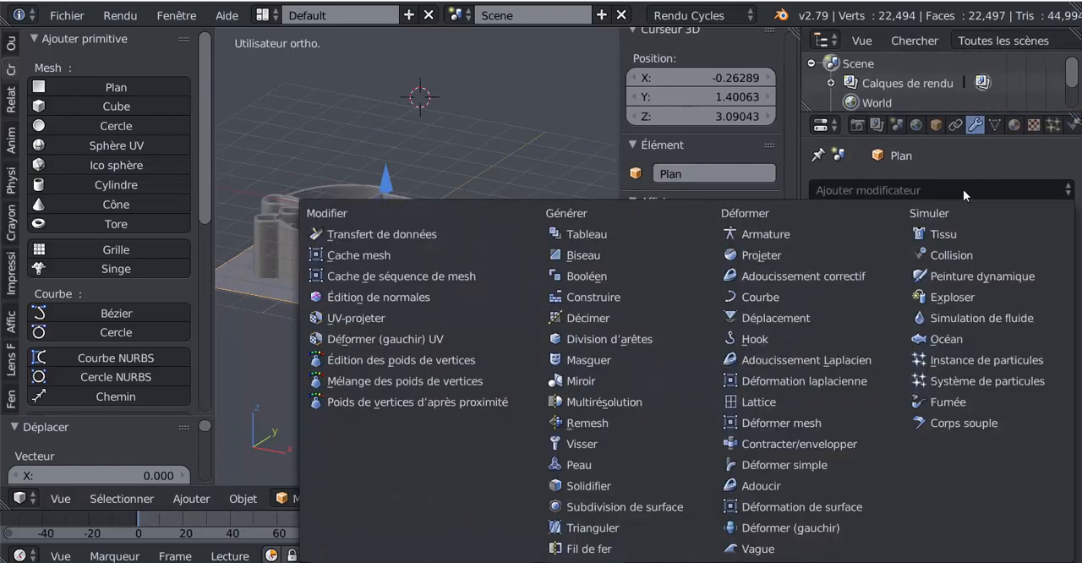
{"action": "left_click", "coordinate": [630, 276]}
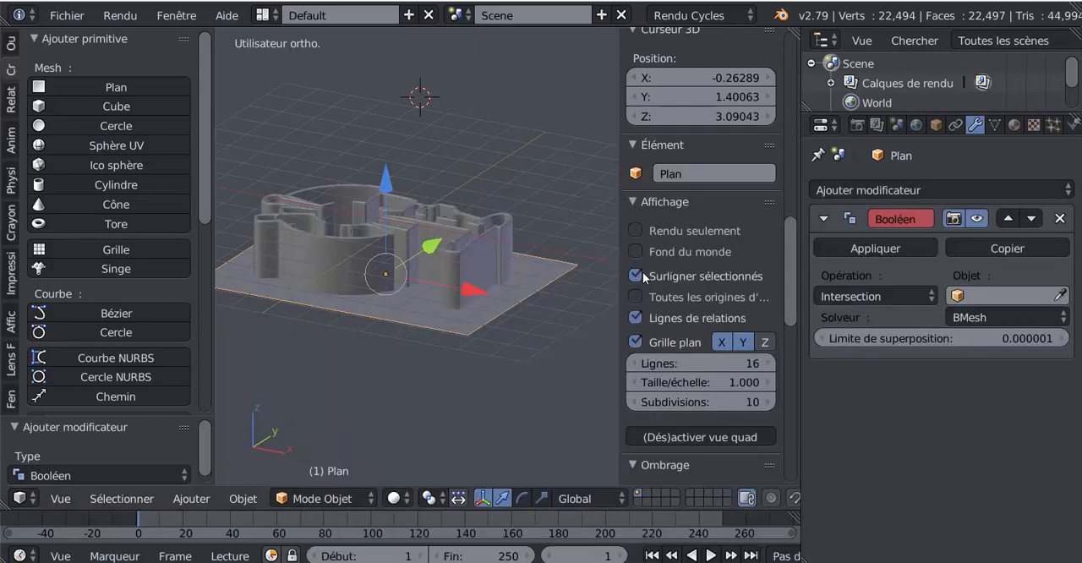
{"action": "left_click", "coordinate": [1006, 295]}
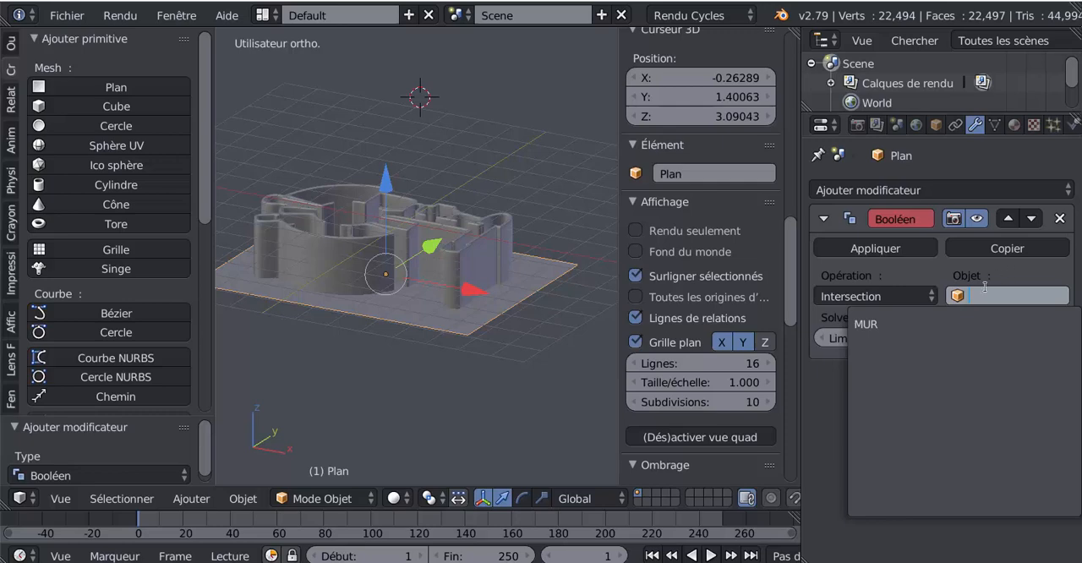
{"action": "left_click", "coordinate": [892, 324]}
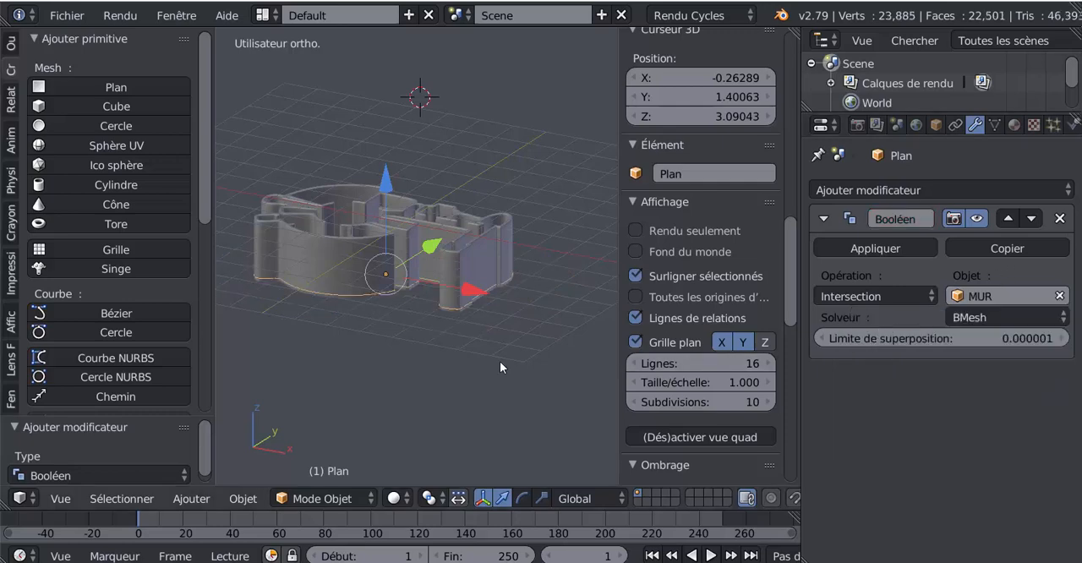
- Set the plane's Boolean operation to Difference and apply the modifier
{"action": "middle_click_drag", "start_coordinate": [500, 361], "coordinate": [500, 262]}
{"action": "left_click", "coordinate": [851, 296]}
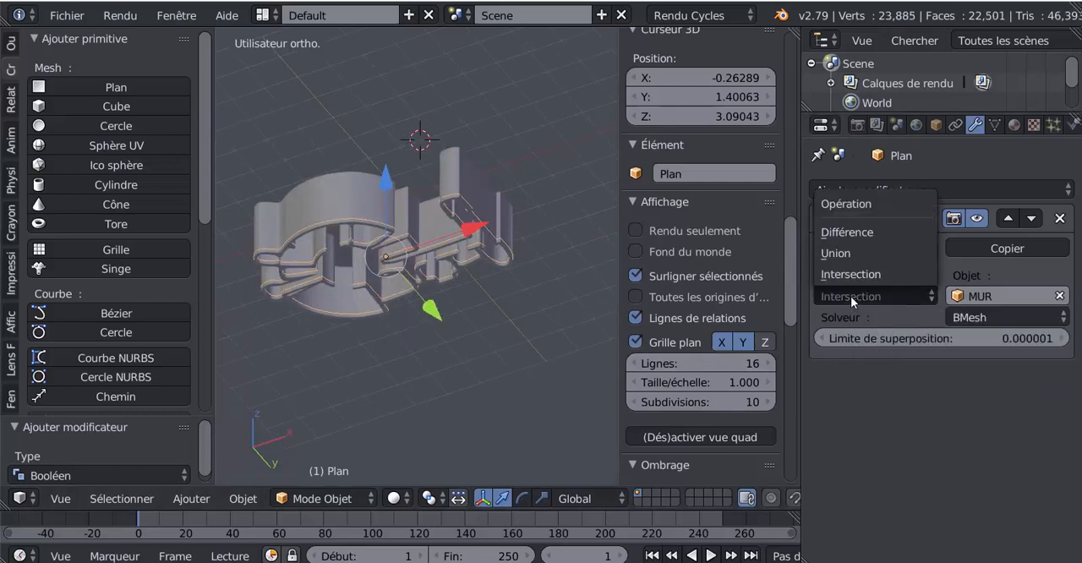
{"action": "left_click", "coordinate": [858, 236]}
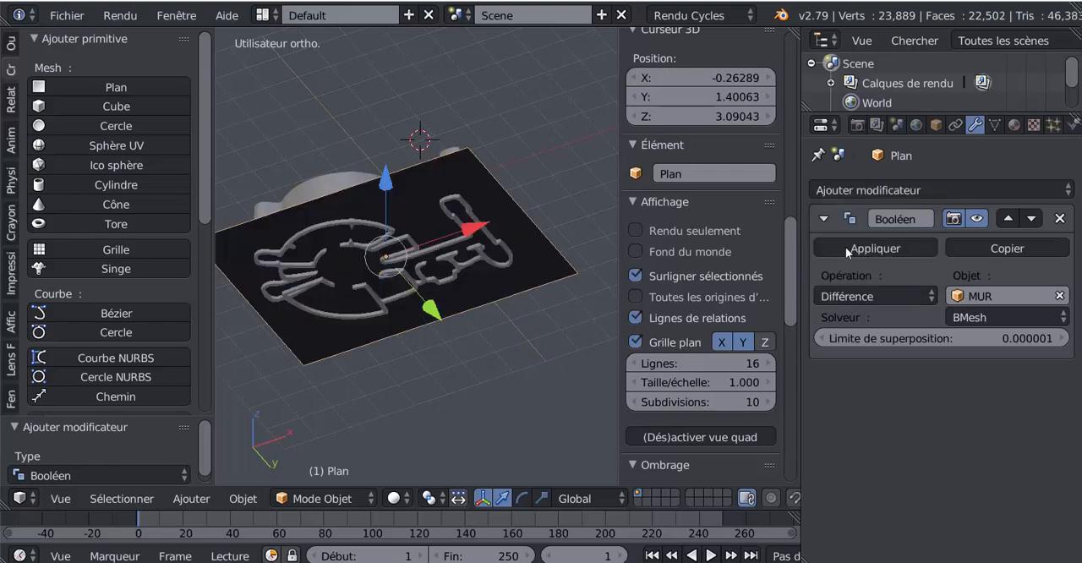
{"action": "middle_click_drag", "start_coordinate": [490, 350], "coordinate": [491, 410]}
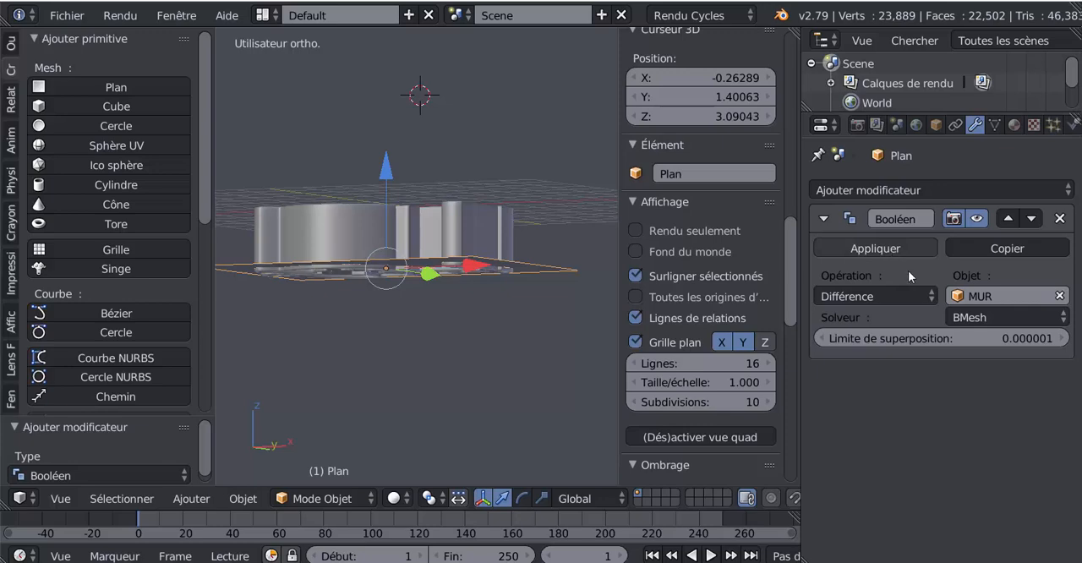
{"action": "left_click", "coordinate": [885, 251]}
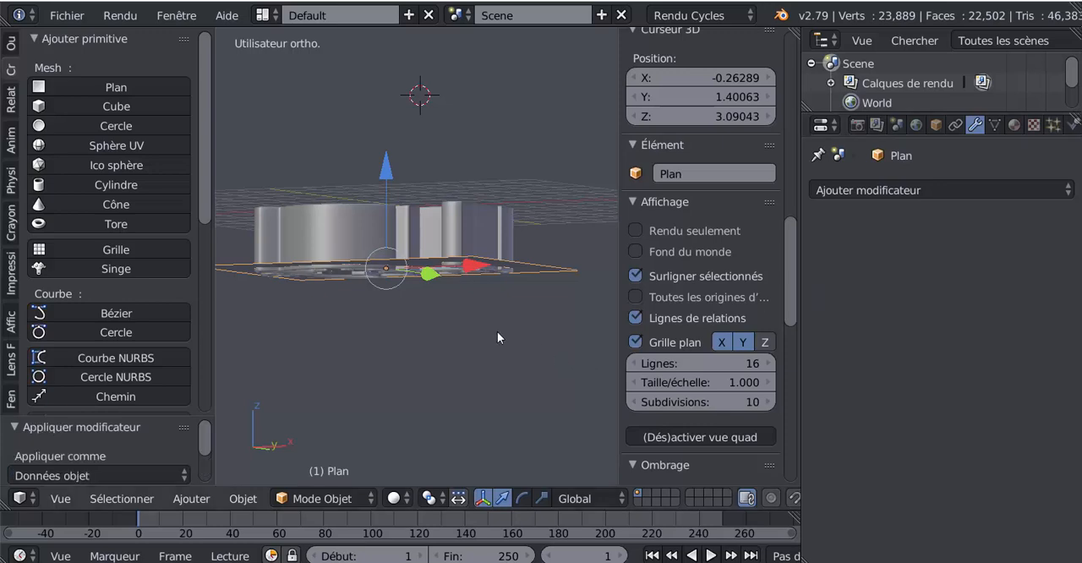
- Select the MUR wall object and raise it along Z clear of the plane to expose the cut outline
{"action": "middle_click_drag", "start_coordinate": [498, 332], "coordinate": [610, 340]}
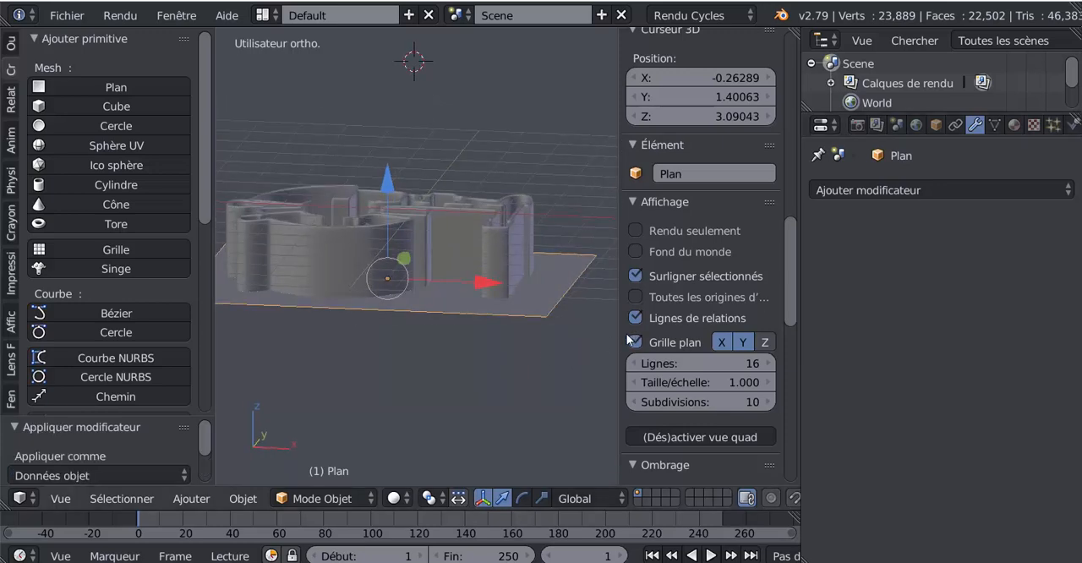
{"action": "key", "text": "n"}
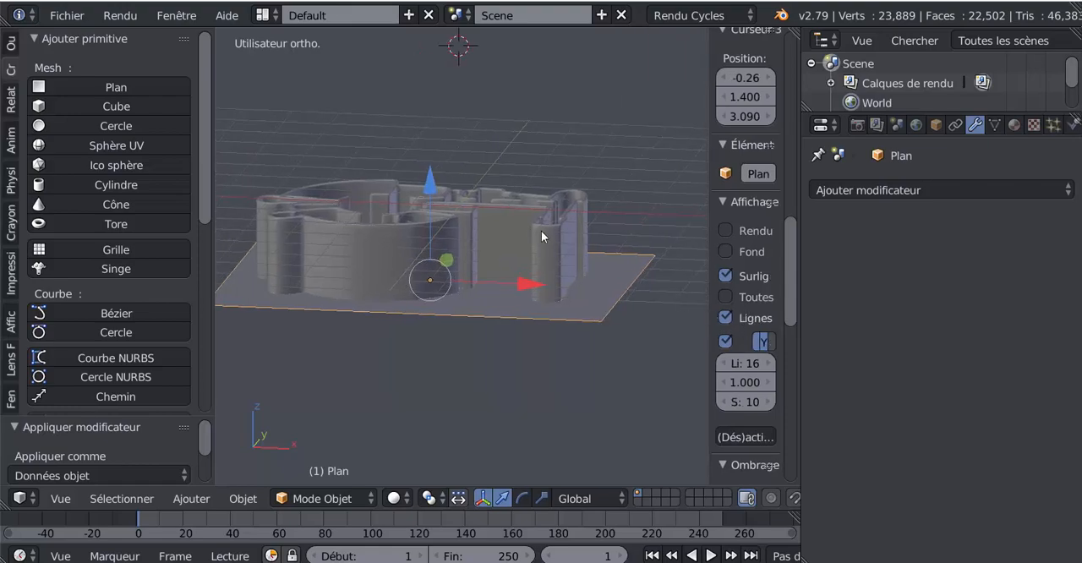
{"action": "right_click", "coordinate": [541, 231]}
{"action": "left_click_drag", "start_coordinate": [387, 114], "coordinate": [381, 63]}
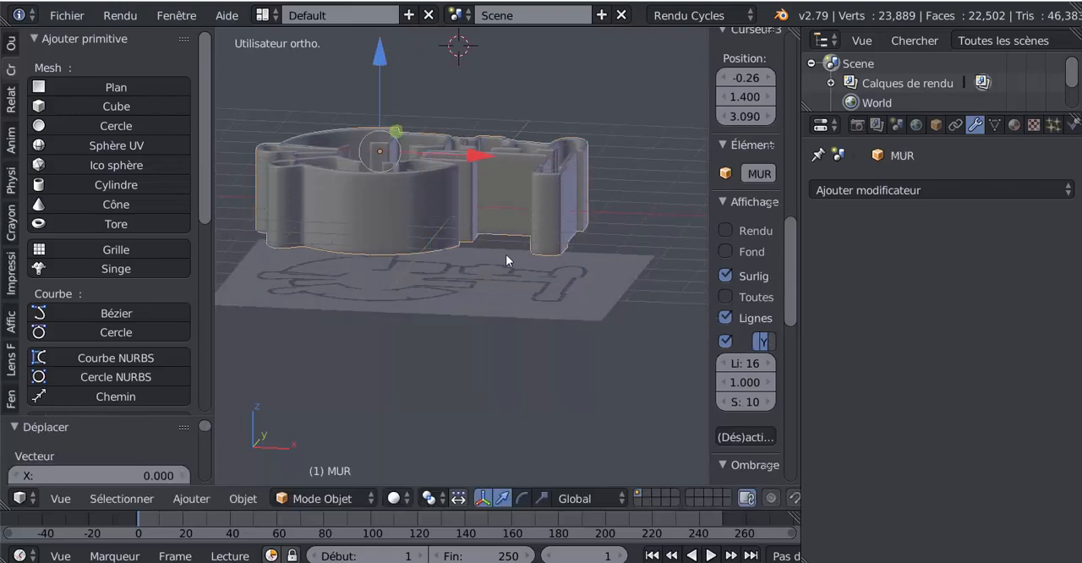
- Inspect the outline cut into the plane beneath the raised walls from several angles
{"action": "middle_click_drag", "start_coordinate": [506, 254], "coordinate": [468, 226]}
{"action": "scroll", "coordinate": [467, 226], "scroll_direction": "up", "scroll_amount": 4}
{"action": "key", "text": "Tab"}
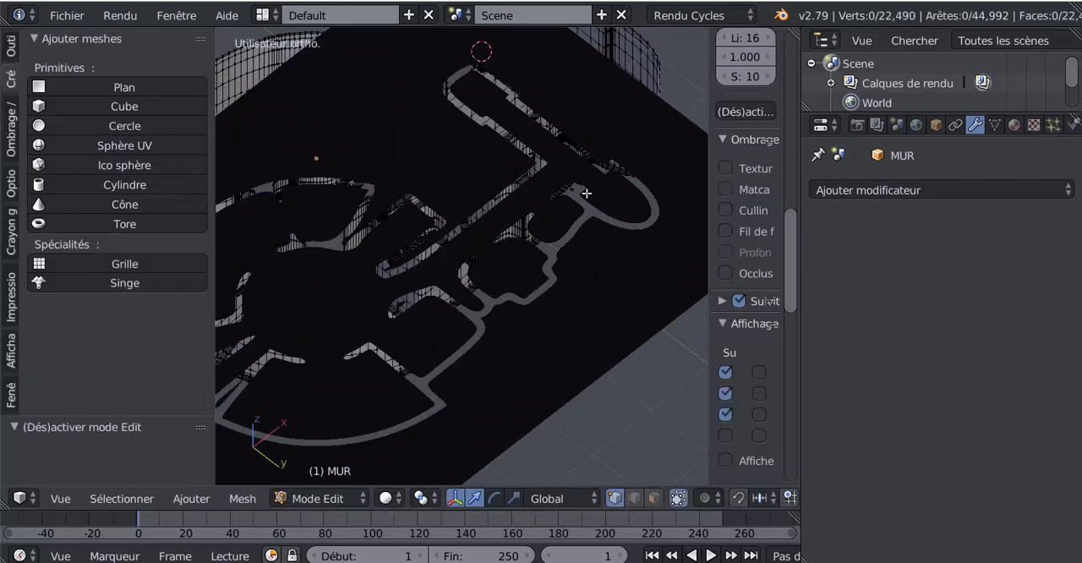
{"action": "key", "text": "Tab"}
{"action": "middle_click_drag", "start_coordinate": [560, 197], "coordinate": [609, 388]}
{"action": "scroll", "coordinate": [608, 387], "scroll_direction": "down", "scroll_amount": 1}
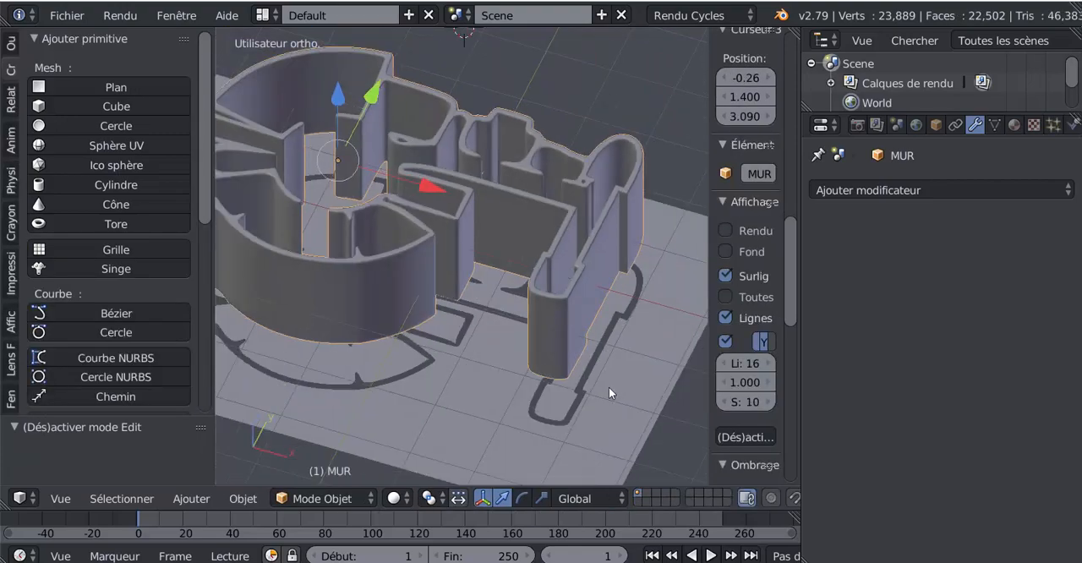
{"action": "scroll", "coordinate": [609, 387], "scroll_direction": "down", "scroll_amount": 1}
{"action": "key", "text": "Tab"}
{"action": "key", "text": "Tab"}
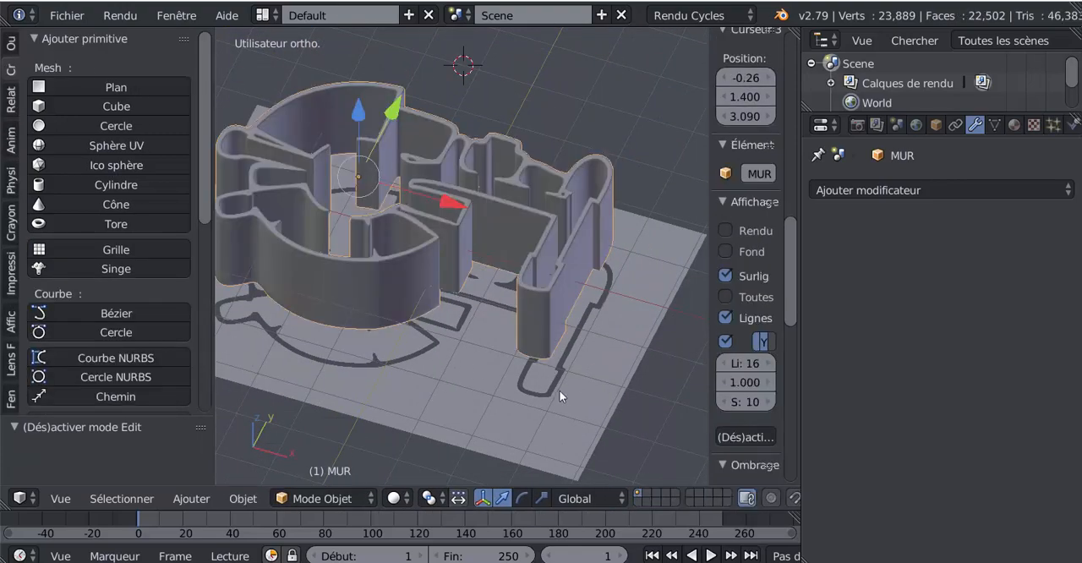
{"action": "key", "text": "Tab"}
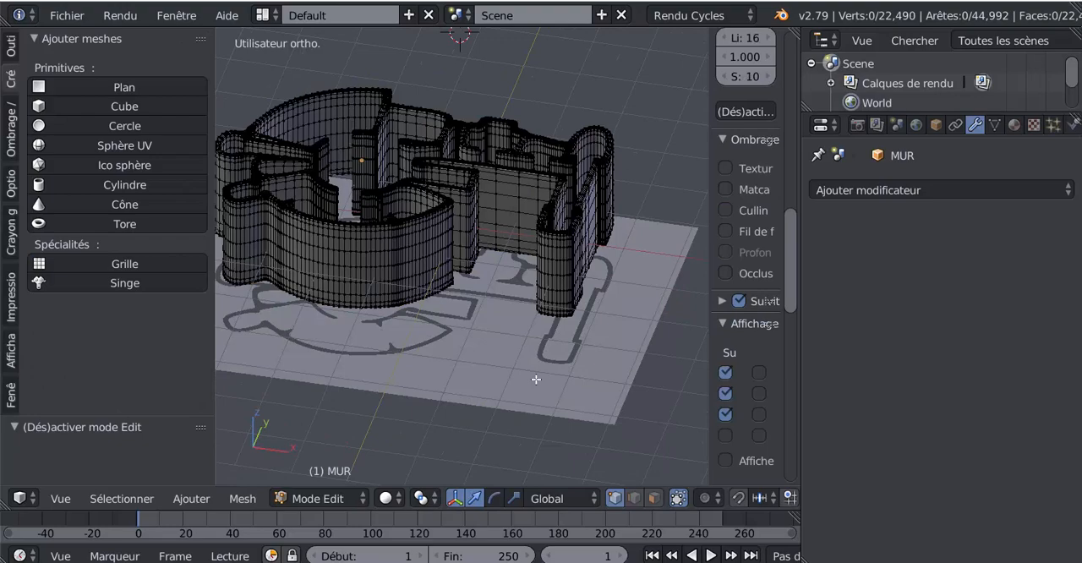
{"action": "key", "text": "Tab"}
- In face selection mode, delete the plane's two outer faces surrounding the cut-out ship floor
{"action": "right_click", "coordinate": [536, 380]}
{"action": "middle_click_drag", "start_coordinate": [539, 380], "coordinate": [559, 383]}
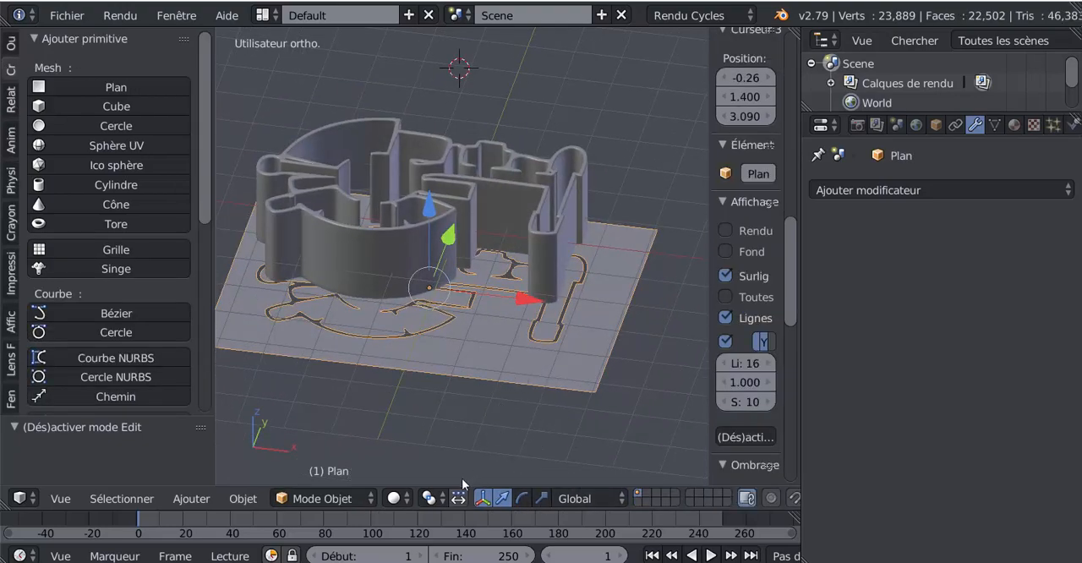
{"action": "key", "text": "Tab"}
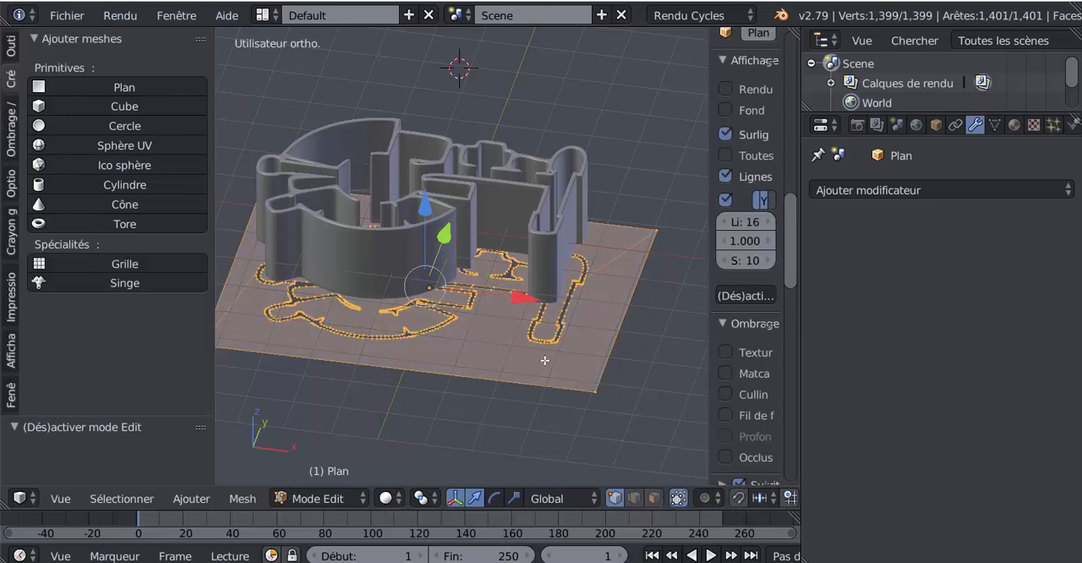
{"action": "left_click", "coordinate": [654, 498]}
{"action": "right_click", "coordinate": [598, 348]}
{"action": "middle_click_drag", "start_coordinate": [384, 372], "coordinate": [457, 423]}
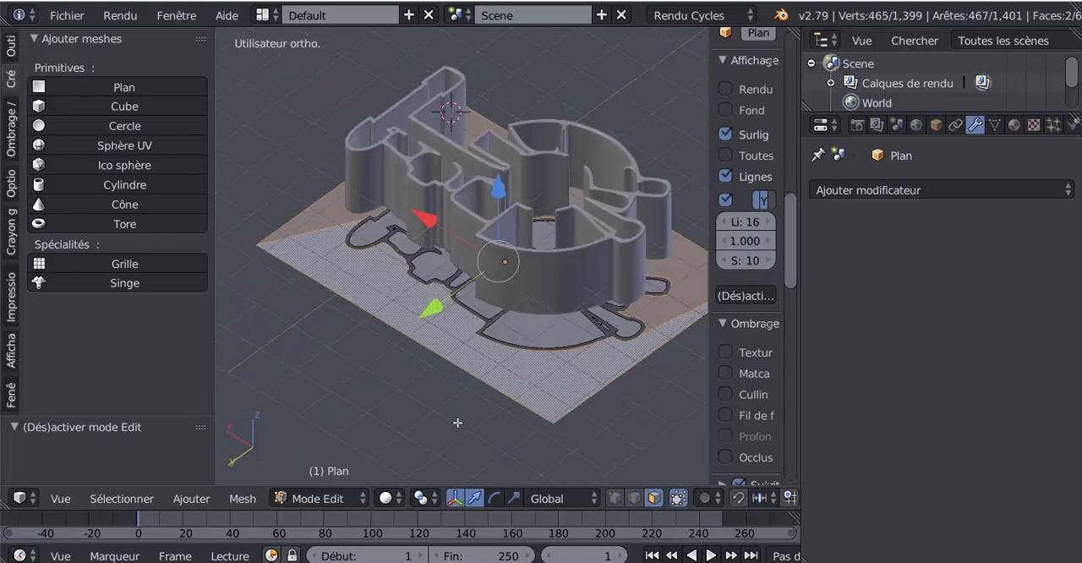
{"action": "key", "text": "x"}
{"action": "left_click", "coordinate": [367, 331]}
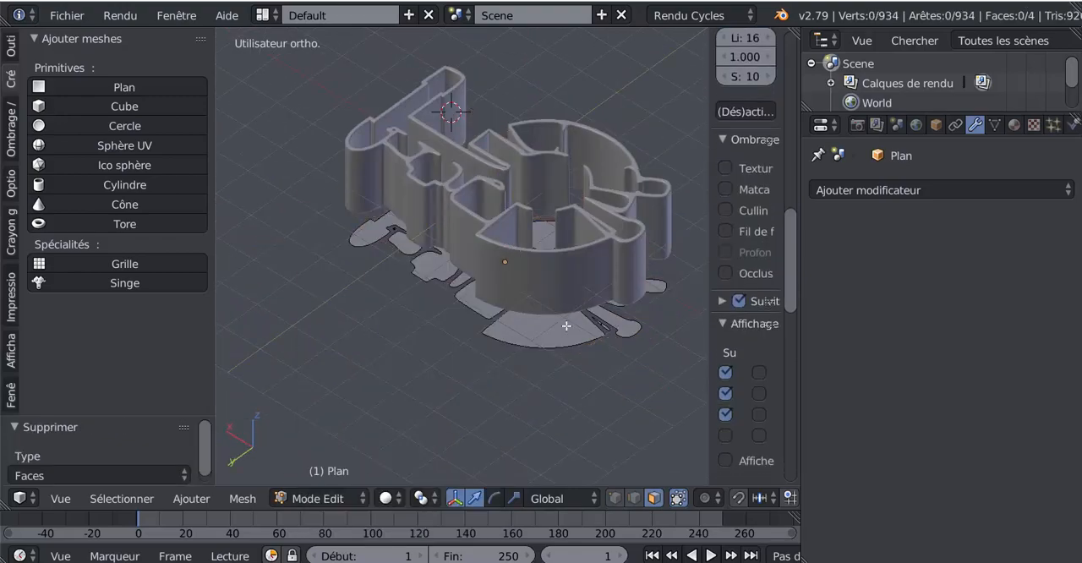
{"action": "middle_click_drag", "start_coordinate": [566, 326], "coordinate": [620, 329]}
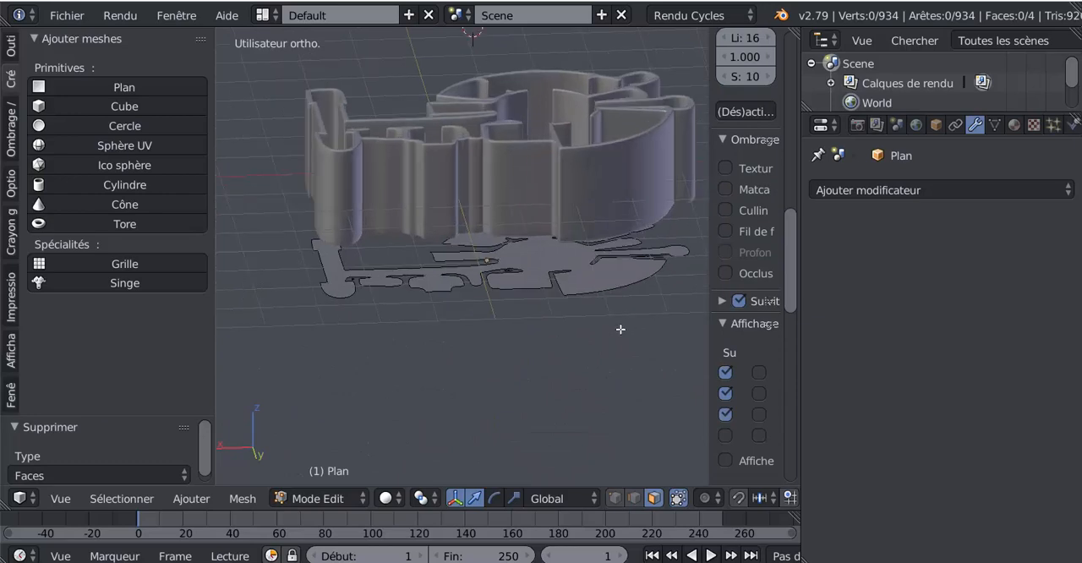
- Select all the remaining floor faces in Edit Mode and hide the viewport's properties sidebar
{"action": "key", "text": "Tab"}
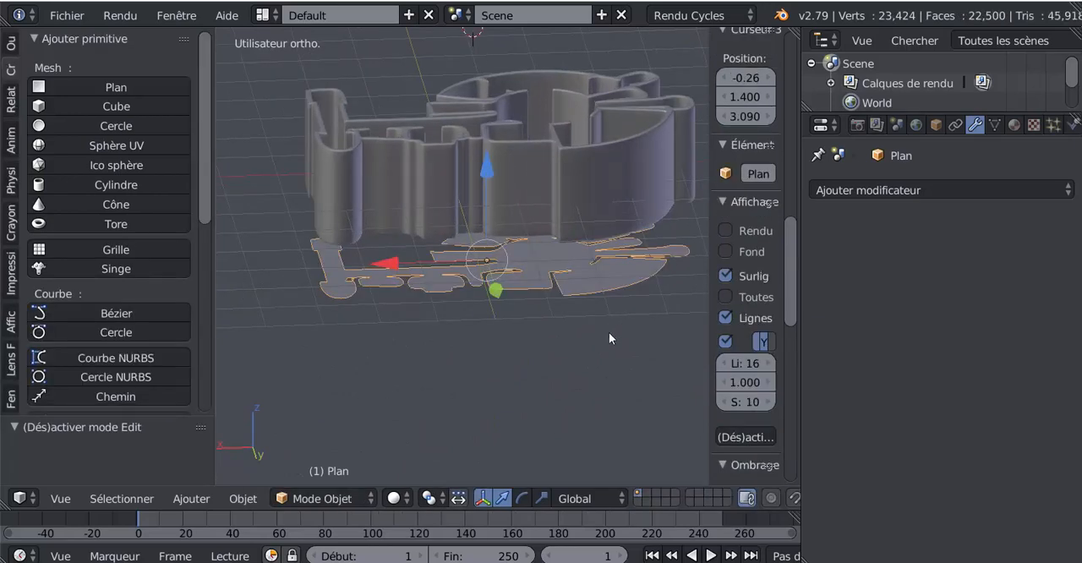
{"action": "key", "text": "Tab"}
{"action": "middle_click_drag", "start_coordinate": [604, 341], "coordinate": [601, 337]}
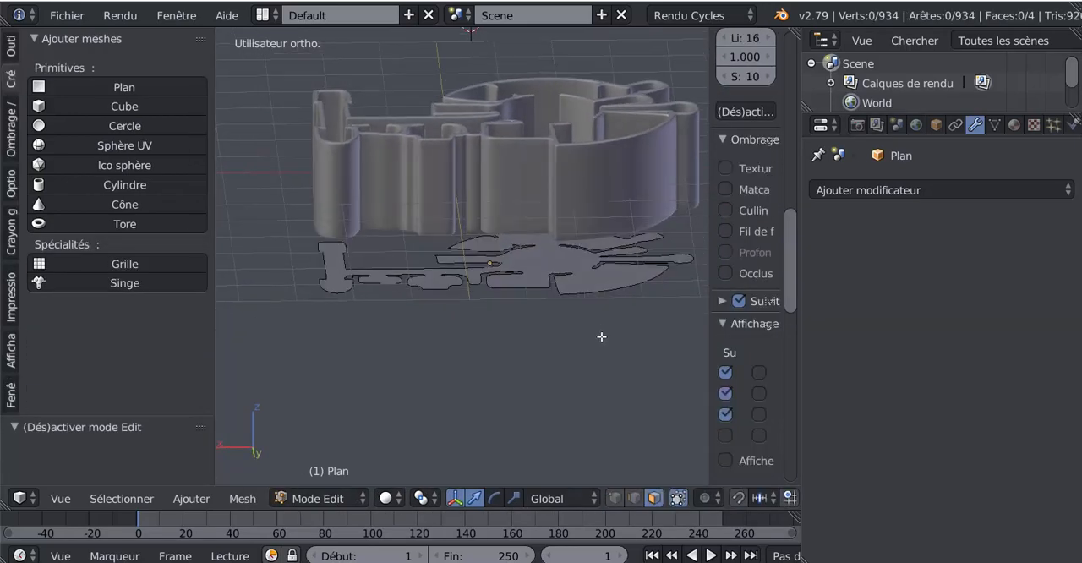
{"action": "key", "text": "a"}
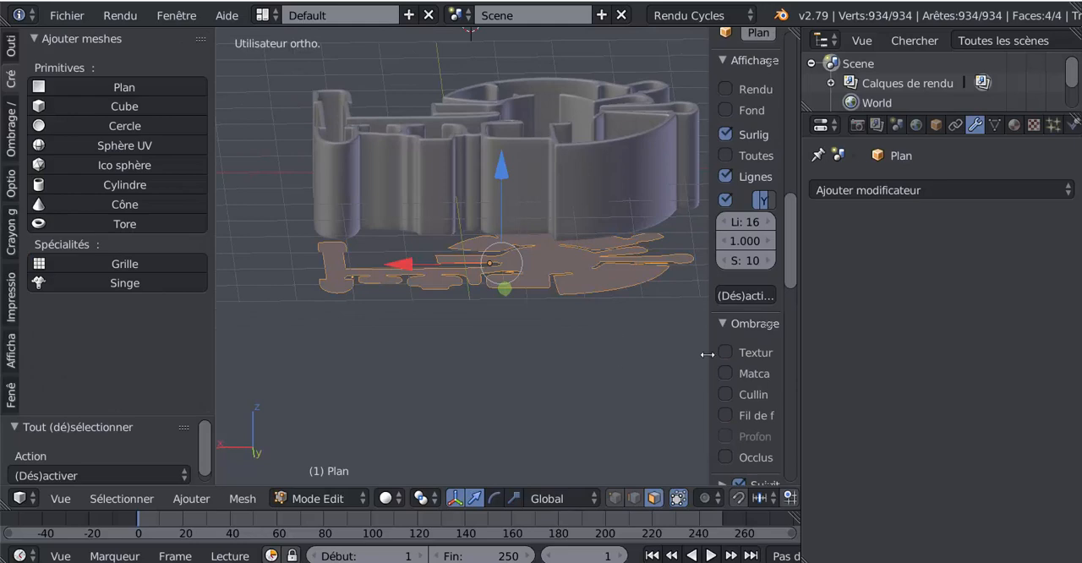
{"action": "key", "text": "n"}
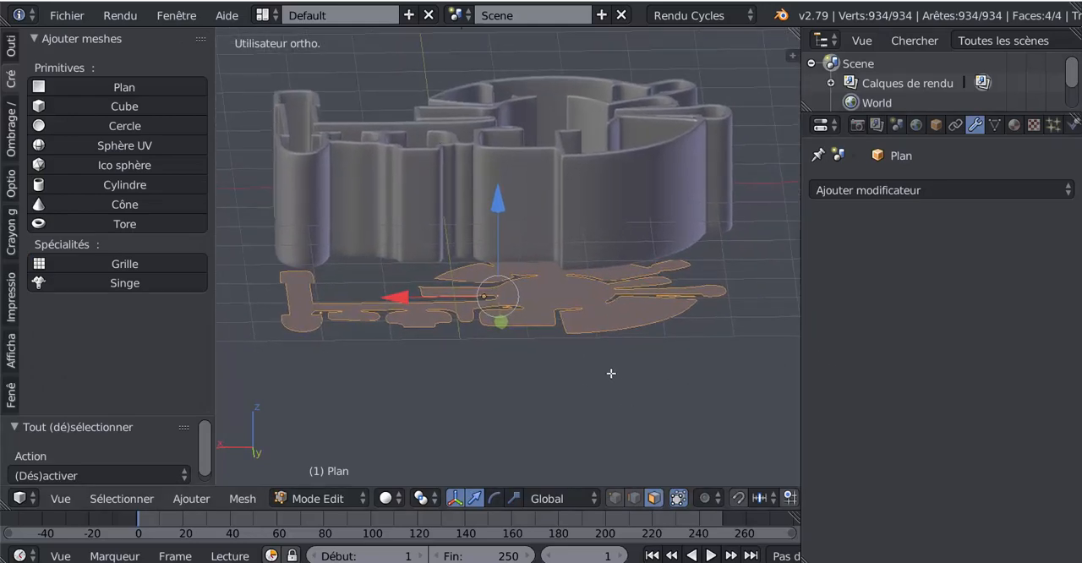
- Extrude the floor faces downward along Z by about 0.15 and check the thickness in Object Mode
{"action": "key", "text": "e"}
{"action": "right_click", "coordinate": [580, 392]}
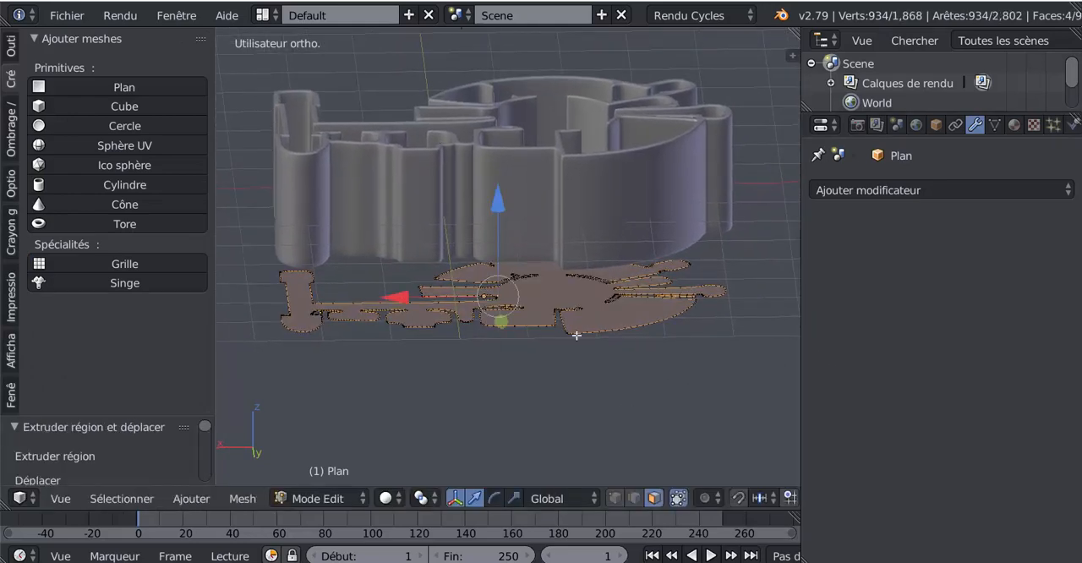
{"action": "key", "text": "g"}
{"action": "key", "text": "z"}
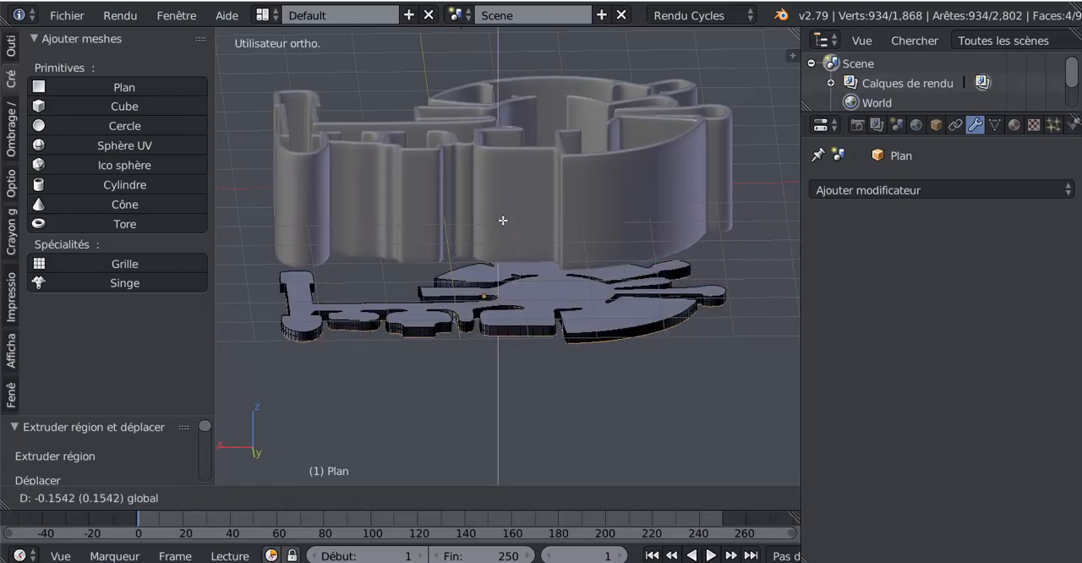
{"action": "left_click", "coordinate": [502, 220]}
{"action": "key", "text": "Tab"}
{"action": "middle_click_drag", "start_coordinate": [619, 321], "coordinate": [668, 373]}
{"action": "scroll", "coordinate": [667, 372], "scroll_direction": "up", "scroll_amount": 3}
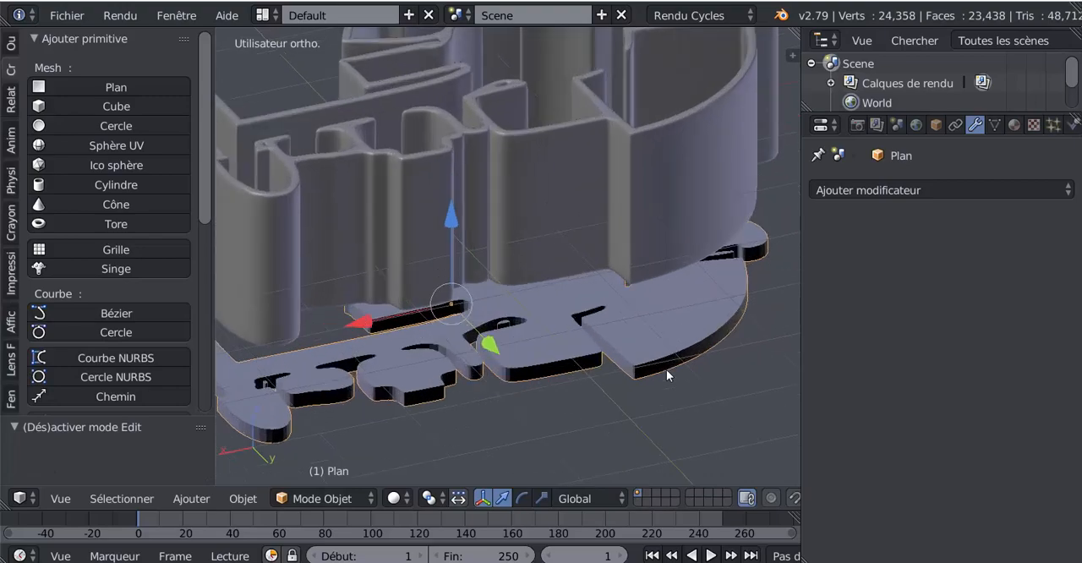
- Return to Edit Mode on the floor and undo the downward extrusion
{"action": "scroll", "coordinate": [632, 375], "scroll_direction": "down", "scroll_amount": 5}
{"action": "key", "text": "Tab"}
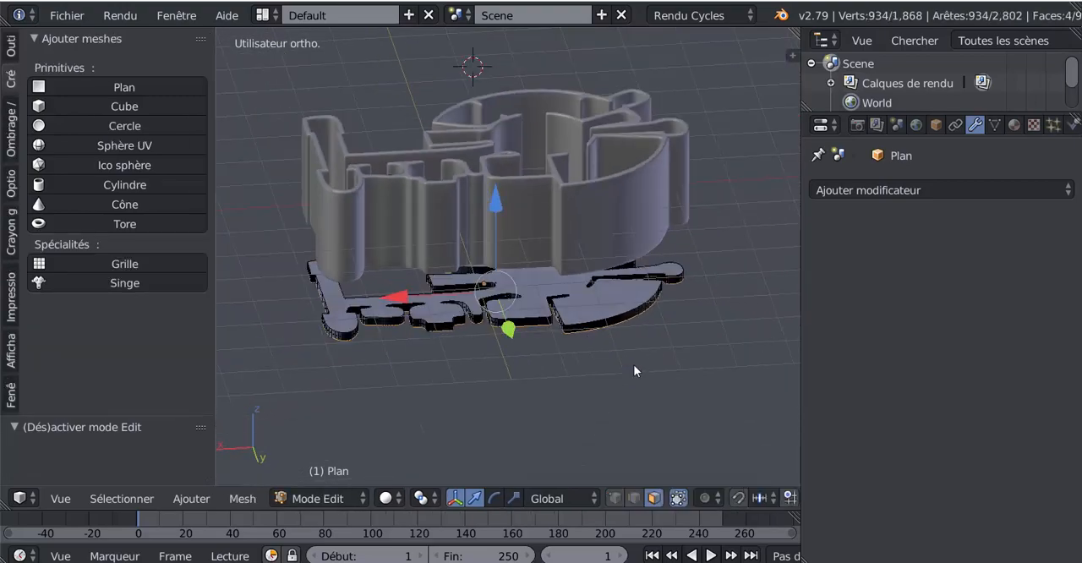
{"action": "scroll", "coordinate": [639, 356], "scroll_direction": "up", "scroll_amount": 2}
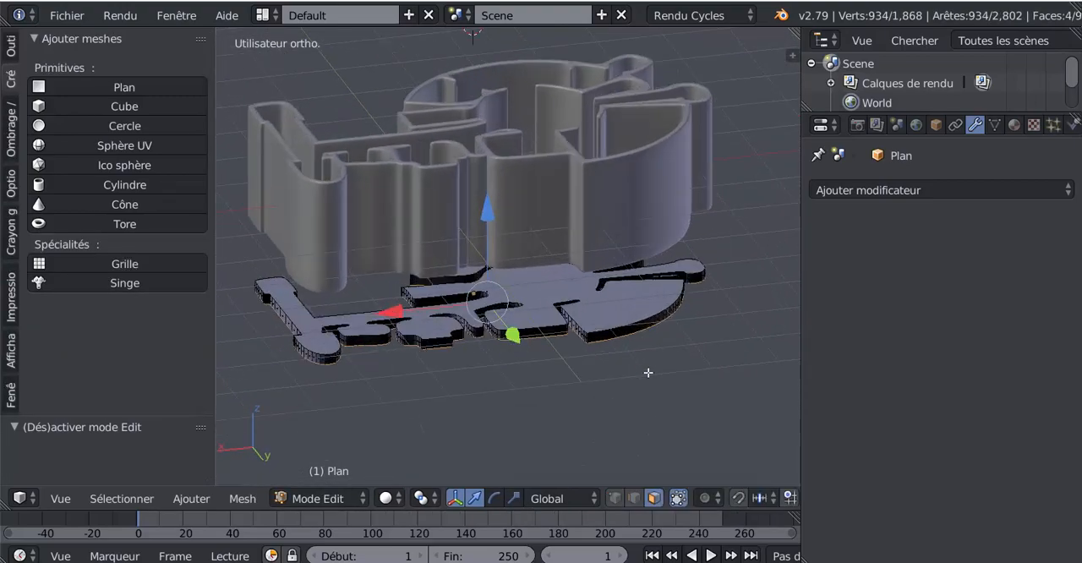
{"action": "key", "text": "ctrl+z"}
{"action": "key", "text": "ctrl+z"}
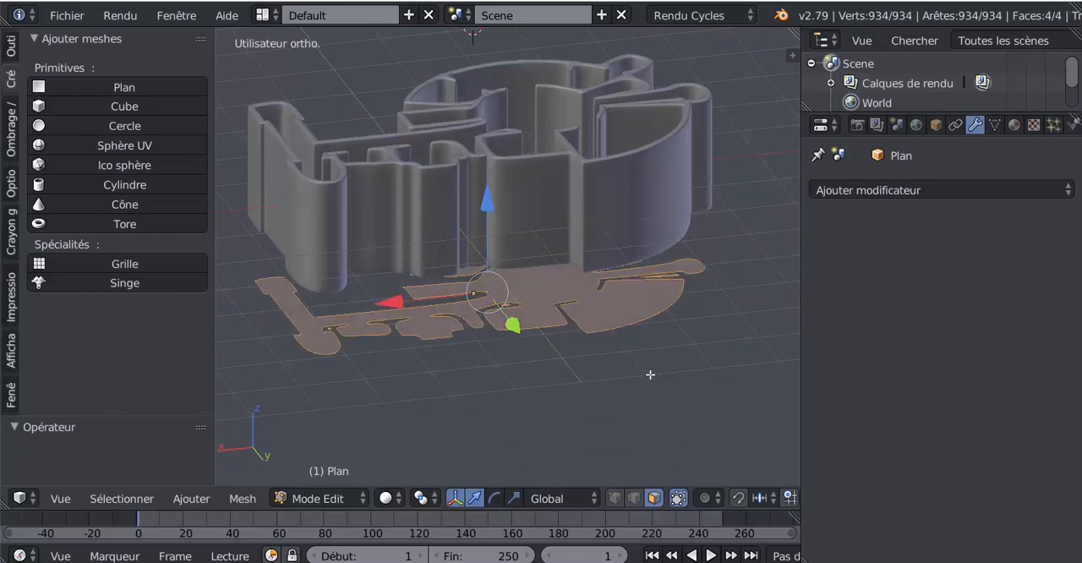
- Add a Subdivision Surface modifier to the plane and look closely at its effect on the floor outline
{"action": "middle_click_drag", "start_coordinate": [646, 376], "coordinate": [643, 376]}
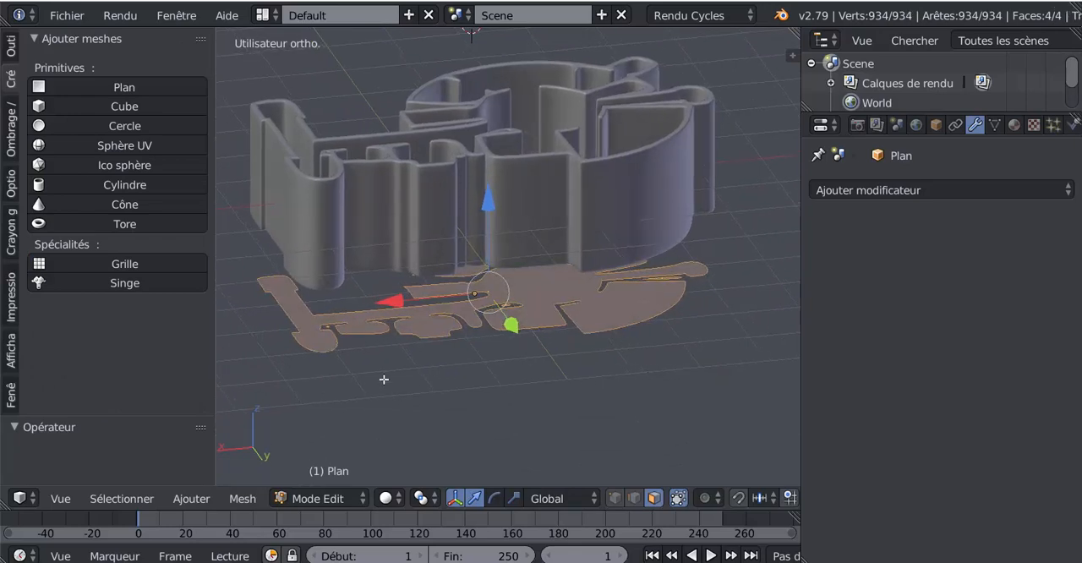
{"action": "middle_click_drag", "start_coordinate": [457, 385], "coordinate": [513, 389], "text": "shift"}
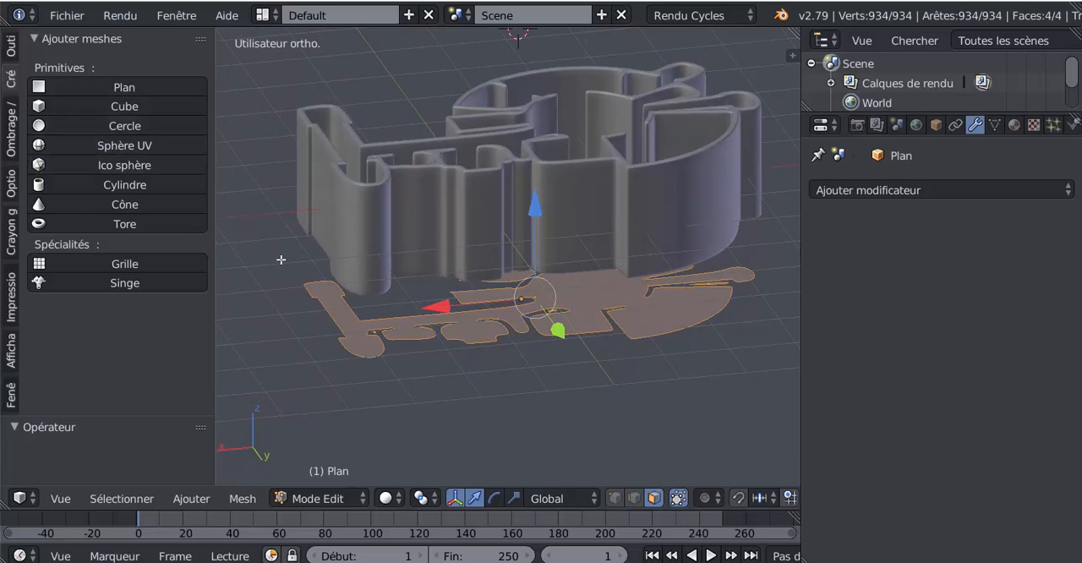
{"action": "left_click", "coordinate": [902, 191]}
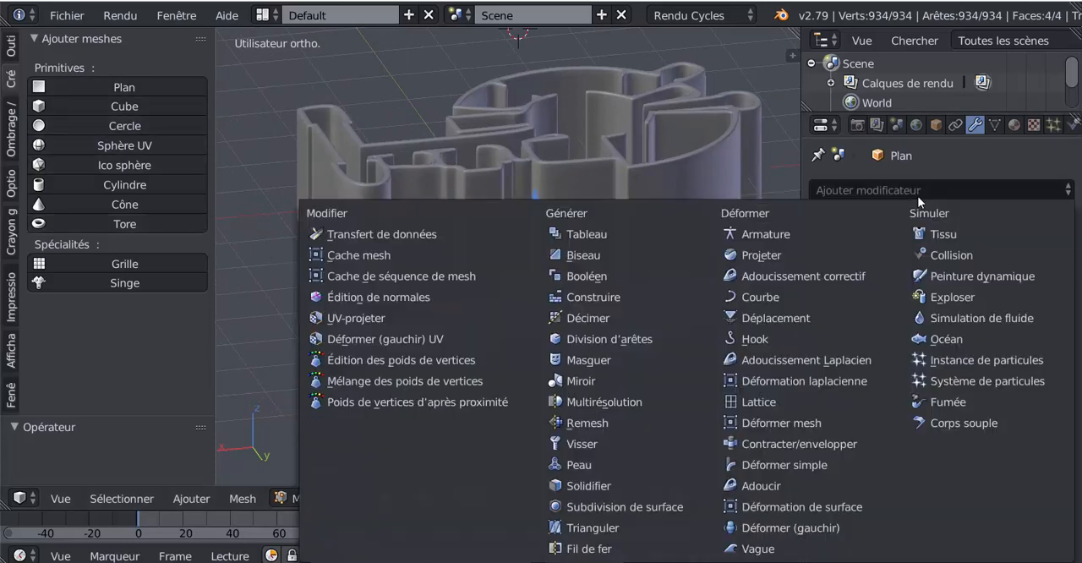
{"action": "left_click", "coordinate": [617, 506]}
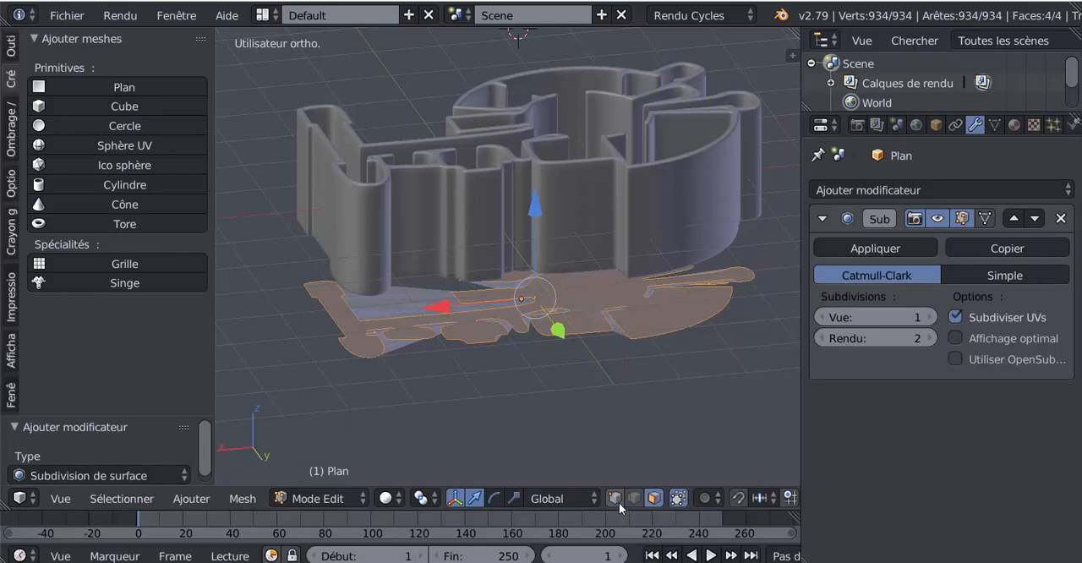
{"action": "mouse_move", "coordinate": [626, 365]}
{"action": "middle_mouse_down"}
{"action": "mouse_move", "coordinate": [640, 186]}
{"action": "mouse_move", "coordinate": [623, 372]}
{"action": "middle_mouse_up"}
{"action": "scroll", "coordinate": [702, 380], "scroll_direction": "up", "scroll_amount": 1}
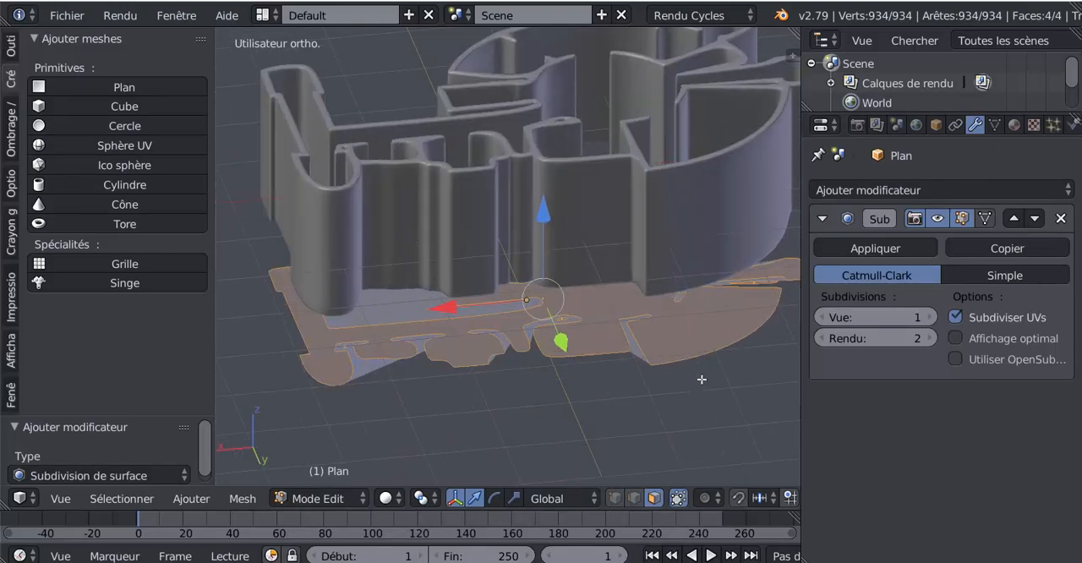
- Try an inset on the floor faces and set the Subdivision Surface modifier's viewport subdivisions to 0
{"action": "key", "text": "i"}
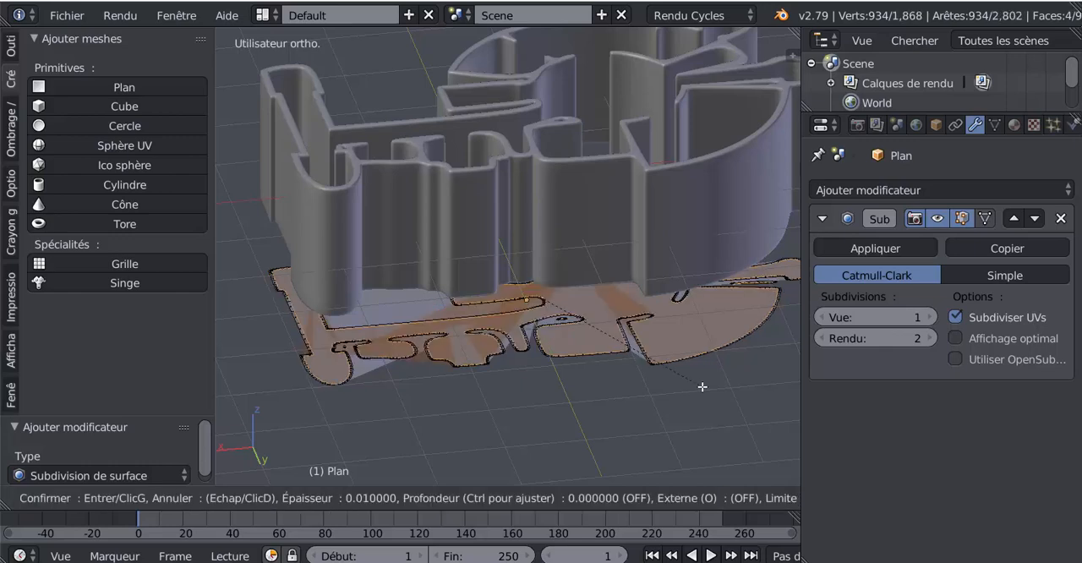
{"action": "key", "text": "Escape"}
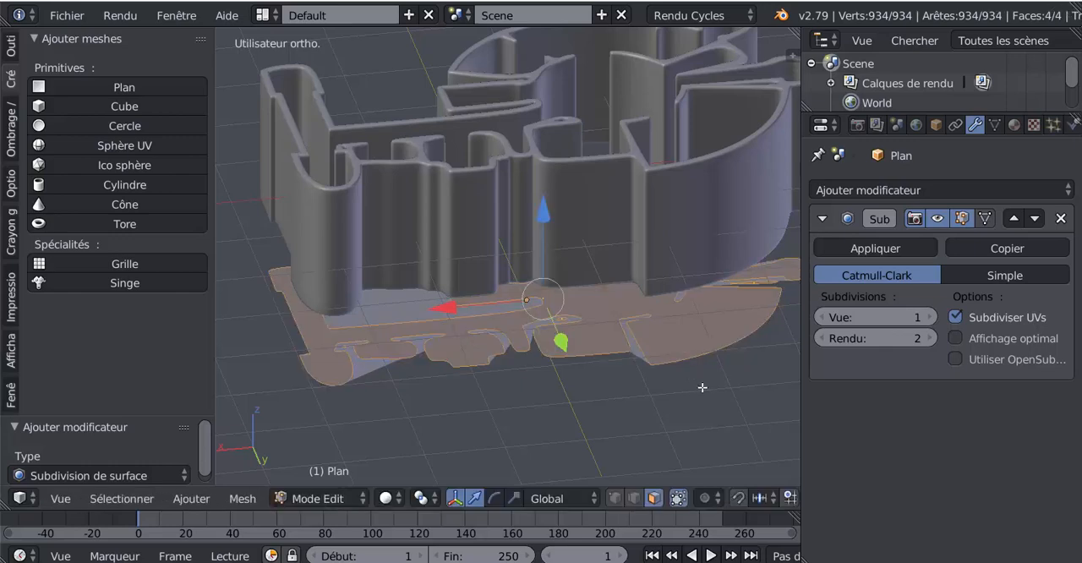
{"action": "left_click", "coordinate": [820, 318]}
{"action": "middle_click_drag", "start_coordinate": [544, 411], "coordinate": [513, 407]}
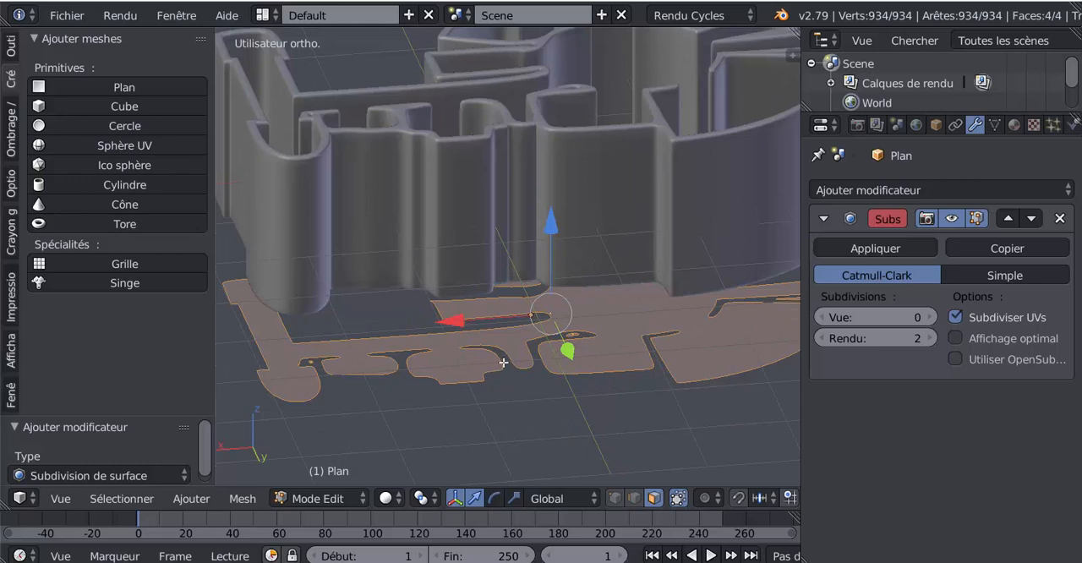
- Apply smooth shading to the floor object in Object Mode
{"action": "left_click", "coordinate": [11, 53]}
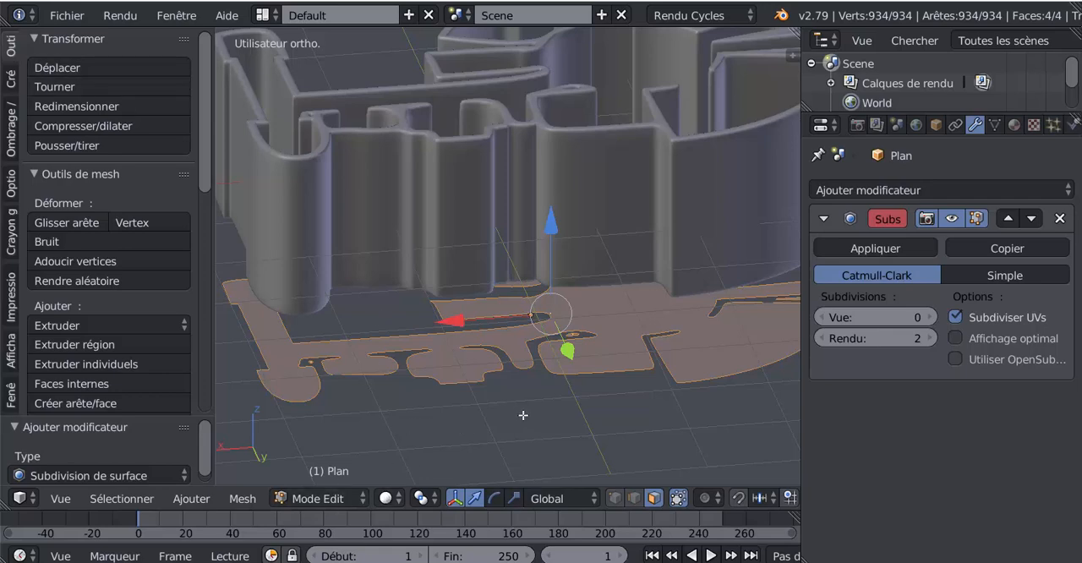
{"action": "key", "text": "Tab"}
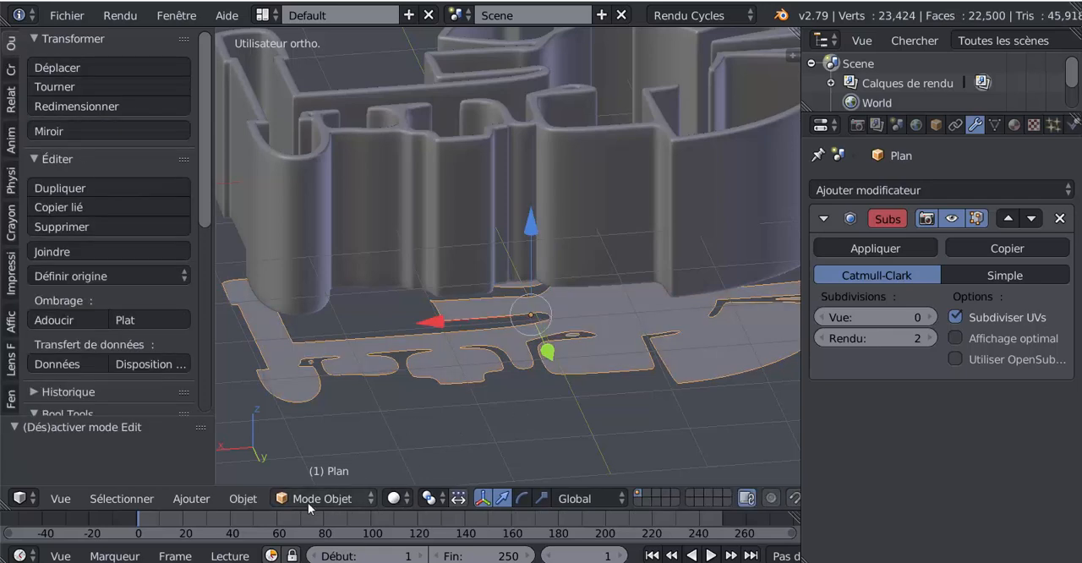
{"action": "left_click", "coordinate": [60, 320]}
{"action": "key", "text": "Tab"}
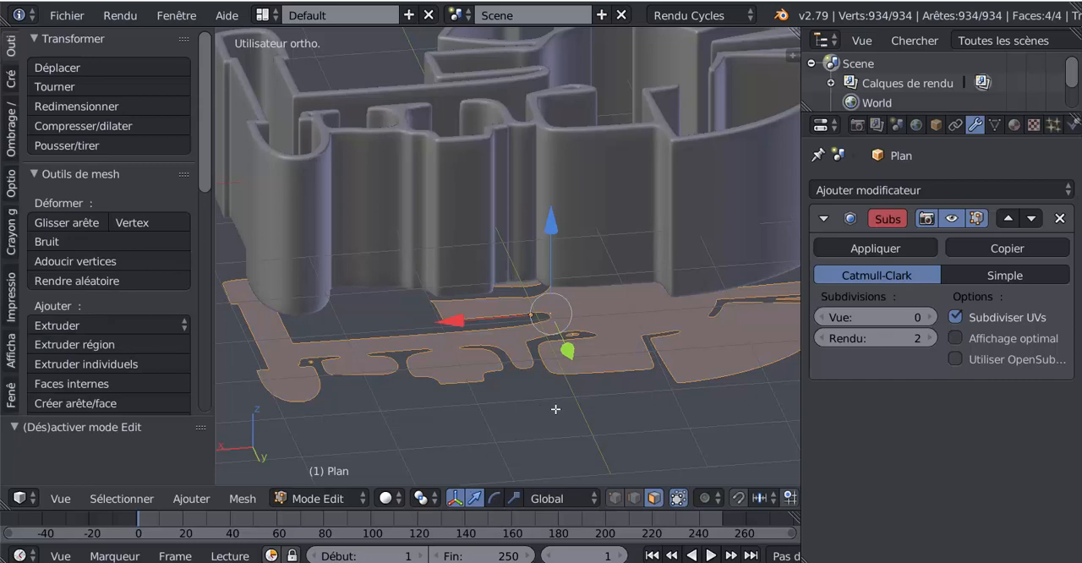
- Remove the Subdivision Surface modifier from the floor object
{"action": "key", "text": "Tab"}
{"action": "middle_click_drag", "start_coordinate": [567, 405], "coordinate": [579, 386]}
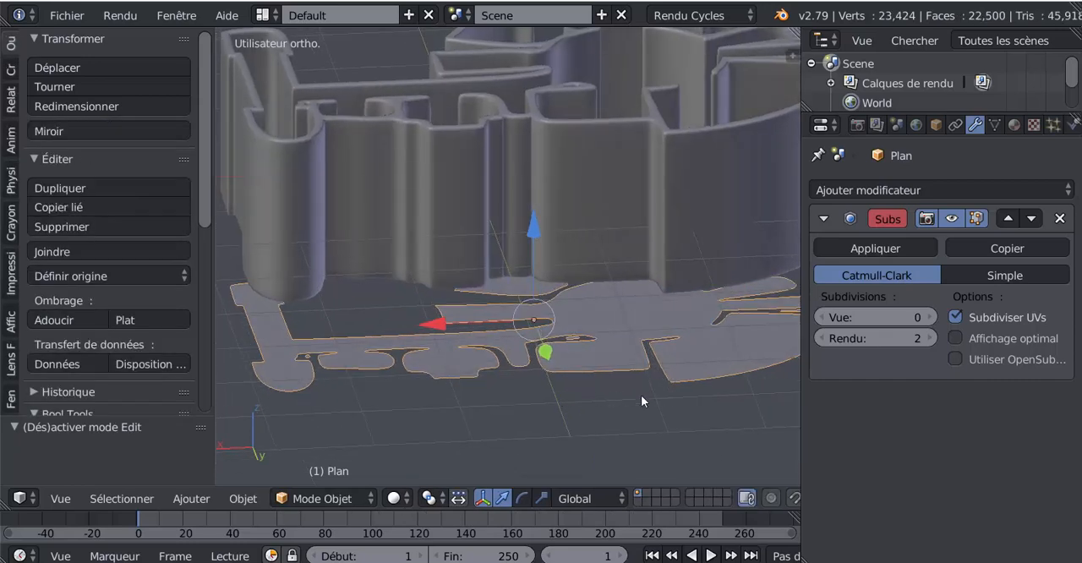
{"action": "left_click", "coordinate": [1060, 218]}
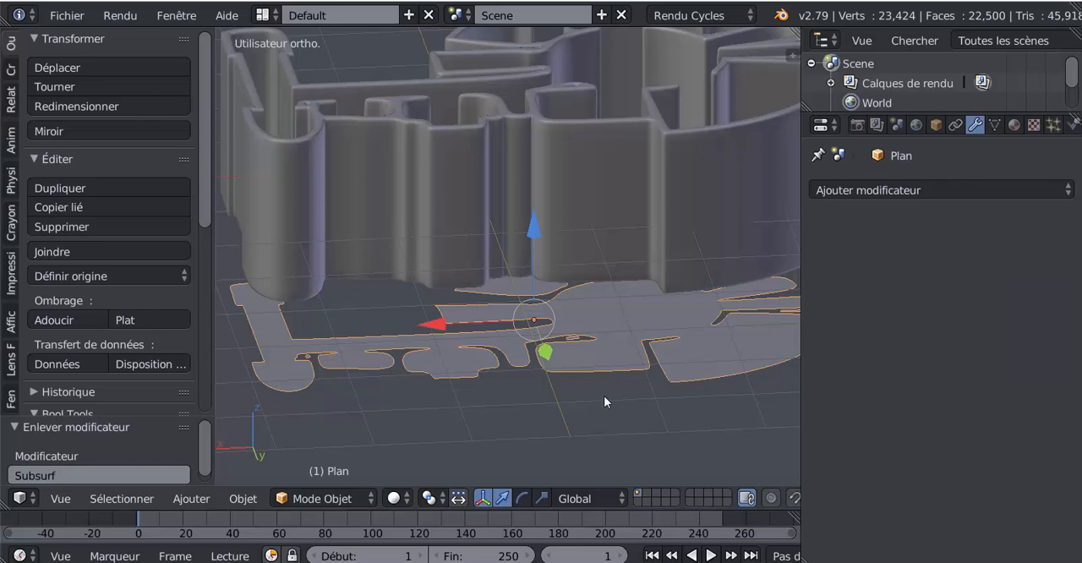
{"action": "scroll", "coordinate": [604, 397], "scroll_direction": "down", "scroll_amount": 3}
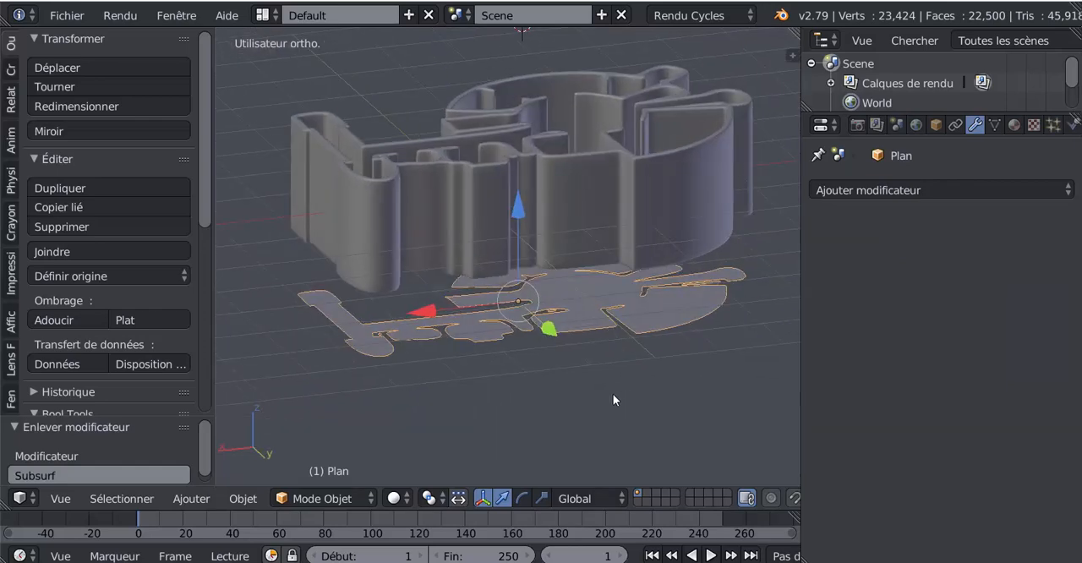
- Try extruding the floor faces and lowering them along Z to give the floor thickness
{"action": "key", "text": "Tab"}
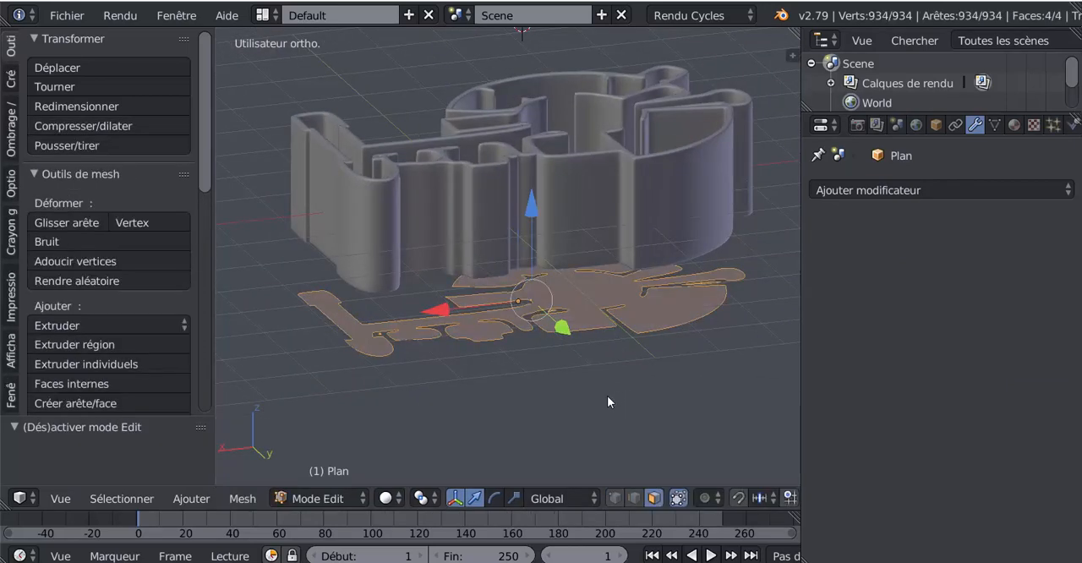
{"action": "key", "text": "e"}
{"action": "left_click", "coordinate": [608, 396]}
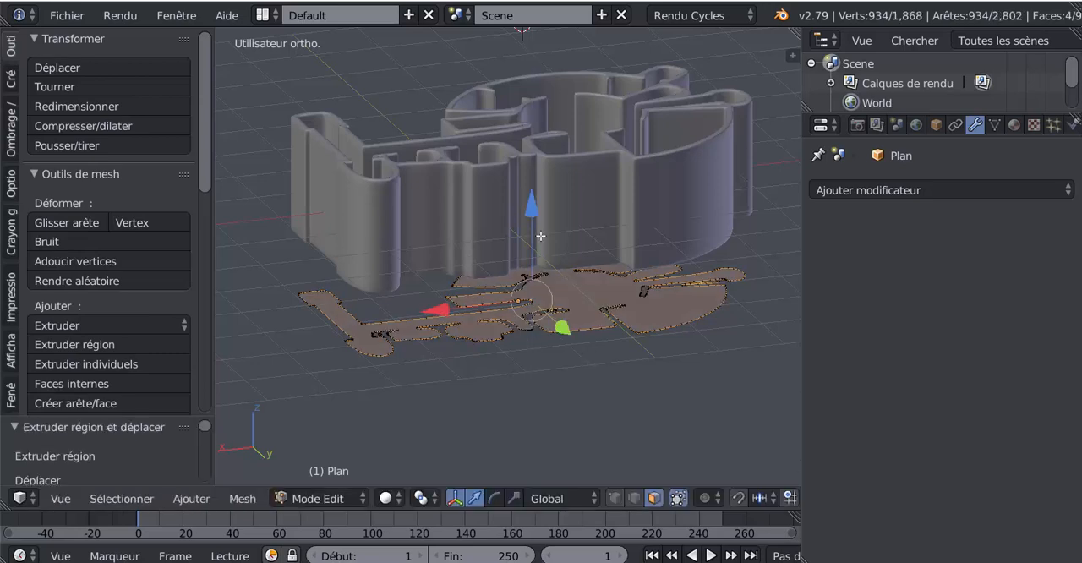
{"action": "left_click_drag", "start_coordinate": [532, 210], "coordinate": [533, 217]}
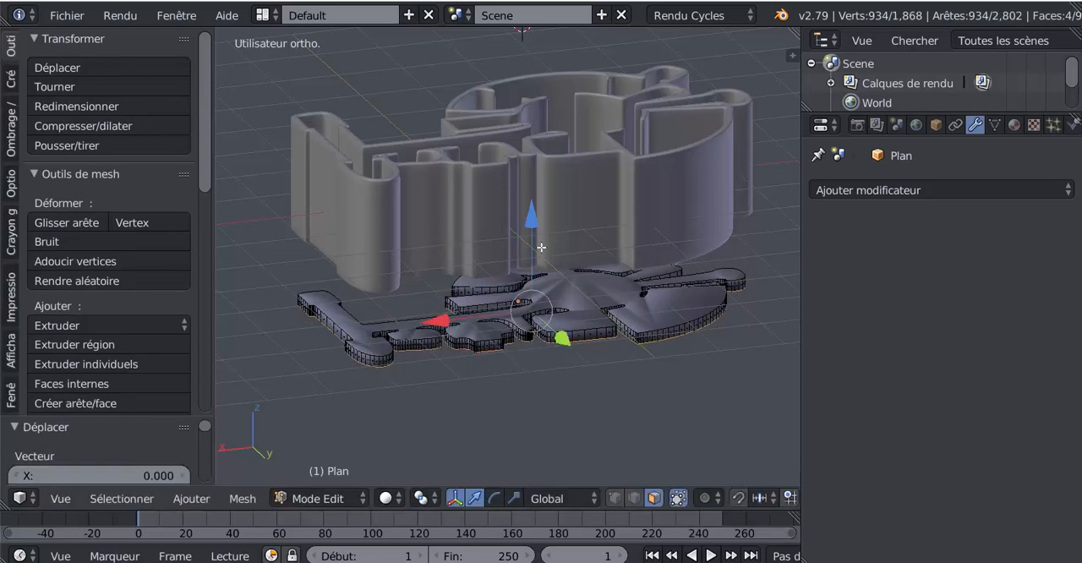
{"action": "scroll", "coordinate": [504, 352], "scroll_direction": "up", "scroll_amount": 3}
{"action": "mouse_move", "coordinate": [546, 350]}
{"action": "middle_mouse_down", "text": "shift"}
{"action": "mouse_move", "coordinate": [502, 352]}
{"action": "mouse_move", "coordinate": [551, 337]}
{"action": "middle_mouse_up", "text": "shift"}
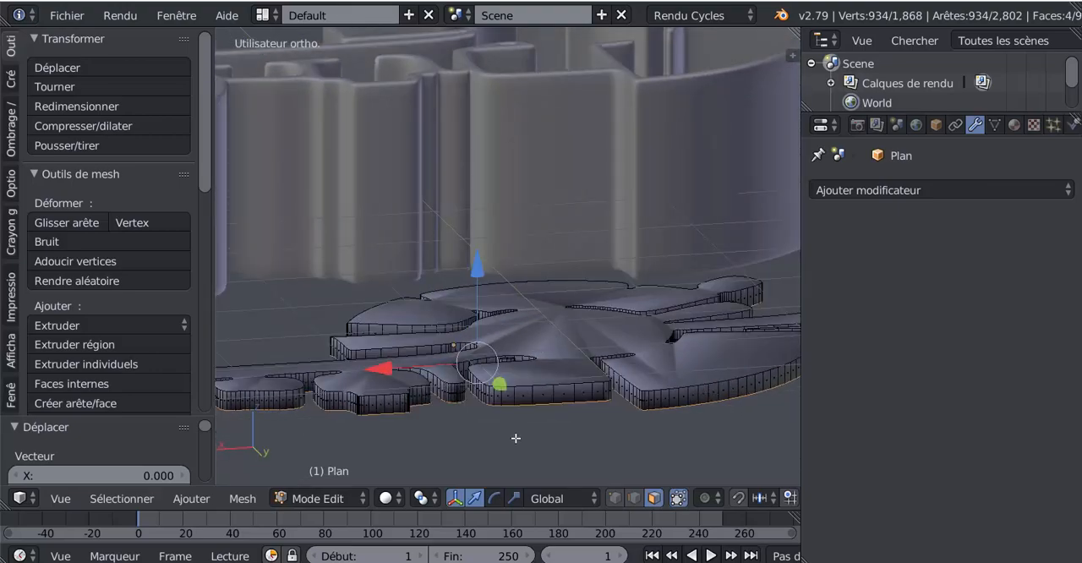
{"action": "key", "text": "ctrl+z"}
{"action": "key", "text": "ctrl+z"}
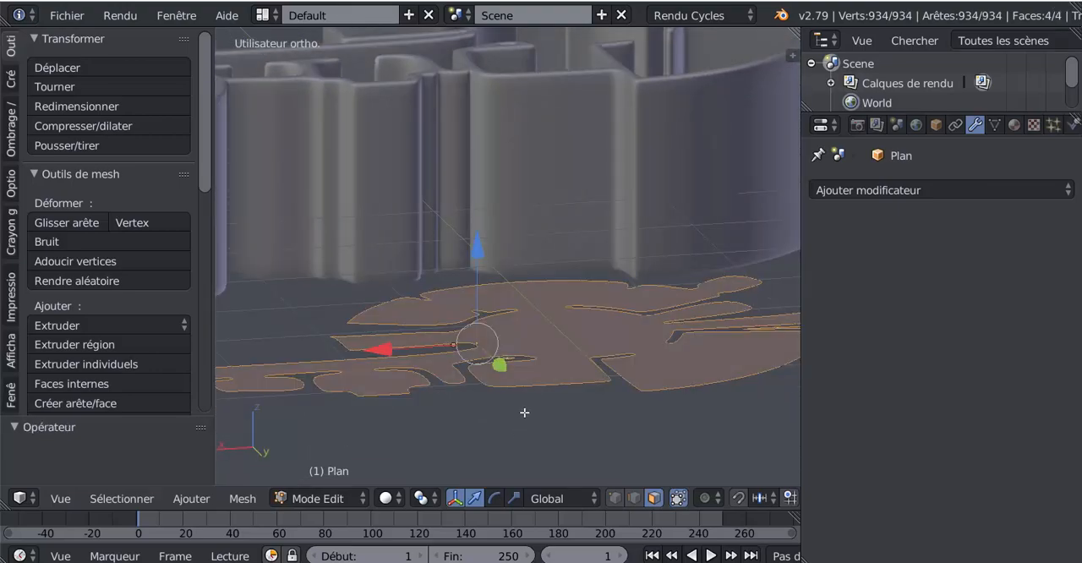
- Try insetting the floor faces with a thickness of 0.01
{"action": "key", "text": "i"}
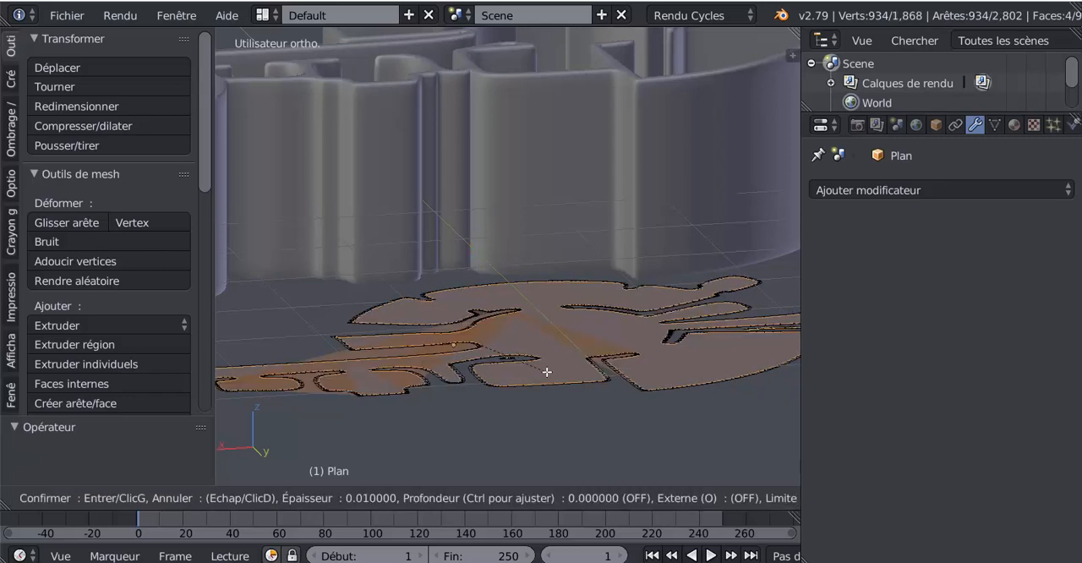
{"action": "left_click", "coordinate": [547, 372]}
{"action": "key", "text": "Tab"}
{"action": "key", "text": "Tab"}
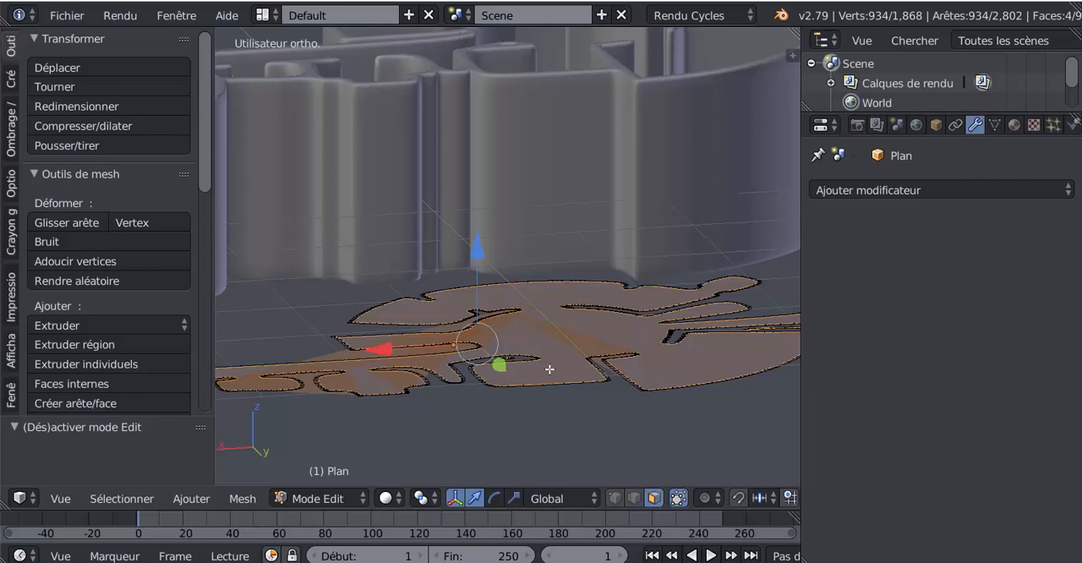
- Try extruding the whole inset floor mesh downward along Z and check the slab in Object Mode
{"action": "key", "text": "a"}
{"action": "key", "text": "a"}
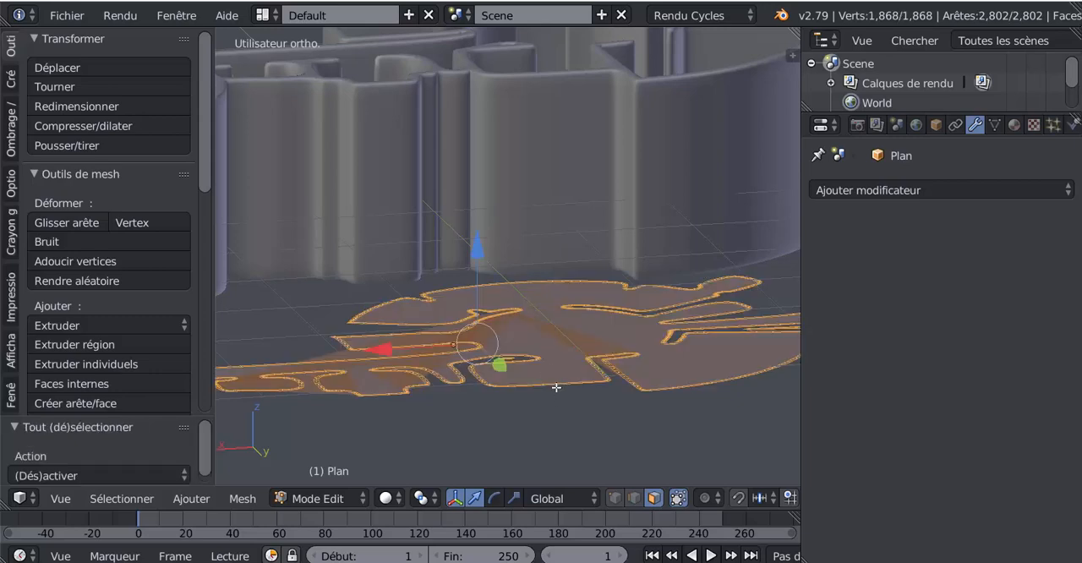
{"action": "key", "text": "e"}
{"action": "right_click", "coordinate": [550, 369]}
{"action": "key", "text": "g"}
{"action": "key", "text": "z"}
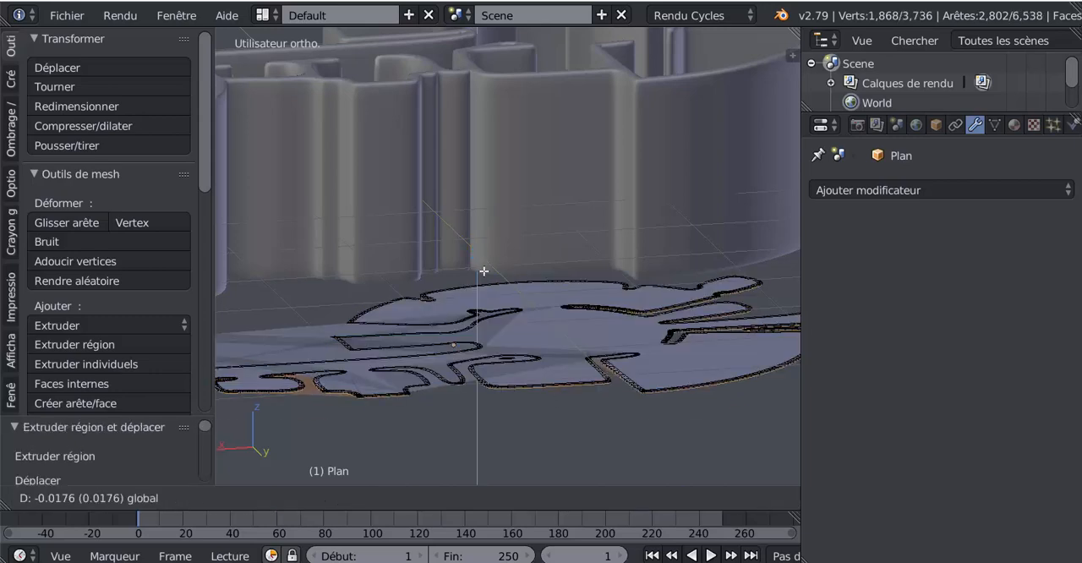
{"action": "left_click", "coordinate": [488, 279]}
{"action": "key", "text": "Tab"}
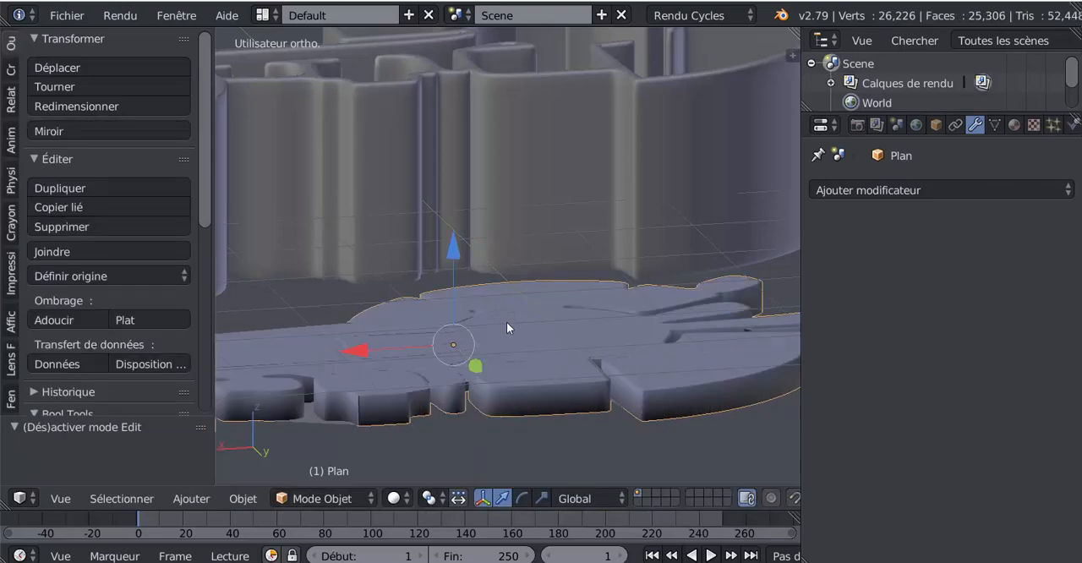
{"action": "middle_click_drag", "start_coordinate": [507, 322], "coordinate": [430, 367]}
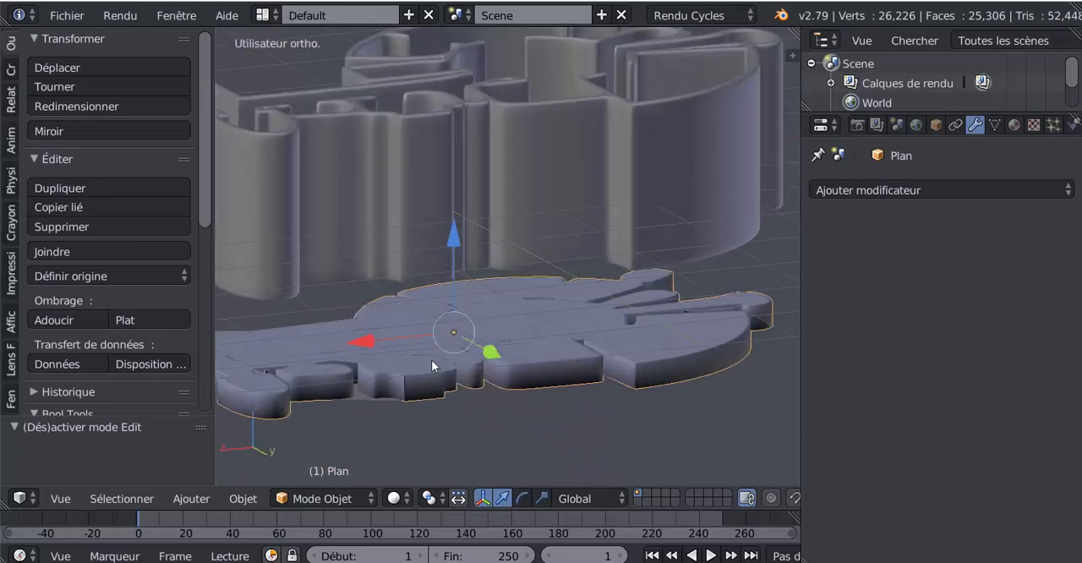
{"action": "key", "text": "Tab"}
{"action": "scroll", "coordinate": [430, 367], "scroll_direction": "up", "scroll_amount": 4}
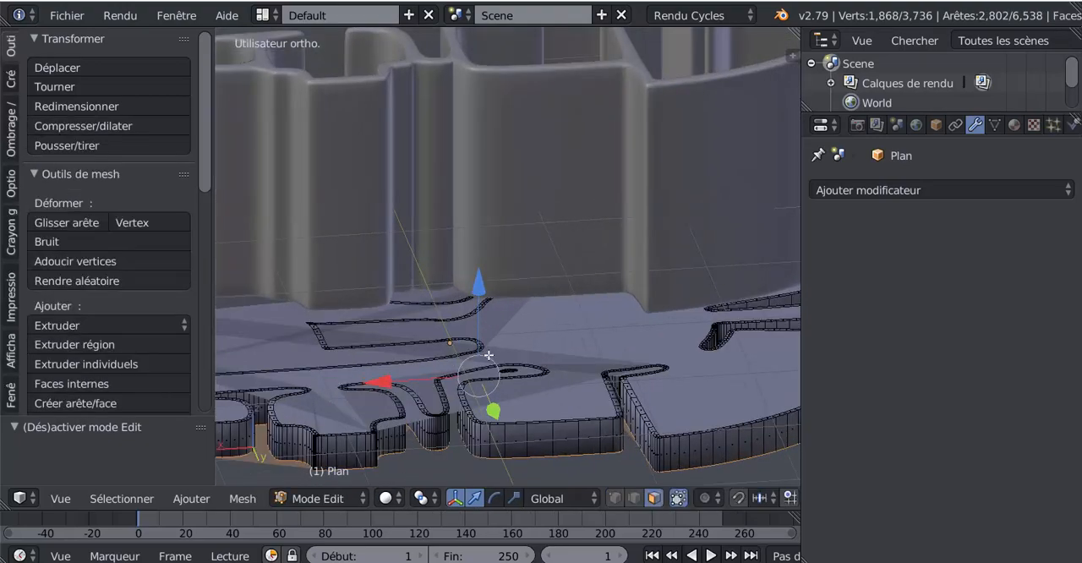
- Undo the downward extrusion and the inset of the floor mesh
{"action": "key", "text": "ctrl+z"}
{"action": "key", "text": "ctrl+z"}
{"action": "key", "text": "ctrl+z"}
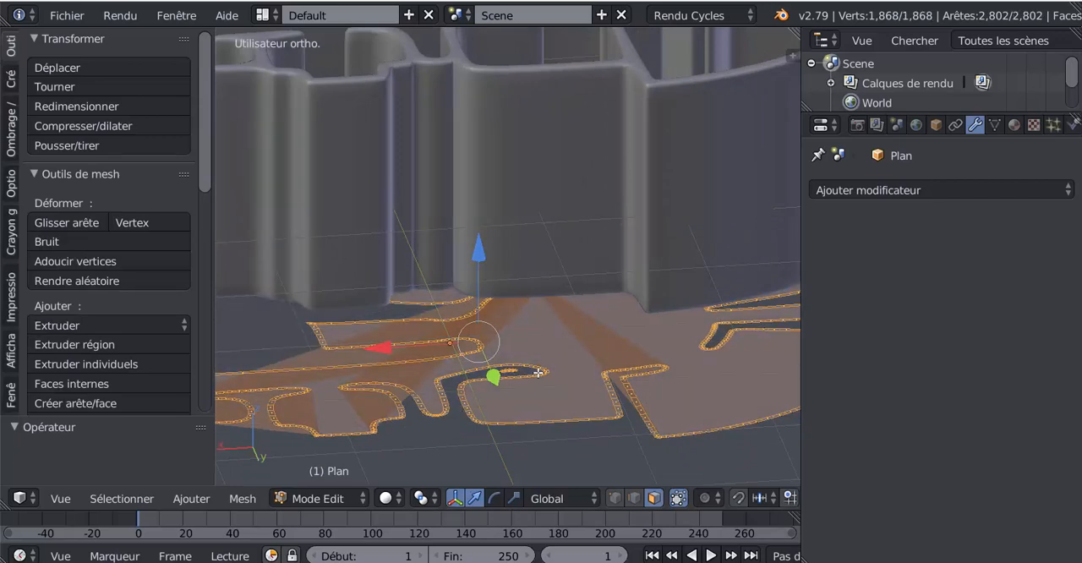
{"action": "key", "text": "ctrl+z"}
{"action": "key", "text": "ctrl+z"}
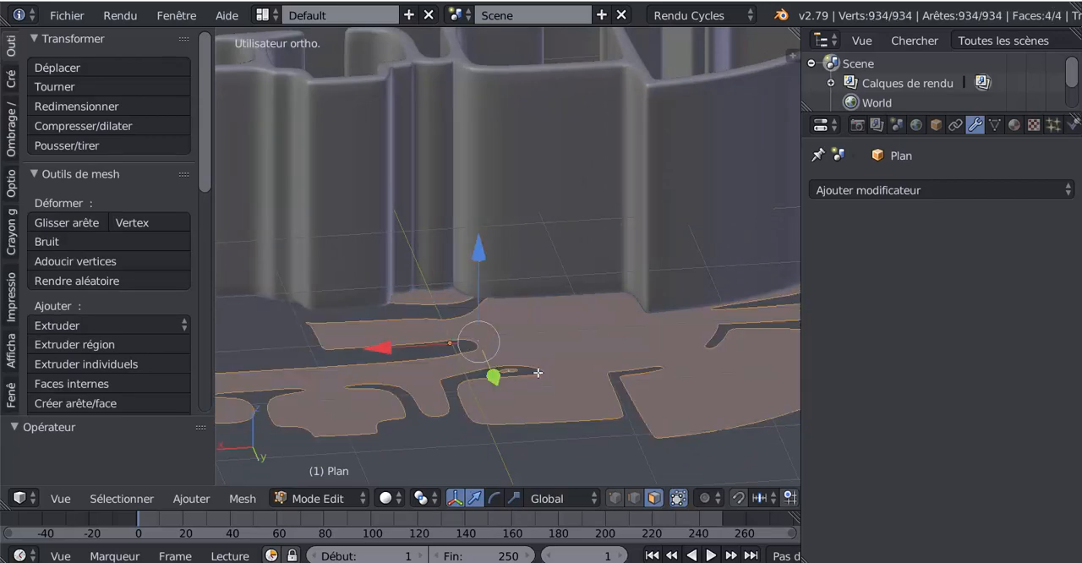
- Extrude all the floor faces and lower them along Z to form a solid slab
{"action": "middle_click_drag", "start_coordinate": [538, 373], "coordinate": [538, 373]}
{"action": "key", "text": "Tab"}
{"action": "key", "text": "Tab"}
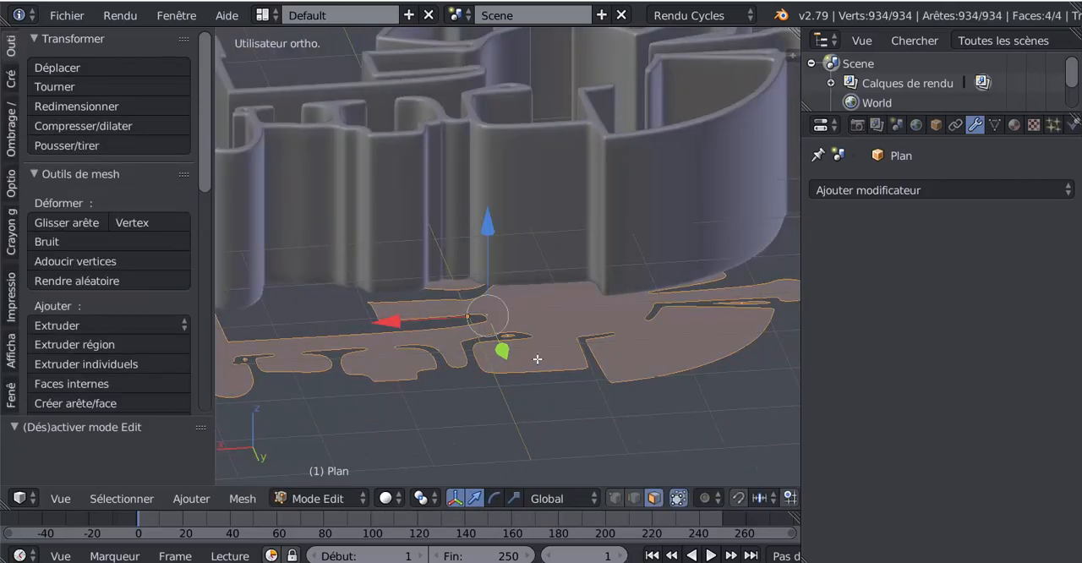
{"action": "key", "text": "e"}
{"action": "right_click", "coordinate": [538, 359]}
{"action": "left_click_drag", "start_coordinate": [494, 234], "coordinate": [493, 264]}
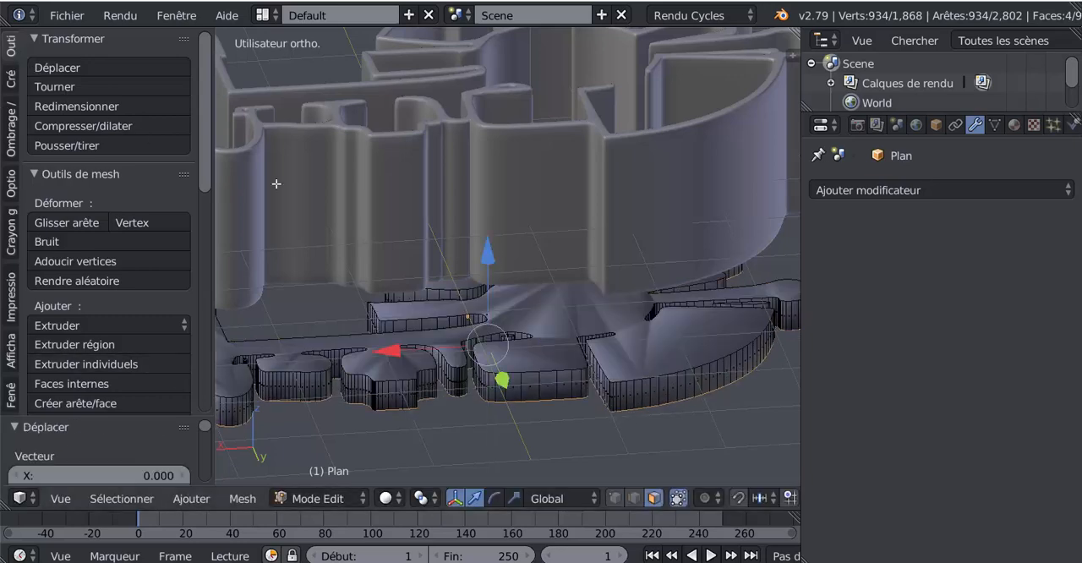
- Apply flat shading to the extruded floor object in Object Mode
{"action": "key", "text": "Tab"}
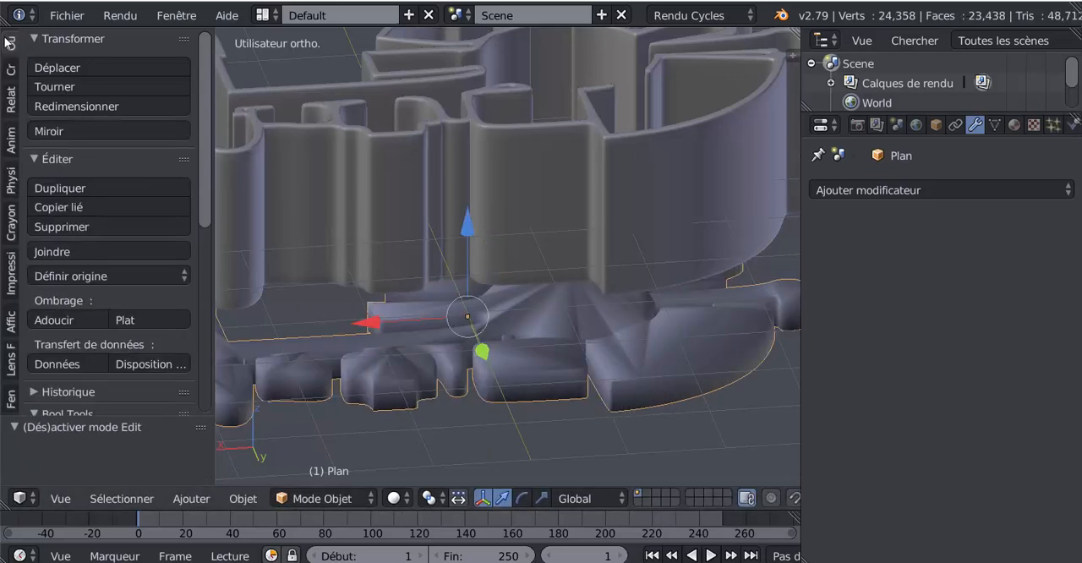
{"action": "left_click", "coordinate": [144, 319]}
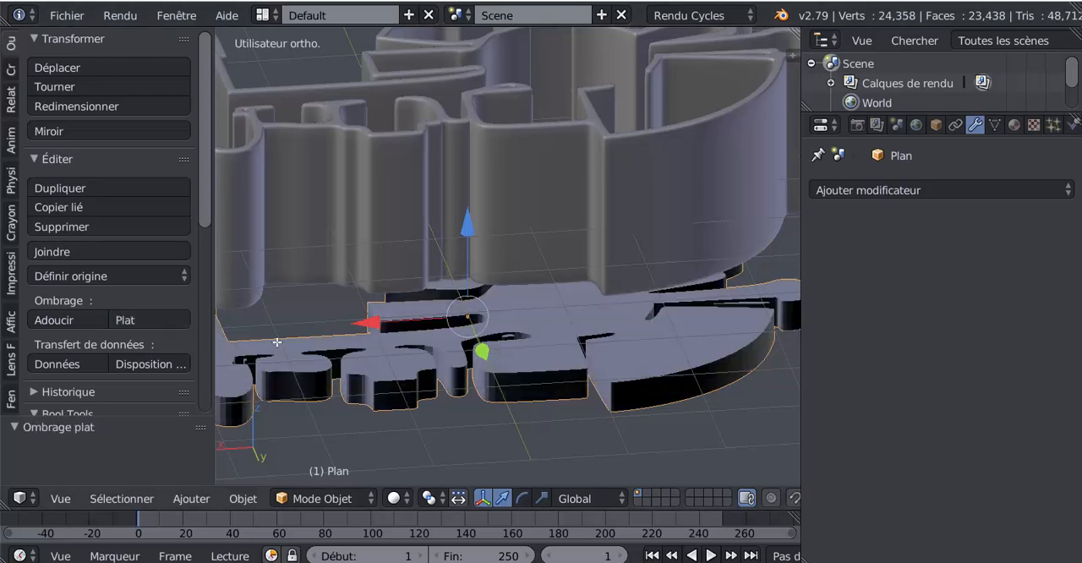
{"action": "key", "text": "Tab"}
{"action": "middle_click_drag", "start_coordinate": [583, 383], "coordinate": [567, 378]}
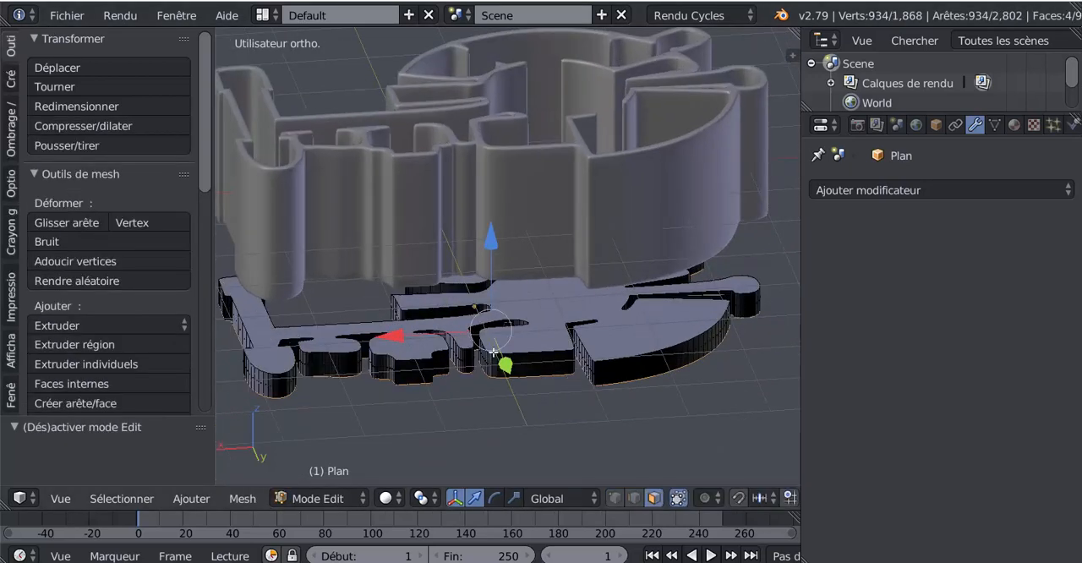
- Raise the extruded bottom faces of the floor along Z to make the slab thinner, ending in Object Mode
{"action": "key", "text": "Tab"}
{"action": "left_click", "coordinate": [471, 211]}
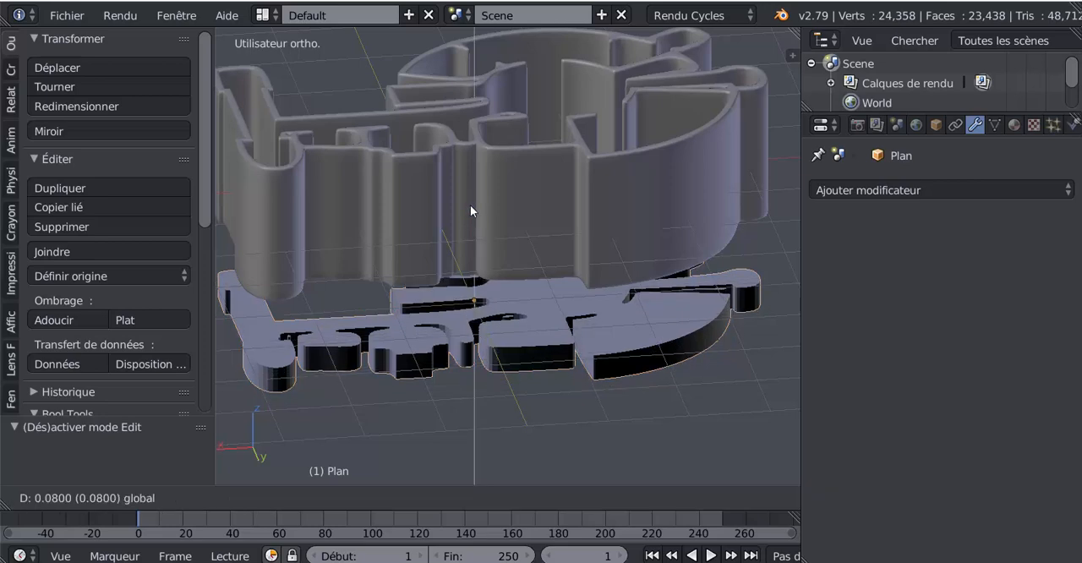
{"action": "key", "text": "Tab"}
{"action": "left_click_drag", "start_coordinate": [488, 240], "coordinate": [498, 215]}
{"action": "key", "text": "Tab"}
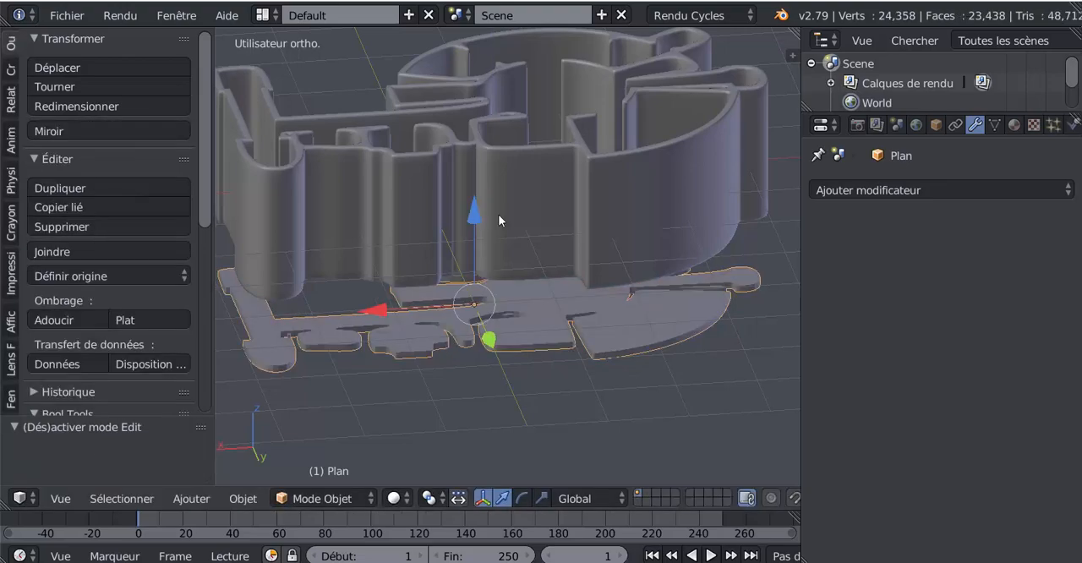
- Move the floor object up along Z so it sits inside the base of the walls
{"action": "middle_click_drag", "start_coordinate": [460, 358], "coordinate": [488, 339]}
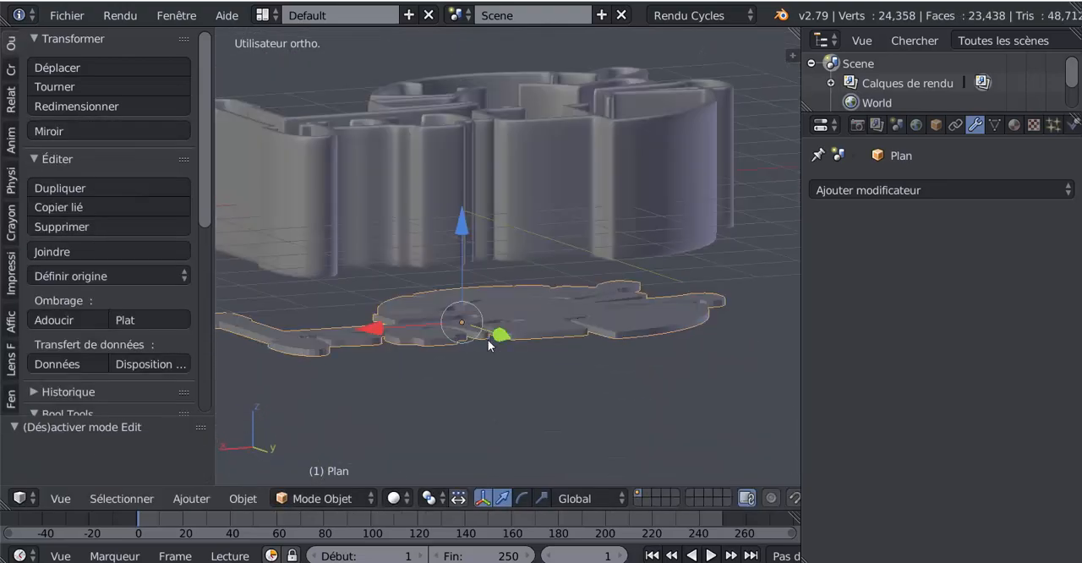
{"action": "left_click_drag", "start_coordinate": [467, 206], "coordinate": [474, 135]}
{"action": "middle_click_drag", "start_coordinate": [472, 136], "coordinate": [511, 343]}
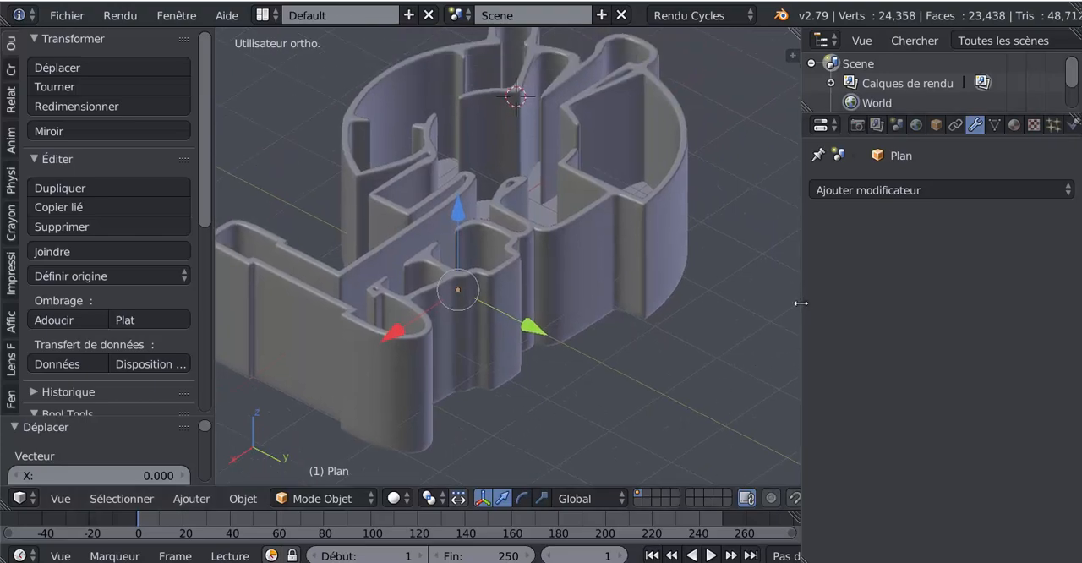
- Widen the 3D viewport and examine the fit of the floor between the walls
{"action": "left_click_drag", "start_coordinate": [800, 301], "coordinate": [1005, 302]}
{"action": "middle_click_drag", "start_coordinate": [938, 296], "coordinate": [734, 347]}
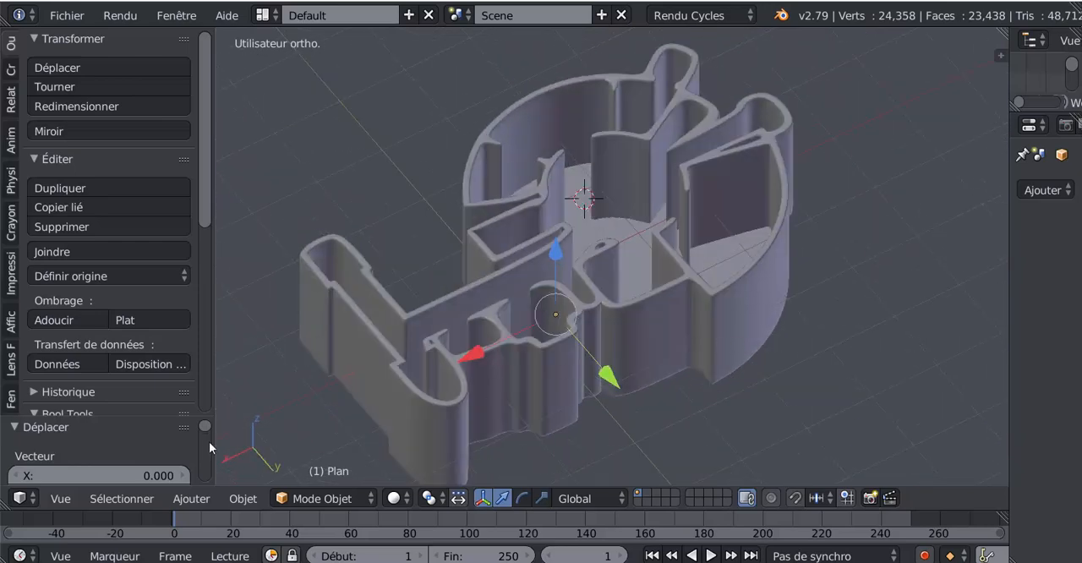
{"action": "middle_click_drag", "start_coordinate": [576, 290], "coordinate": [521, 354]}
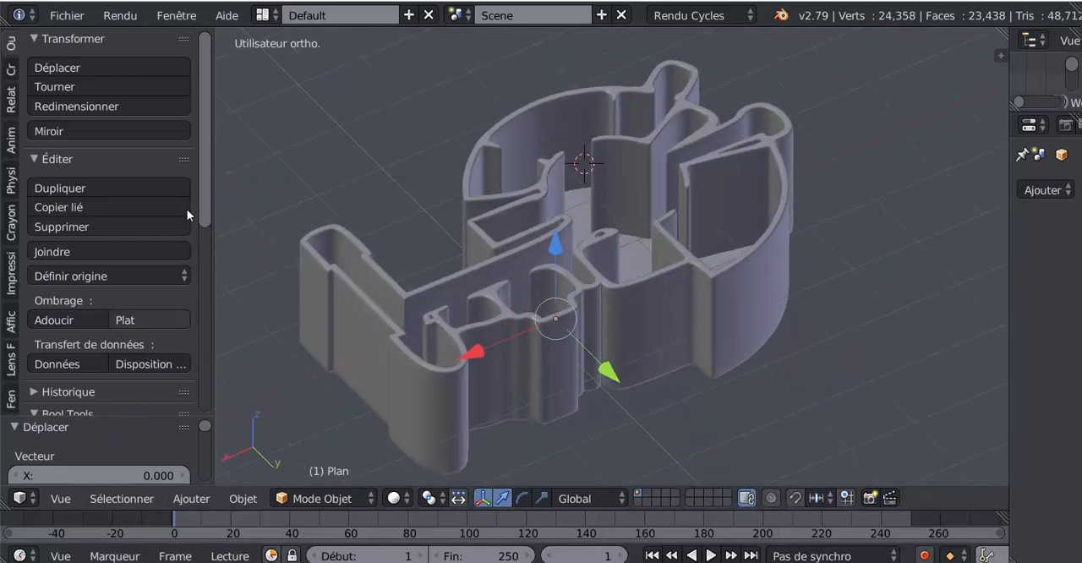
- Look over the Bool Tools options and the mesh types available to add, including the Archipack entries
{"action": "left_click_drag", "start_coordinate": [204, 131], "coordinate": [208, 248]}
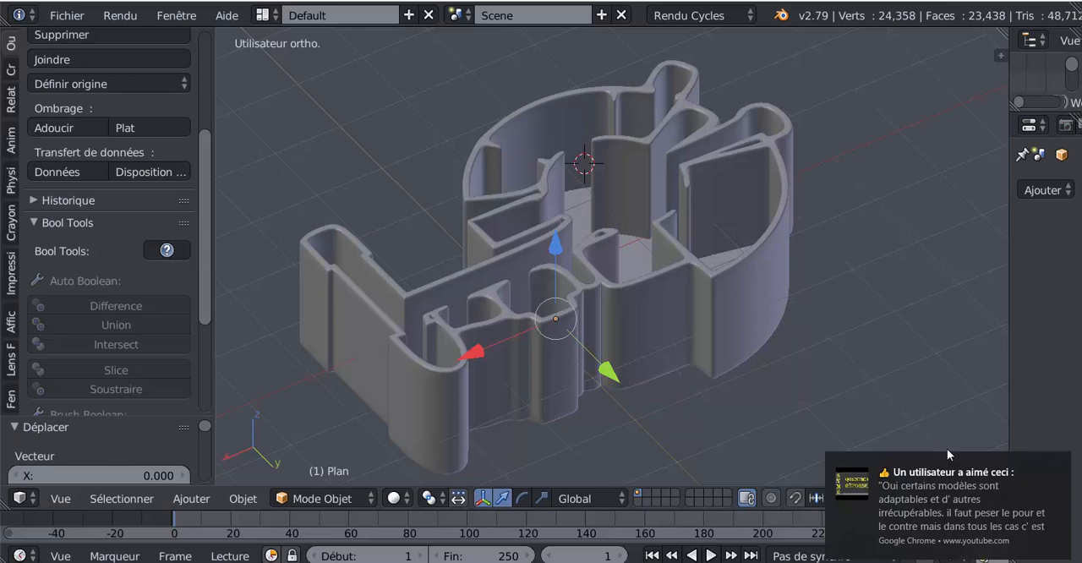
{"action": "left_click", "coordinate": [1059, 468]}
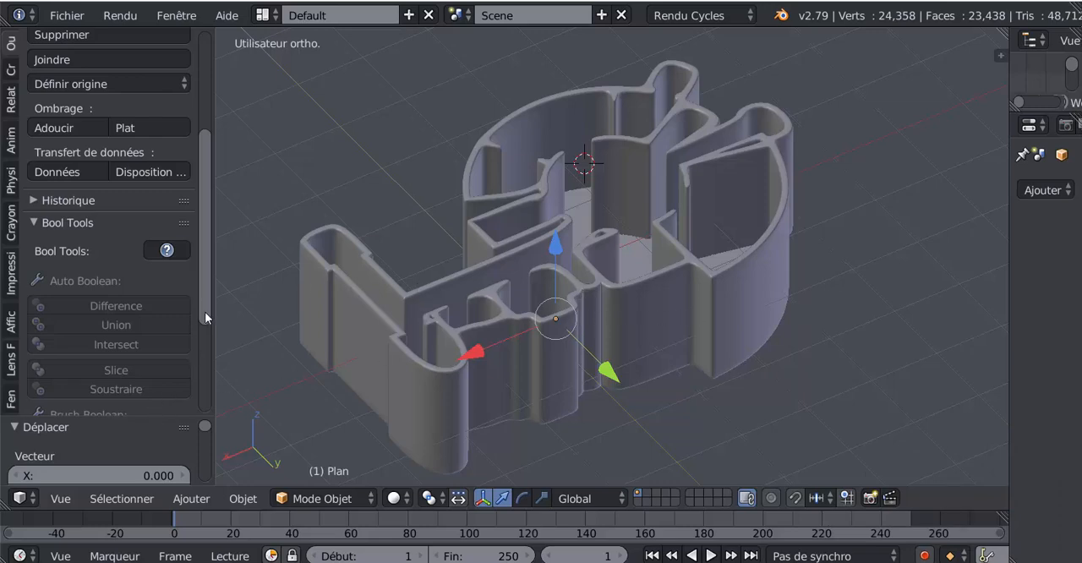
{"action": "scroll", "coordinate": [203, 338], "scroll_direction": "down", "scroll_amount": 3}
{"action": "left_click", "coordinate": [192, 499]}
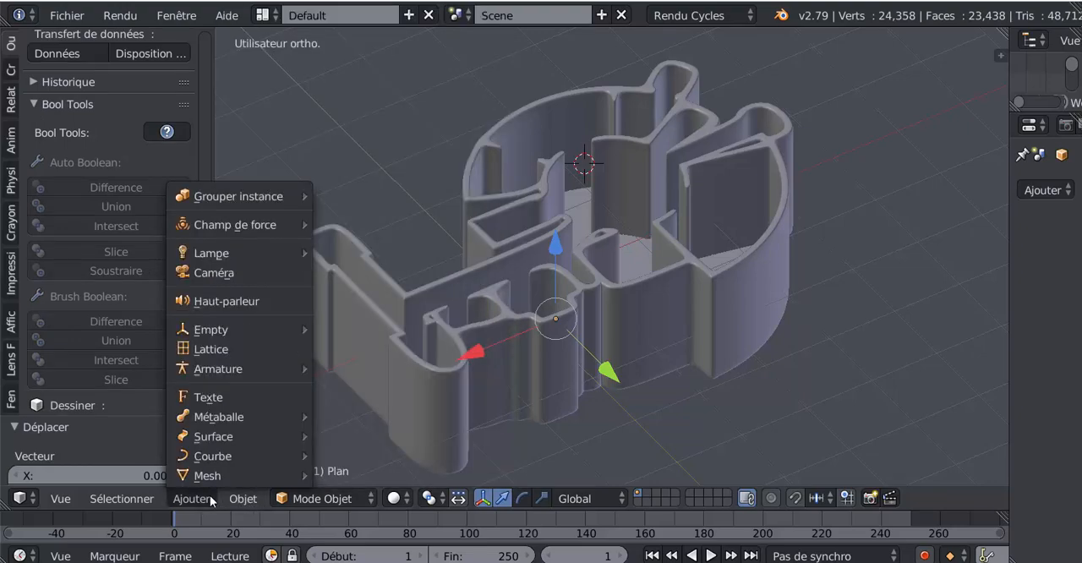
{"action": "mouse_move", "coordinate": [208, 479]}
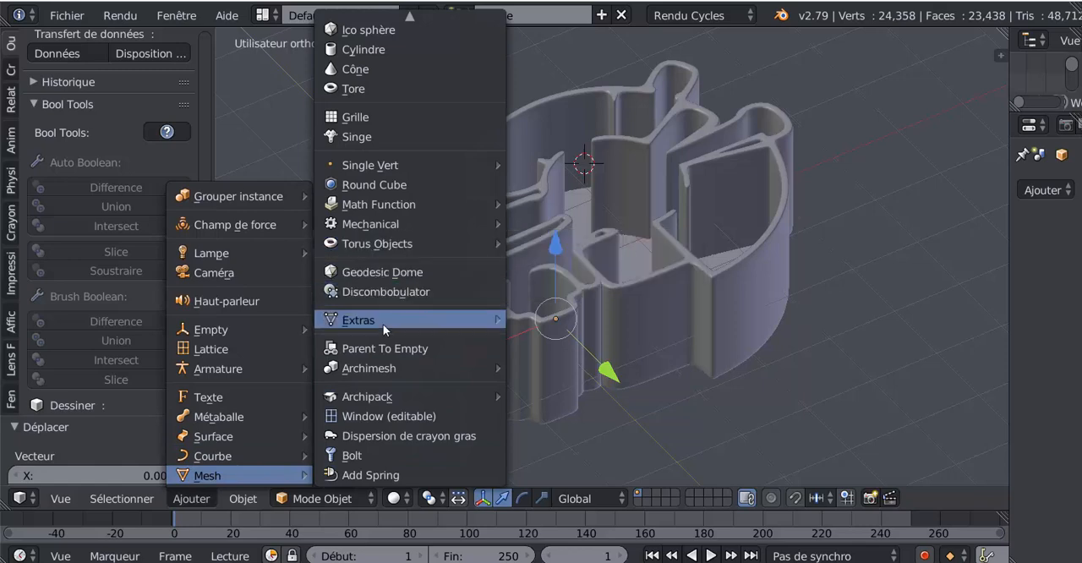
{"action": "mouse_move", "coordinate": [374, 399]}
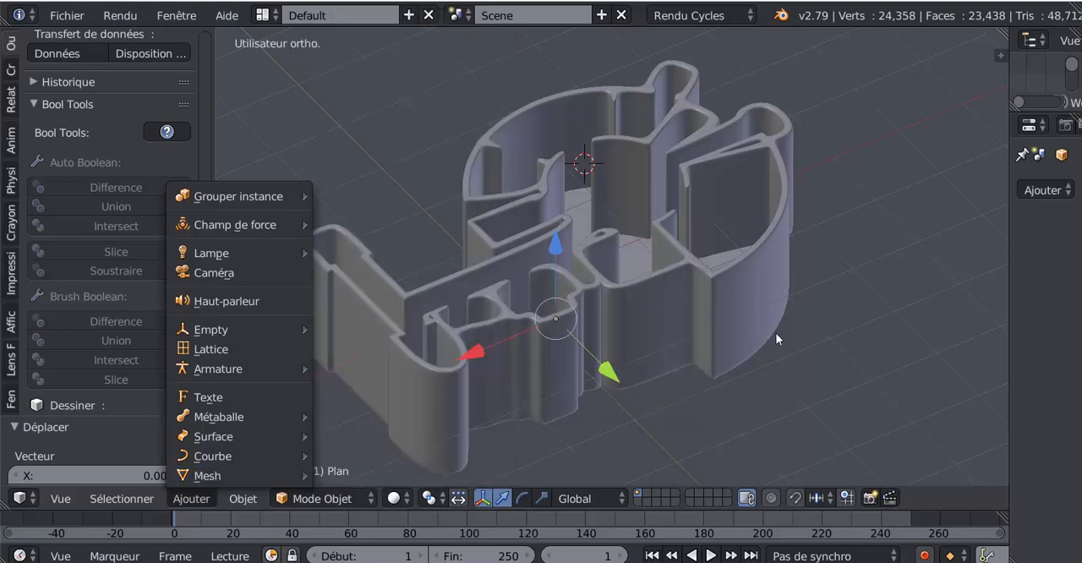
{"action": "middle_click_drag", "start_coordinate": [776, 338], "coordinate": [721, 326]}
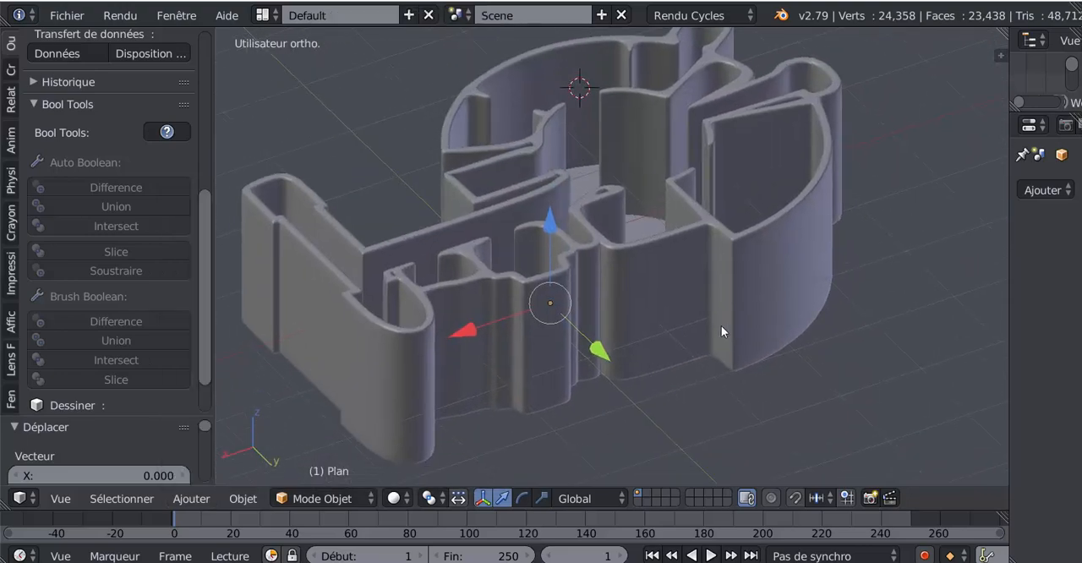
{"action": "scroll", "coordinate": [721, 326], "scroll_direction": "up", "scroll_amount": 2}
{"action": "scroll", "coordinate": [721, 325], "scroll_direction": "down", "scroll_amount": 2}
{"action": "key", "text": "Tab"}
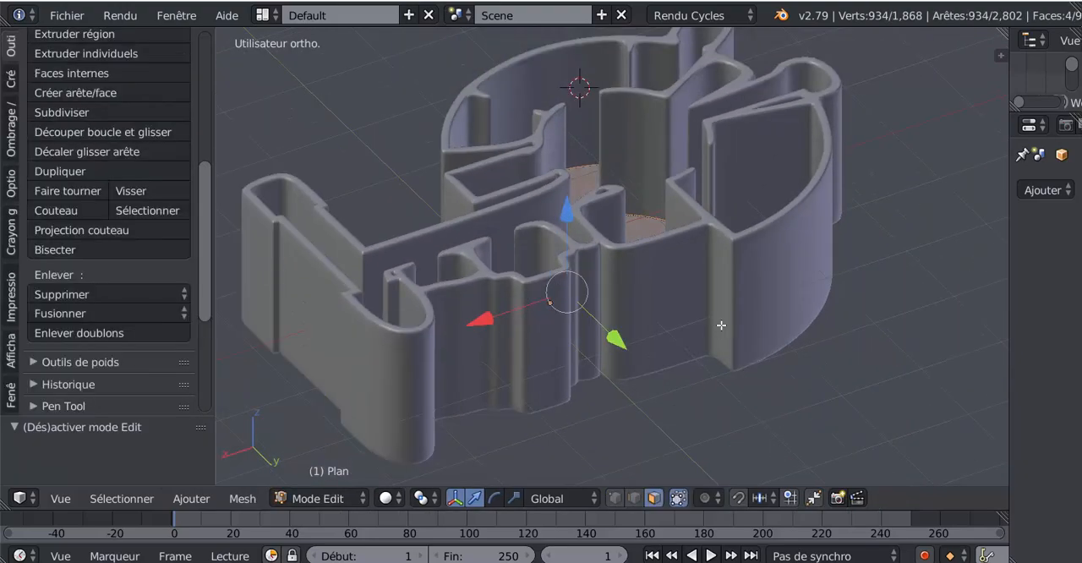
{"action": "key", "text": "Tab"}
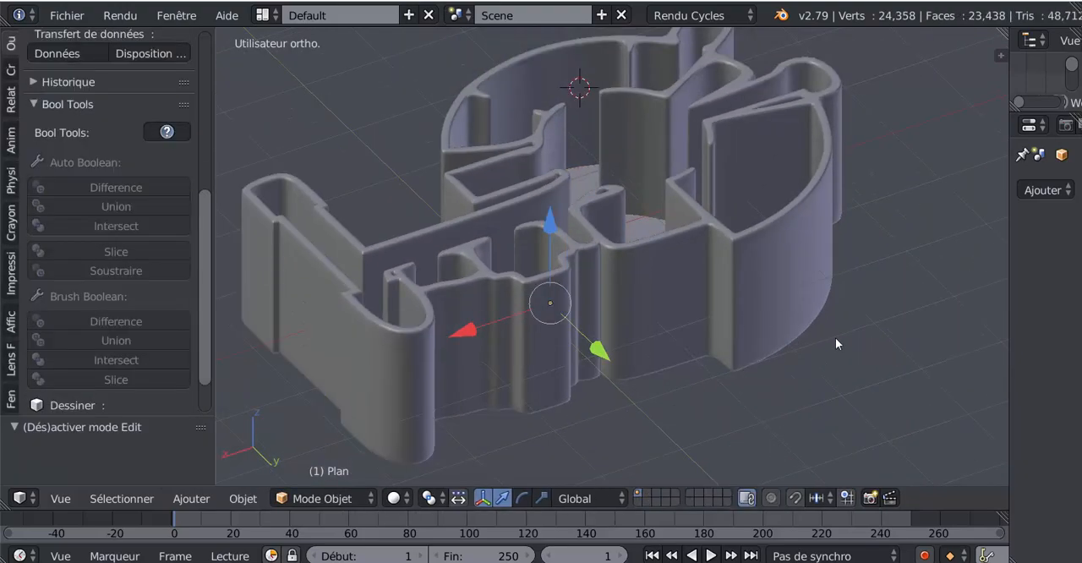